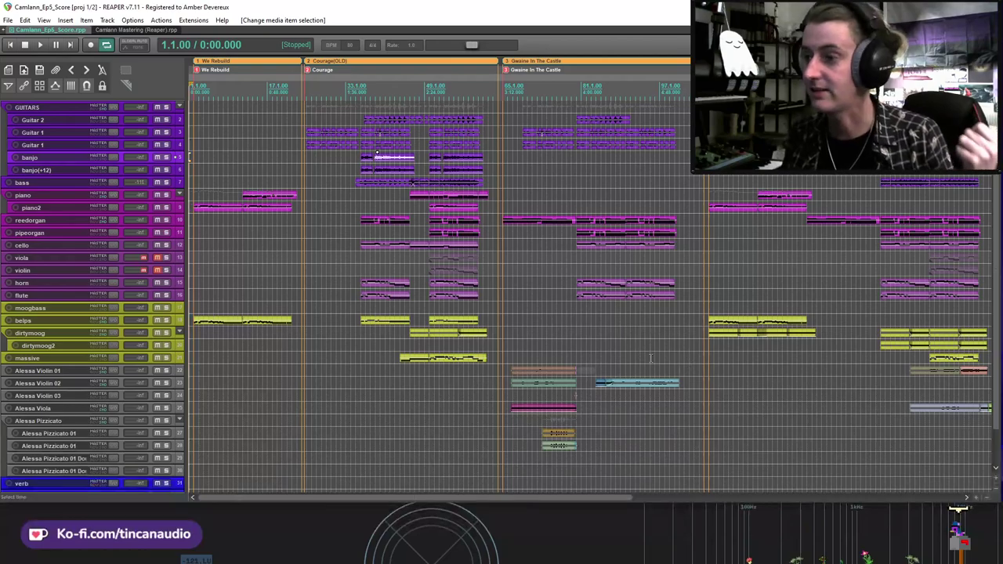
Step: Select the reedorgan item in the Nos Da, Dai section, then save the project with the cursor returned to the start
{"action": "scroll", "coordinate": [613, 340], "scroll_direction": "down", "scroll_amount": 3}
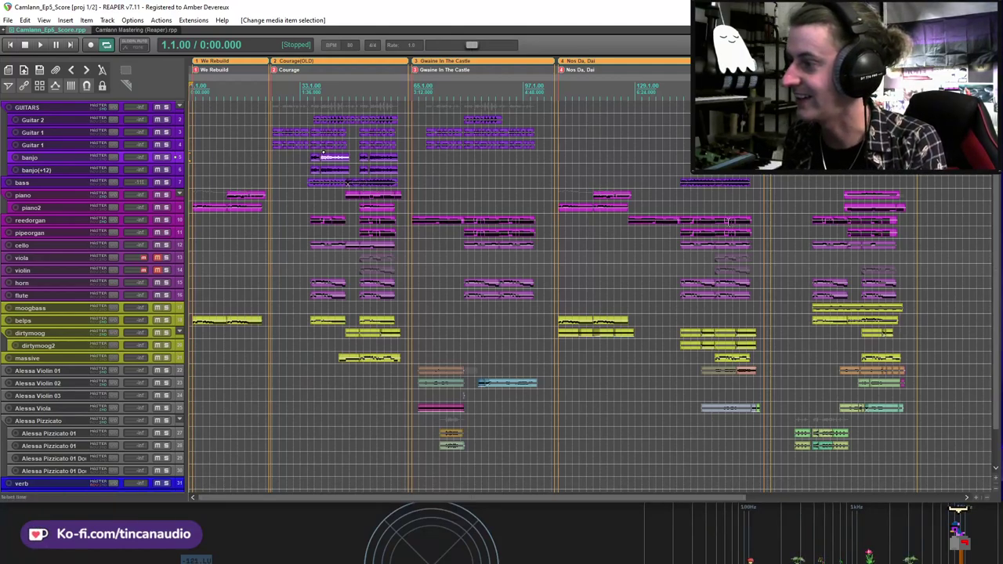
{"action": "left_click", "coordinate": [727, 222]}
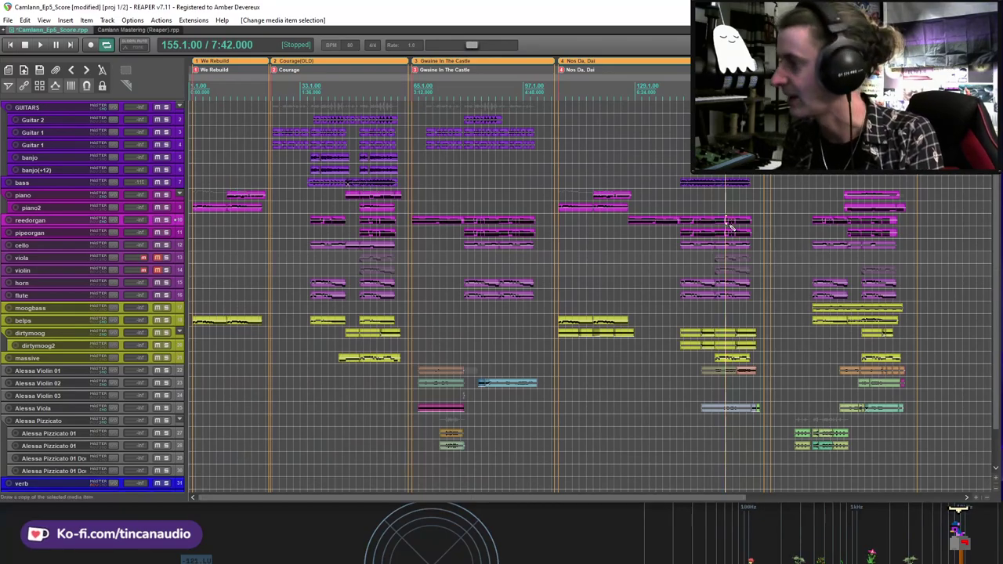
{"action": "key", "text": "ctrl+s"}
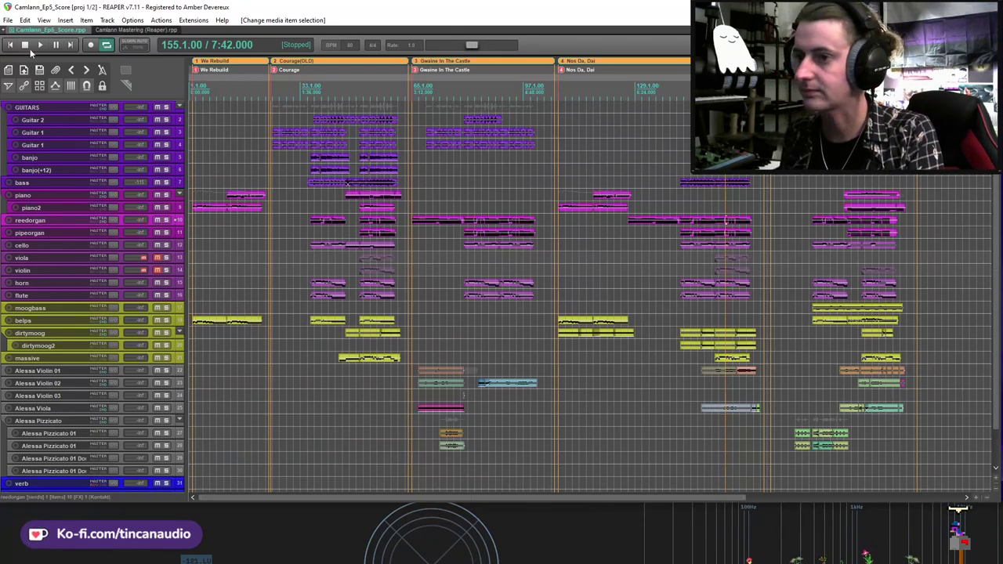
{"action": "key", "text": "Home"}
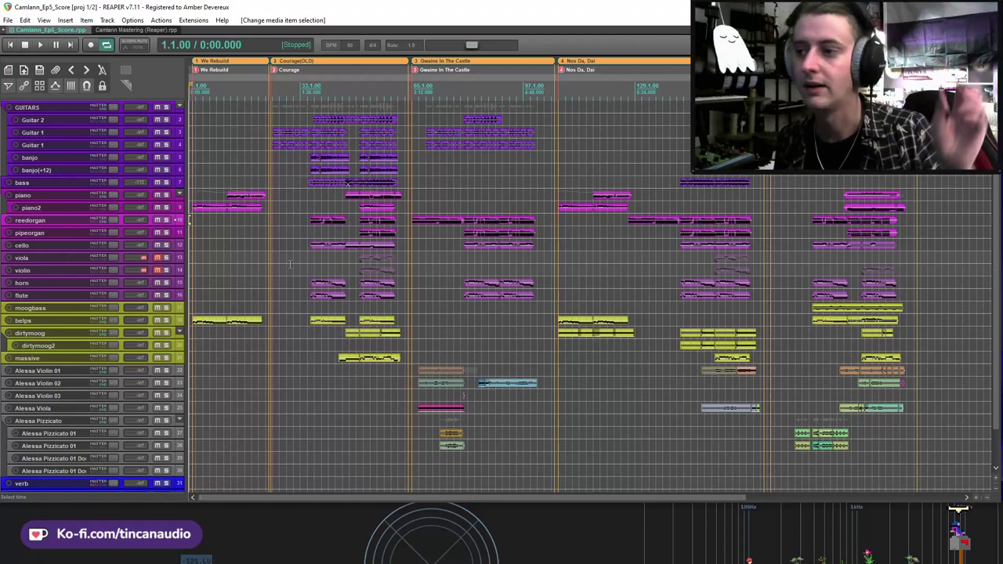
{"action": "left_click", "coordinate": [295, 106]}
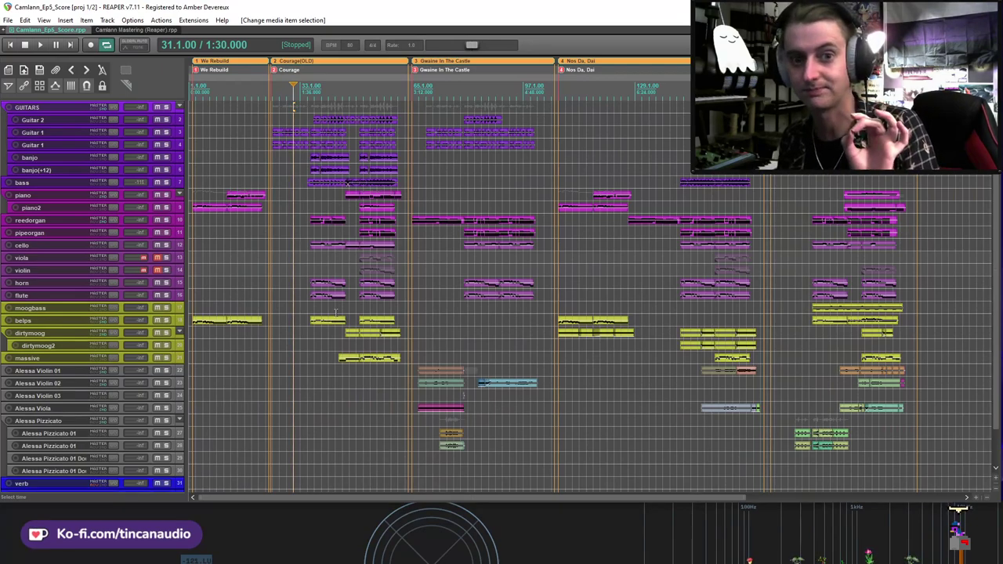
{"action": "left_click", "coordinate": [823, 193]}
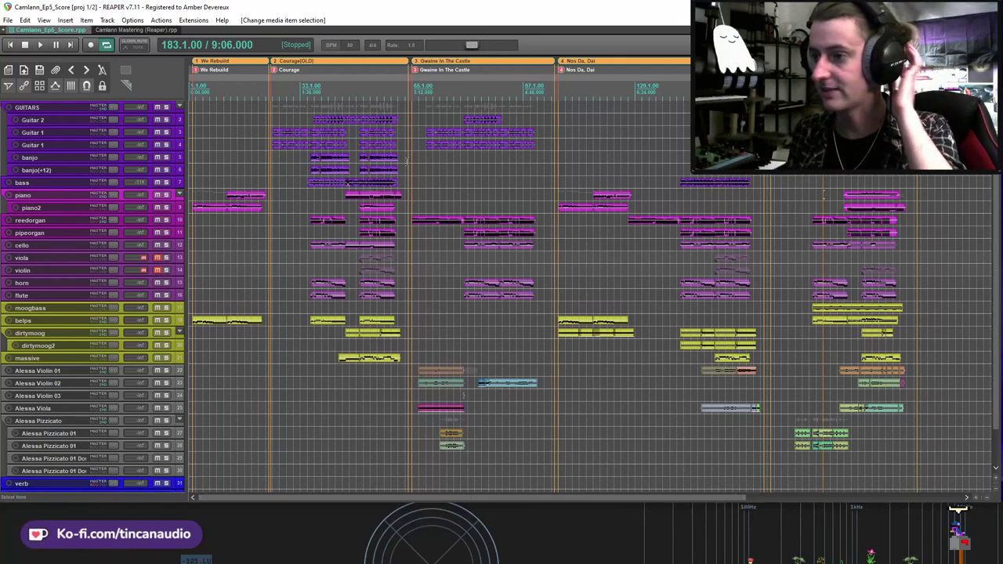
{"action": "left_click_drag", "start_coordinate": [277, 115], "coordinate": [398, 123]}
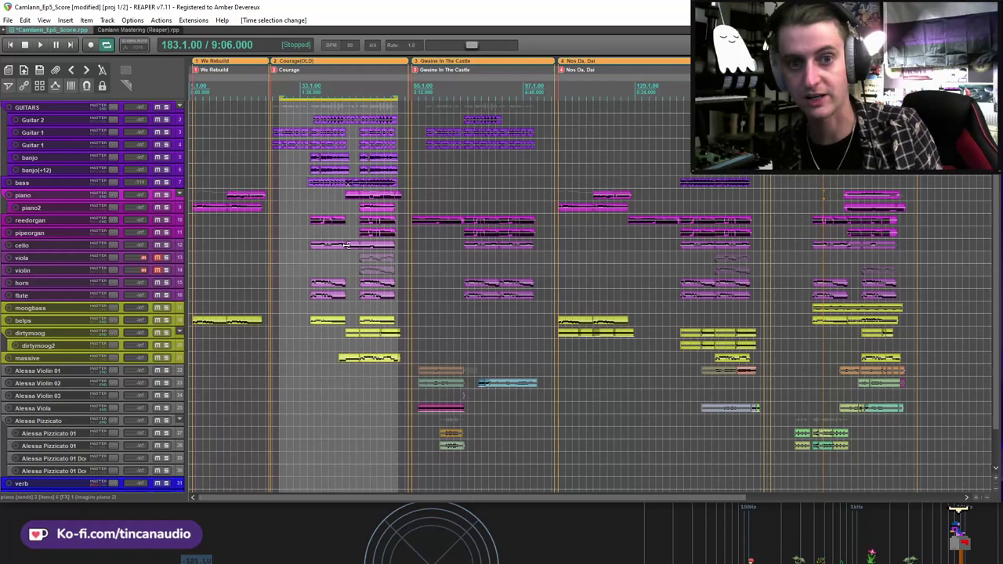
{"action": "left_click", "coordinate": [376, 171]}
{"action": "key", "text": "Escape"}
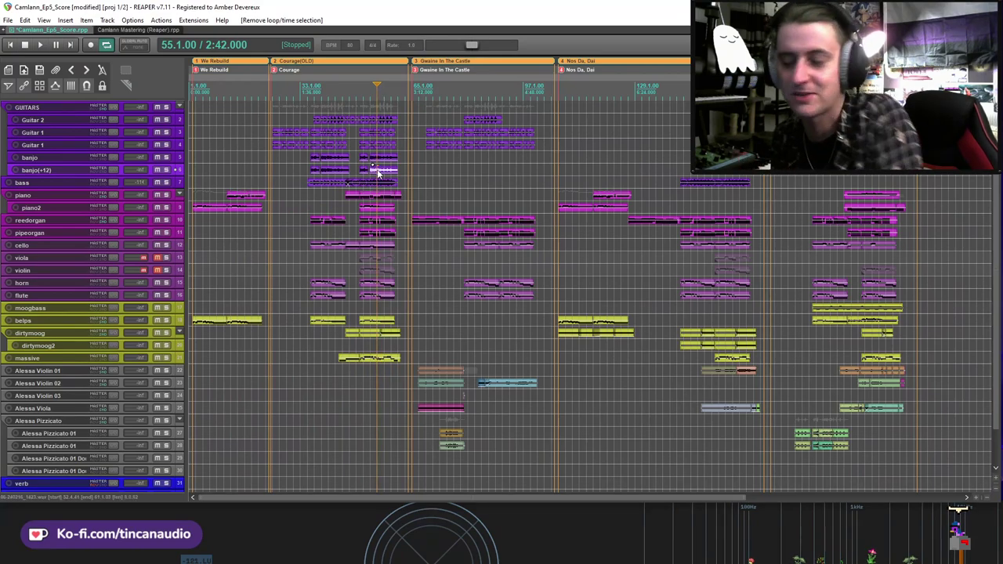
Step: Select the last banjo item in the Courage section, save the project and return the cursor to the project start
{"action": "left_click", "coordinate": [378, 159]}
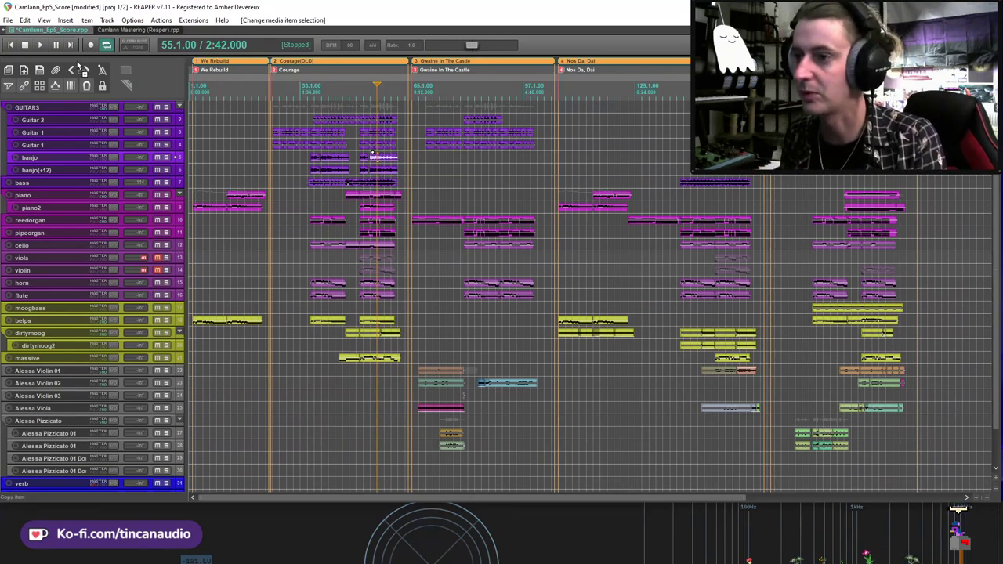
{"action": "key", "text": "ctrl+s"}
{"action": "left_click", "coordinate": [10, 45]}
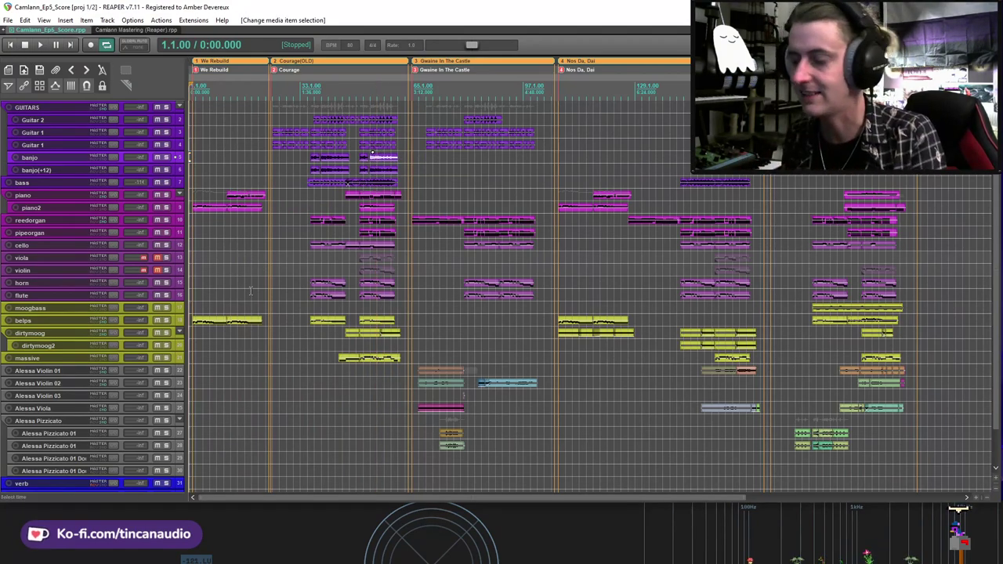
Step: Save the project and play the We Rebuild cue from the start of its first piano2 item at bar 2
{"action": "scroll", "coordinate": [251, 291], "scroll_direction": "up", "scroll_amount": 5}
{"action": "left_click", "coordinate": [205, 208]}
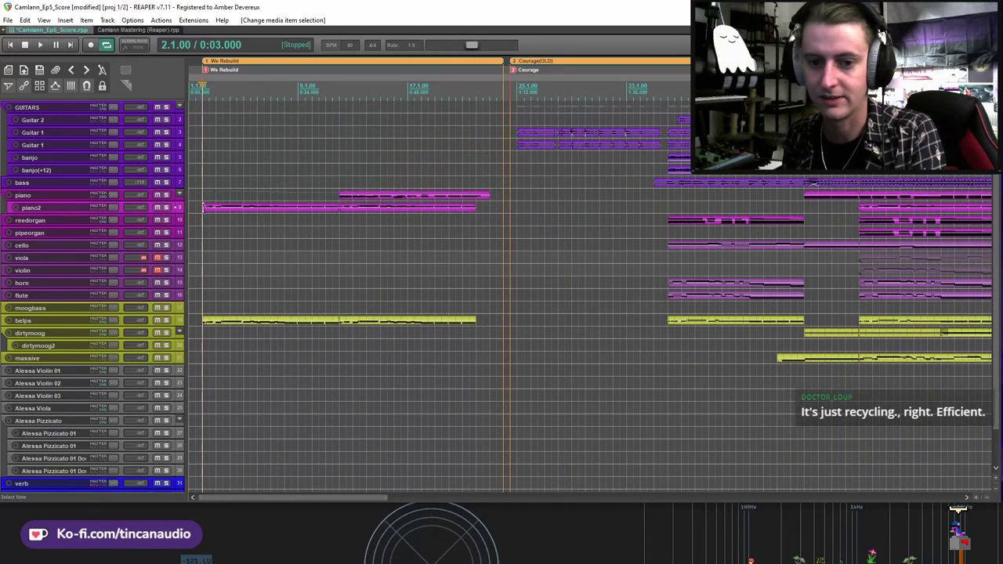
{"action": "key", "text": "ctrl+s"}
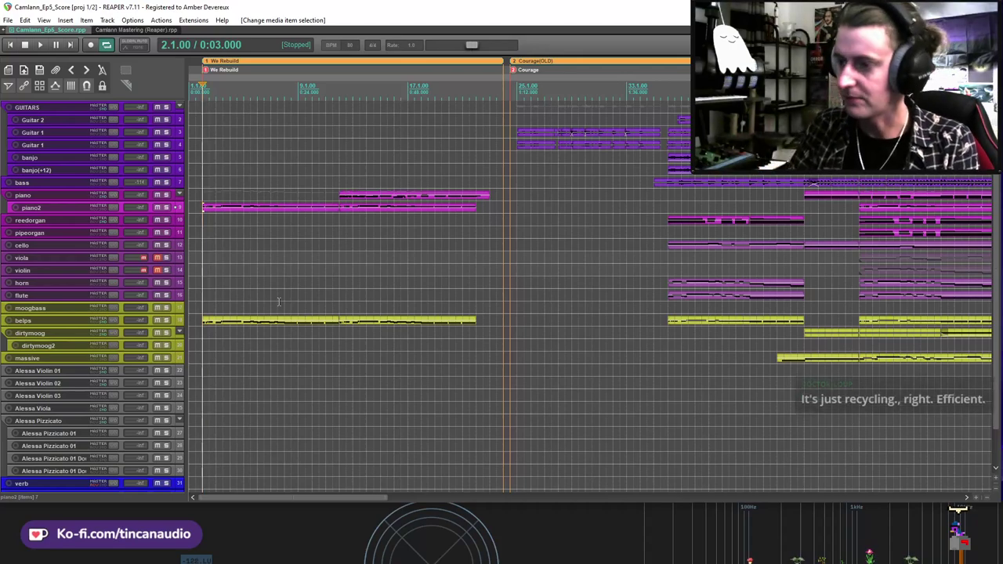
{"action": "left_click", "coordinate": [200, 207]}
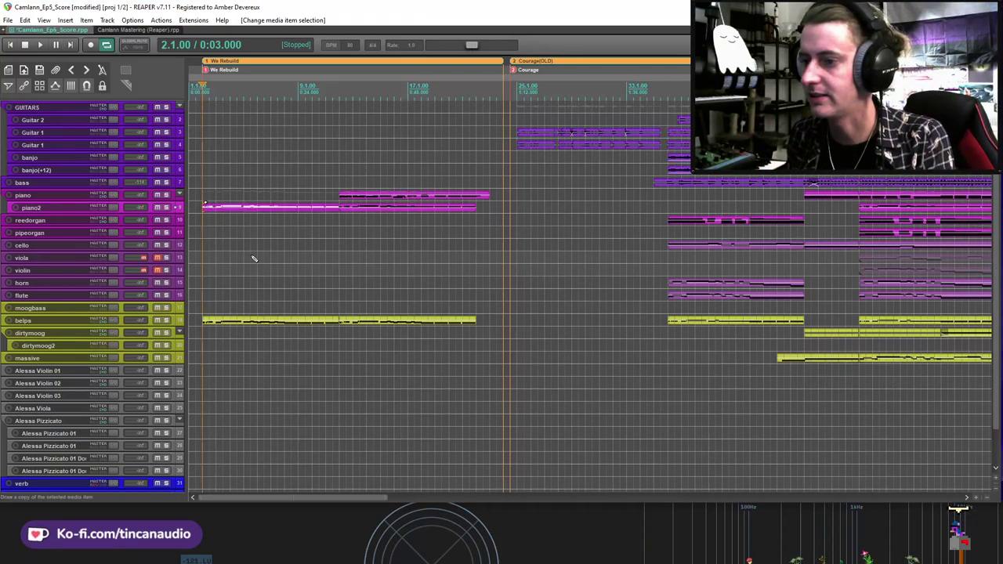
{"action": "key", "text": "space"}
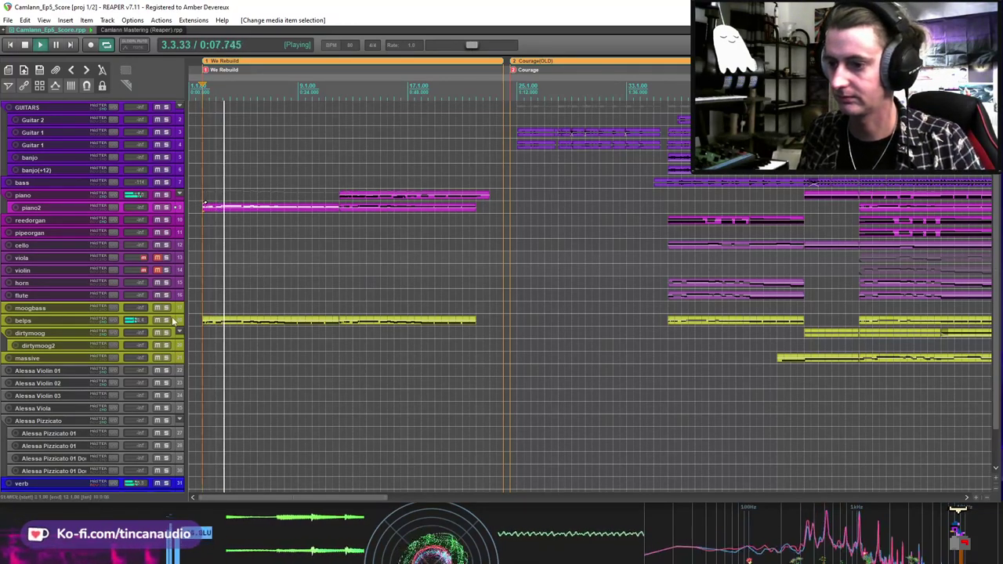
{"action": "scroll", "coordinate": [1001, 380], "scroll_direction": "down", "scroll_amount": 2}
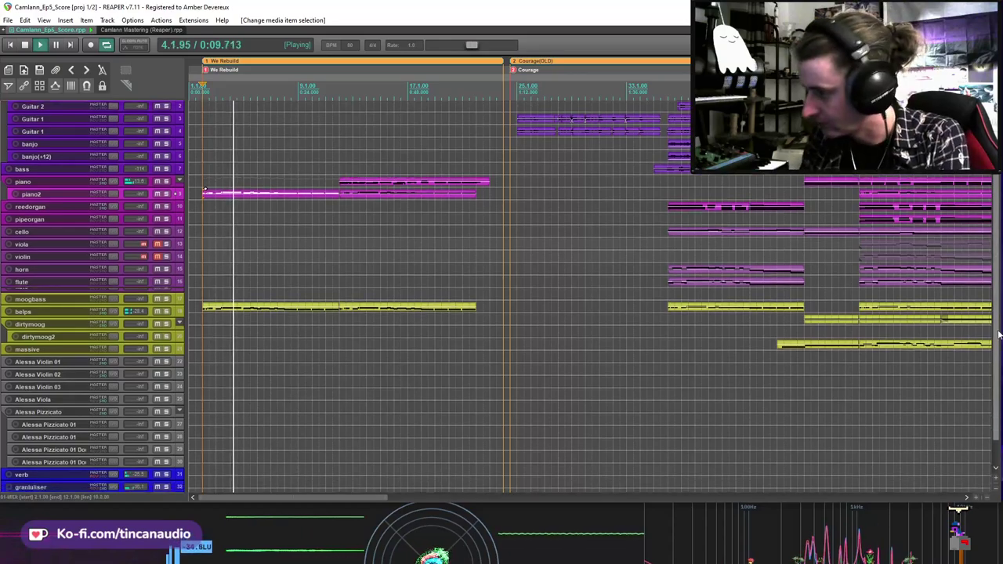
{"action": "scroll", "coordinate": [978, 272], "scroll_direction": "up", "scroll_amount": 2}
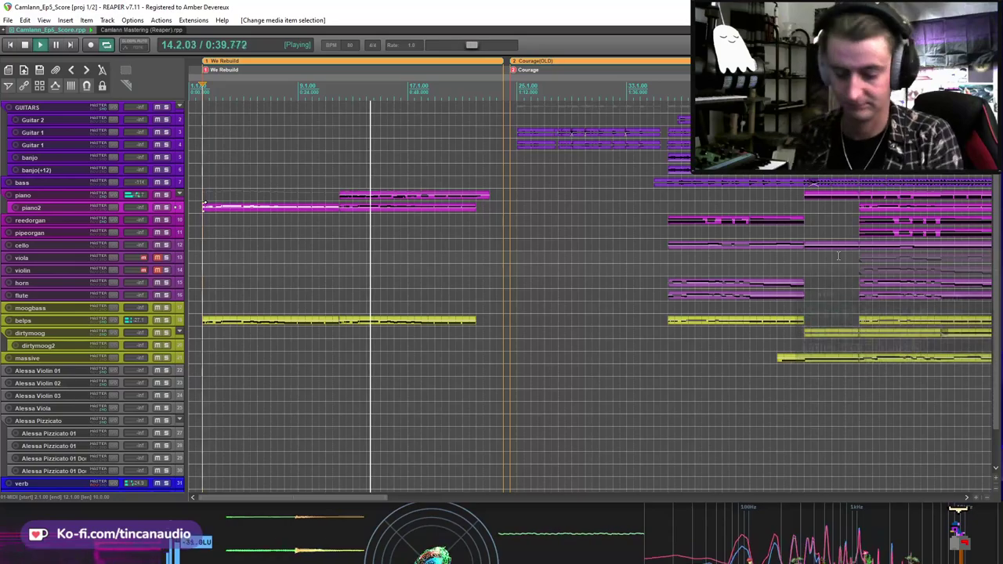
Step: Enlarge the track heights, select the second piano2 item in We Rebuild and stop playback
{"action": "scroll", "coordinate": [553, 268], "scroll_direction": "up", "scroll_amount": 2}
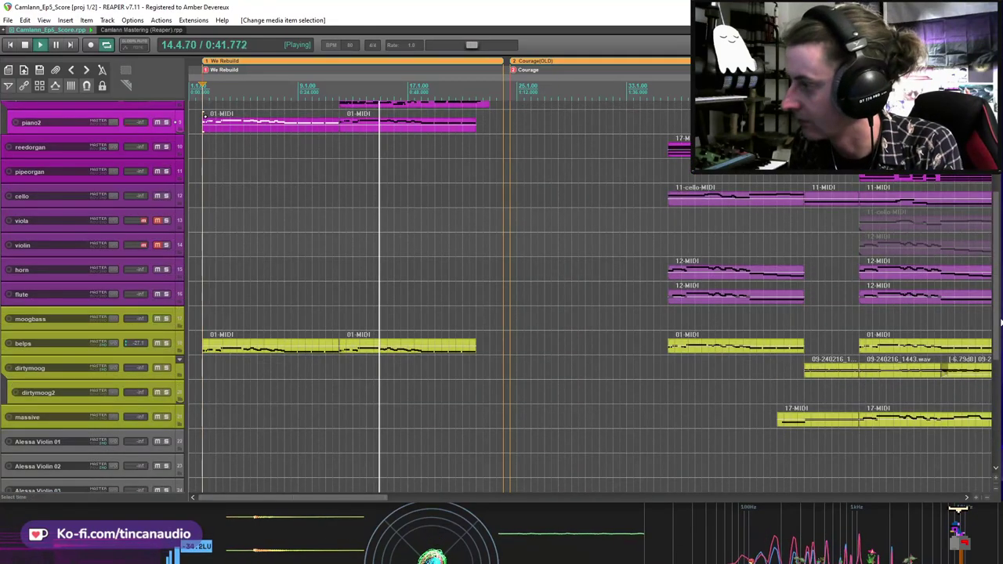
{"action": "scroll", "coordinate": [480, 339], "scroll_direction": "up", "scroll_amount": 3}
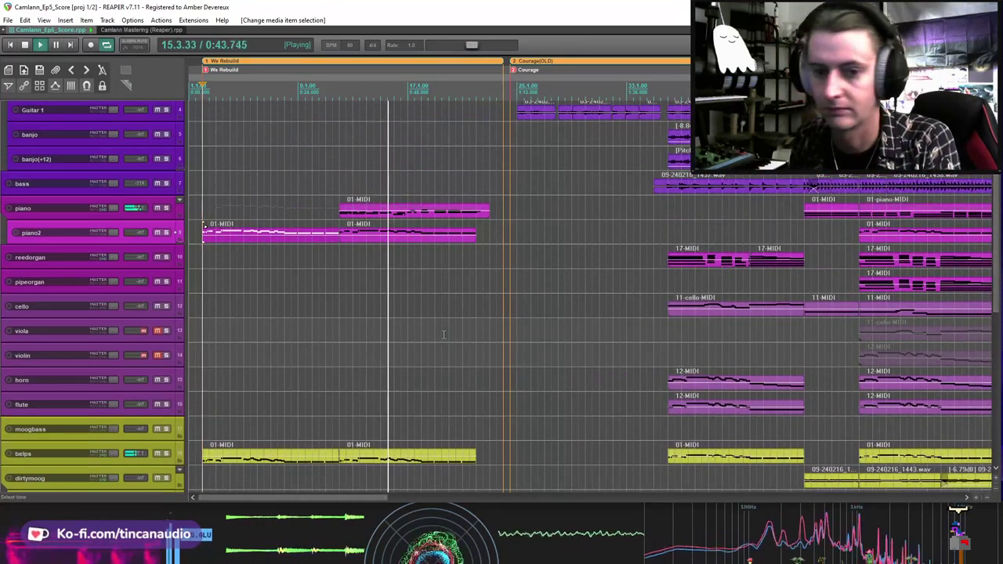
{"action": "left_click", "coordinate": [405, 212]}
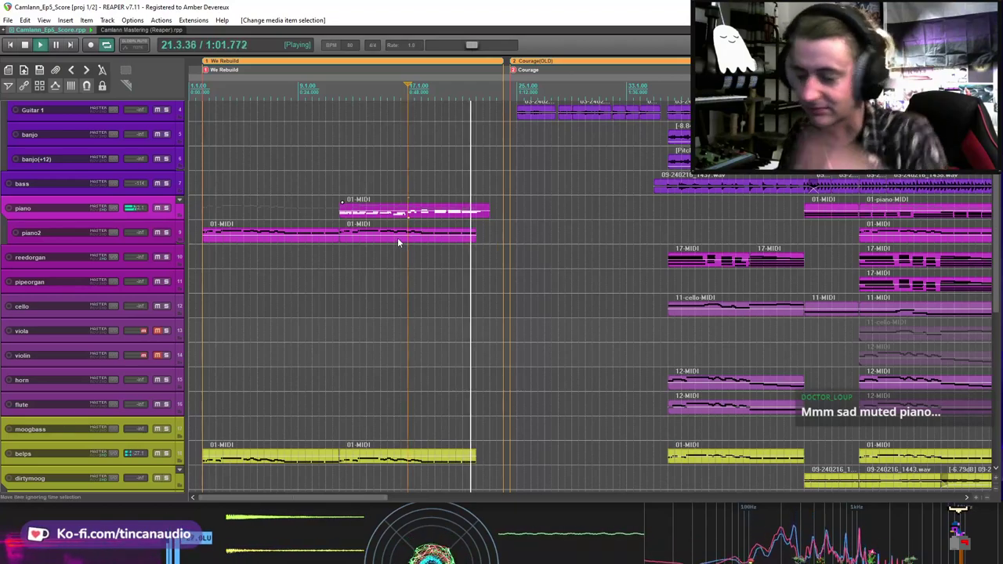
{"action": "left_click", "coordinate": [398, 240]}
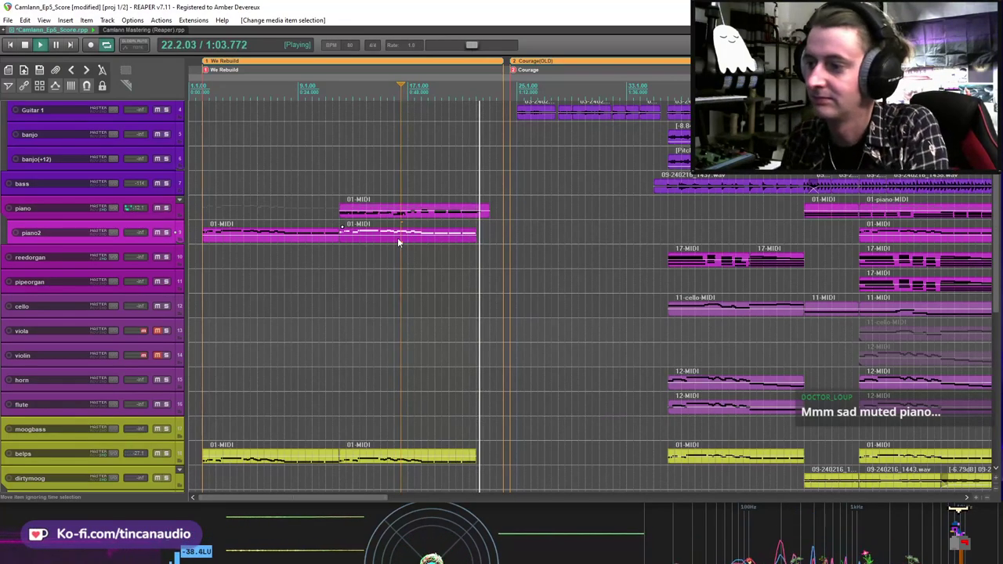
{"action": "key", "text": "space"}
Step: Expand the piano track and inspect its imagiro piano 2 instrument, closing the effects window when done
{"action": "left_click", "coordinate": [171, 214]}
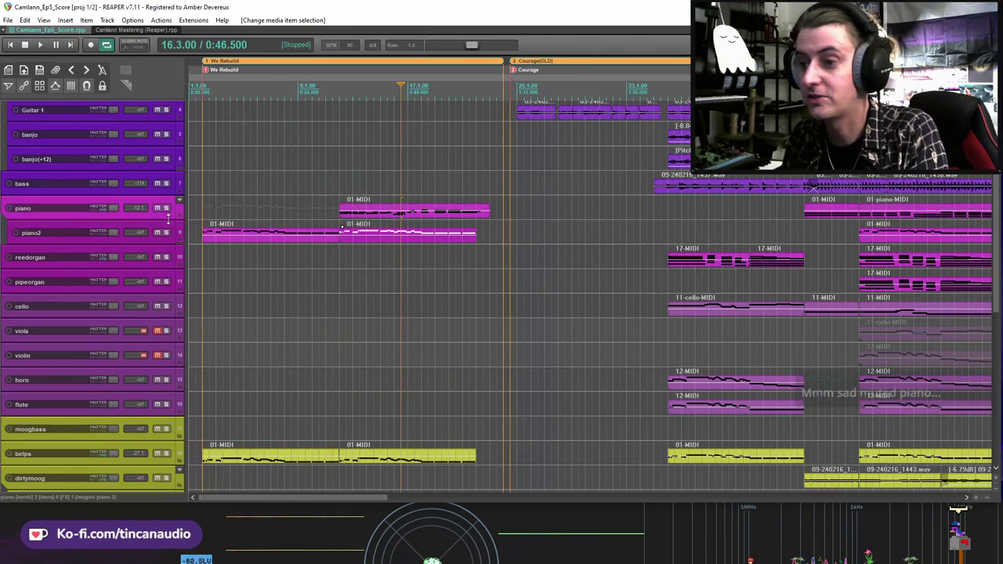
{"action": "left_click", "coordinate": [159, 224]}
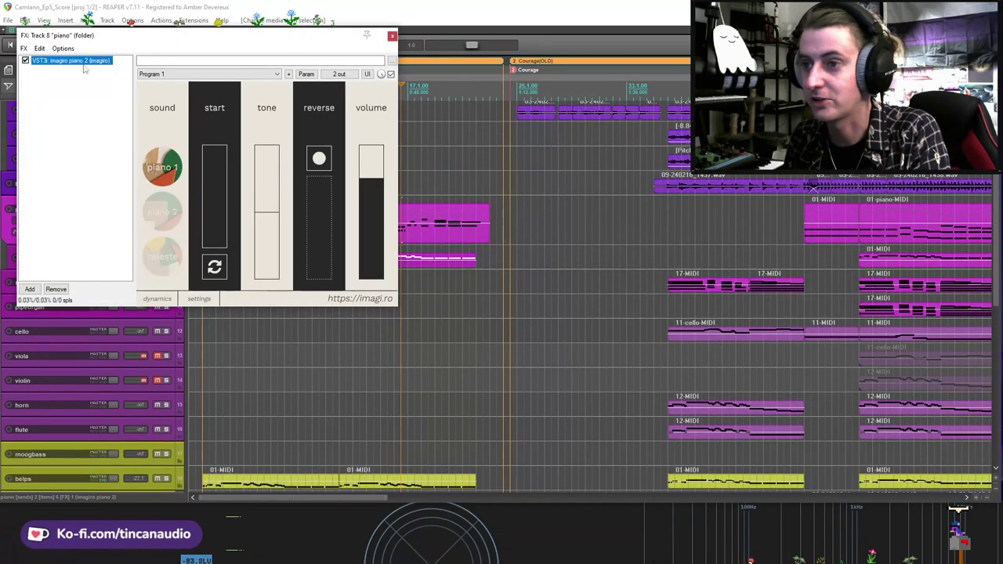
{"action": "left_click", "coordinate": [392, 36]}
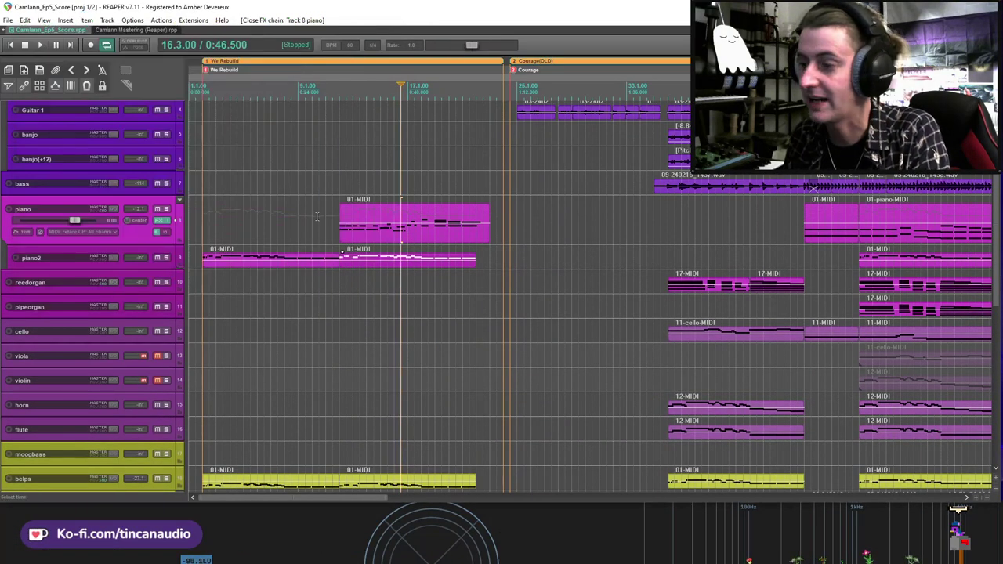
Step: Expand the granluliser track and inspect its autochroma effect, closing the effects window when done
{"action": "scroll", "coordinate": [285, 300], "scroll_direction": "down", "scroll_amount": 2}
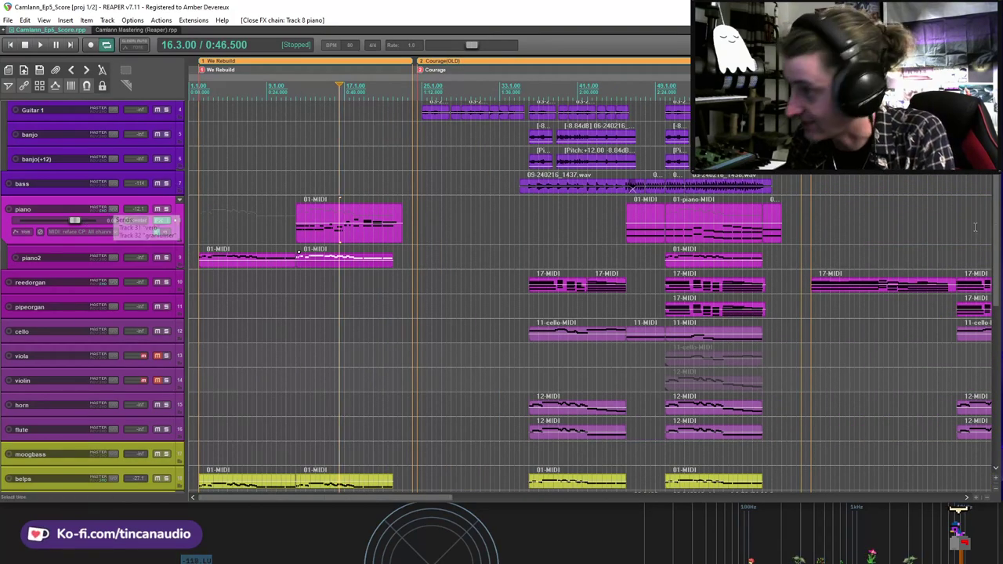
{"action": "left_click_drag", "start_coordinate": [992, 235], "coordinate": [990, 394]}
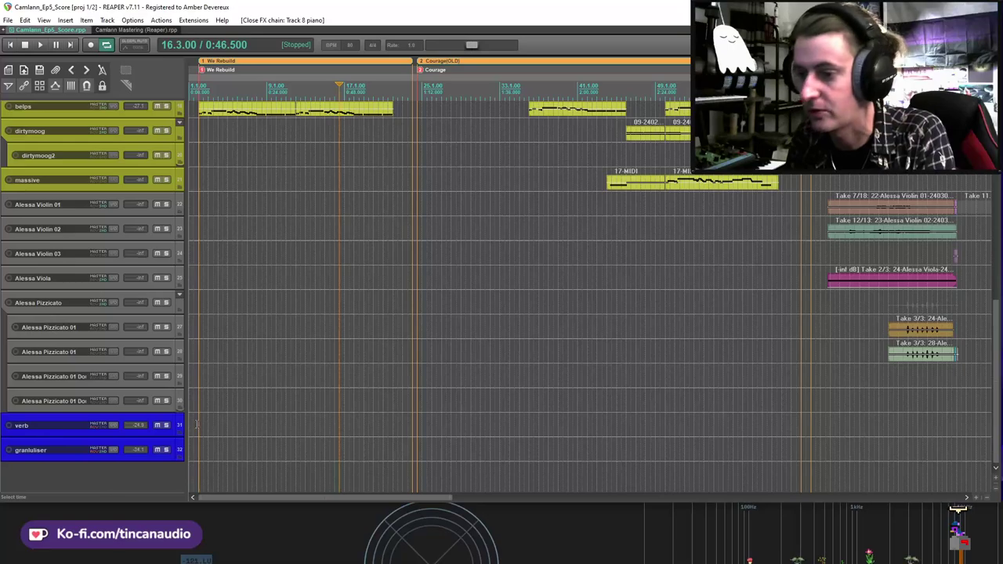
{"action": "left_click_drag", "start_coordinate": [163, 463], "coordinate": [163, 481]}
{"action": "left_click", "coordinate": [160, 460]}
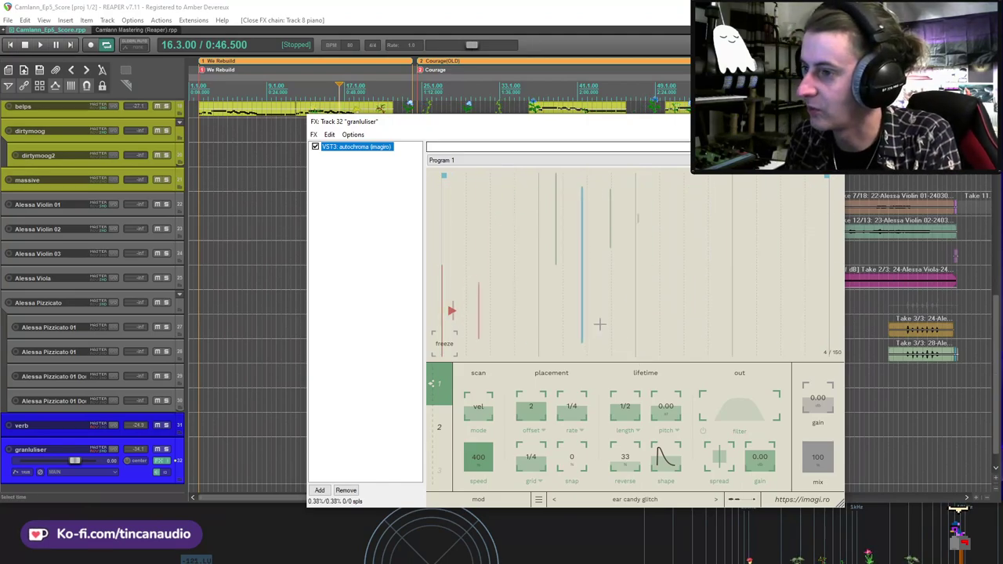
{"action": "key", "text": "Escape"}
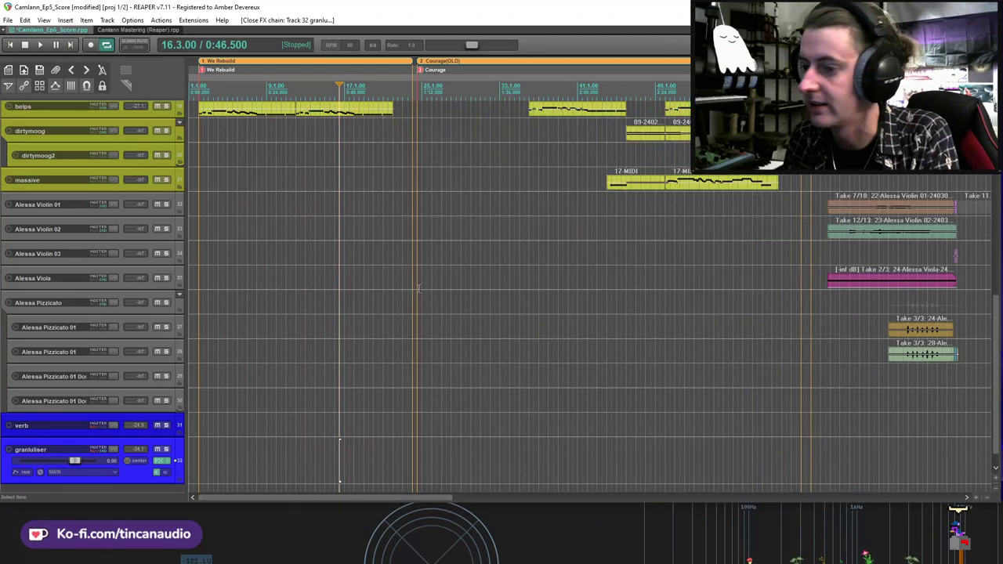
Step: Play We Rebuild from bar 2 and briefly solo the granluliser track to audition its effect, then stop playback
{"action": "left_click", "coordinate": [201, 240]}
{"action": "key", "text": "space"}
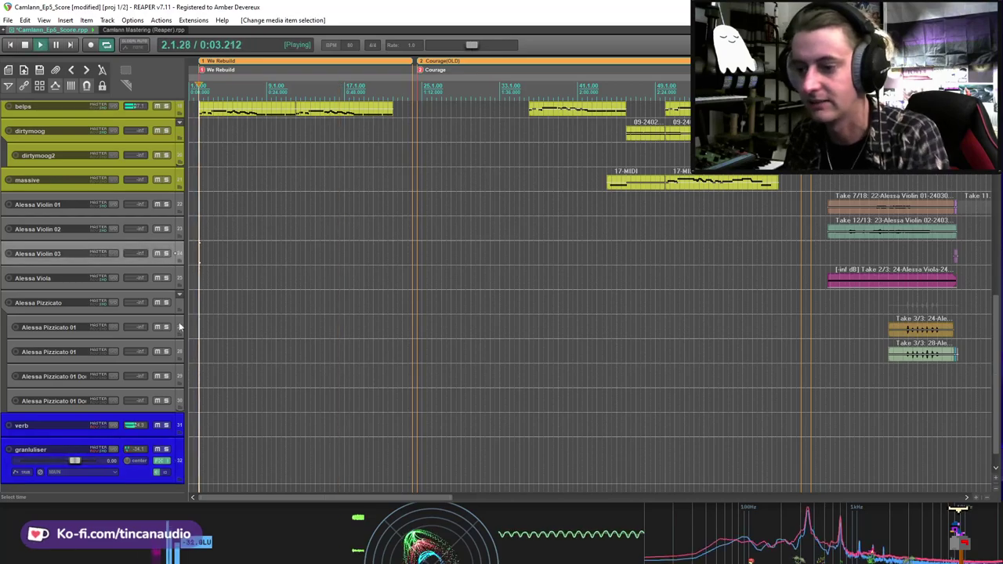
{"action": "left_click", "coordinate": [165, 450]}
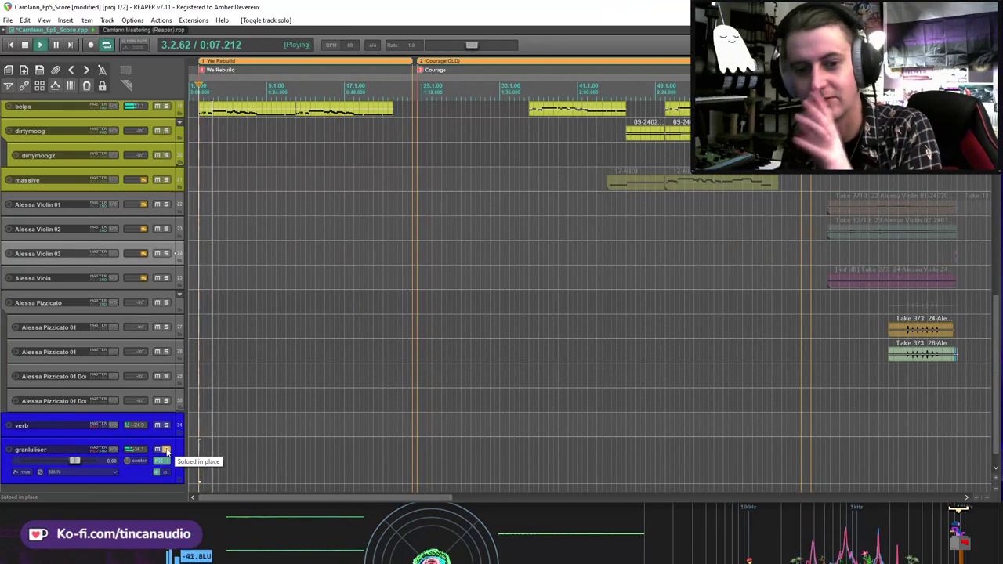
{"action": "left_click", "coordinate": [165, 450]}
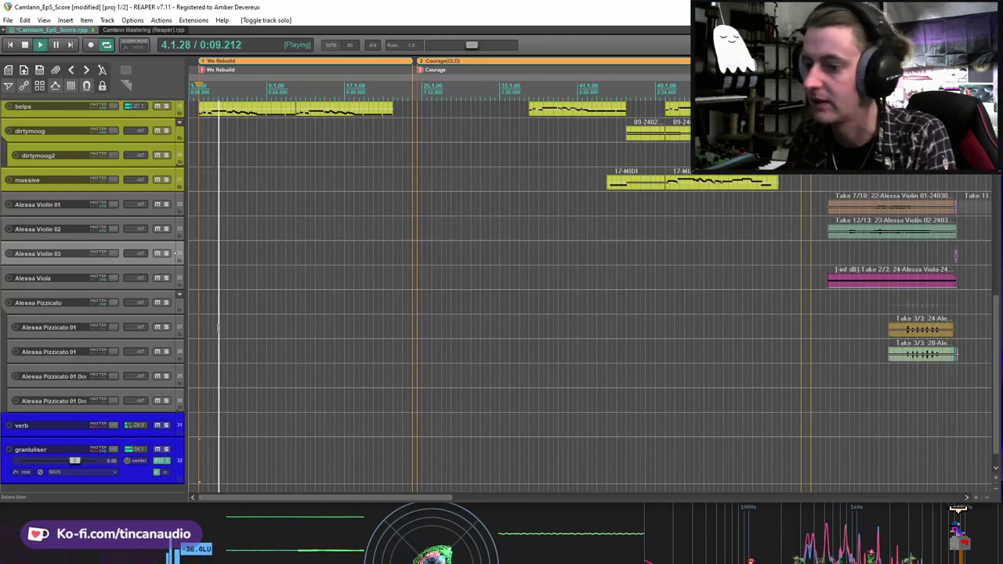
{"action": "key", "text": "space"}
Step: Expand the belps track and inspect its F-MDRIVE YM2612, ReaFir and ping-pong delay effects, closing the effects window when done
{"action": "scroll", "coordinate": [134, 394], "scroll_direction": "up", "scroll_amount": 6}
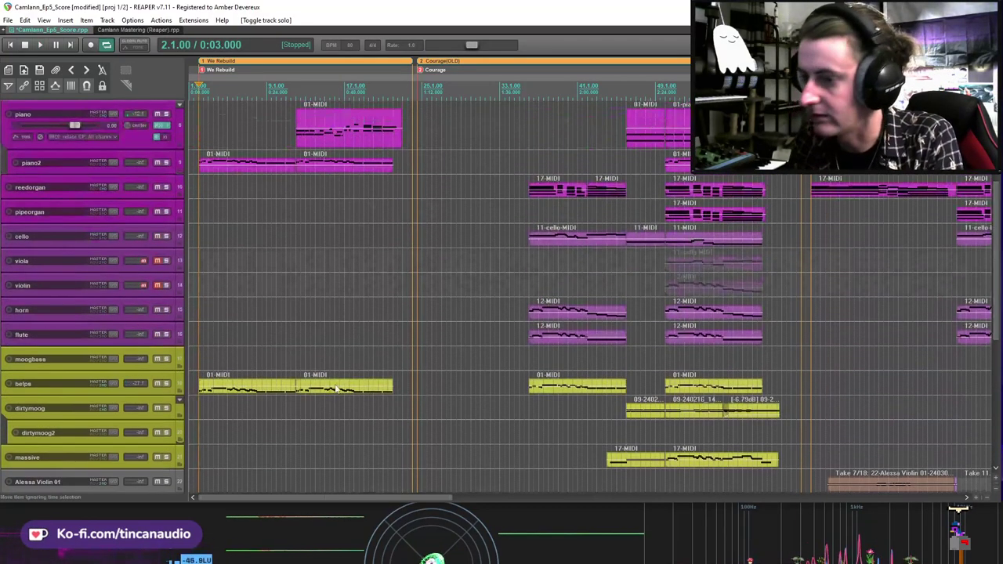
{"action": "left_click_drag", "start_coordinate": [135, 395], "coordinate": [137, 424]}
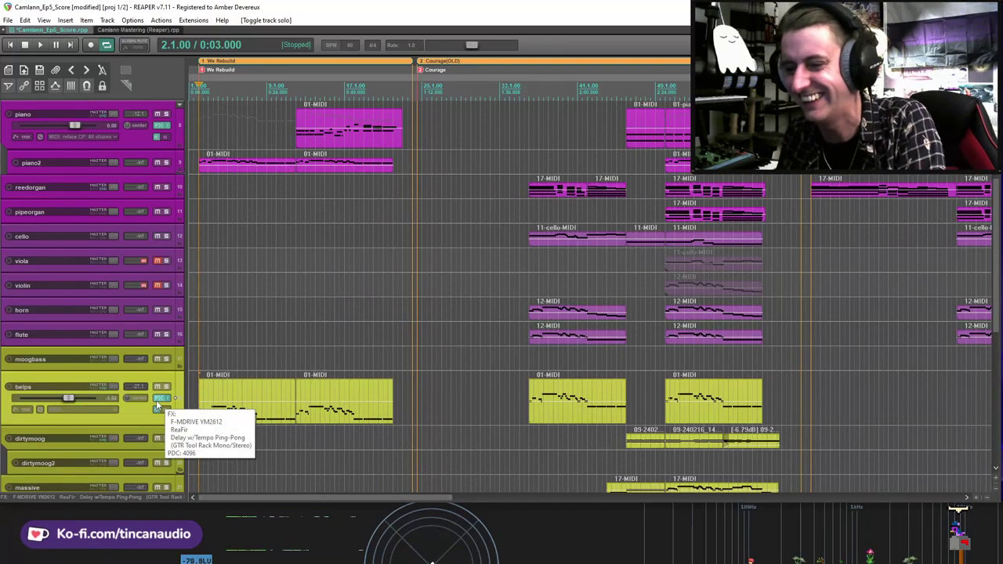
{"action": "left_click", "coordinate": [156, 400]}
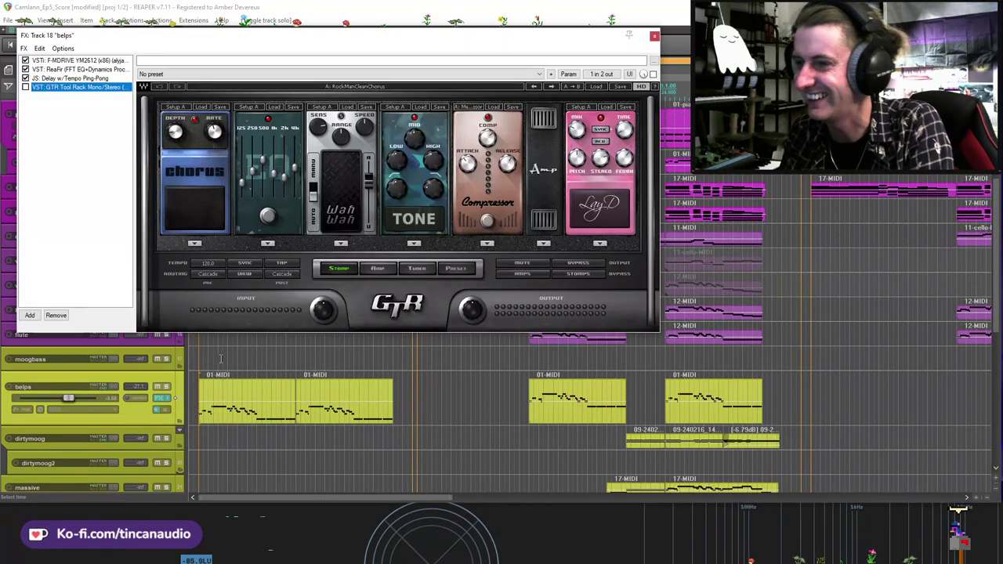
{"action": "left_click", "coordinate": [73, 61]}
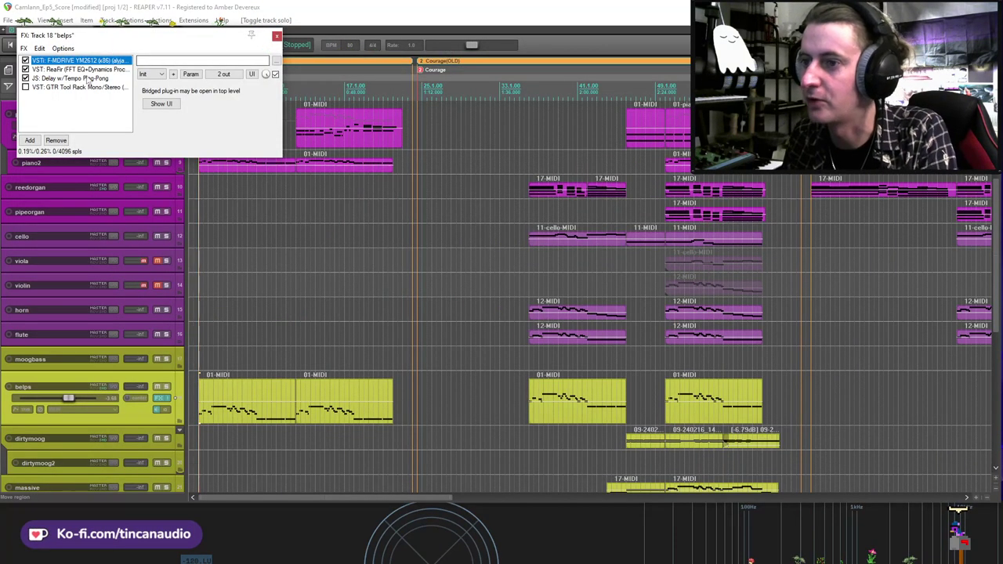
{"action": "left_click", "coordinate": [88, 70]}
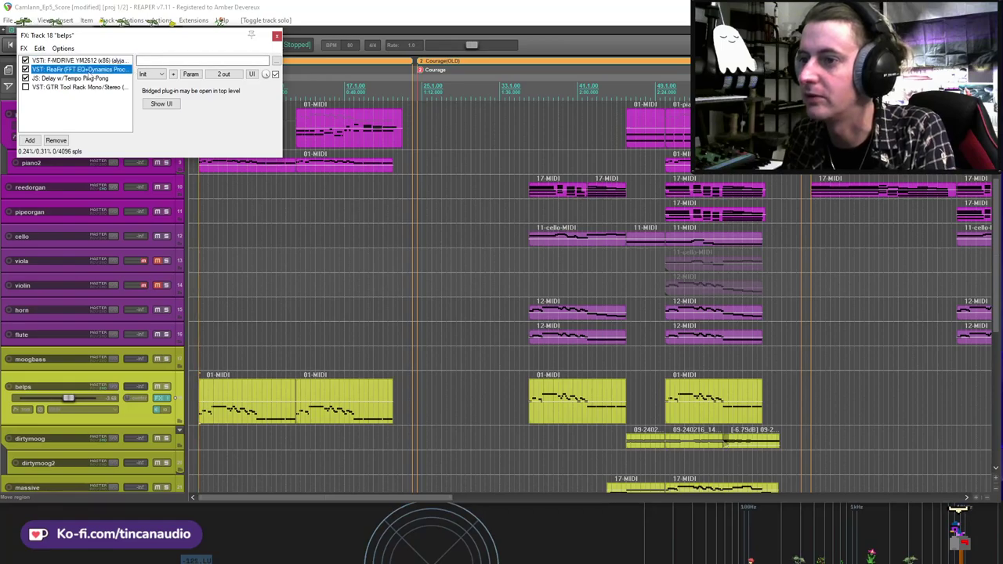
{"action": "left_click", "coordinate": [87, 78]}
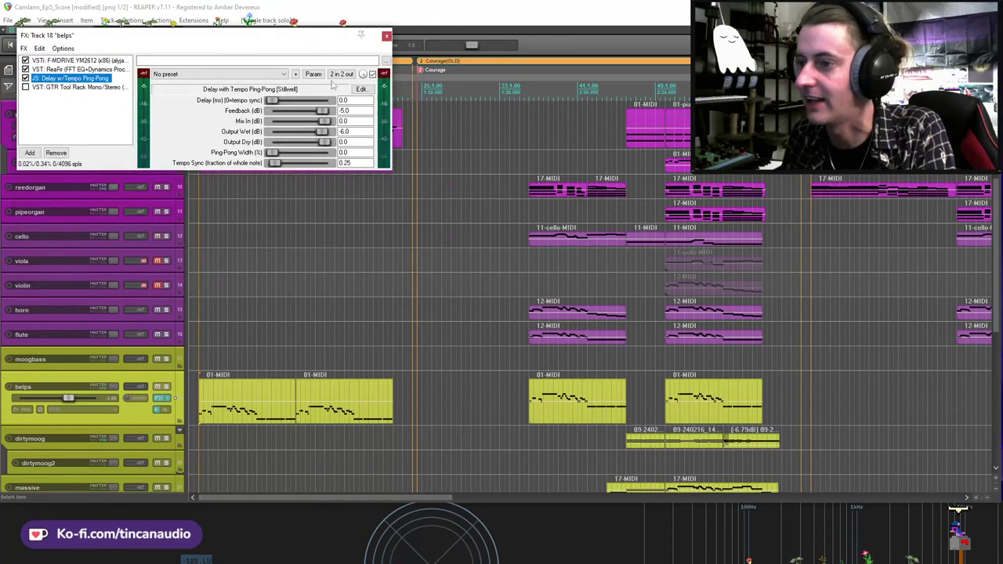
{"action": "key", "text": "Escape"}
Step: Solo the belps track and play its first We Rebuild item from bar 2, then remove the solo
{"action": "left_click", "coordinate": [167, 386]}
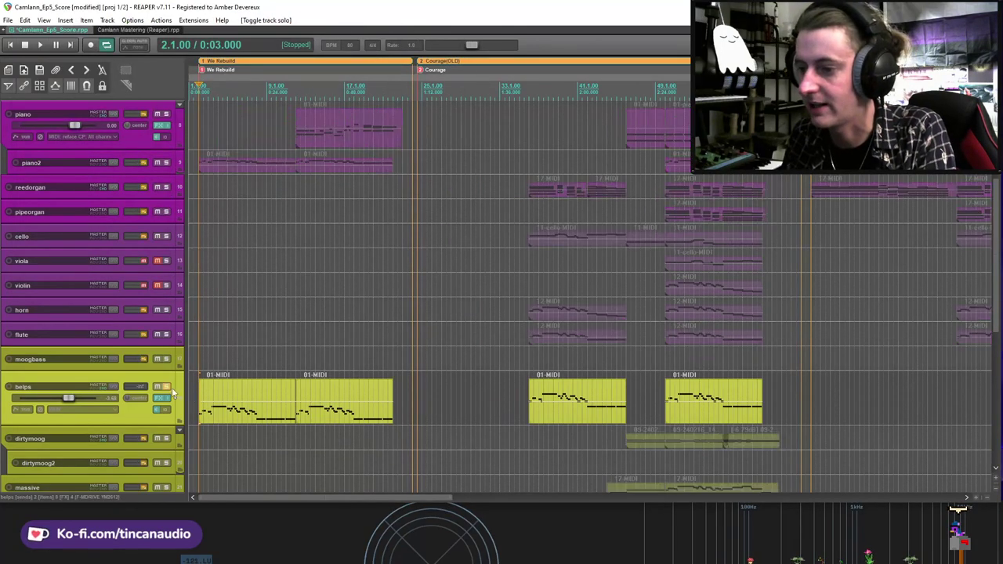
{"action": "left_click", "coordinate": [235, 404]}
{"action": "key", "text": "space"}
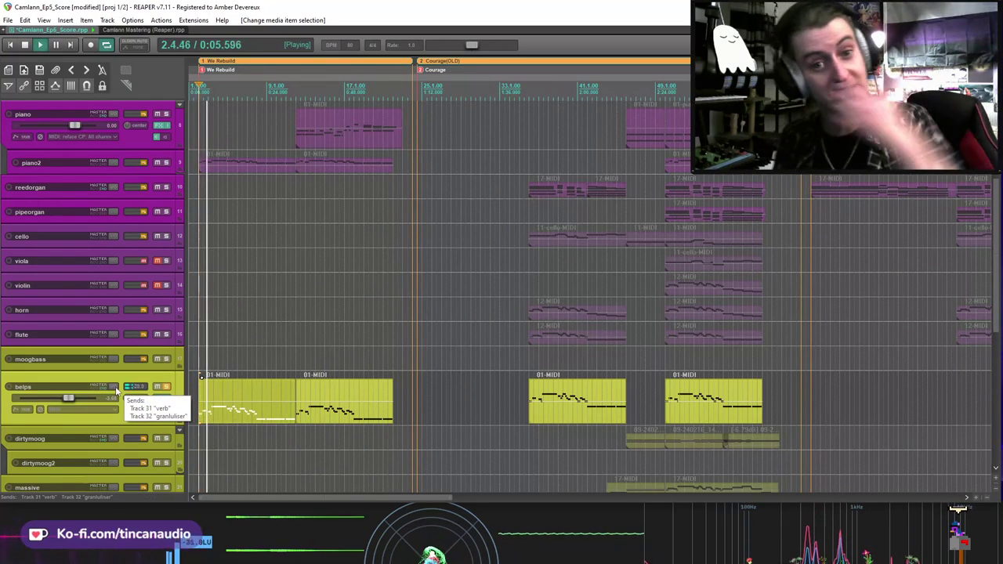
{"action": "left_click", "coordinate": [166, 387]}
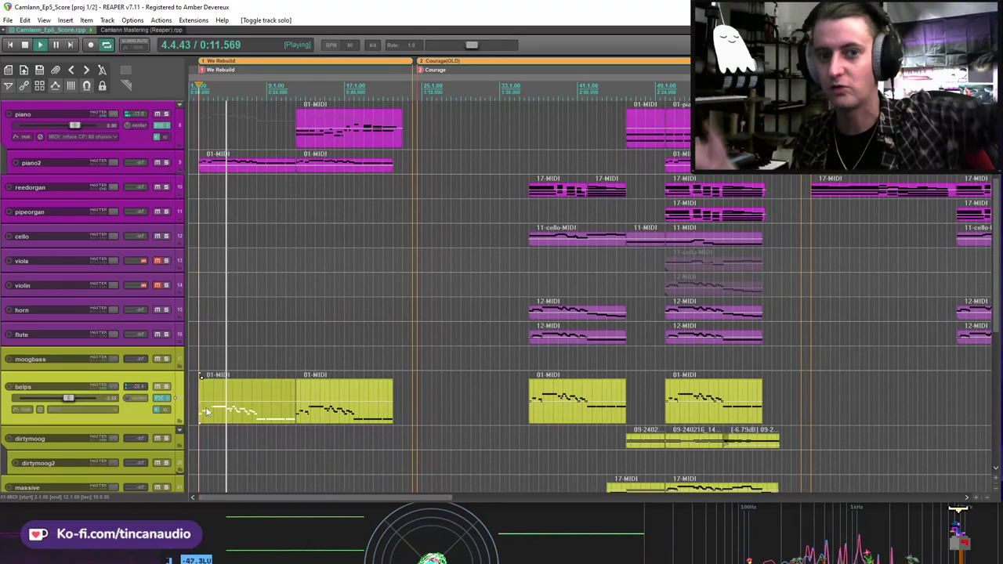
Step: Play We Rebuild from the second belps item at bar 12, saving the project, then stop playback
{"action": "left_click", "coordinate": [299, 414]}
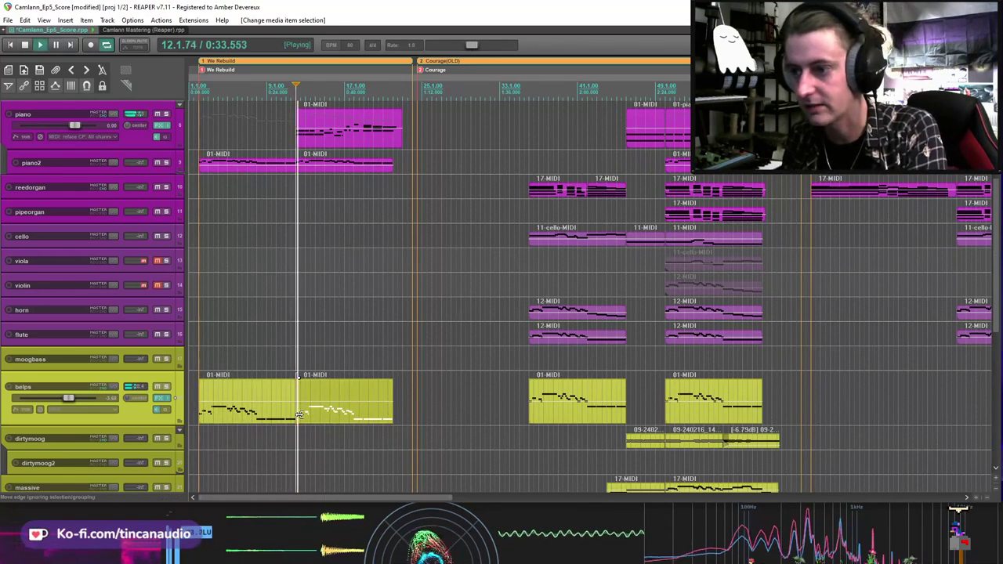
{"action": "key", "text": "ctrl+s"}
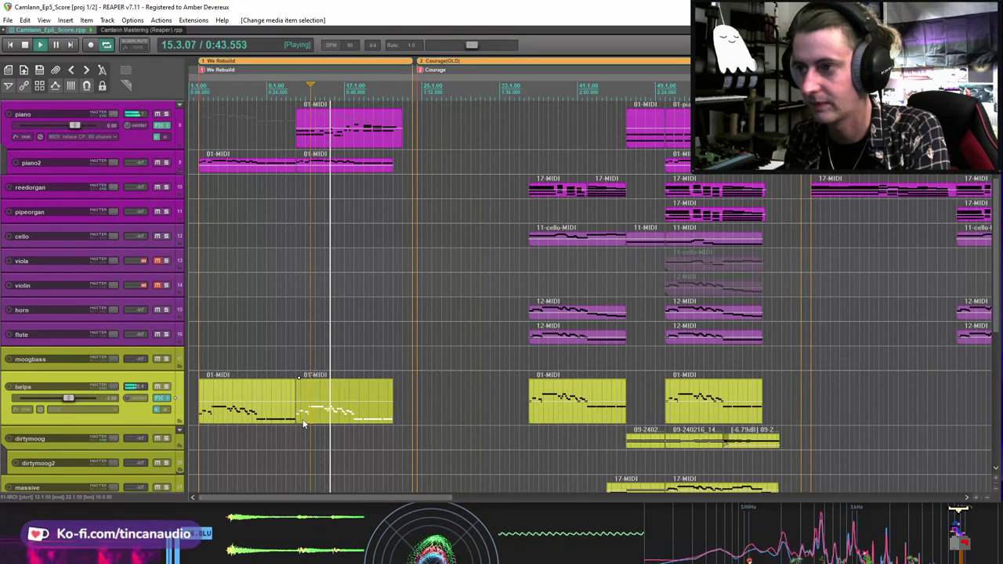
{"action": "key", "text": "space"}
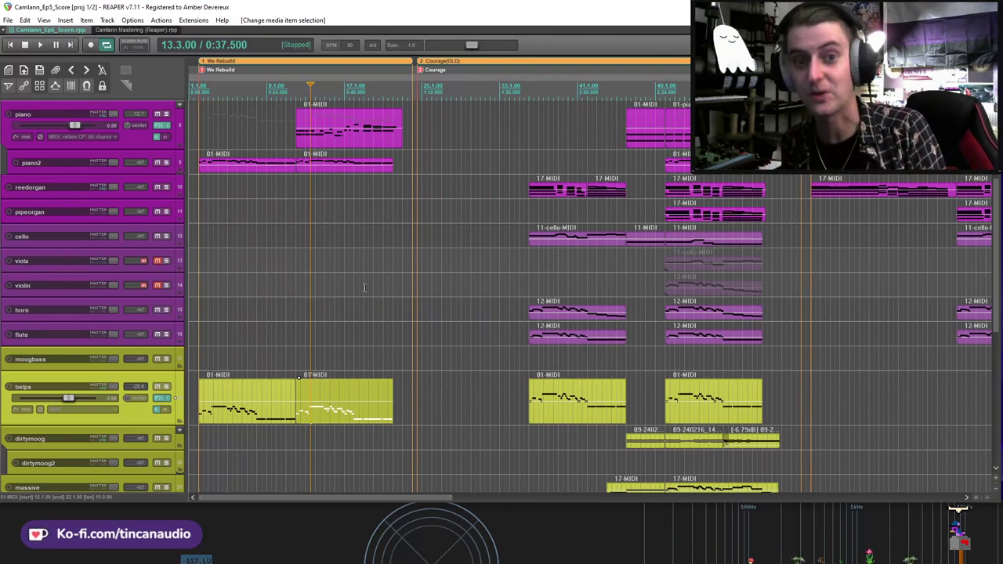
Step: Select the piano item in We Rebuild with the edit cursor inside it at bar 14.3 and save the project
{"action": "left_click", "coordinate": [342, 134]}
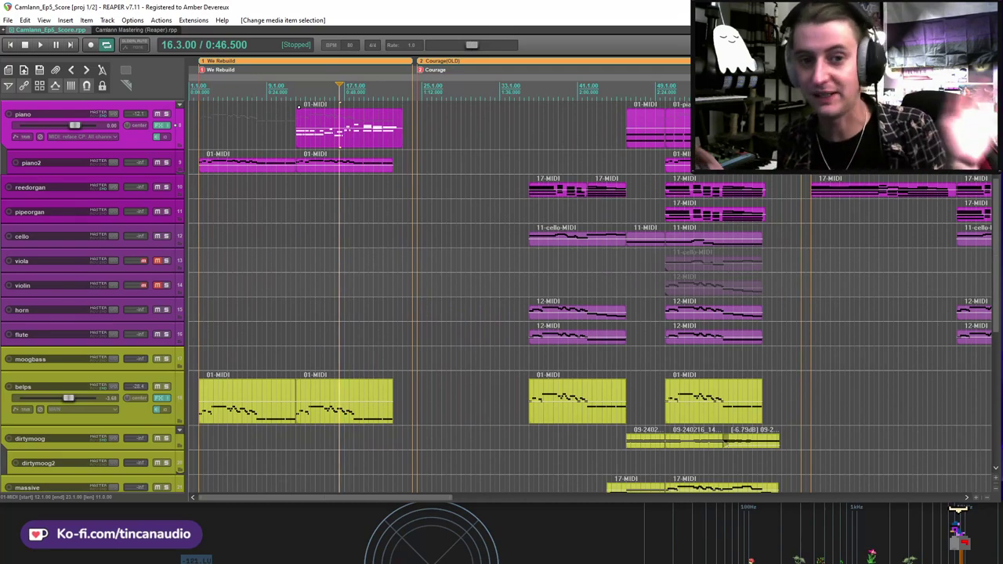
{"action": "left_click", "coordinate": [343, 142]}
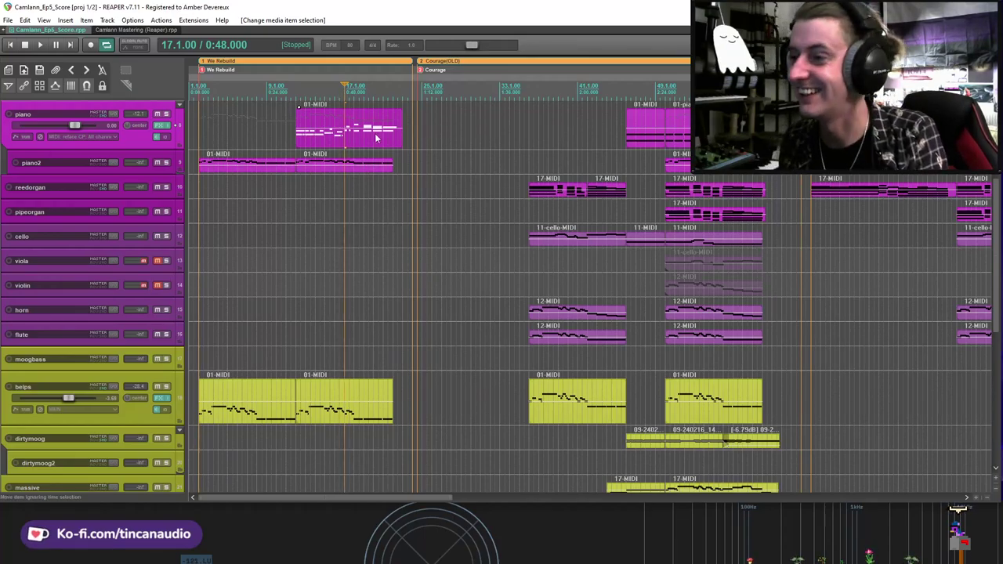
{"action": "left_click", "coordinate": [300, 168]}
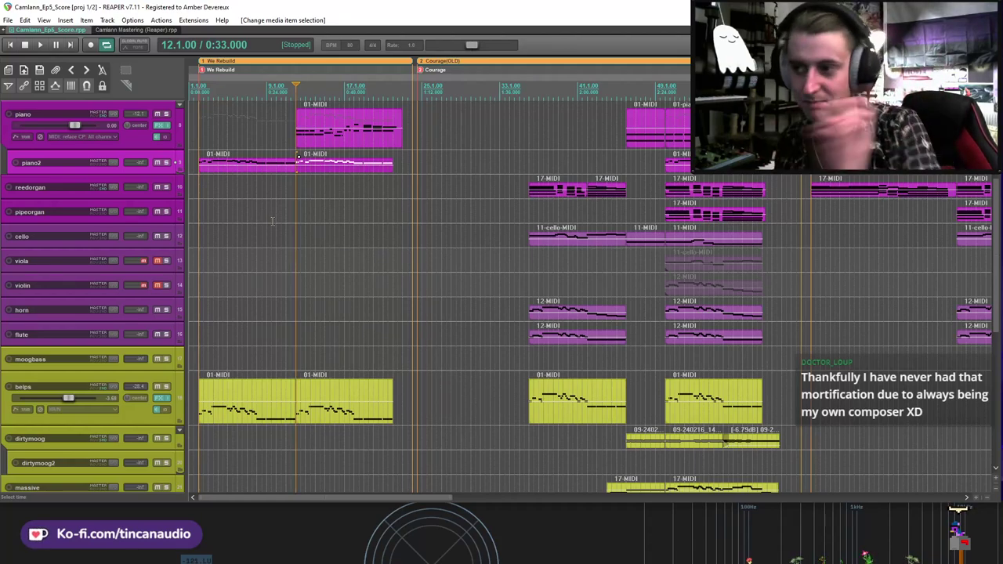
{"action": "left_click", "coordinate": [320, 141]}
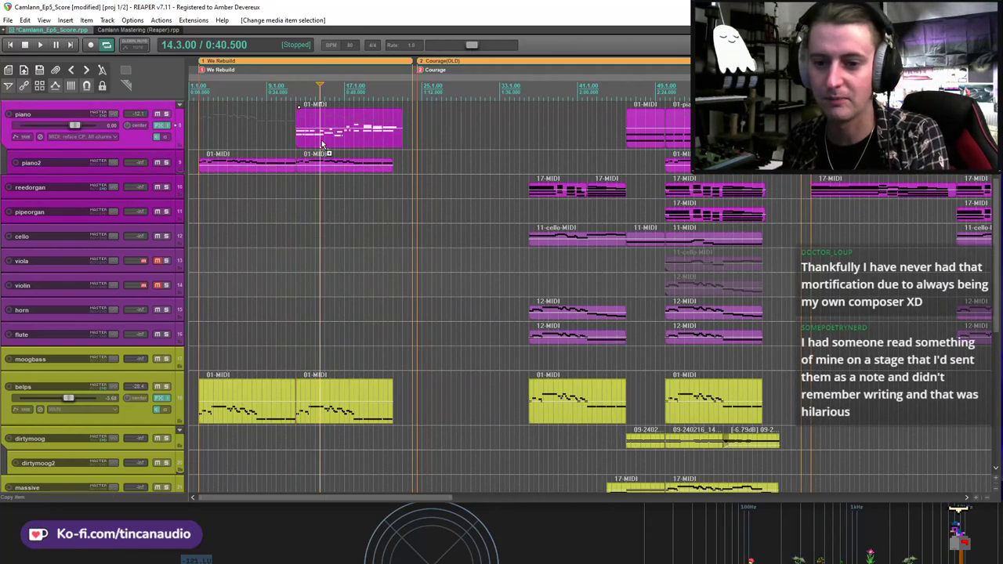
{"action": "key", "text": "ctrl+s"}
{"action": "scroll", "coordinate": [330, 145], "scroll_direction": "down", "scroll_amount": 3}
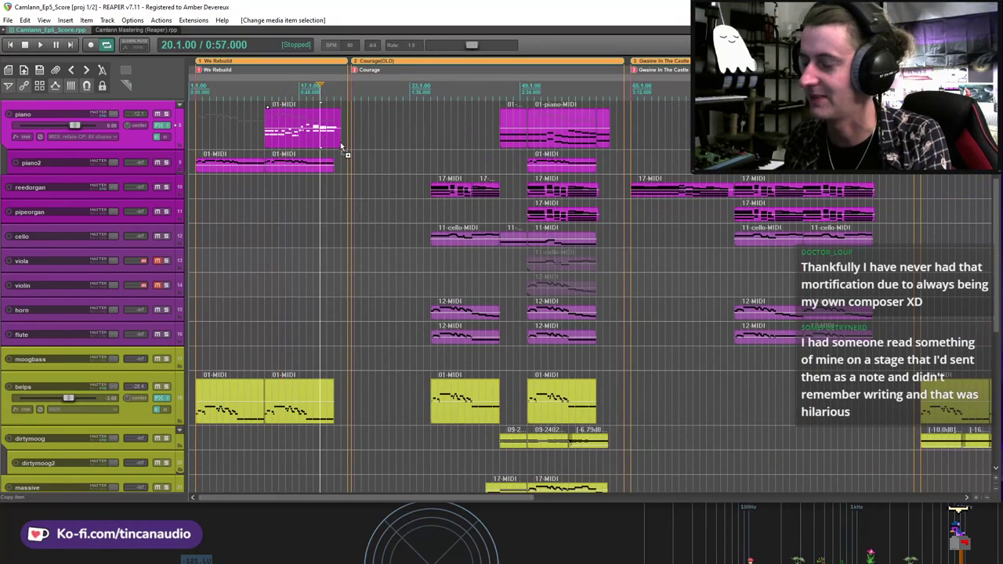
{"action": "left_click", "coordinate": [340, 142]}
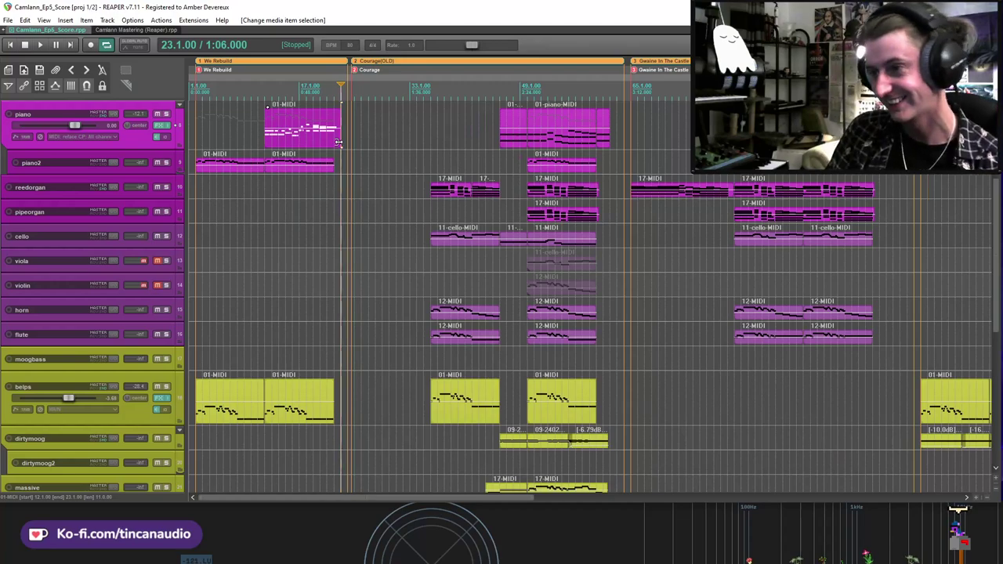
{"action": "left_click", "coordinate": [331, 139]}
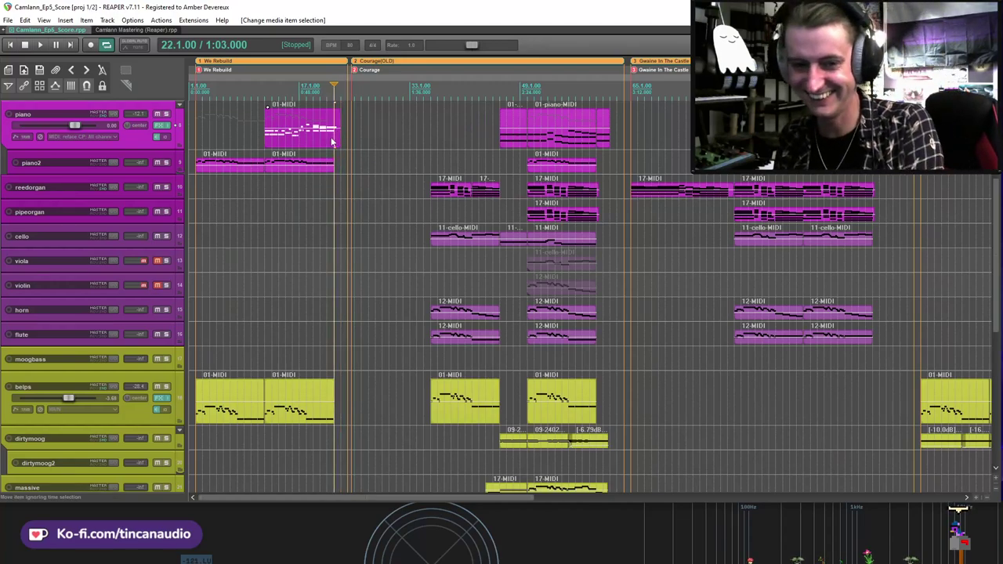
{"action": "left_click", "coordinate": [314, 150]}
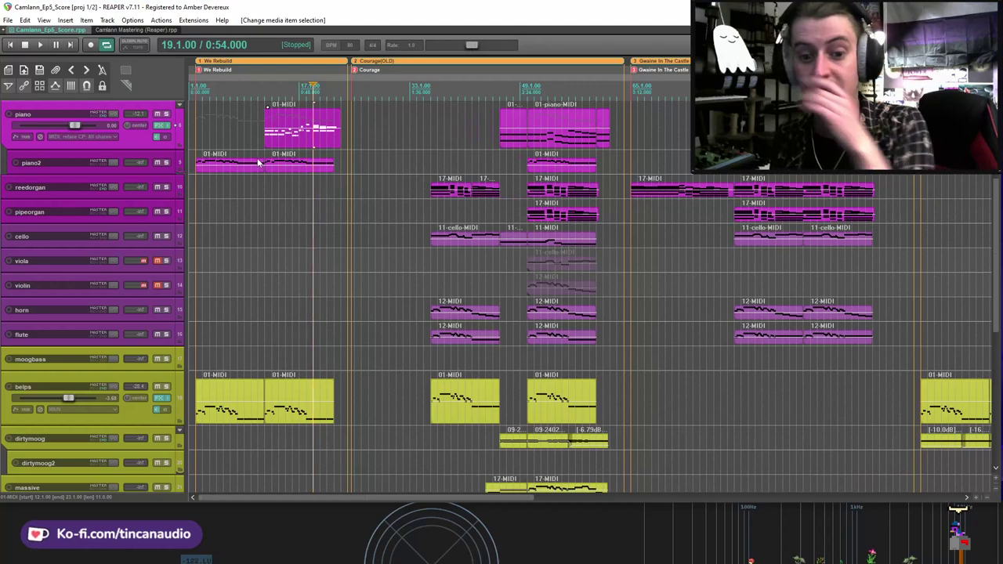
{"action": "left_click", "coordinate": [300, 142]}
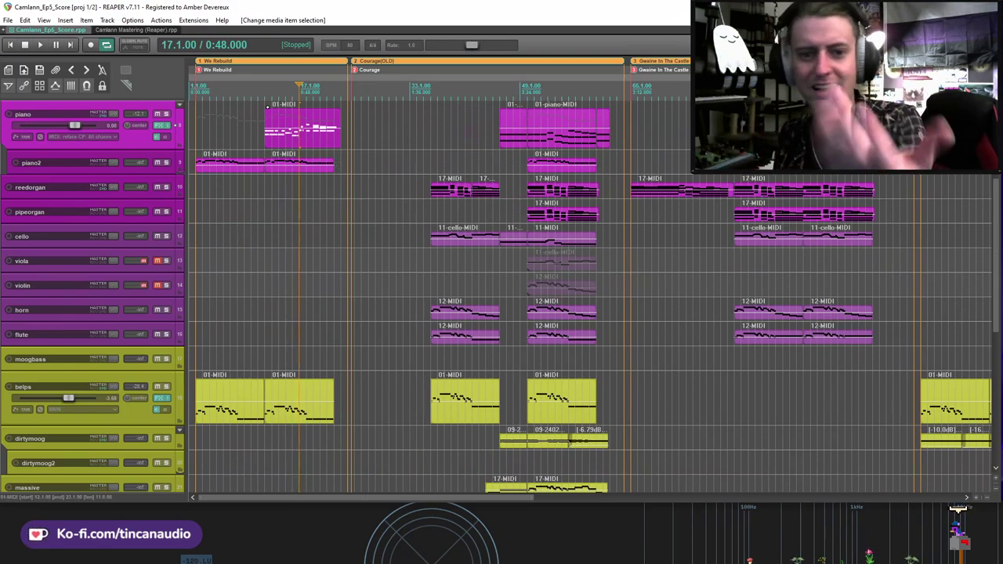
{"action": "left_click", "coordinate": [306, 139]}
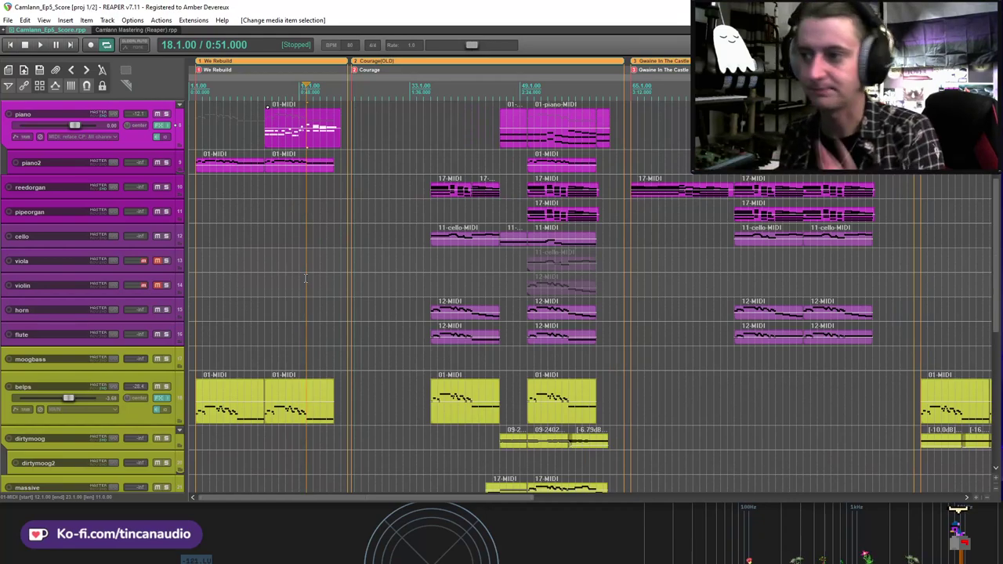
{"action": "key", "text": "Right"}
{"action": "key", "text": "Right"}
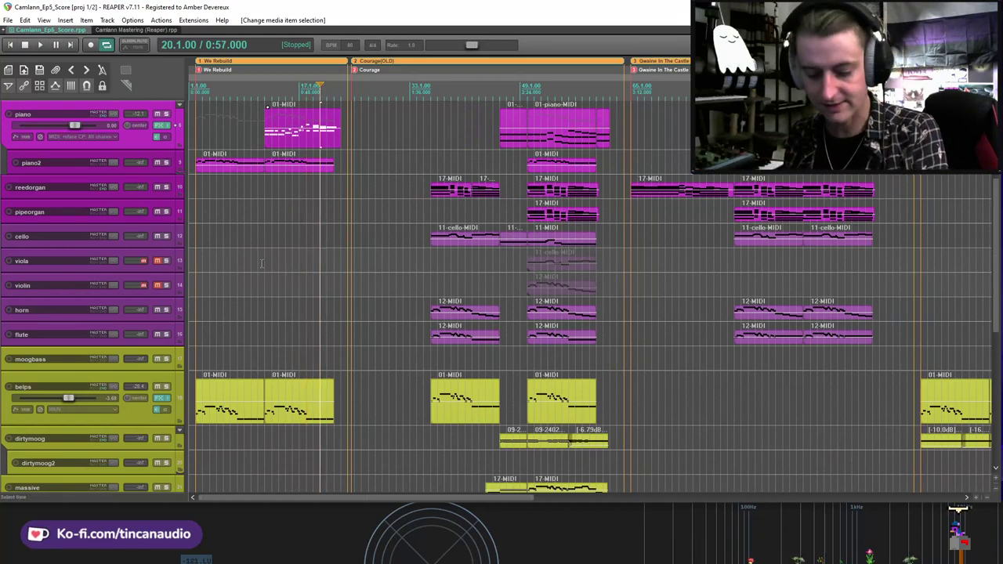
Step: Place the edit cursor at the start of Courage and look through the project's tracks from the guitars down to granluliser
{"action": "left_click", "coordinate": [350, 149]}
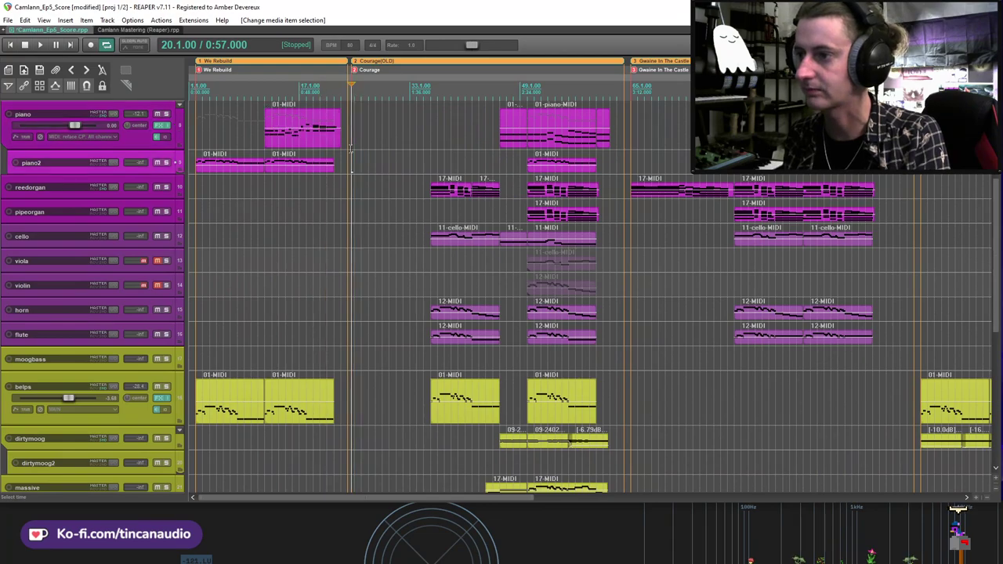
{"action": "scroll", "coordinate": [998, 255], "scroll_direction": "up", "scroll_amount": 5}
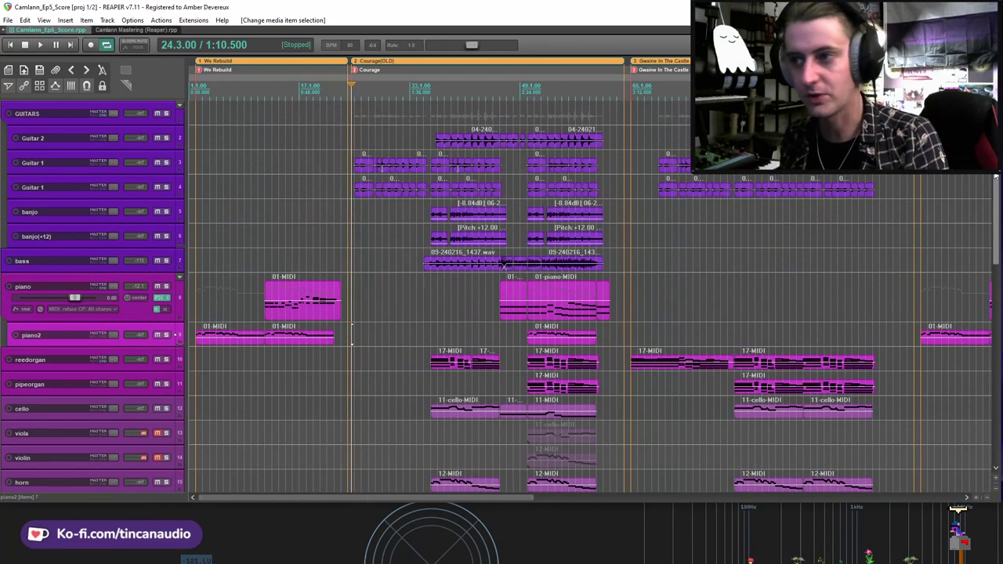
{"action": "scroll", "coordinate": [504, 266], "scroll_direction": "down", "scroll_amount": 10}
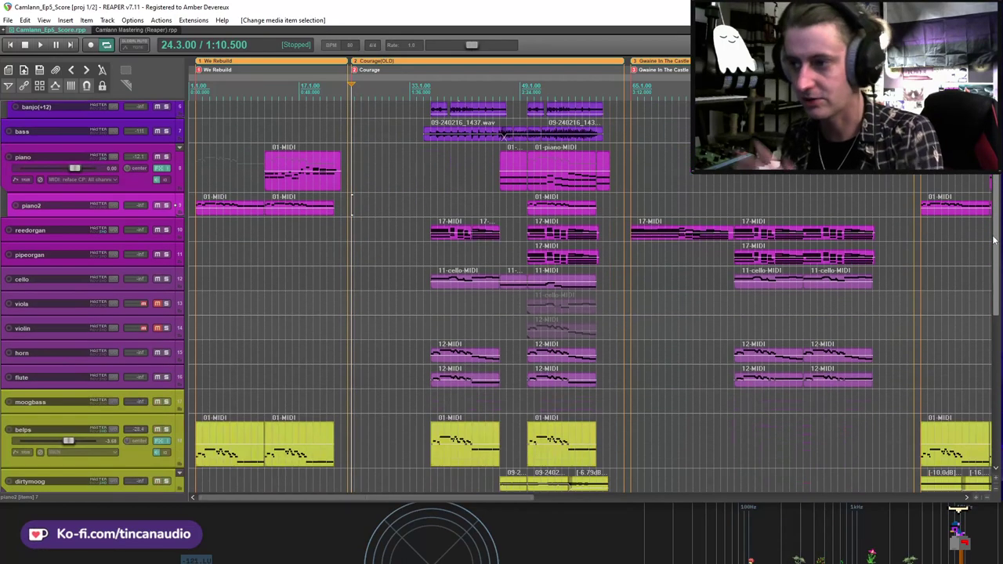
{"action": "scroll", "coordinate": [504, 105], "scroll_direction": "up", "scroll_amount": 10}
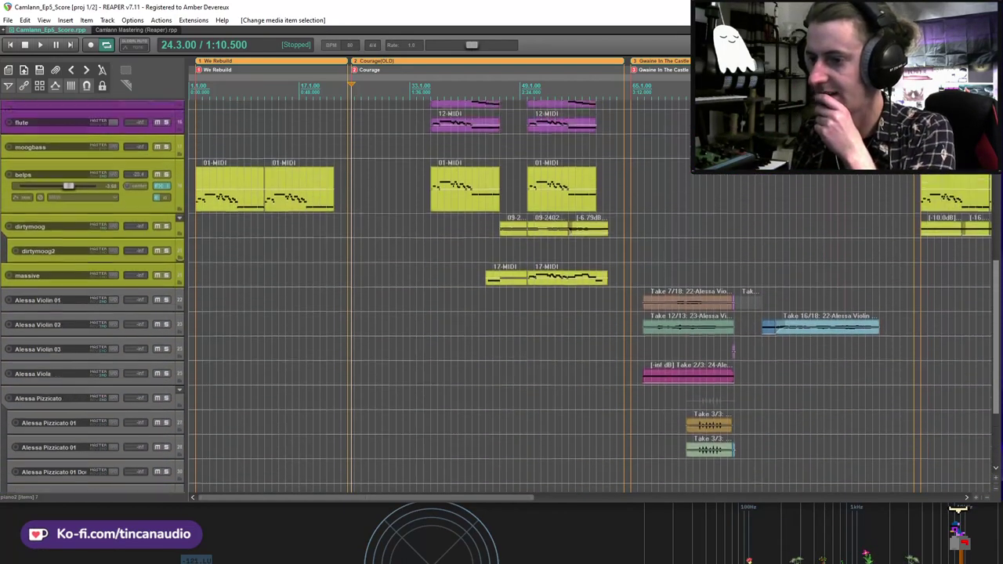
{"action": "scroll", "coordinate": [504, 105], "scroll_direction": "down", "scroll_amount": 5}
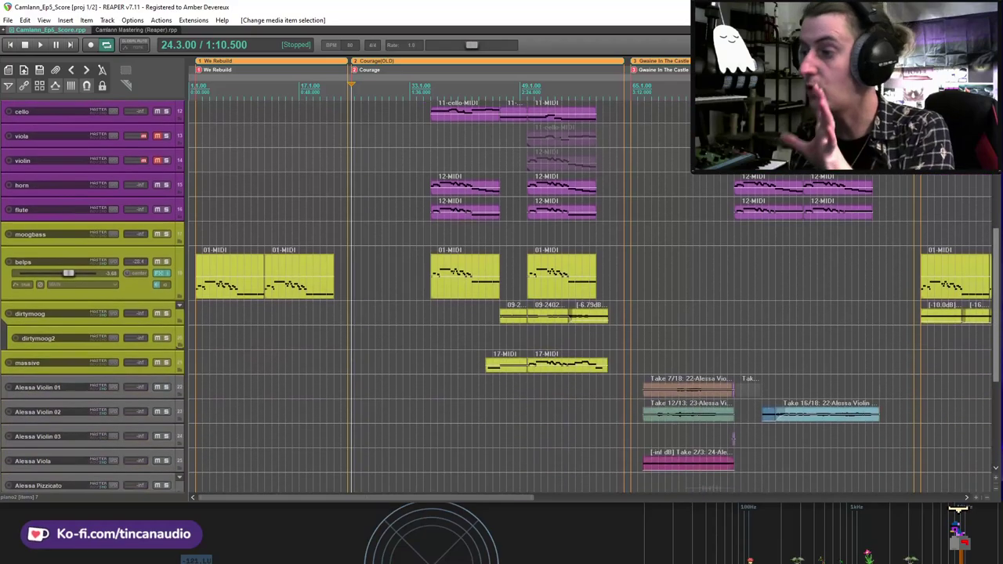
{"action": "scroll", "coordinate": [593, 298], "scroll_direction": "down", "scroll_amount": 8}
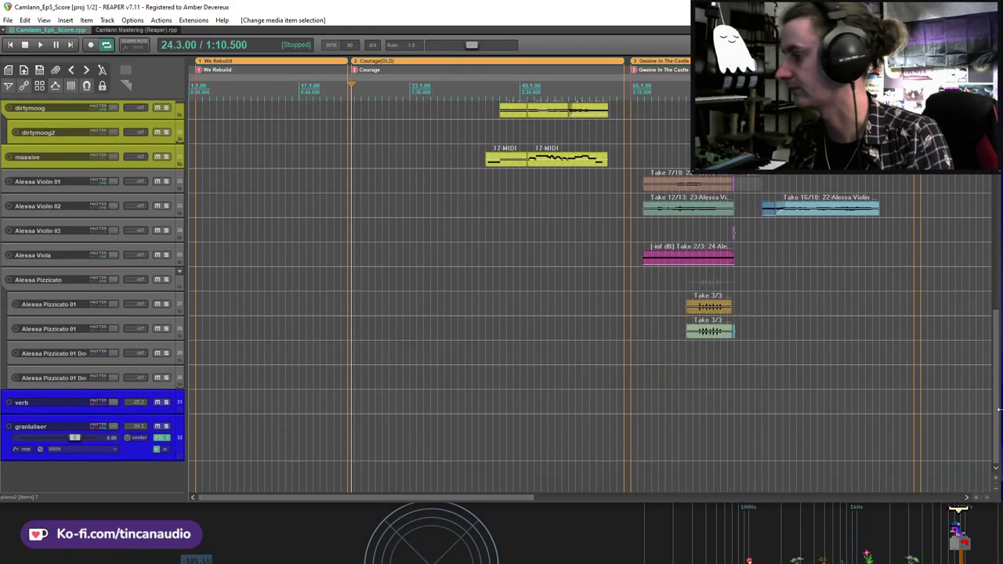
{"action": "left_click_drag", "start_coordinate": [999, 409], "coordinate": [998, 250]}
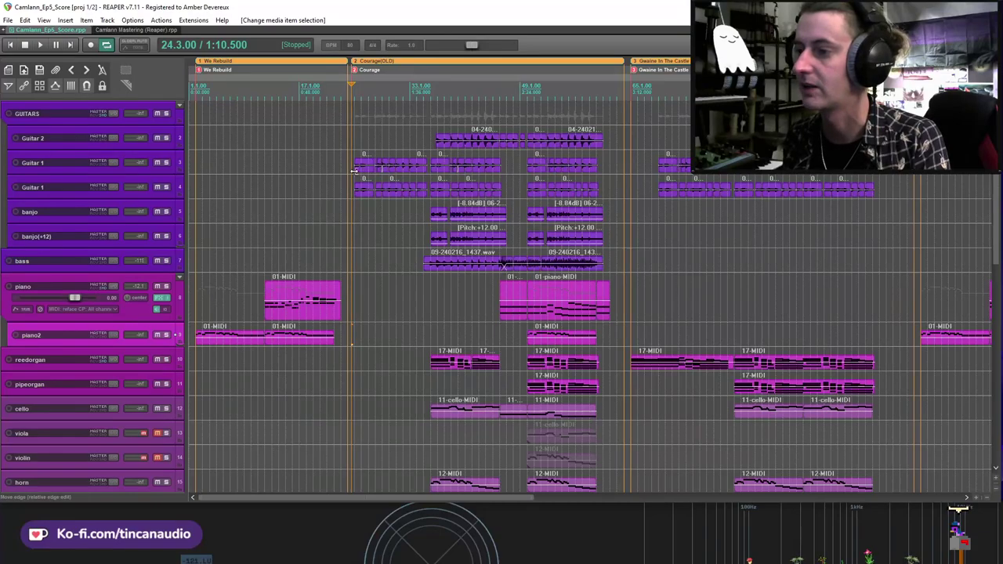
Step: Select the upper Guitar 1 track at the start of Courage, save the project and play the cue from bar 24.3
{"action": "left_click_drag", "start_coordinate": [351, 166], "coordinate": [351, 167]}
{"action": "key", "text": "ctrl+s"}
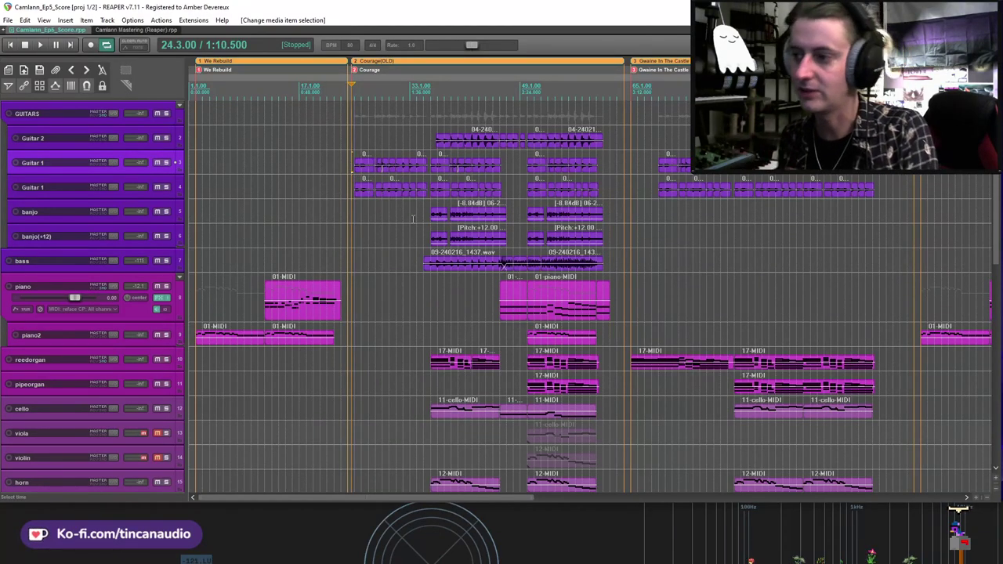
{"action": "key", "text": "space"}
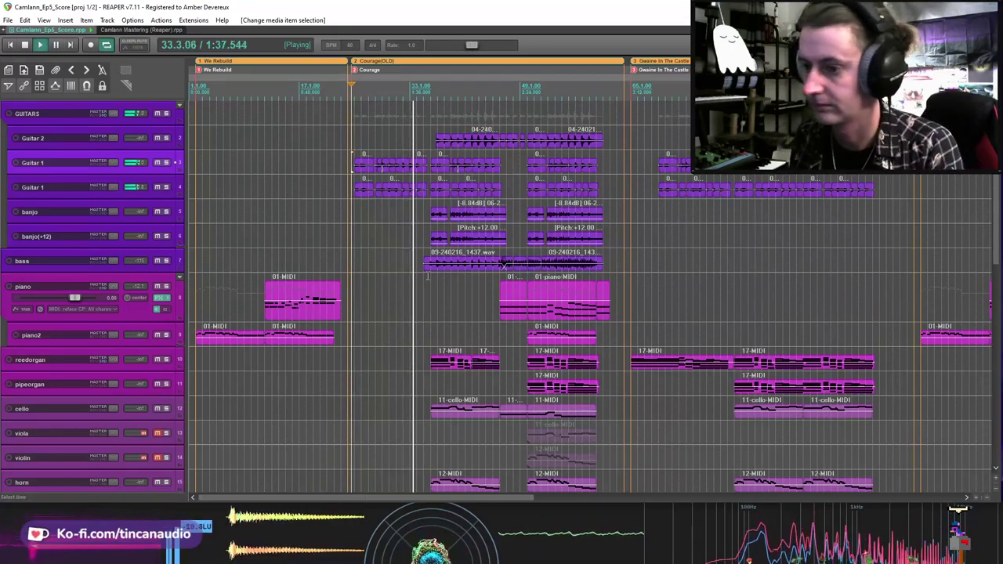
Step: Shrink the track heights to an overview, select the first piano item in Courage at bar 46 and stop playback
{"action": "key", "text": "Page_Down"}
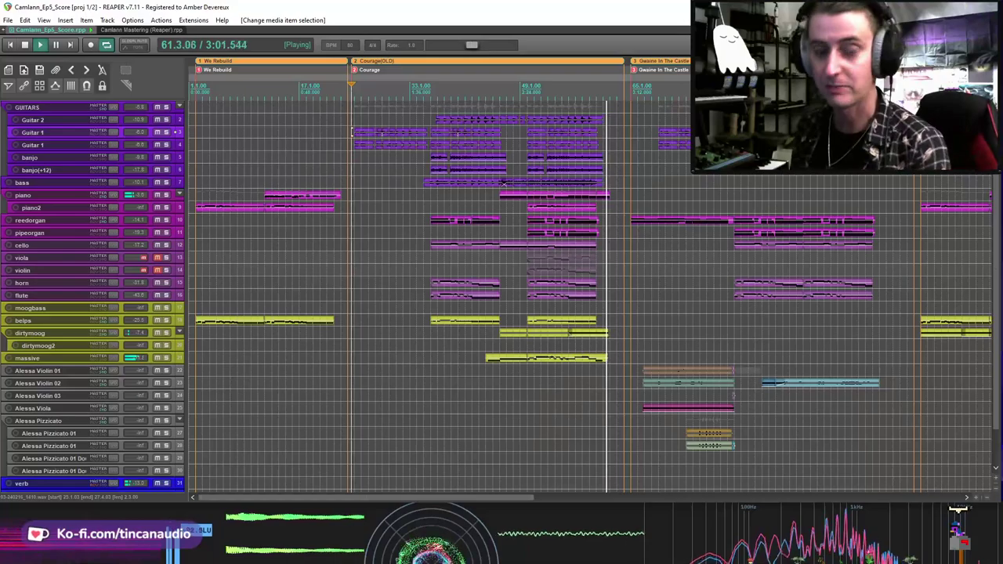
{"action": "left_click", "coordinate": [505, 194]}
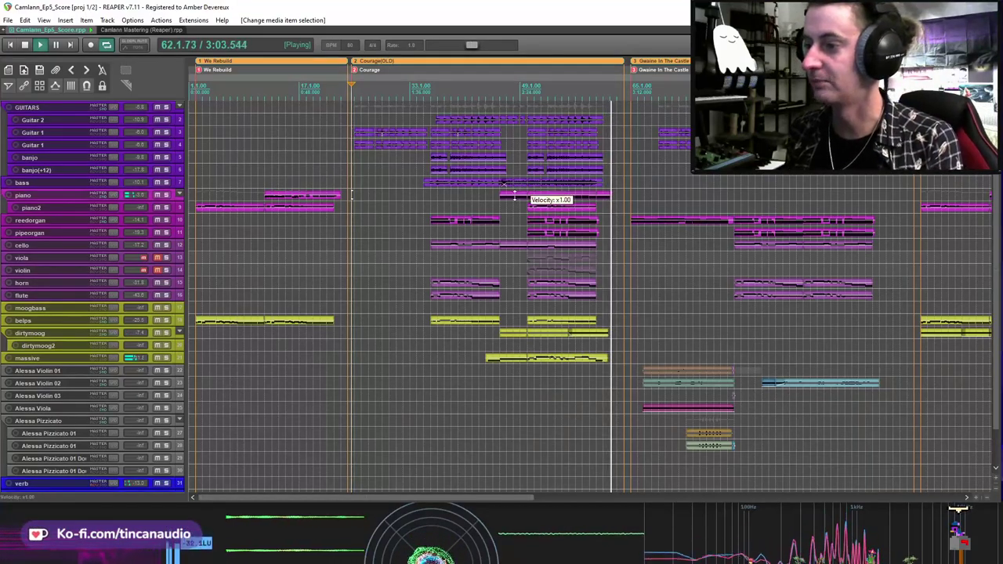
{"action": "left_click", "coordinate": [503, 194]}
{"action": "key", "text": "space"}
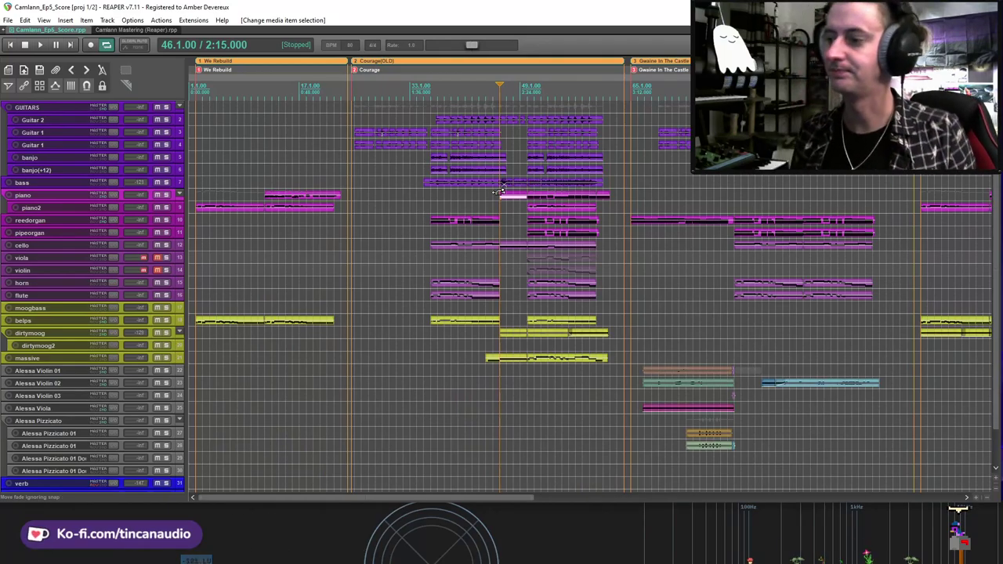
Step: Arm the piano track for recording and solo it to demonstrate its sound alone, clearing the solo at the end
{"action": "scroll", "coordinate": [500, 202], "scroll_direction": "down", "scroll_amount": 2}
{"action": "scroll", "coordinate": [500, 202], "scroll_direction": "up", "scroll_amount": 3}
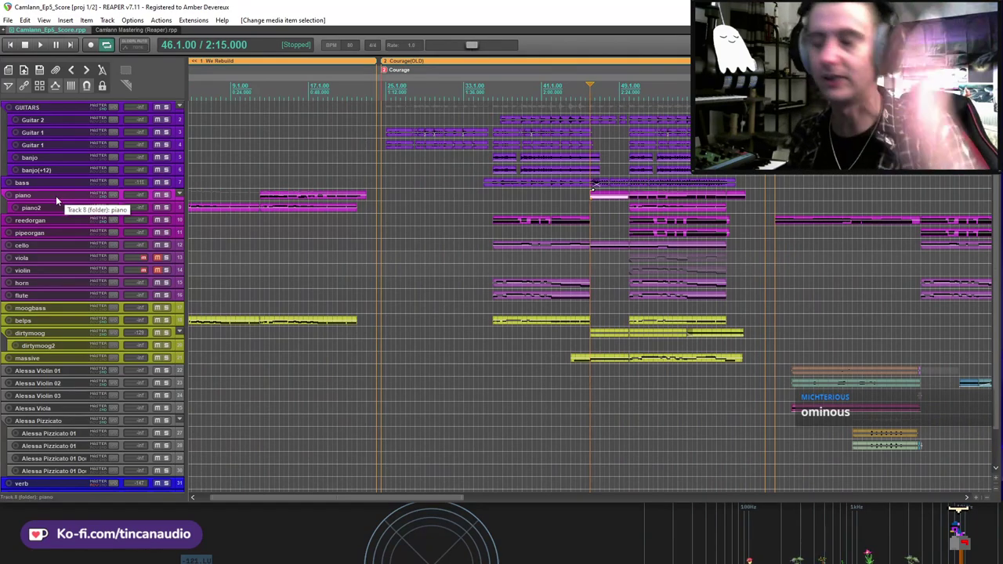
{"action": "left_click", "coordinate": [24, 198]}
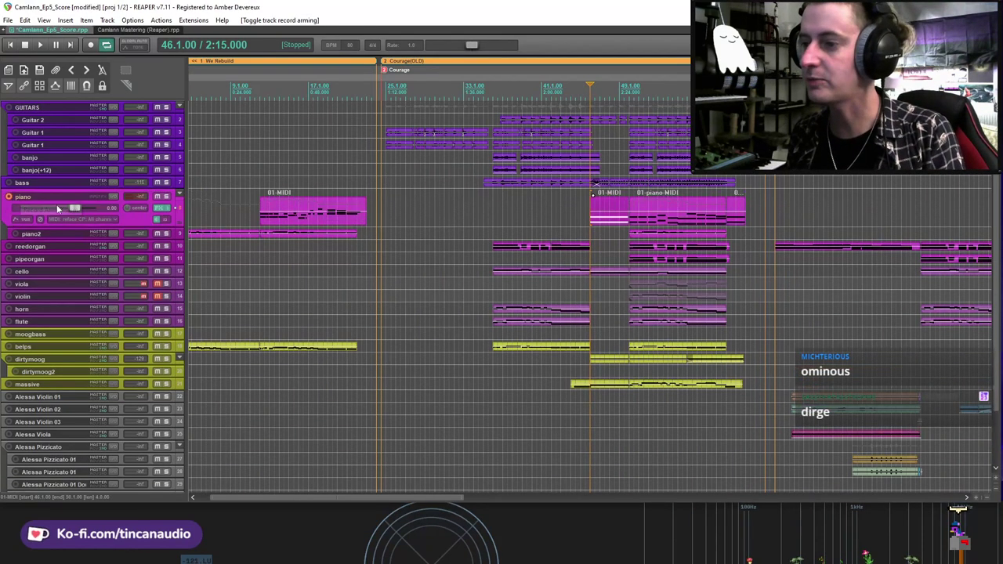
{"action": "left_click", "coordinate": [166, 196]}
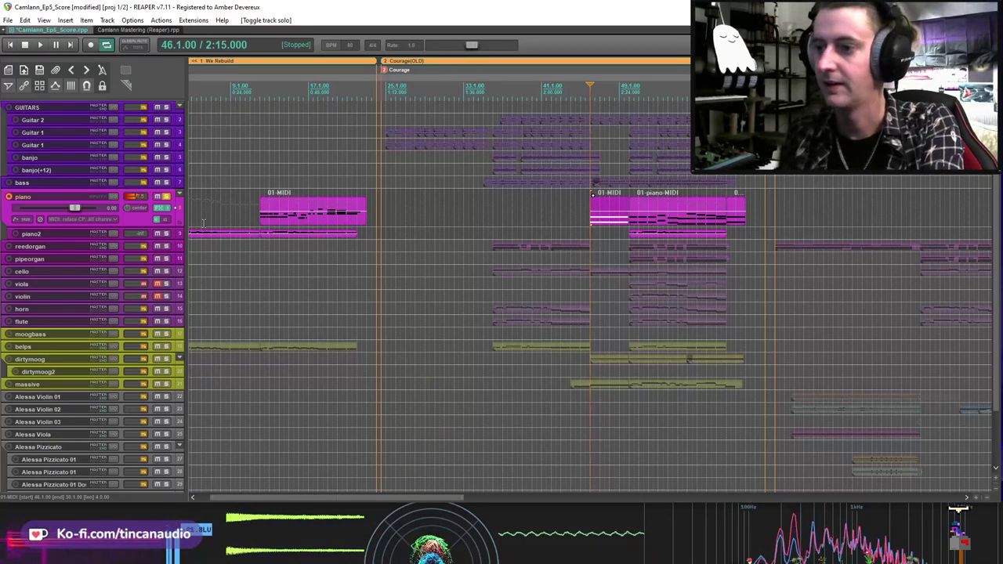
{"action": "left_click", "coordinate": [167, 198]}
Step: Place the edit cursor at bar 35 on the piano track and enlarge the track heights
{"action": "left_click", "coordinate": [601, 225]}
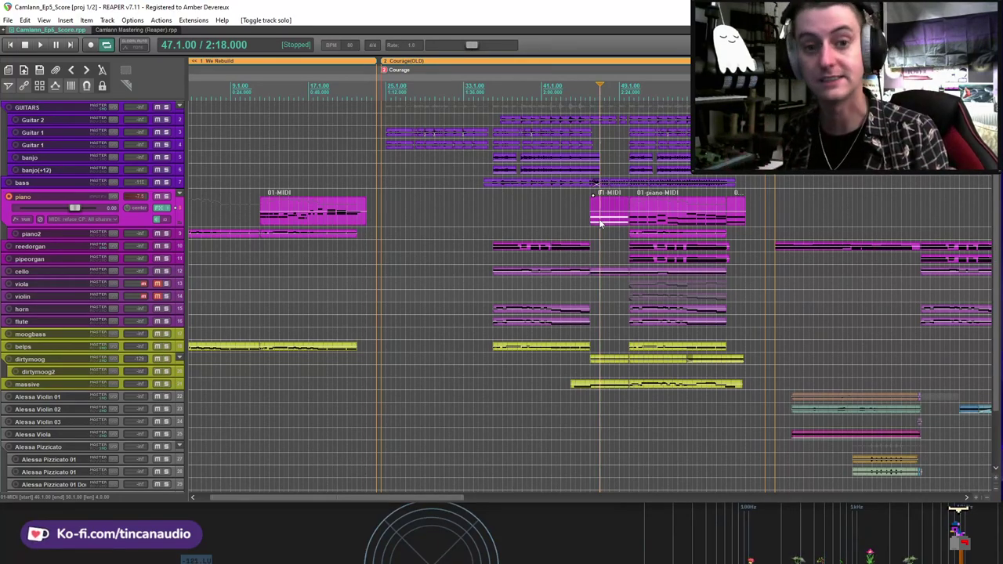
{"action": "left_click_drag", "start_coordinate": [592, 218], "coordinate": [591, 217]}
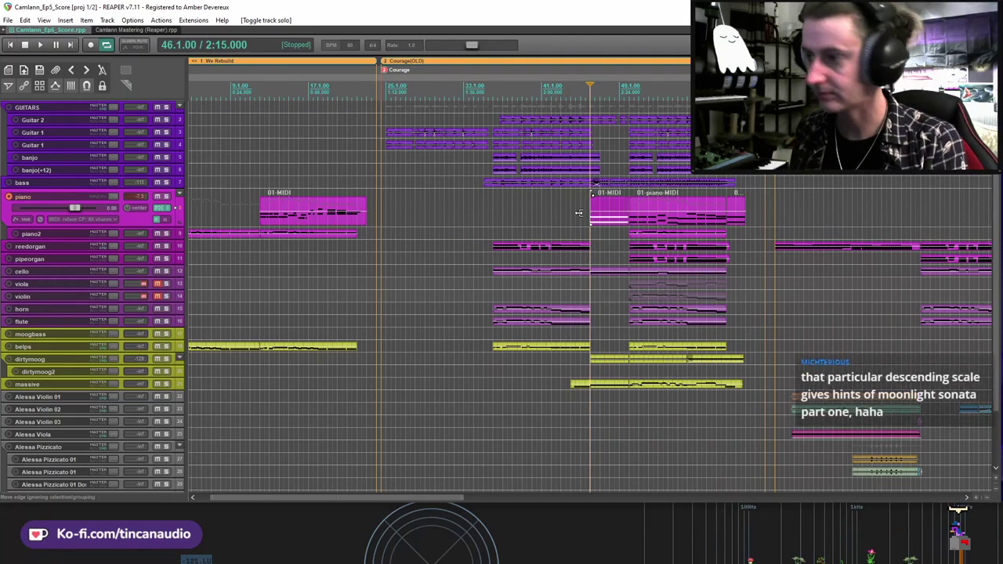
{"action": "left_click", "coordinate": [482, 198]}
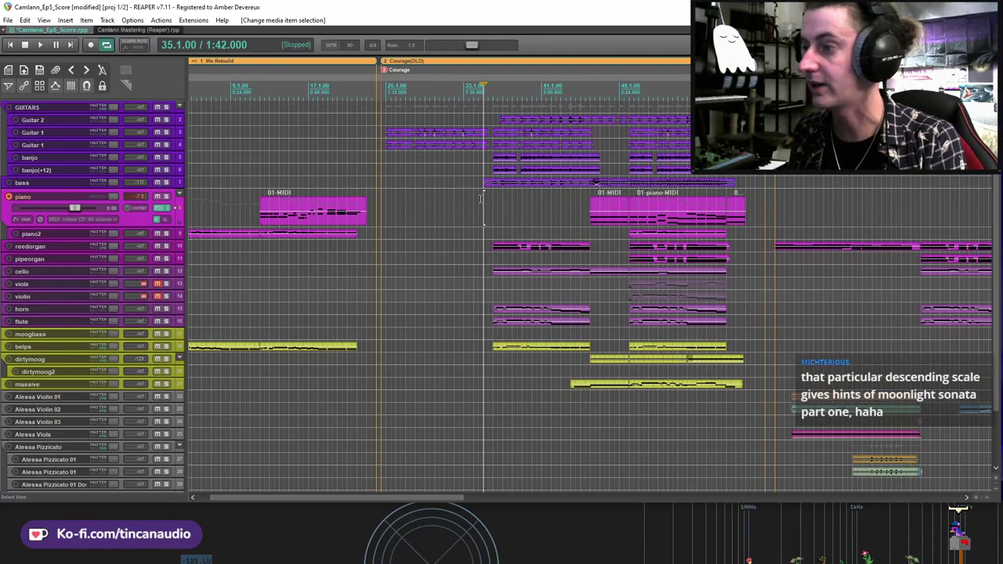
{"action": "key", "text": "Page_Up"}
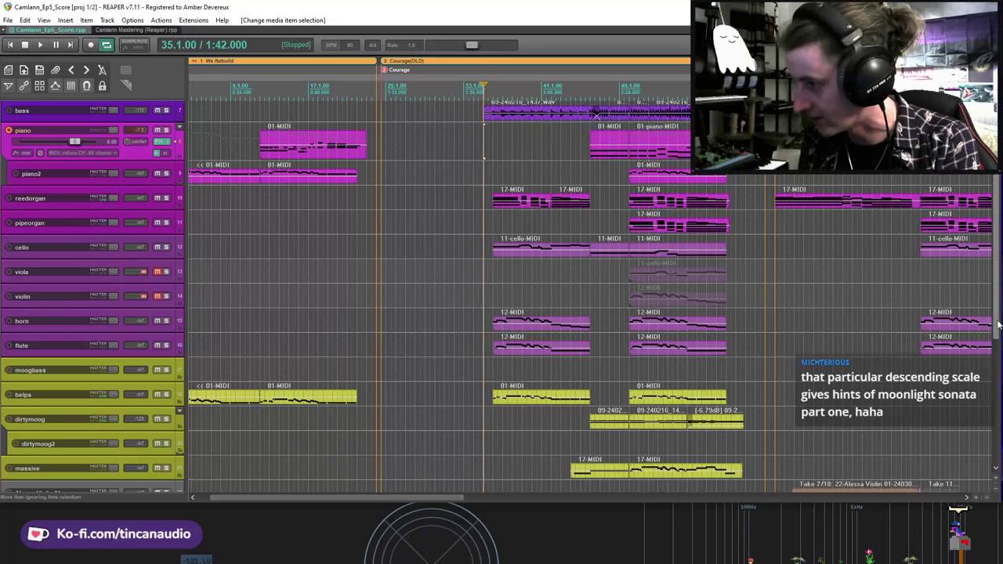
{"action": "key", "text": "Page_Up"}
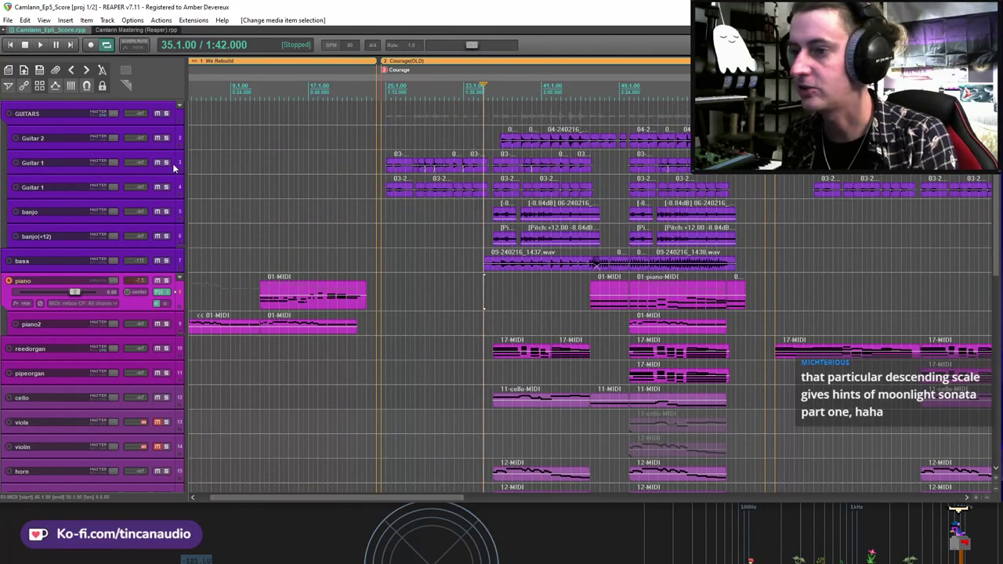
Step: Disarm the piano track and solo both Guitar 1 tracks with the edit cursor at the start of Courage, bar 24.3
{"action": "left_click", "coordinate": [9, 284]}
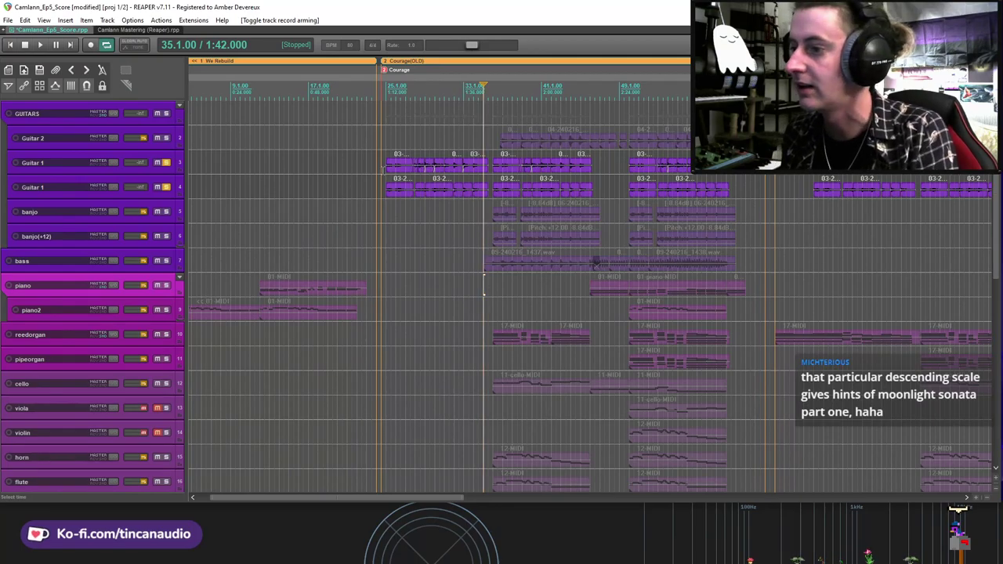
{"action": "left_click", "coordinate": [382, 168]}
{"action": "key", "text": "Page_Up"}
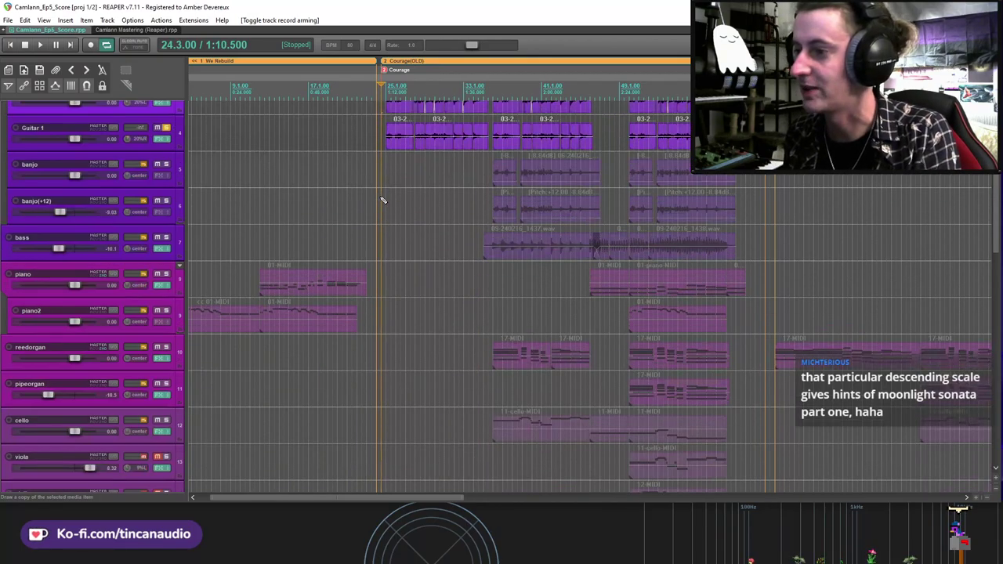
{"action": "scroll", "coordinate": [998, 252], "scroll_direction": "up", "scroll_amount": 3}
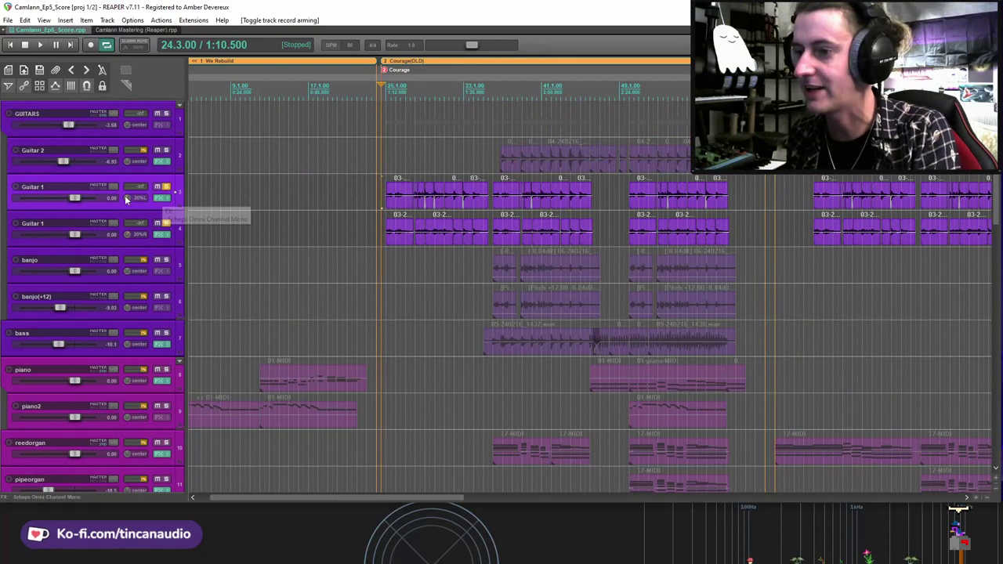
Step: Play the soloed Guitar 1 pair from bar 25, dropping the lower track's solo to hear the upper one alone
{"action": "left_click", "coordinate": [387, 196]}
{"action": "key", "text": "space"}
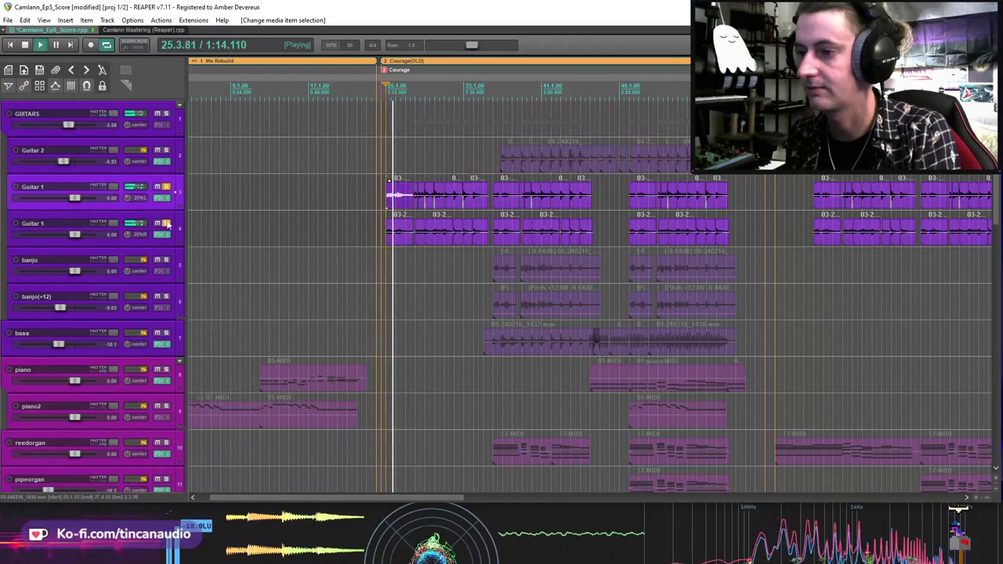
{"action": "left_click", "coordinate": [166, 186]}
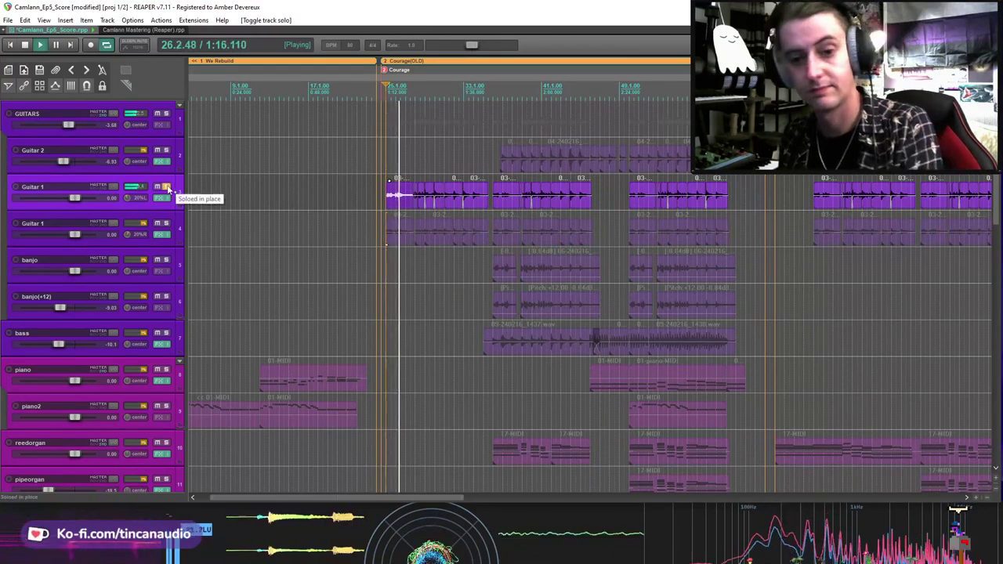
{"action": "key", "text": "space"}
Step: Switch the solo to the lower Guitar 1 track, play it from bar 25 and clear the solo
{"action": "left_click", "coordinate": [166, 186]}
{"action": "left_click", "coordinate": [166, 223]}
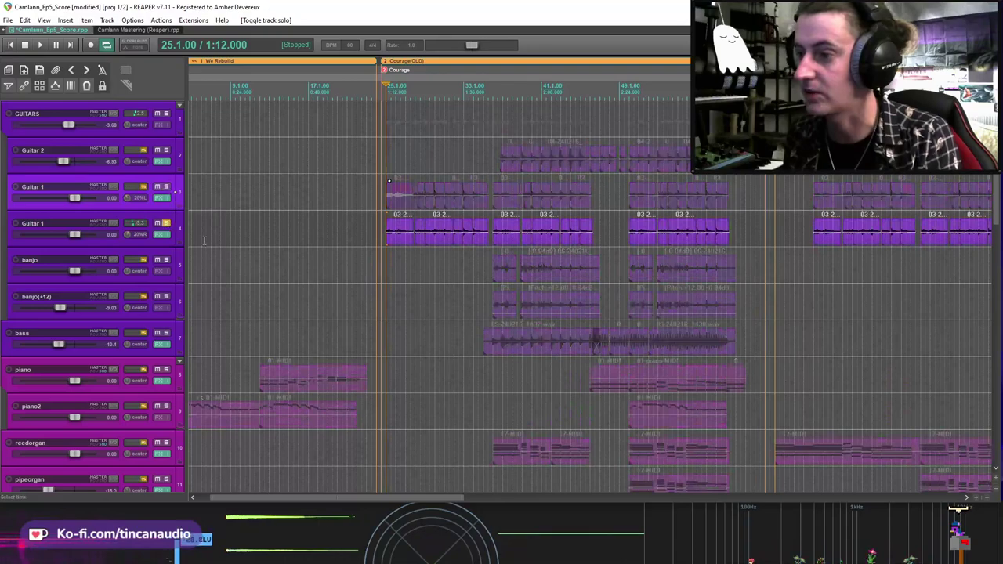
{"action": "key", "text": "space"}
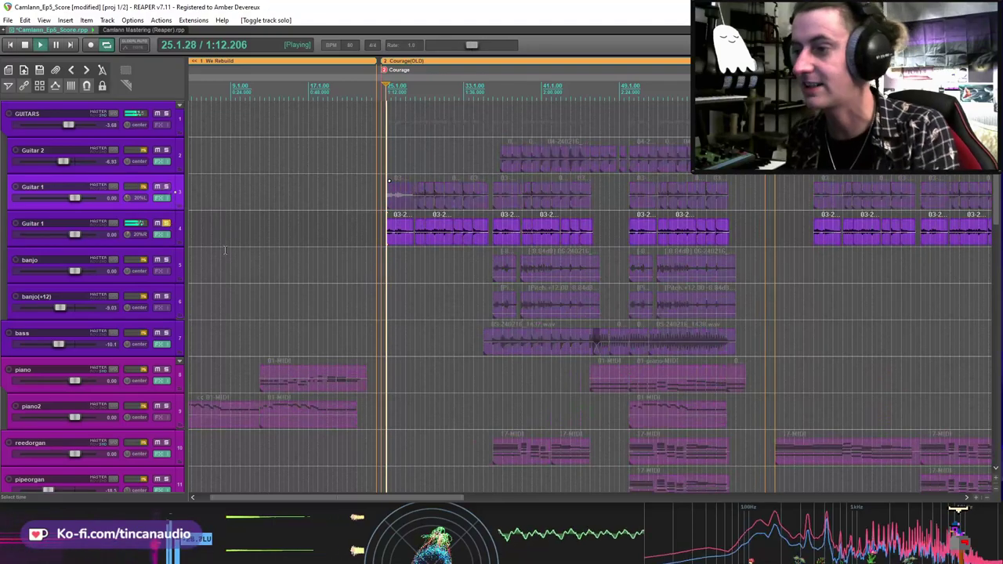
{"action": "left_click", "coordinate": [166, 224]}
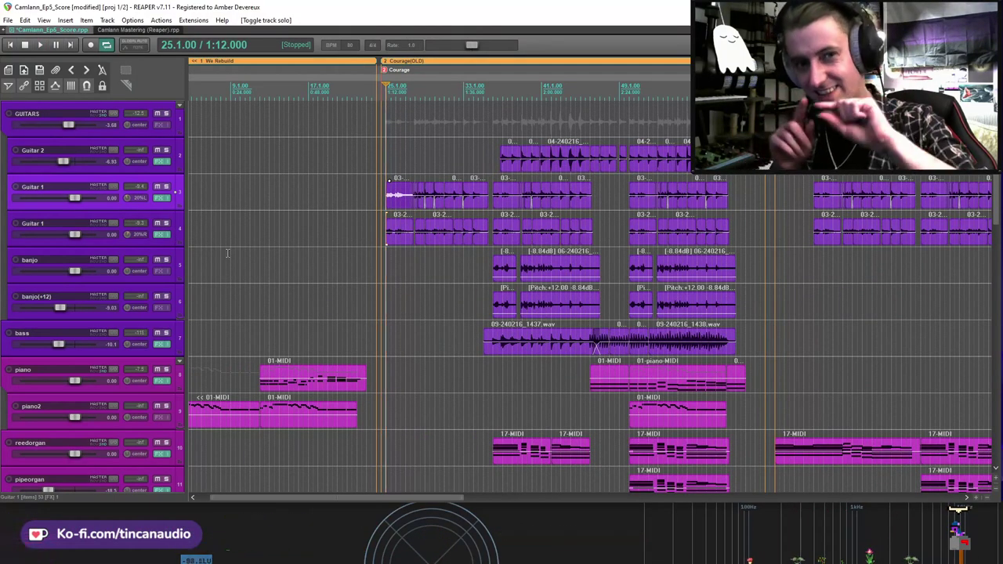
Step: Play Courage with all tracks from its start, select the upper Guitar 1 item at bar 28.3 and stop playback
{"action": "left_click", "coordinate": [379, 187]}
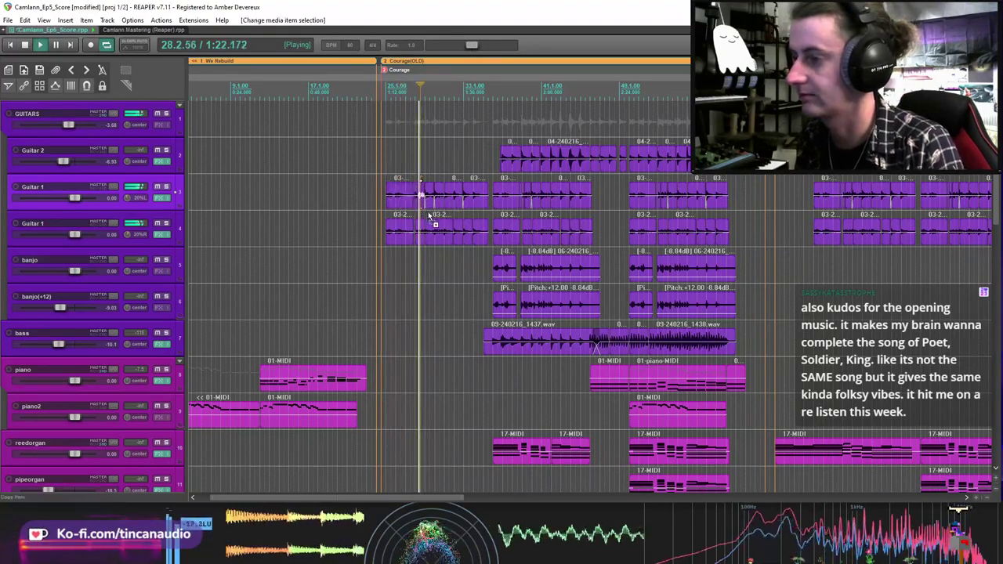
{"action": "left_click", "coordinate": [422, 198]}
{"action": "key", "text": "space"}
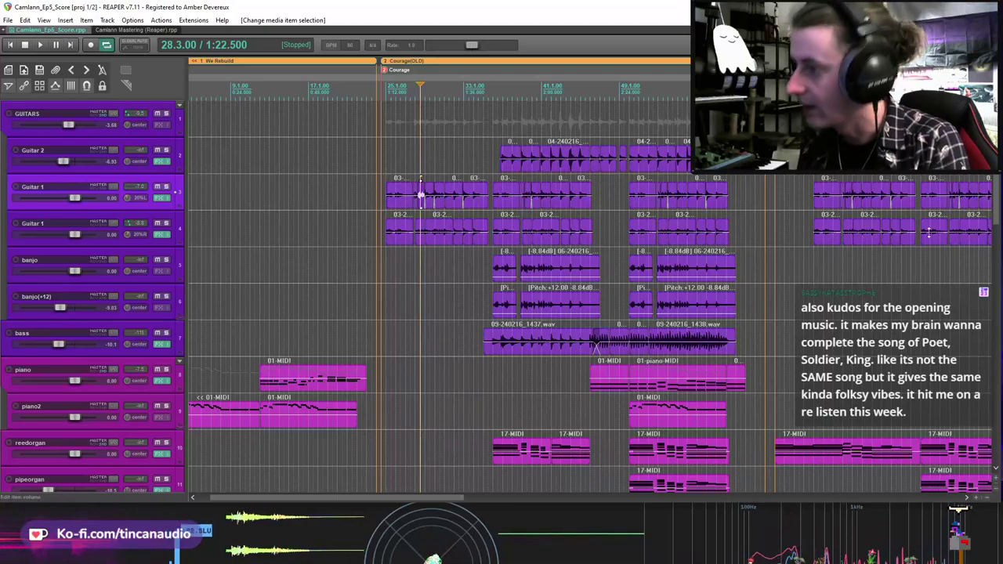
Step: Open the granluliser track's autochroma effect and move its window aside to uncover the timeline
{"action": "scroll", "coordinate": [76, 470], "scroll_direction": "down", "scroll_amount": 15}
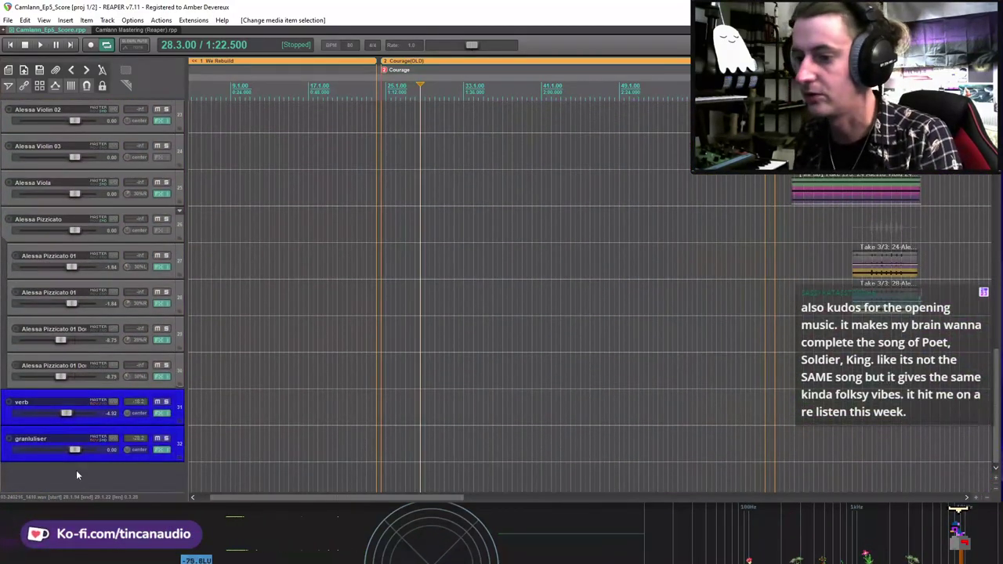
{"action": "left_click", "coordinate": [160, 452]}
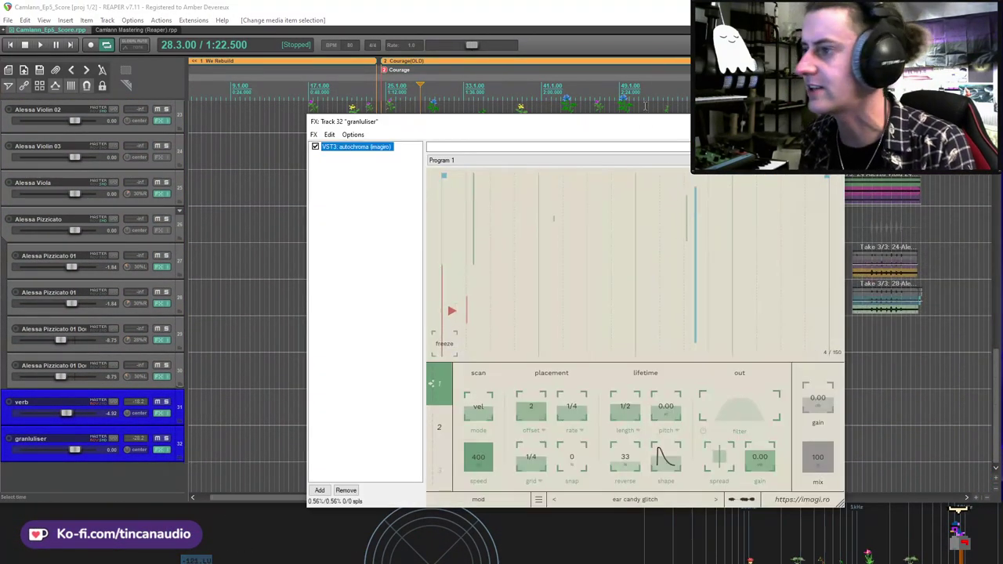
{"action": "left_click_drag", "start_coordinate": [637, 131], "coordinate": [852, 107]}
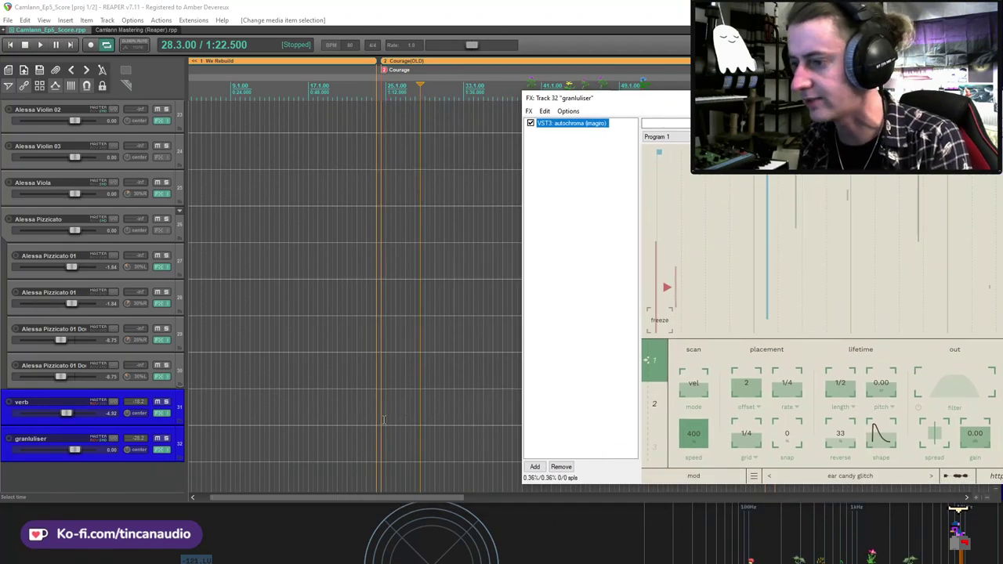
Step: Save the project and play Courage from bar 24.3 while watching autochroma process the guitars, closing its window before stopping
{"action": "left_click", "coordinate": [400, 447]}
{"action": "key", "text": "ctrl+s"}
{"action": "key", "text": "space"}
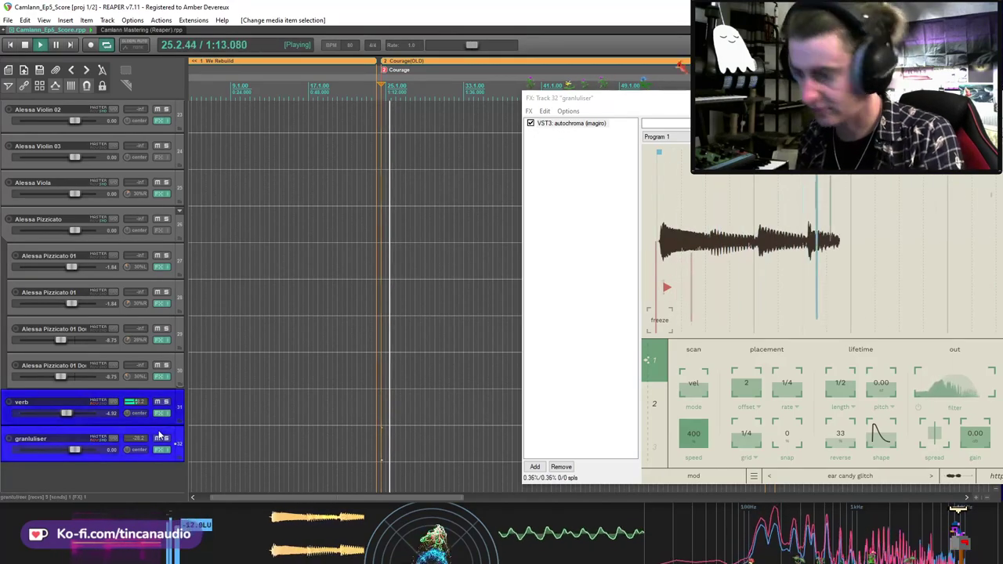
{"action": "key", "text": "v"}
{"action": "key", "text": "v"}
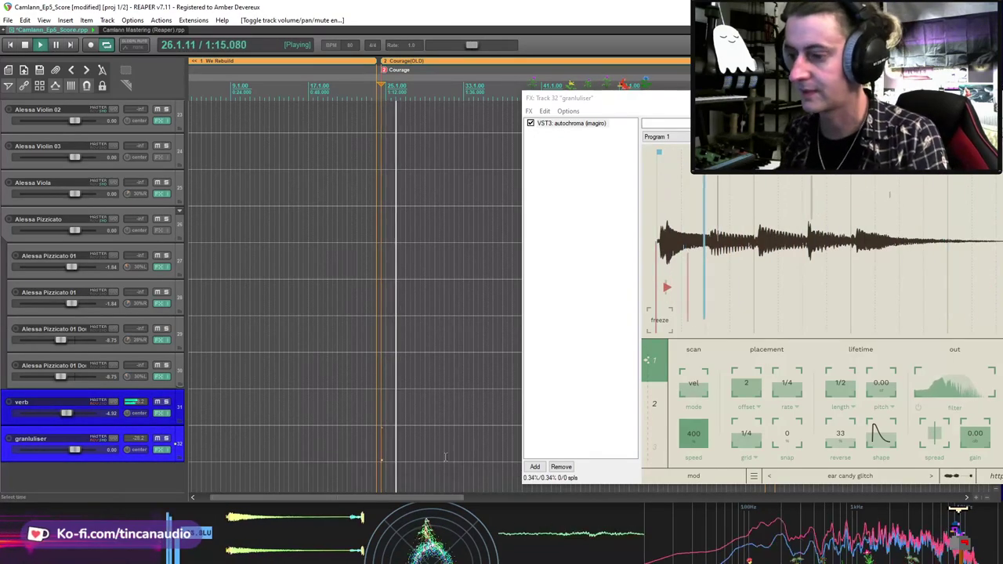
{"action": "left_click_drag", "start_coordinate": [595, 98], "coordinate": [487, 81]}
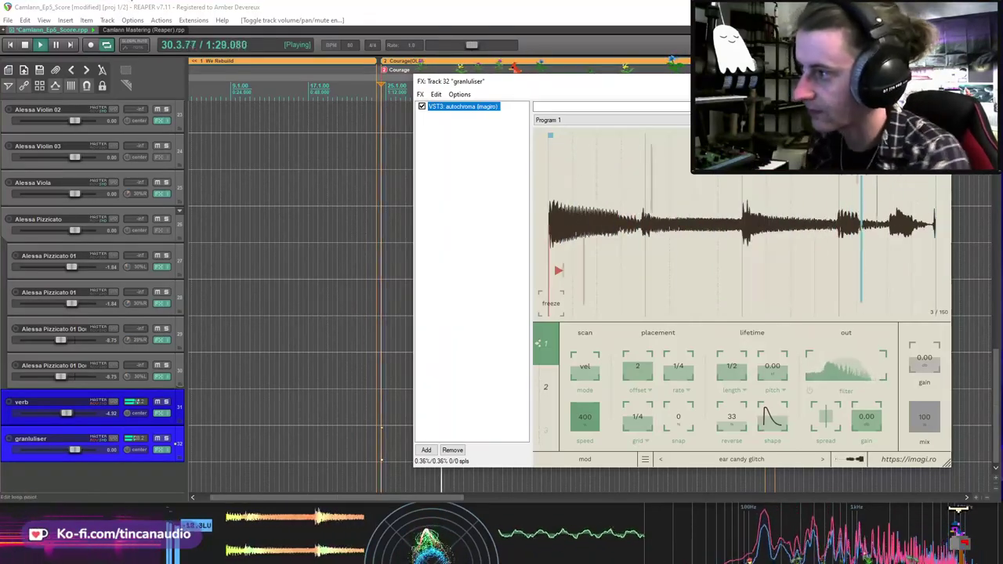
{"action": "key", "text": "Escape"}
{"action": "scroll", "coordinate": [999, 388], "scroll_direction": "up", "scroll_amount": 15}
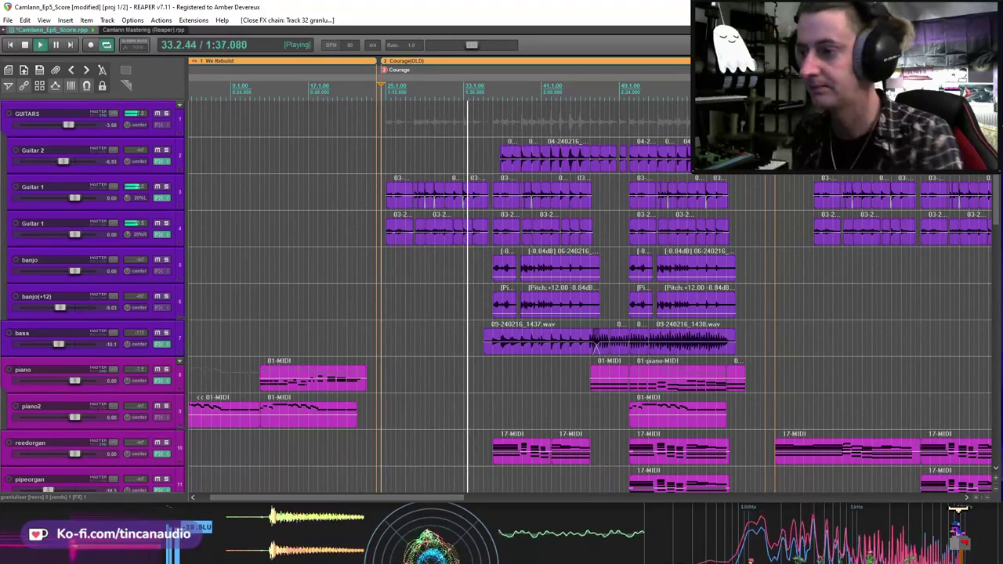
{"action": "key", "text": "space"}
Step: Select the upper Guitar 1 item at bar 36, save the project and play the passage from there
{"action": "left_click", "coordinate": [492, 196]}
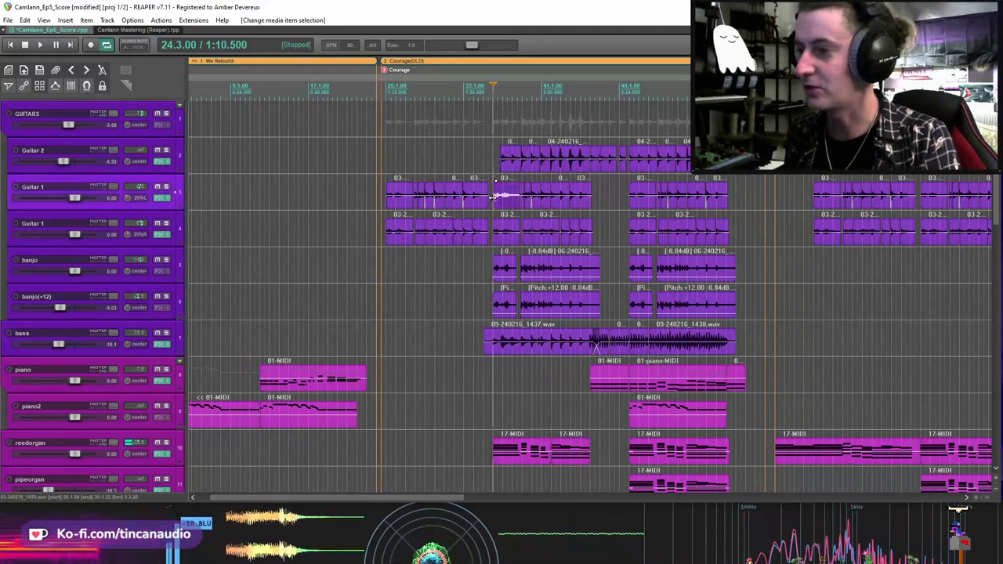
{"action": "key", "text": "ctrl+s"}
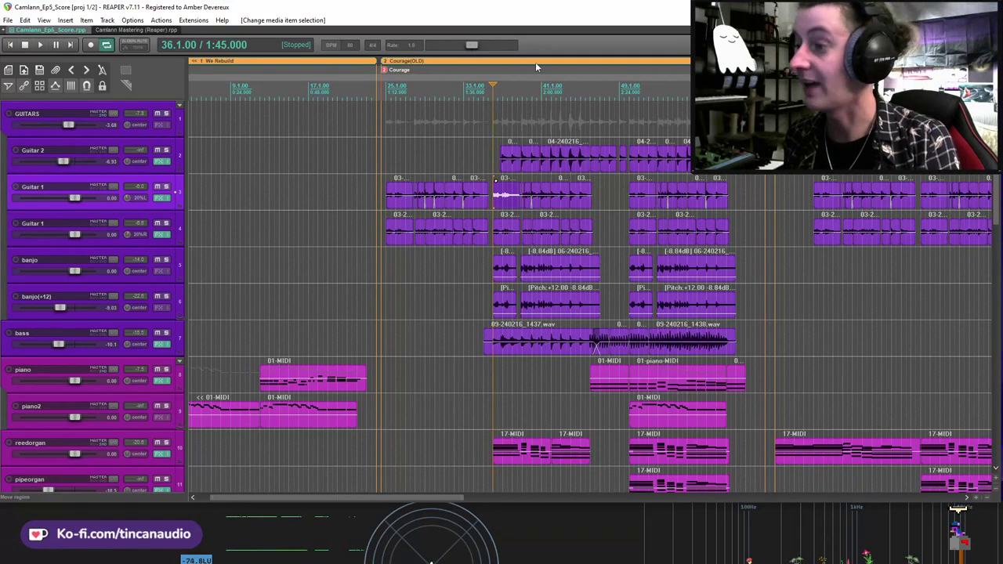
{"action": "key", "text": "space"}
{"action": "scroll", "coordinate": [611, 234], "scroll_direction": "up", "scroll_amount": 5}
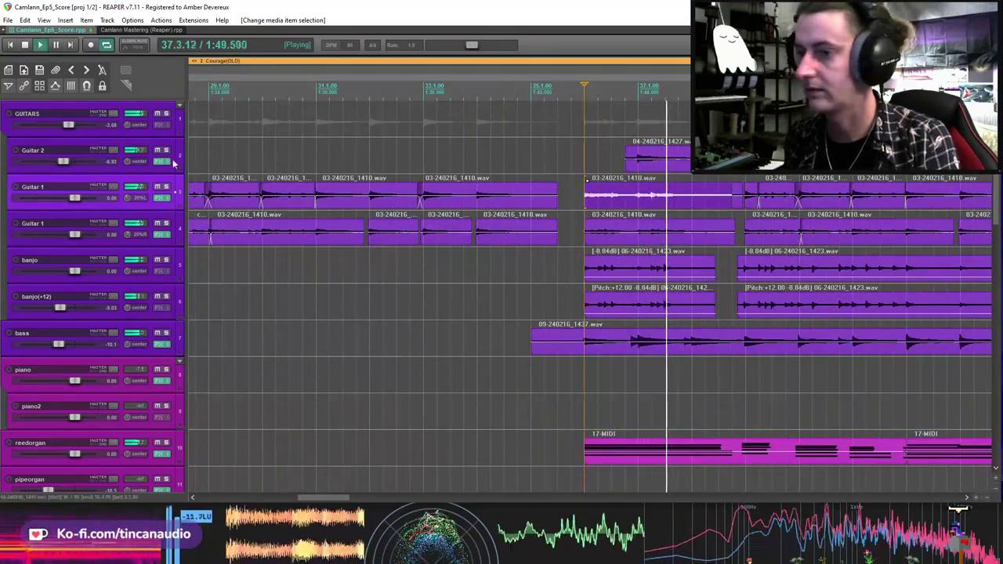
{"action": "key", "text": "space"}
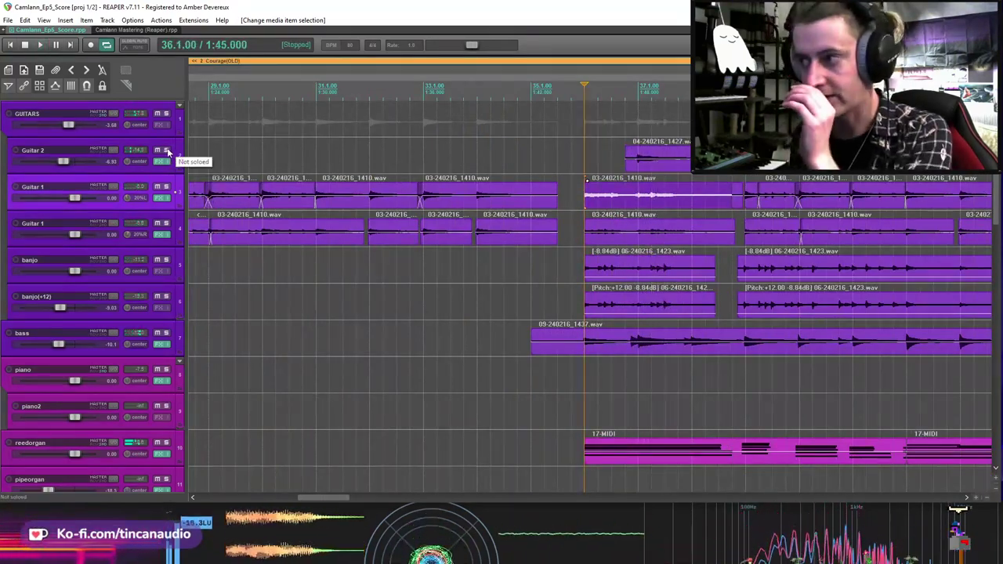
Step: Solo the Guitar 2 track and play it alone from its first item at bar 36.4
{"action": "left_click", "coordinate": [166, 150]}
{"action": "left_click", "coordinate": [625, 162]}
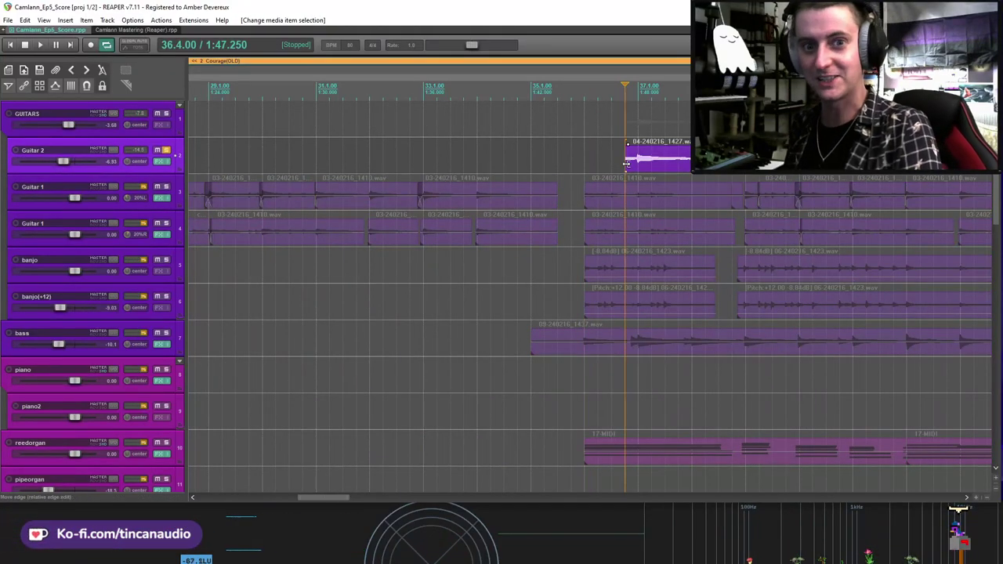
{"action": "key", "text": "space"}
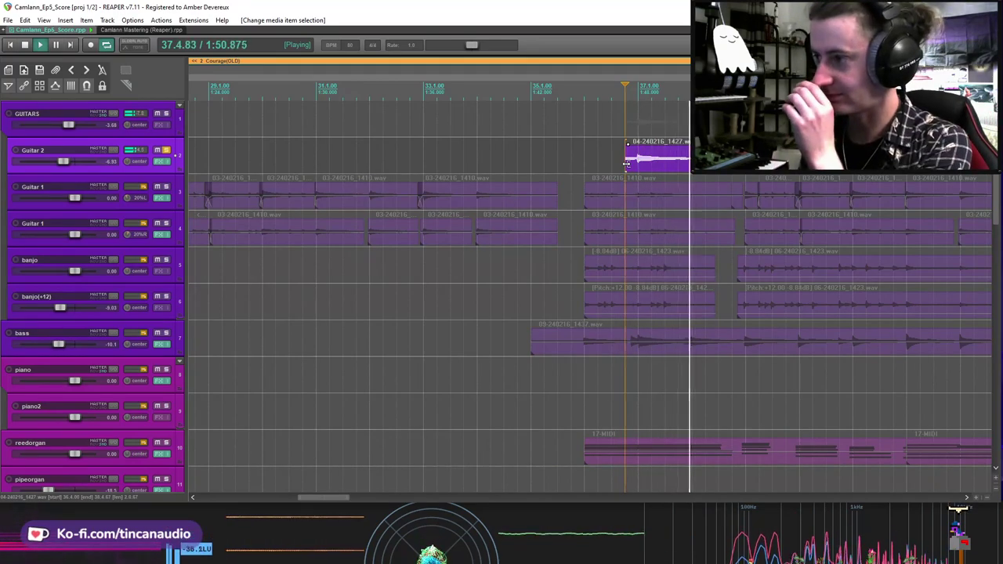
{"action": "scroll", "coordinate": [721, 190], "scroll_direction": "down", "scroll_amount": 3}
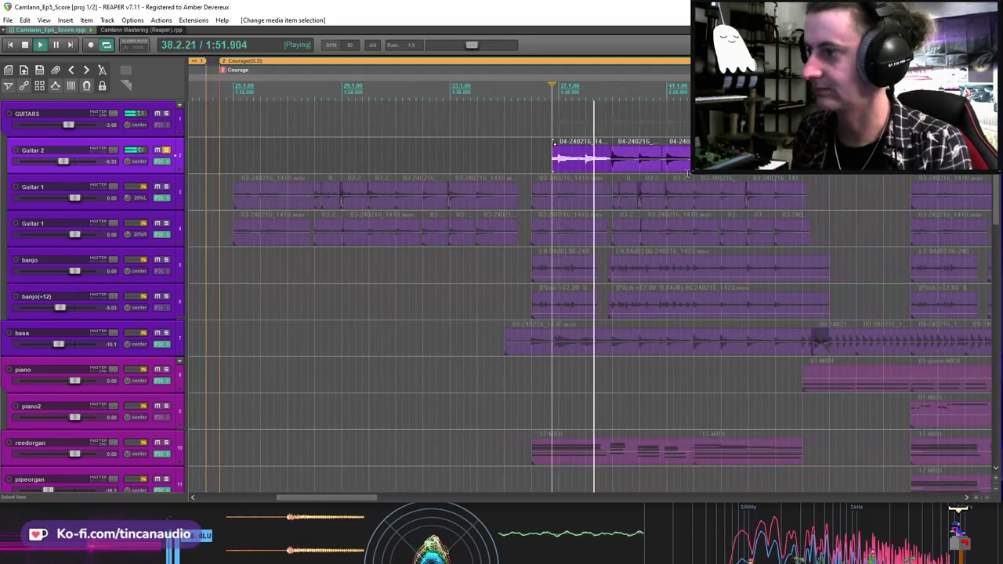
{"action": "key", "text": "space"}
Step: Clear the Guitar 2 solo, play the full arrangement and select the Guitar 2 item at bar 39.2 before stopping
{"action": "left_click", "coordinate": [166, 152]}
{"action": "key", "text": "space"}
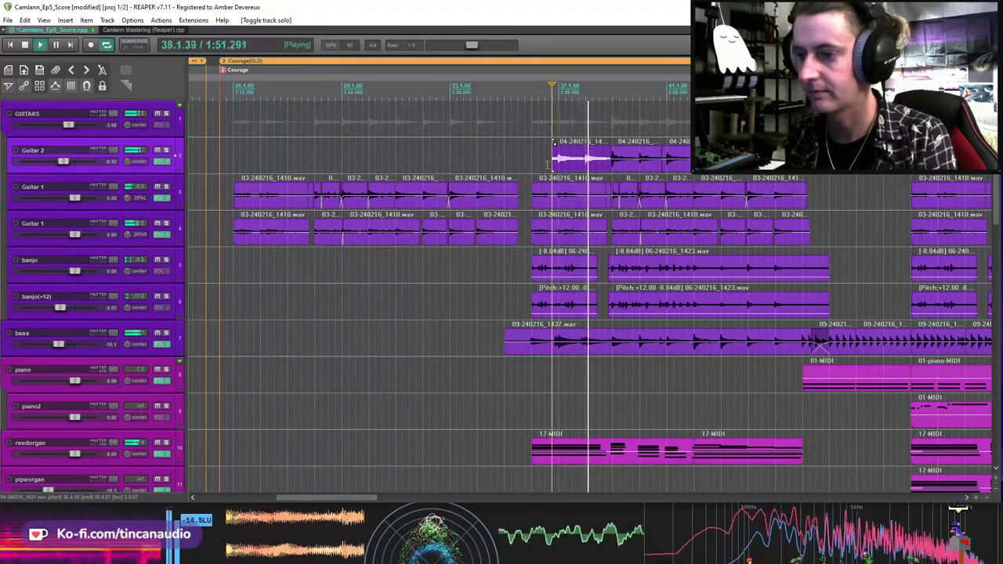
{"action": "left_click", "coordinate": [620, 166]}
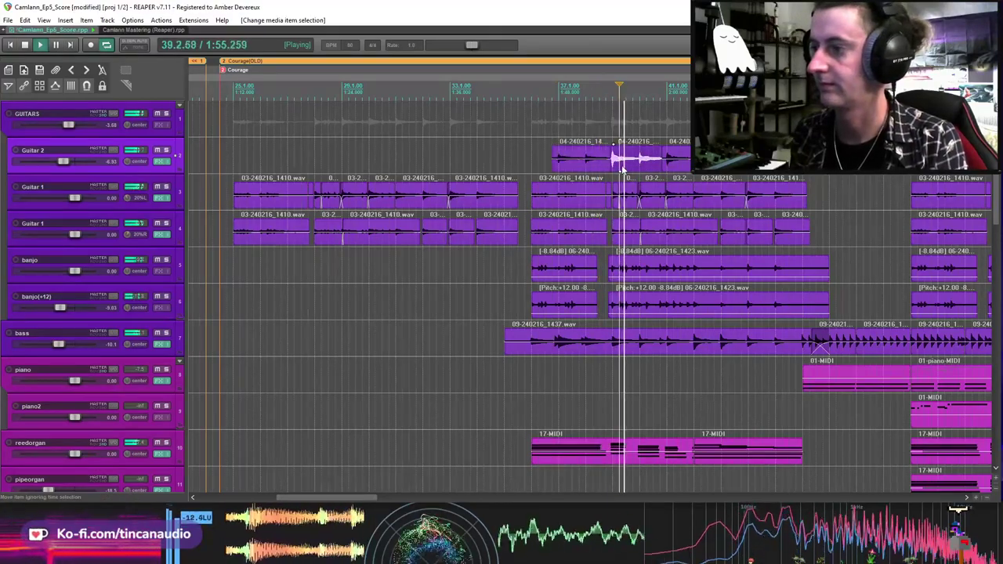
{"action": "key", "text": "space"}
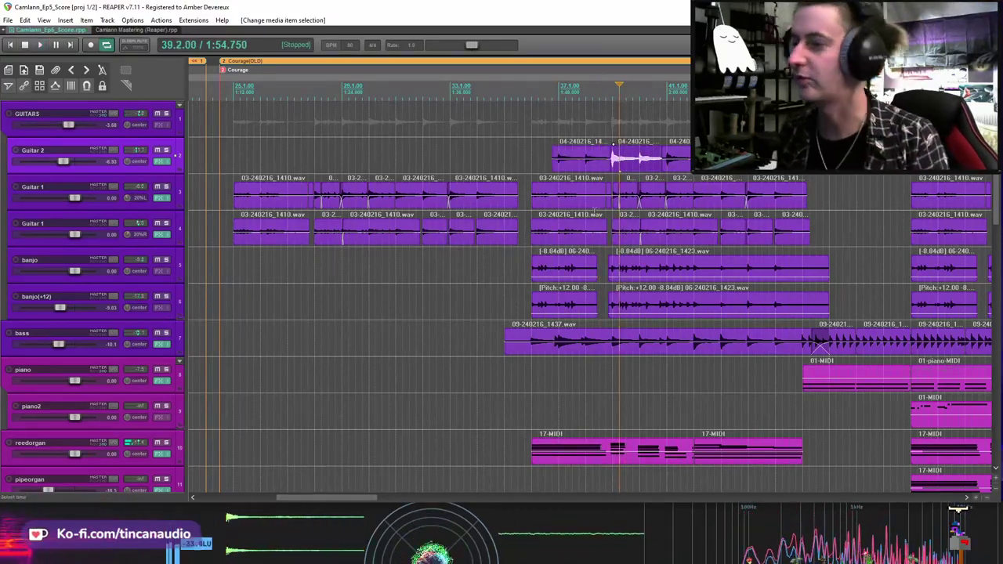
Step: Save the project, solo the banjo and banjo(+12) tracks and play them together from bar 36
{"action": "left_click", "coordinate": [578, 197]}
{"action": "key", "text": "ctrl+s"}
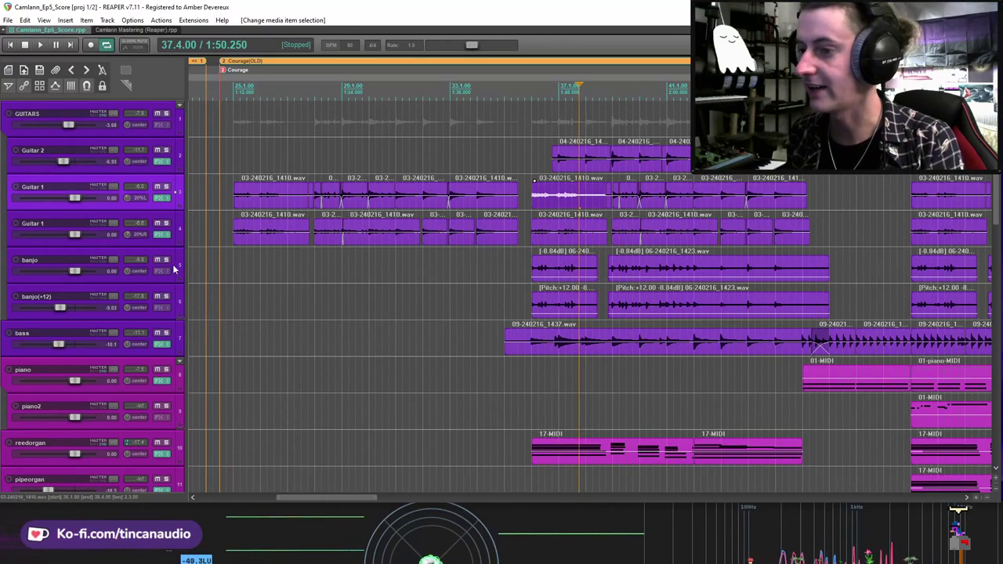
{"action": "left_click_drag", "start_coordinate": [166, 295], "coordinate": [166, 260]}
{"action": "left_click", "coordinate": [533, 268]}
{"action": "key", "text": "space"}
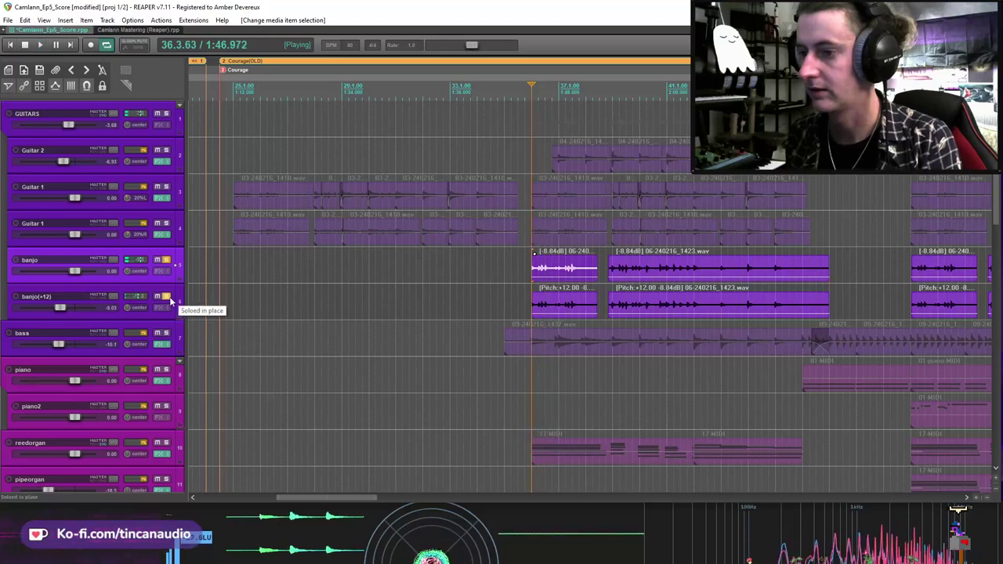
{"action": "left_click", "coordinate": [553, 298]}
{"action": "left_click", "coordinate": [685, 306]}
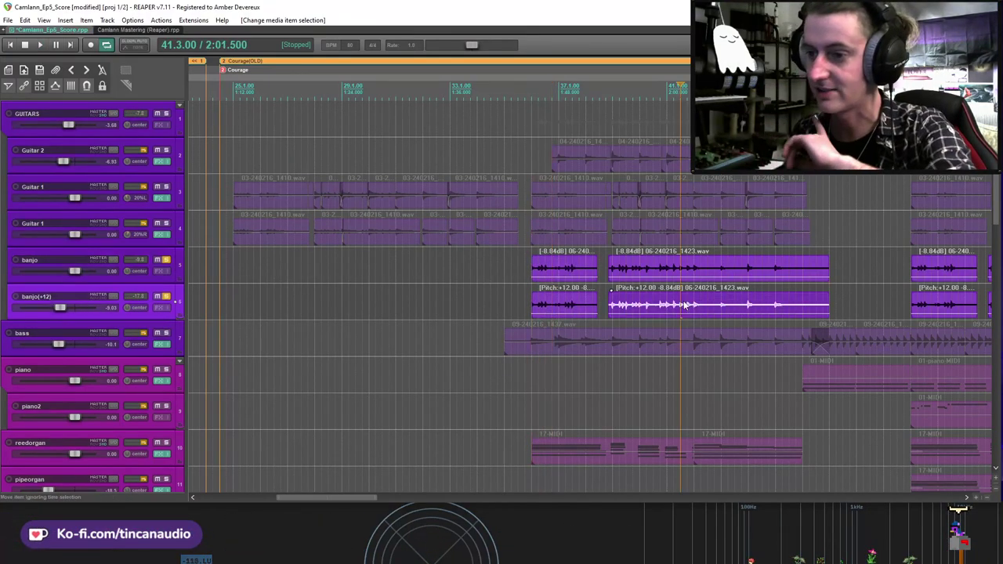
Step: Play the second banjo item from its start, add both Guitar 1 tracks to the solo, and clear all solos after stopping
{"action": "left_click", "coordinate": [609, 271]}
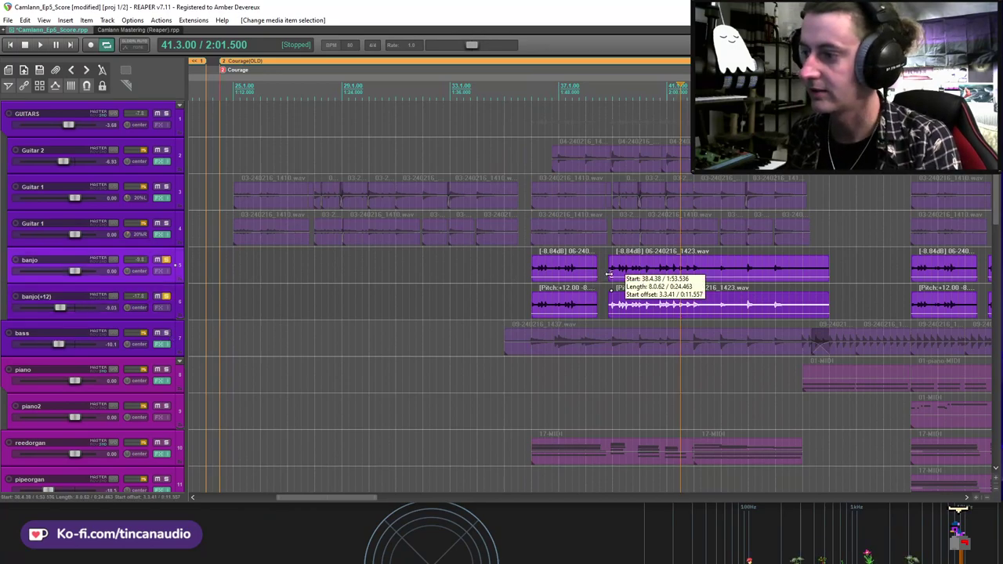
{"action": "key", "text": "space"}
{"action": "left_click", "coordinate": [166, 224]}
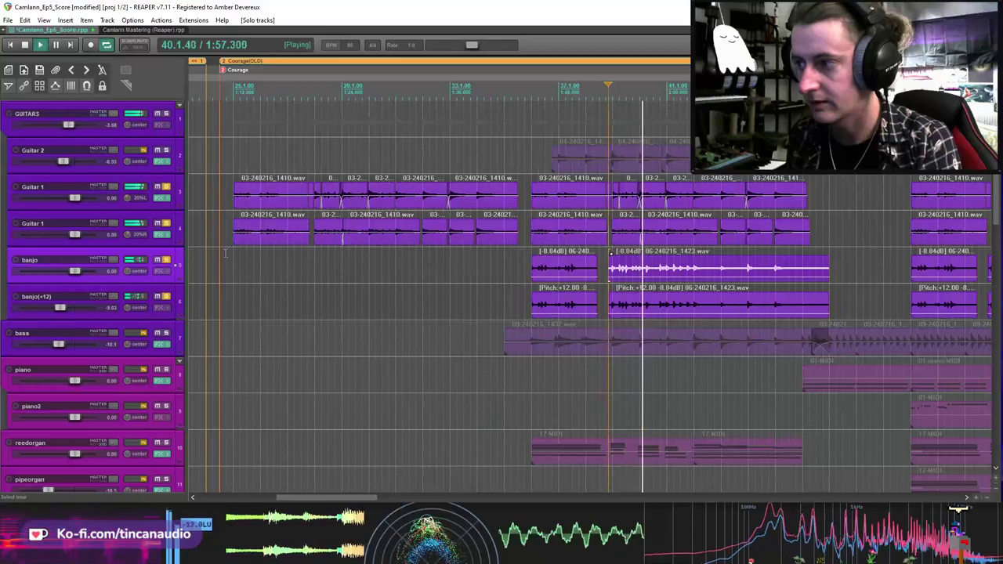
{"action": "key", "text": "space"}
{"action": "left_click", "coordinate": [166, 297]}
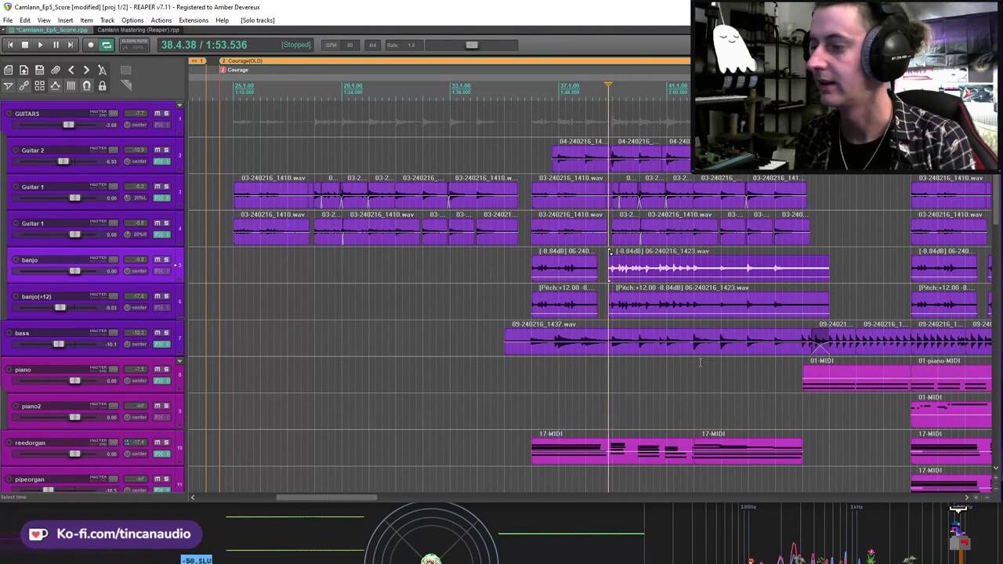
Step: Solo the bass track, save the project, play the bass alone from bar 36 and clear its solo
{"action": "left_click", "coordinate": [530, 353]}
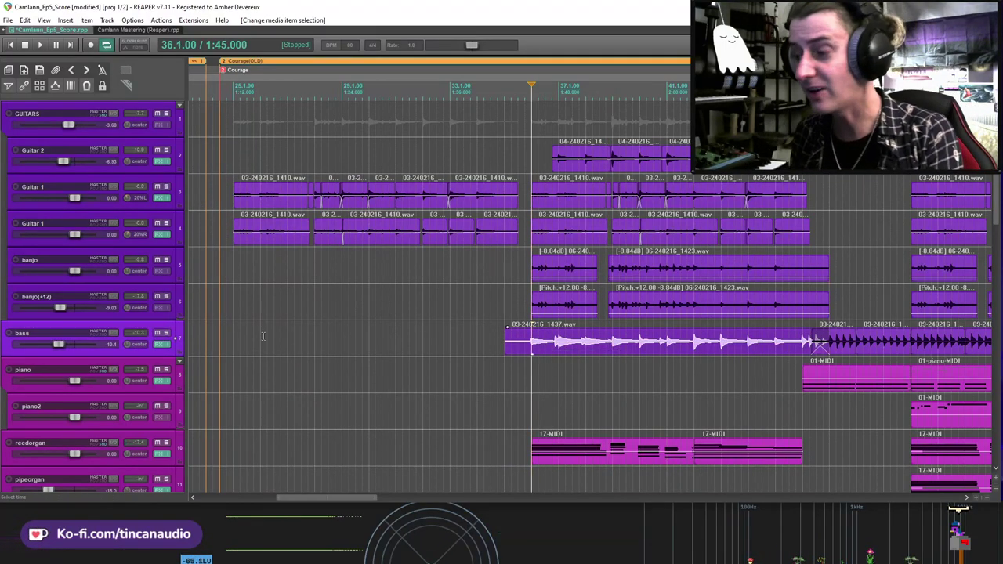
{"action": "left_click", "coordinate": [166, 334]}
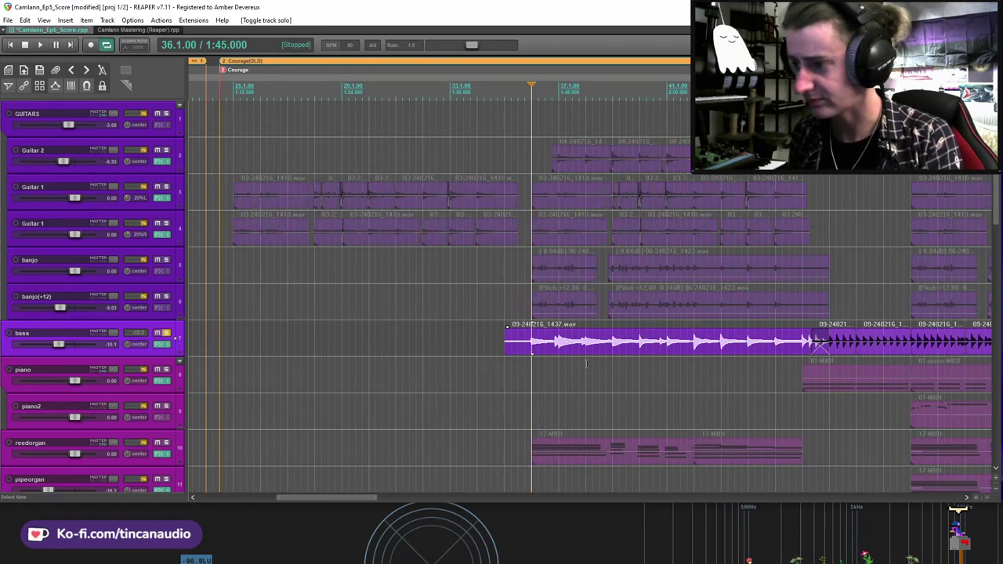
{"action": "key", "text": "ctrl+s"}
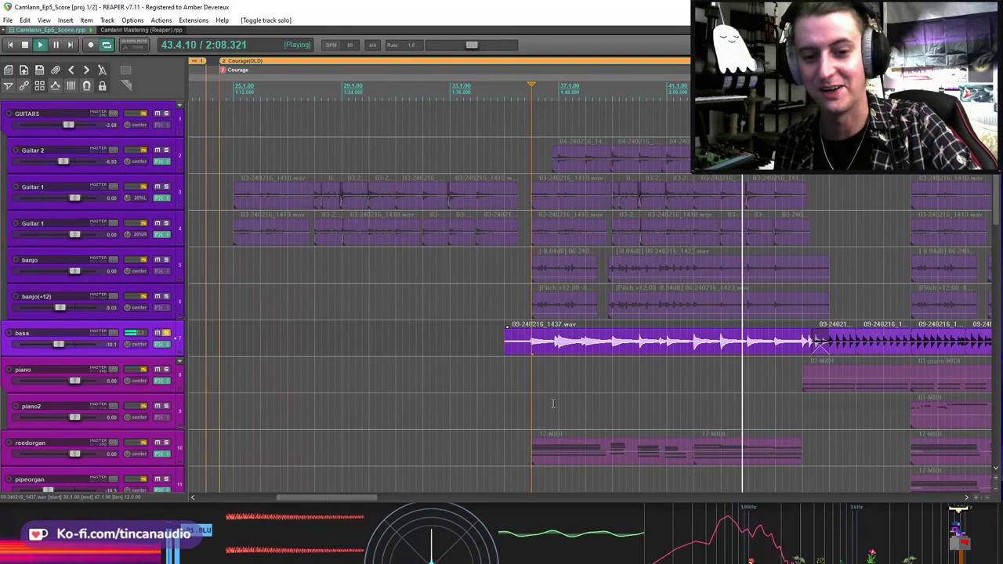
{"action": "key", "text": "space"}
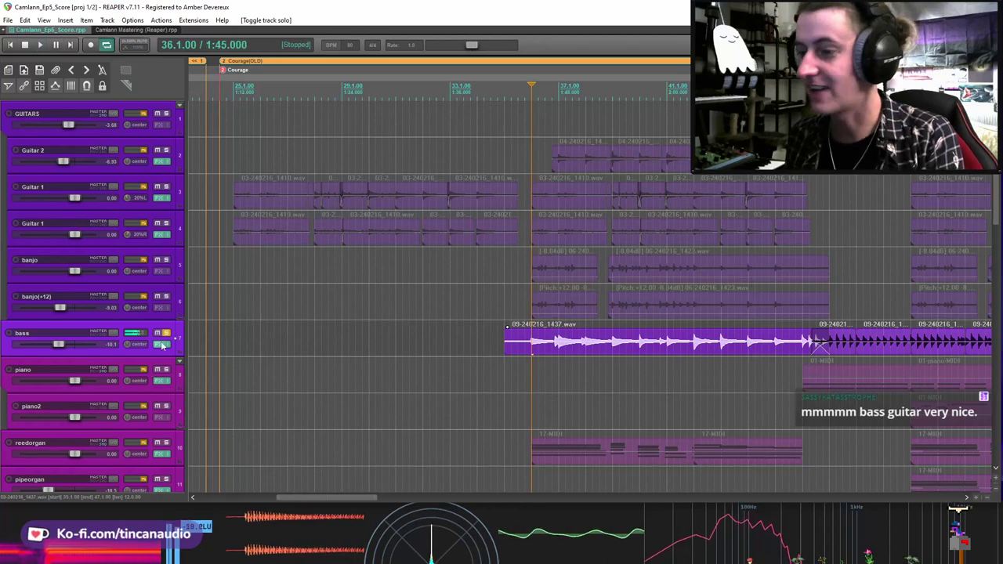
{"action": "left_click", "coordinate": [165, 333]}
Step: Play the full arrangement from bar 41.4, solo the guitar, banjo and bass tracks during playback, and clear the solos after stopping
{"action": "left_click", "coordinate": [689, 346]}
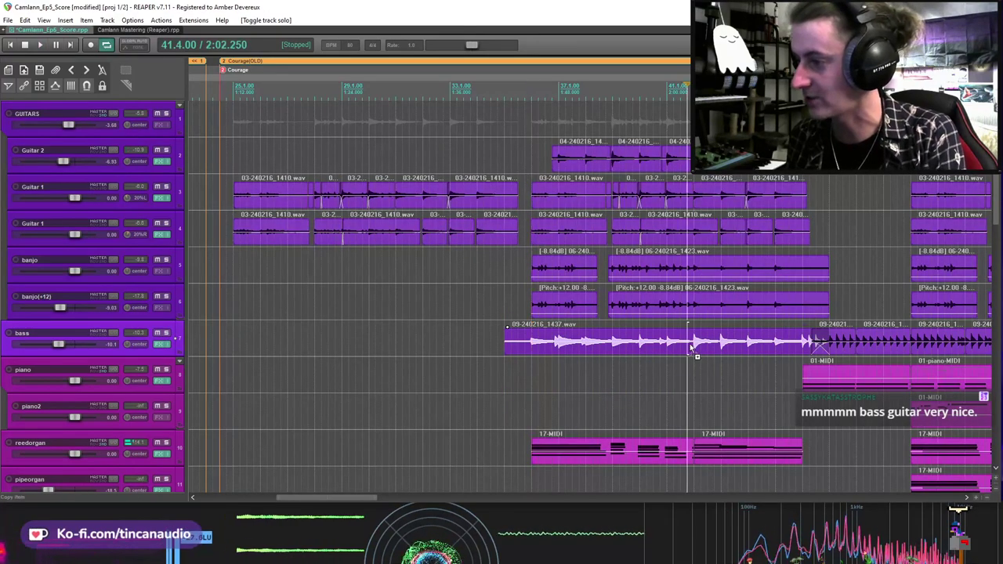
{"action": "key", "text": "space"}
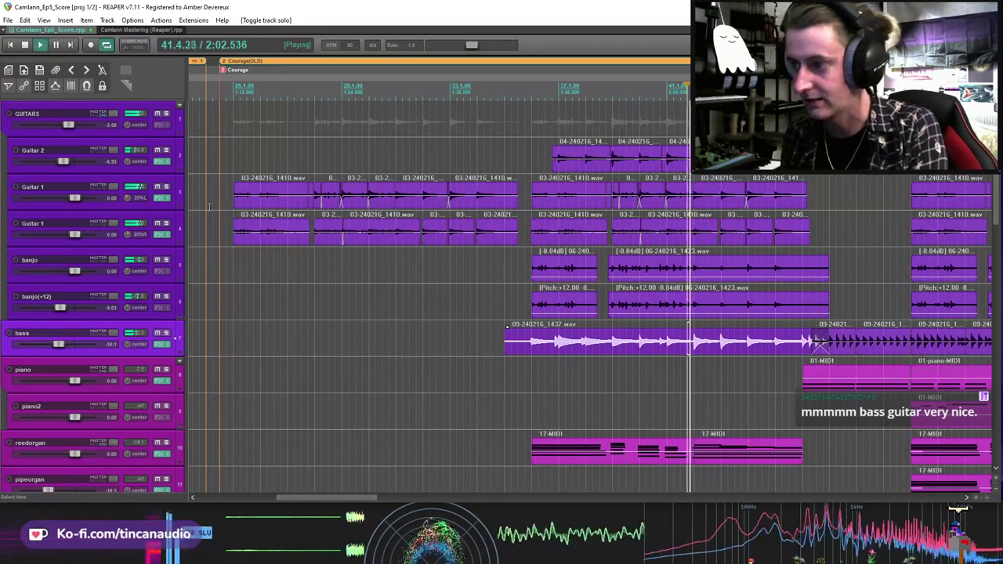
{"action": "left_click", "coordinate": [166, 333]}
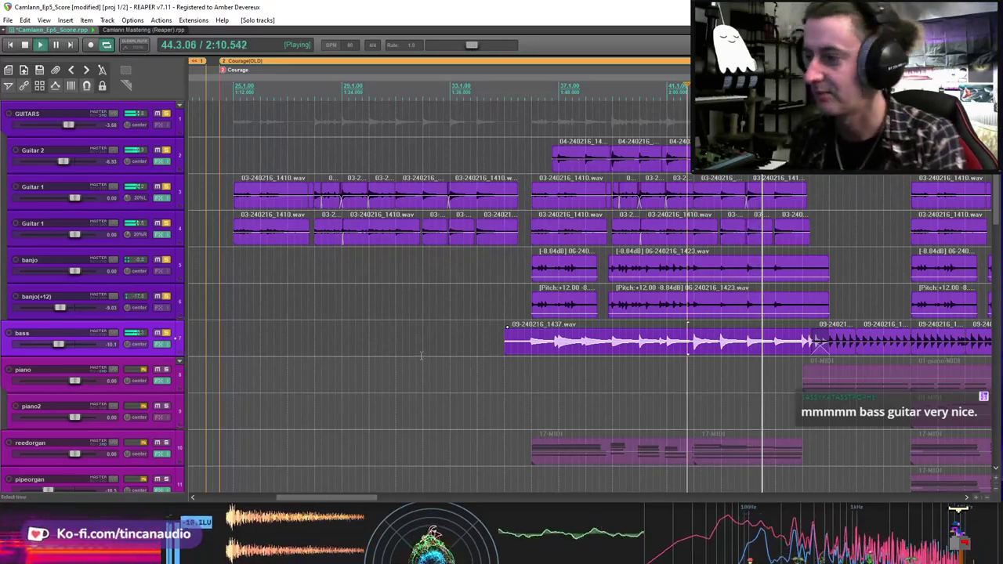
{"action": "key", "text": "space"}
{"action": "left_click", "coordinate": [166, 335]}
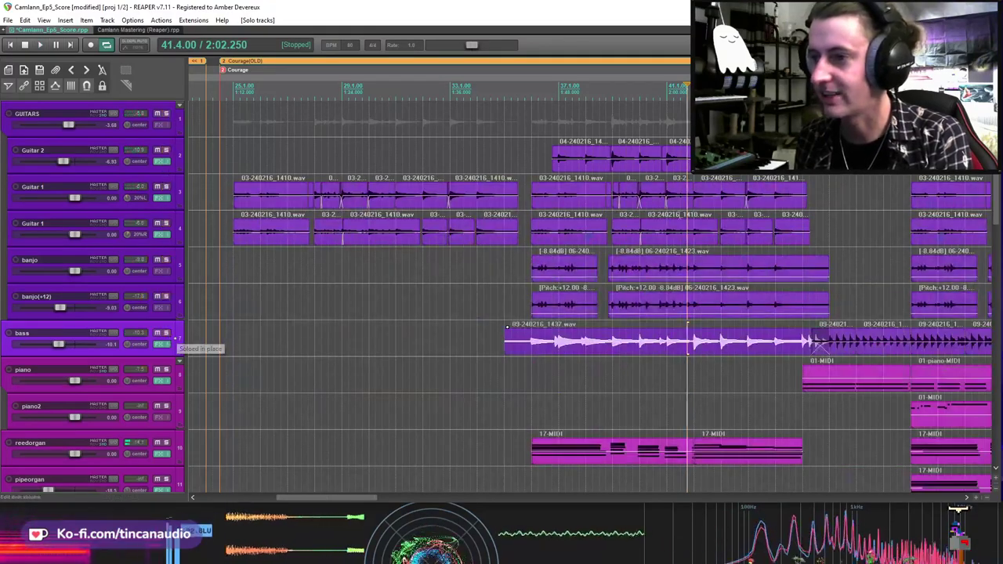
Step: Solo the reedorgan track and inspect its Estey Reed Organ instrument in Kontakt, closing the effects window when finished
{"action": "scroll", "coordinate": [165, 167], "scroll_direction": "down", "scroll_amount": 4}
{"action": "scroll", "coordinate": [658, 275], "scroll_direction": "down", "scroll_amount": 3}
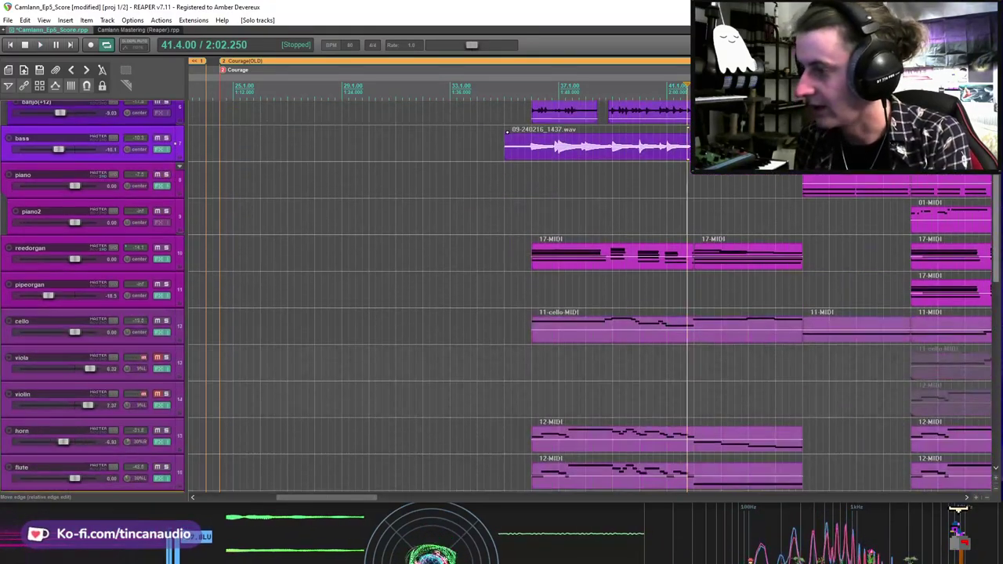
{"action": "left_click", "coordinate": [521, 265]}
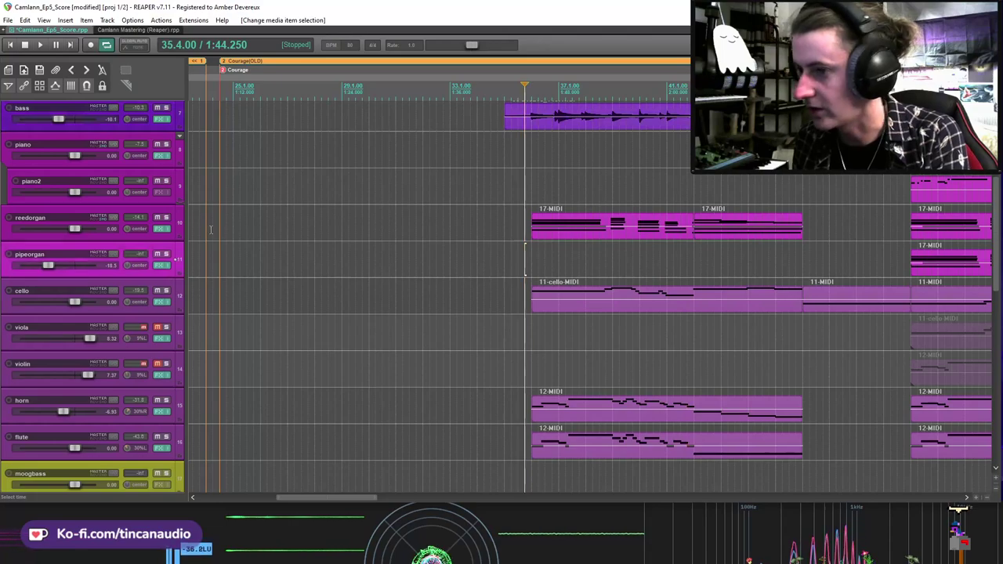
{"action": "left_click", "coordinate": [165, 218]}
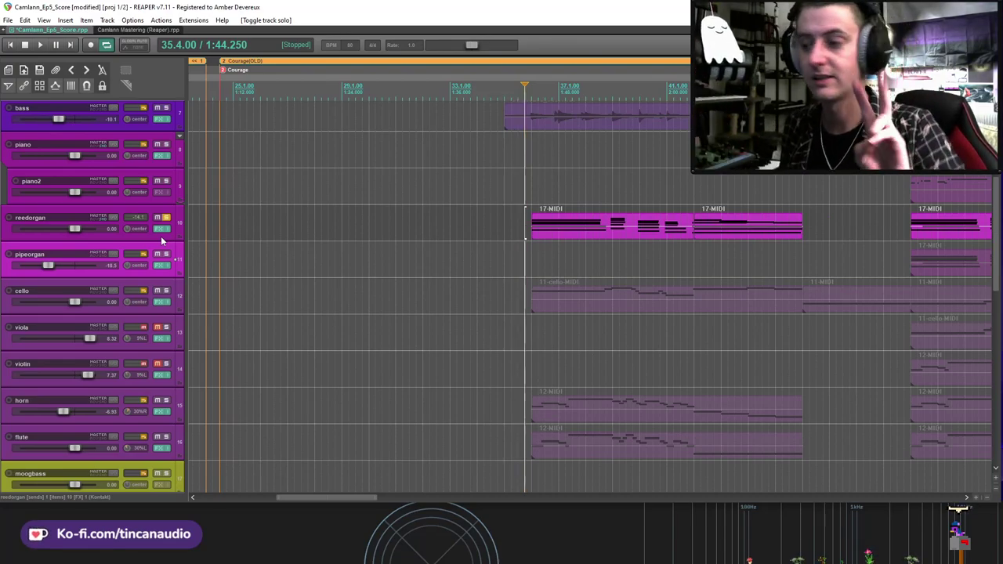
{"action": "key", "text": "f"}
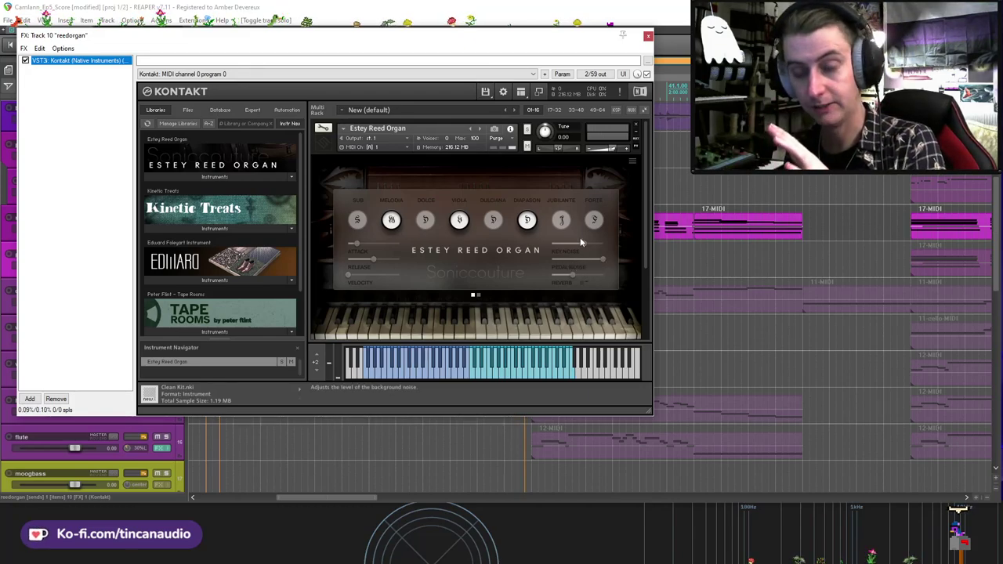
{"action": "left_click", "coordinate": [648, 36]}
Step: Play the soloed reedorgan from the start of its first item at bar 36, stop and clear its solo
{"action": "left_click", "coordinate": [531, 223]}
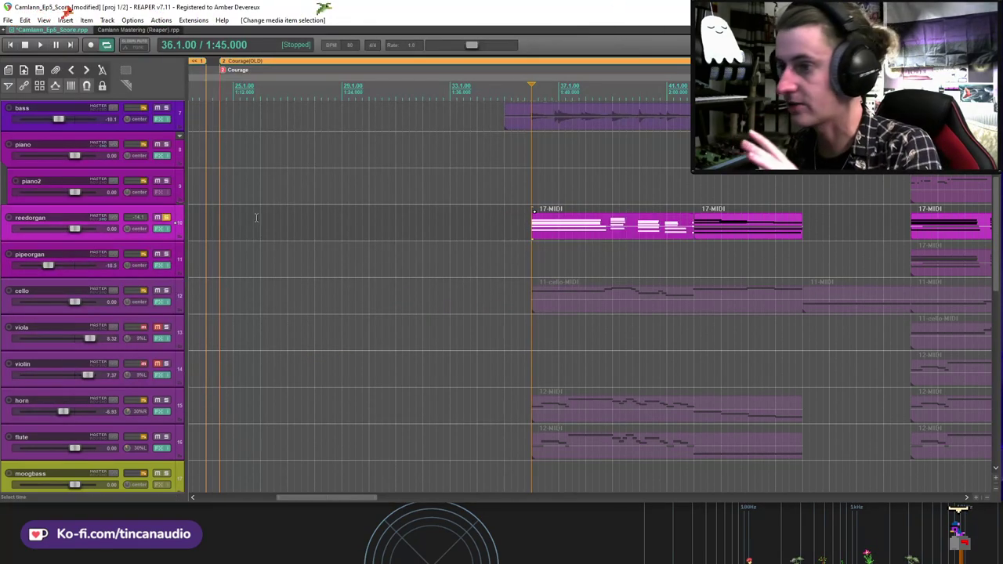
{"action": "key", "text": "space"}
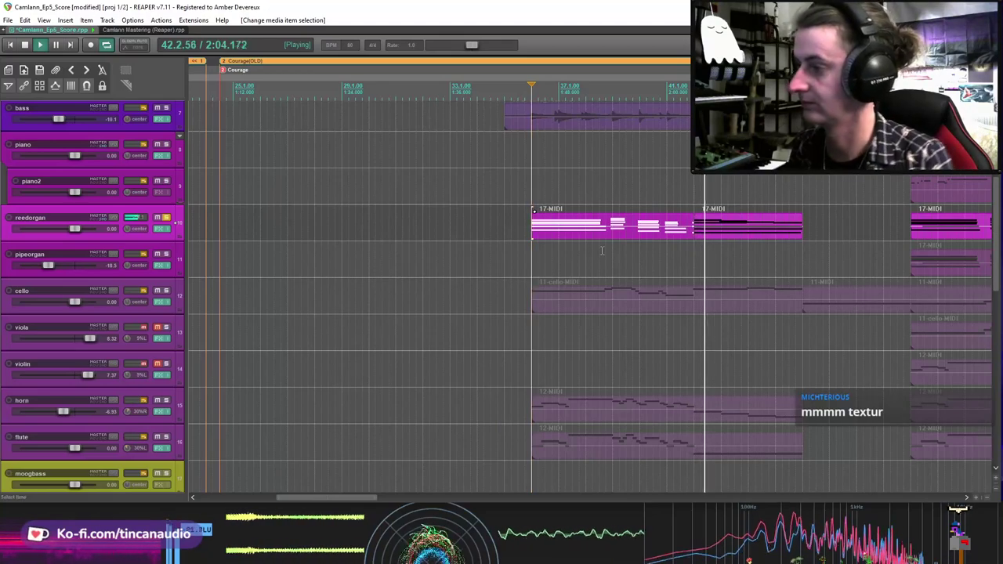
{"action": "key", "text": "space"}
{"action": "left_click", "coordinate": [166, 219]}
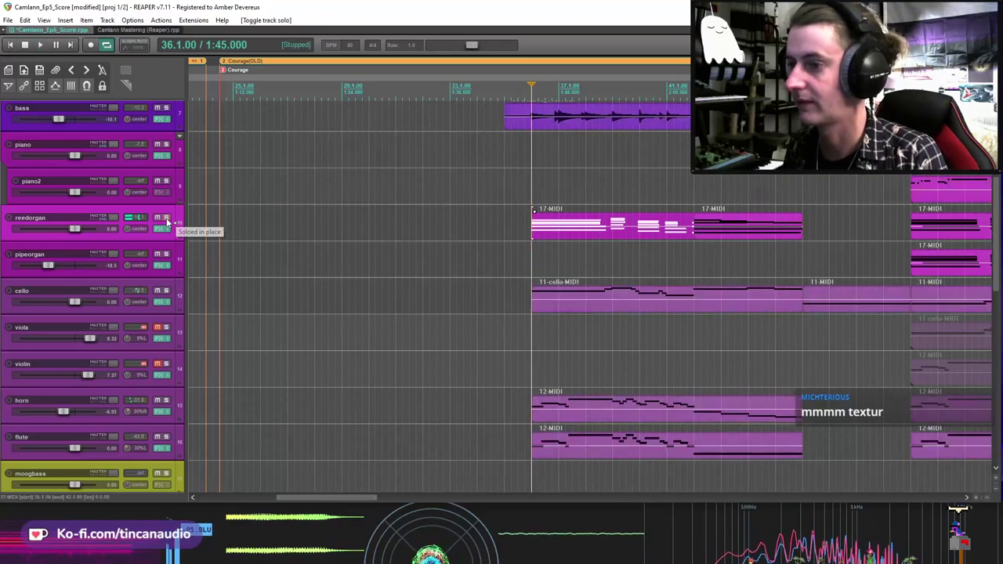
Step: Save the project and select the long bass item with the edit cursor at bar 36
{"action": "left_click", "coordinate": [586, 231]}
{"action": "key", "text": "ctrl+s"}
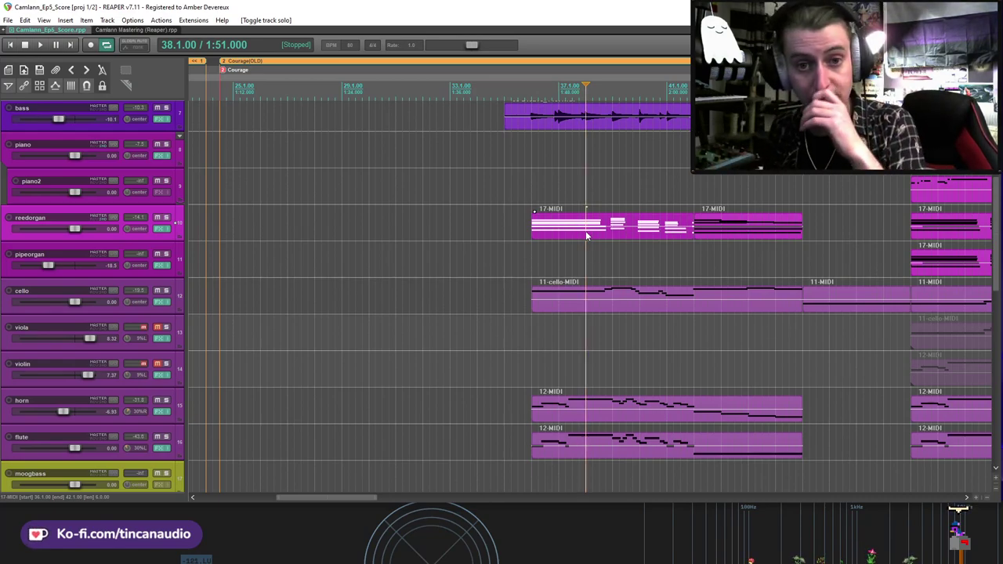
{"action": "left_click", "coordinate": [533, 235]}
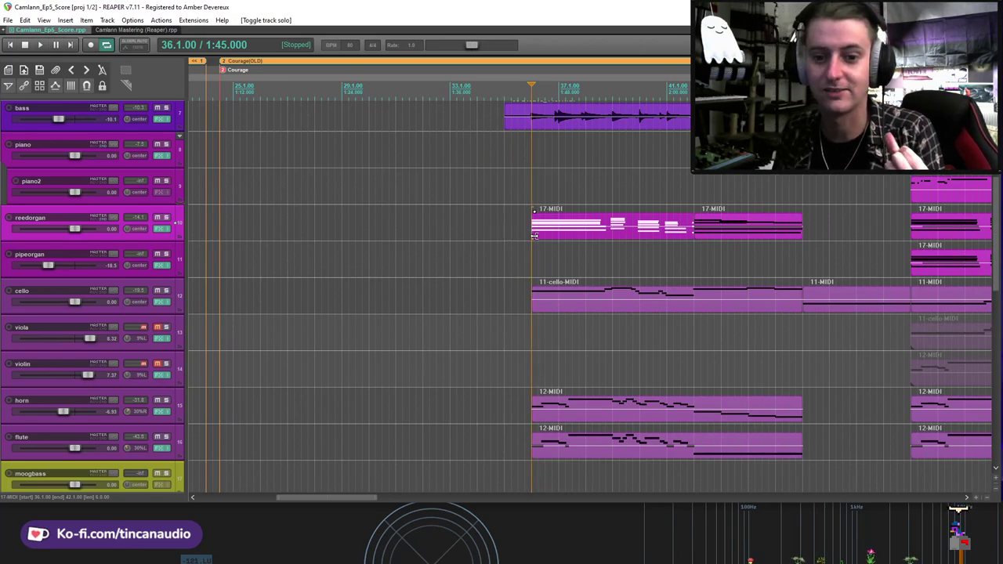
{"action": "left_click", "coordinate": [572, 236]}
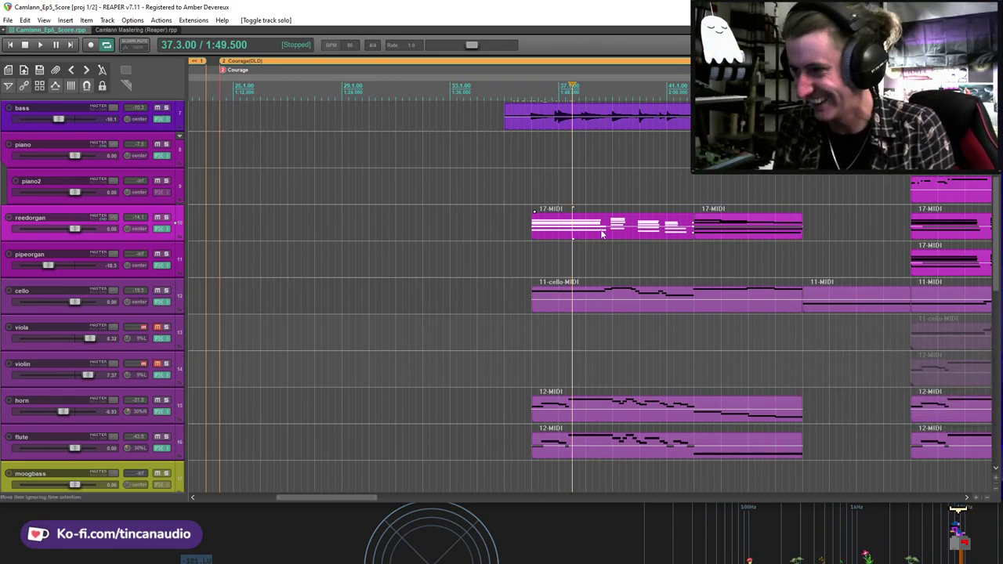
{"action": "scroll", "coordinate": [997, 182], "scroll_direction": "up", "scroll_amount": 3}
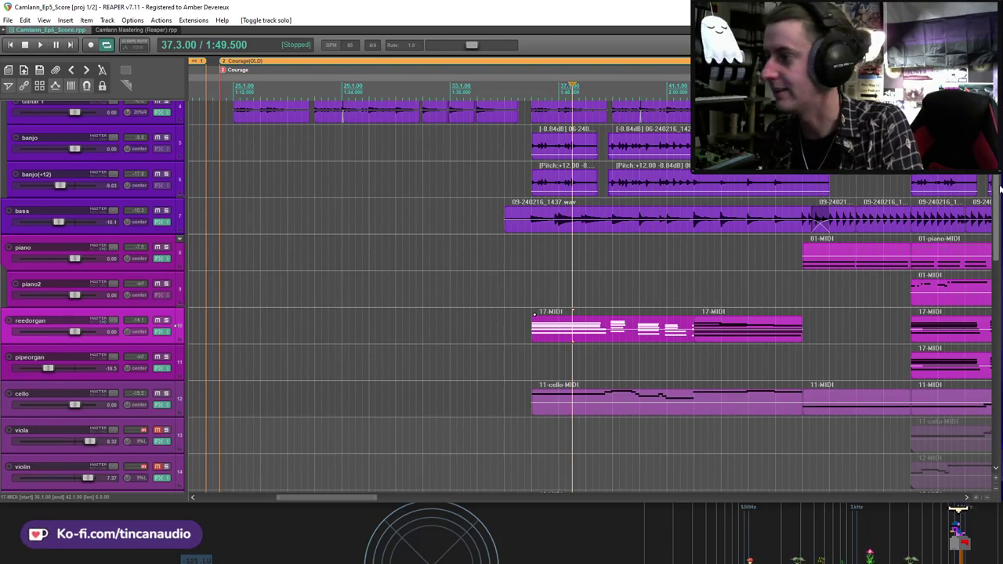
{"action": "mouse_move", "coordinate": [997, 189]}
{"action": "left_mouse_down"}
{"action": "mouse_move", "coordinate": [998, 199]}
{"action": "mouse_move", "coordinate": [998, 179]}
{"action": "left_mouse_up"}
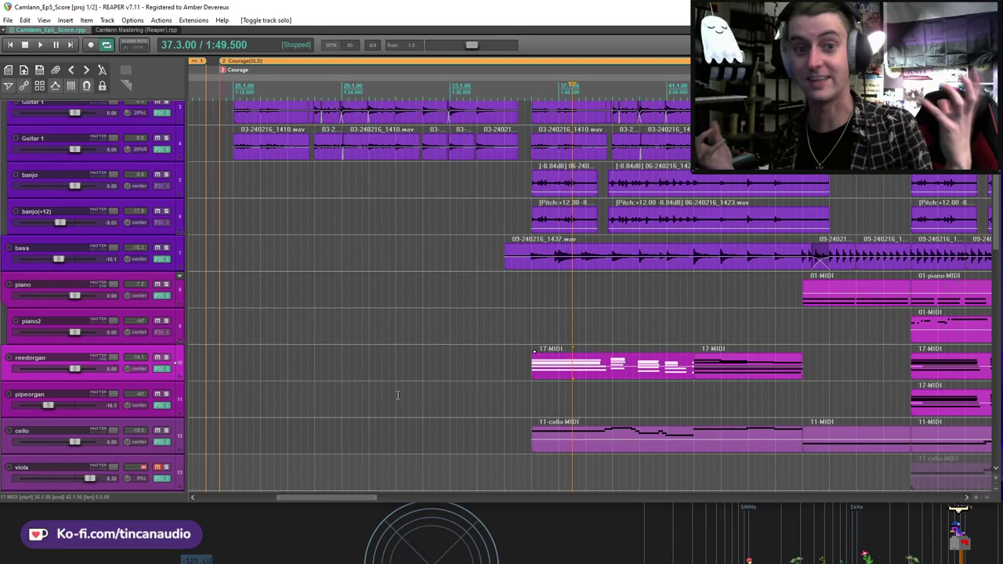
{"action": "left_click", "coordinate": [533, 268]}
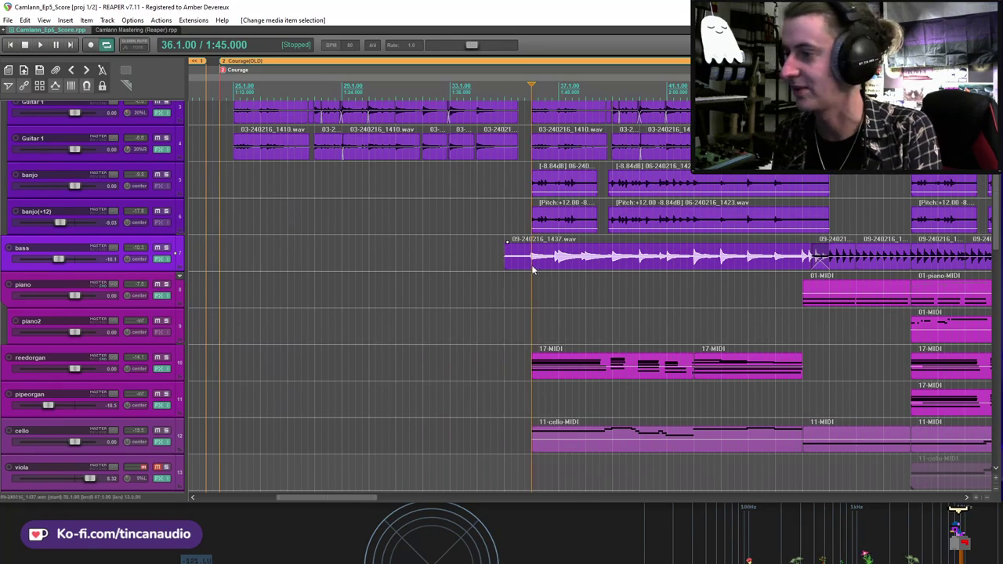
Step: Solo the horn and flute tracks and start playing them together from bar 35.3
{"action": "left_click_drag", "start_coordinate": [996, 232], "coordinate": [997, 292]}
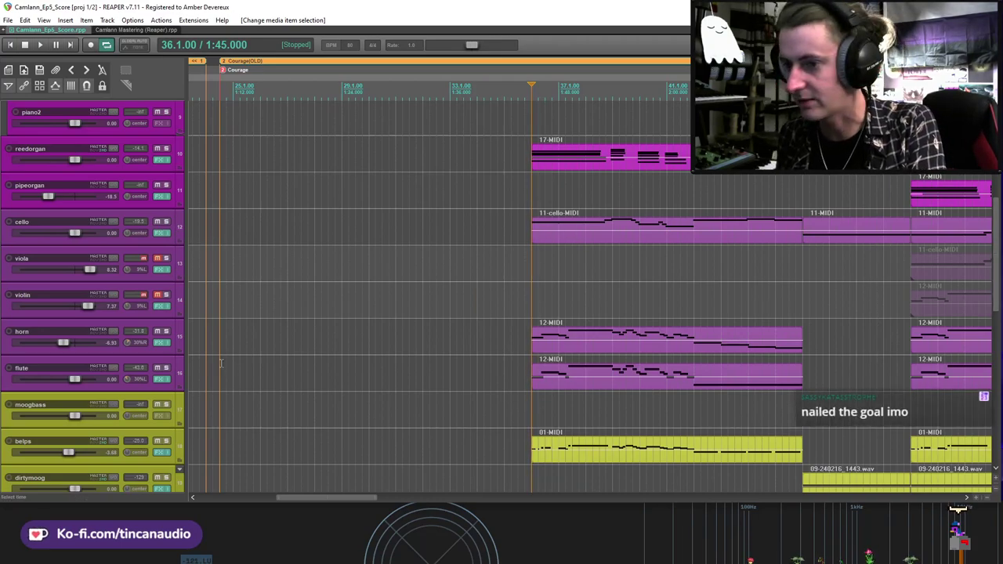
{"action": "left_click", "coordinate": [166, 331]}
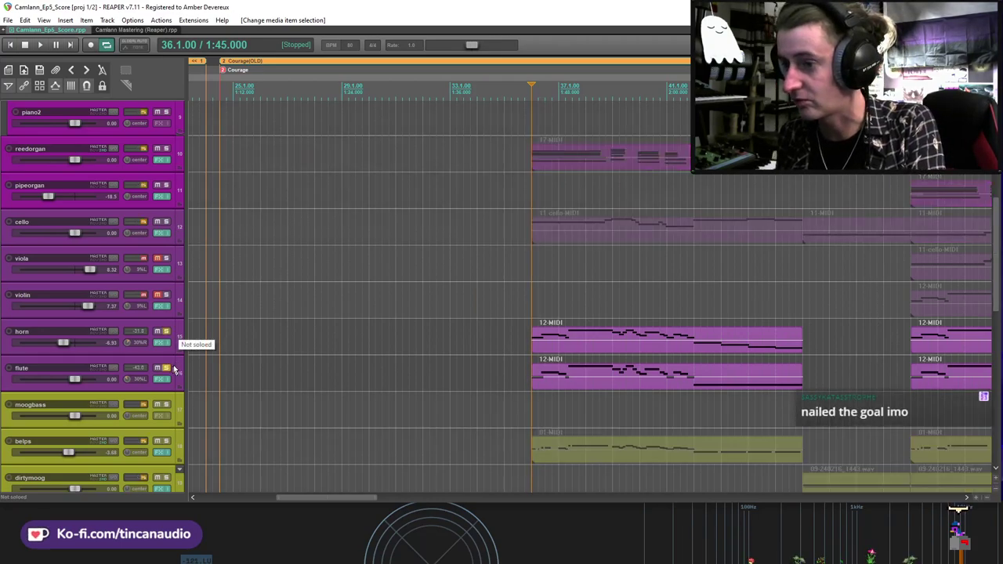
{"action": "left_click", "coordinate": [523, 347]}
{"action": "key", "text": "space"}
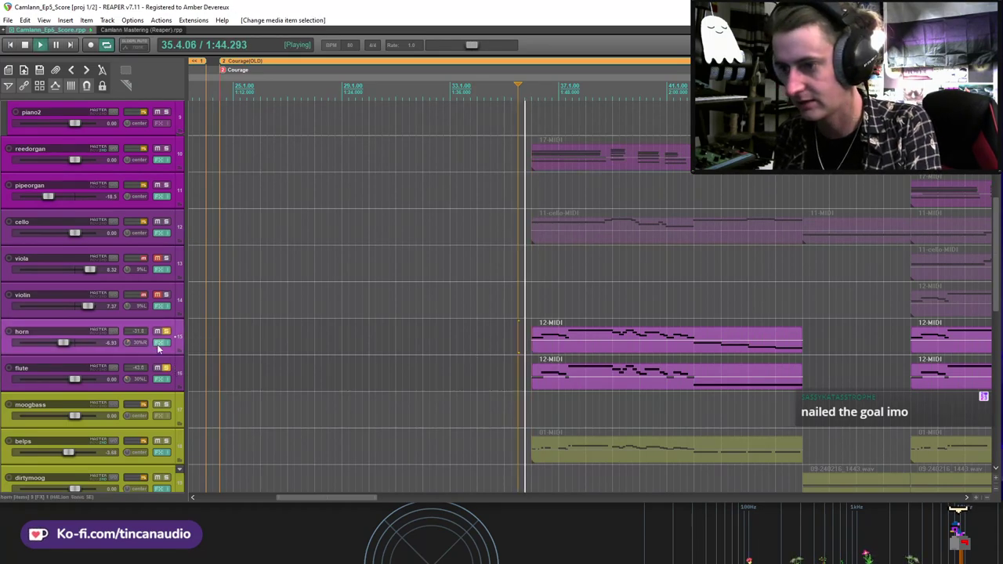
Step: Raise the modulation wheel in the horn's and flute's HALion Sonic instruments during playback, close their windows and stop
{"action": "left_click", "coordinate": [161, 343]}
{"action": "left_click_drag", "start_coordinate": [170, 441], "coordinate": [171, 427]}
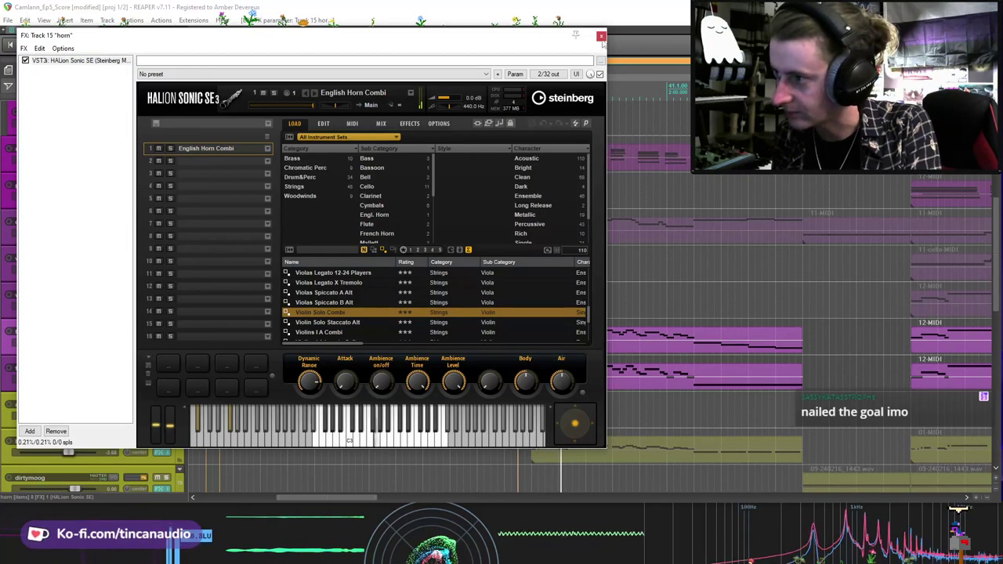
{"action": "key", "text": "Escape"}
{"action": "left_click", "coordinate": [163, 379]}
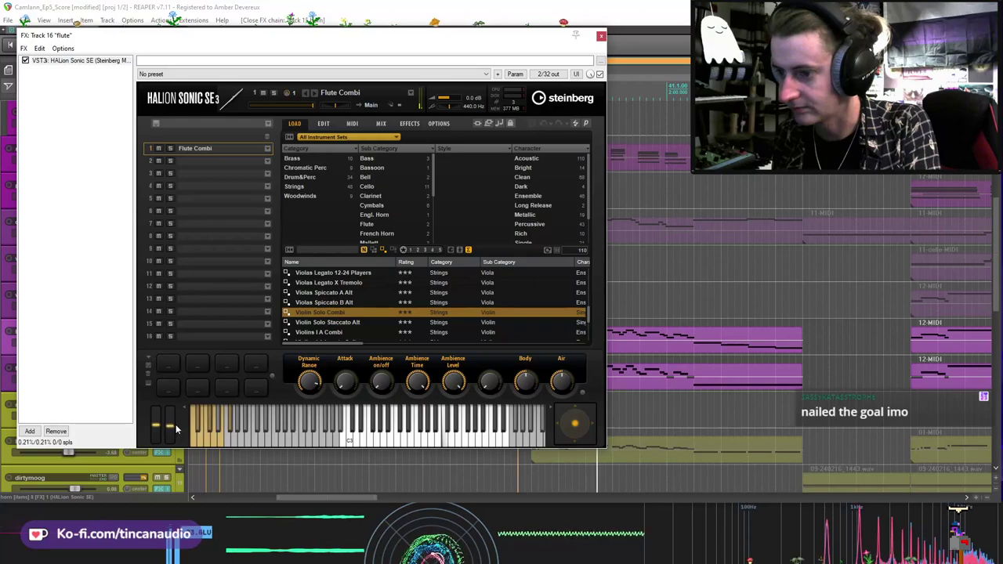
{"action": "left_click", "coordinate": [176, 427]}
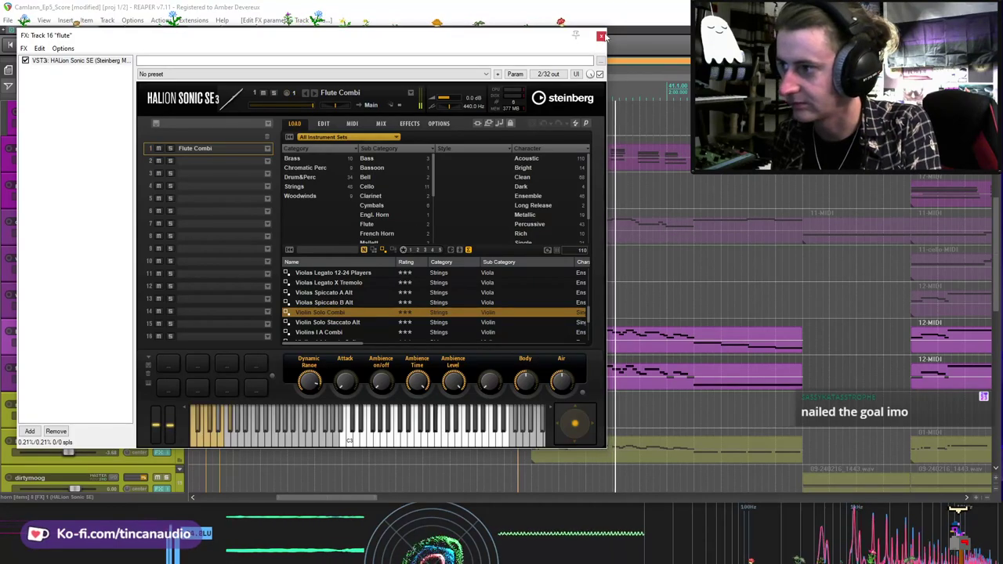
{"action": "key", "text": "Escape"}
{"action": "key", "text": "space"}
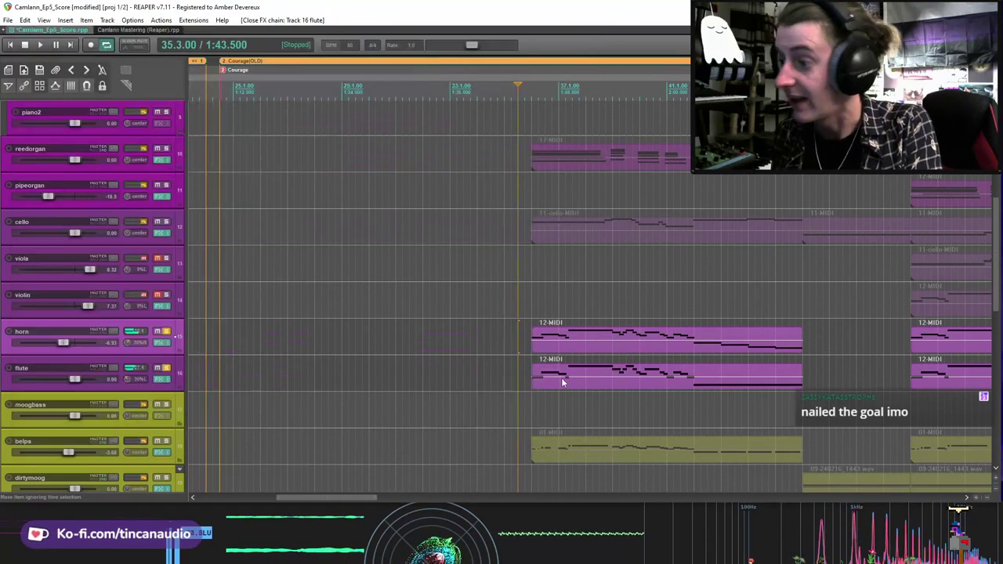
Step: Add the belps track to the horn and flute solo, save the project and play all three from bar 36
{"action": "left_click", "coordinate": [166, 442]}
{"action": "left_click", "coordinate": [532, 400]}
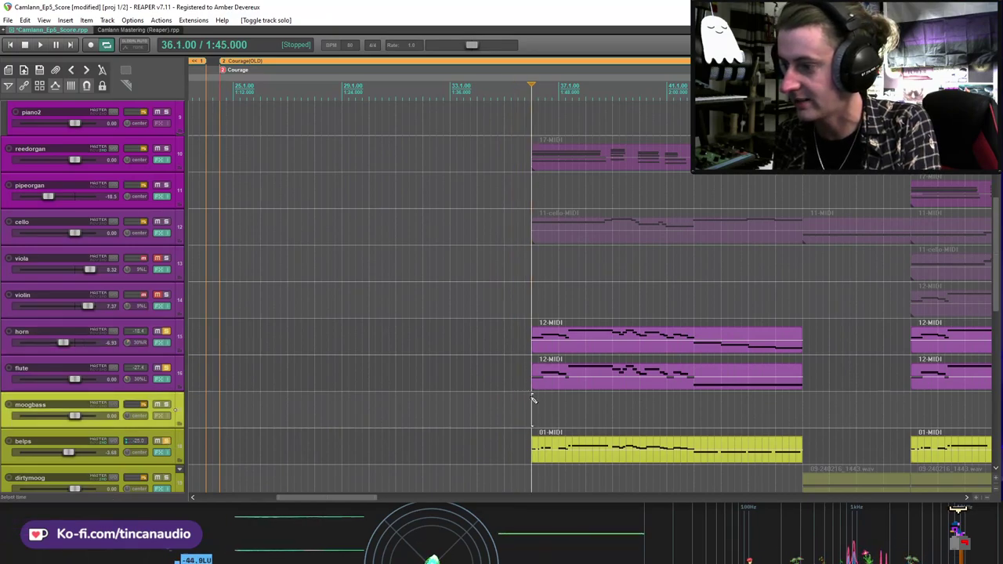
{"action": "key", "text": "ctrl+s"}
{"action": "key", "text": "space"}
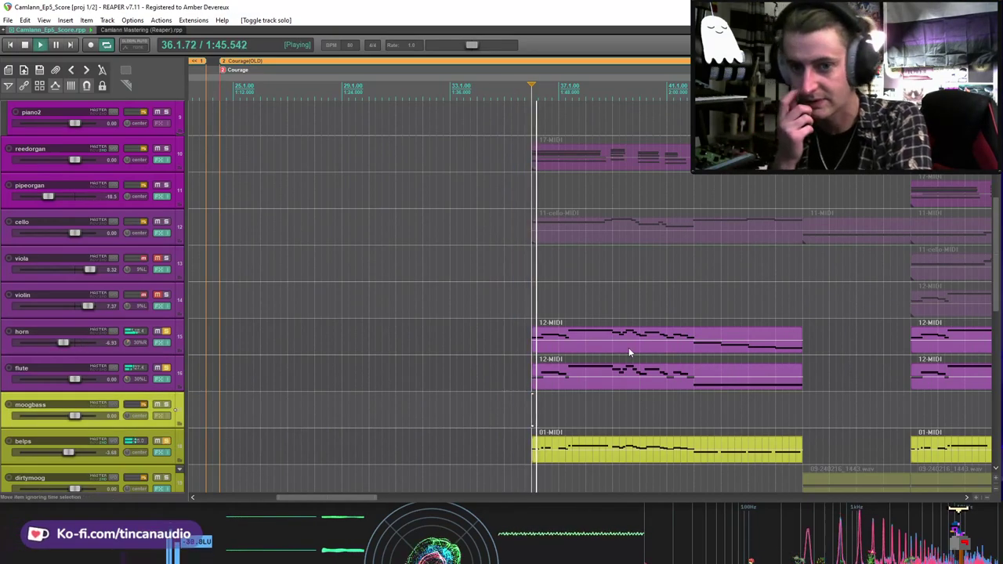
{"action": "scroll", "coordinate": [784, 337], "scroll_direction": "left", "scroll_amount": 1}
{"action": "scroll", "coordinate": [862, 335], "scroll_direction": "down", "scroll_amount": 2}
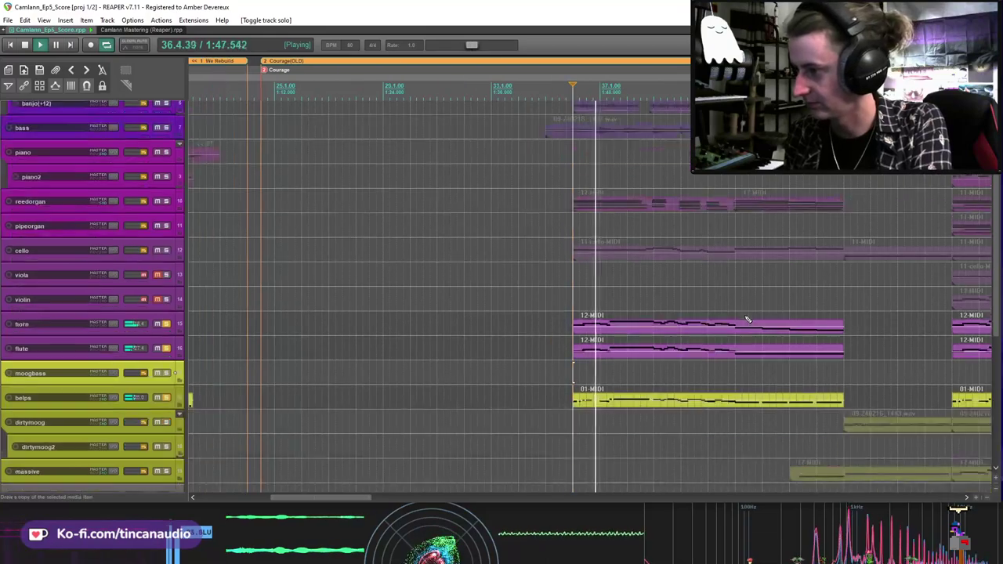
{"action": "scroll", "coordinate": [949, 333], "scroll_direction": "down", "scroll_amount": 4}
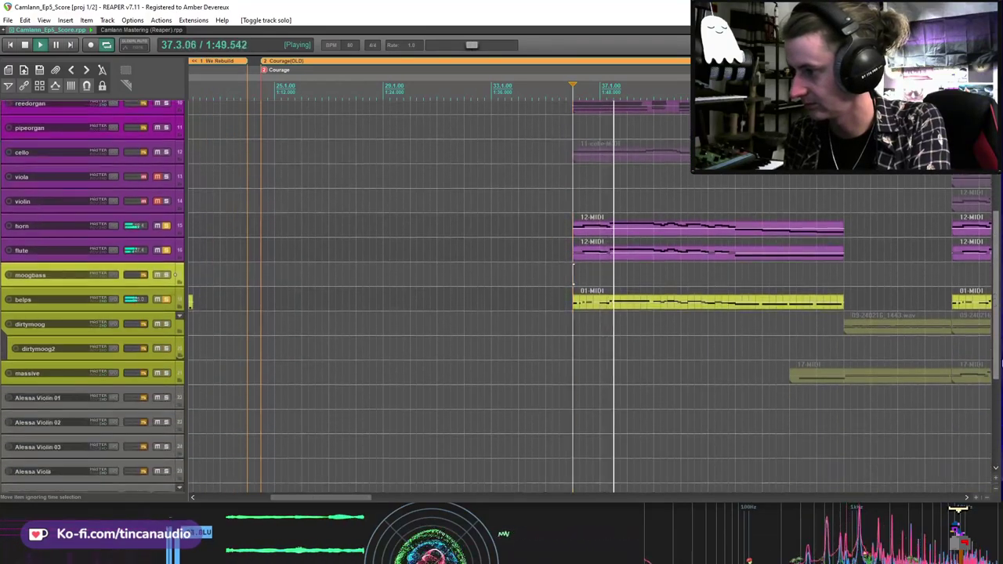
{"action": "scroll", "coordinate": [694, 335], "scroll_direction": "down", "scroll_amount": 1}
{"action": "scroll", "coordinate": [694, 335], "scroll_direction": "down", "scroll_amount": 1}
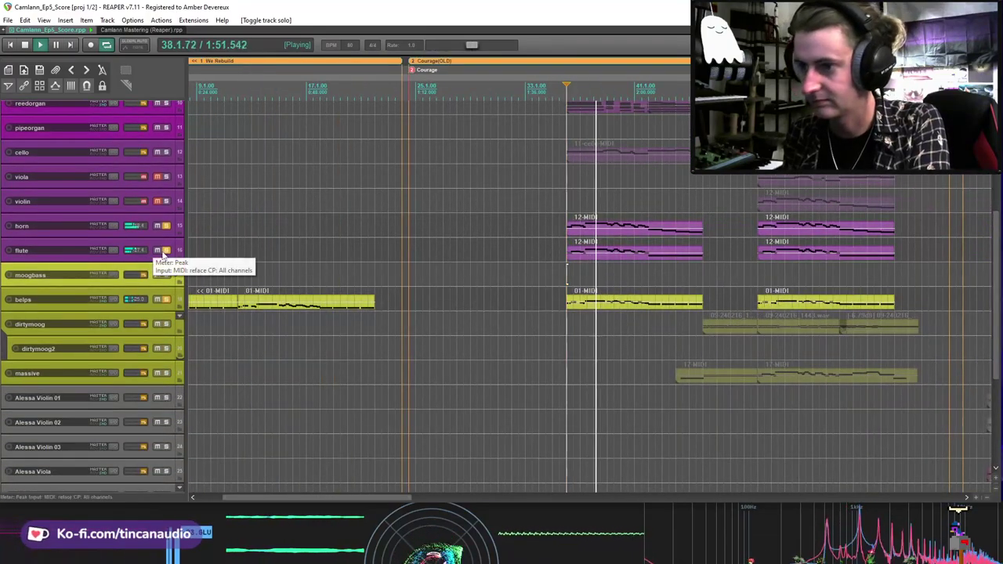
Step: Clear the flute, horn and belps solos during playback to hear the full mix, and stop
{"action": "left_click", "coordinate": [166, 250]}
{"action": "left_click", "coordinate": [165, 225]}
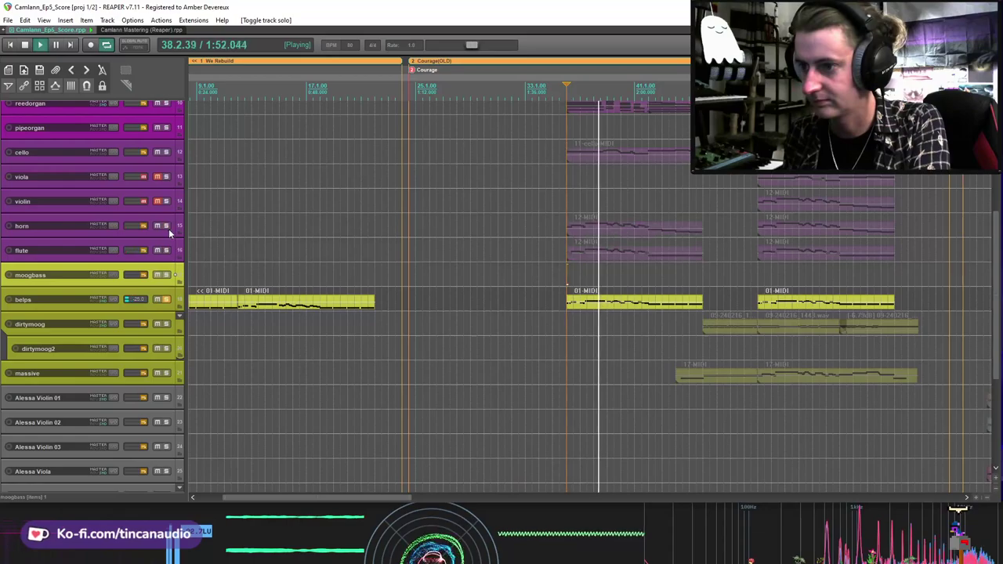
{"action": "left_click", "coordinate": [166, 299]}
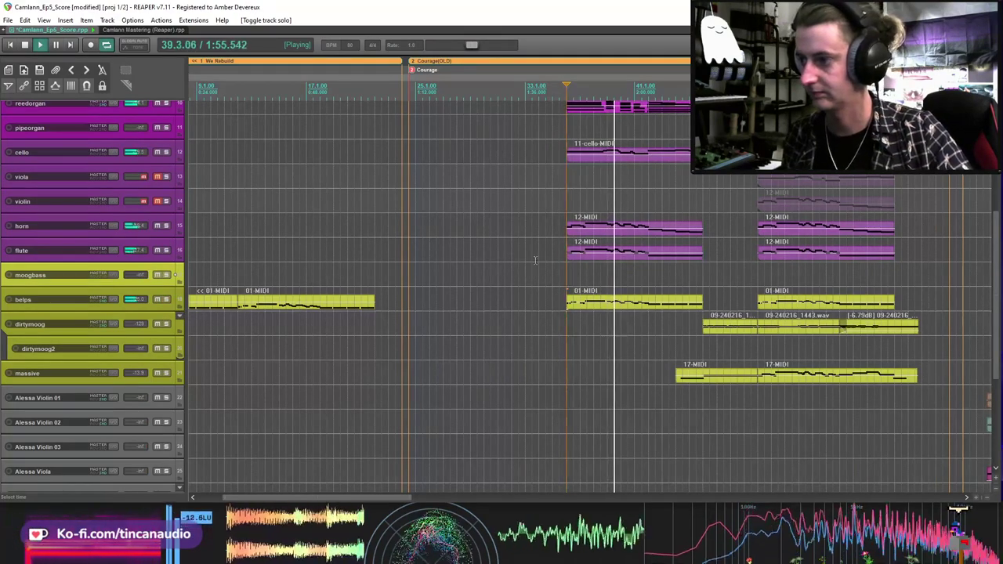
{"action": "key", "text": "space"}
Step: Place the edit cursor at bar 36 on the violin track and save the project
{"action": "left_click", "coordinate": [574, 227]}
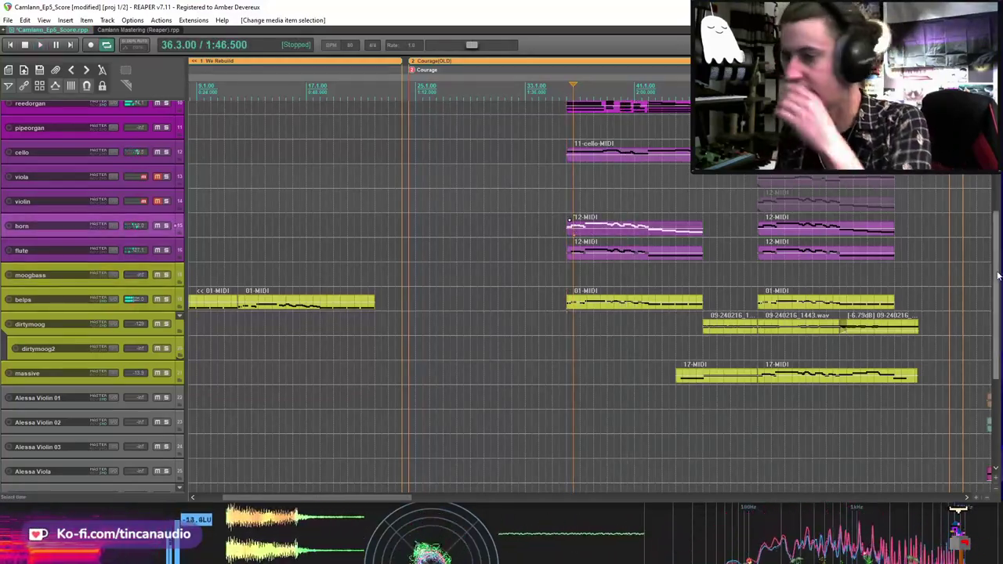
{"action": "scroll", "coordinate": [574, 227], "scroll_direction": "up", "scroll_amount": 3}
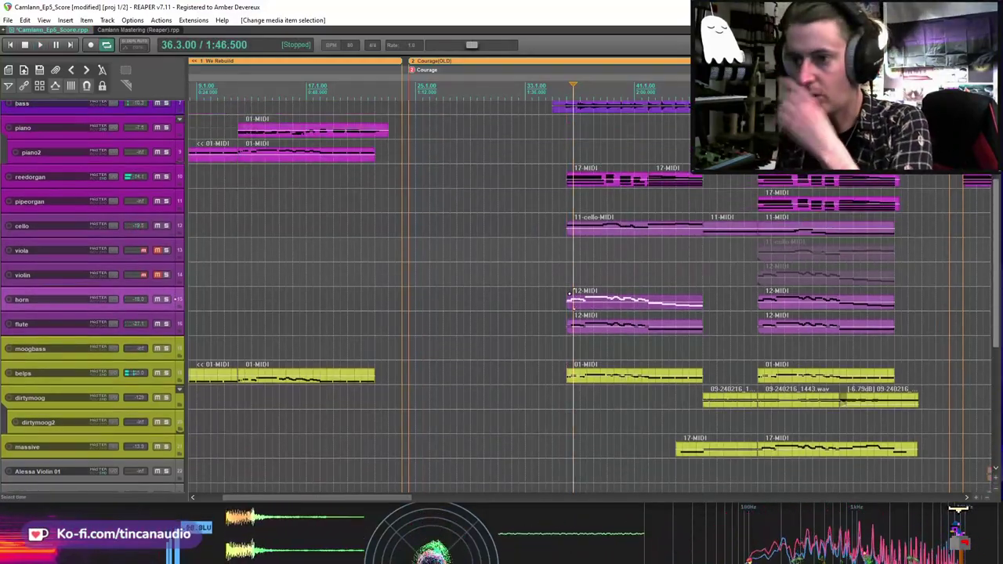
{"action": "left_click", "coordinate": [567, 275]}
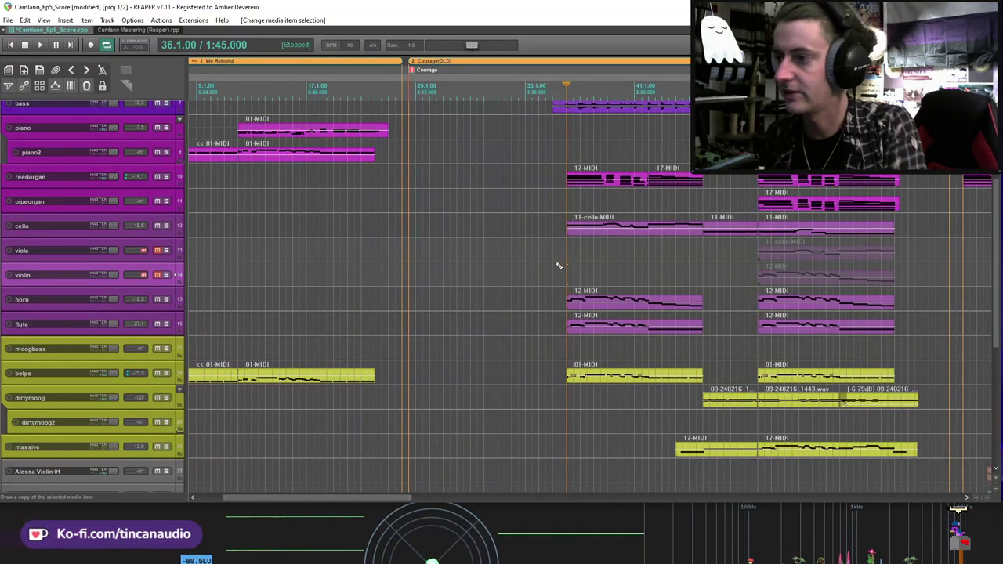
{"action": "key", "text": "ctrl+s"}
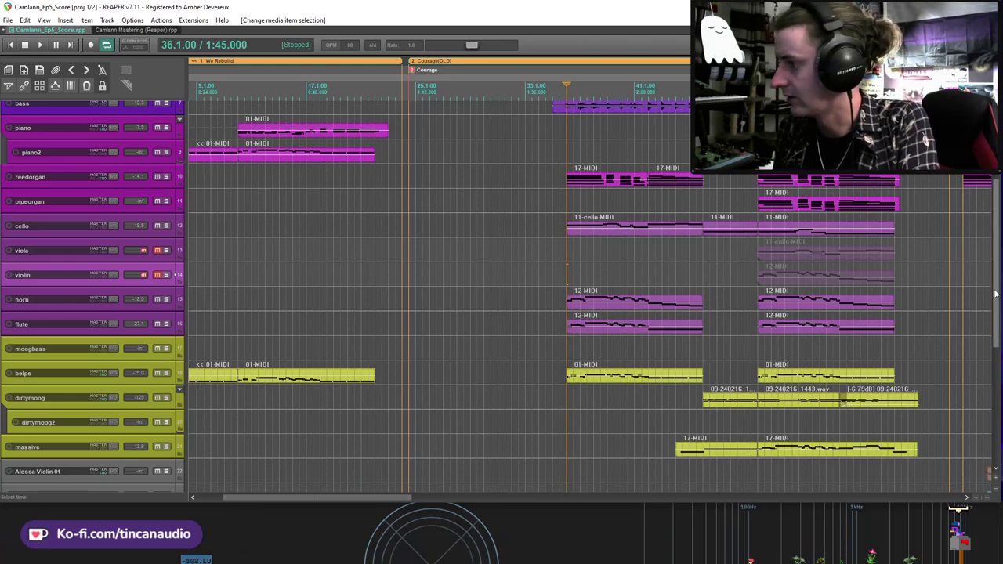
Step: Play the full Courage mix from bar 35.3 to its end, select the last bass item at bar 56.3 and stop
{"action": "mouse_move", "coordinate": [995, 293]}
{"action": "left_mouse_down"}
{"action": "mouse_move", "coordinate": [999, 208]}
{"action": "mouse_move", "coordinate": [999, 306]}
{"action": "left_mouse_up"}
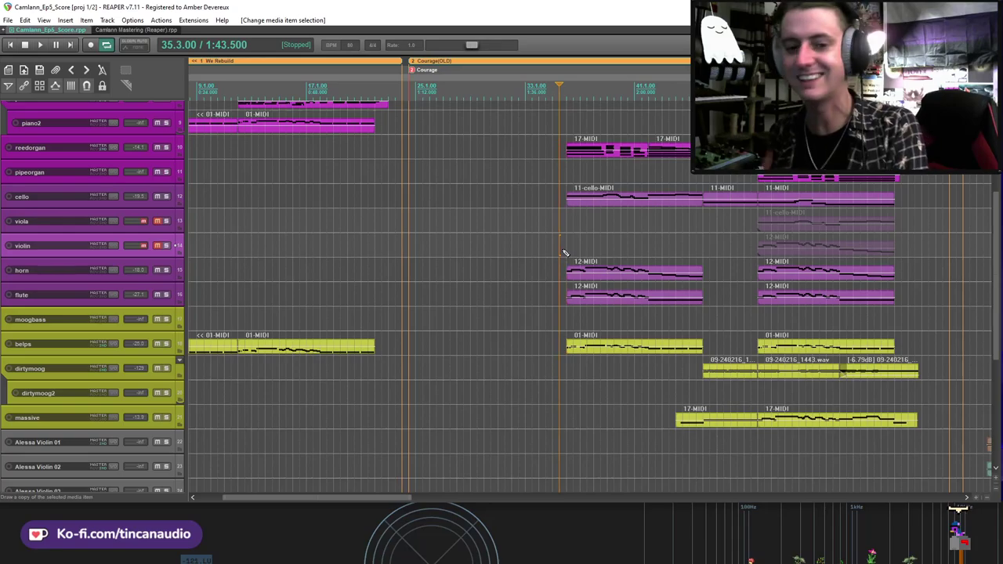
{"action": "key", "text": "space"}
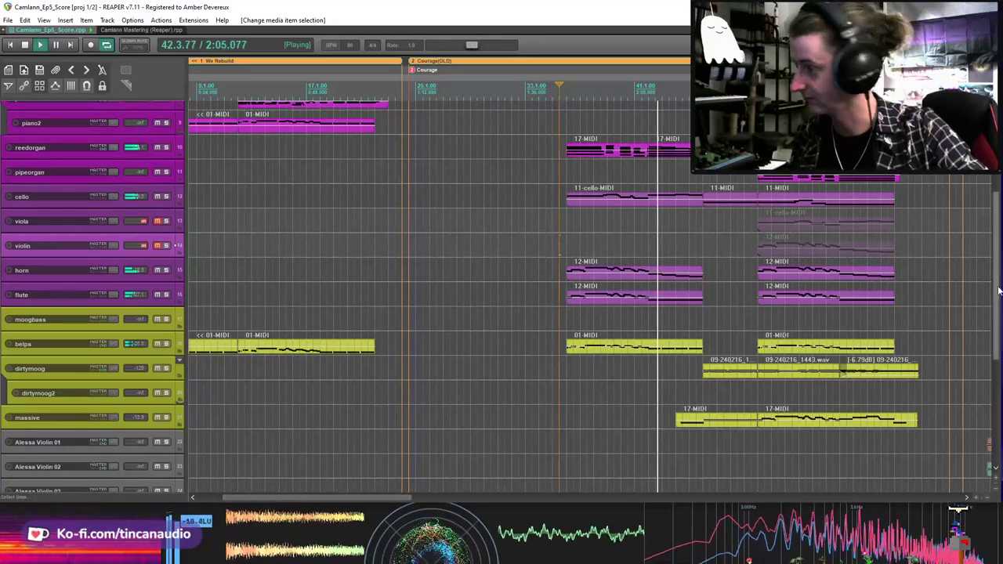
{"action": "scroll", "coordinate": [999, 291], "scroll_direction": "up", "scroll_amount": 5}
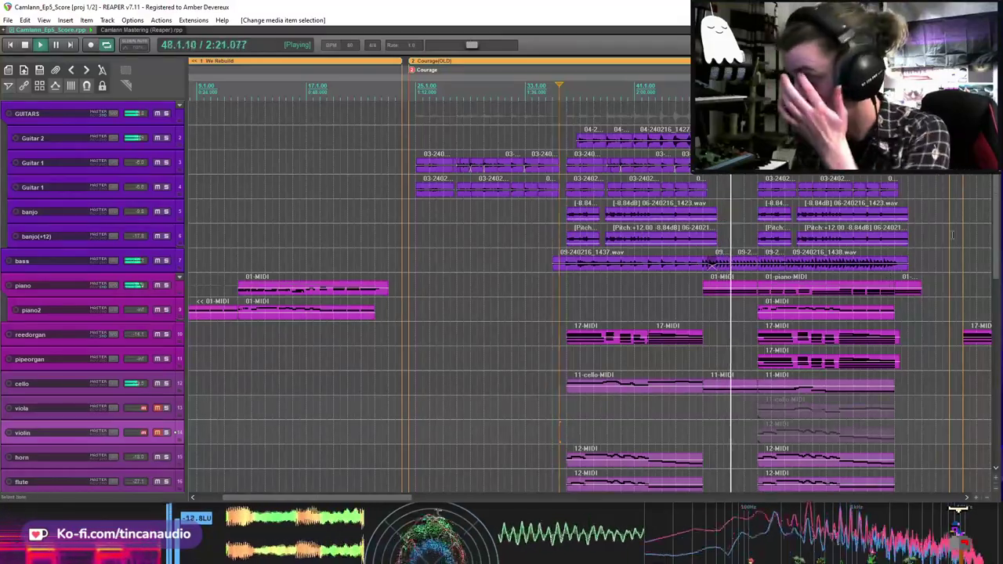
{"action": "key", "text": "grave"}
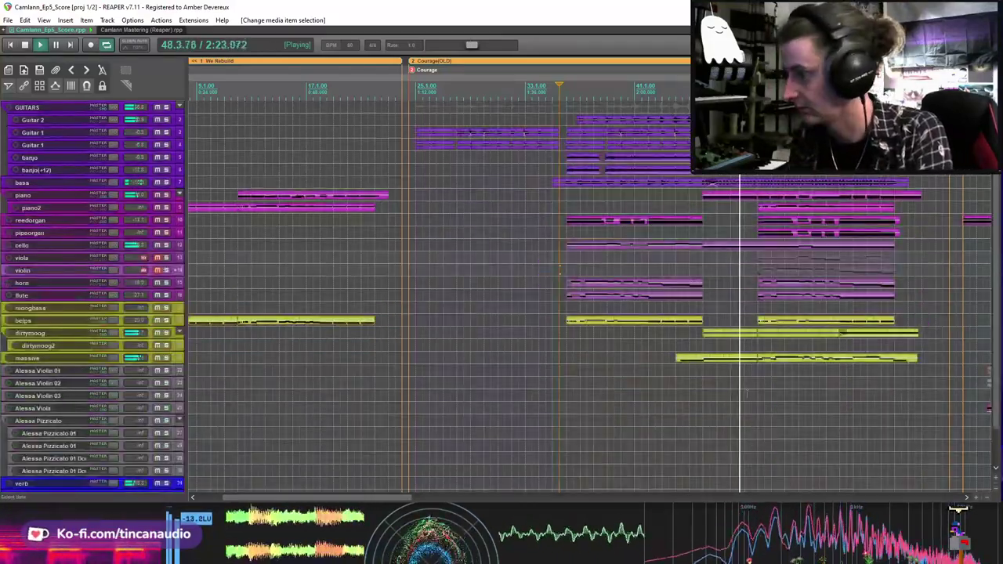
{"action": "left_click_drag", "start_coordinate": [387, 498], "coordinate": [468, 500]}
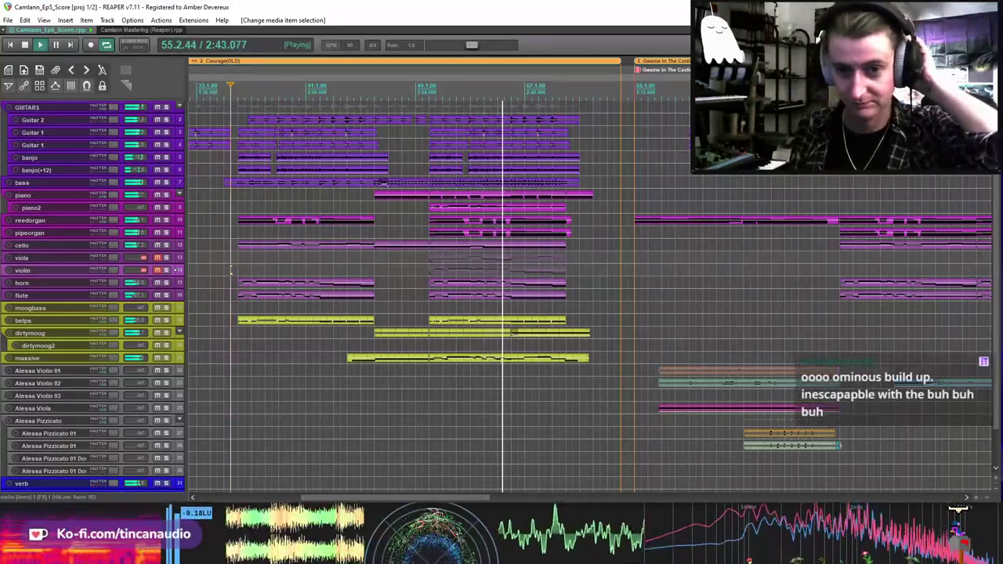
{"action": "left_click", "coordinate": [519, 189]}
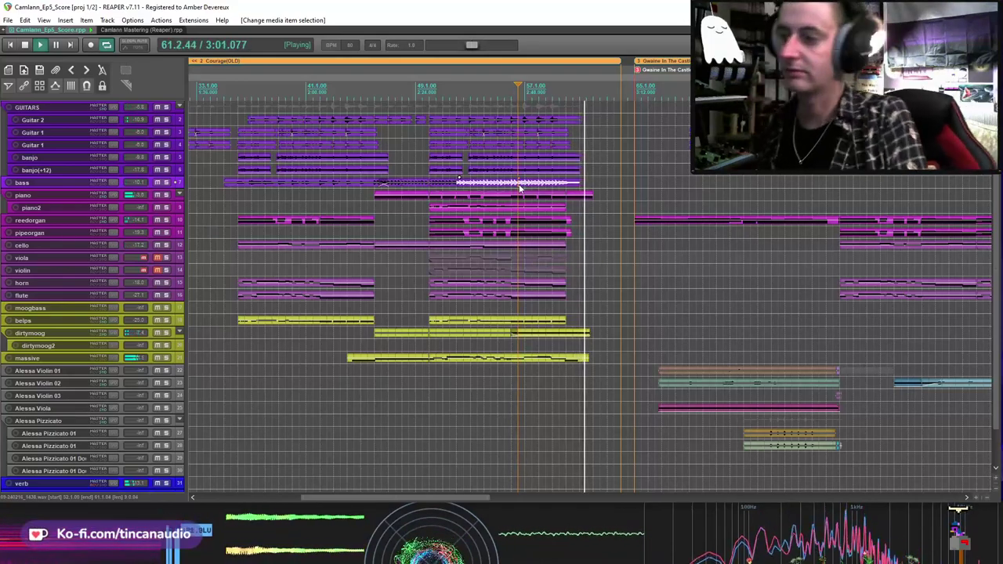
{"action": "key", "text": "space"}
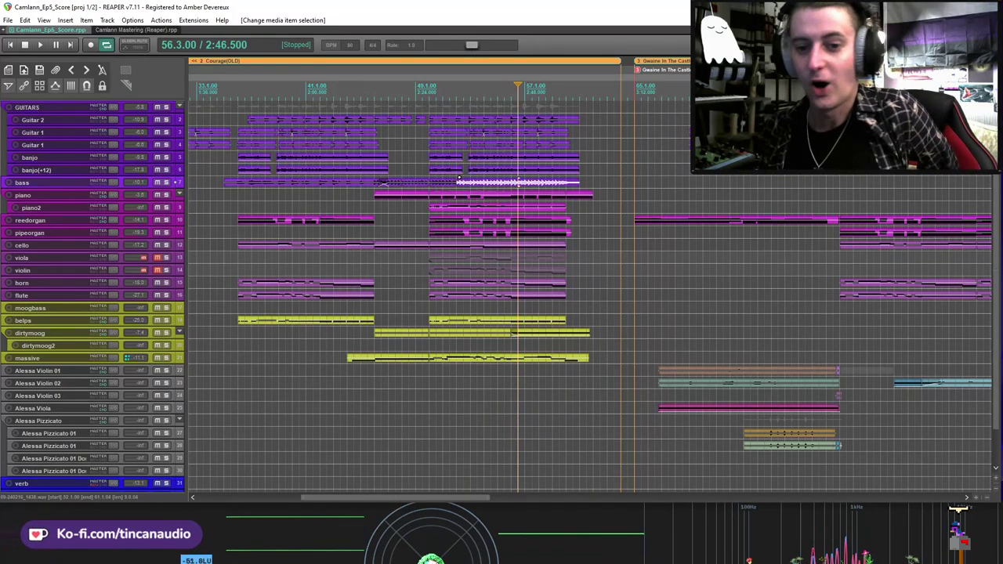
Step: Select the long bass item with the edit cursor near its end at 46.2.32, and save the project
{"action": "left_click", "coordinate": [379, 184]}
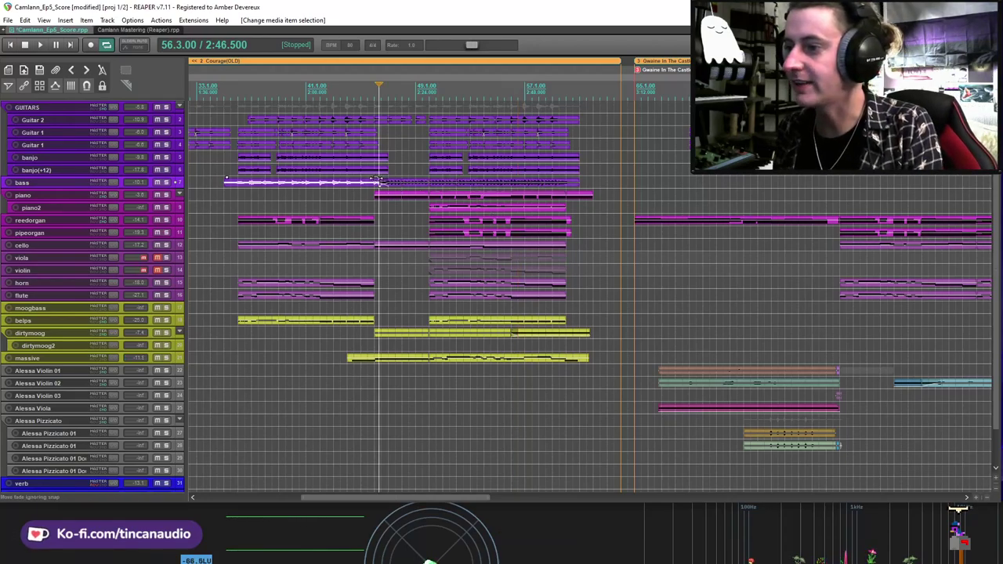
{"action": "key", "text": "ctrl+s"}
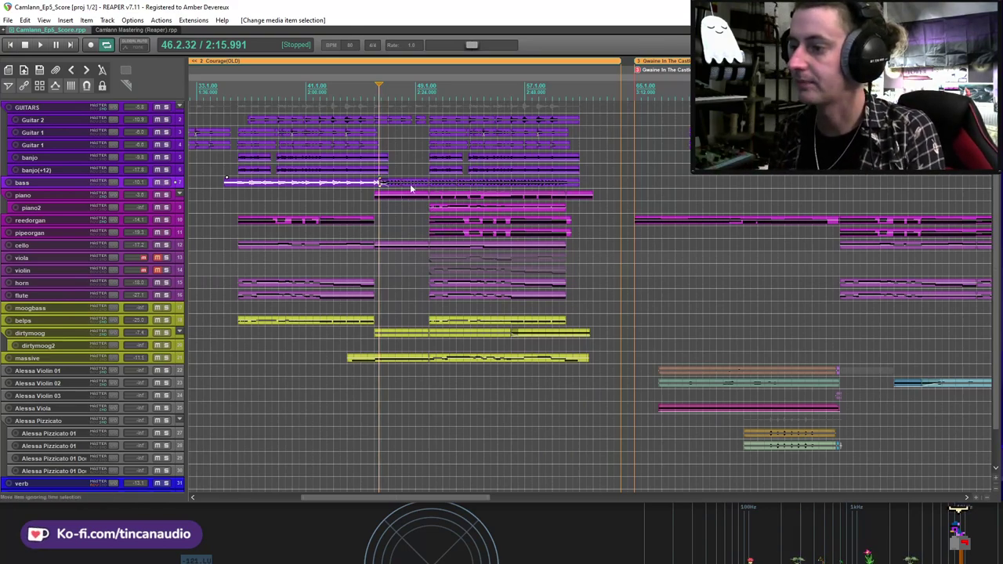
{"action": "left_click_drag", "start_coordinate": [380, 183], "coordinate": [411, 188]}
{"action": "left_click", "coordinate": [379, 183]}
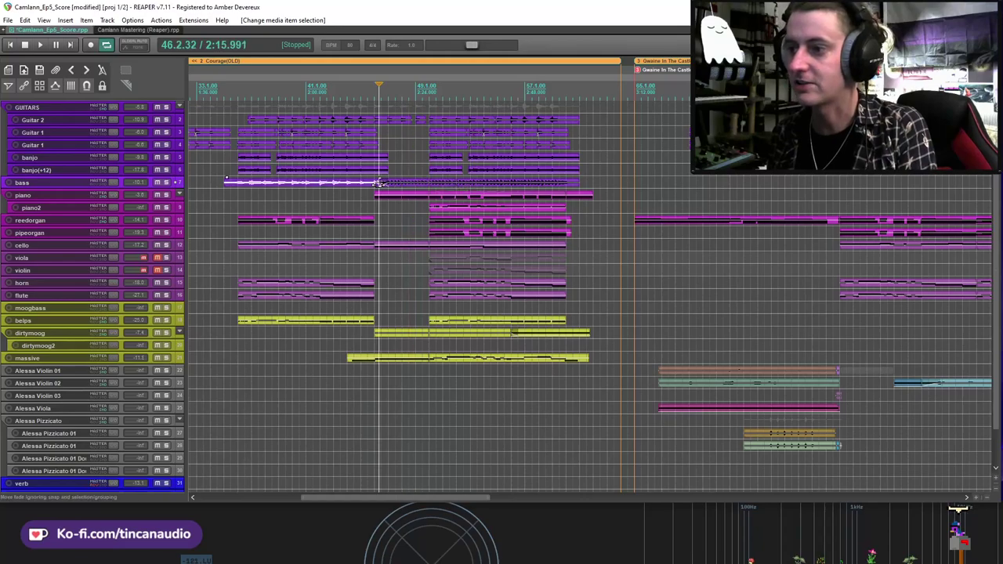
{"action": "key", "text": "ctrl+s"}
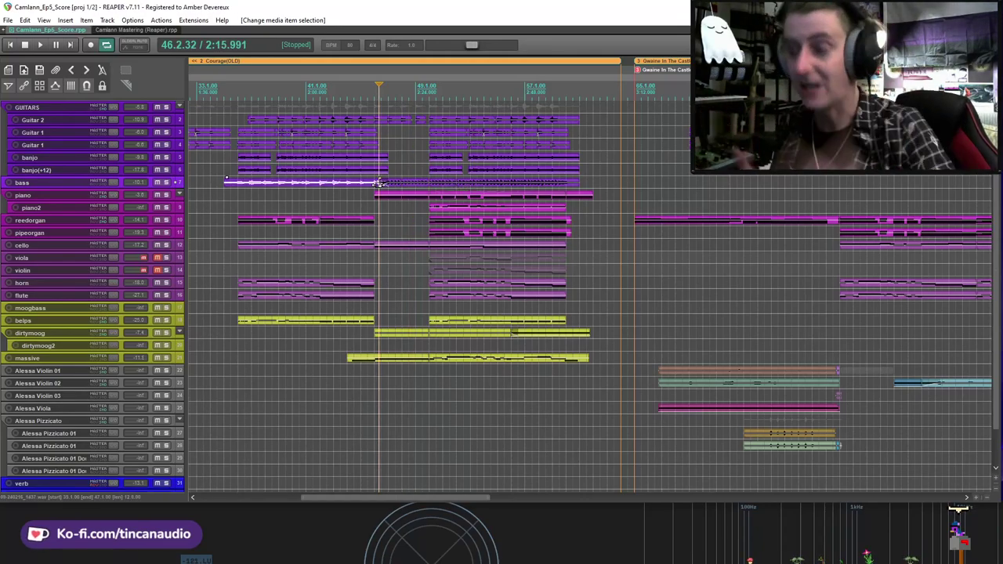
Step: Solo only the bass track, play it from 46.2.32 and stop
{"action": "left_click", "coordinate": [167, 183]}
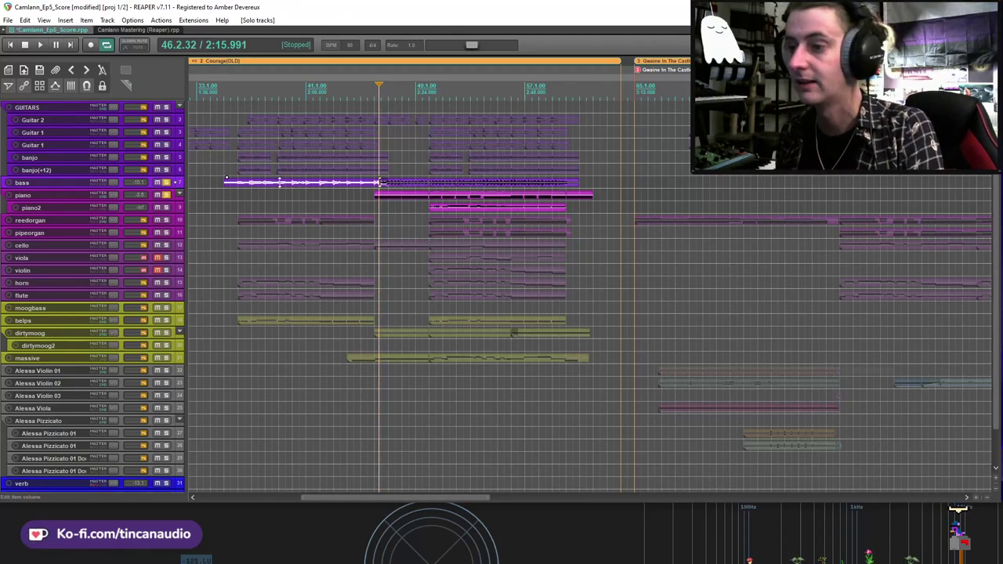
{"action": "left_click", "coordinate": [172, 201]}
{"action": "key", "text": "space"}
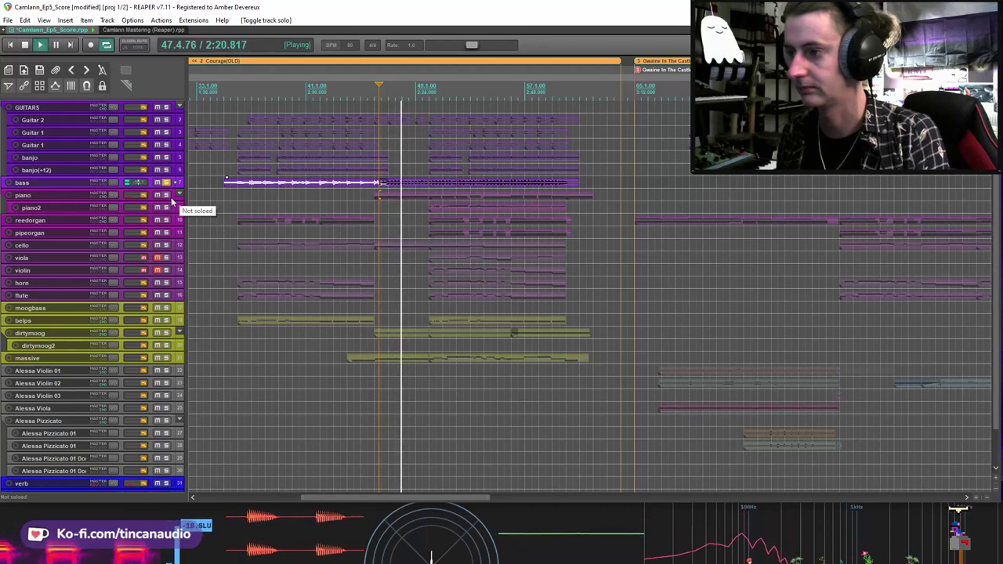
{"action": "key", "text": "space"}
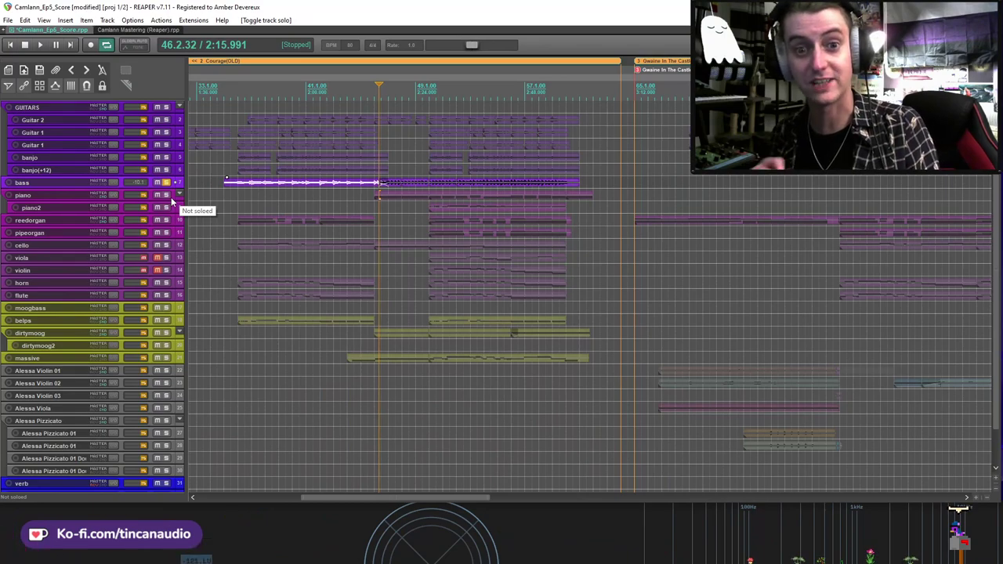
Step: Add the piano track to the solo, play it with the bass from the piano item's start at bar 46, and stop
{"action": "left_click", "coordinate": [166, 199]}
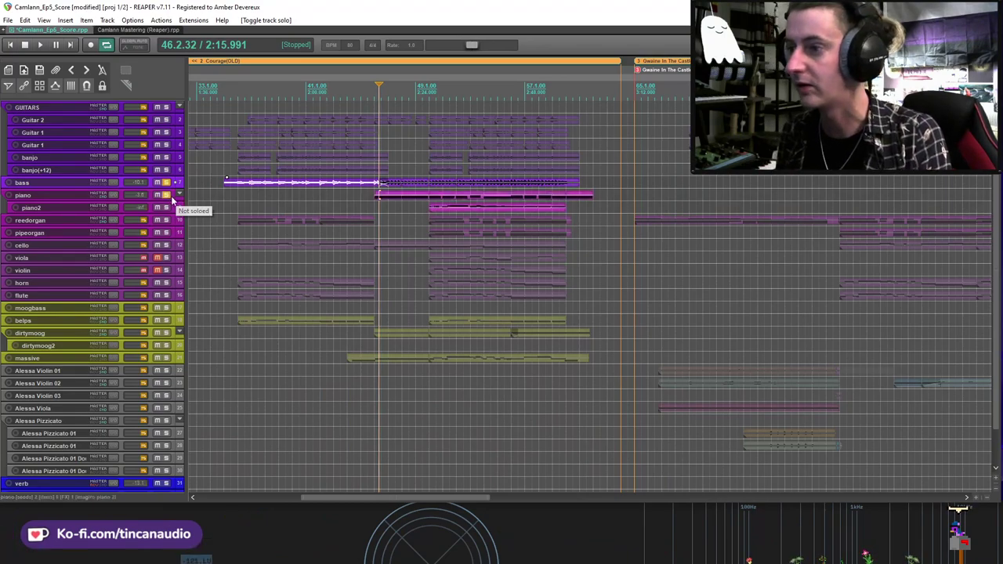
{"action": "left_click", "coordinate": [375, 197]}
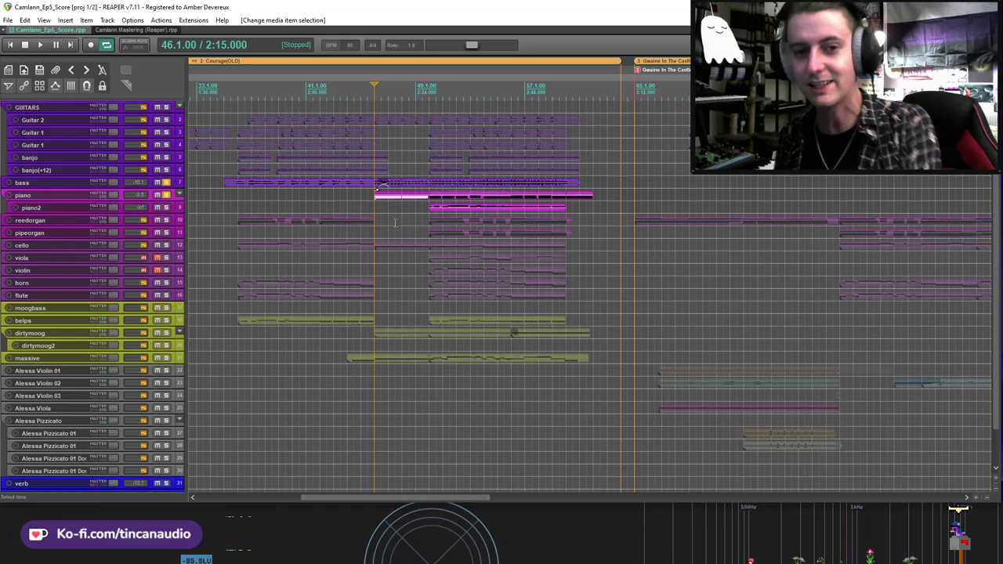
{"action": "key", "text": "space"}
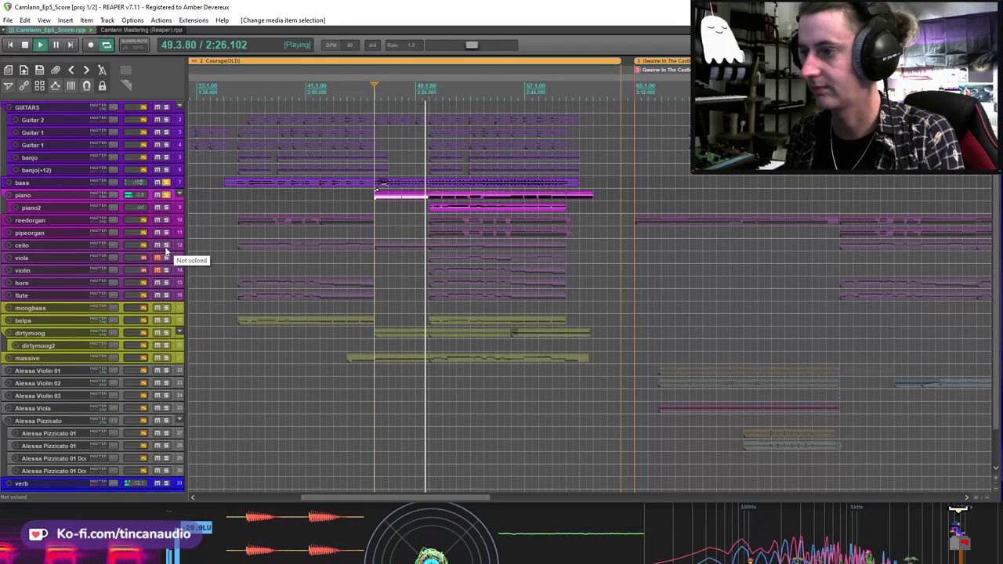
{"action": "key", "text": "space"}
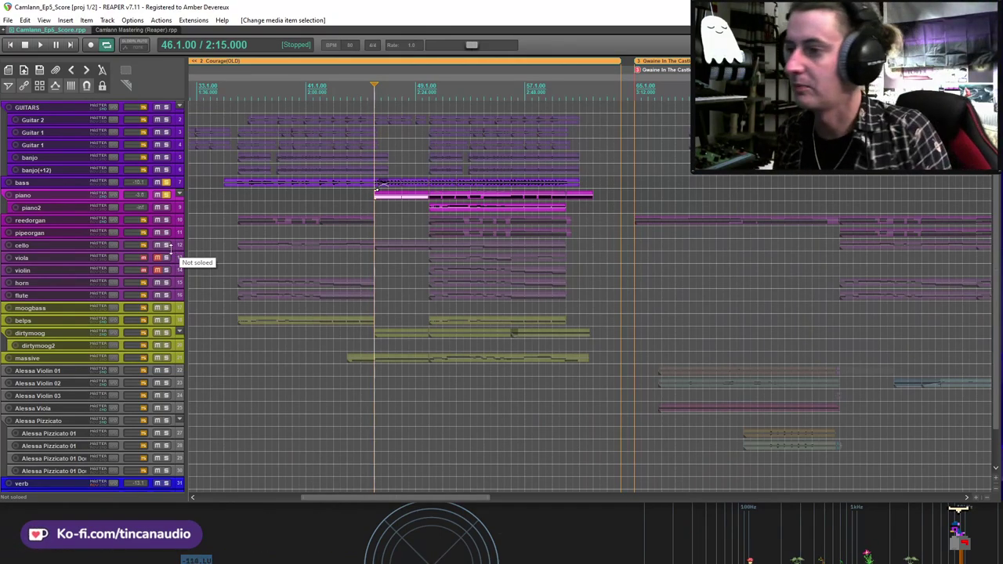
Step: Add Guitar 2 to the soloed bass and piano, play them from bar 46 and stop
{"action": "left_click", "coordinate": [166, 120]}
{"action": "key", "text": "space"}
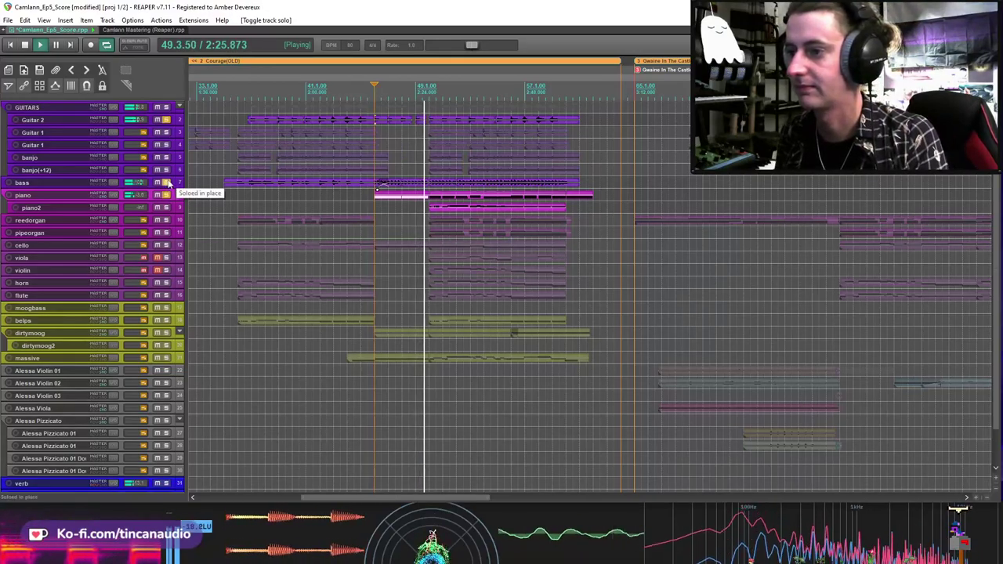
{"action": "key", "text": "space"}
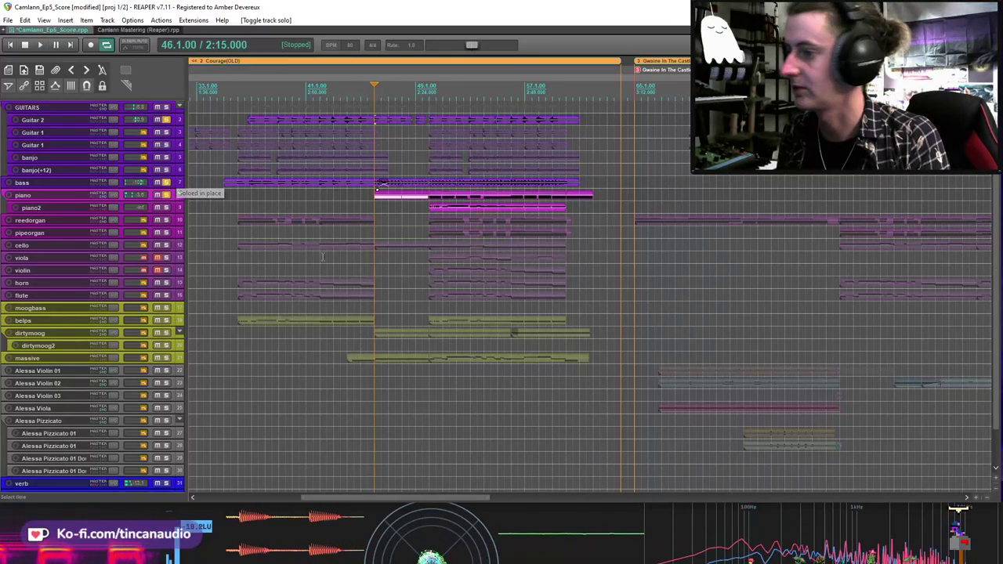
Step: Add the cello to the soloed guitar, bass and piano, play them from bar 46 and stop
{"action": "left_click", "coordinate": [166, 245]}
{"action": "key", "text": "space"}
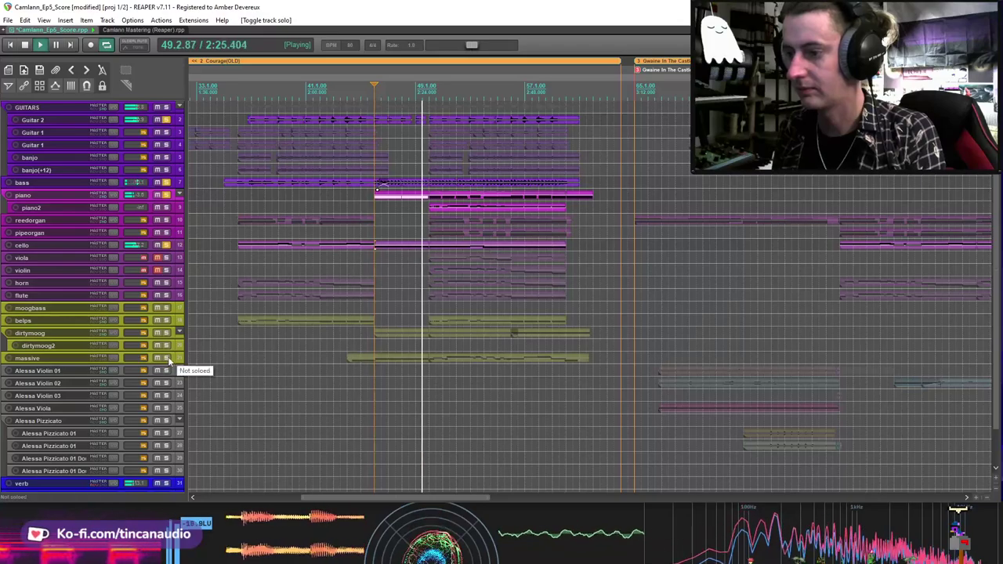
{"action": "left_click", "coordinate": [331, 358]}
{"action": "key", "text": "space"}
Step: Add the massive synth track to the soloed group, play the group from bar 46 and stop
{"action": "left_click", "coordinate": [167, 361]}
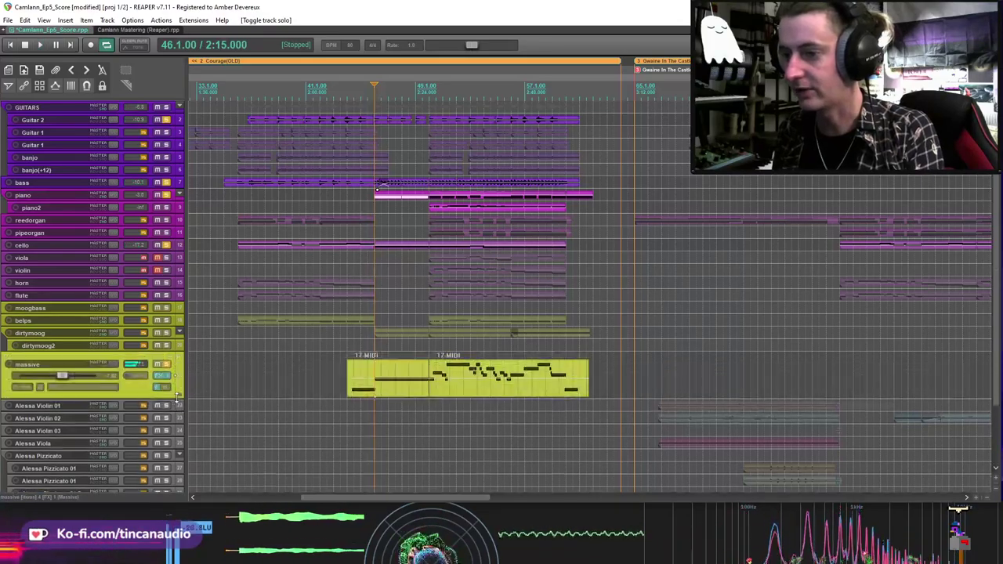
{"action": "key", "text": "space"}
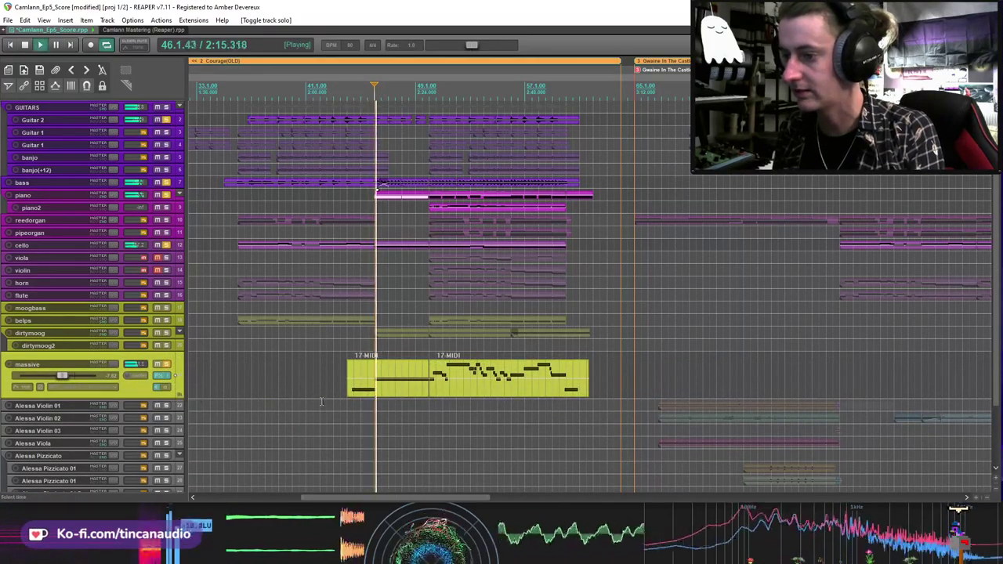
{"action": "key", "text": "space"}
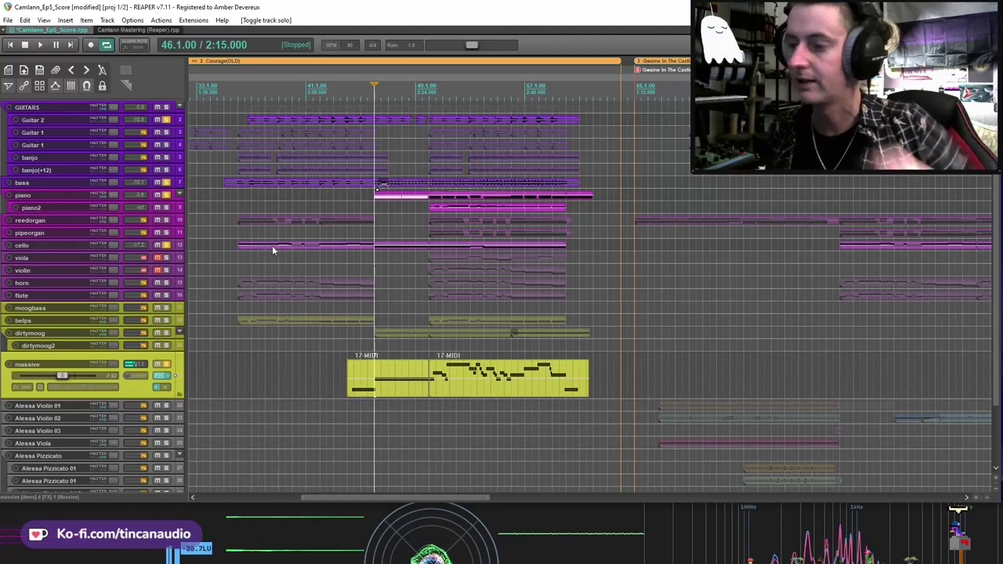
Step: Inspect the Massive synth plug-in on the massive track, close its window and arm that track for live playing
{"action": "key", "text": "shift+f"}
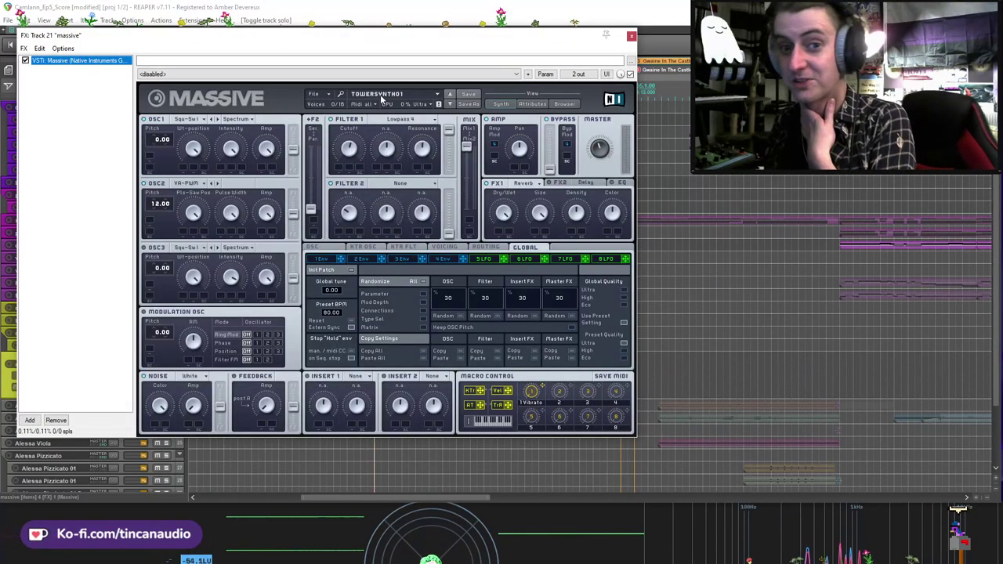
{"action": "left_click", "coordinate": [631, 36]}
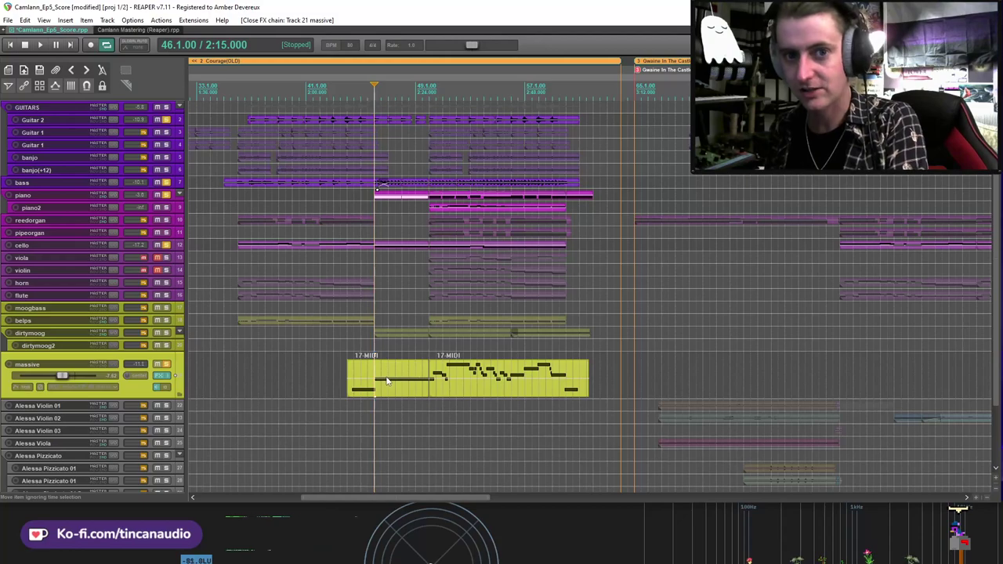
{"action": "left_click", "coordinate": [9, 365]}
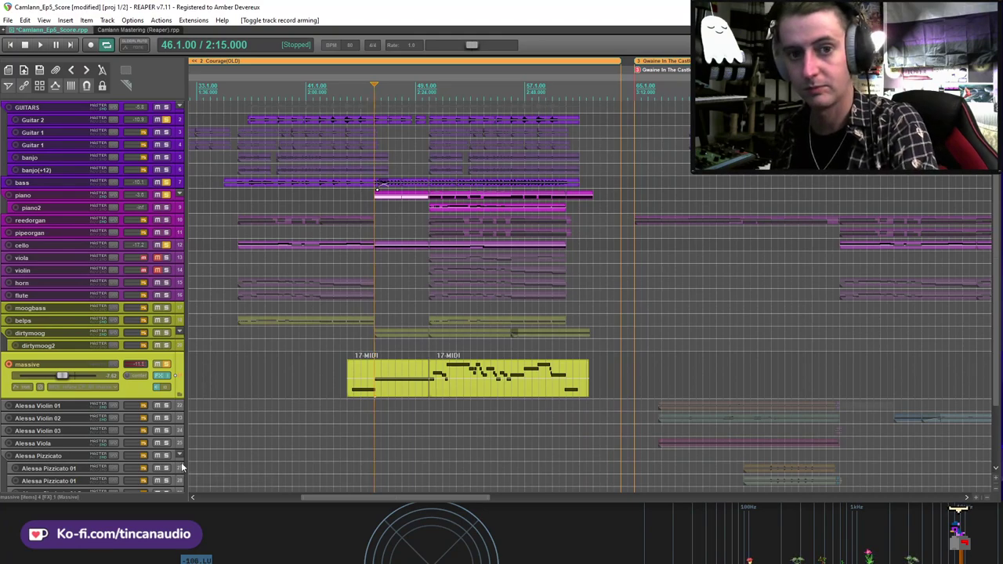
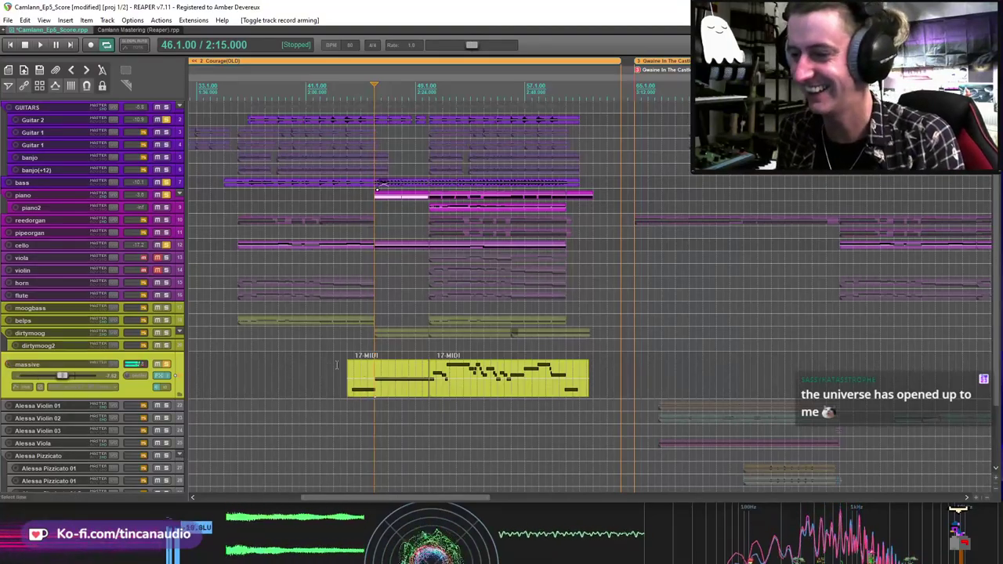
Step: Clear the solo from the massive, cello, piano, bass and Guitar 2 tracks, and save the project
{"action": "left_click", "coordinate": [382, 370]}
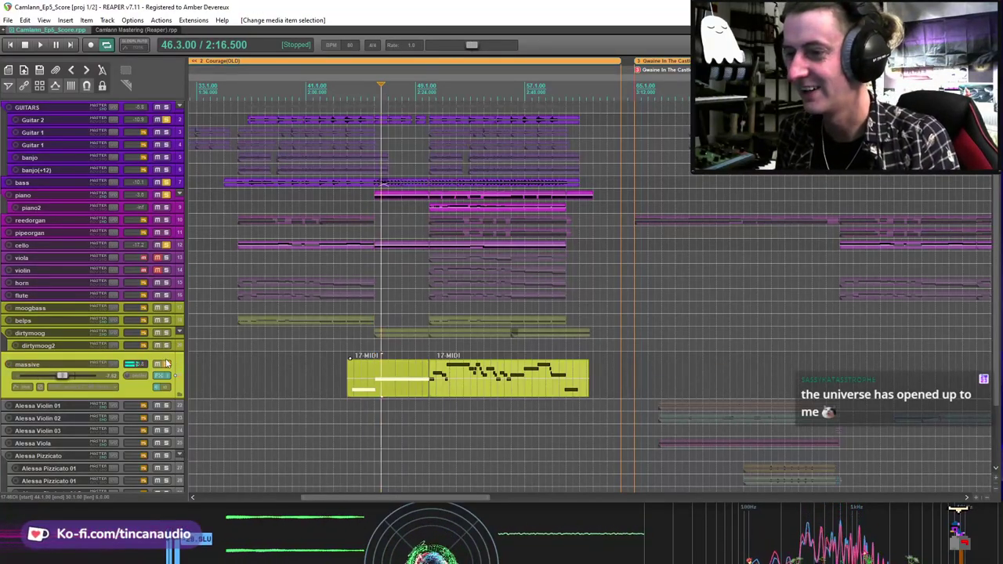
{"action": "left_click", "coordinate": [166, 361]}
{"action": "left_click", "coordinate": [166, 244]}
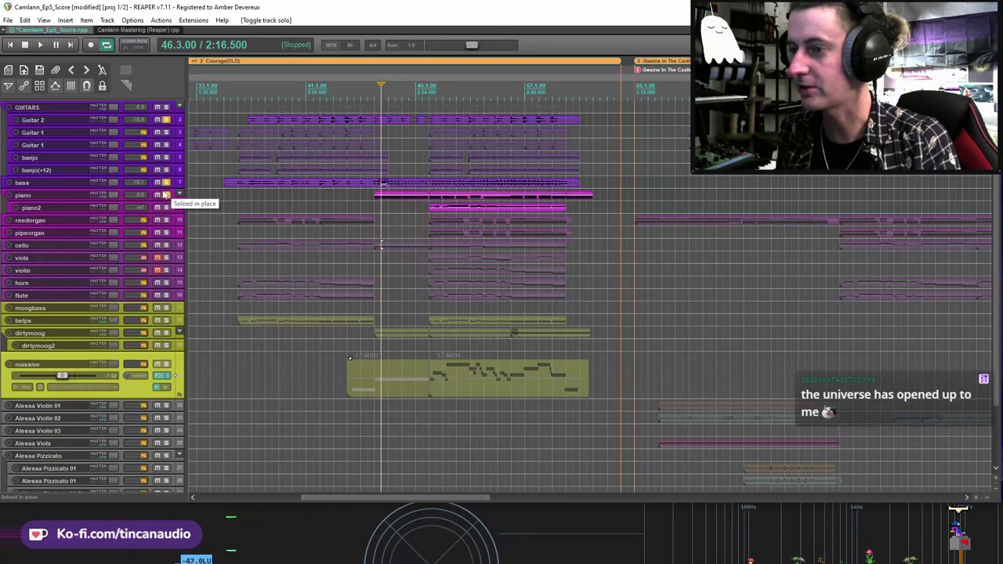
{"action": "left_click", "coordinate": [166, 193]}
{"action": "left_click", "coordinate": [166, 119]}
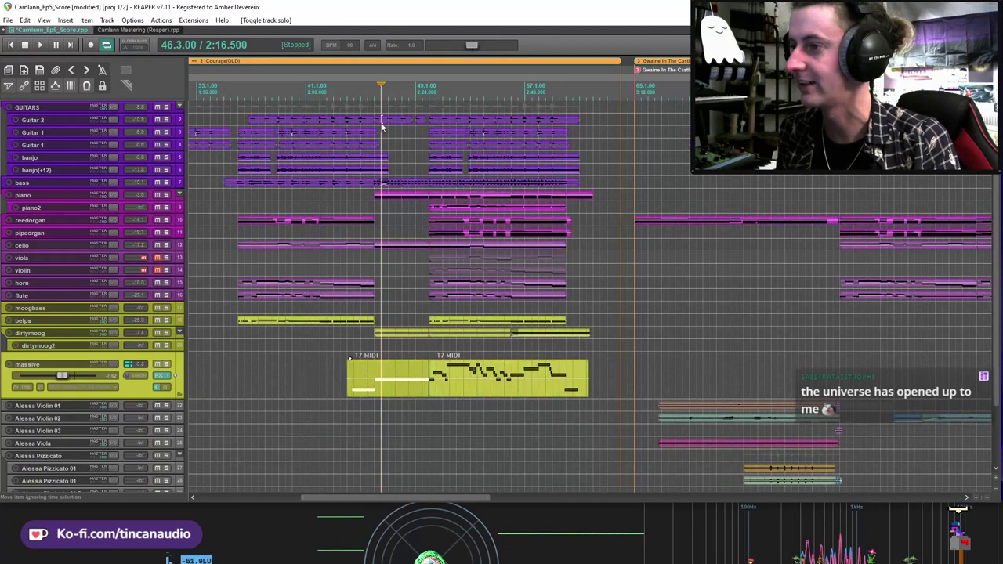
{"action": "left_click", "coordinate": [381, 122]}
{"action": "key", "text": "ctrl+s"}
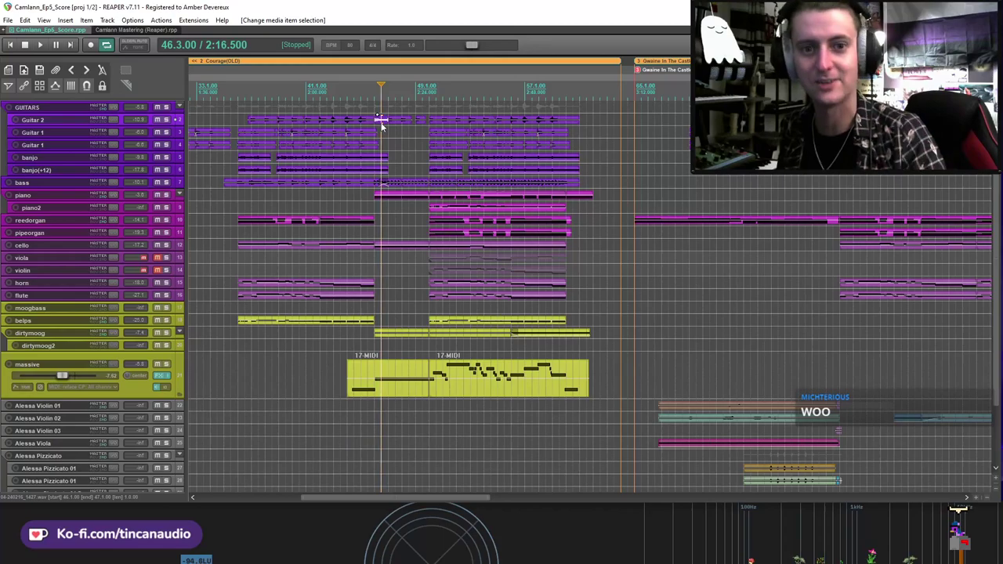
Step: Enlarge and solo the dirtymoog track, place the edit cursor at bar 46 and save the project
{"action": "left_click", "coordinate": [374, 379]}
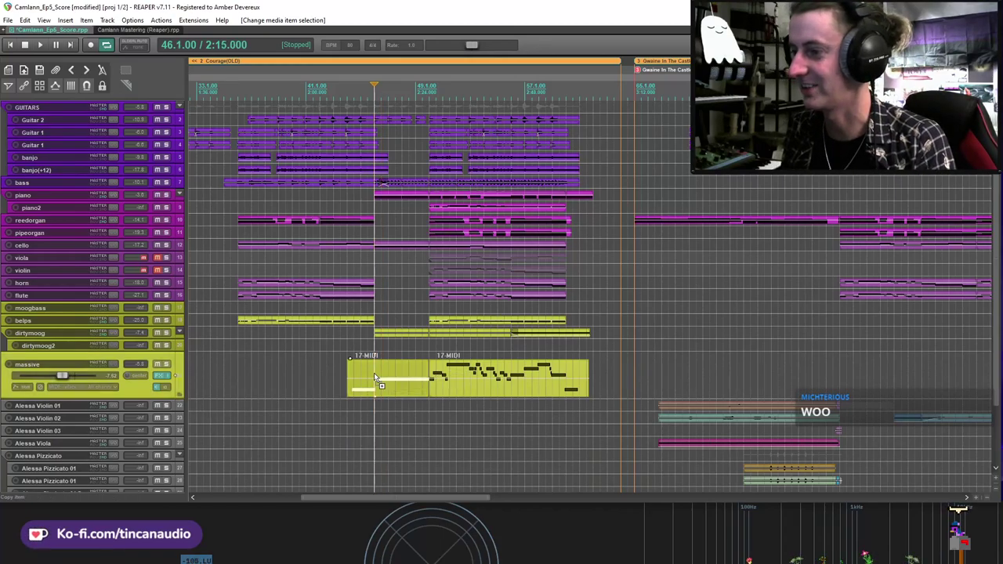
{"action": "left_click", "coordinate": [375, 332]}
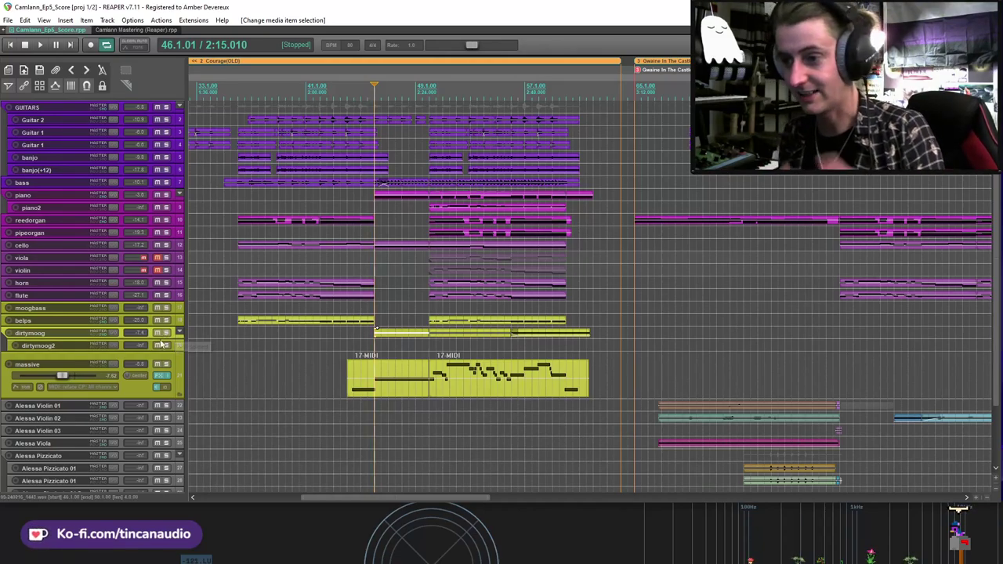
{"action": "left_click_drag", "start_coordinate": [166, 340], "coordinate": [165, 350]}
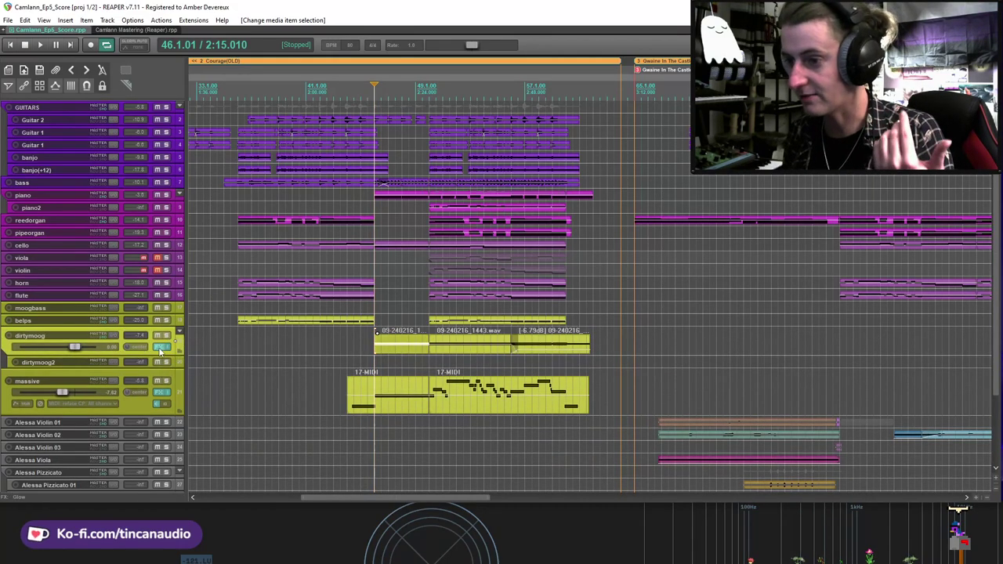
{"action": "left_click", "coordinate": [166, 336]}
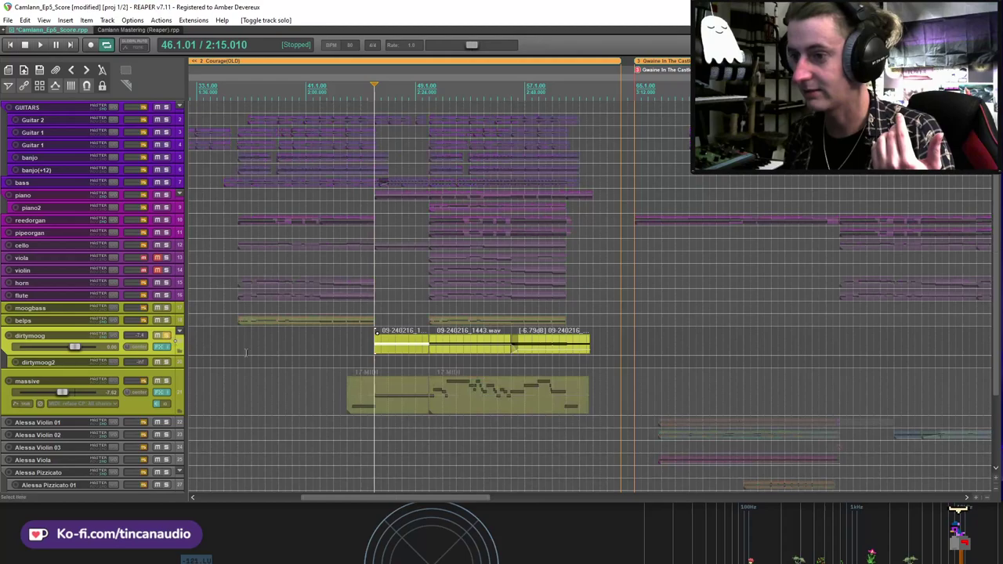
{"action": "left_click", "coordinate": [374, 350]}
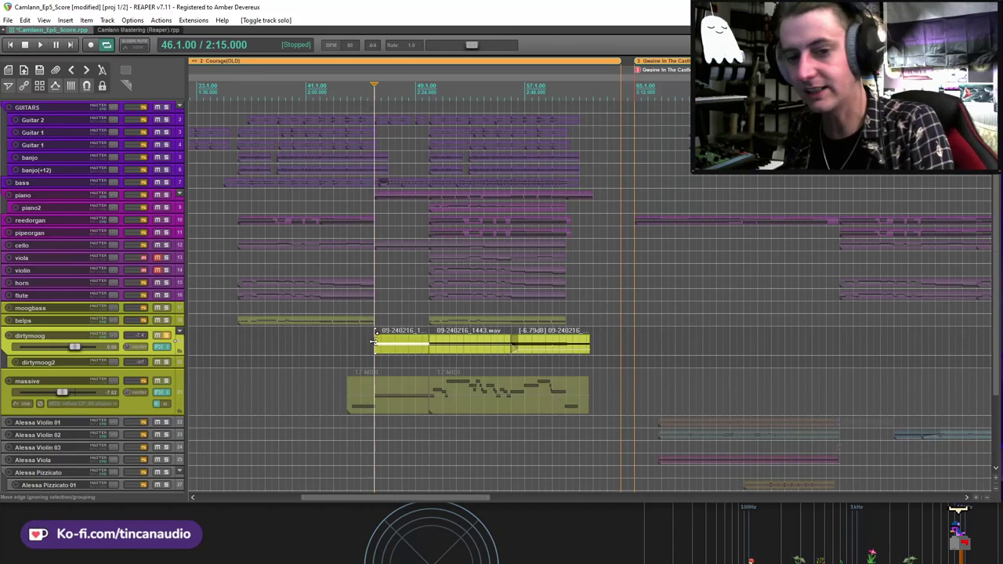
{"action": "key", "text": "ctrl+s"}
Step: Play the soloed dirtymoog from bar 46, enlarge its track further, stop with the cursor at bar 52 and save
{"action": "key", "text": "space"}
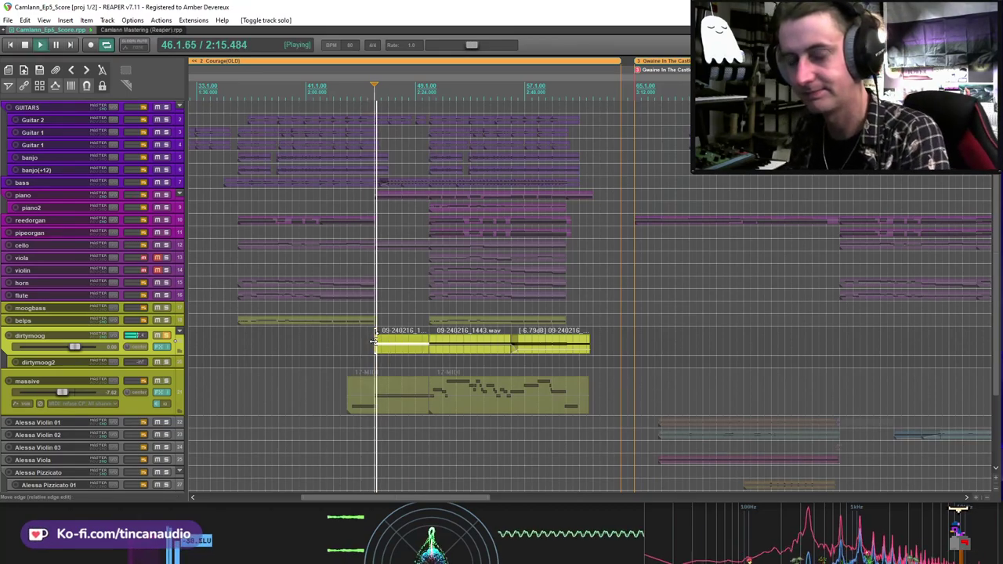
{"action": "left_click_drag", "start_coordinate": [179, 357], "coordinate": [178, 382]}
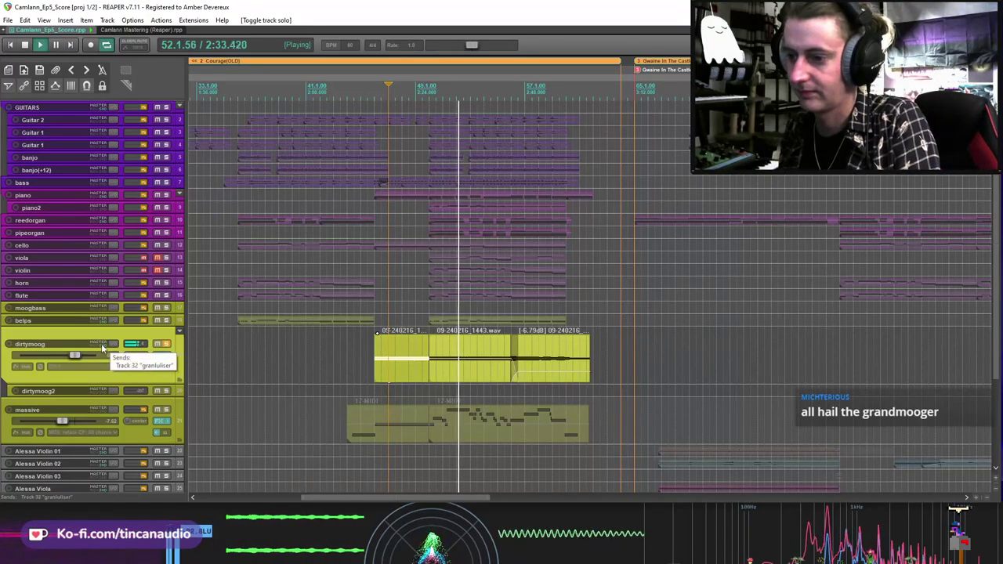
{"action": "left_click", "coordinate": [463, 366]}
{"action": "key", "text": "space"}
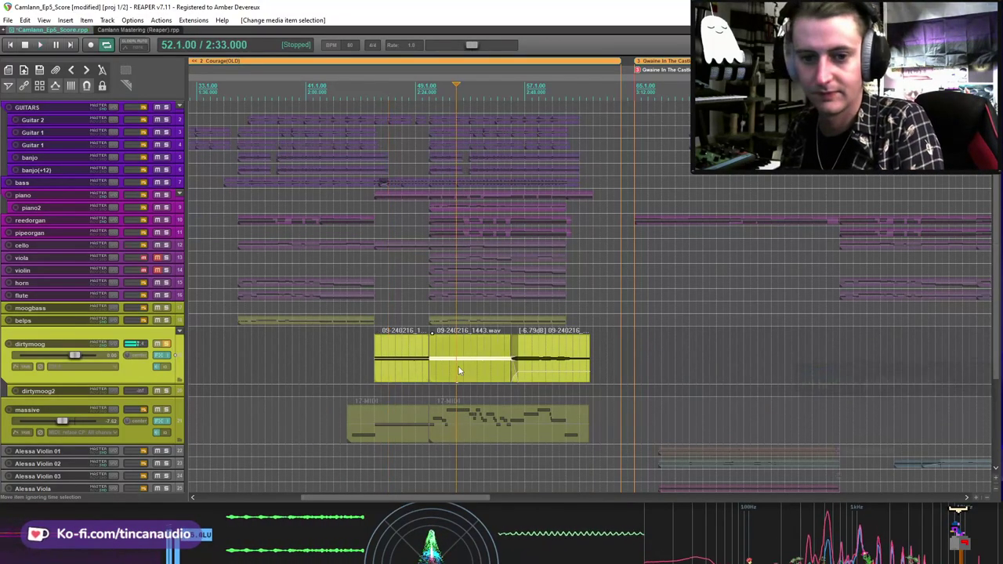
{"action": "key", "text": "ctrl+s"}
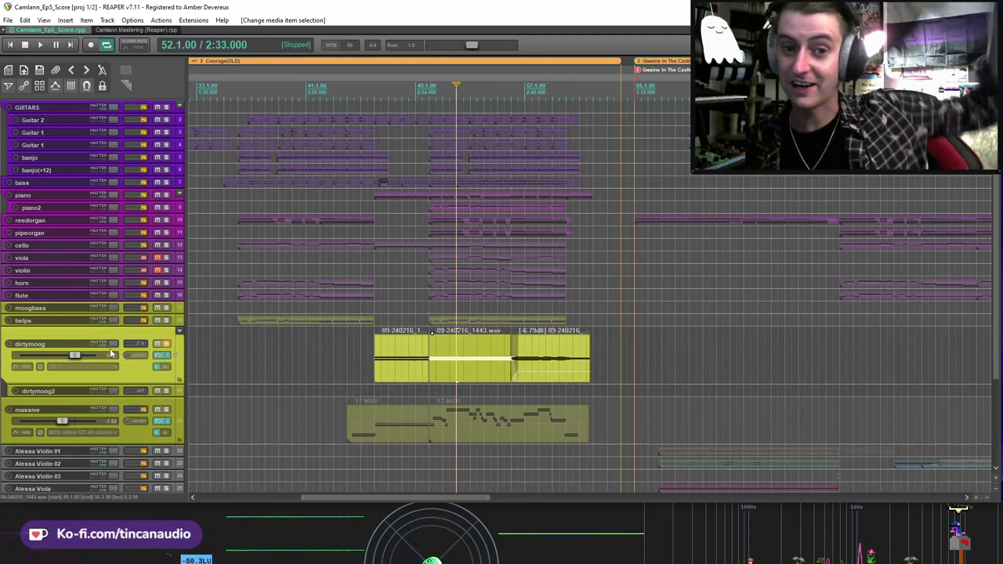
Step: Replay the soloed dirtymoog track from bar 46 and stop
{"action": "left_click", "coordinate": [377, 377]}
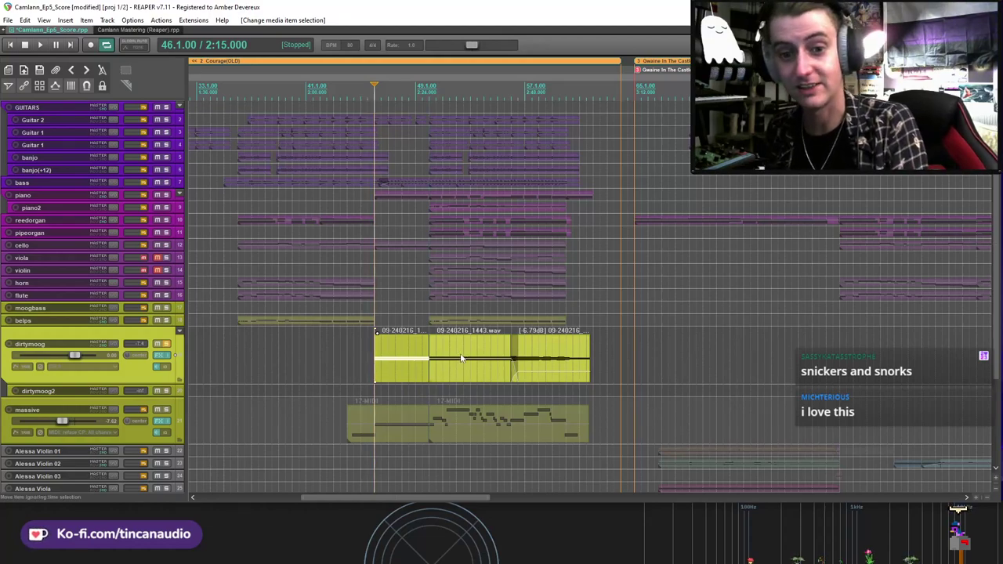
{"action": "key", "text": "space"}
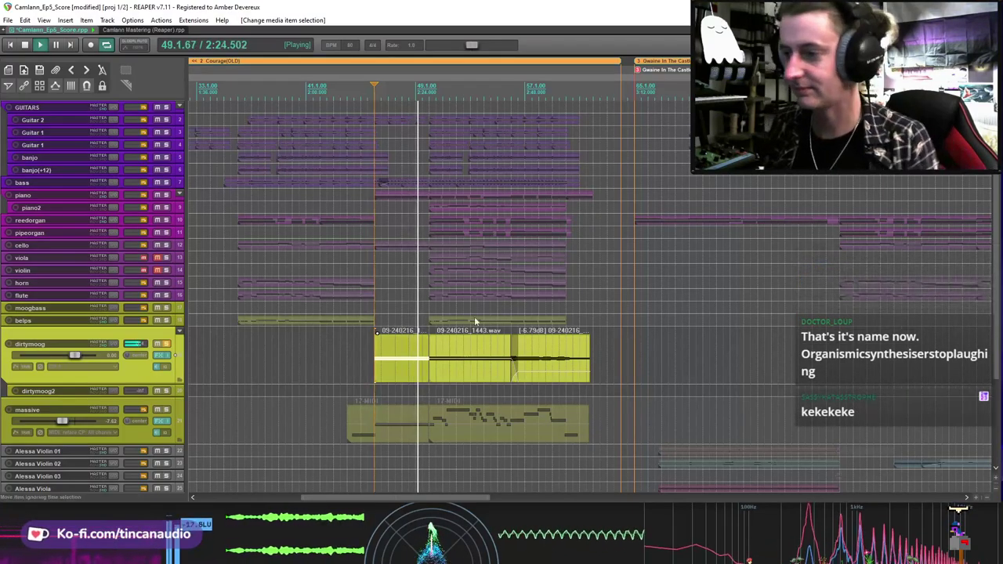
{"action": "key", "text": "space"}
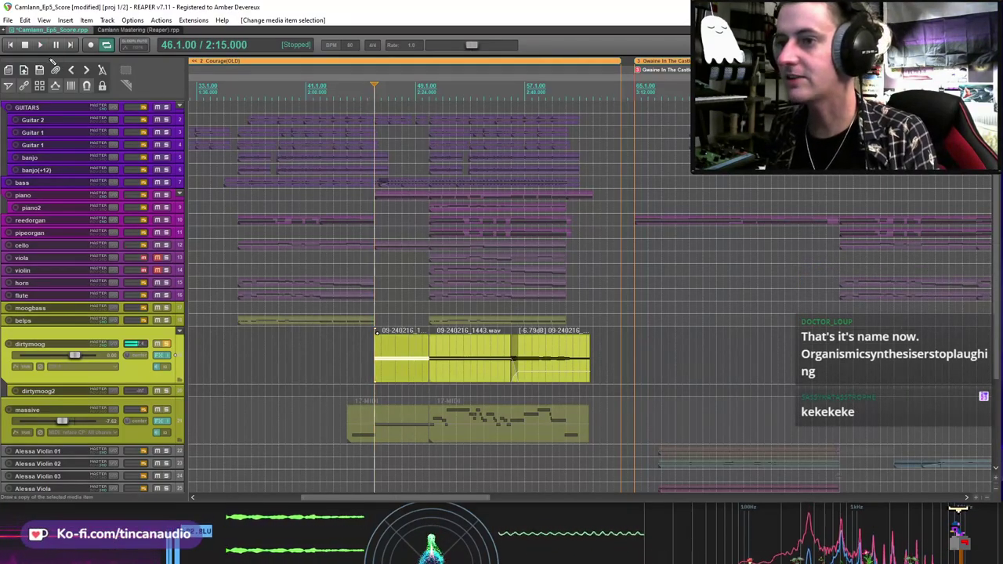
Step: Open the LyraExperiments project alongside the score, using a new project tab
{"action": "left_click", "coordinate": [8, 20]}
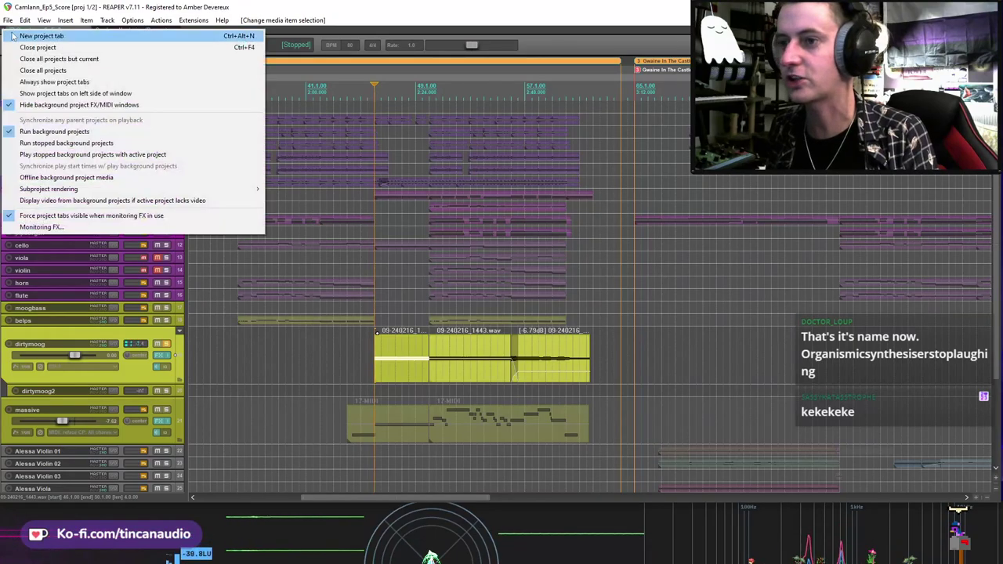
{"action": "left_click", "coordinate": [39, 35]}
{"action": "left_click", "coordinate": [7, 20]}
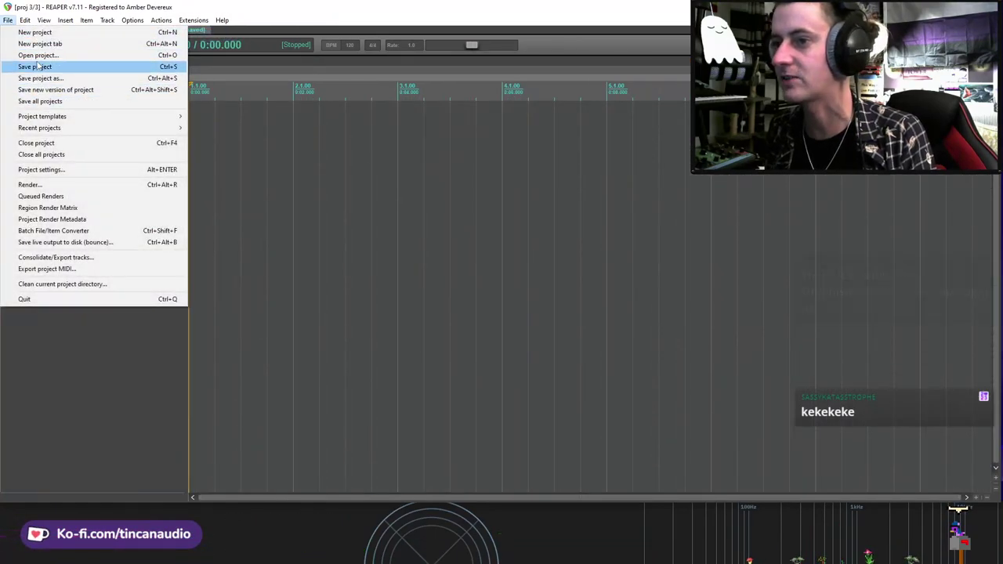
{"action": "left_click", "coordinate": [37, 55]}
{"action": "key", "text": "Escape"}
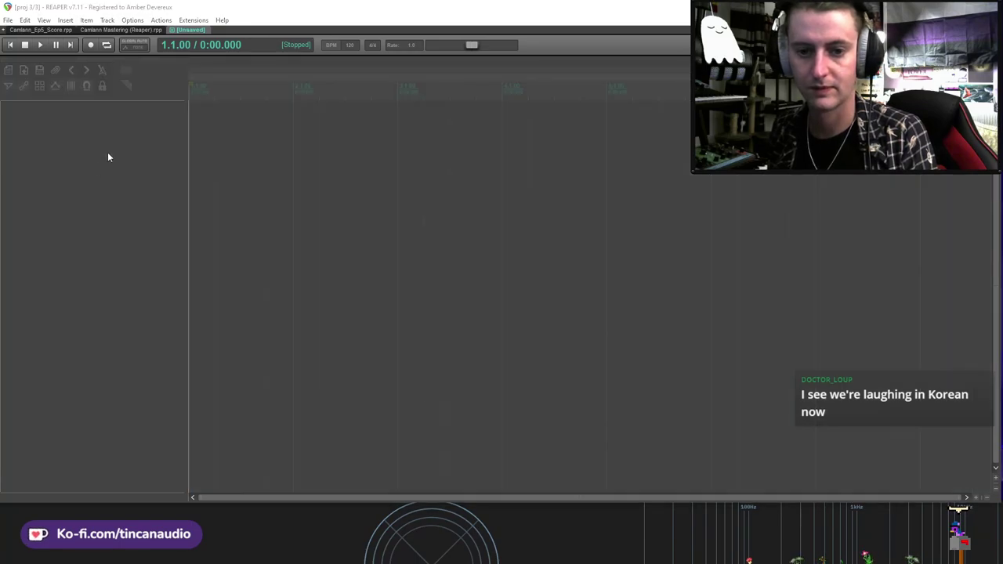
{"action": "scroll", "coordinate": [263, 184], "scroll_direction": "down", "scroll_amount": 4}
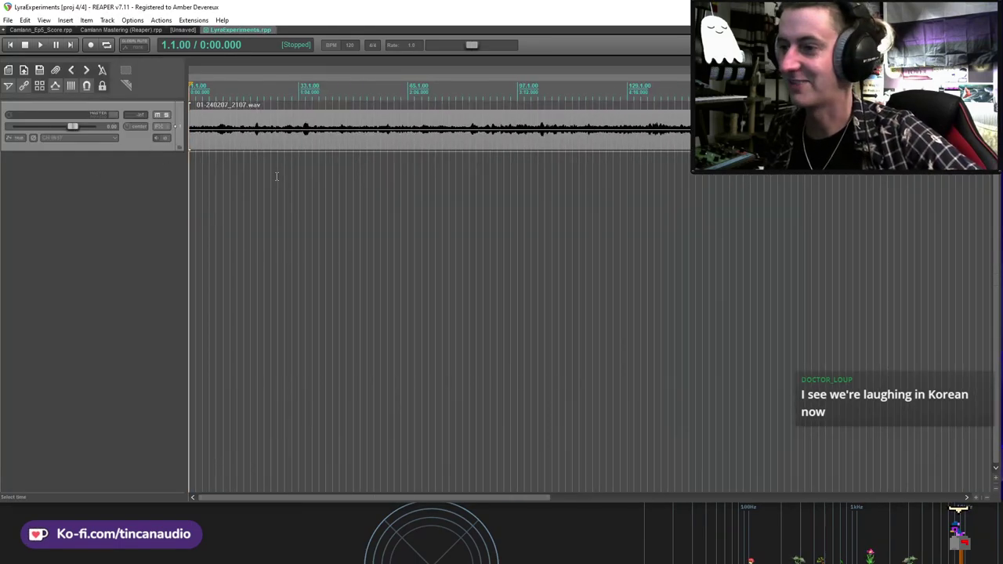
Step: Play the 01-240207_2107.wav recording from its start, enlarge its track and raise the track volume to 1.63 dB
{"action": "left_click", "coordinate": [191, 139]}
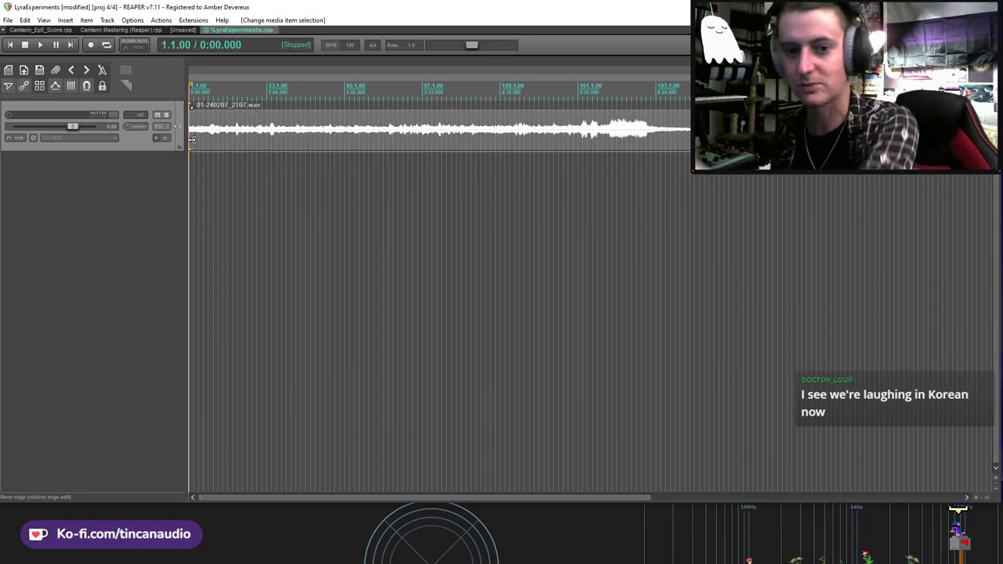
{"action": "key", "text": "space"}
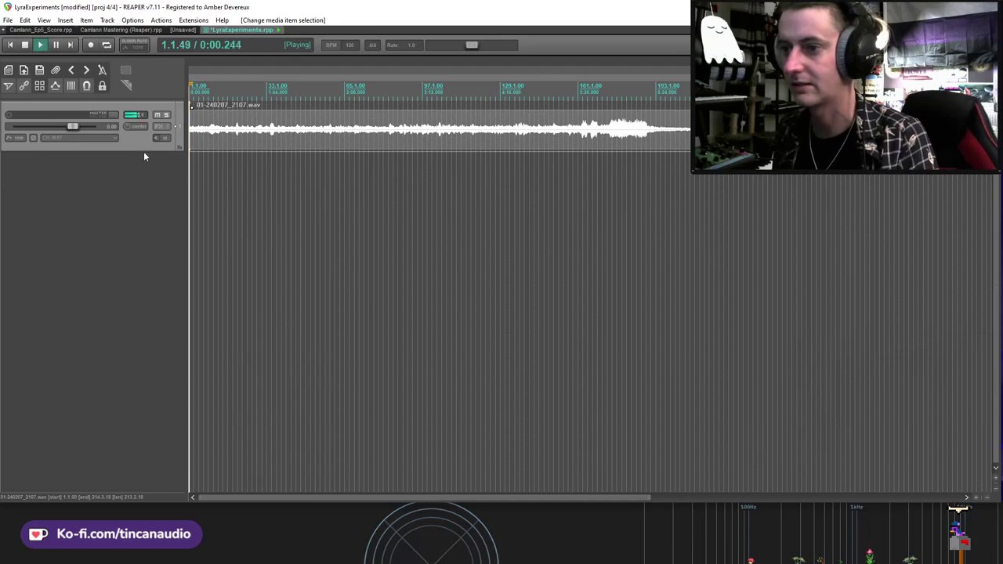
{"action": "left_click_drag", "start_coordinate": [142, 150], "coordinate": [151, 212]}
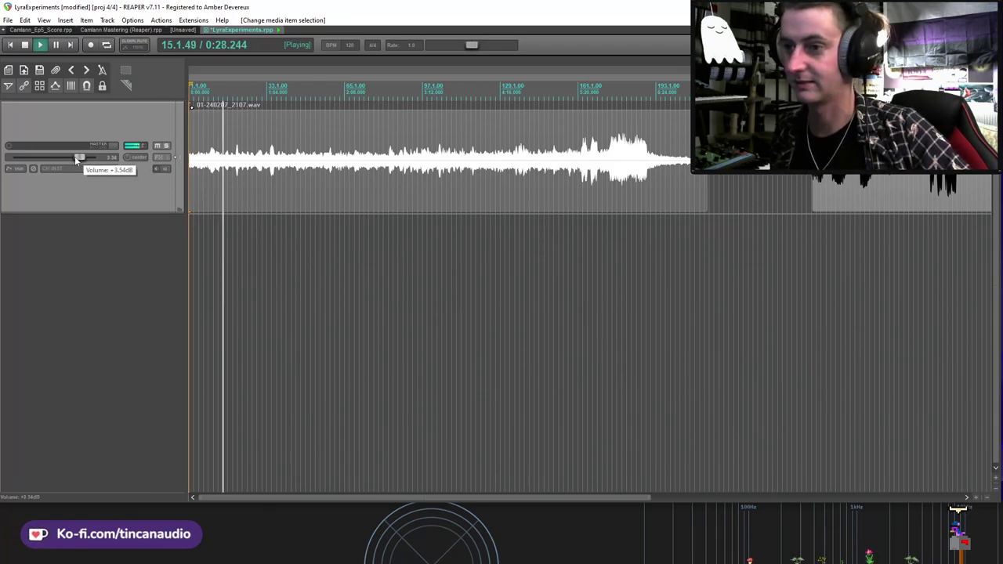
{"action": "scroll", "coordinate": [74, 156], "scroll_direction": "up", "scroll_amount": 3}
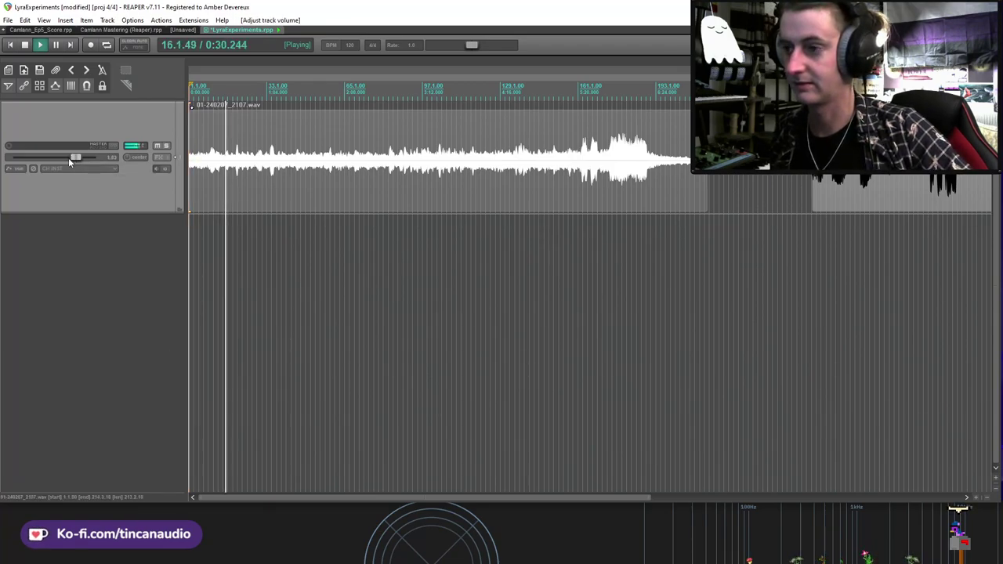
Step: Audition later passages of the Lyra recording from about 2:45 and 4:40, and stop playback
{"action": "left_click", "coordinate": [388, 172]}
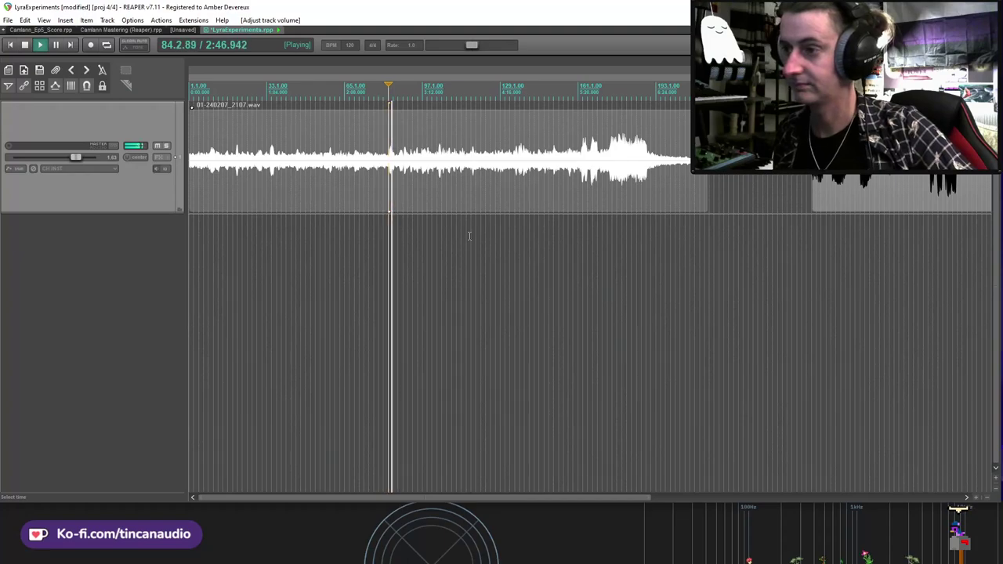
{"action": "left_click", "coordinate": [515, 179]}
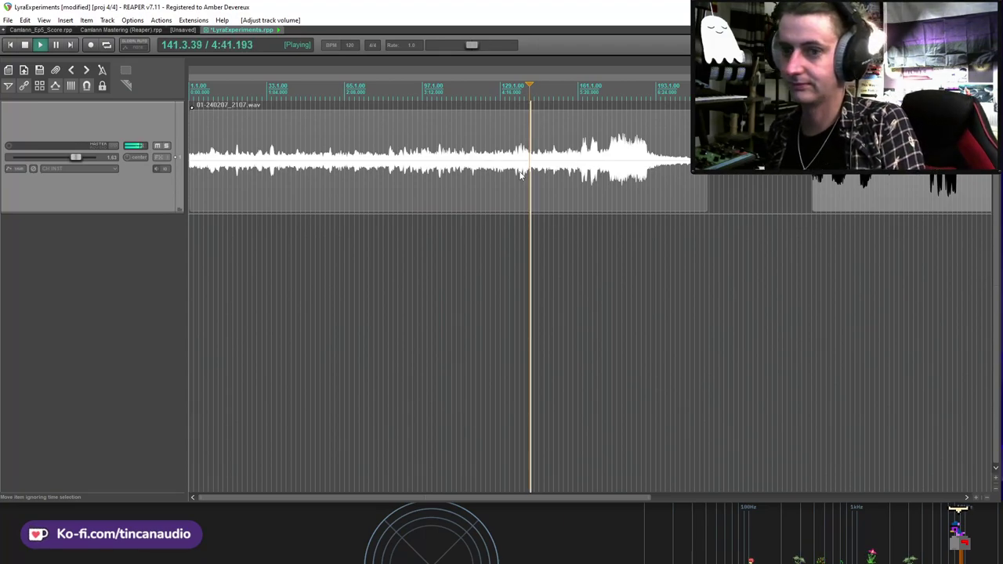
{"action": "key", "text": "space"}
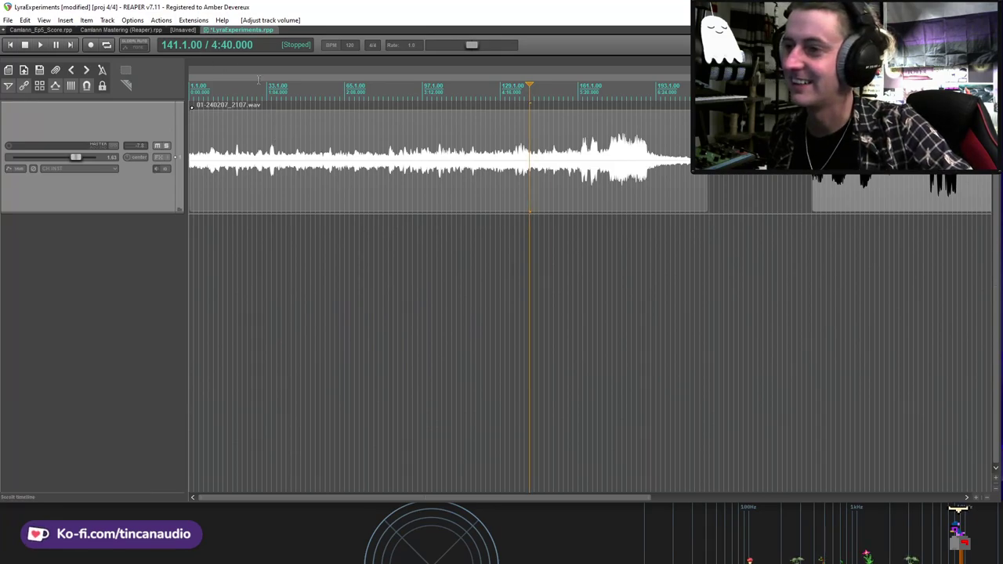
Step: Close LyraExperiments without saving, close the empty unsaved project and return to the Camlann_Ep5_Score project
{"action": "left_click", "coordinate": [335, 157]}
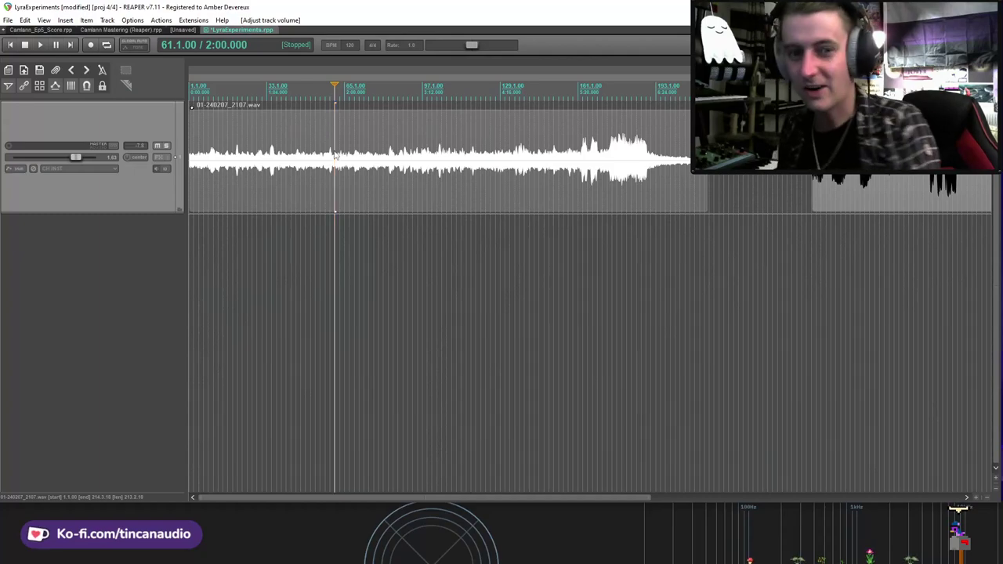
{"action": "middle_click", "coordinate": [209, 30]}
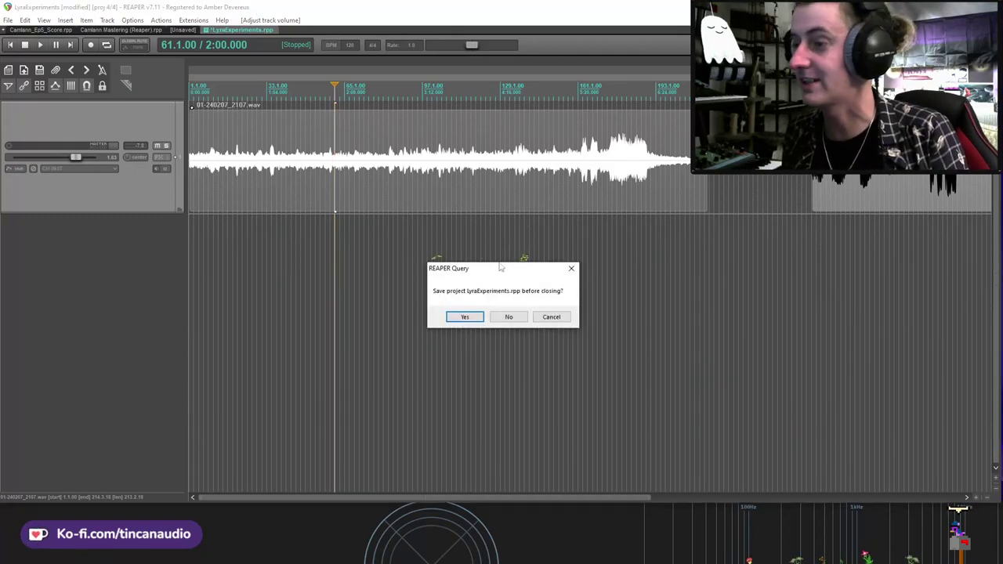
{"action": "left_click", "coordinate": [509, 317]}
{"action": "middle_click", "coordinate": [174, 31]}
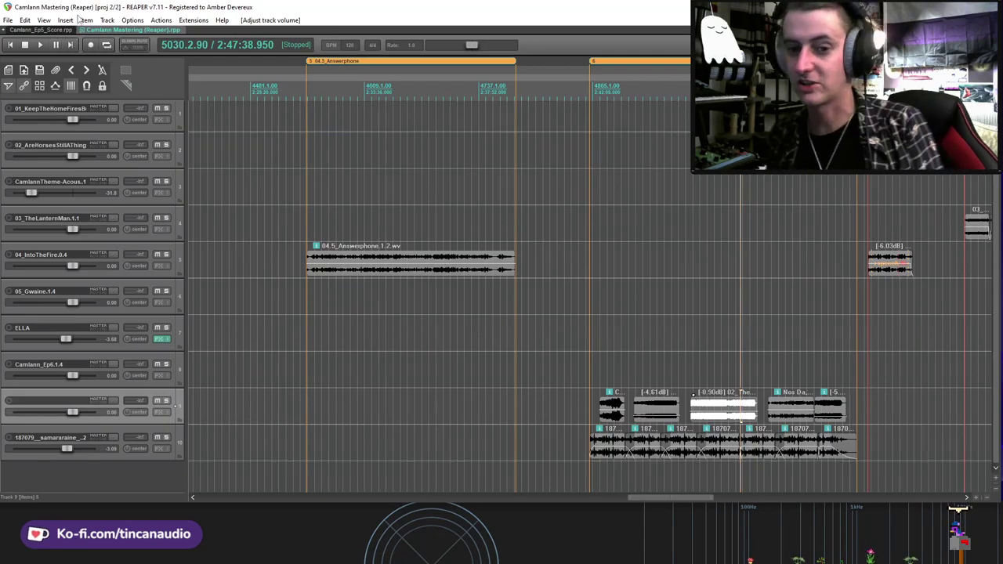
{"action": "left_click", "coordinate": [52, 30]}
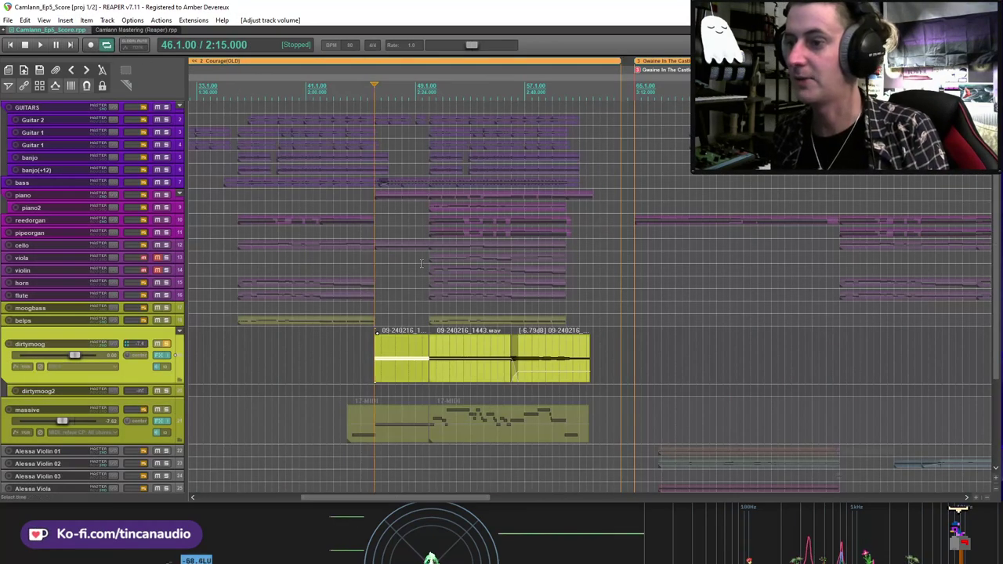
Step: Save the project, audition the soloed dirtymoog track from 50.1.00, stop playback and return the cursor to that point
{"action": "left_click", "coordinate": [390, 360]}
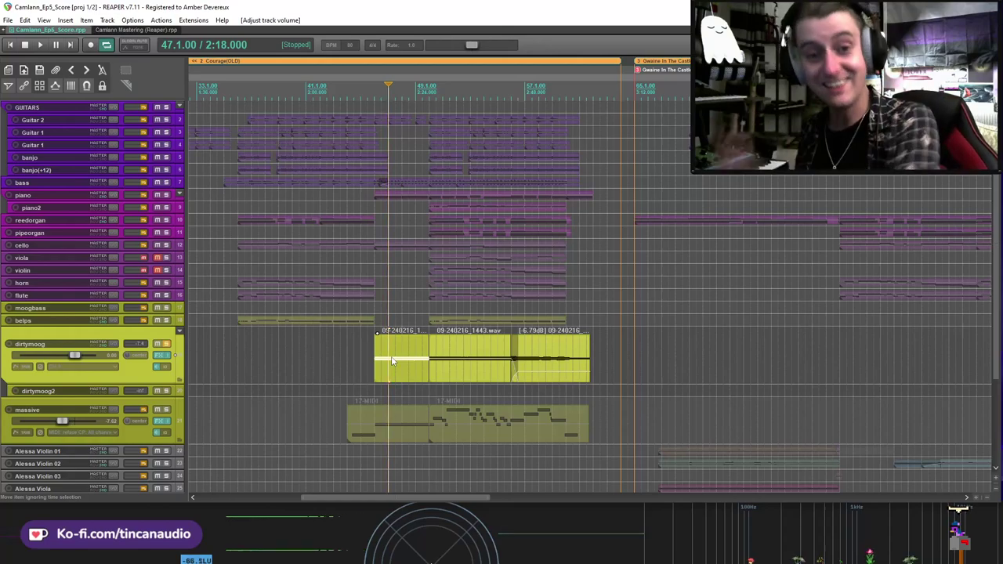
{"action": "left_click", "coordinate": [433, 369]}
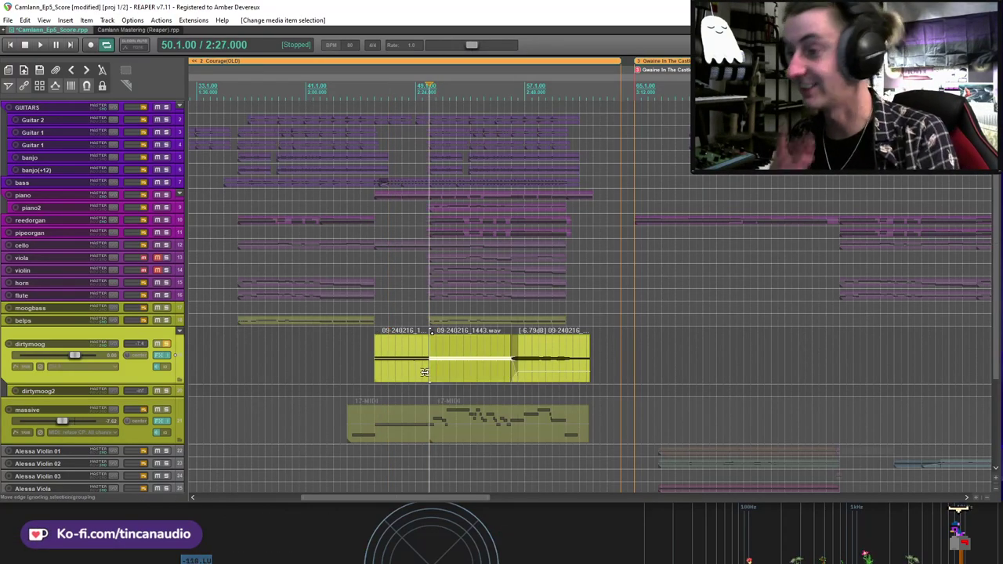
{"action": "key", "text": "ctrl+s"}
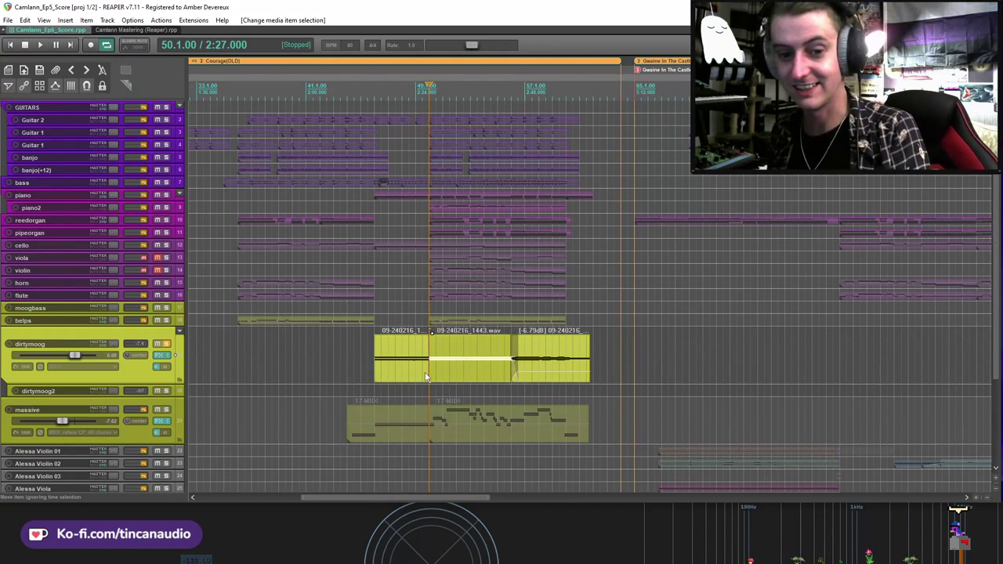
{"action": "key", "text": "space"}
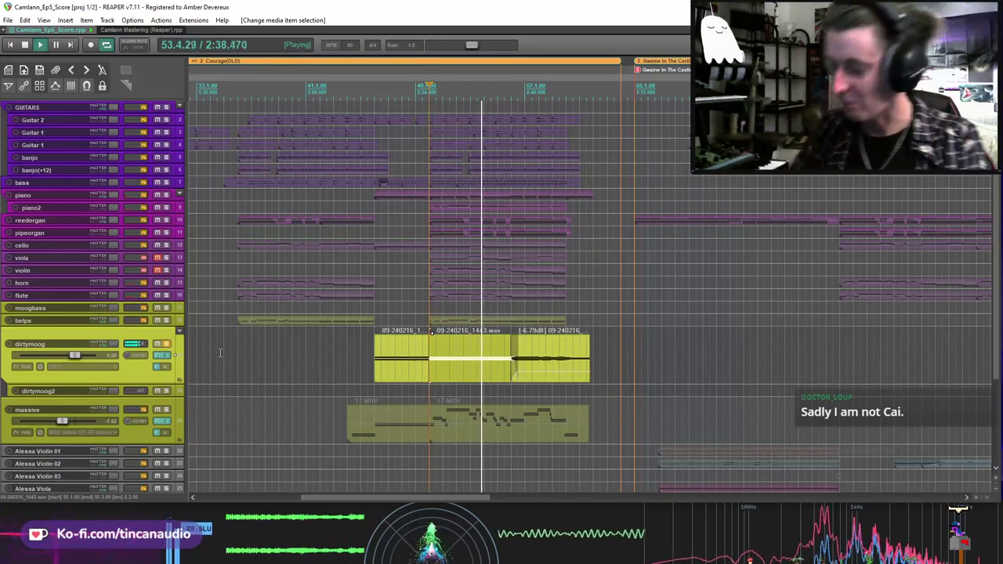
{"action": "left_click", "coordinate": [468, 363]}
{"action": "key", "text": "space"}
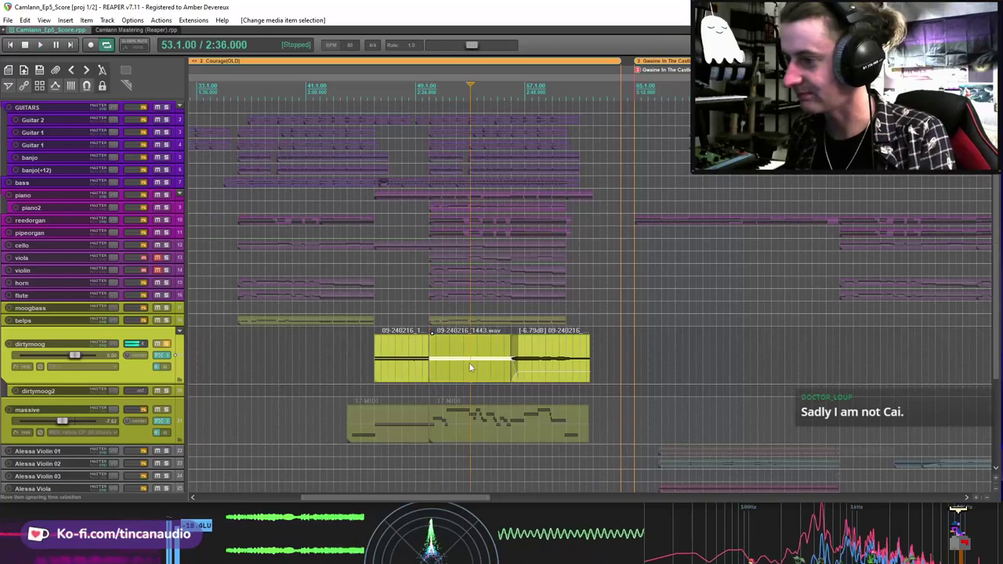
{"action": "left_click", "coordinate": [430, 360]}
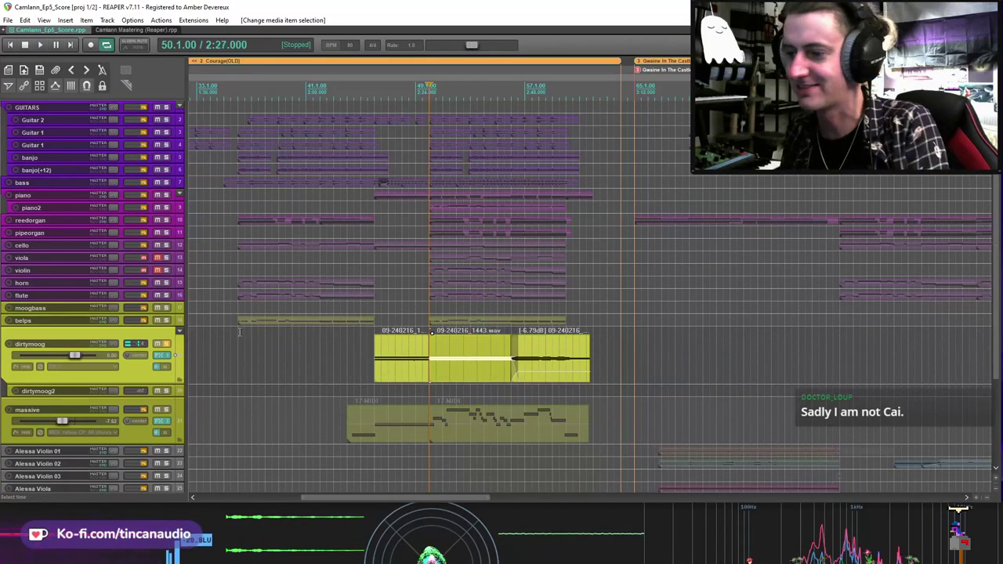
Step: Unsolo dirtymoog, select the piano track's item that starts at 50.1.00 and save the project
{"action": "left_click", "coordinate": [166, 343]}
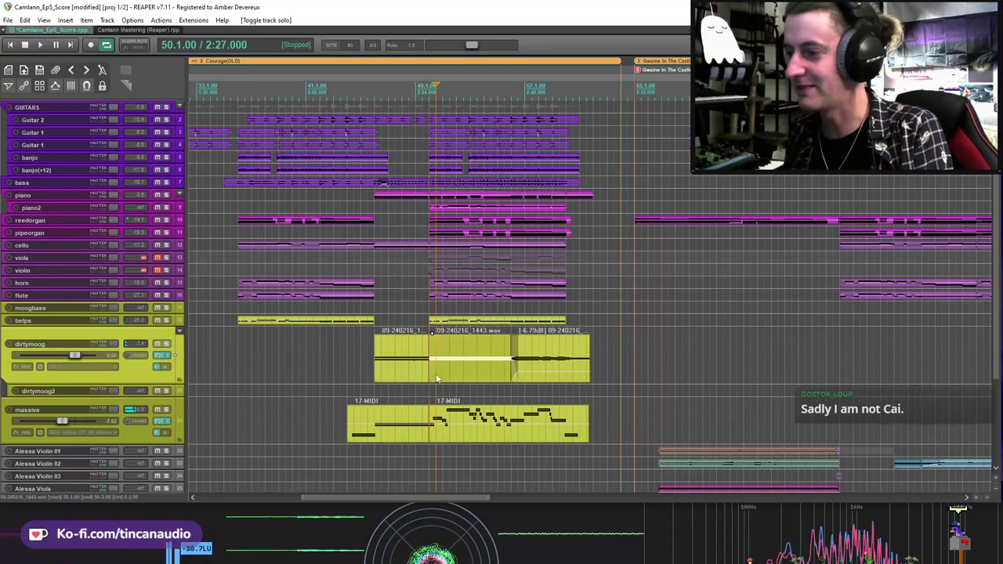
{"action": "key", "text": "ctrl+s"}
{"action": "left_click", "coordinate": [436, 385]}
{"action": "left_click", "coordinate": [431, 197]}
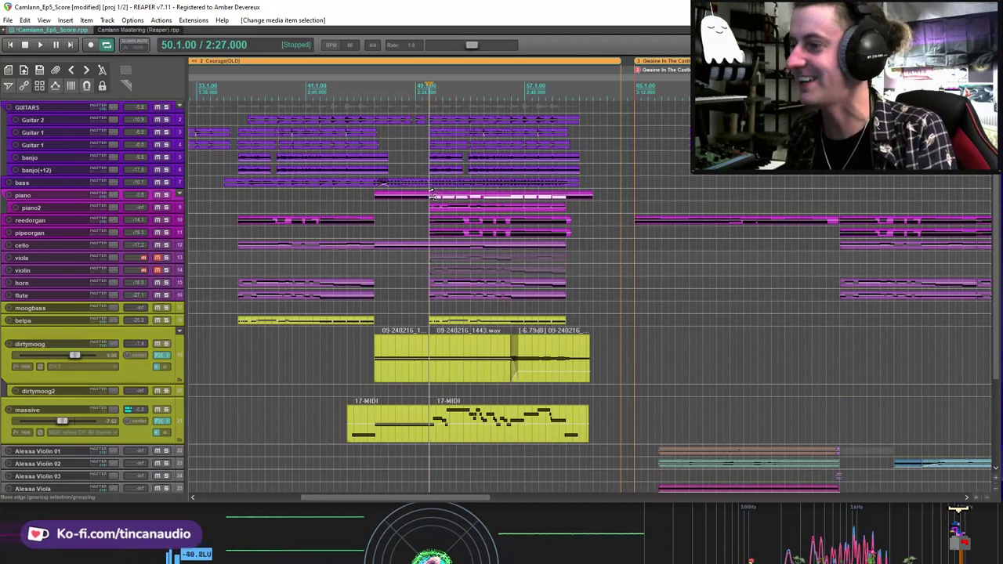
{"action": "key", "text": "ctrl+s"}
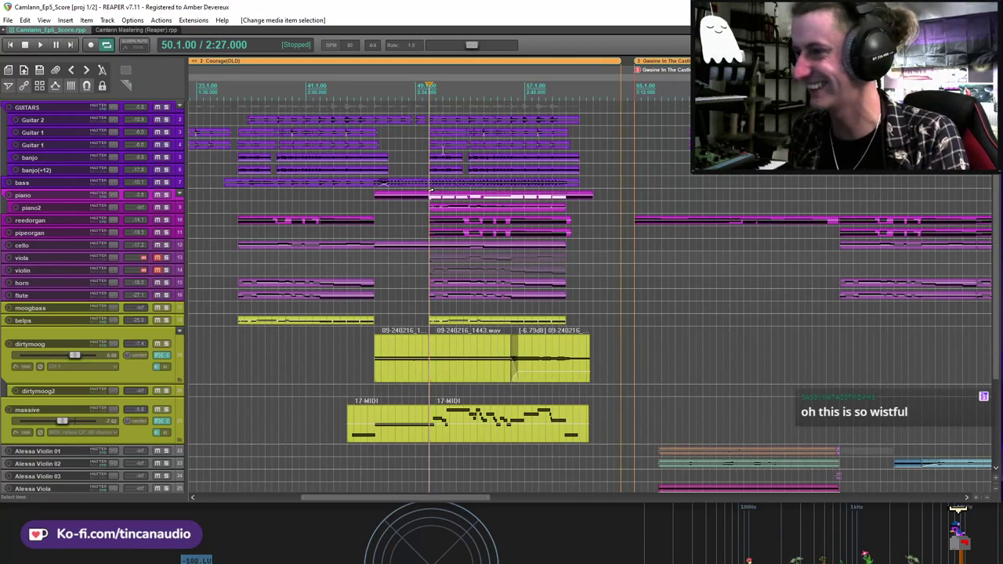
Step: Survey how the tracks are arranged across the score's cues and place the edit cursor at 49.4.00 in Courage
{"action": "left_click", "coordinate": [433, 156]}
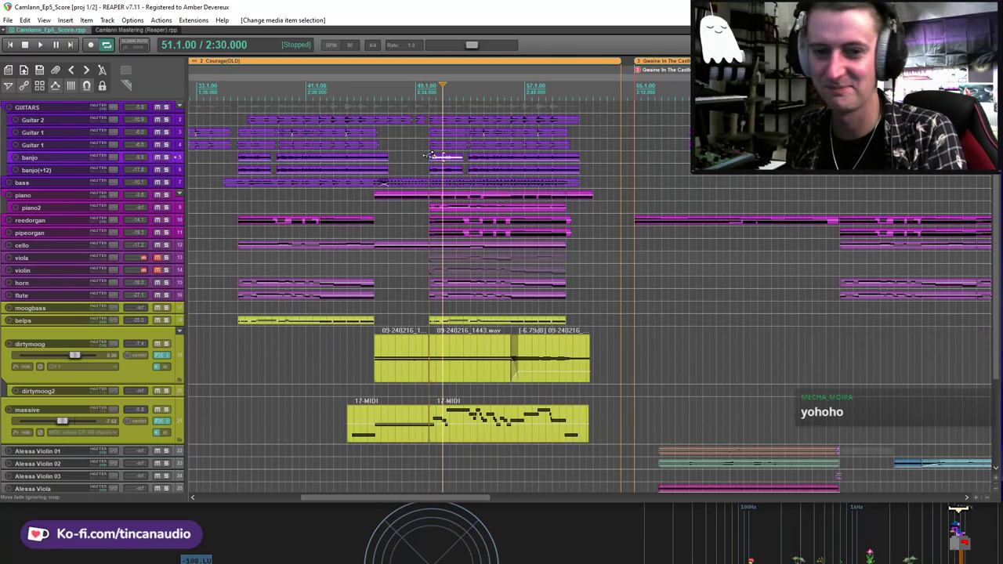
{"action": "left_click", "coordinate": [429, 156]}
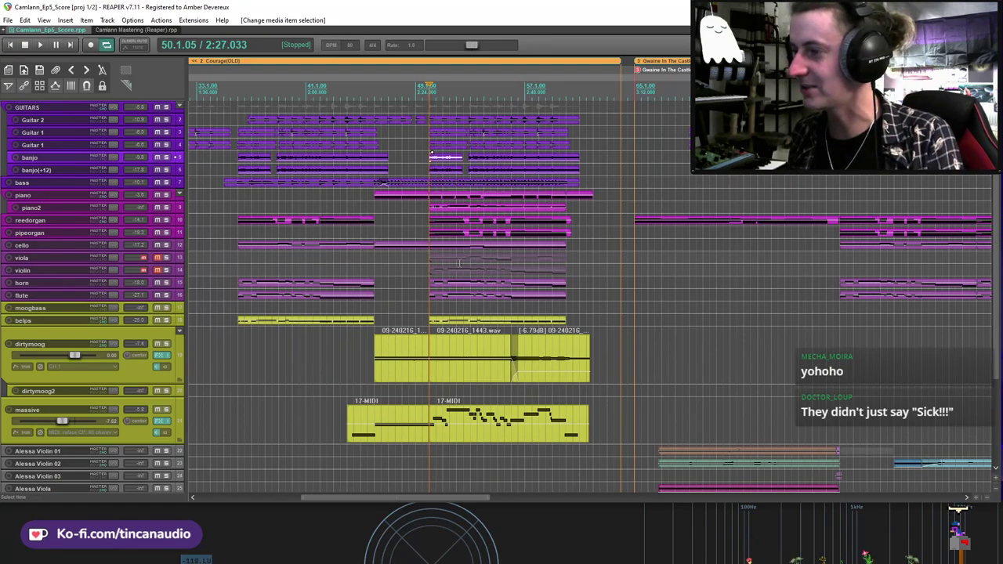
{"action": "scroll", "coordinate": [460, 250], "scroll_direction": "down", "scroll_amount": 2}
{"action": "scroll", "coordinate": [460, 257], "scroll_direction": "up", "scroll_amount": 1}
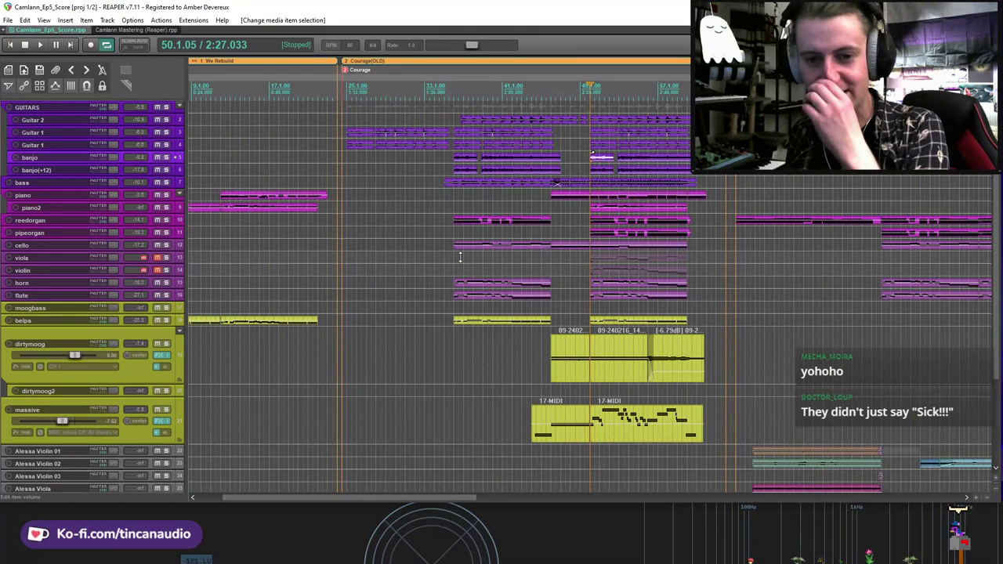
{"action": "scroll", "coordinate": [581, 294], "scroll_direction": "down", "scroll_amount": 1}
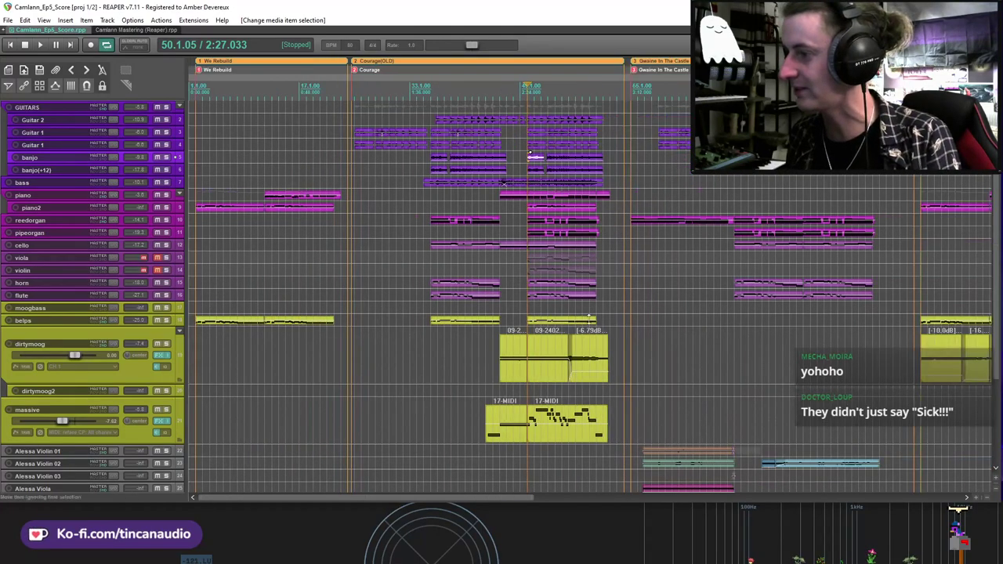
{"action": "scroll", "coordinate": [582, 295], "scroll_direction": "up", "scroll_amount": 1}
{"action": "left_click", "coordinate": [587, 345]}
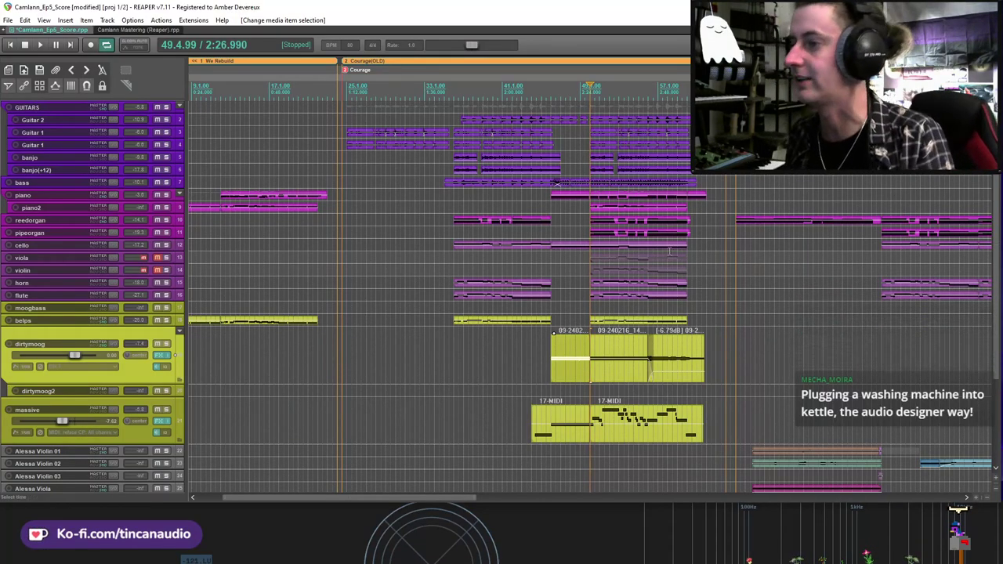
{"action": "scroll", "coordinate": [593, 234], "scroll_direction": "down", "scroll_amount": 5}
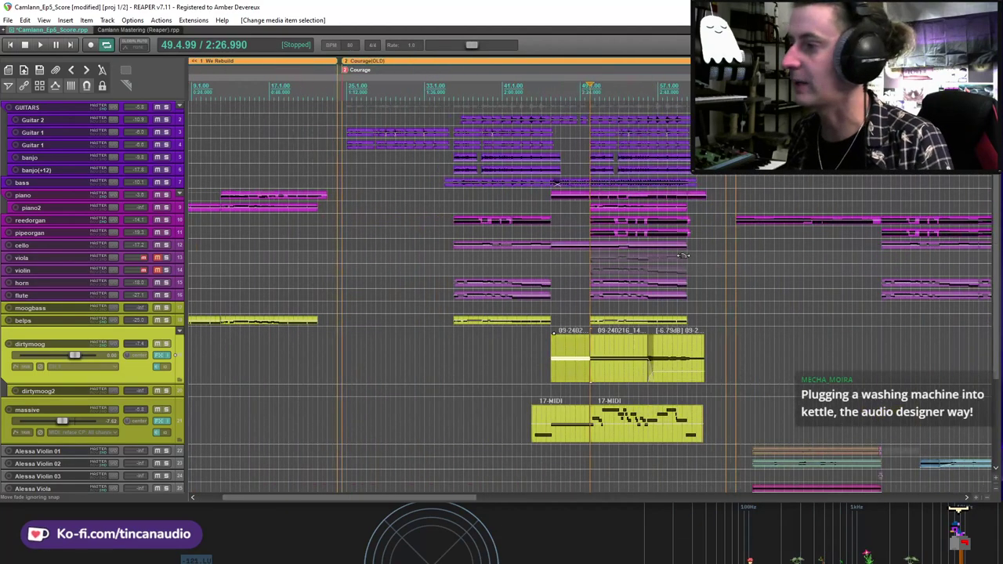
{"action": "scroll", "coordinate": [683, 255], "scroll_direction": "down", "scroll_amount": 4}
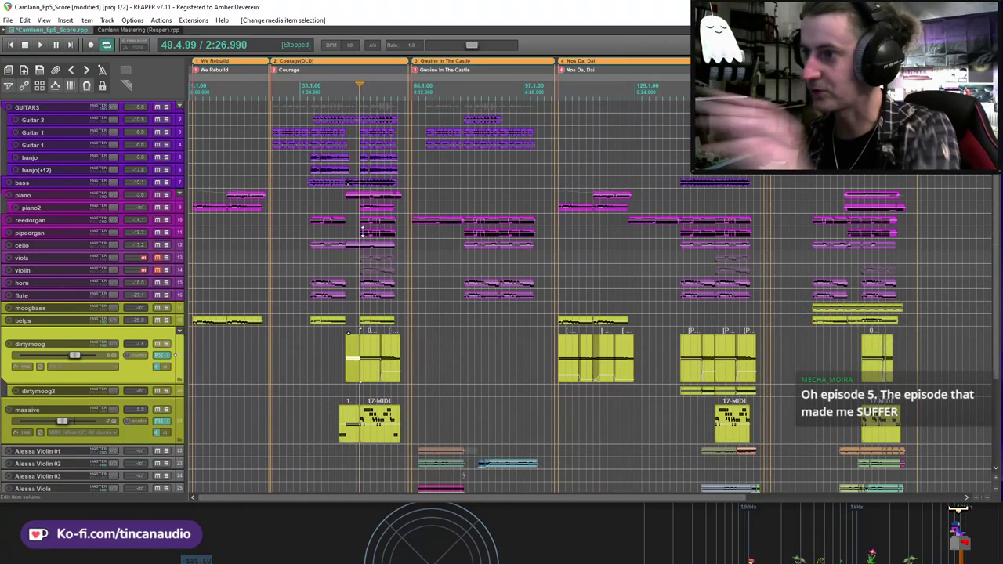
{"action": "scroll", "coordinate": [382, 236], "scroll_direction": "up", "scroll_amount": 5}
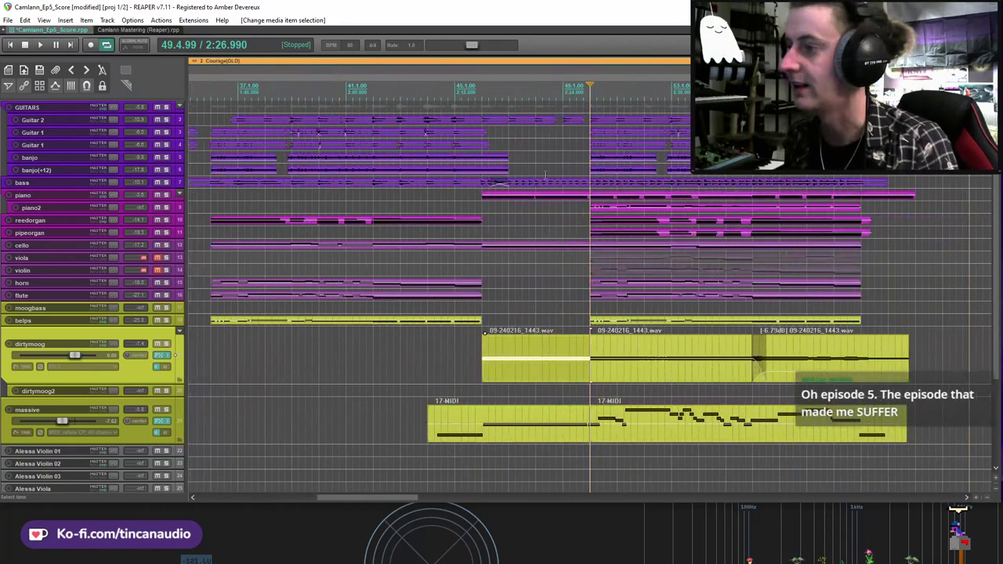
{"action": "left_click", "coordinate": [585, 159]}
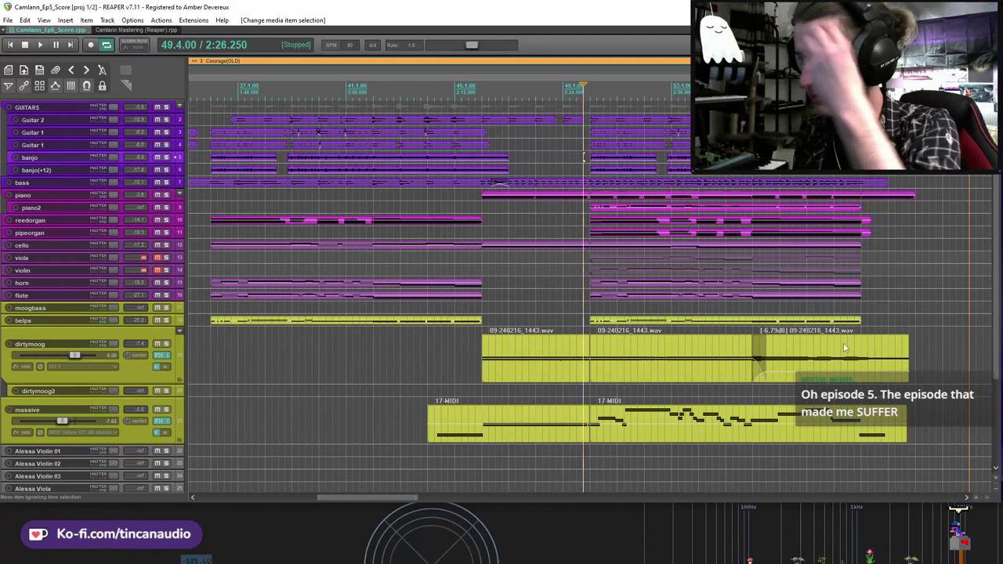
Step: Solo and enlarge the pipeorgan track, and audition it from 49.4.00
{"action": "left_click", "coordinate": [165, 234]}
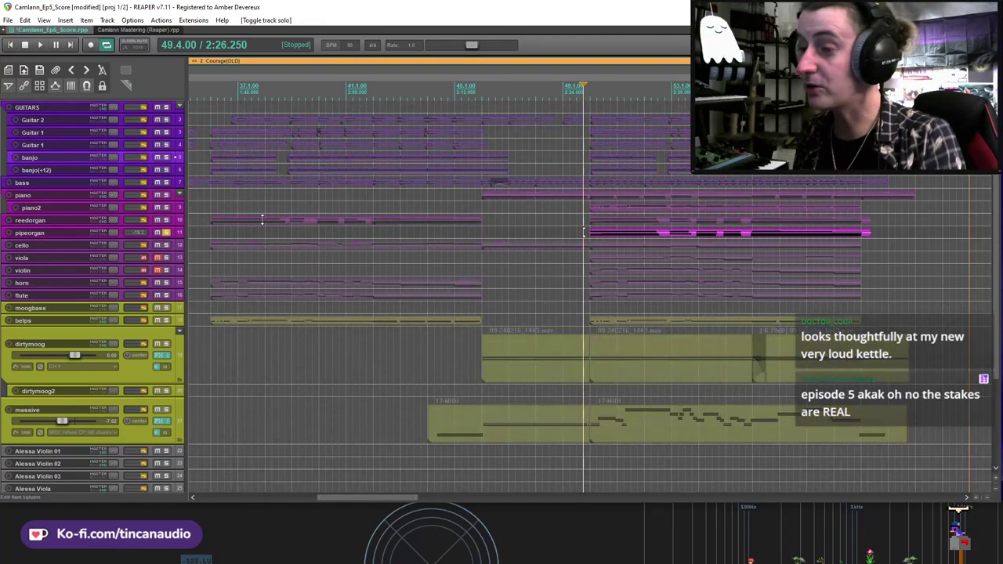
{"action": "left_click", "coordinate": [168, 233]}
{"action": "key", "text": "space"}
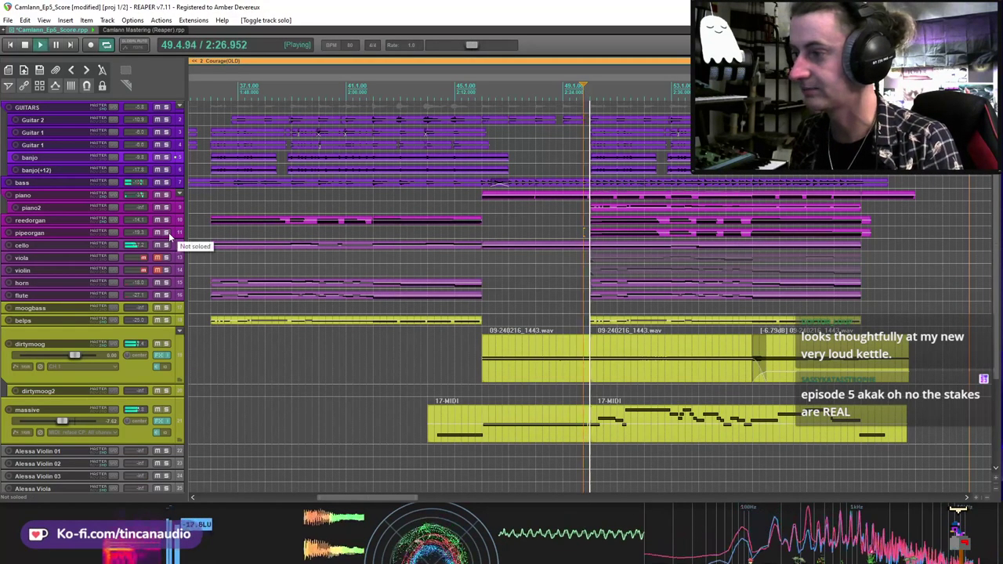
{"action": "left_click", "coordinate": [167, 233]}
{"action": "left_click", "coordinate": [145, 234]}
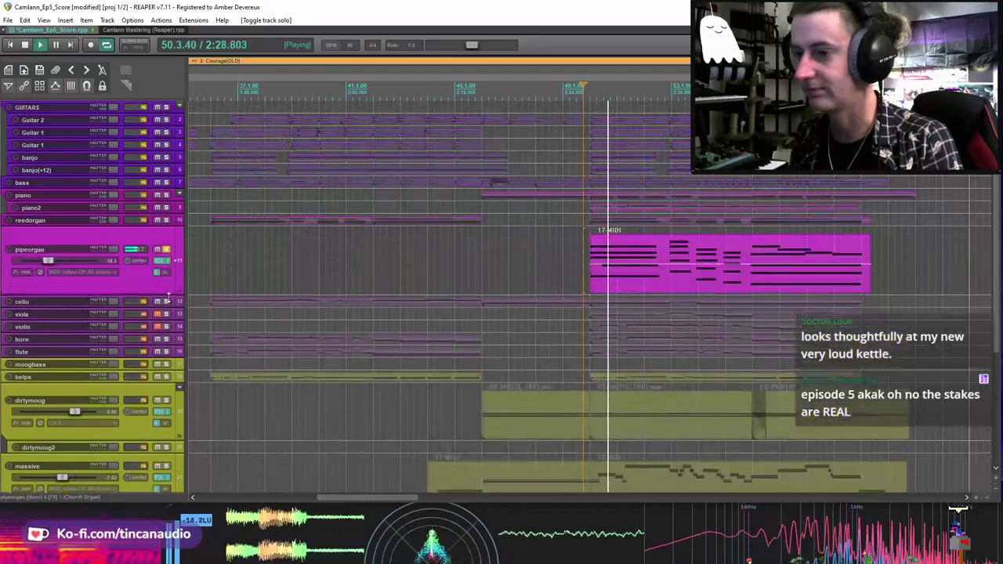
{"action": "key", "text": "space"}
Step: View the pipeorgan track's Church Organ instrument and replay the soloed part
{"action": "left_click", "coordinate": [158, 266]}
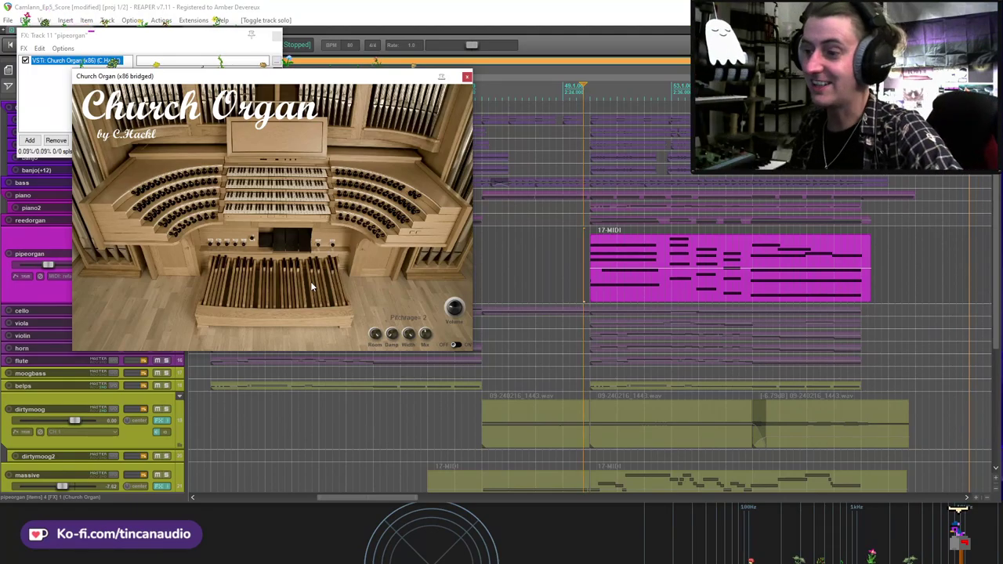
{"action": "left_click", "coordinate": [467, 76]}
{"action": "key", "text": "space"}
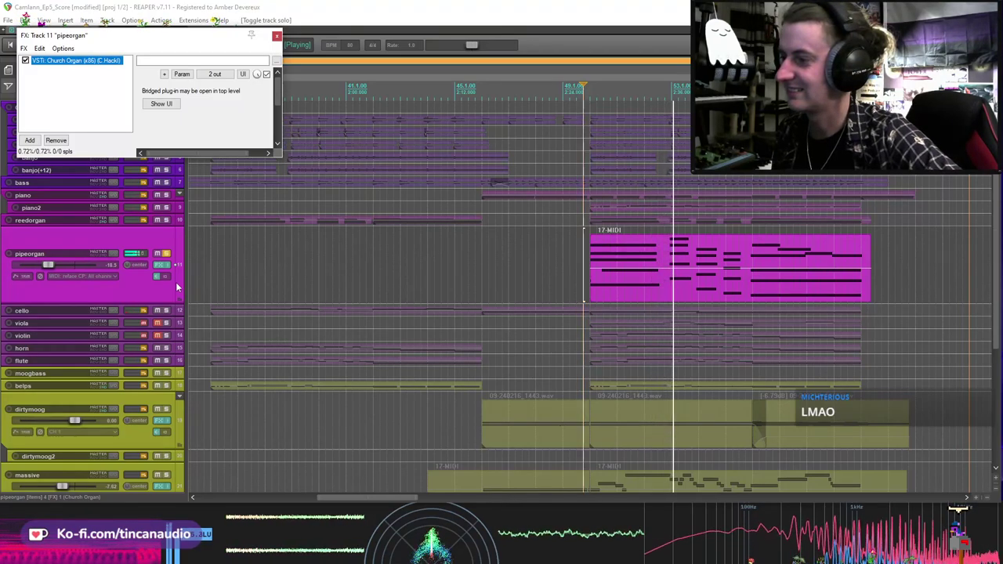
{"action": "key", "text": "space"}
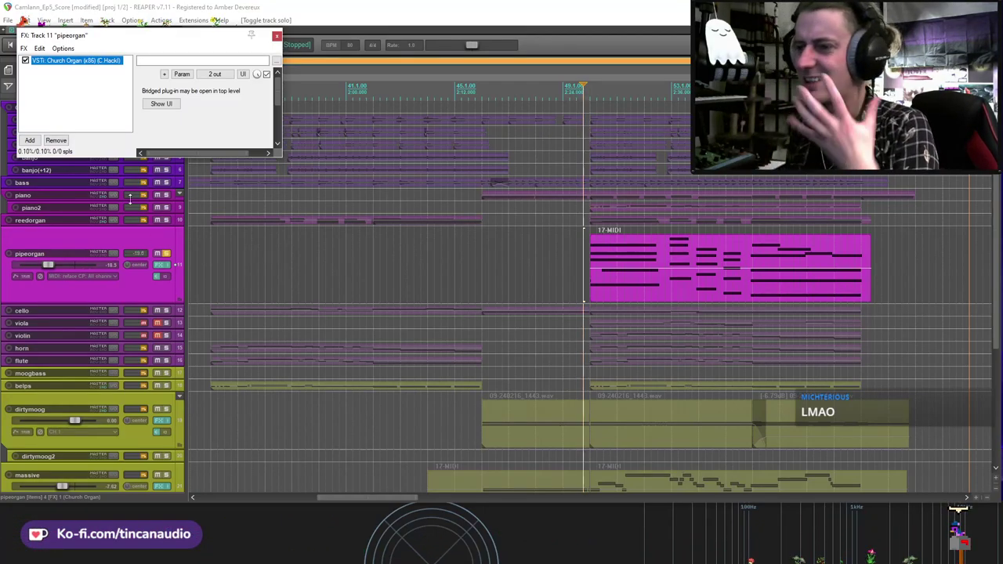
Step: Compare the pipe organ with Church Organ's built-in room effect on and off, playing from 50.1.00, and unsolo the track
{"action": "left_click", "coordinate": [164, 105]}
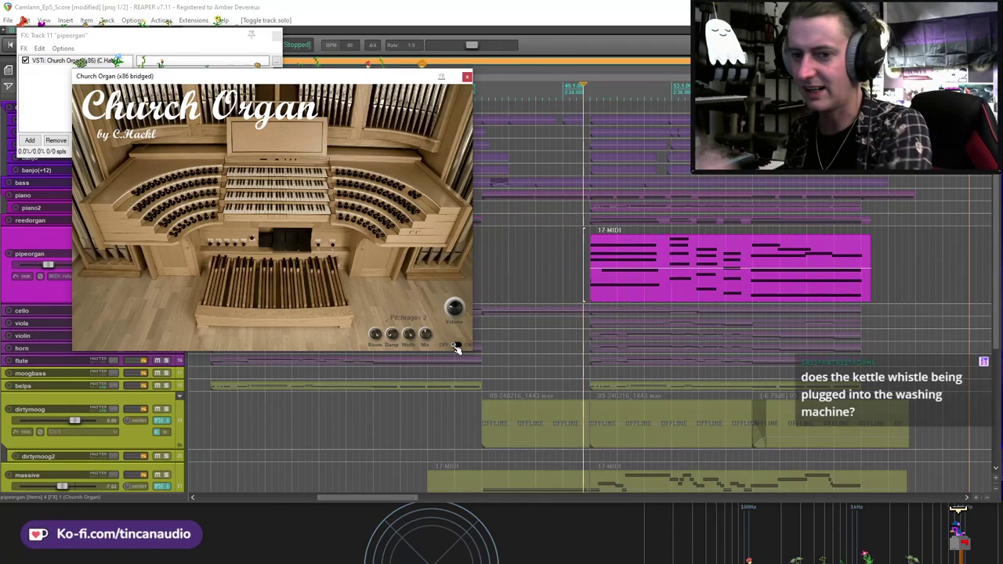
{"action": "left_click", "coordinate": [592, 286]}
{"action": "key", "text": "space"}
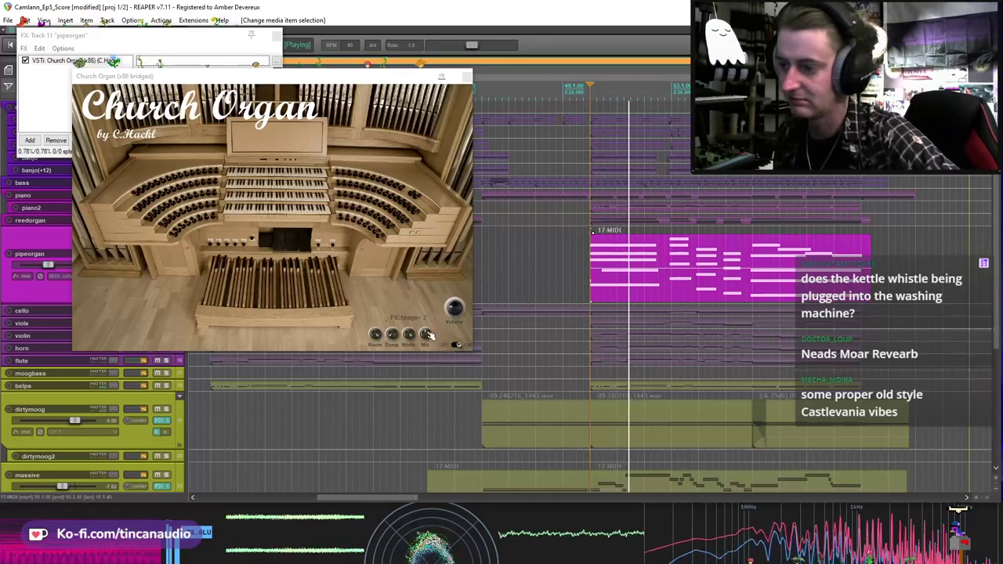
{"action": "left_click", "coordinate": [454, 346]}
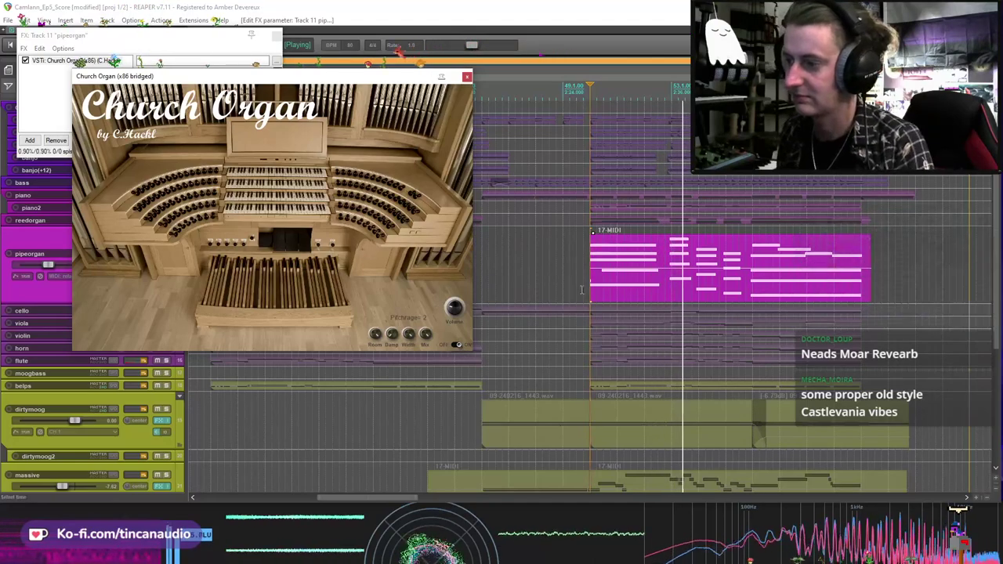
{"action": "key", "text": "space"}
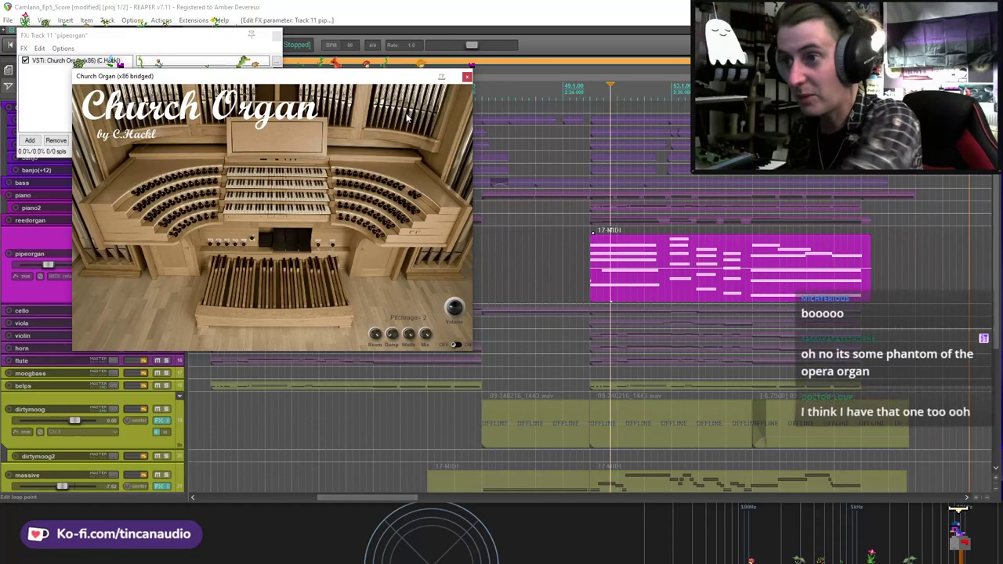
{"action": "left_click", "coordinate": [467, 77]}
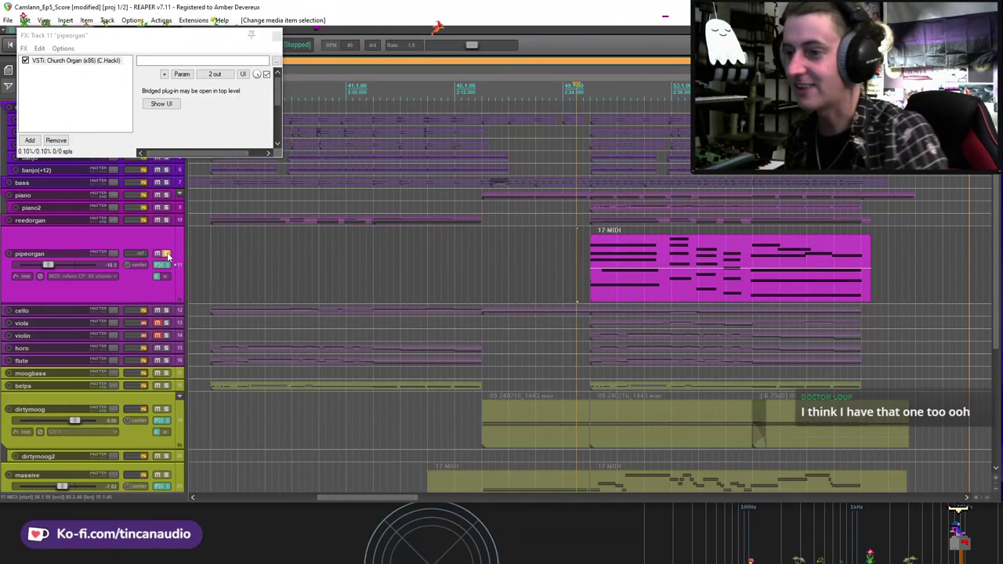
{"action": "left_click", "coordinate": [166, 254]}
{"action": "left_click", "coordinate": [157, 220]}
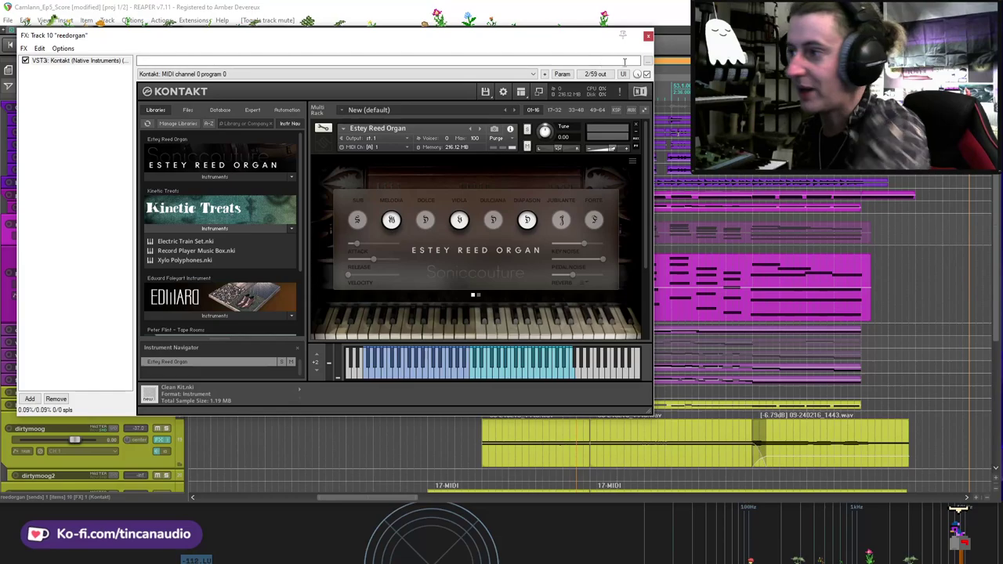
{"action": "left_click", "coordinate": [648, 36]}
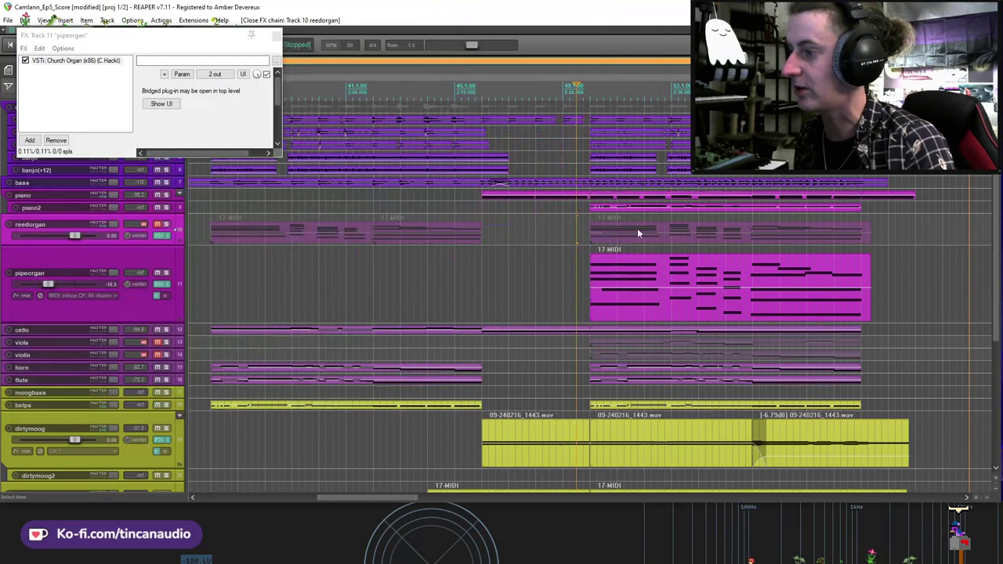
{"action": "left_click", "coordinate": [158, 236]}
Step: Solo the reedorgan track, play it from 50.1.00 and show its Estey Reed Organ instrument in Kontakt
{"action": "left_click", "coordinate": [165, 225]}
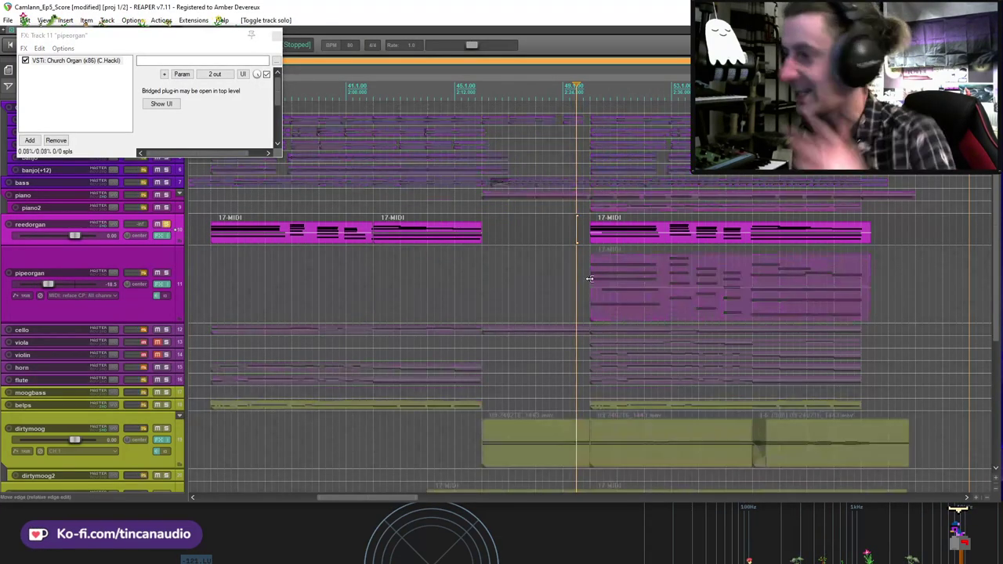
{"action": "left_click", "coordinate": [592, 234]}
{"action": "key", "text": "space"}
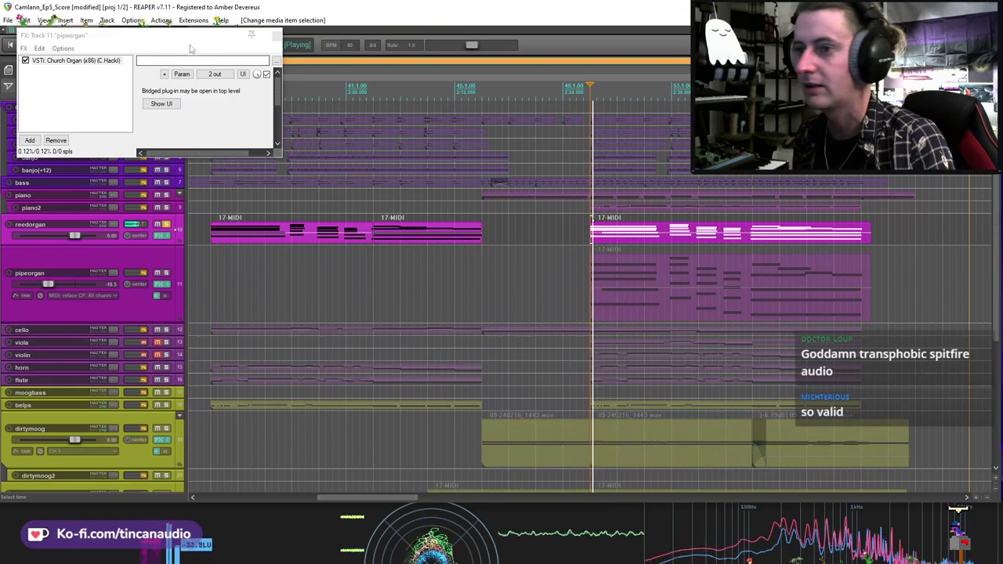
{"action": "left_click", "coordinate": [273, 34]}
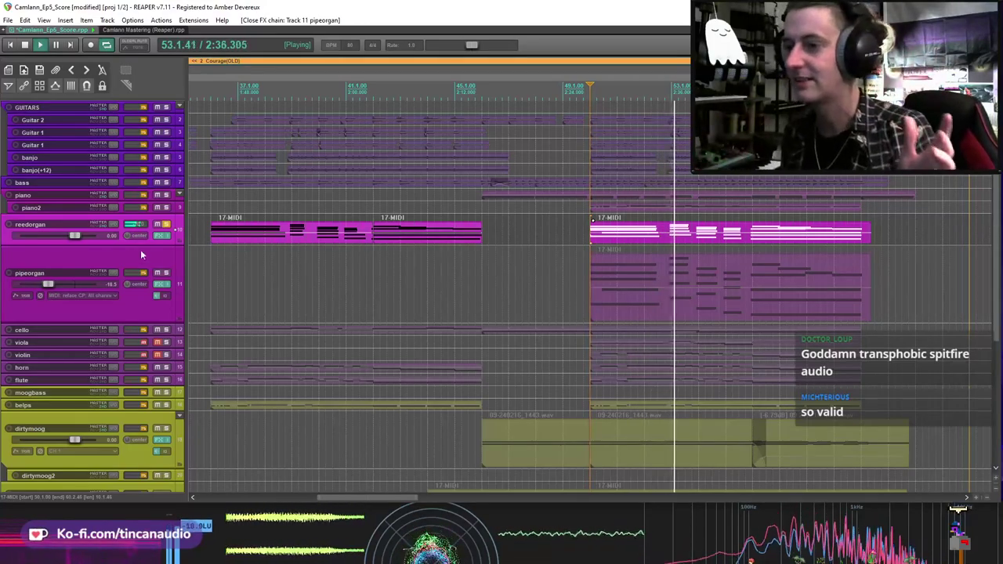
{"action": "left_click", "coordinate": [162, 235]}
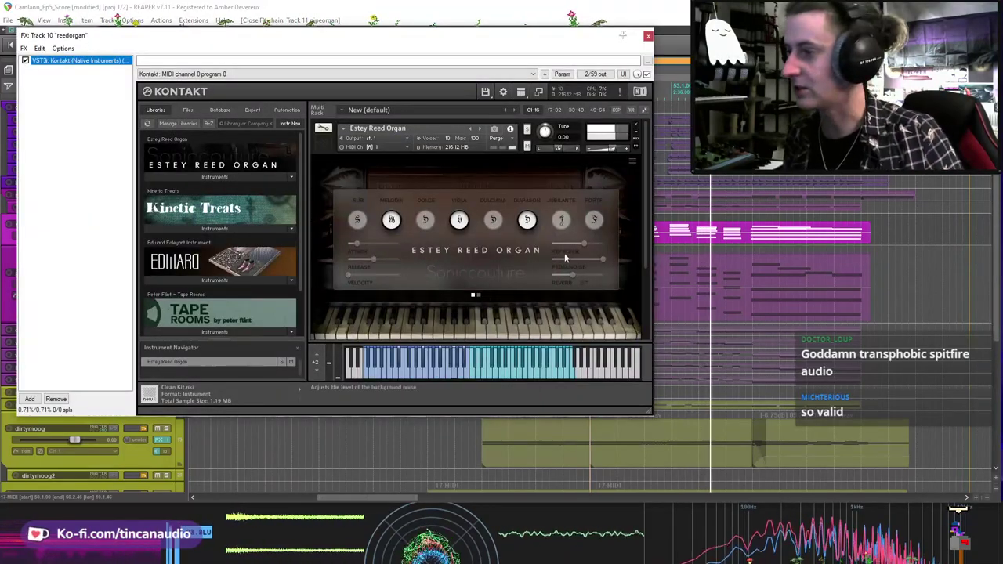
Step: Look over the general and filter control pages of the Estey Reed Organ during playback, close the instrument and stop
{"action": "left_click", "coordinate": [596, 221]}
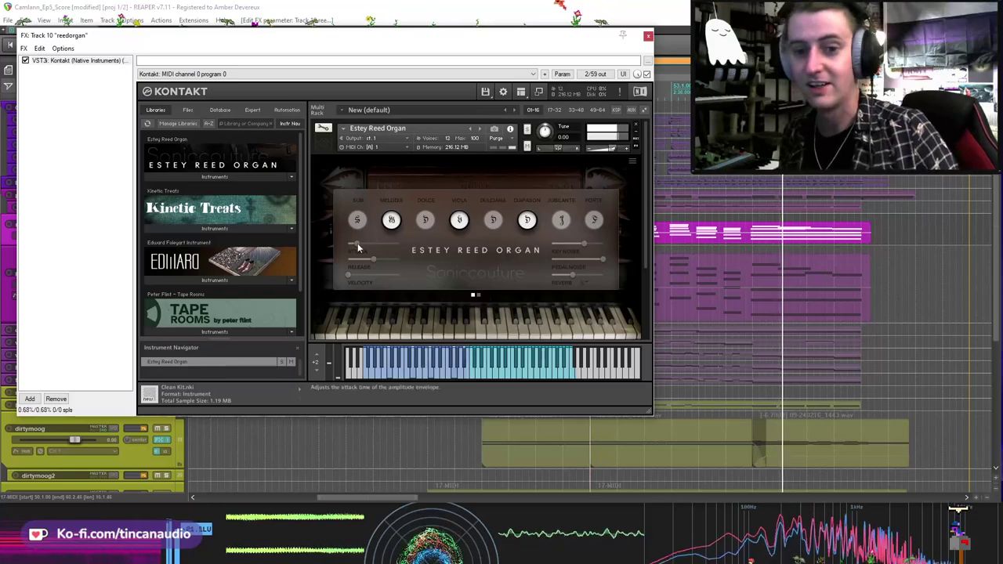
{"action": "left_click", "coordinate": [478, 295]}
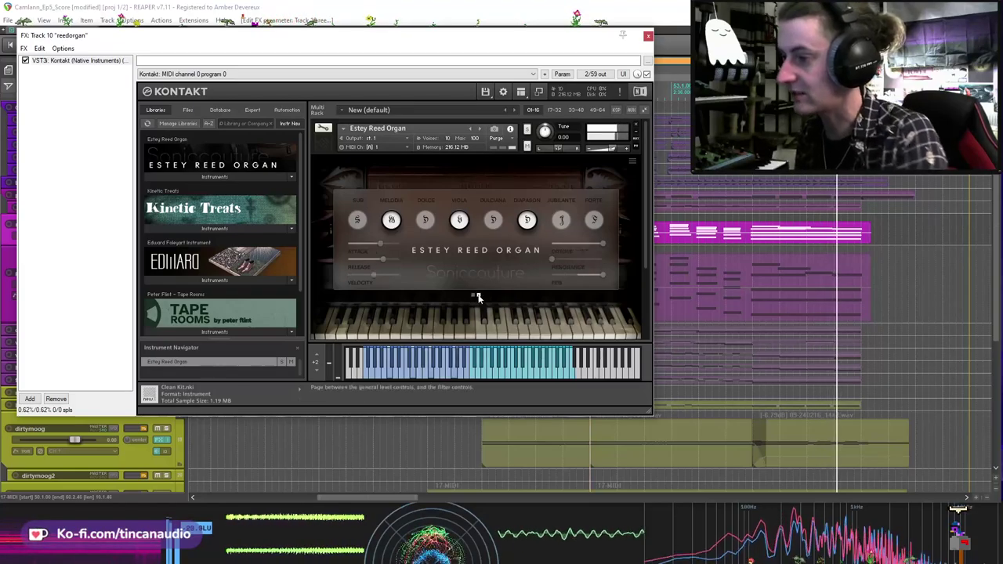
{"action": "left_click", "coordinate": [649, 36]}
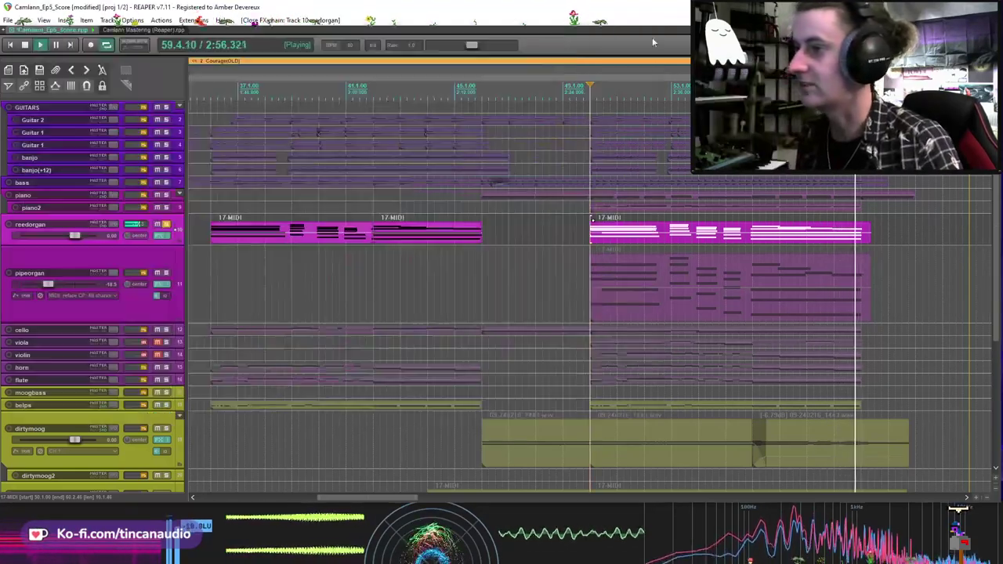
{"action": "key", "text": "space"}
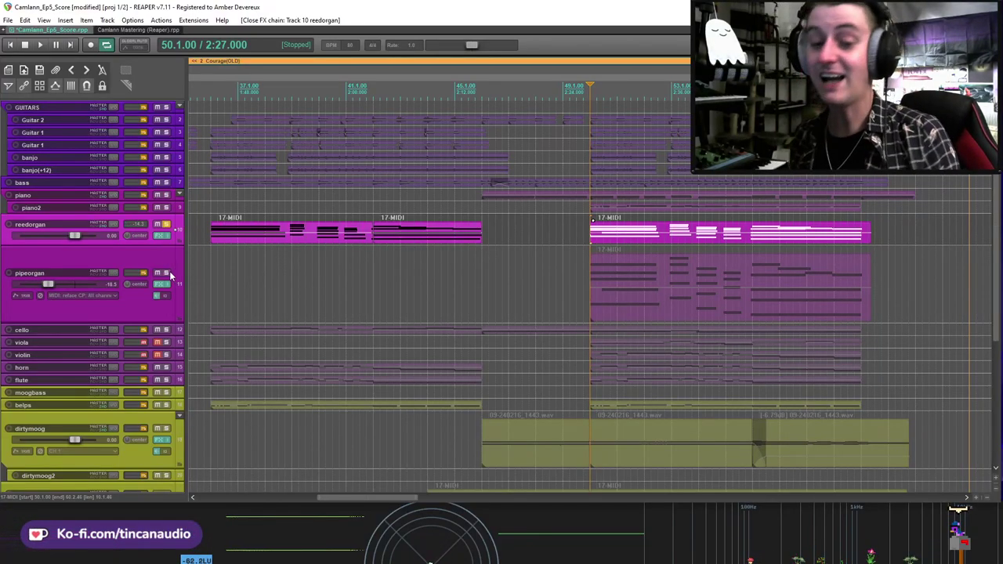
Step: Solo the pipeorgan track together with reedorgan and play both organs from 49.4.00
{"action": "left_click", "coordinate": [165, 273]}
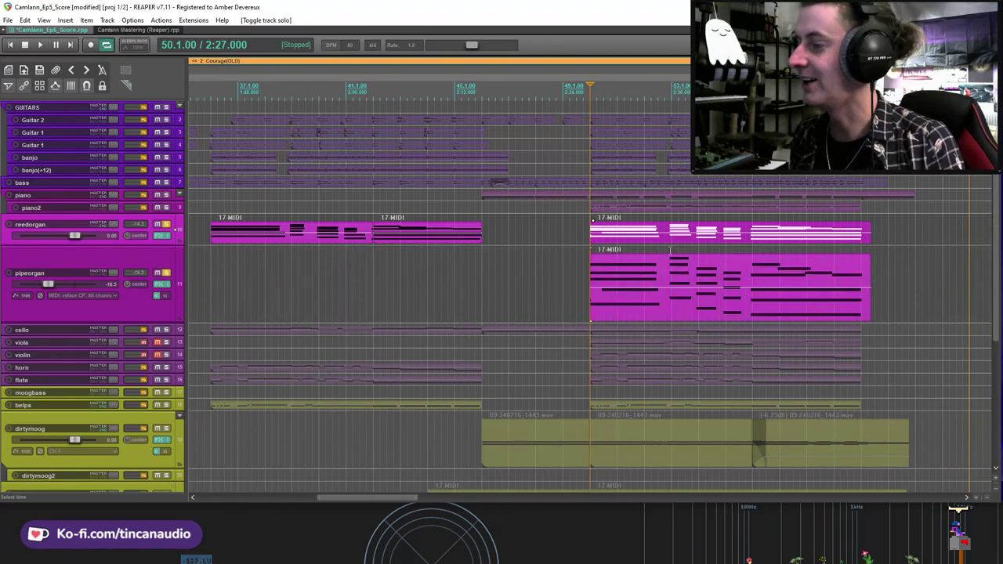
{"action": "left_click", "coordinate": [585, 259]}
{"action": "key", "text": "space"}
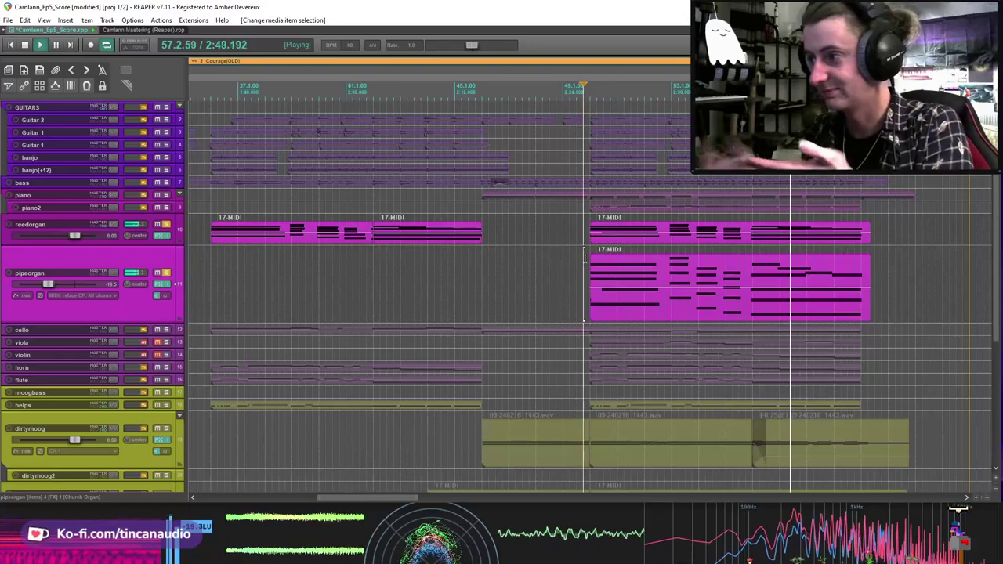
{"action": "key", "text": "space"}
Step: Add the bass, dirtymoog and massive tracks to the soloed organs during playback, and stop
{"action": "left_click", "coordinate": [166, 182]}
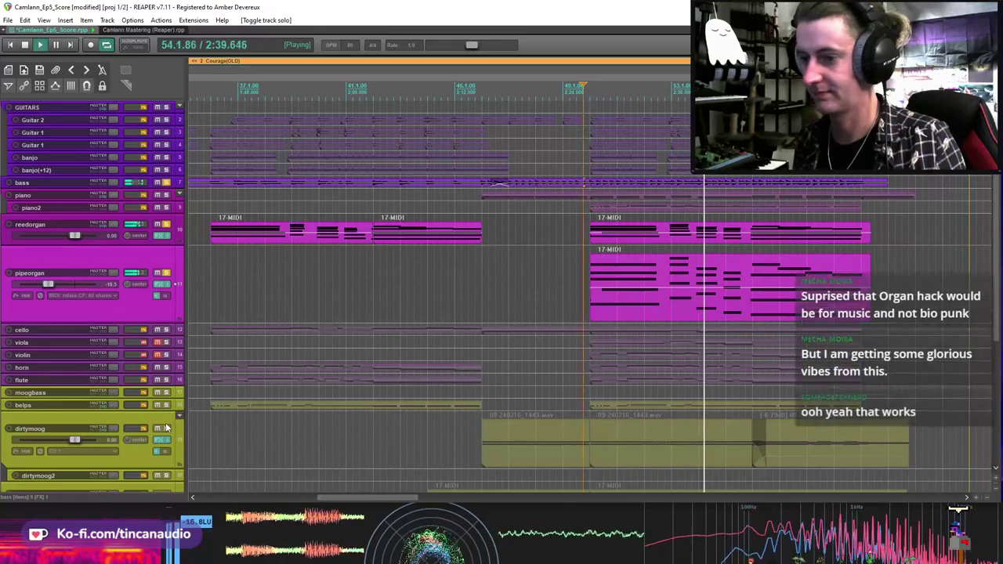
{"action": "key", "text": "ctrl+z"}
{"action": "scroll", "coordinate": [177, 391], "scroll_direction": "down", "scroll_amount": 2}
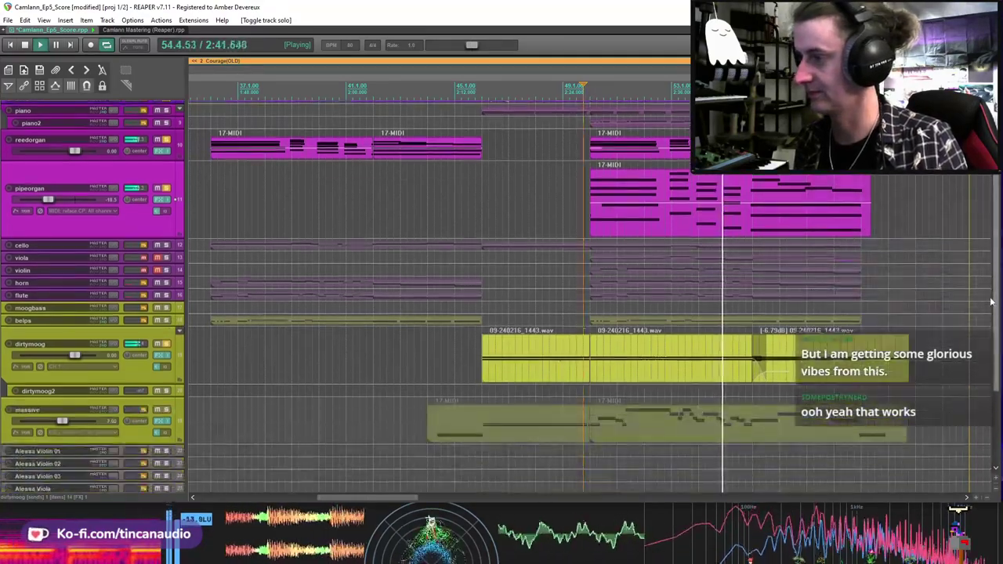
{"action": "left_click", "coordinate": [164, 410]}
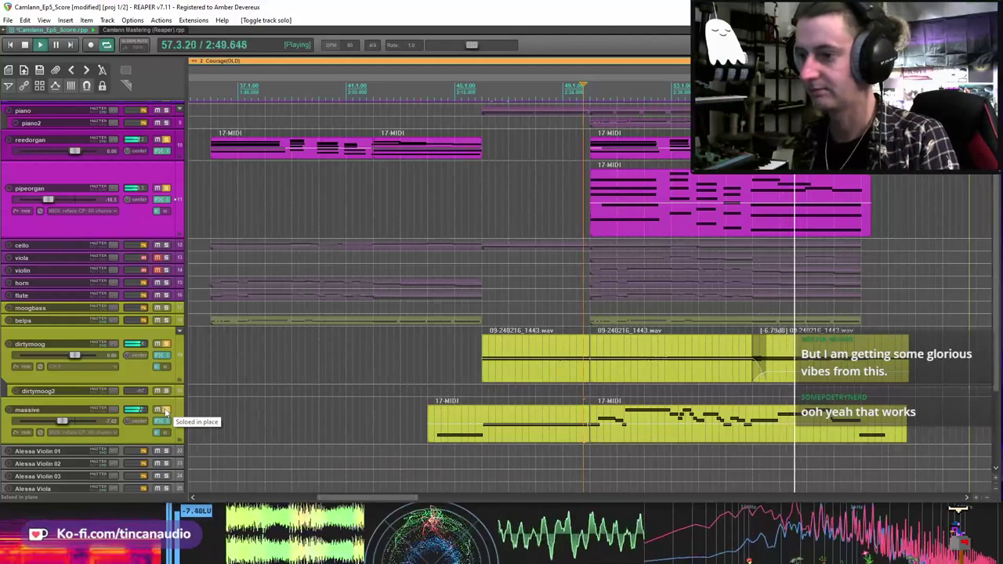
{"action": "key", "text": "space"}
Step: Clear the solo on every track, including bass, so the full arrangement is active
{"action": "left_click", "coordinate": [165, 408]}
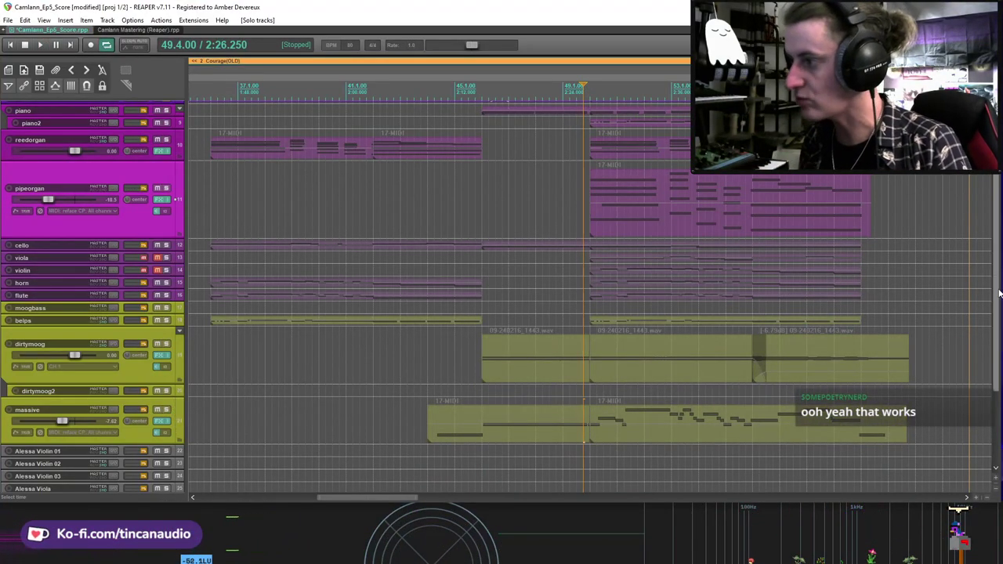
{"action": "scroll", "coordinate": [94, 235], "scroll_direction": "up", "scroll_amount": 3}
{"action": "left_click", "coordinate": [165, 182]}
{"action": "left_click", "coordinate": [165, 182]}
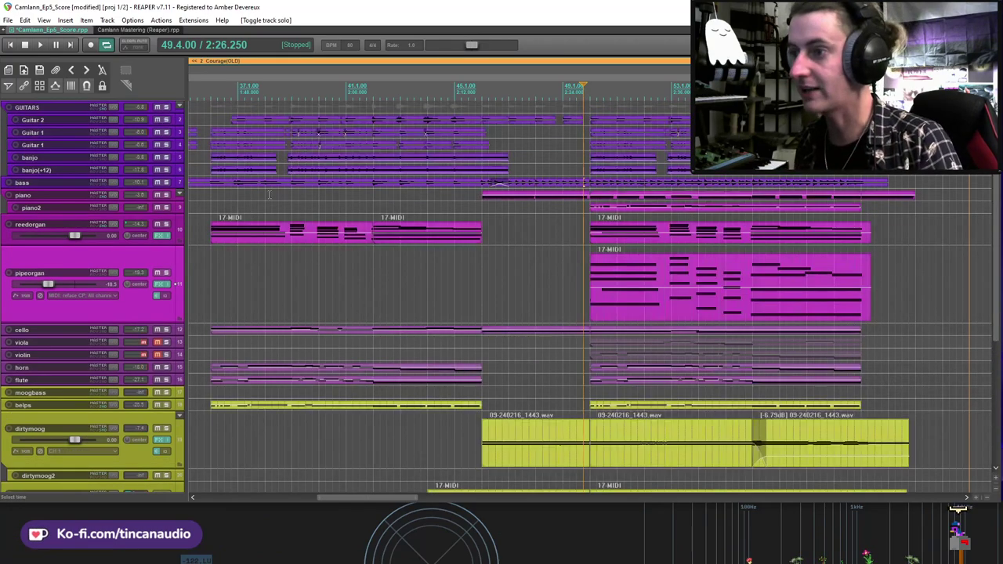
Step: Place the edit cursor at 49.4.00, just before the pipe organ entry, and save the project
{"action": "left_click", "coordinate": [562, 230]}
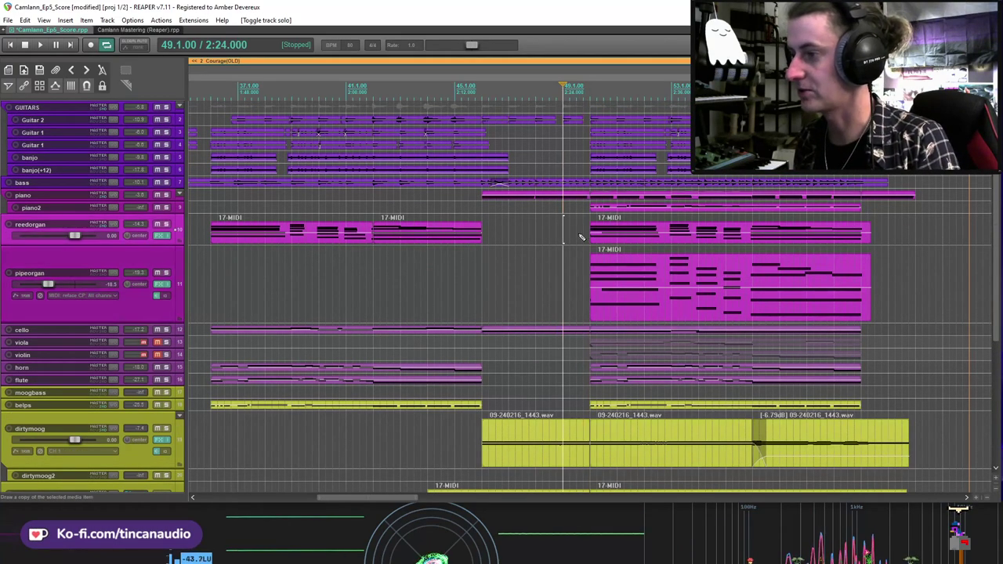
{"action": "left_click", "coordinate": [582, 234]}
{"action": "key", "text": "ctrl+s"}
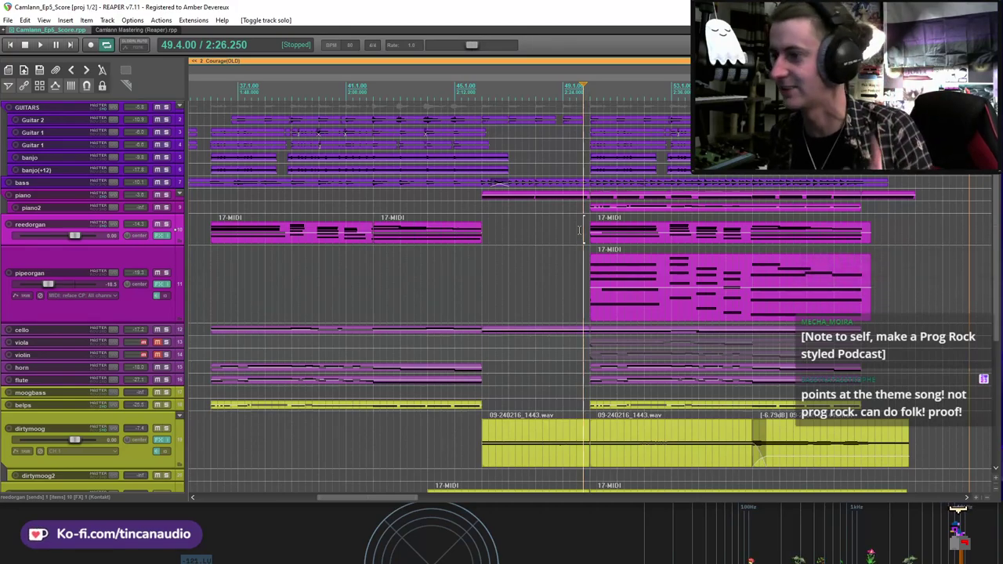
Step: Play the full Courage(OLD) mix from 49.1.00 through its ending and stop with the edit cursor at 60.3.00
{"action": "left_click", "coordinate": [562, 230]}
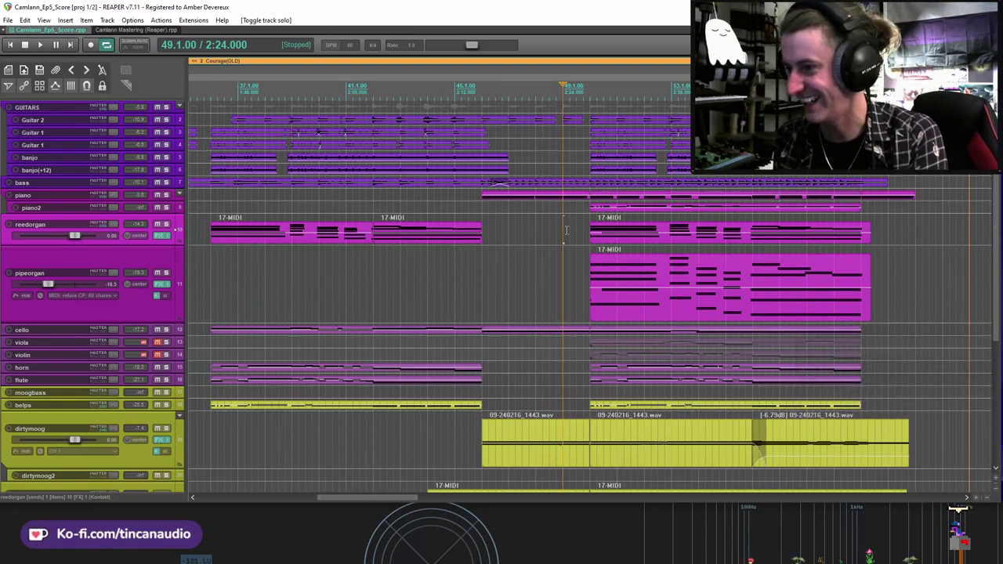
{"action": "left_click", "coordinate": [569, 230]}
{"action": "left_click", "coordinate": [564, 235]}
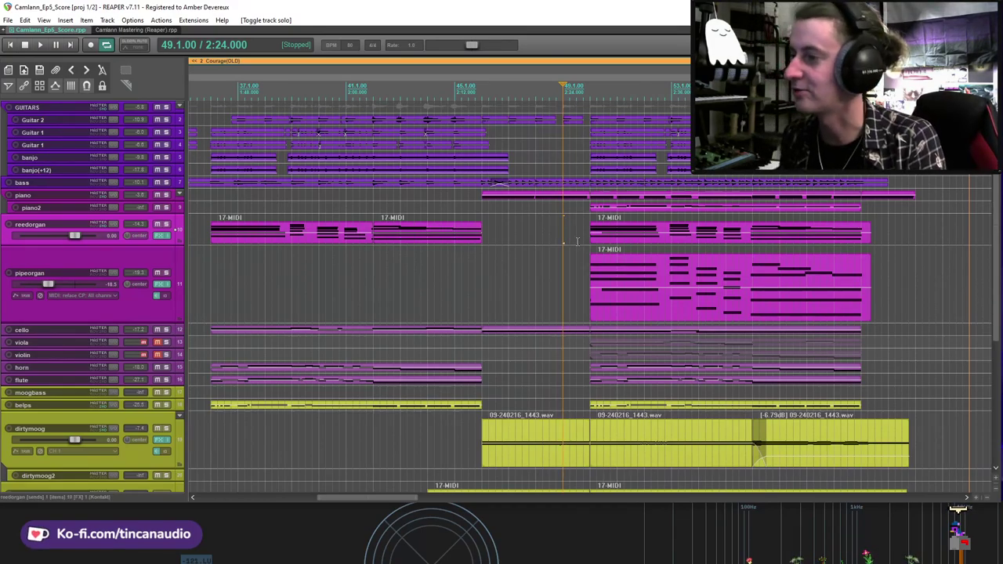
{"action": "scroll", "coordinate": [589, 241], "scroll_direction": "down", "scroll_amount": 10}
{"action": "scroll", "coordinate": [311, 310], "scroll_direction": "up", "scroll_amount": 10}
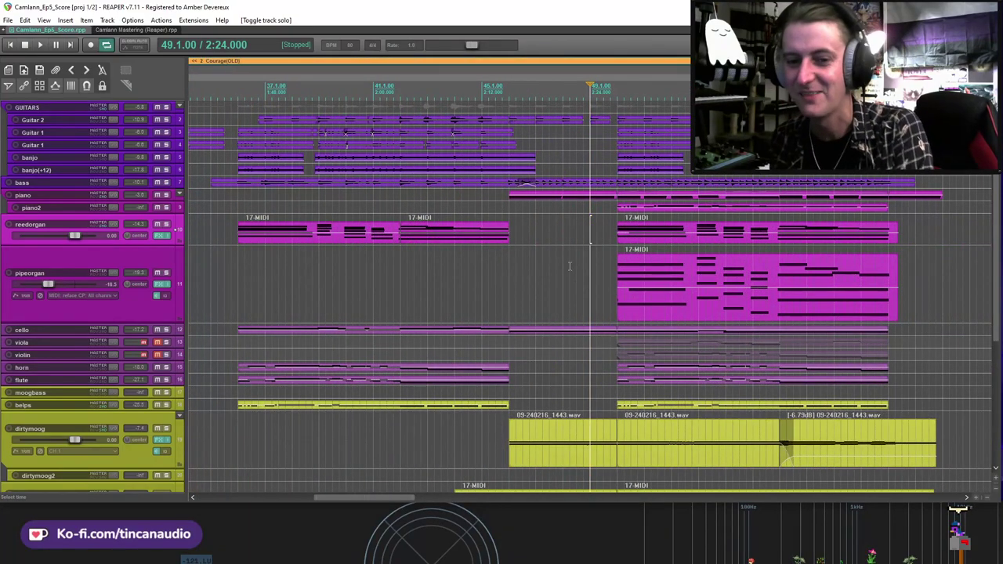
{"action": "key", "text": "space"}
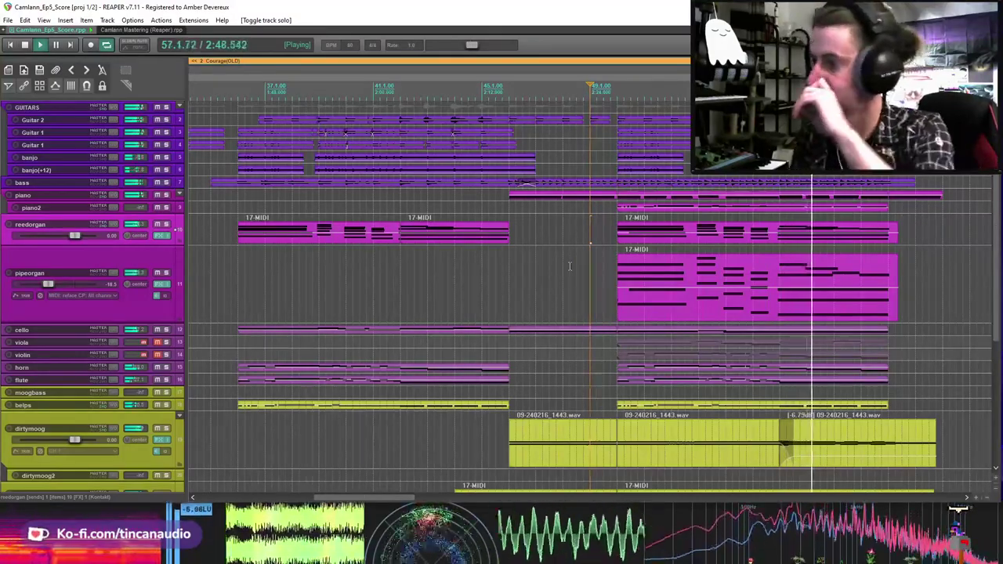
{"action": "scroll", "coordinate": [813, 293], "scroll_direction": "down", "scroll_amount": 2}
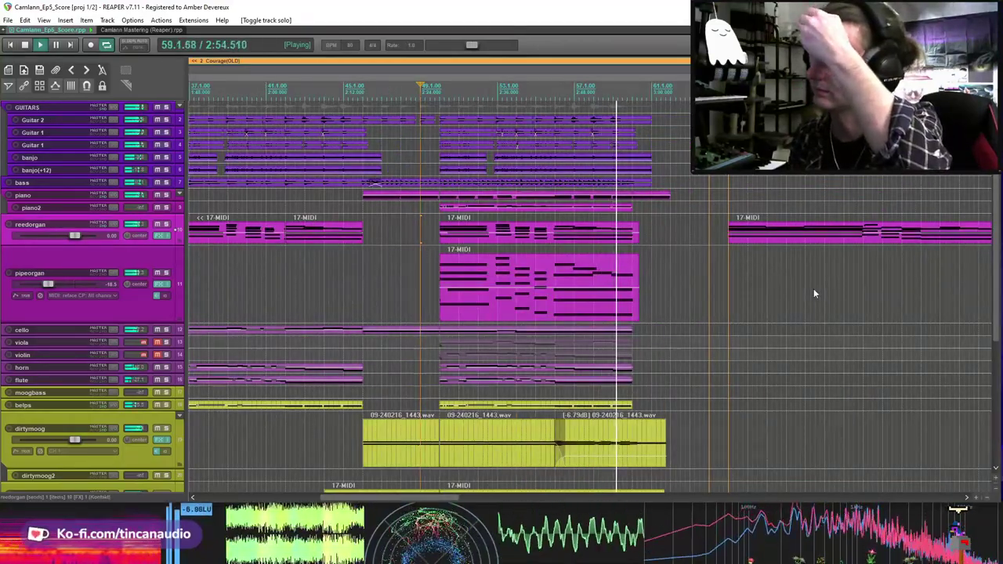
{"action": "left_click", "coordinate": [615, 278]}
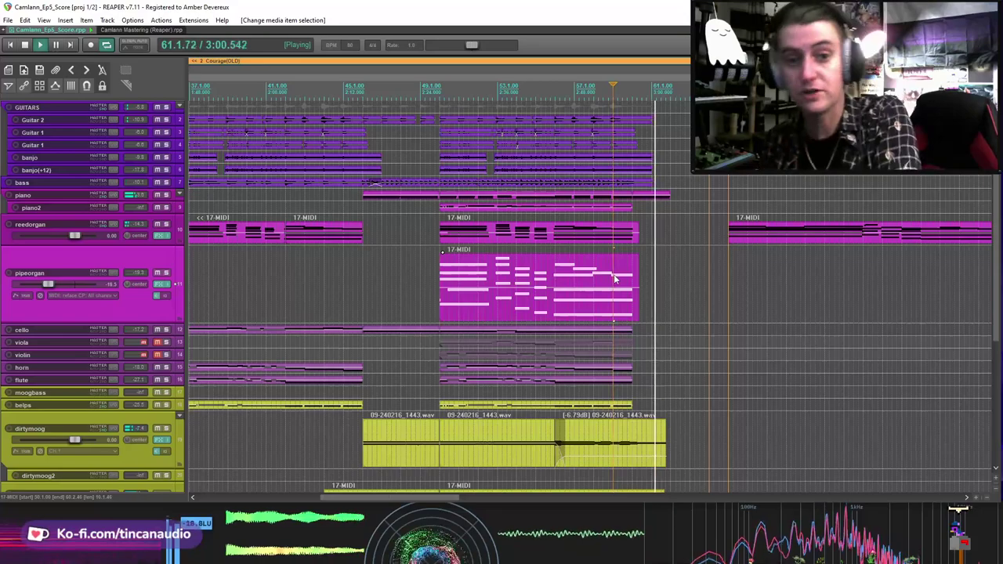
{"action": "left_click", "coordinate": [641, 196]}
{"action": "key", "text": "space"}
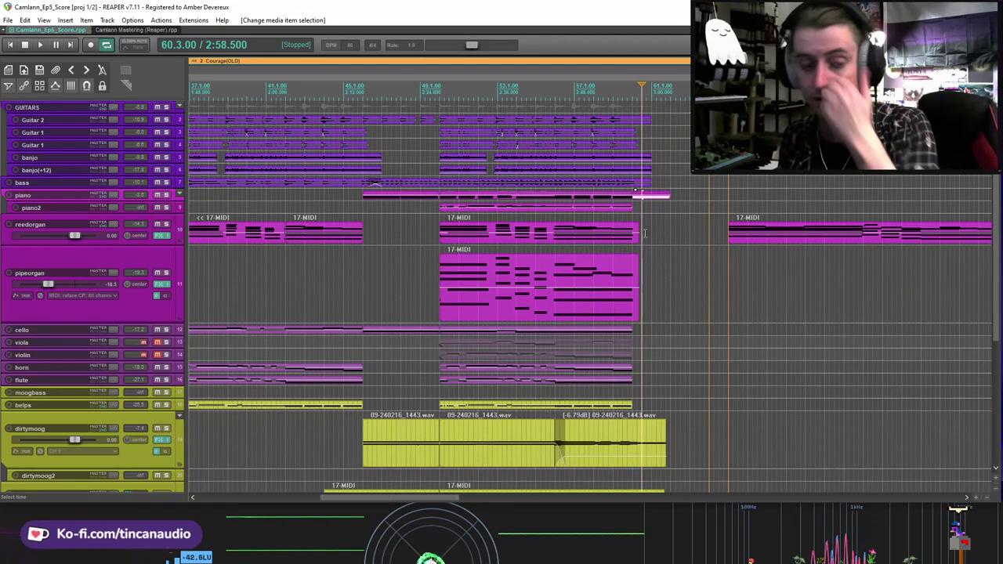
Step: Place the edit cursor at 169.1.00, near the start of the last Courage region, and save the project
{"action": "scroll", "coordinate": [644, 233], "scroll_direction": "down", "scroll_amount": 5}
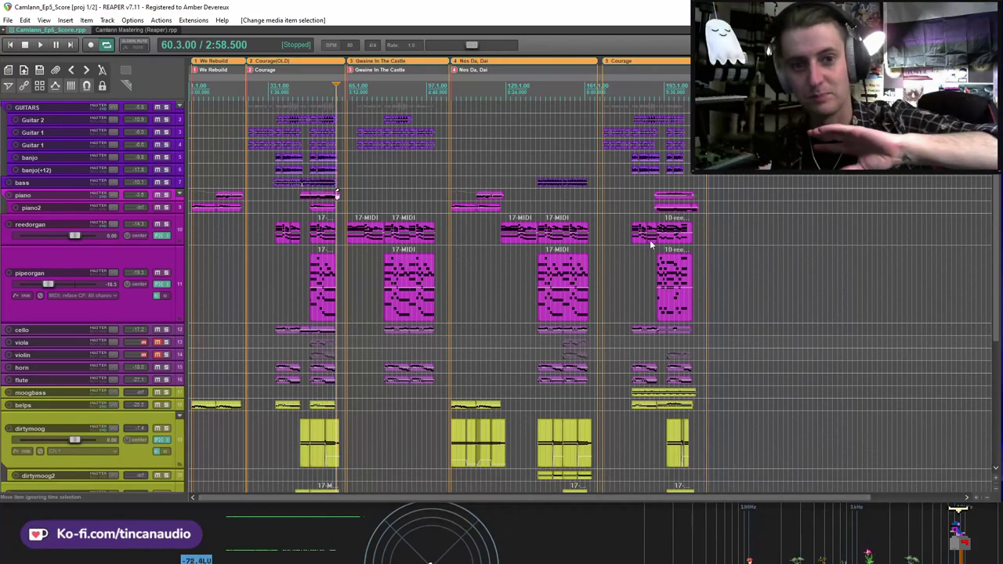
{"action": "left_click", "coordinate": [605, 167]}
{"action": "key", "text": "ctrl+s"}
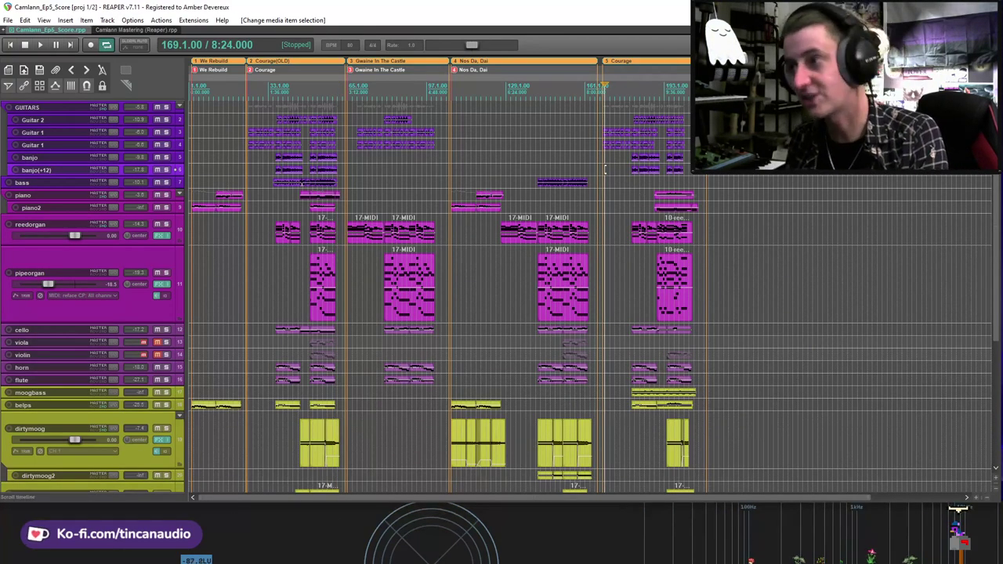
Step: Move the edit cursor to 168.1.00 at the start of the last Courage region and play the full mix
{"action": "scroll", "coordinate": [555, 171], "scroll_direction": "up", "scroll_amount": 5}
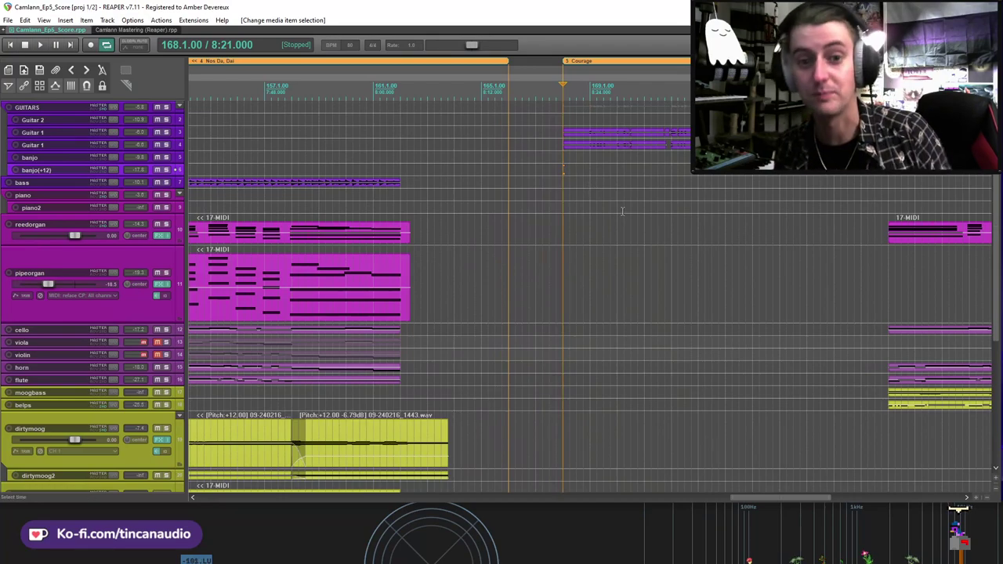
{"action": "scroll", "coordinate": [622, 210], "scroll_direction": "down", "scroll_amount": 4}
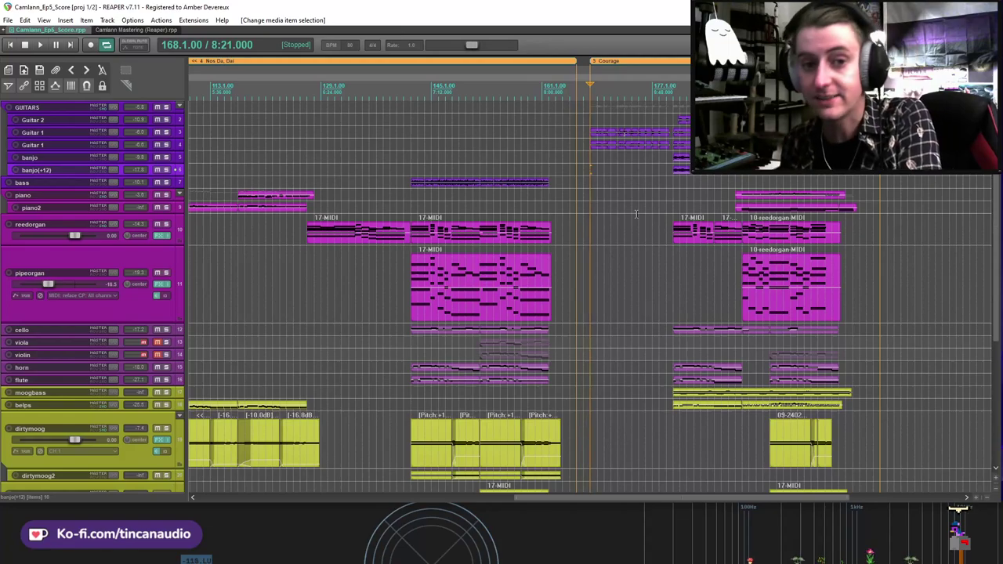
{"action": "mouse_move", "coordinate": [994, 177]}
{"action": "left_mouse_down"}
{"action": "mouse_move", "coordinate": [994, 196]}
{"action": "mouse_move", "coordinate": [994, 178]}
{"action": "left_mouse_up"}
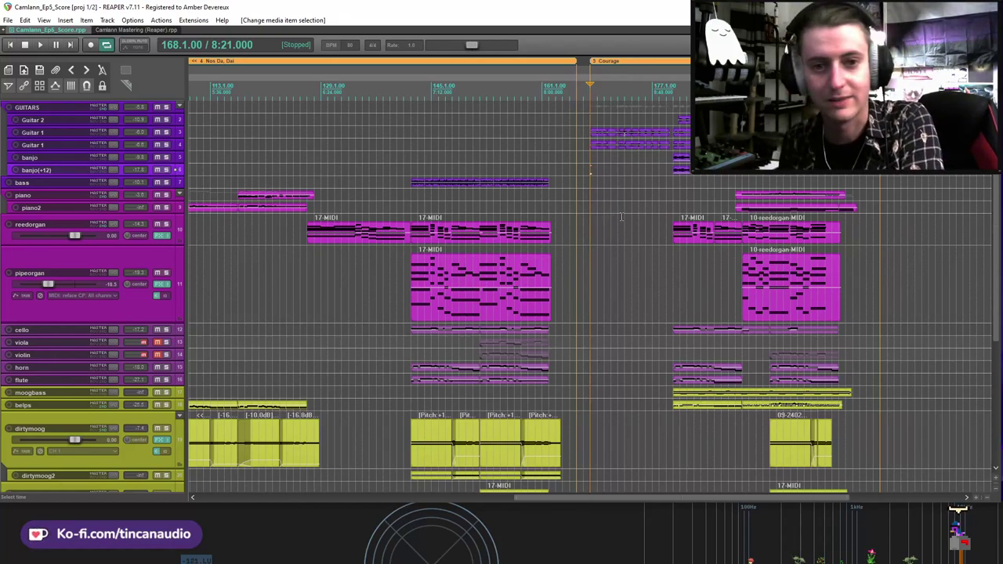
{"action": "key", "text": "space"}
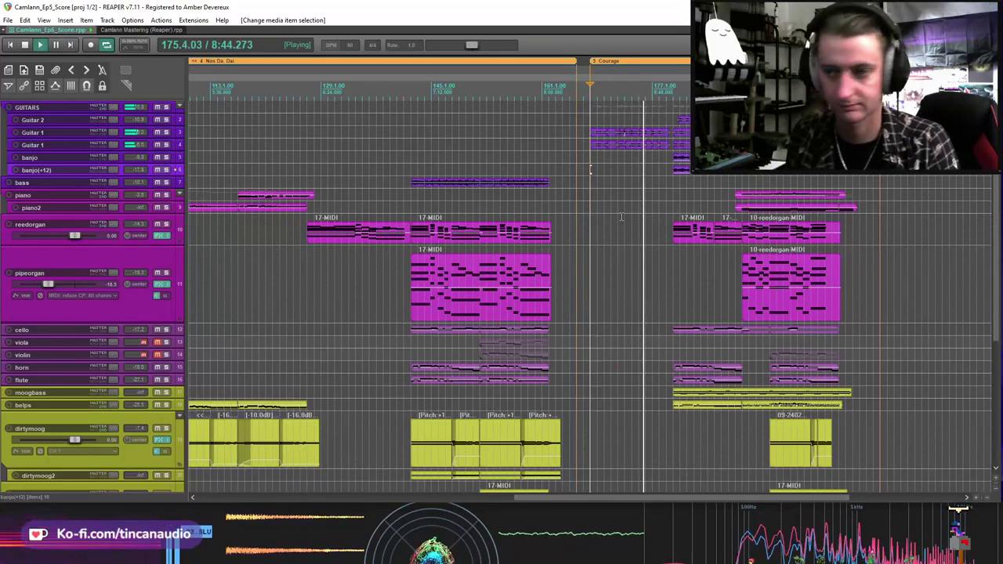
Step: Shrink the track heights so all tracks down to verb fit, and follow the last Courage region as it plays
{"action": "key", "text": "Page_Up"}
{"action": "key", "text": "Page_Down"}
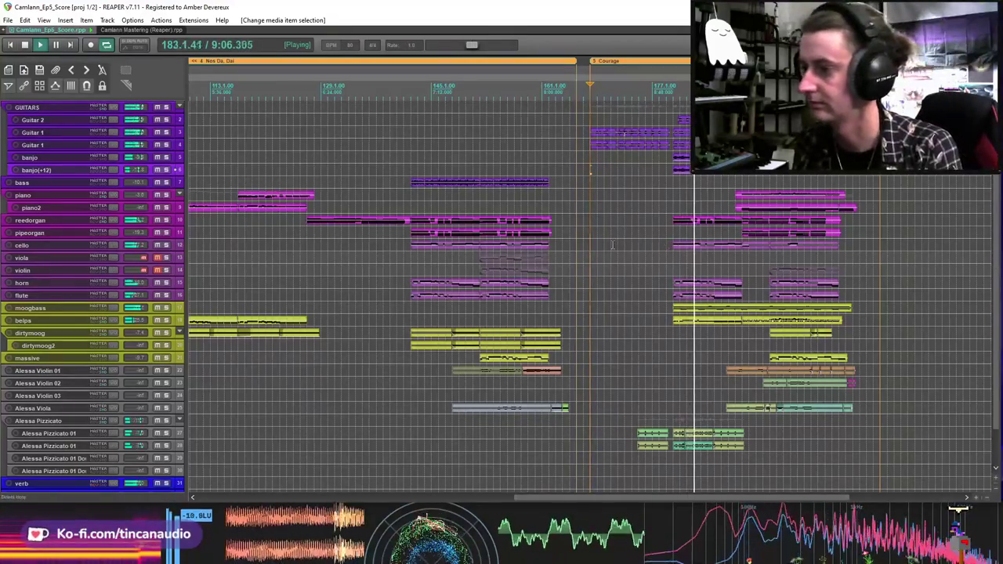
{"action": "scroll", "coordinate": [578, 265], "scroll_direction": "down", "scroll_amount": 3}
{"action": "scroll", "coordinate": [577, 265], "scroll_direction": "down", "scroll_amount": 1}
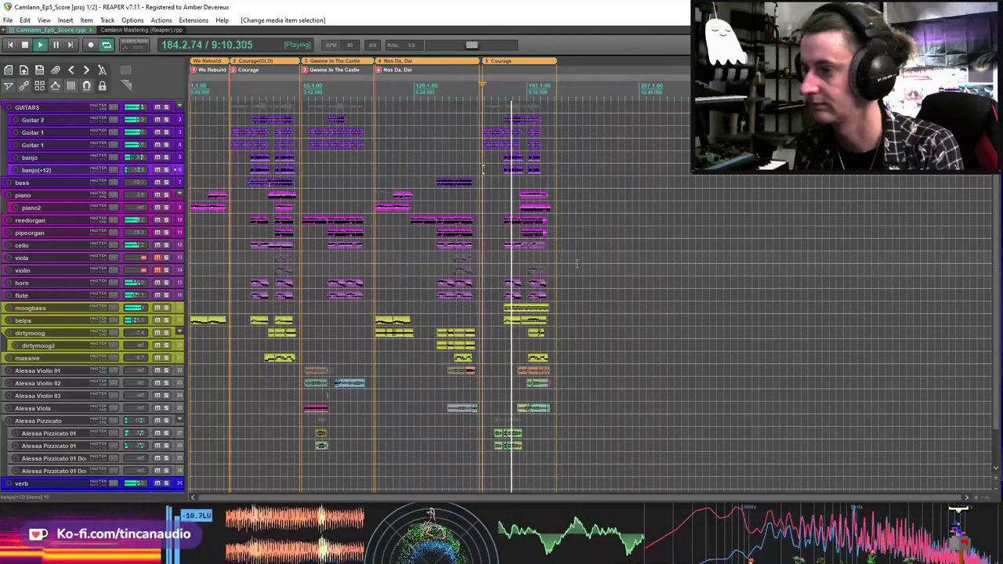
{"action": "scroll", "coordinate": [578, 266], "scroll_direction": "up", "scroll_amount": 2}
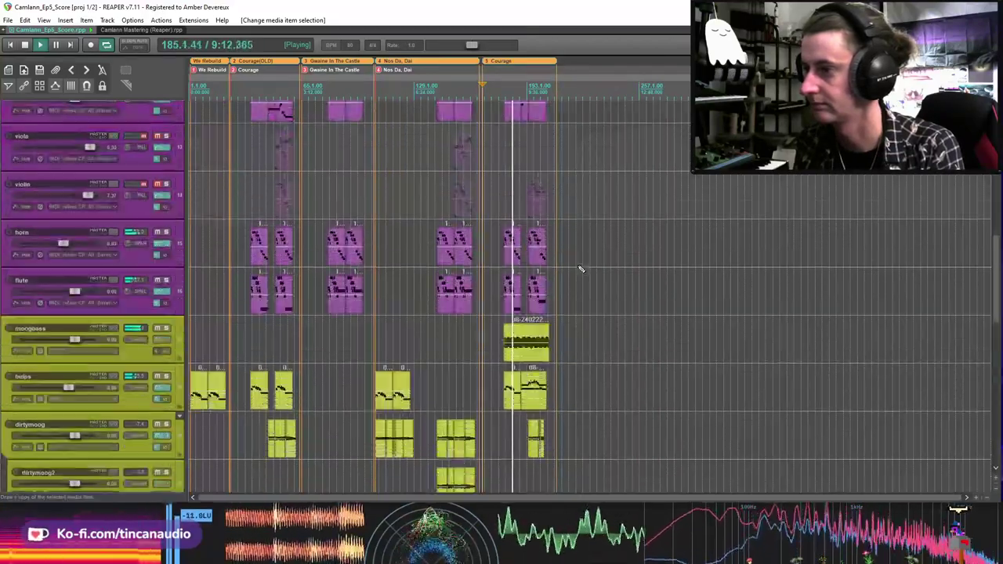
{"action": "scroll", "coordinate": [580, 269], "scroll_direction": "down", "scroll_amount": 2}
{"action": "scroll", "coordinate": [712, 371], "scroll_direction": "up", "scroll_amount": 5}
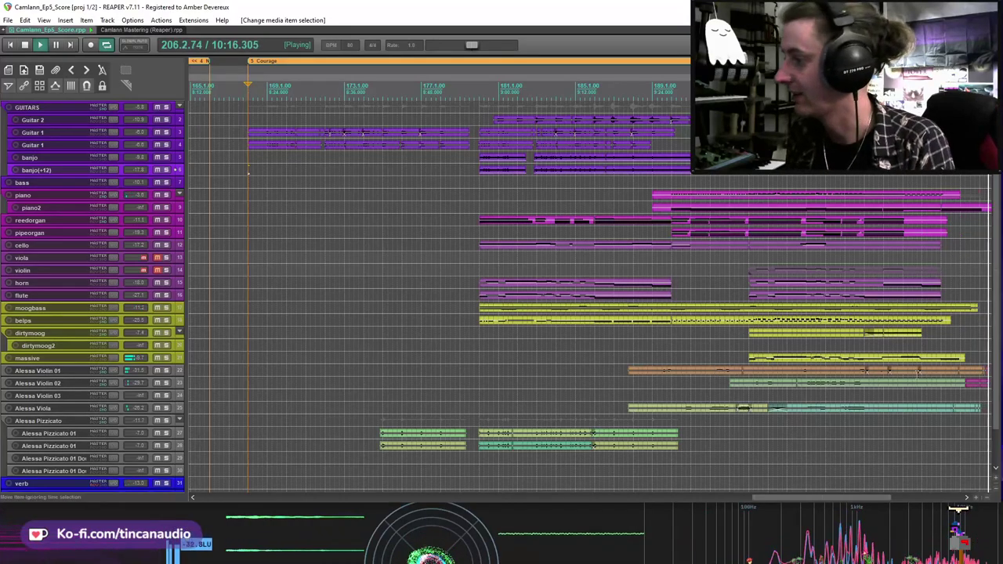
Step: Stop playback at the end of Courage and place the edit cursor at 180.1.00, where the cello part begins
{"action": "scroll", "coordinate": [486, 384], "scroll_direction": "down", "scroll_amount": 3}
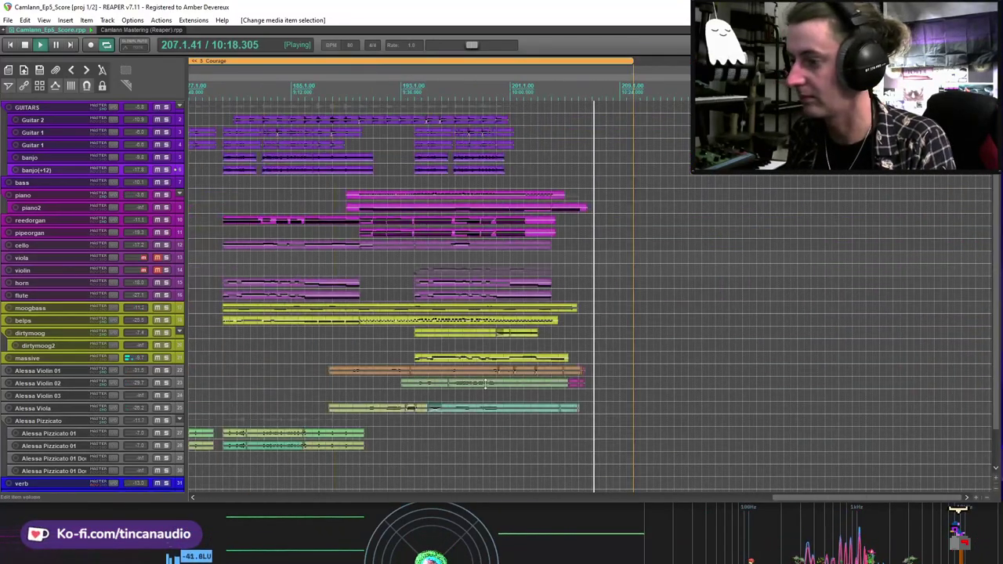
{"action": "left_click", "coordinate": [488, 383]}
{"action": "key", "text": "space"}
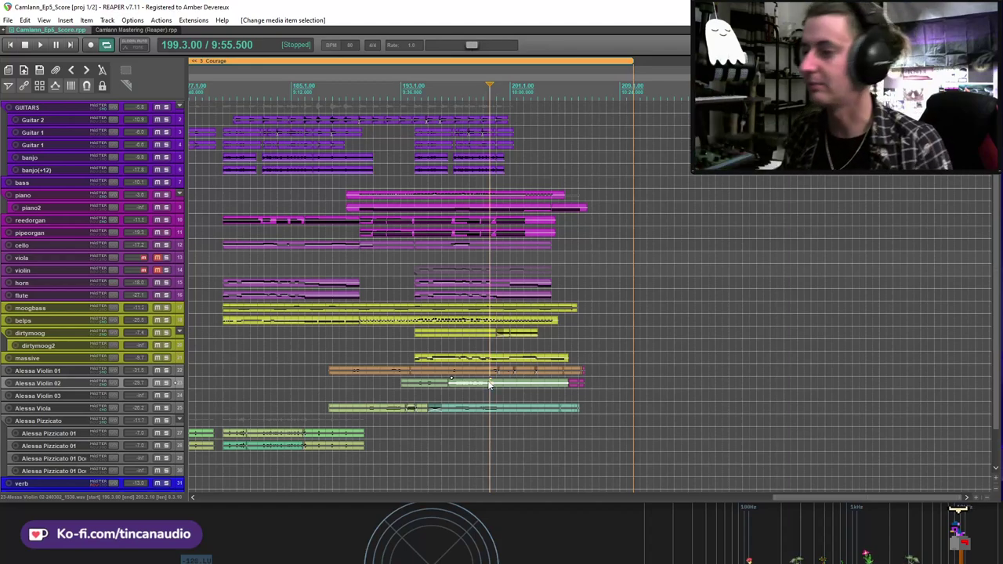
{"action": "left_click", "coordinate": [395, 235]}
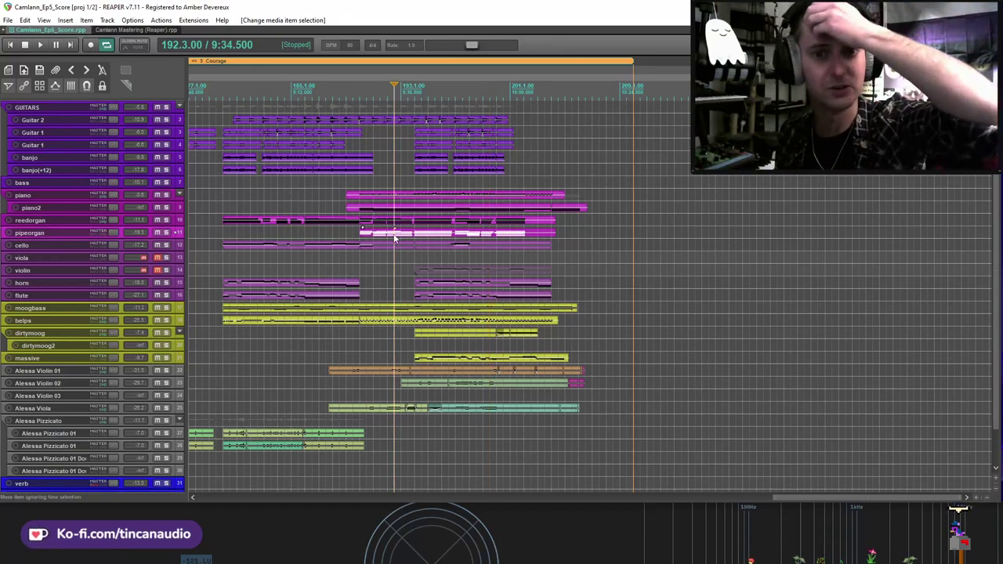
{"action": "scroll", "coordinate": [384, 236], "scroll_direction": "down", "scroll_amount": 2}
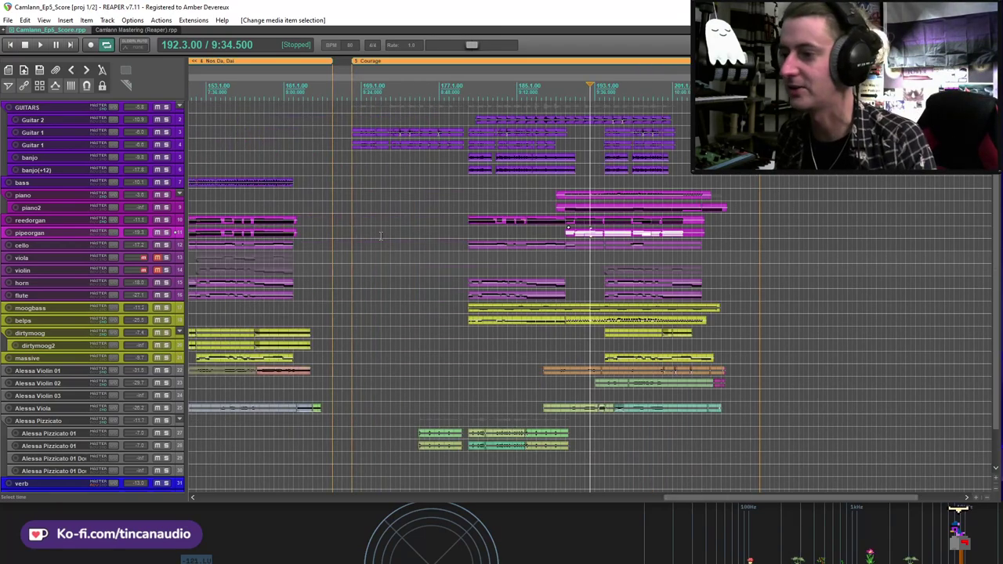
{"action": "left_click", "coordinate": [468, 247]}
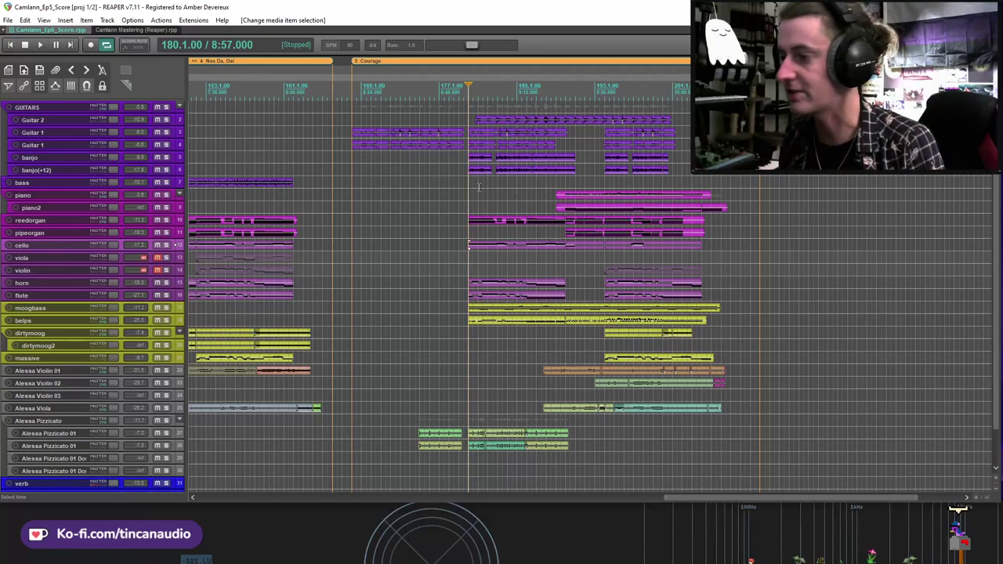
Step: Solo the moogbass track for the last Courage region
{"action": "scroll", "coordinate": [482, 199], "scroll_direction": "down", "scroll_amount": 5}
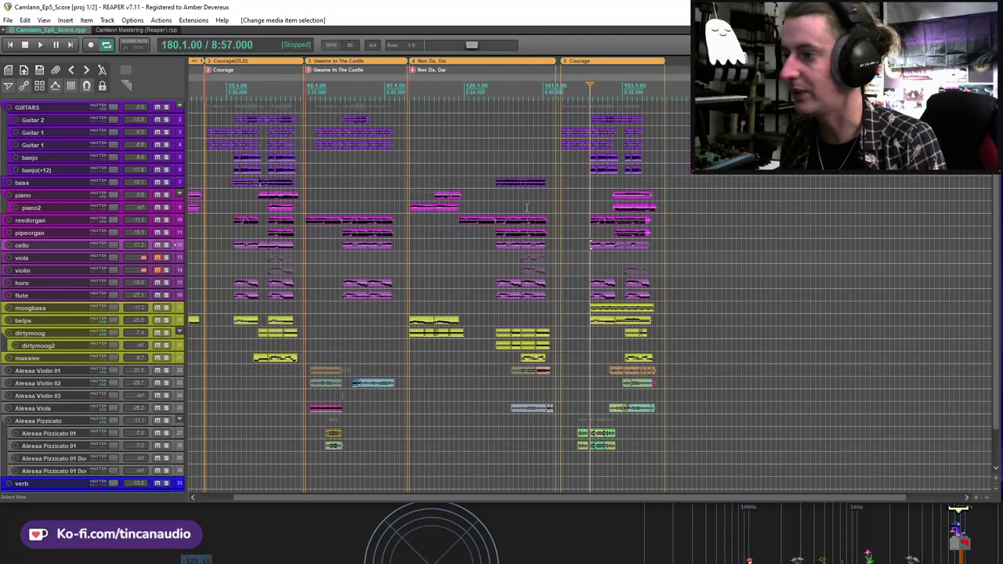
{"action": "scroll", "coordinate": [588, 208], "scroll_direction": "up", "scroll_amount": 6}
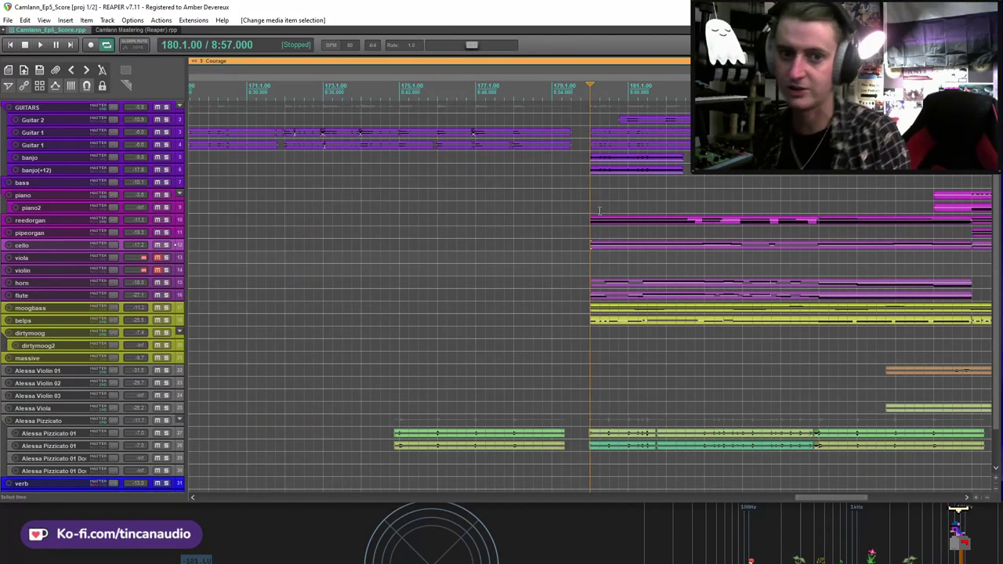
{"action": "scroll", "coordinate": [728, 315], "scroll_direction": "down", "scroll_amount": 5}
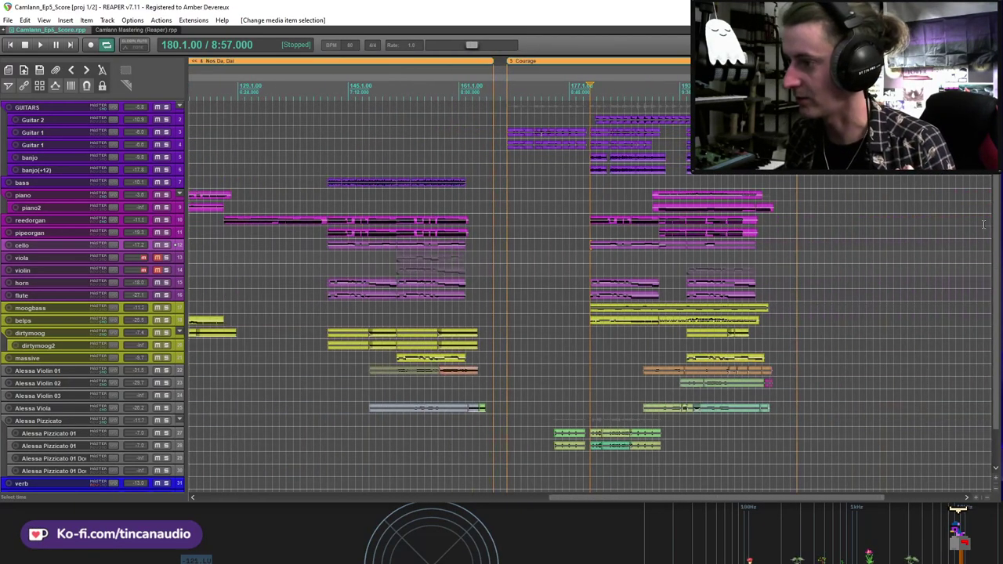
{"action": "scroll", "coordinate": [996, 290], "scroll_direction": "down", "scroll_amount": 2}
{"action": "scroll", "coordinate": [693, 362], "scroll_direction": "up", "scroll_amount": 3}
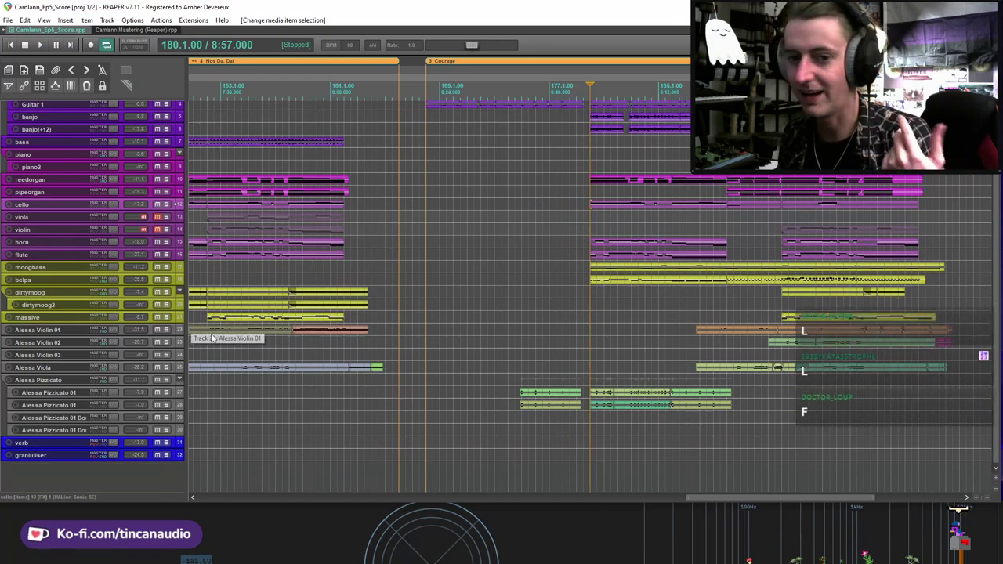
{"action": "left_click", "coordinate": [169, 268]}
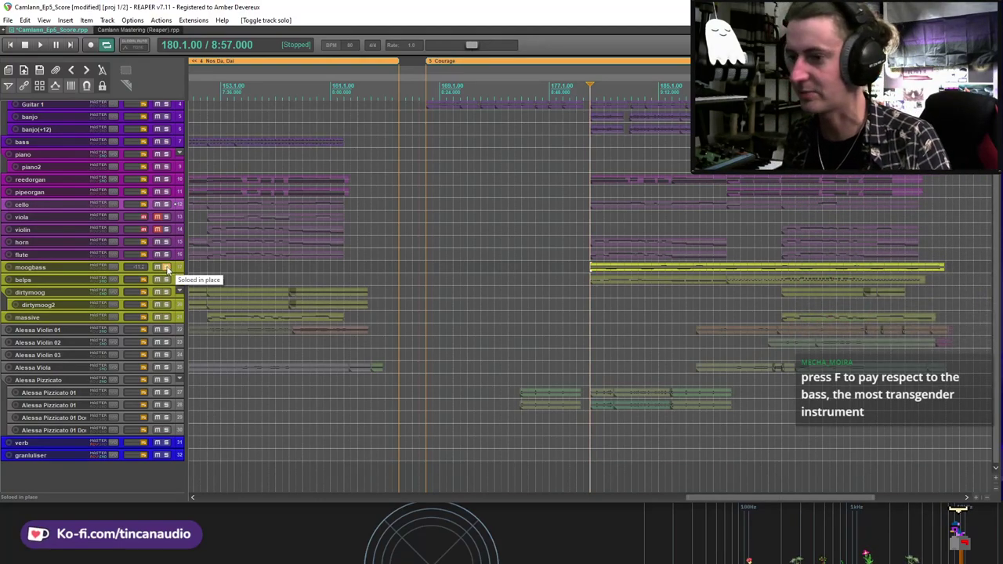
{"action": "left_click", "coordinate": [166, 267]}
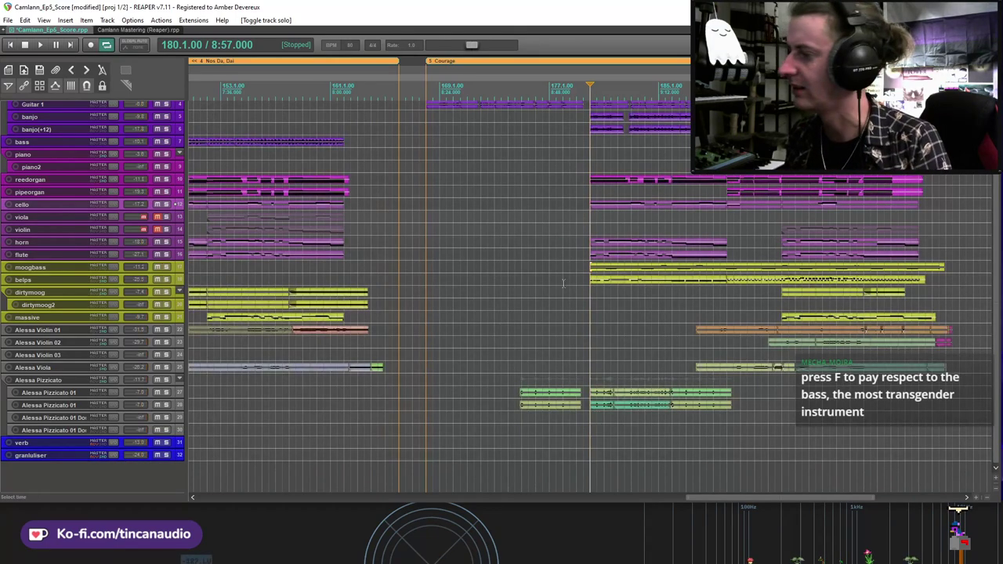
{"action": "left_click", "coordinate": [166, 267]}
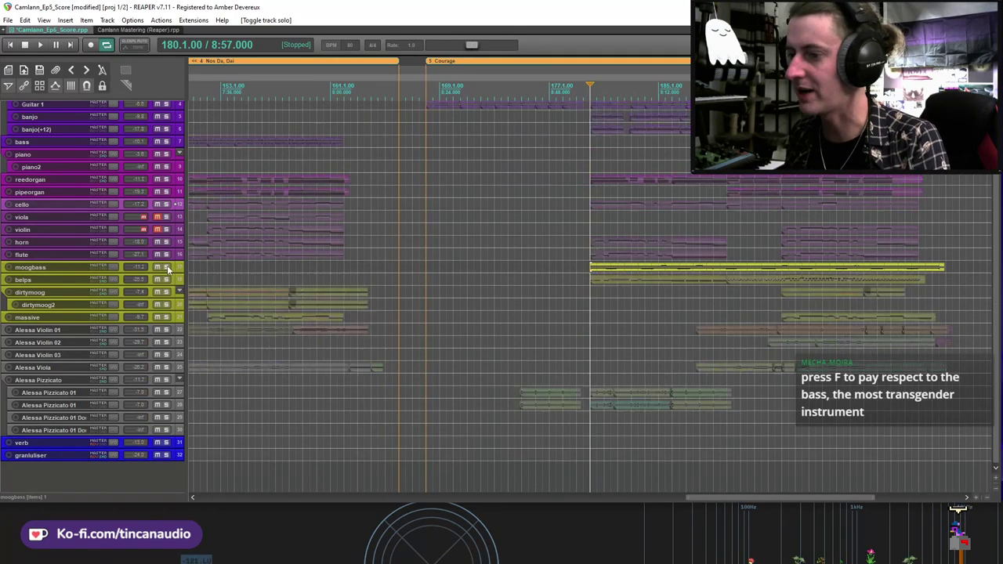
Step: Play the soloed moogbass part from 180.1.00 and stop after about nine bars
{"action": "left_click", "coordinate": [590, 269]}
{"action": "key", "text": "space"}
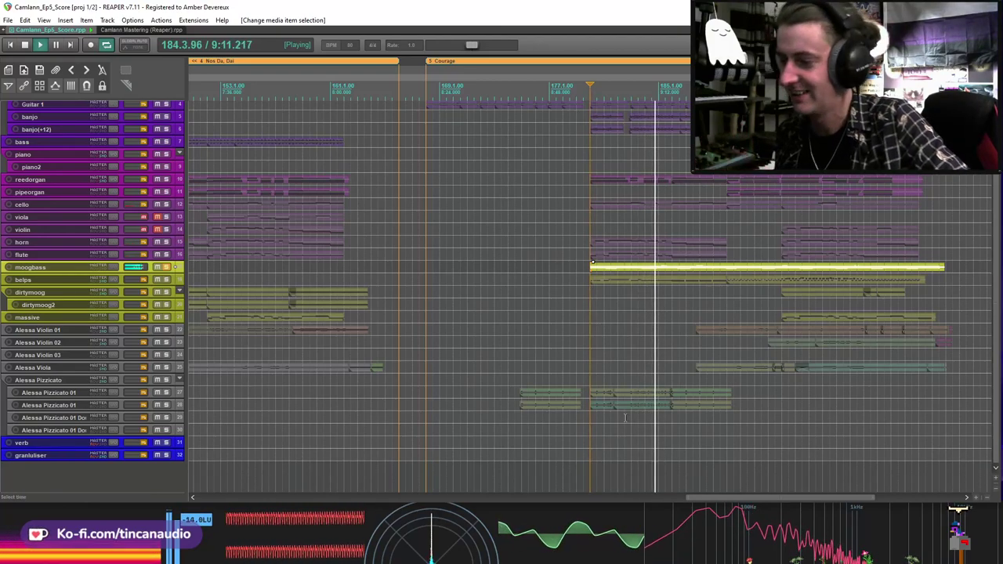
{"action": "mouse_move", "coordinate": [575, 538]}
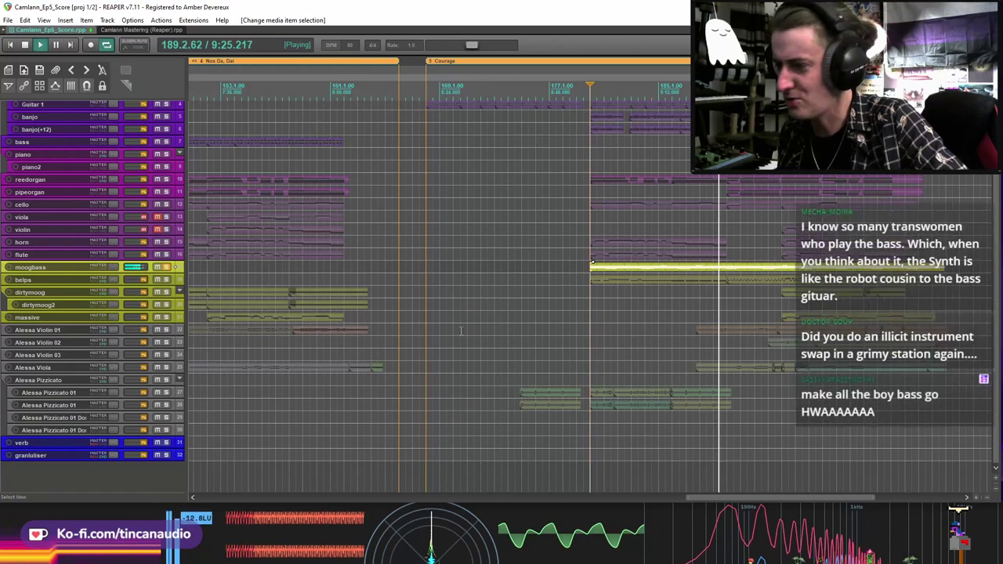
{"action": "key", "text": "space"}
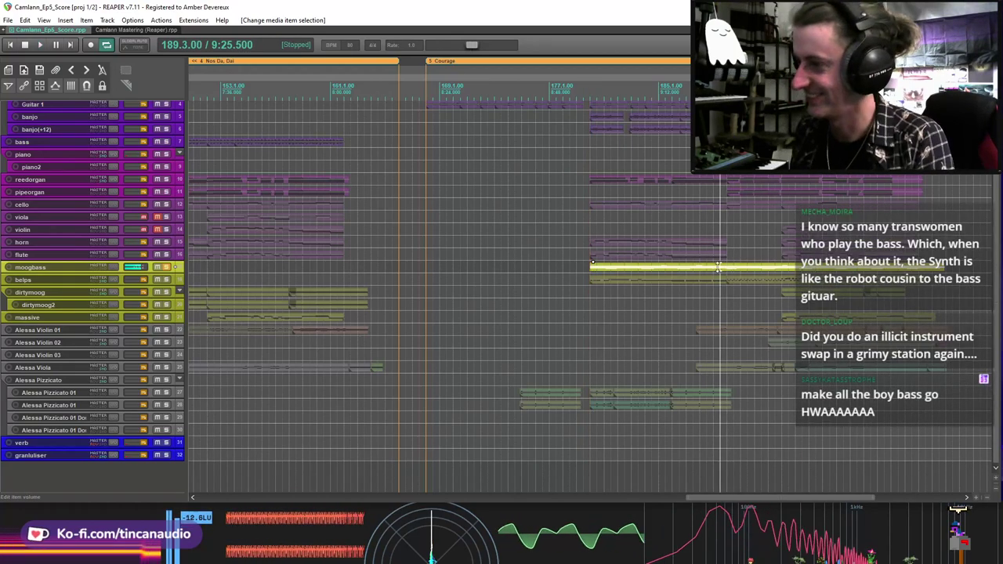
Step: Clear the moogbass solo and return the edit cursor to 180.1.00 at the start of the horn part
{"action": "left_click", "coordinate": [165, 279]}
{"action": "left_click", "coordinate": [686, 266]}
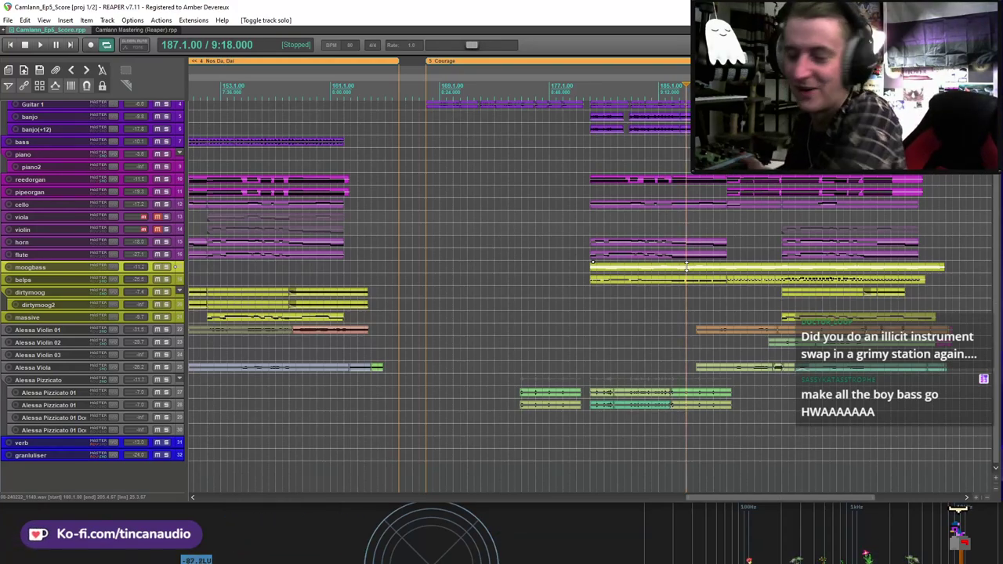
{"action": "left_click", "coordinate": [591, 248]}
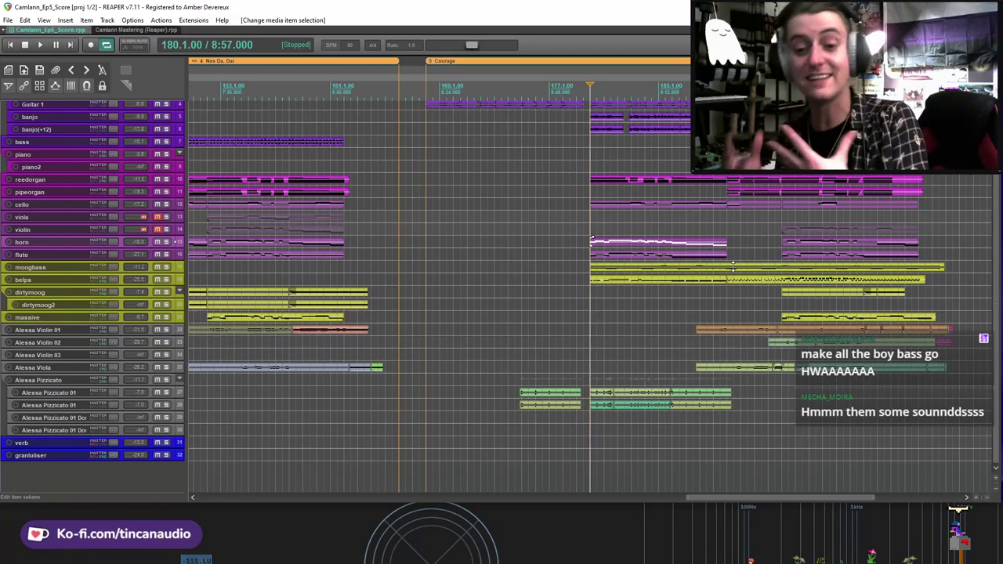
Step: Select the belps item at 180.1.00 in the last Courage region and save the project
{"action": "scroll", "coordinate": [662, 274], "scroll_direction": "down", "scroll_amount": 2}
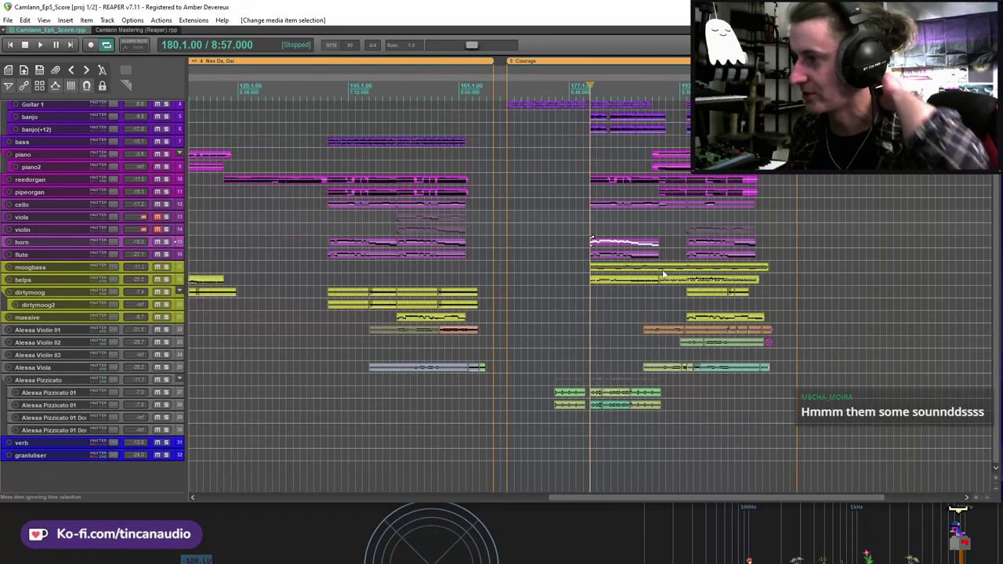
{"action": "scroll", "coordinate": [663, 275], "scroll_direction": "down", "scroll_amount": 2}
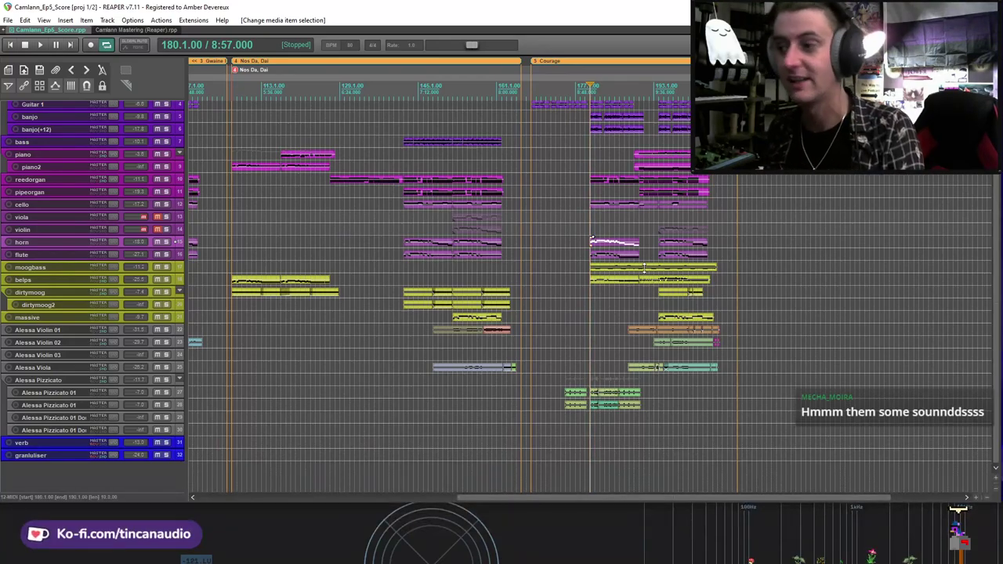
{"action": "scroll", "coordinate": [644, 269], "scroll_direction": "up", "scroll_amount": 2}
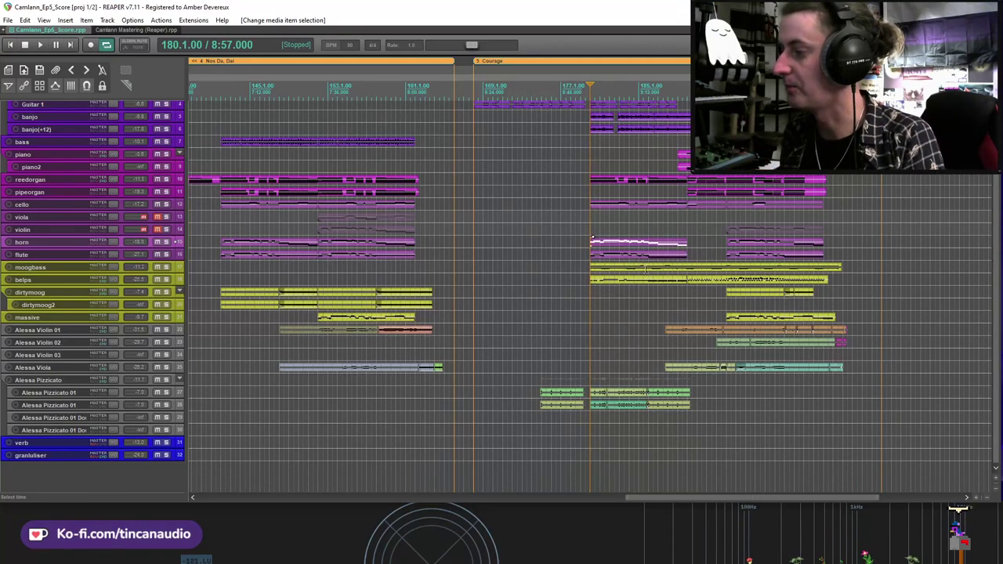
{"action": "left_click", "coordinate": [591, 267]}
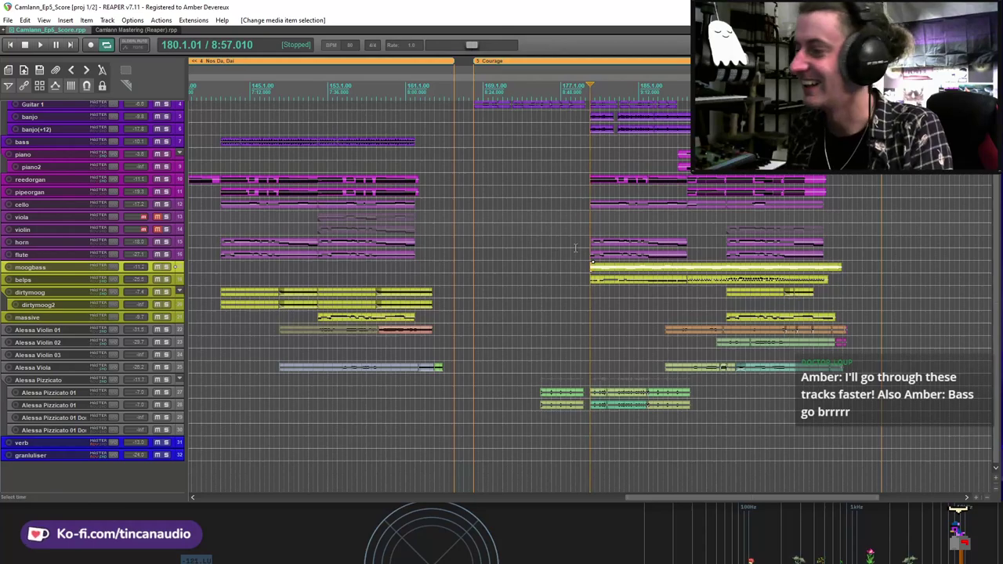
{"action": "left_click", "coordinate": [591, 244]}
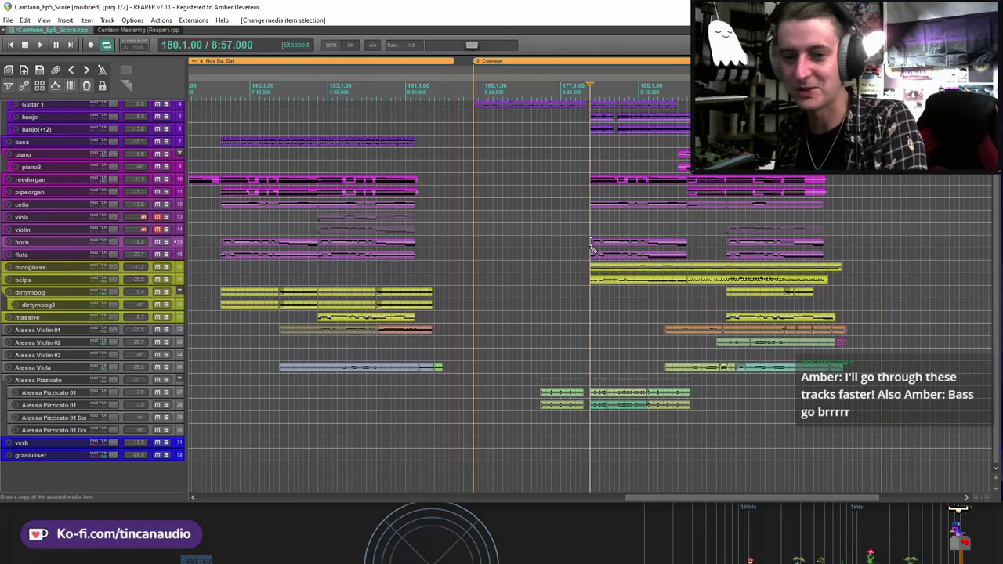
{"action": "scroll", "coordinate": [592, 249], "scroll_direction": "up", "scroll_amount": 5}
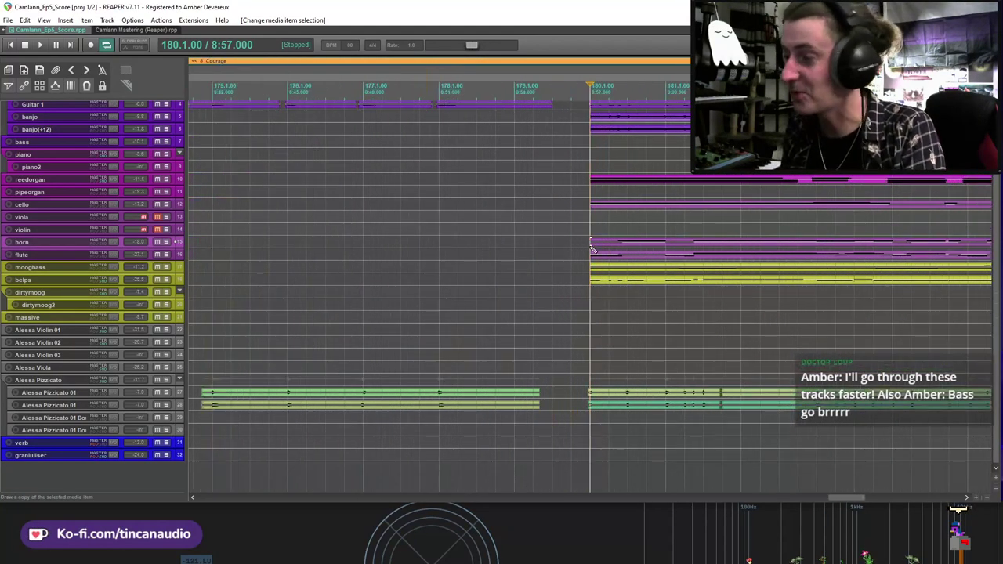
{"action": "scroll", "coordinate": [592, 249], "scroll_direction": "down", "scroll_amount": 5}
{"action": "left_click", "coordinate": [613, 267]}
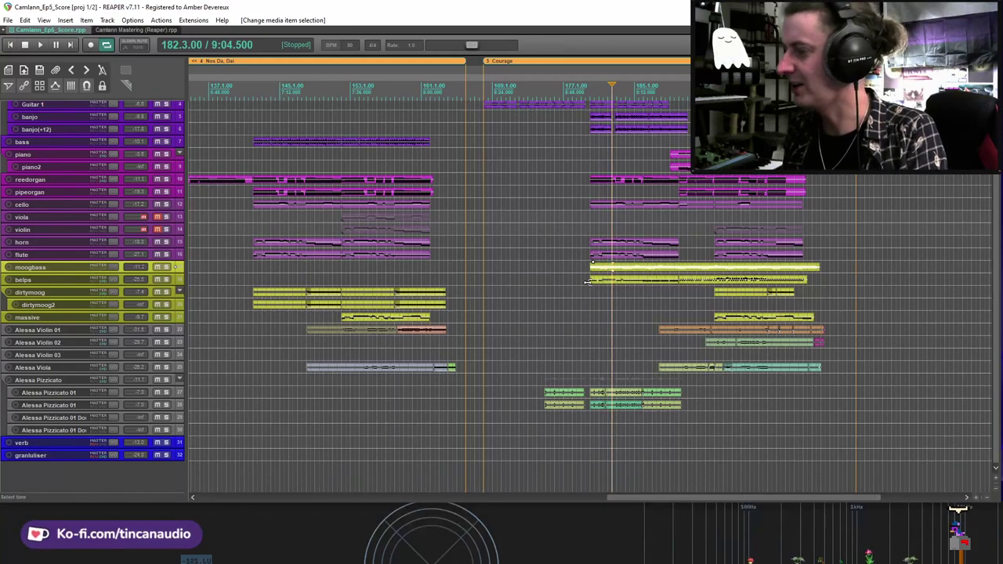
{"action": "left_click", "coordinate": [588, 281]}
{"action": "key", "text": "ctrl+s"}
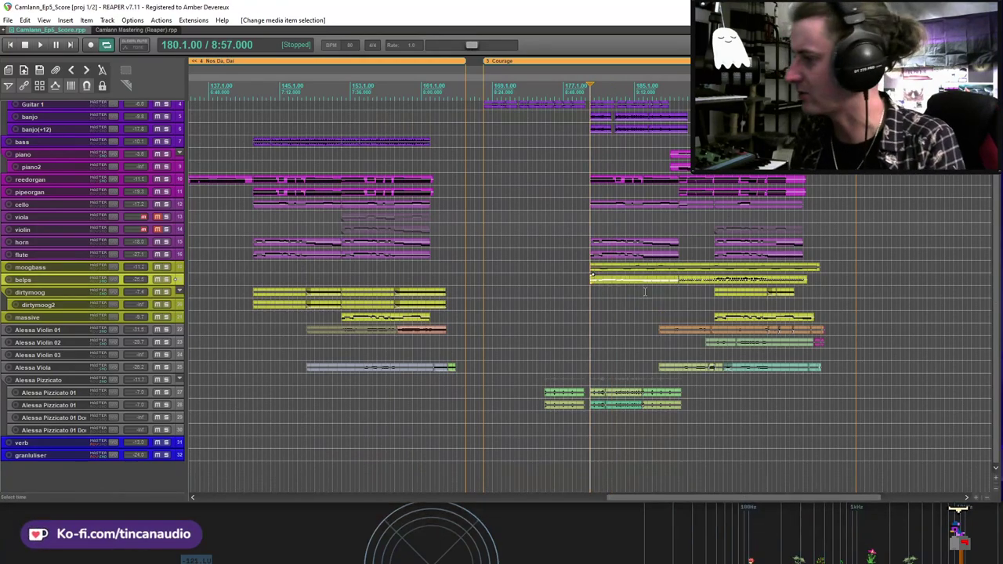
Step: Play the full mix from 190.1.00, bring the guitar tracks into view, and stop playback
{"action": "scroll", "coordinate": [704, 226], "scroll_direction": "down", "scroll_amount": 2}
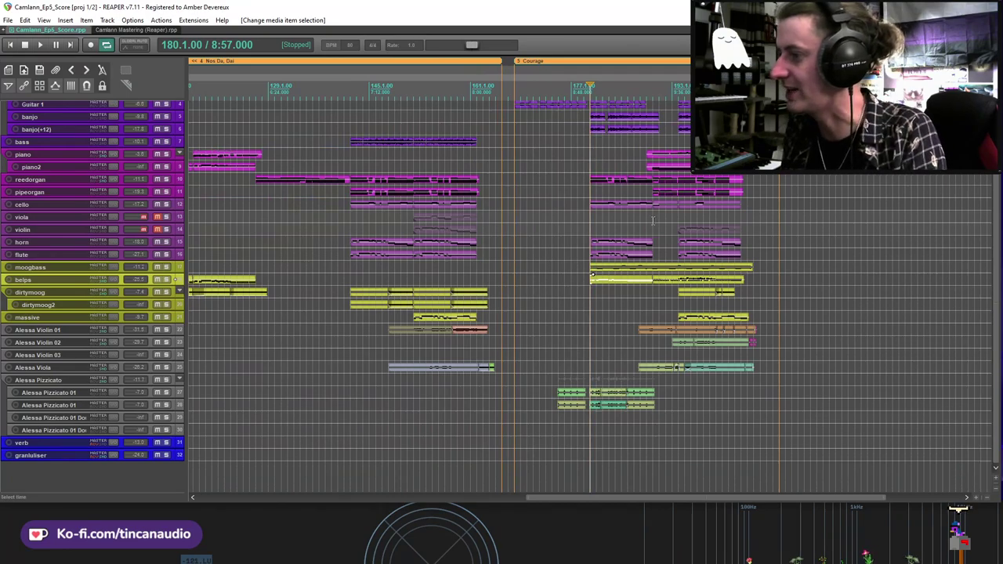
{"action": "left_click", "coordinate": [652, 221]}
{"action": "key", "text": "space"}
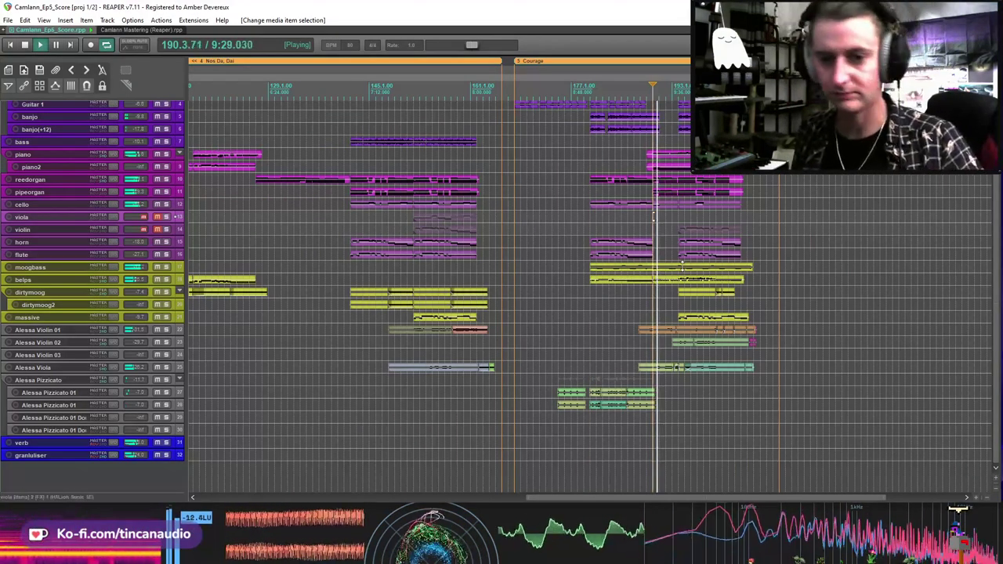
{"action": "scroll", "coordinate": [654, 217], "scroll_direction": "up", "scroll_amount": 2}
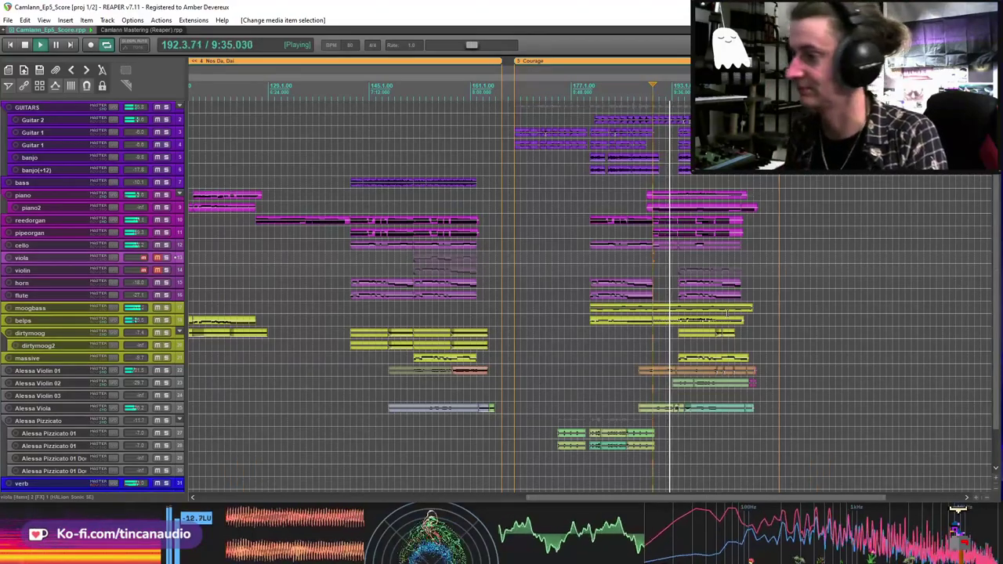
{"action": "key", "text": "space"}
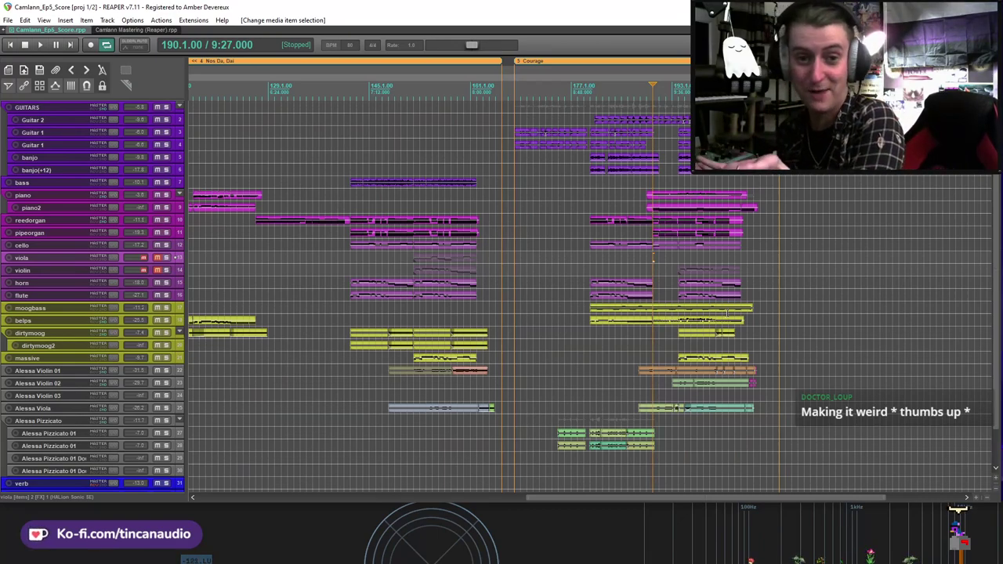
Step: Solo the piano track, play it from 190.1.00, and add belps to the solo during playback
{"action": "scroll", "coordinate": [677, 210], "scroll_direction": "up", "scroll_amount": 2}
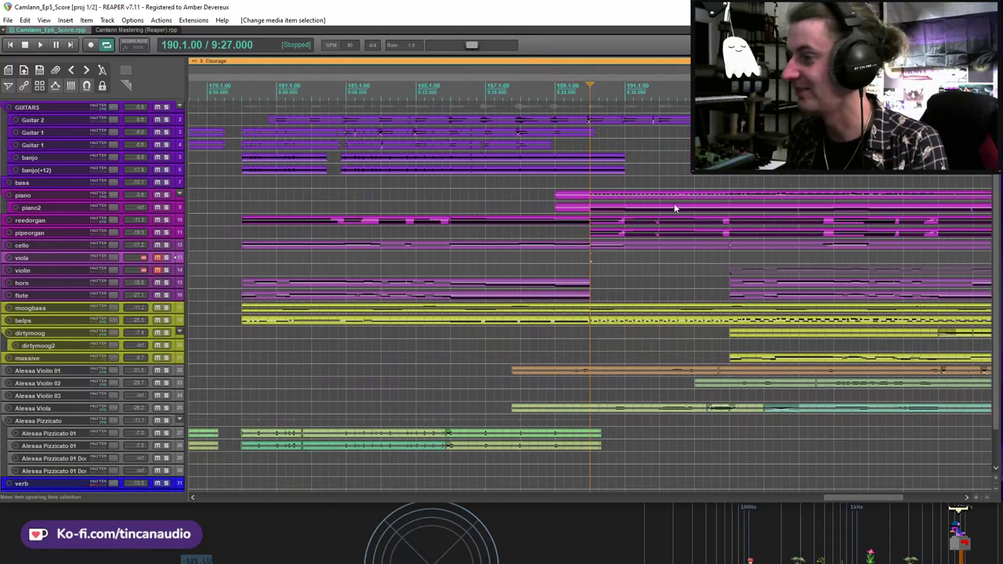
{"action": "left_click", "coordinate": [166, 195]}
{"action": "key", "text": "space"}
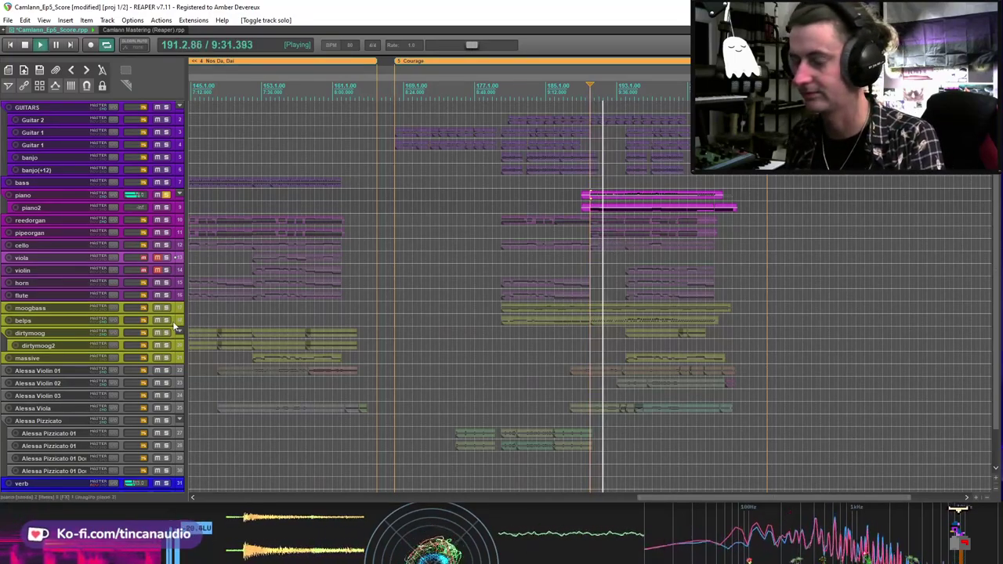
{"action": "left_click", "coordinate": [166, 319]}
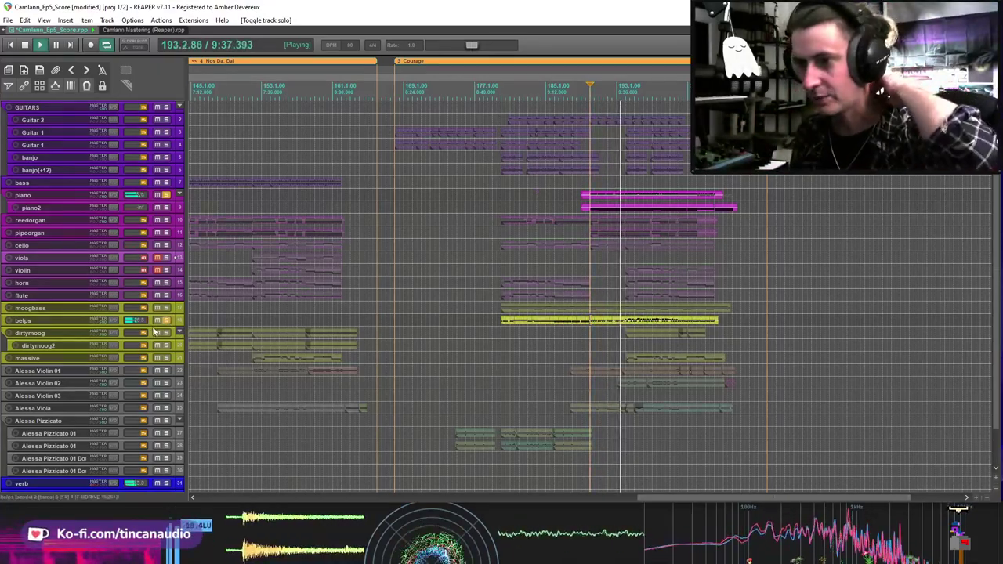
Step: Show the F-MDRIVE YM2612 synth in the belps effects chain, and close its windows
{"action": "left_click", "coordinate": [154, 326]}
{"action": "left_click", "coordinate": [161, 335]}
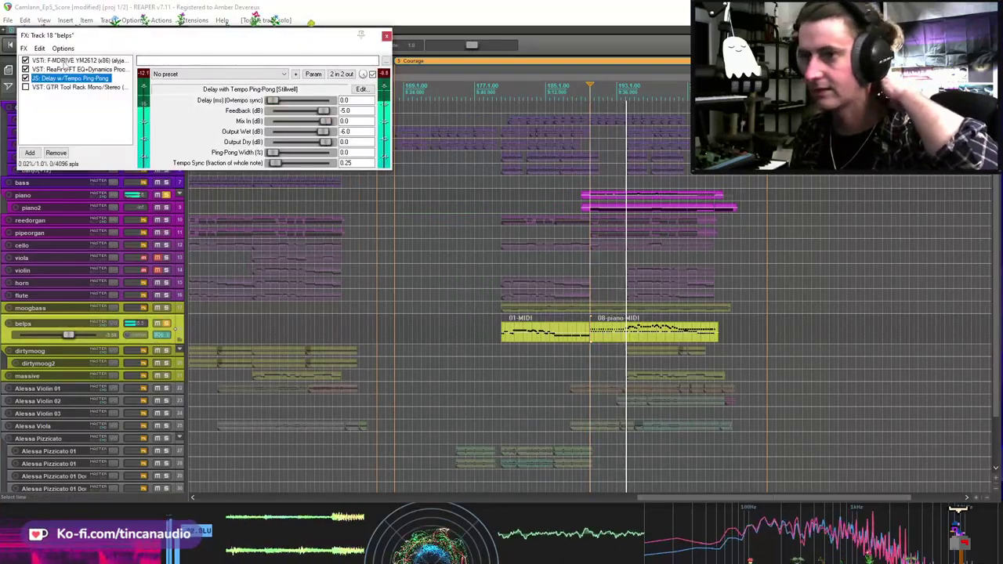
{"action": "double_click", "coordinate": [64, 61]}
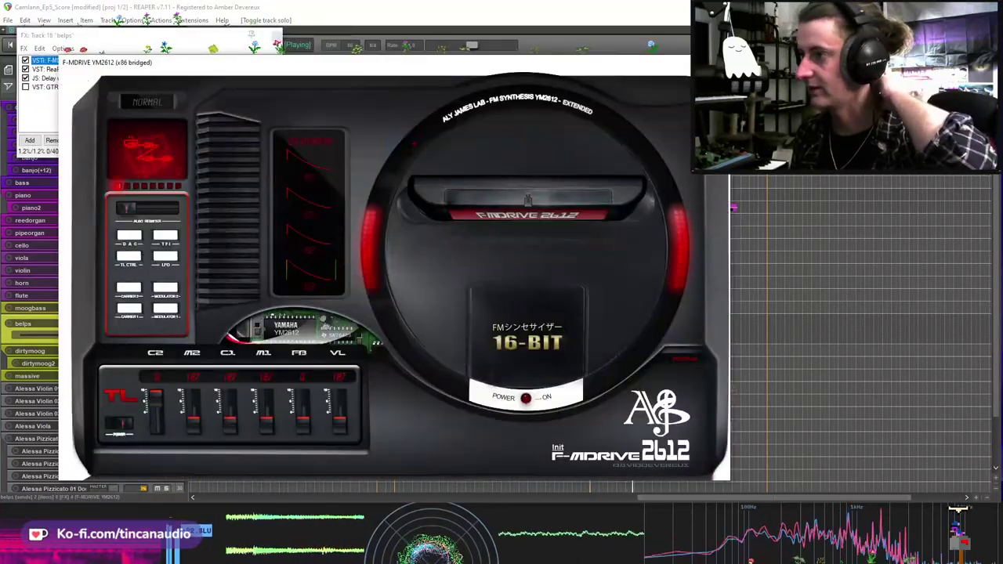
{"action": "key", "text": "Escape"}
{"action": "key", "text": "Escape"}
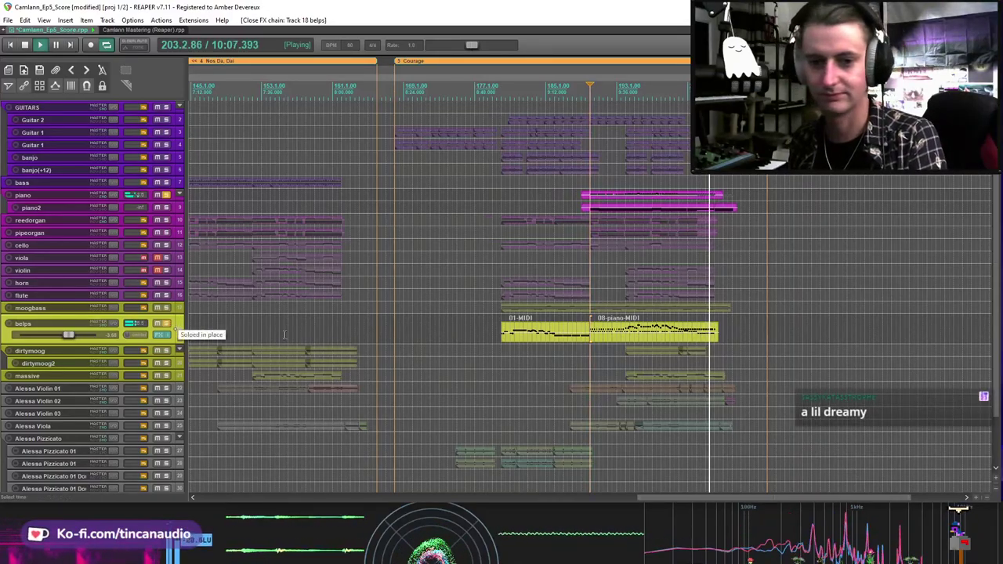
Step: Stop playback with the edit cursor at 193.3.00 and clear the belps and piano solos
{"action": "left_click", "coordinate": [620, 330]}
{"action": "key", "text": "space"}
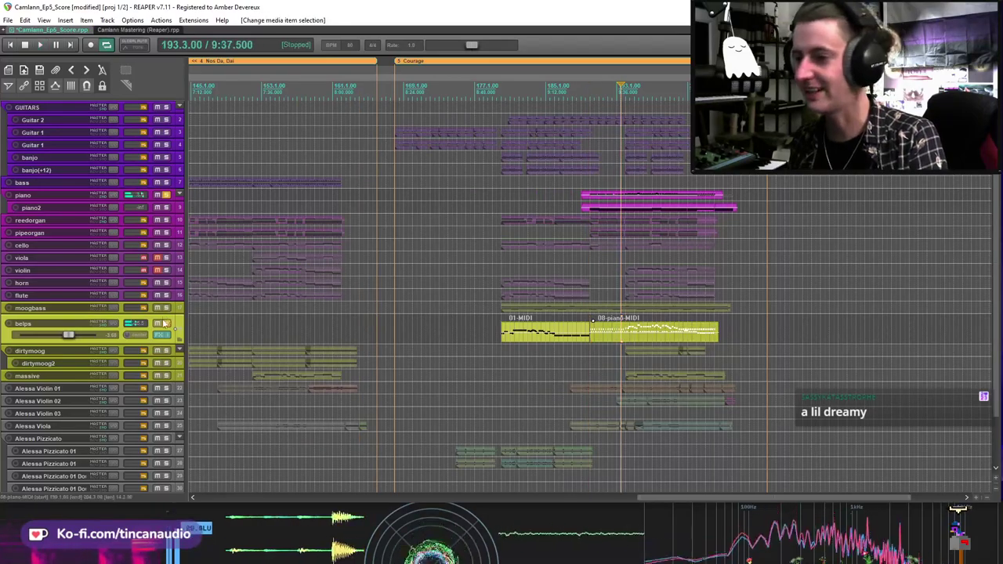
{"action": "left_click", "coordinate": [165, 324]}
{"action": "left_click", "coordinate": [166, 195]}
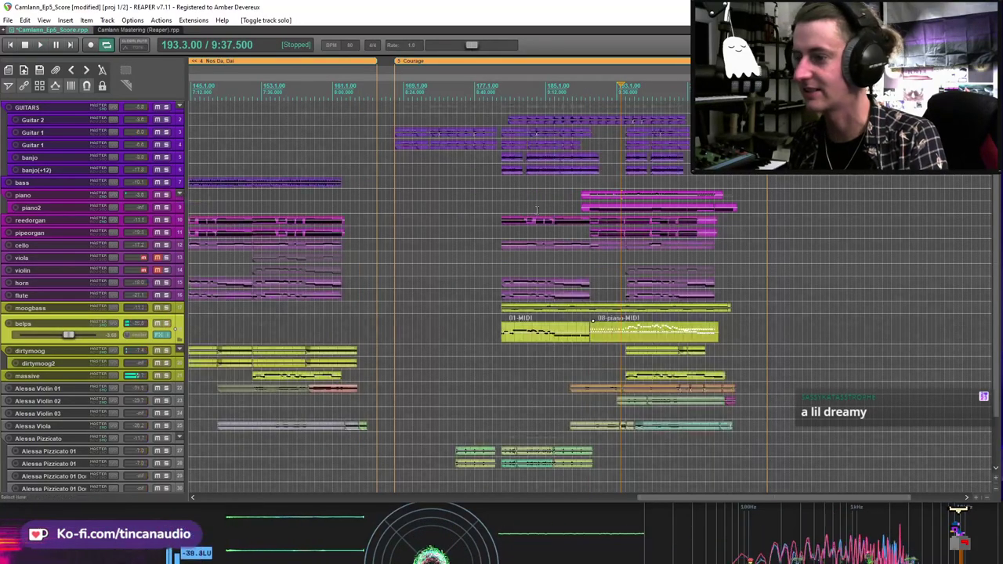
Step: Play the ending of Courage from 204.1.00, stop, and return the edit cursor to 190.1.00 on the piano2 track
{"action": "left_click", "coordinate": [715, 208]}
{"action": "key", "text": "space"}
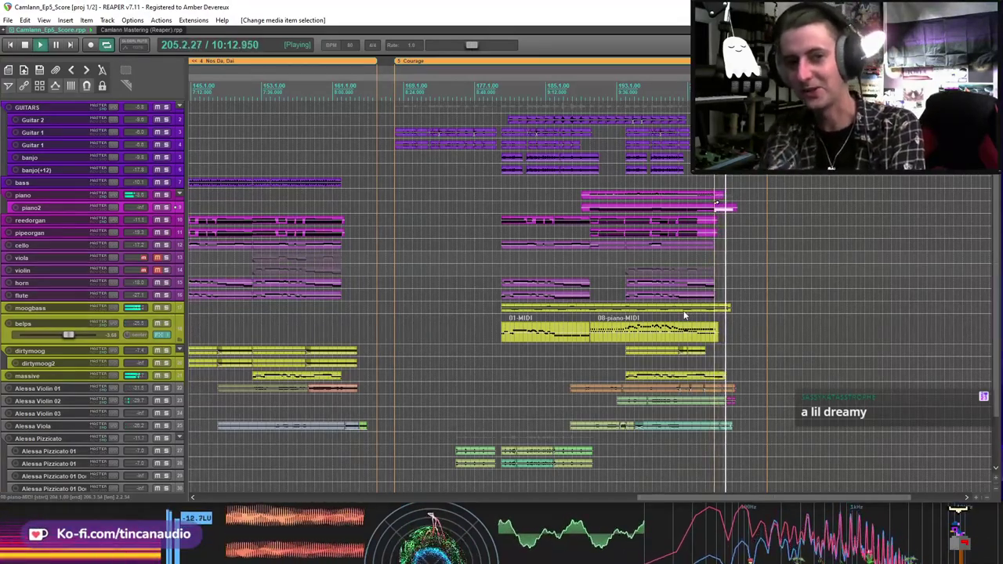
{"action": "key", "text": "space"}
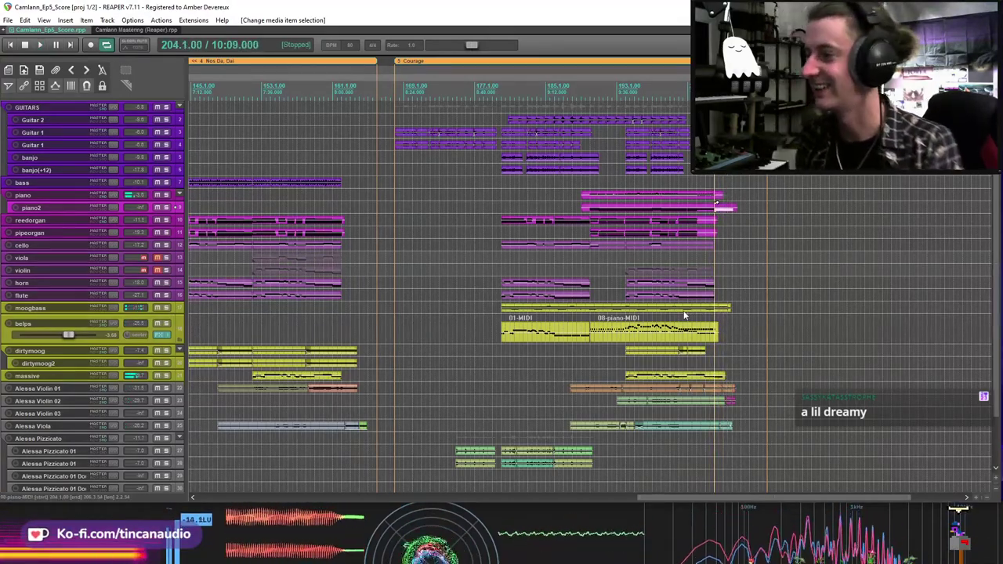
{"action": "left_click", "coordinate": [590, 212]}
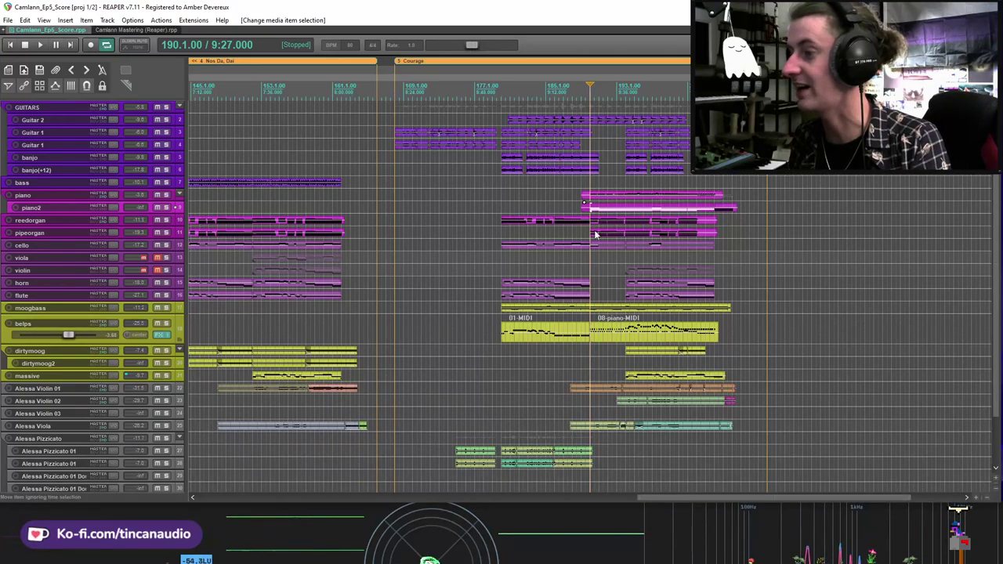
Step: Solo the reedorgan, pipeorgan, piano and piano2 tracks and play them together from 190.1.00
{"action": "left_click", "coordinate": [165, 222]}
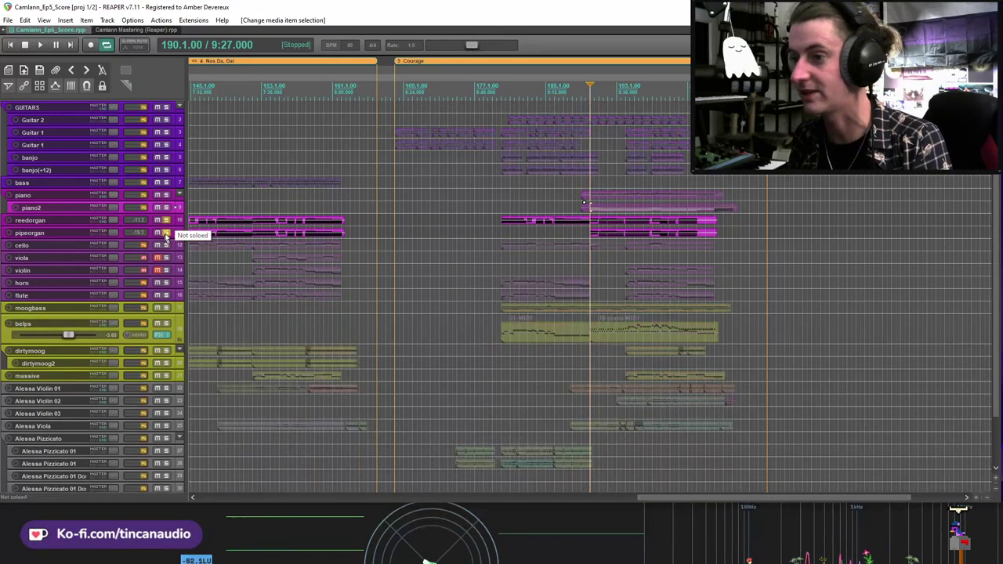
{"action": "key", "text": "space"}
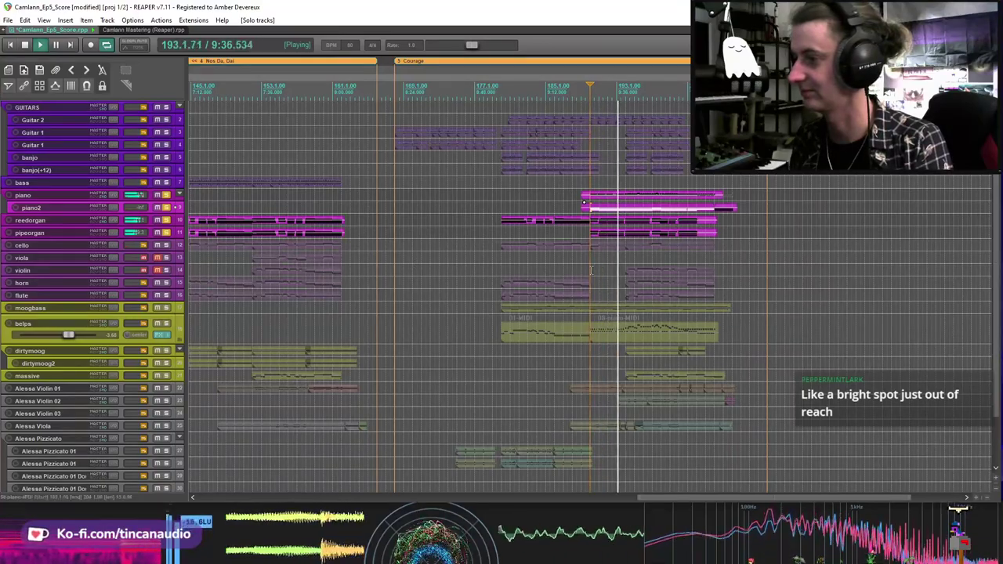
{"action": "key", "text": "space"}
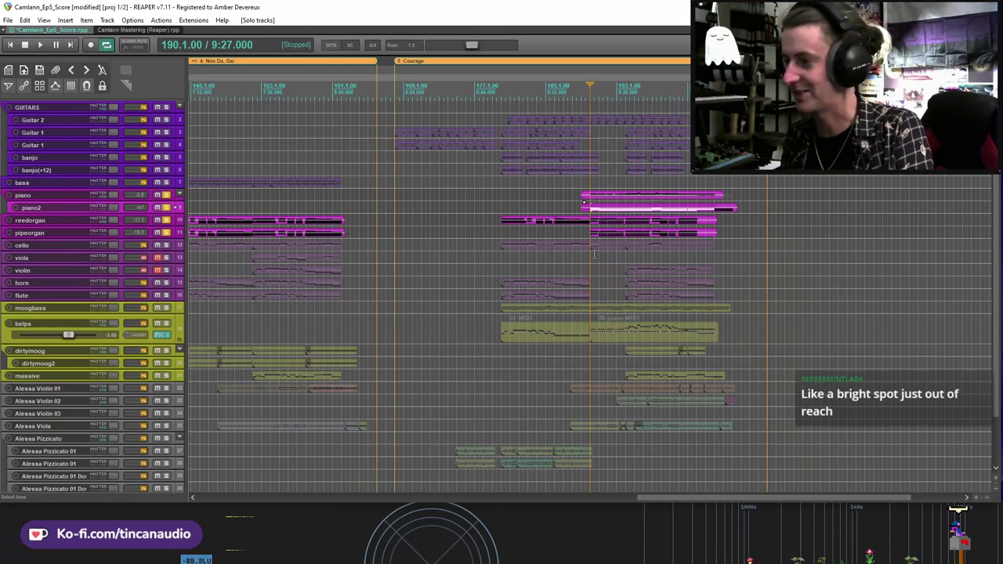
Step: Add cello, Alessa Violin 01 and Alessa Viola to the solo, and play the combined layers from 190.1.00
{"action": "left_click", "coordinate": [166, 246]}
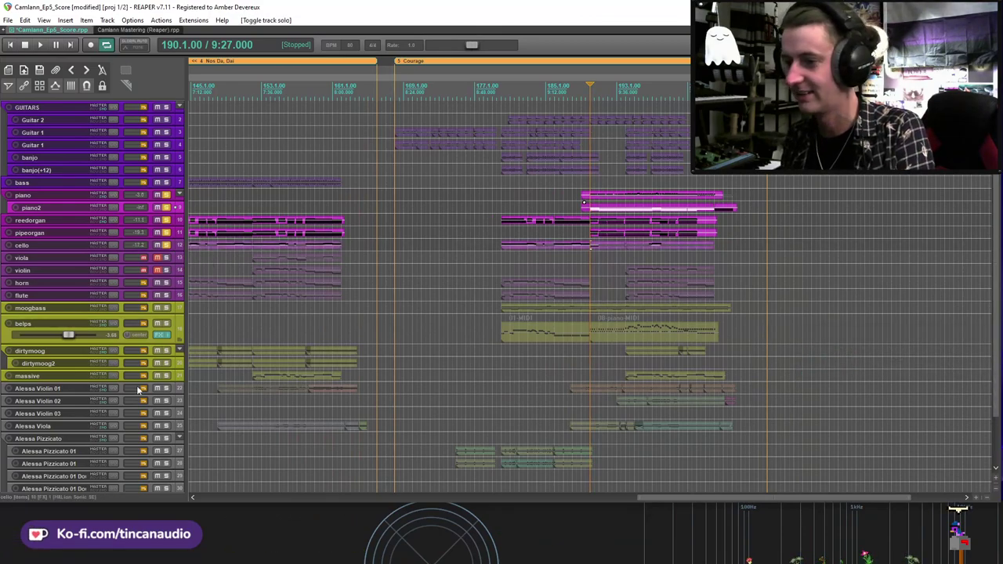
{"action": "left_click", "coordinate": [166, 376]}
{"action": "left_click", "coordinate": [165, 376]}
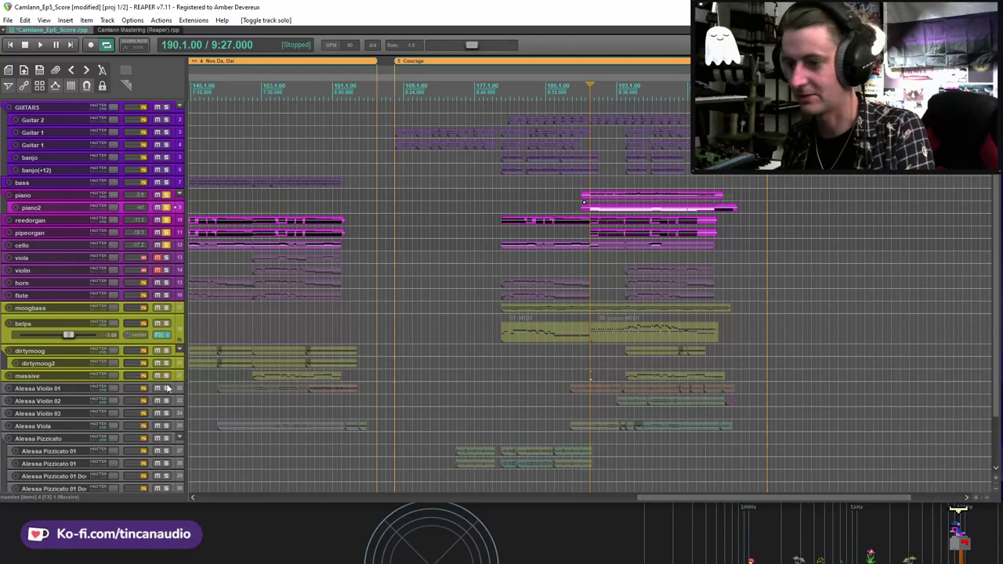
{"action": "left_click", "coordinate": [166, 388]}
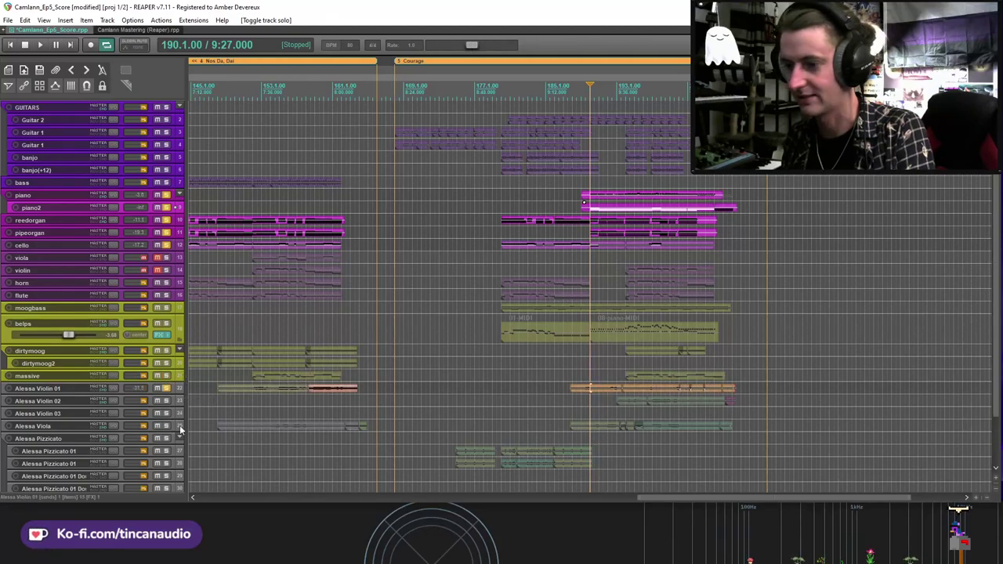
{"action": "left_click", "coordinate": [166, 426]}
{"action": "key", "text": "space"}
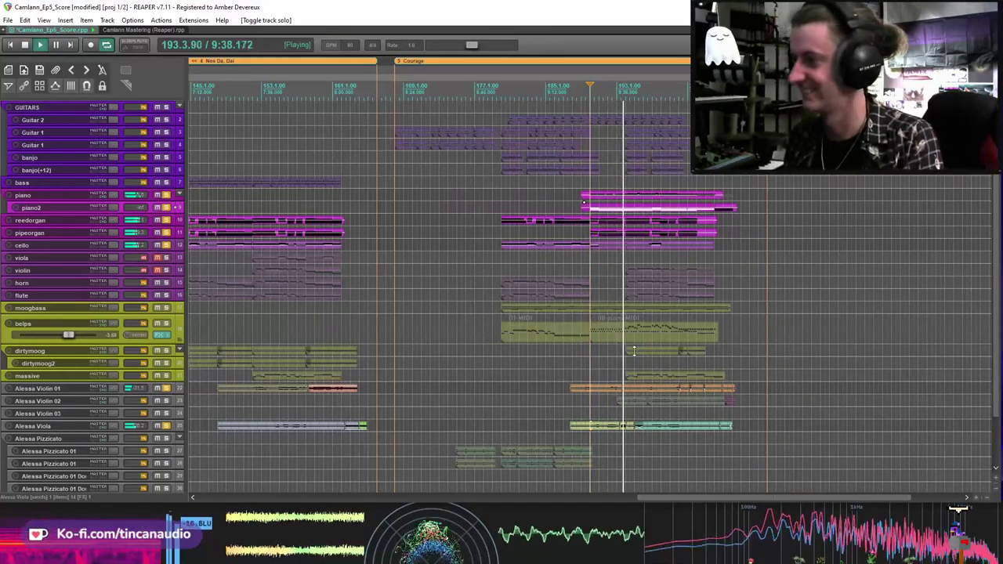
{"action": "key", "text": "space"}
Step: Clear all the track solos and select the 08-piano-MIDI item on belps with the edit cursor at 190.3.00
{"action": "left_click", "coordinate": [167, 221]}
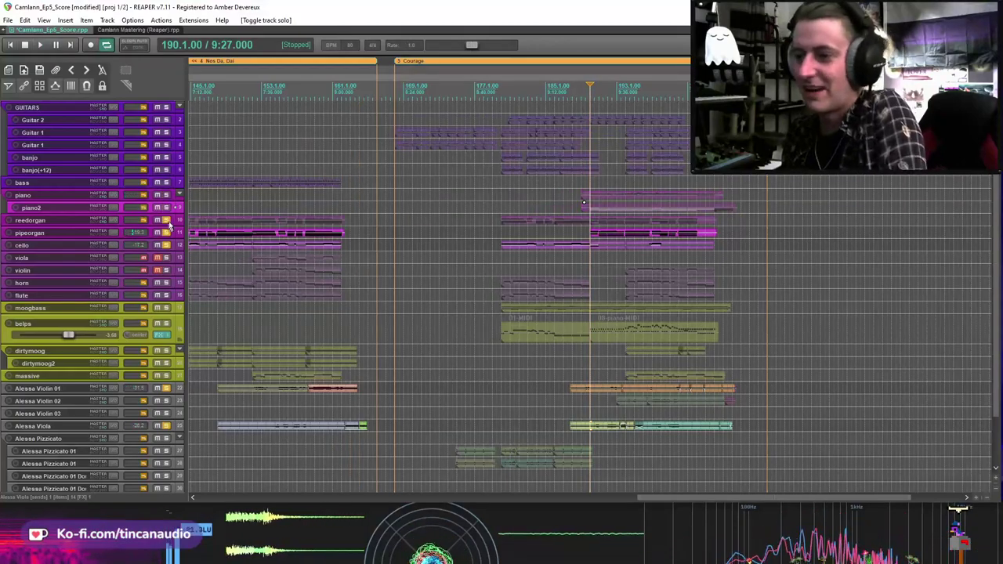
{"action": "left_click", "coordinate": [167, 232]}
{"action": "left_click", "coordinate": [166, 425]}
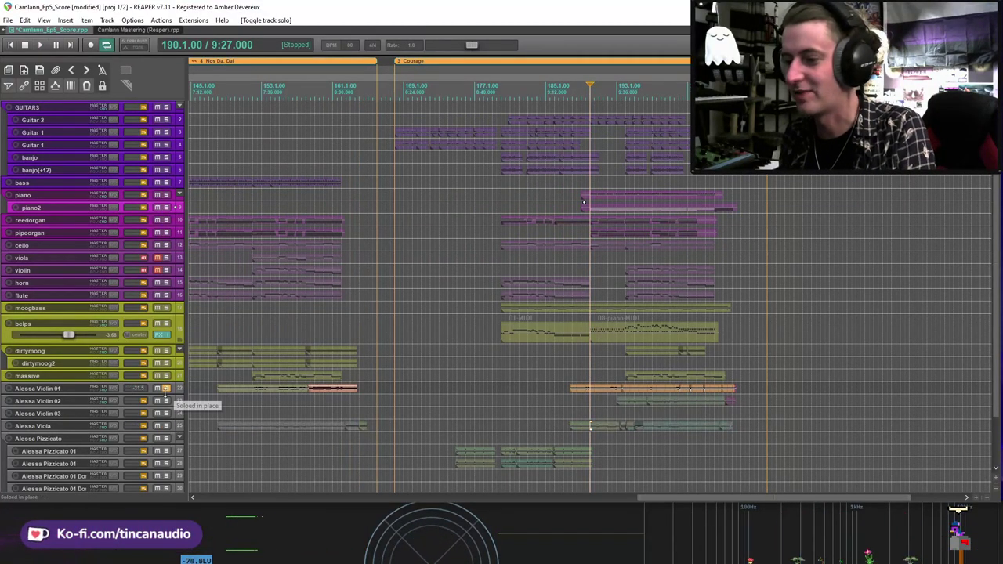
{"action": "left_click", "coordinate": [166, 387]}
{"action": "left_click", "coordinate": [596, 340]}
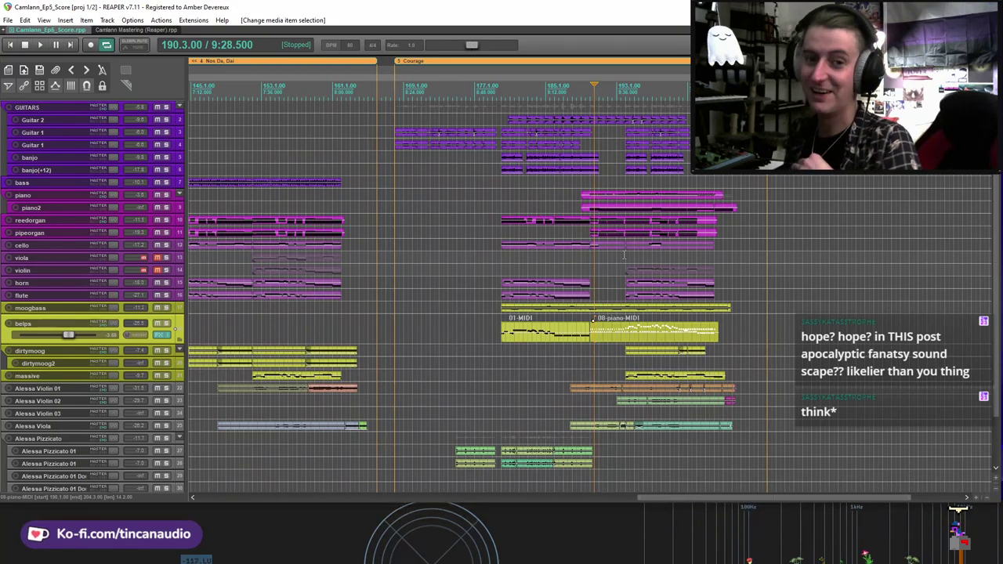
Step: Save the project, play the full mix from 194.1.00, stop with the edit cursor at 195.1.00, and save again
{"action": "left_click", "coordinate": [625, 256]}
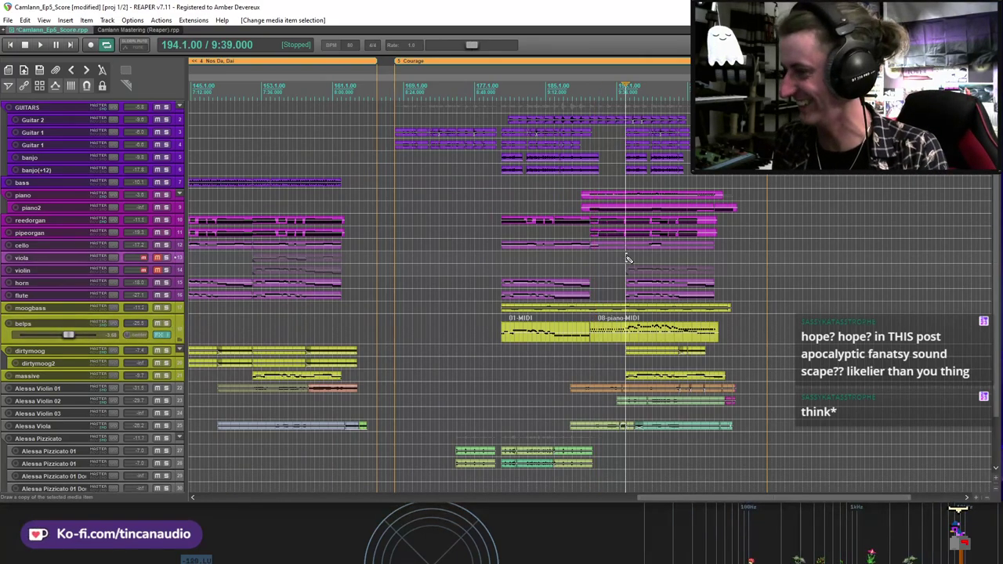
{"action": "key", "text": "ctrl+s"}
{"action": "key", "text": "space"}
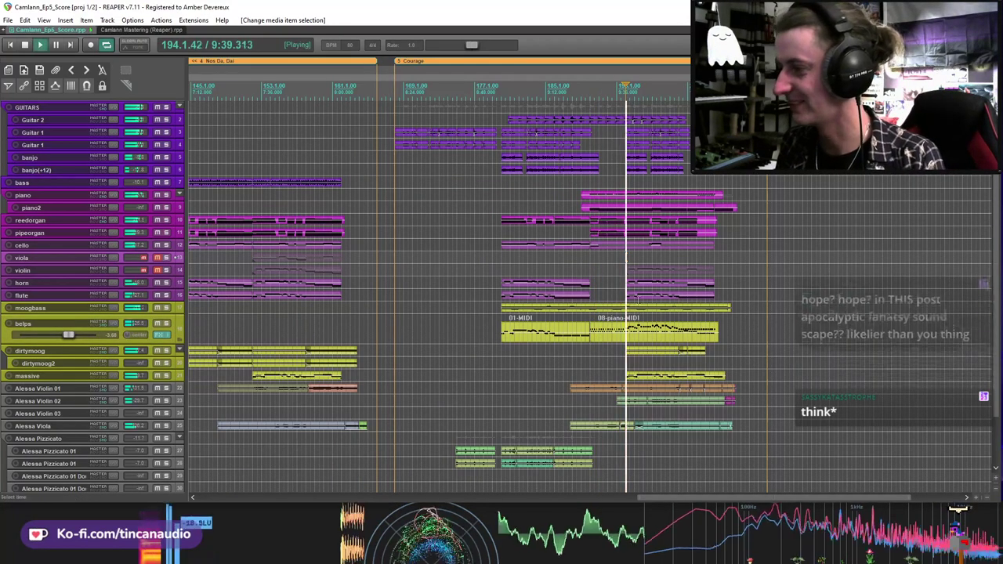
{"action": "mouse_move", "coordinate": [166, 283]}
{"action": "left_mouse_down"}
{"action": "mouse_move", "coordinate": [166, 295]}
{"action": "mouse_move", "coordinate": [167, 283]}
{"action": "left_mouse_up"}
{"action": "left_click", "coordinate": [631, 337]}
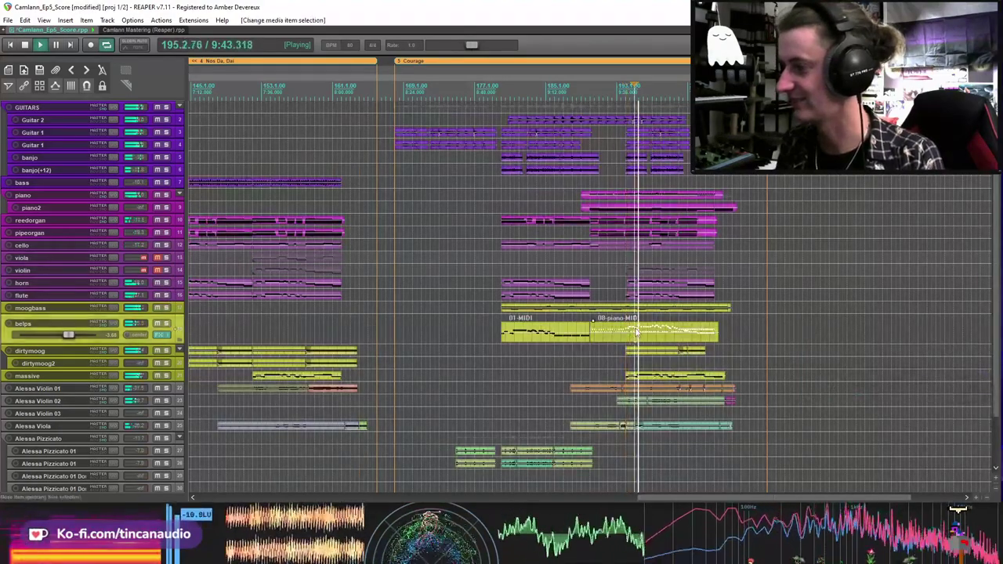
{"action": "key", "text": "space"}
{"action": "key", "text": "ctrl+s"}
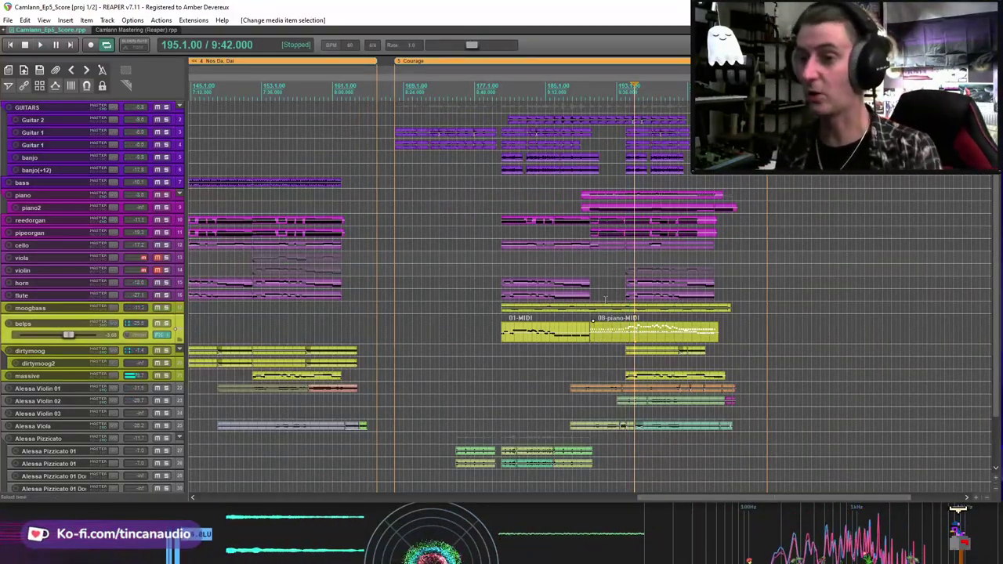
Step: Arm the piano track for recording, set the edit cursor to 190.1.00, solo belps, and disarm and unsolo the two tracks
{"action": "left_click", "coordinate": [19, 199]}
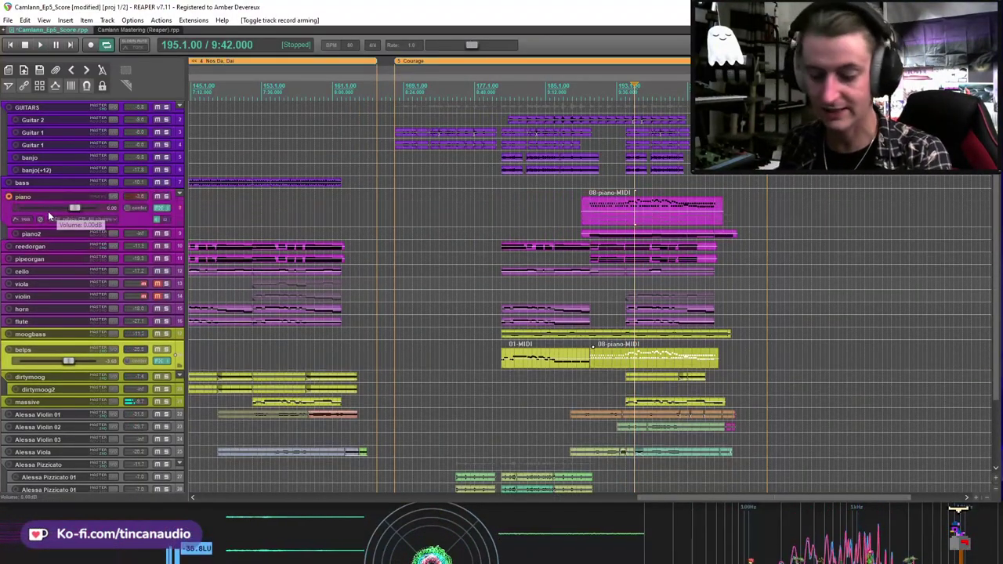
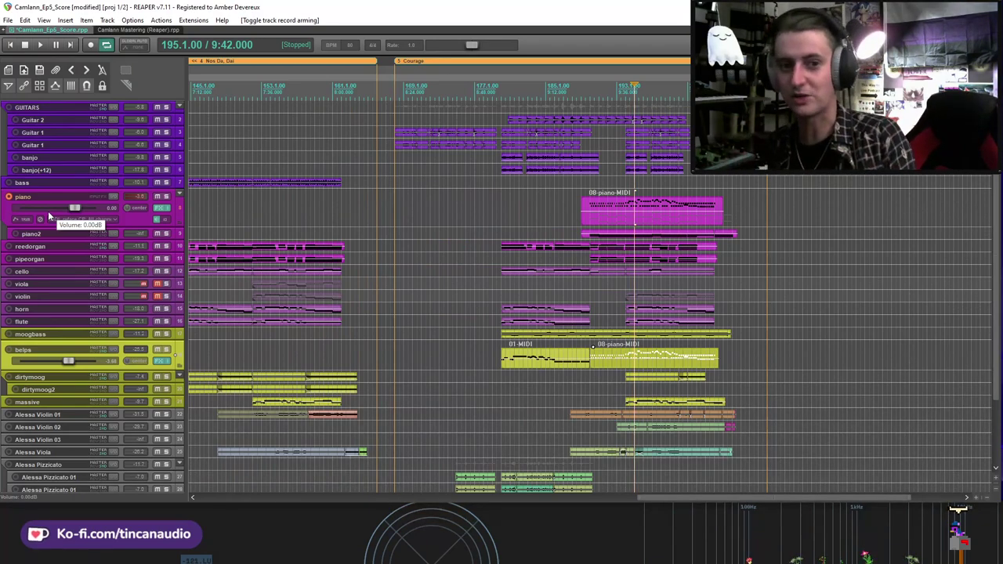
{"action": "left_click", "coordinate": [591, 220]}
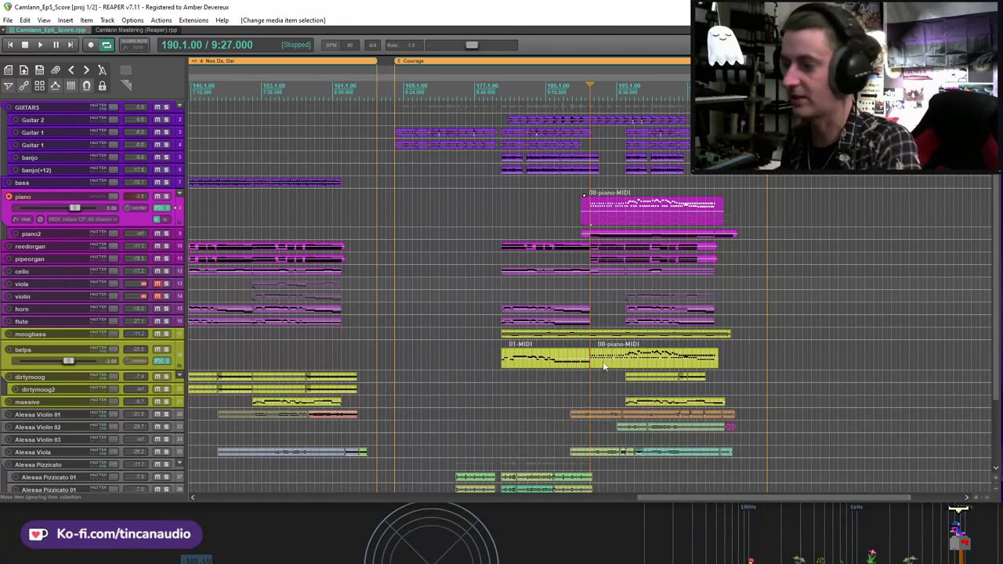
{"action": "left_click", "coordinate": [165, 349]}
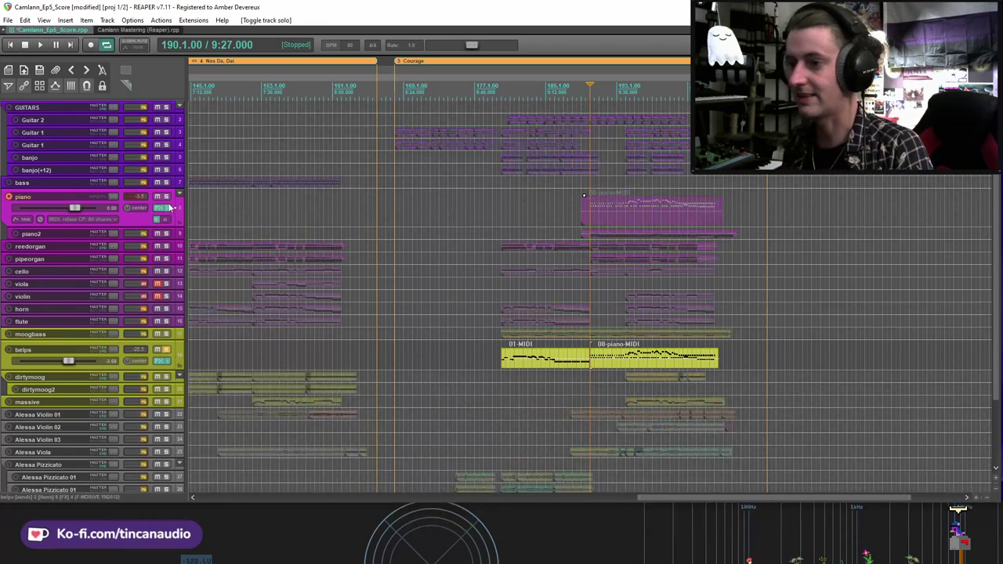
{"action": "left_click", "coordinate": [9, 198]}
{"action": "left_click", "coordinate": [165, 324]}
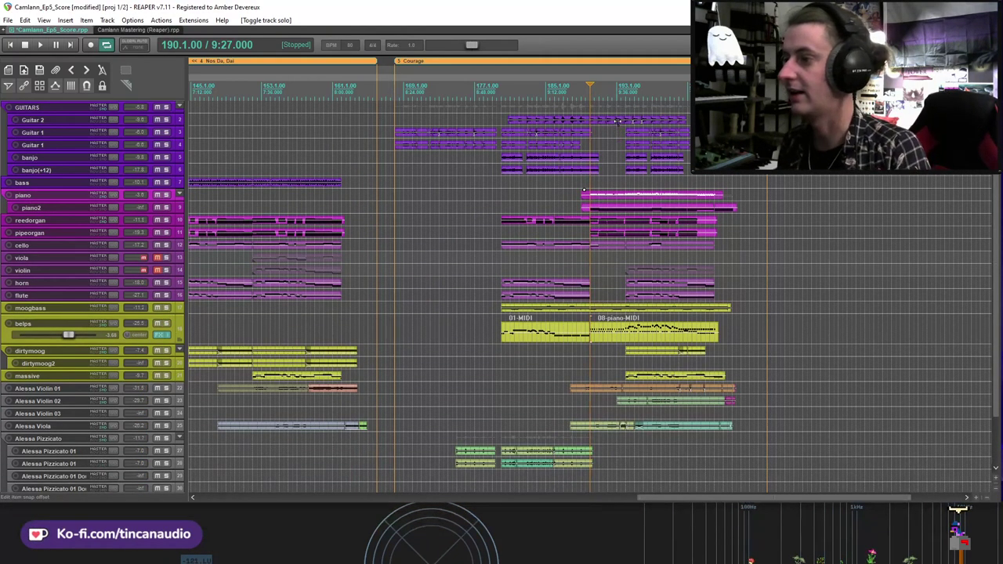
Step: Enlarge the Guitar 2 track and examine its 04-240216_1427.wav slices, selecting those at 193.3.00, 195.3.00 and 197.3.00
{"action": "left_click", "coordinate": [619, 121]}
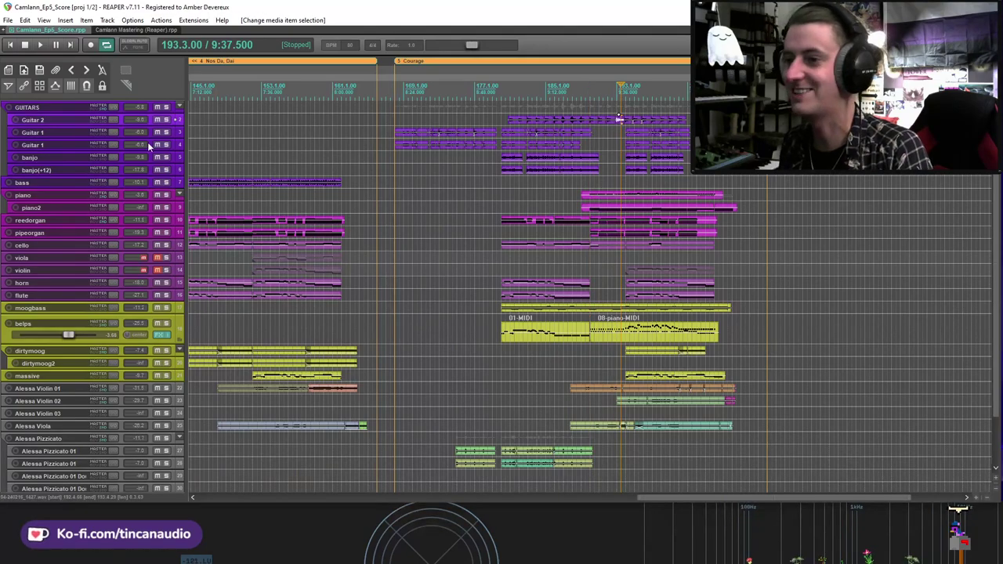
{"action": "key", "text": "grave"}
{"action": "scroll", "coordinate": [795, 265], "scroll_direction": "up", "scroll_amount": 4}
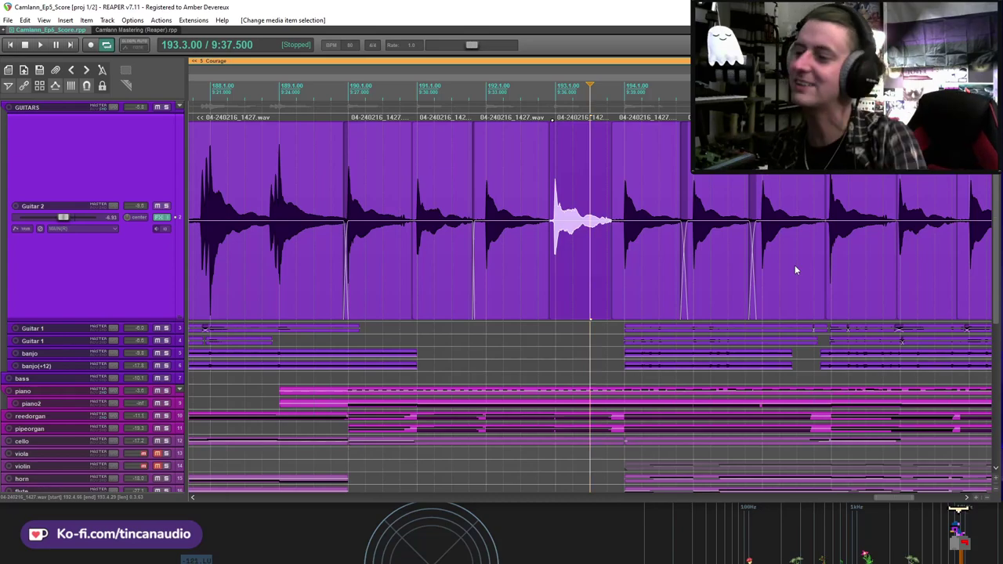
{"action": "scroll", "coordinate": [803, 269], "scroll_direction": "down", "scroll_amount": 2}
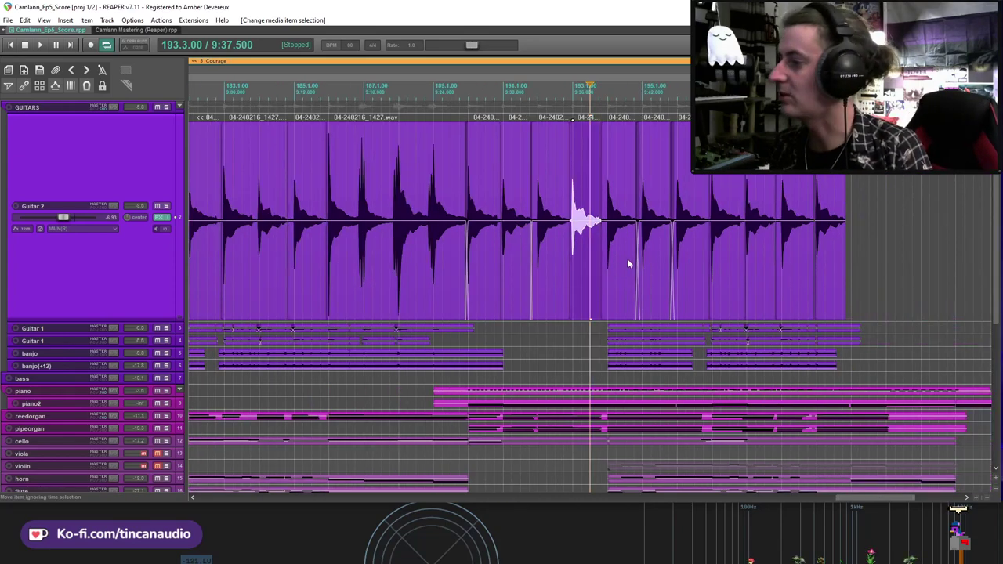
{"action": "left_click_drag", "start_coordinate": [584, 259], "coordinate": [659, 261]}
{"action": "scroll", "coordinate": [658, 261], "scroll_direction": "up", "scroll_amount": 3}
{"action": "scroll", "coordinate": [643, 196], "scroll_direction": "down", "scroll_amount": 2}
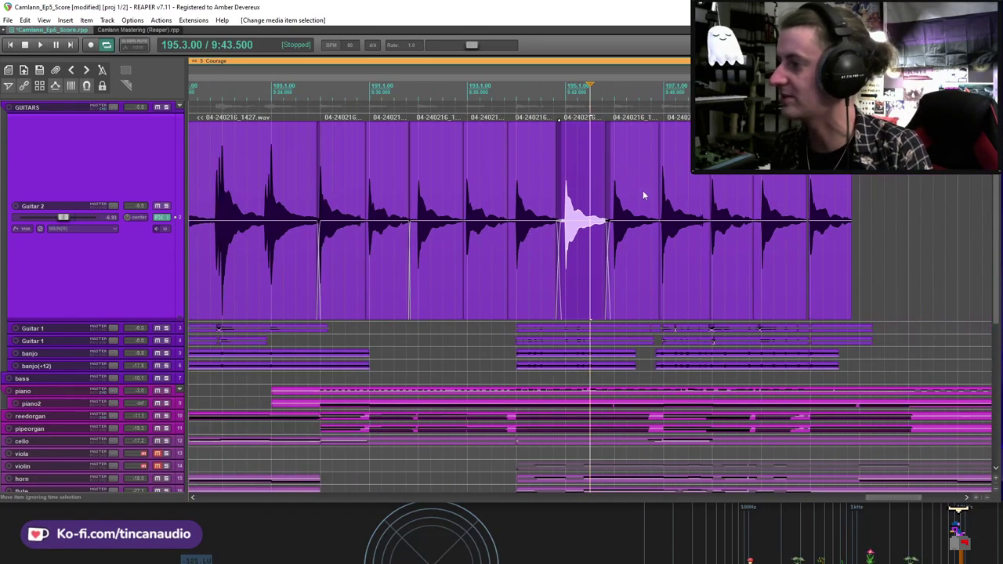
{"action": "scroll", "coordinate": [698, 235], "scroll_direction": "down", "scroll_amount": 4}
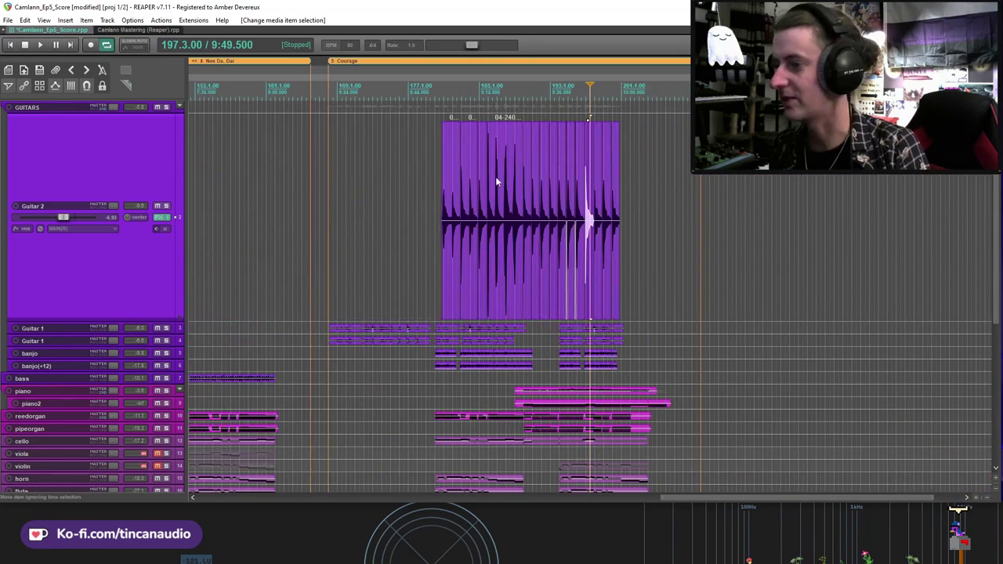
{"action": "scroll", "coordinate": [604, 239], "scroll_direction": "up", "scroll_amount": 6}
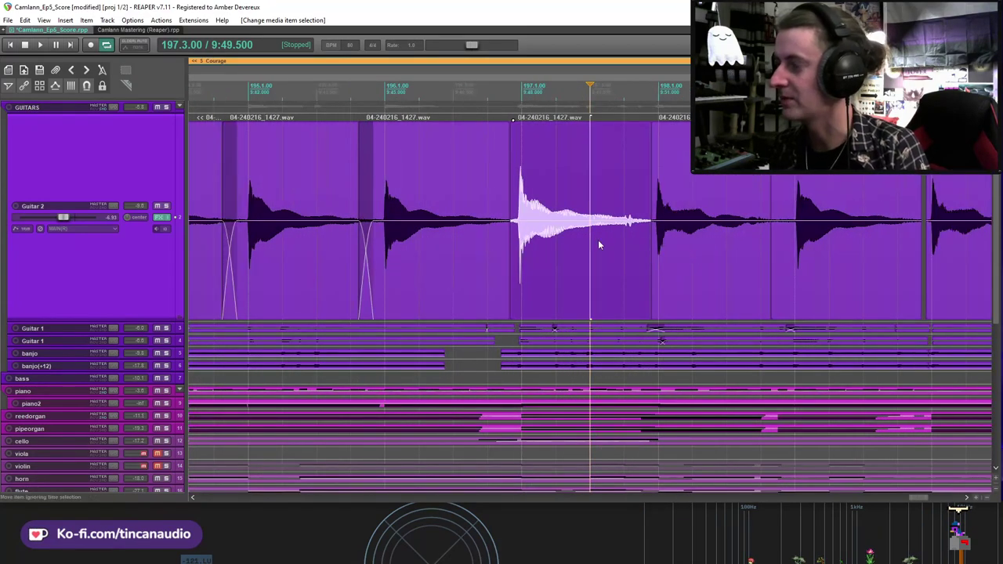
{"action": "scroll", "coordinate": [600, 243], "scroll_direction": "down", "scroll_amount": 4}
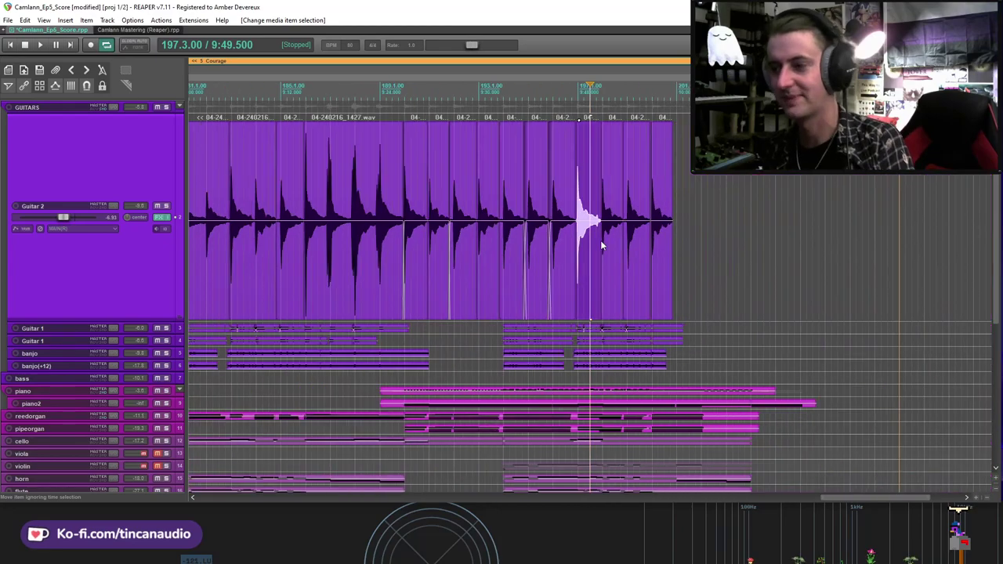
Step: Solo the Guitar 2 track and play it from 189.4.00
{"action": "left_click", "coordinate": [429, 331]}
{"action": "left_click", "coordinate": [399, 341]}
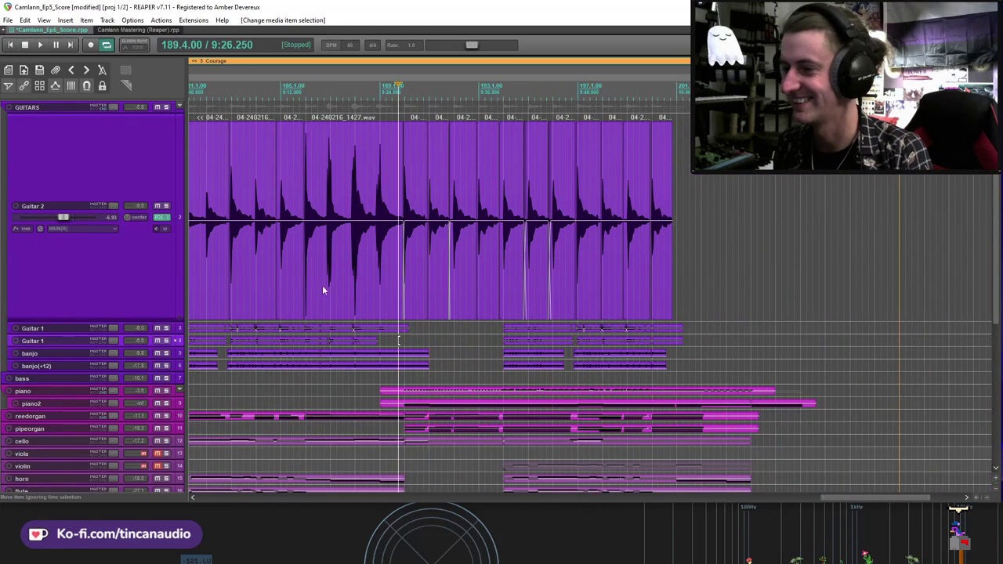
{"action": "left_click", "coordinate": [166, 207]}
{"action": "scroll", "coordinate": [471, 259], "scroll_direction": "up", "scroll_amount": 4}
{"action": "key", "text": "space"}
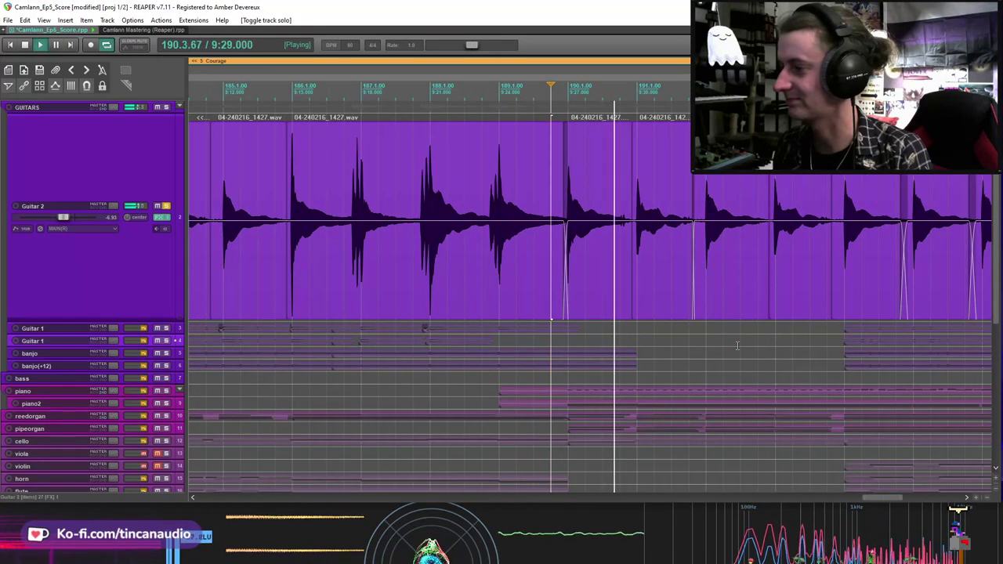
{"action": "scroll", "coordinate": [738, 346], "scroll_direction": "down", "scroll_amount": 3}
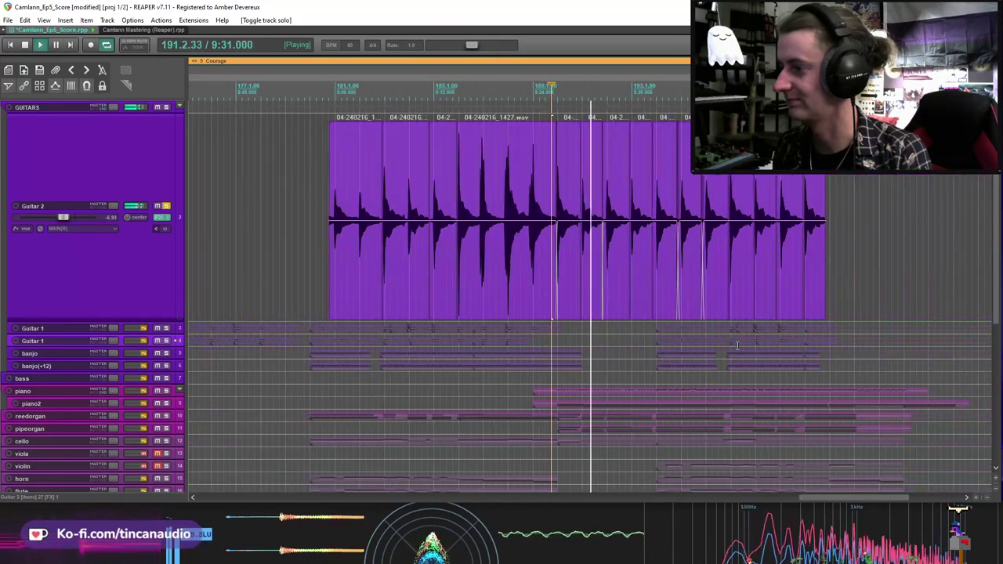
{"action": "scroll", "coordinate": [745, 333], "scroll_direction": "up", "scroll_amount": 4}
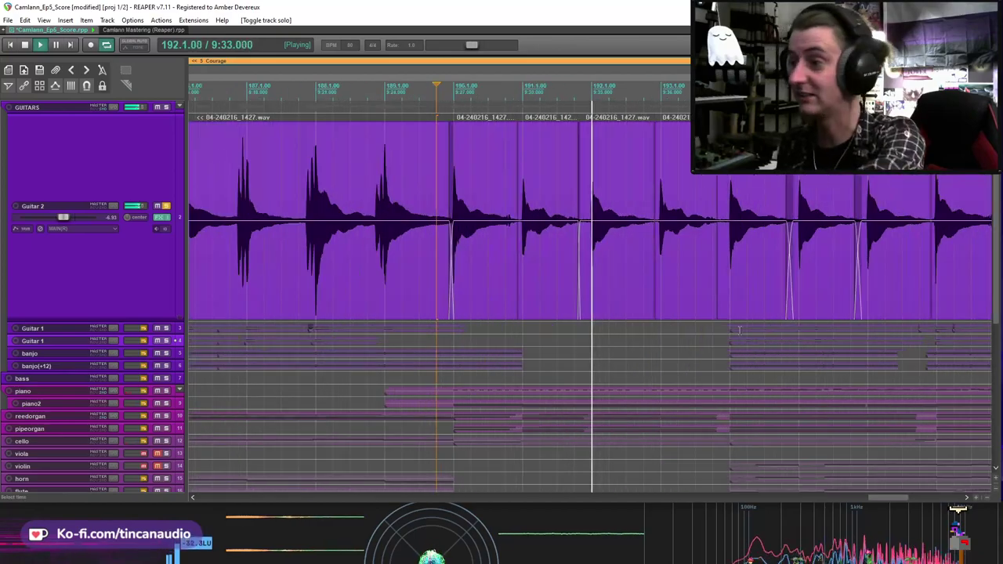
Step: Examine the Guitar 2 slices during playback, stop with the edit cursor at 194.2.00, and clear the Guitar 2 solo
{"action": "left_click", "coordinate": [755, 313]}
{"action": "scroll", "coordinate": [748, 297], "scroll_direction": "down", "scroll_amount": 3}
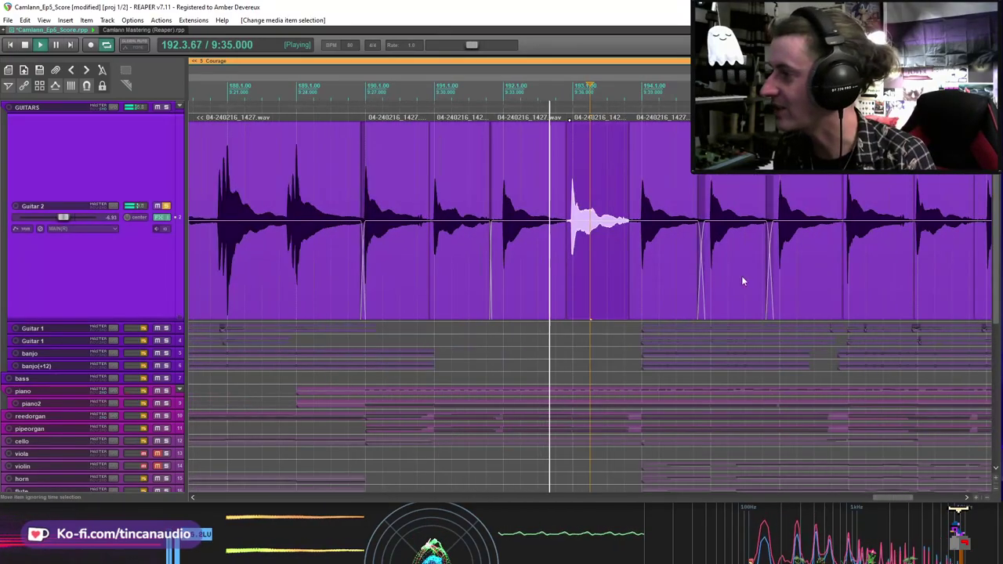
{"action": "scroll", "coordinate": [745, 276], "scroll_direction": "up", "scroll_amount": 3}
{"action": "scroll", "coordinate": [746, 279], "scroll_direction": "down", "scroll_amount": 3}
{"action": "scroll", "coordinate": [729, 276], "scroll_direction": "up", "scroll_amount": 4}
{"action": "scroll", "coordinate": [716, 275], "scroll_direction": "down", "scroll_amount": 6}
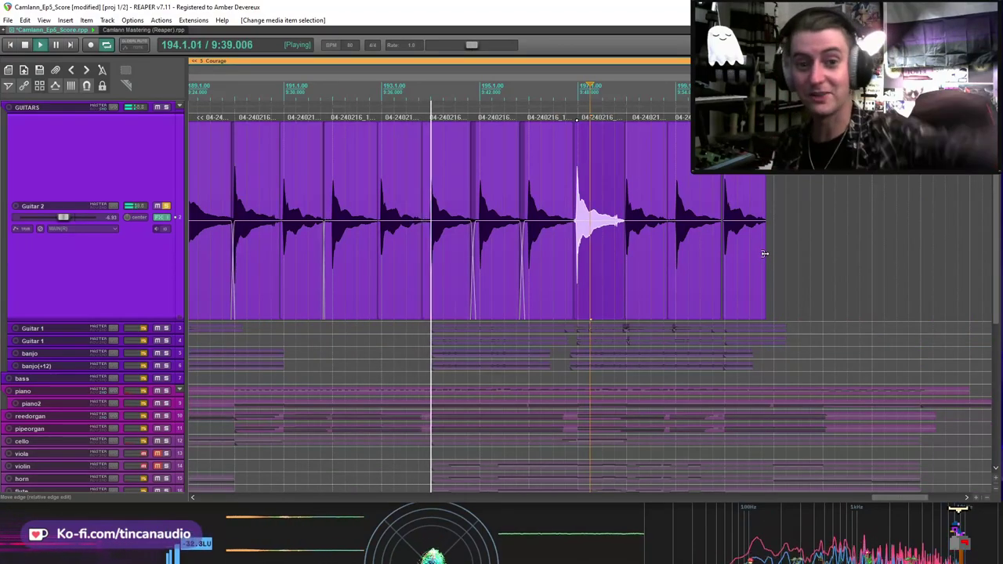
{"action": "left_click", "coordinate": [439, 245]}
{"action": "key", "text": "space"}
{"action": "left_click", "coordinate": [166, 205]}
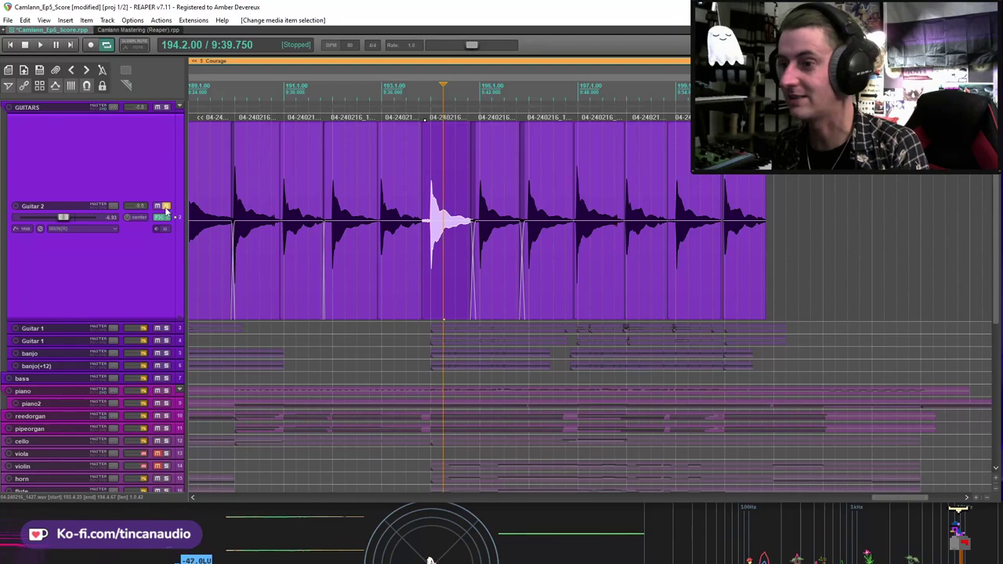
Step: Select the Guitar 2 slice at 193.1.00, and the longer four-note item at 188.2.00 for comparison
{"action": "left_click", "coordinate": [385, 255]}
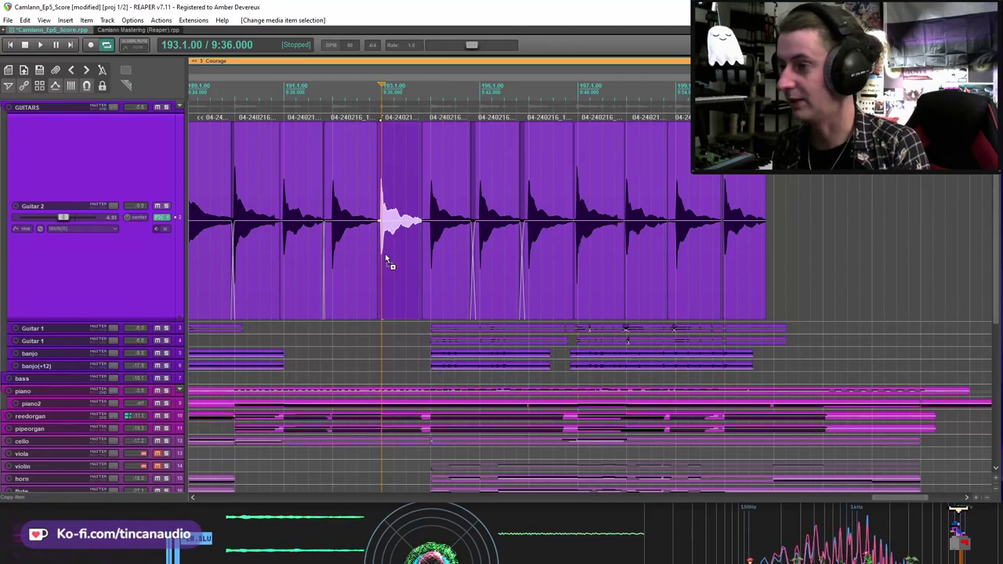
{"action": "scroll", "coordinate": [385, 254], "scroll_direction": "down", "scroll_amount": 2}
{"action": "left_click", "coordinate": [469, 254]}
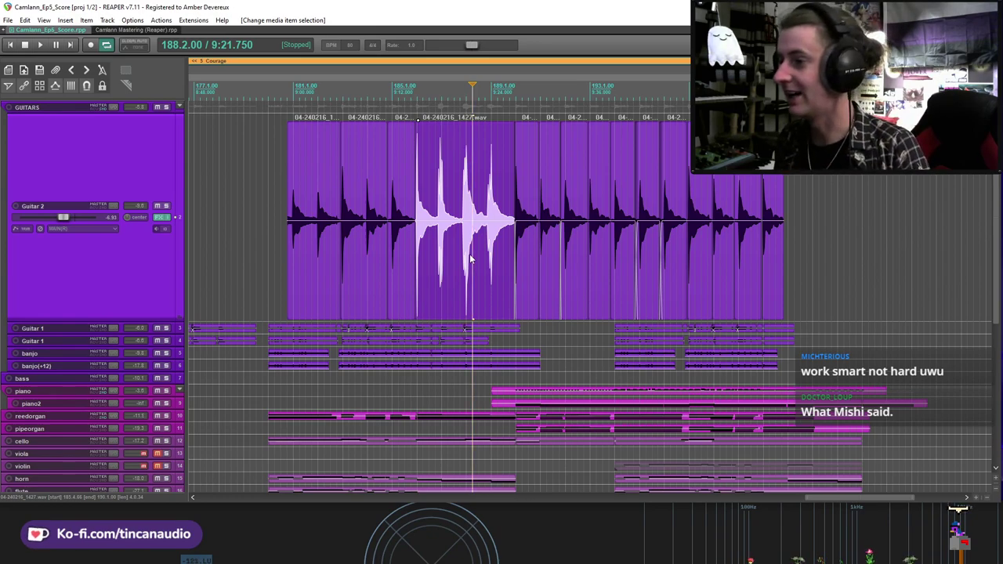
Step: Select the long Guitar 2 item at 187.4.00, and examine the neighbouring slices at 189.4.72 and 191.3.00
{"action": "left_click", "coordinate": [467, 253]}
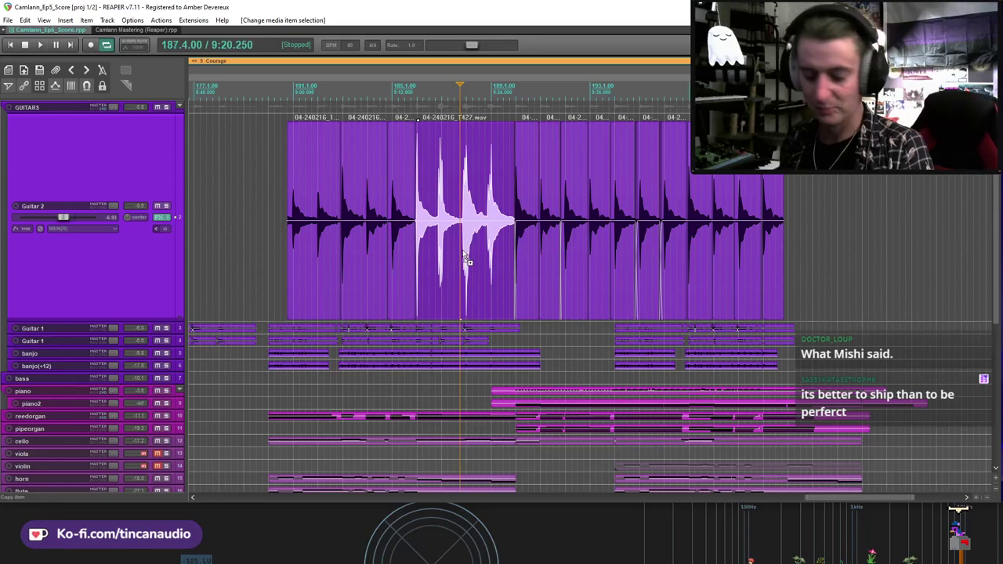
{"action": "left_click_drag", "start_coordinate": [511, 251], "coordinate": [515, 252]}
{"action": "scroll", "coordinate": [514, 252], "scroll_direction": "up", "scroll_amount": 5}
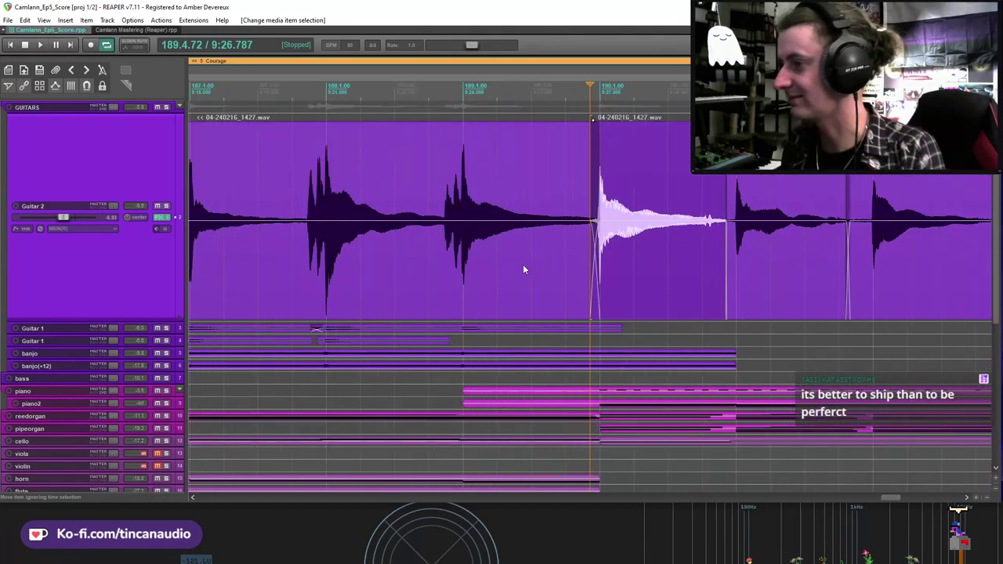
{"action": "scroll", "coordinate": [523, 264], "scroll_direction": "down", "scroll_amount": 5}
{"action": "left_click", "coordinate": [628, 237]}
{"action": "scroll", "coordinate": [628, 236], "scroll_direction": "up", "scroll_amount": 5}
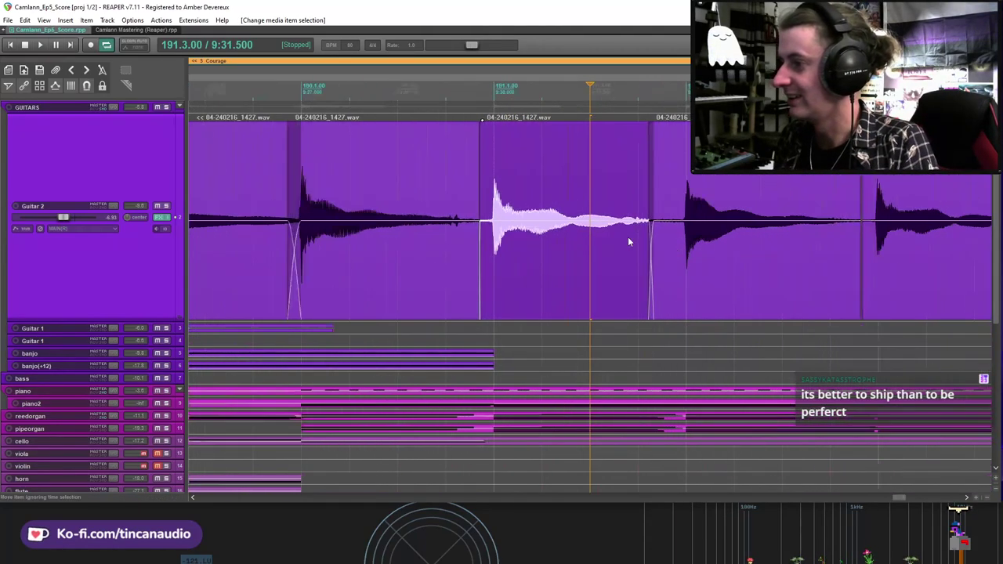
Step: Select the Guitar 2 slice at 192.2.00 and save the project
{"action": "scroll", "coordinate": [628, 237], "scroll_direction": "down", "scroll_amount": 3}
{"action": "left_click", "coordinate": [628, 237]}
{"action": "key", "text": "ctrl+s"}
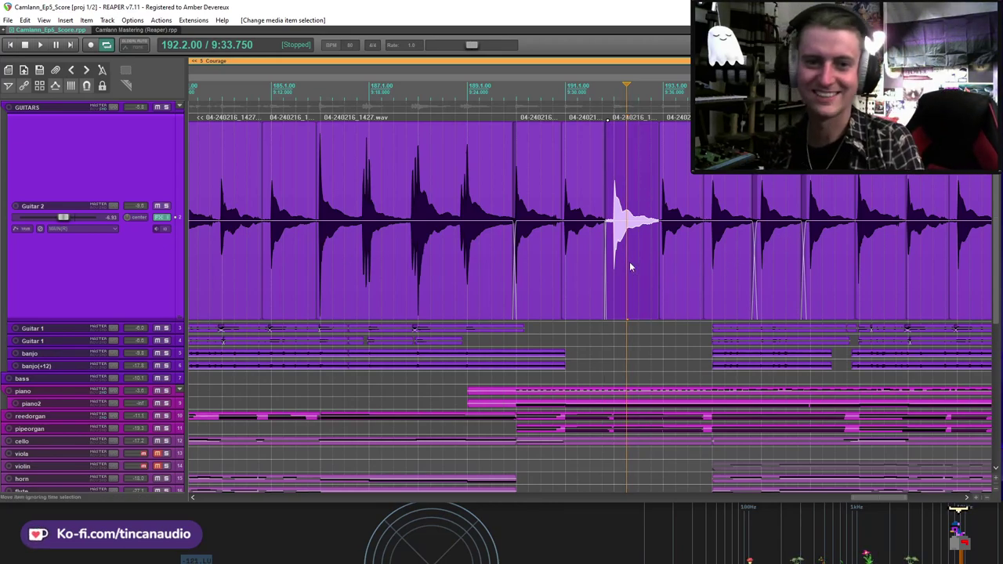
Step: Examine the Guitar 2 slices at 196.4.00 and 197.2.00, saving the project with the latter selected
{"action": "scroll", "coordinate": [629, 261], "scroll_direction": "down", "scroll_amount": 3}
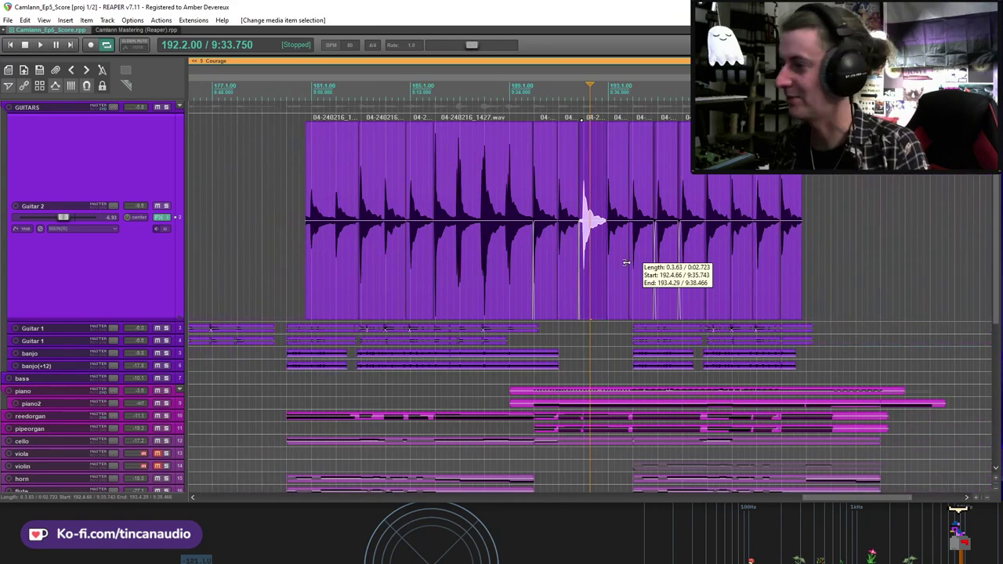
{"action": "left_click", "coordinate": [626, 262]}
{"action": "left_click", "coordinate": [698, 253]}
{"action": "scroll", "coordinate": [701, 252], "scroll_direction": "down", "scroll_amount": 2}
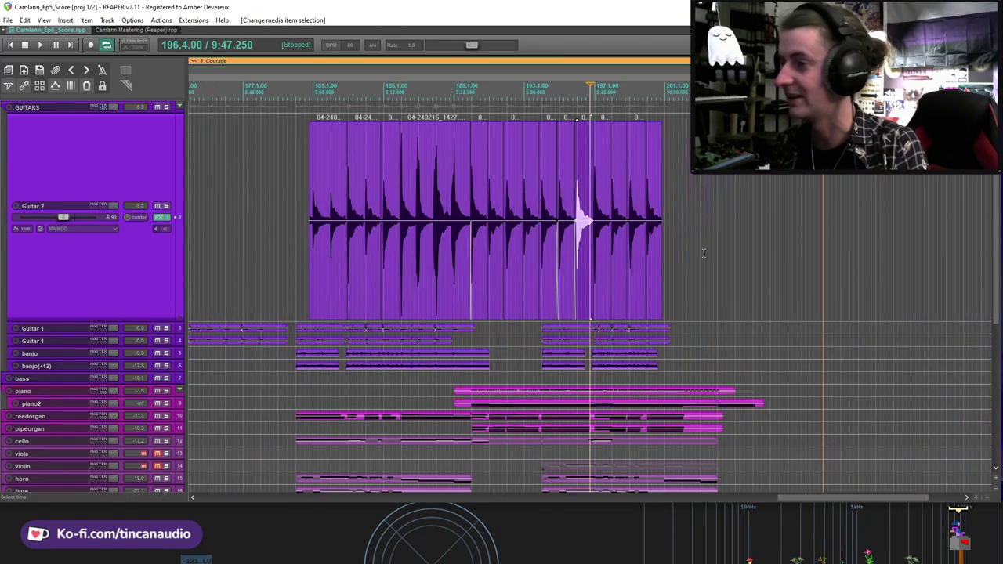
{"action": "scroll", "coordinate": [693, 254], "scroll_direction": "up", "scroll_amount": 2}
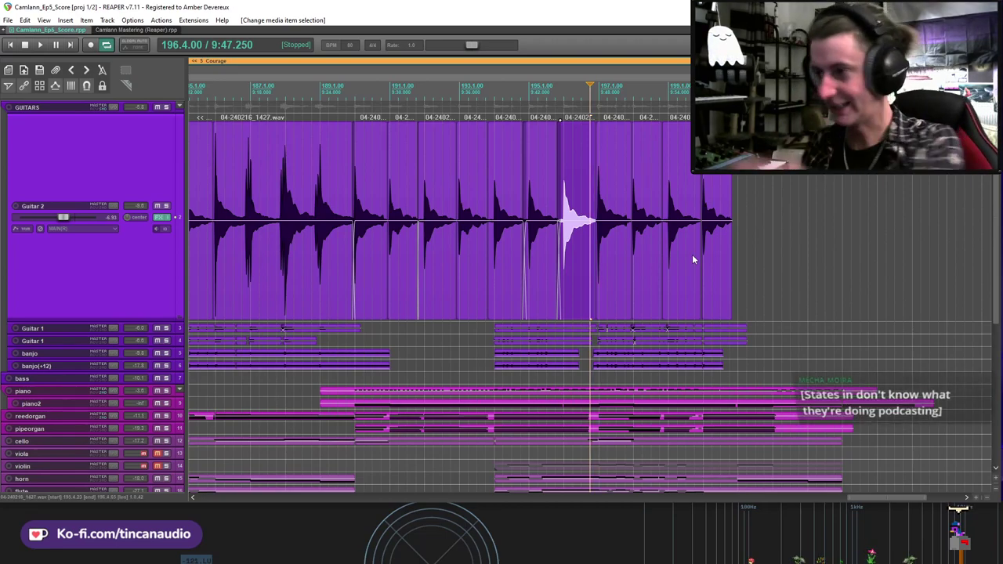
{"action": "left_click", "coordinate": [604, 263]}
{"action": "key", "text": "ctrl+s"}
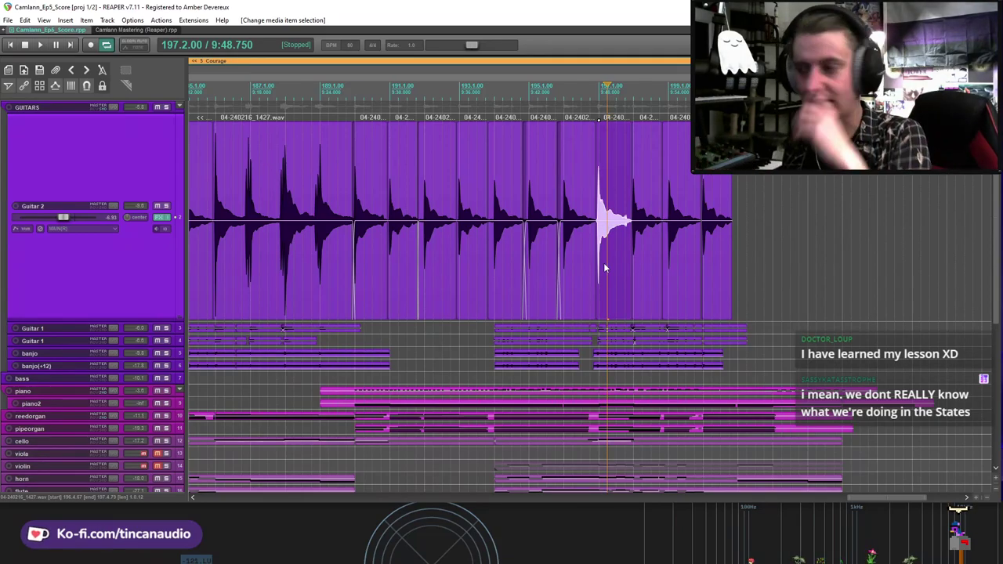
{"action": "left_click", "coordinate": [597, 265]}
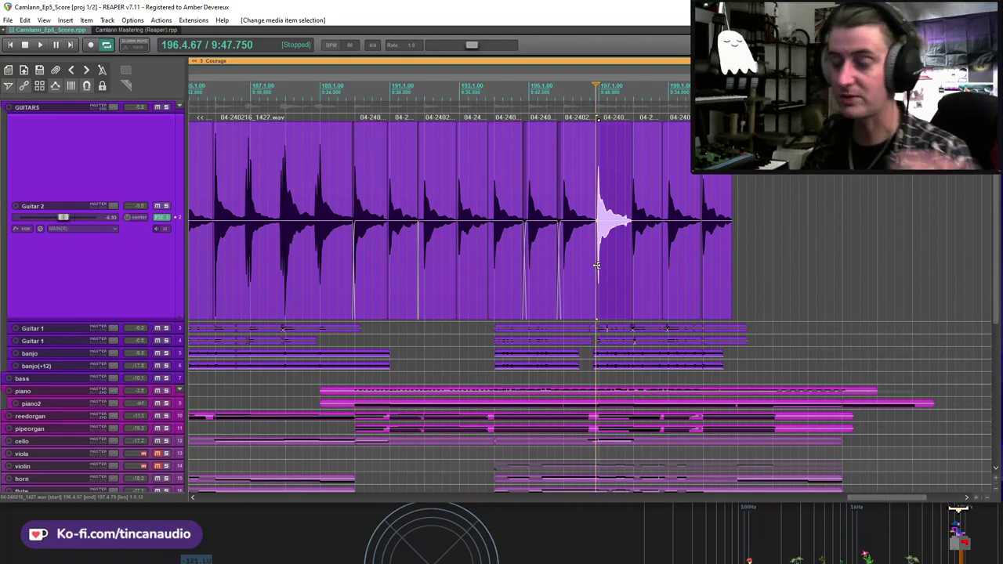
{"action": "left_click", "coordinate": [606, 266]}
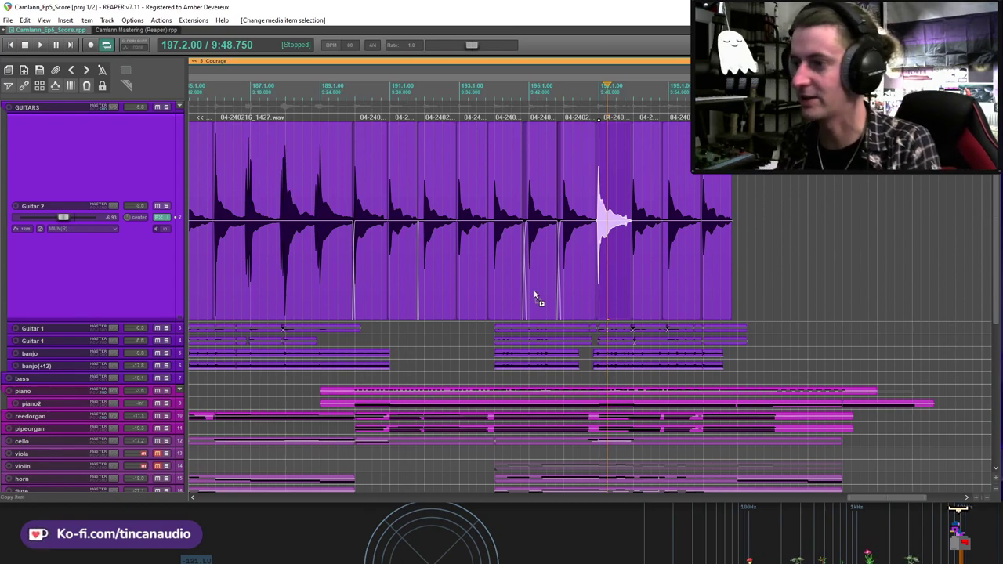
Step: Reduce the track heights so the guitar, banjo, bass and piano tracks fit in the arrangement together
{"action": "scroll", "coordinate": [535, 295], "scroll_direction": "down", "scroll_amount": 3}
{"action": "scroll", "coordinate": [546, 244], "scroll_direction": "up", "scroll_amount": 3, "text": "ctrl"}
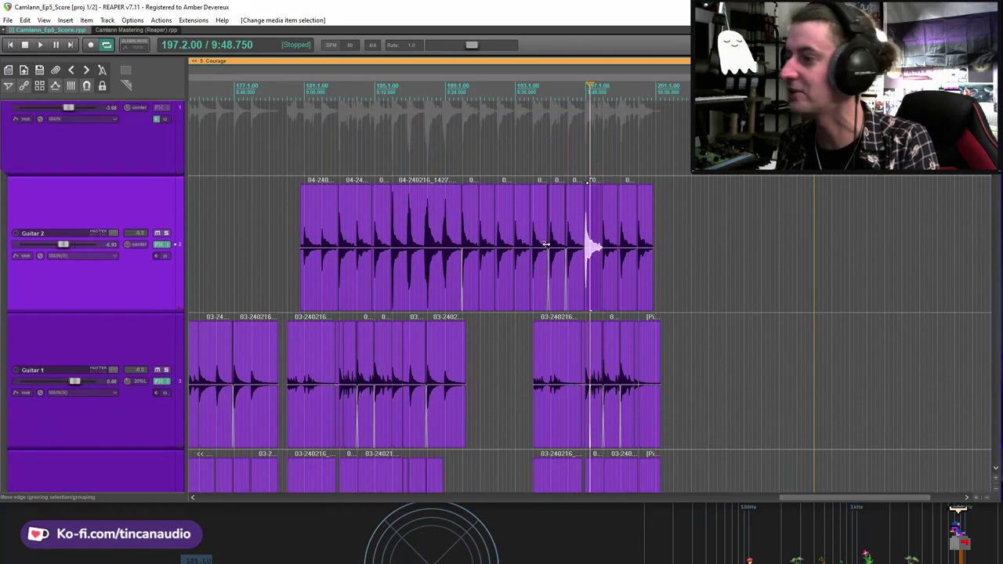
{"action": "scroll", "coordinate": [546, 244], "scroll_direction": "down", "scroll_amount": 4, "text": "ctrl"}
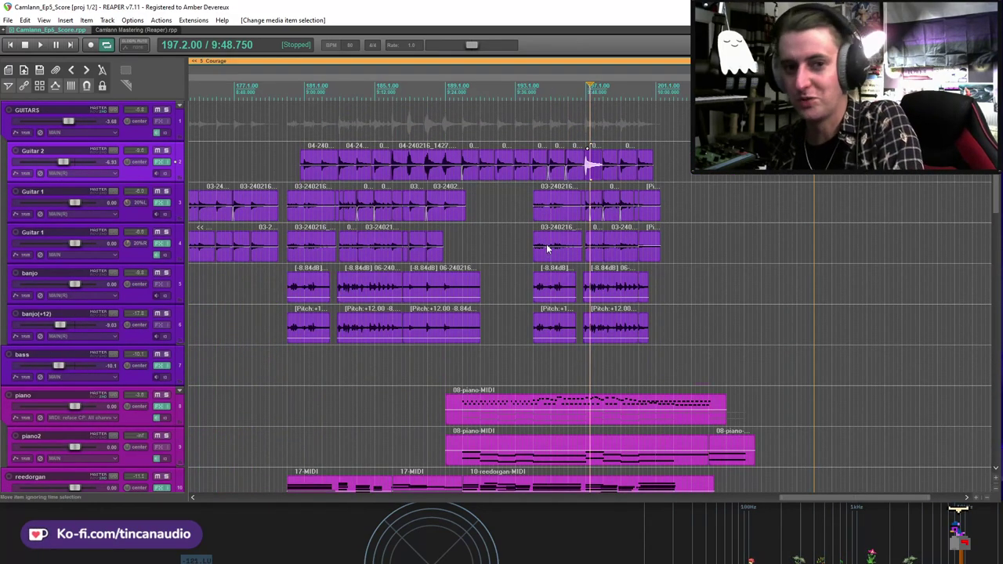
Step: Examine the edited 03-240216_1410.wav slices on the upper Guitar 1 track, selecting those at 197.1.00 and 197.2.00
{"action": "left_click", "coordinate": [588, 208]}
{"action": "scroll", "coordinate": [610, 232], "scroll_direction": "up", "scroll_amount": 5}
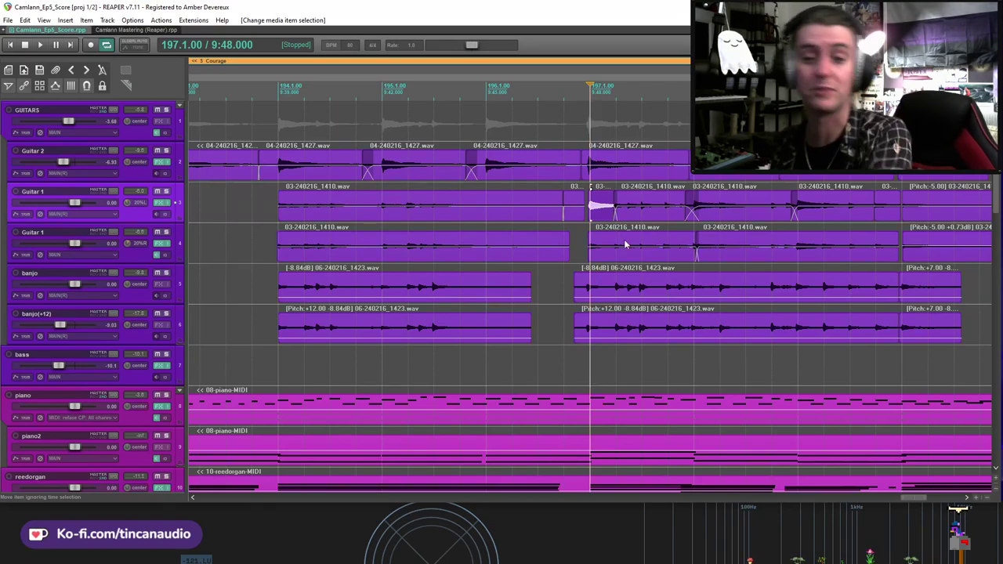
{"action": "scroll", "coordinate": [625, 246], "scroll_direction": "down", "scroll_amount": 3}
{"action": "left_click", "coordinate": [618, 217]}
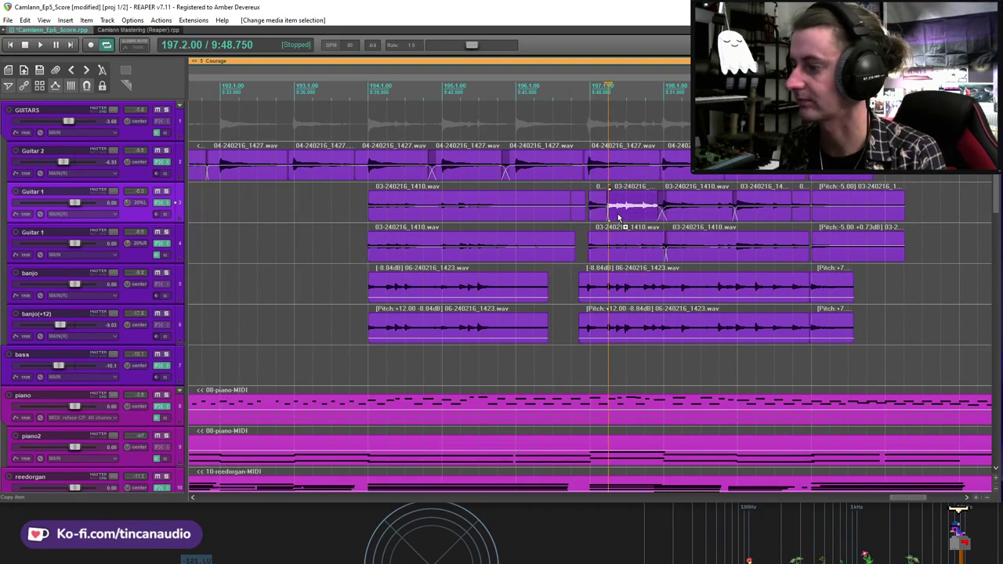
{"action": "scroll", "coordinate": [618, 218], "scroll_direction": "down", "scroll_amount": 5}
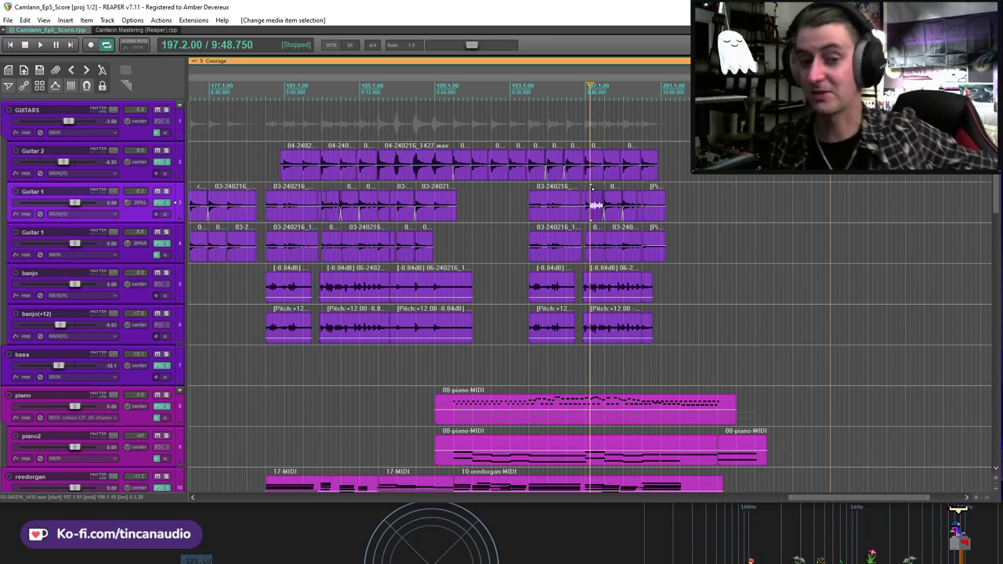
{"action": "left_click", "coordinate": [590, 214]}
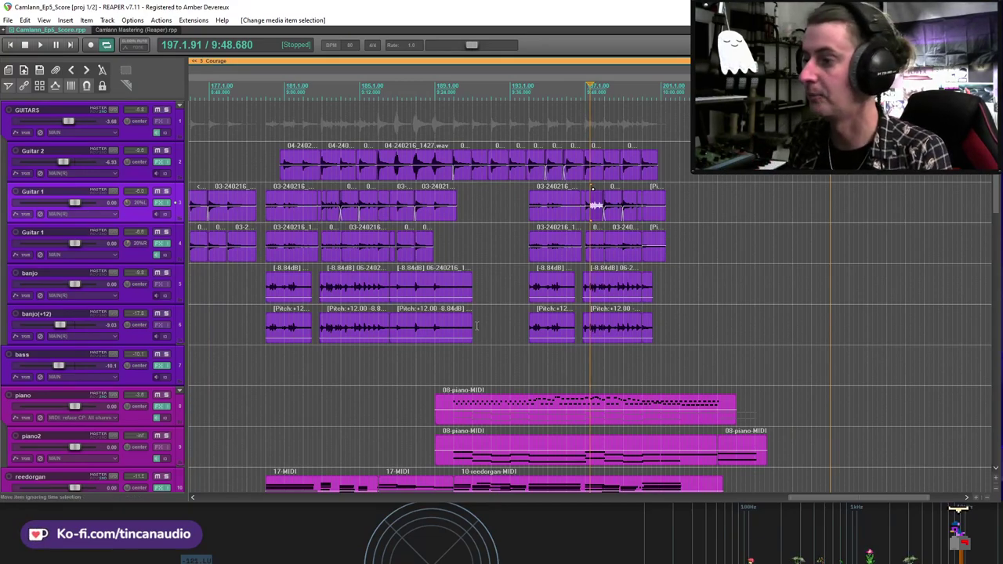
Step: Select the Guitar 1 item at bar 194, then the banjo item at bar 188, saving the project after each selection
{"action": "left_click_drag", "start_coordinate": [591, 188], "coordinate": [542, 217]}
{"action": "key", "text": "ctrl+s"}
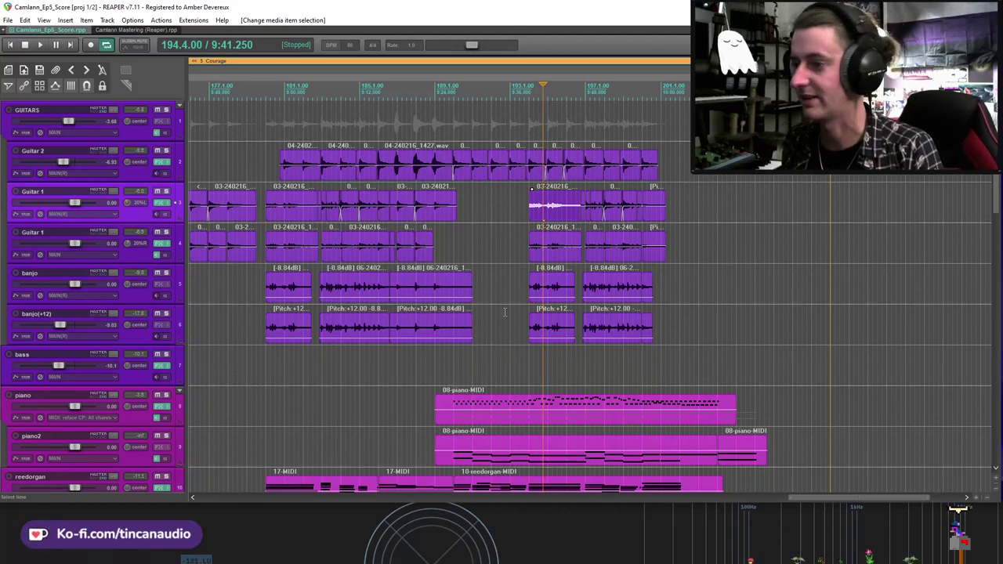
{"action": "left_click", "coordinate": [429, 291]}
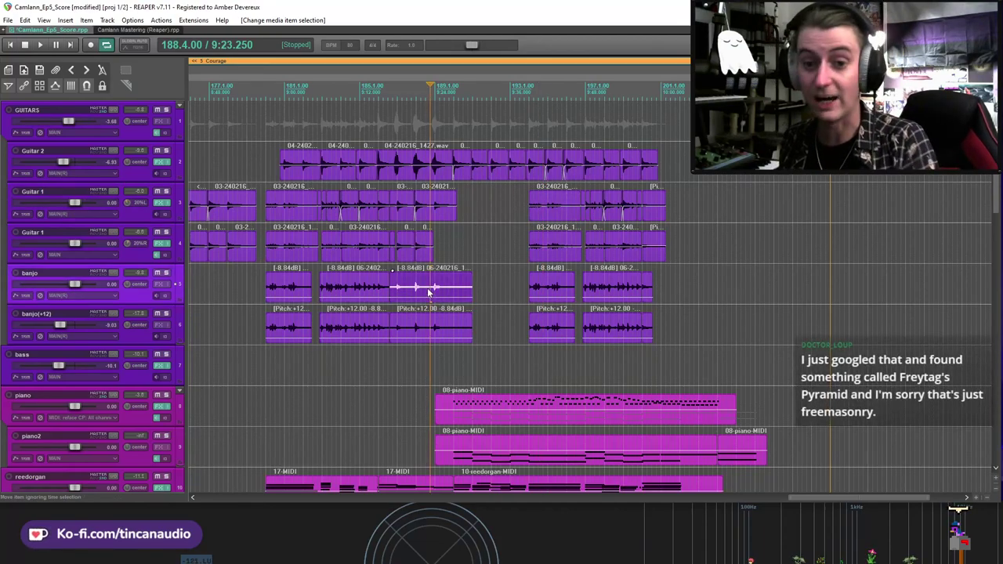
{"action": "key", "text": "ctrl+s"}
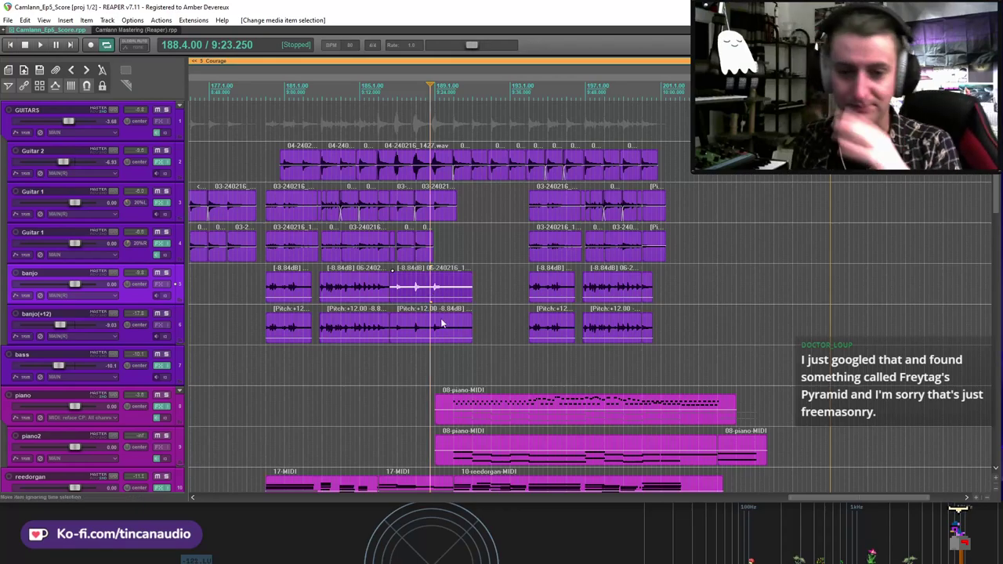
Step: Play the Gwaine In The Castle section from 65.1.00 with all tracks shown at minimal height
{"action": "scroll", "coordinate": [510, 287], "scroll_direction": "down", "scroll_amount": 10}
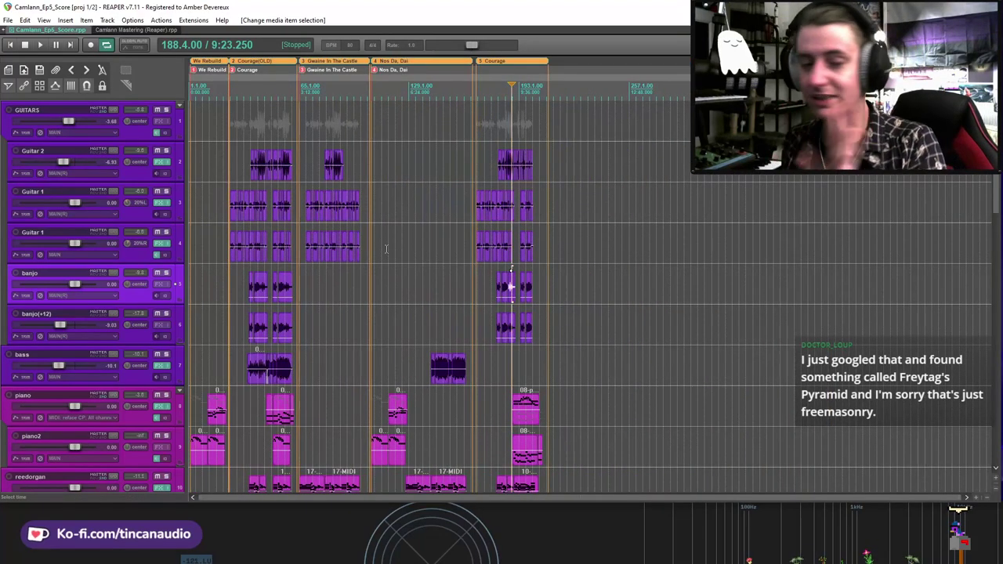
{"action": "left_click", "coordinate": [300, 258]}
{"action": "scroll", "coordinate": [344, 286], "scroll_direction": "up", "scroll_amount": 6}
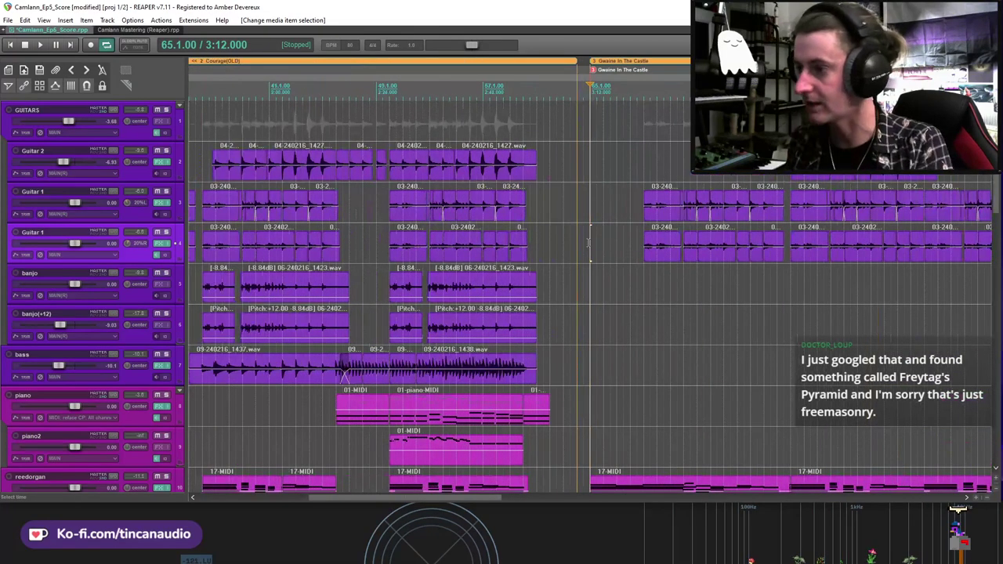
{"action": "scroll", "coordinate": [590, 246], "scroll_direction": "down", "scroll_amount": 5}
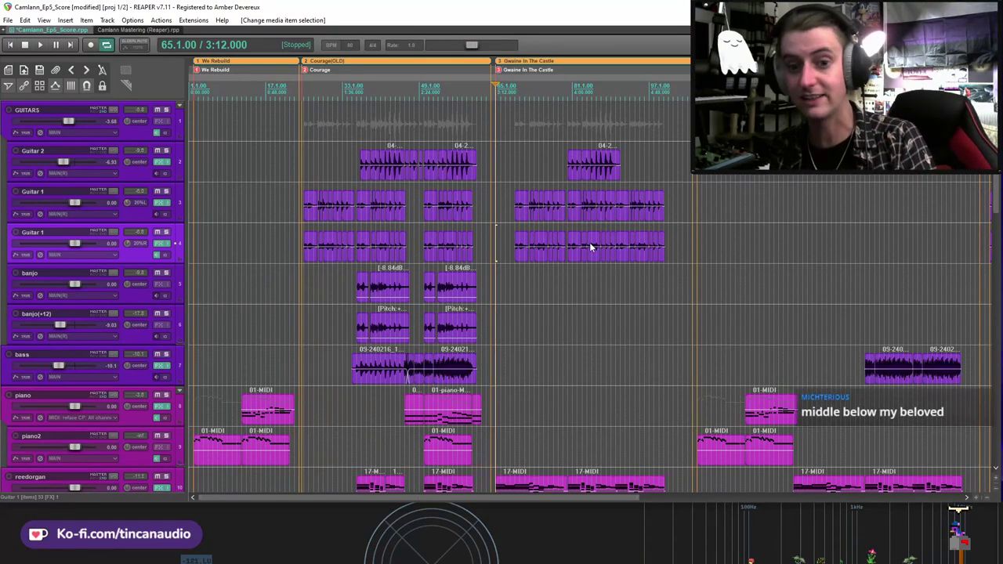
{"action": "scroll", "coordinate": [664, 299], "scroll_direction": "up", "scroll_amount": 2}
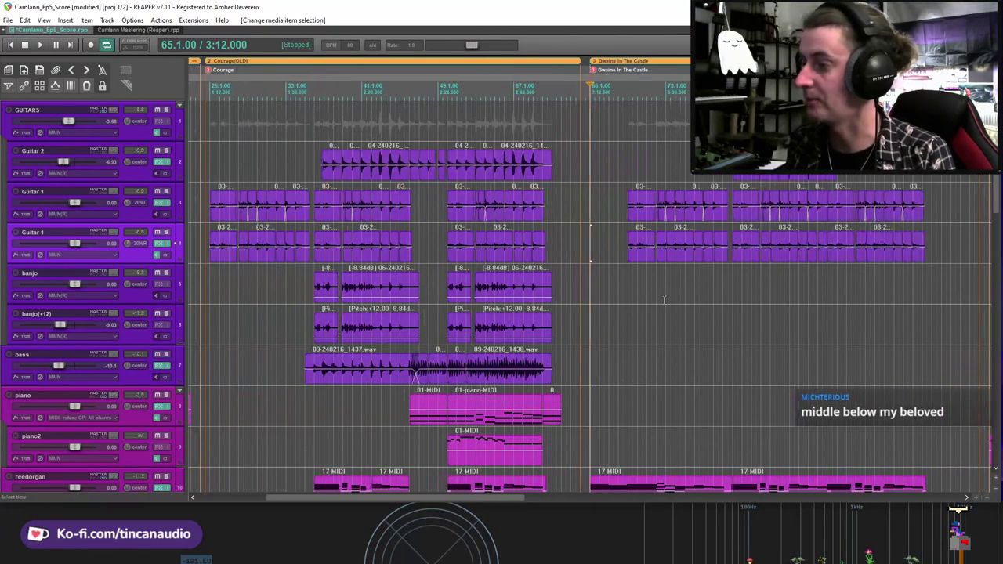
{"action": "scroll", "coordinate": [416, 347], "scroll_direction": "down", "scroll_amount": 6}
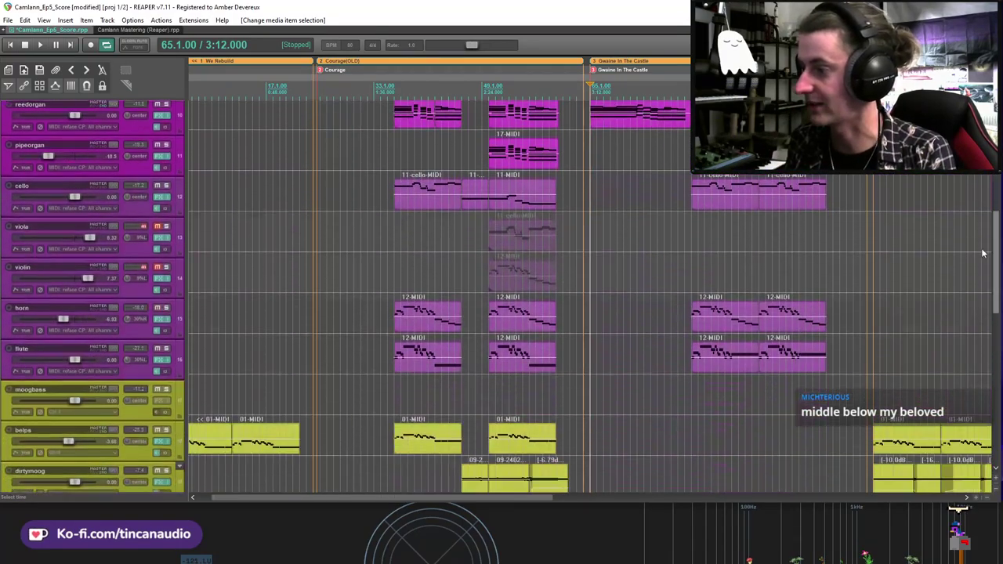
{"action": "key", "text": "Page_Down"}
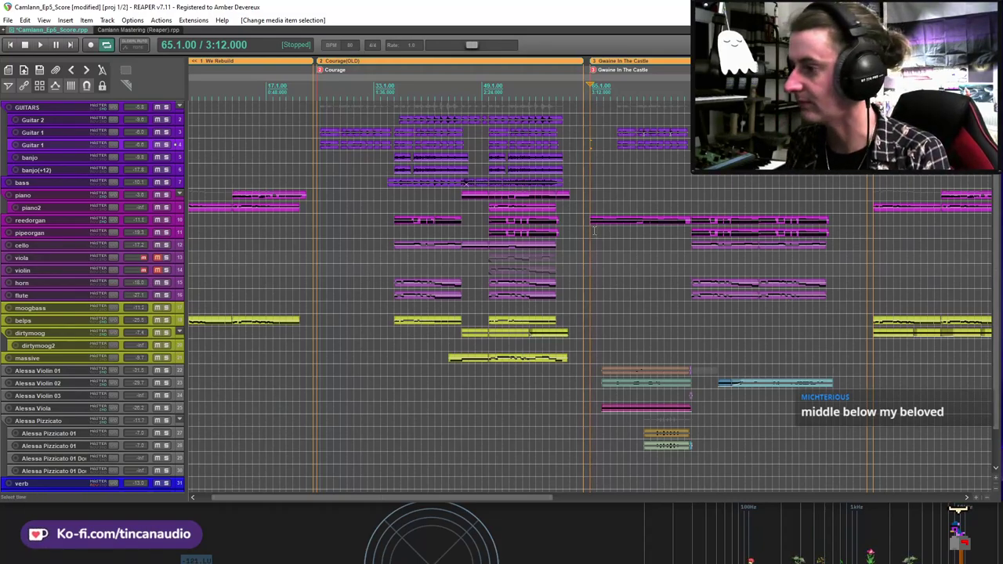
{"action": "key", "text": "space"}
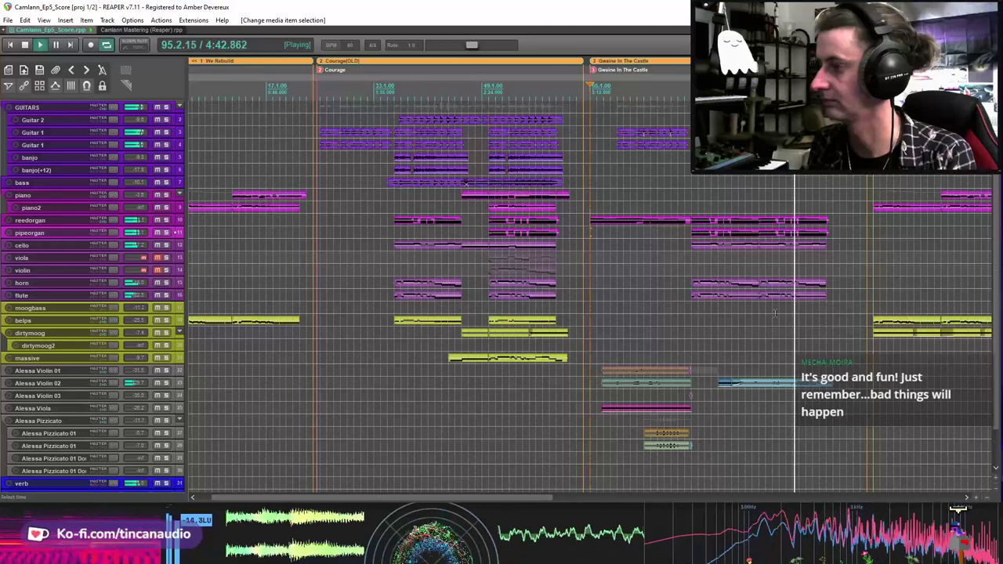
{"action": "scroll", "coordinate": [775, 314], "scroll_direction": "down", "scroll_amount": 4}
{"action": "scroll", "coordinate": [821, 328], "scroll_direction": "up", "scroll_amount": 3}
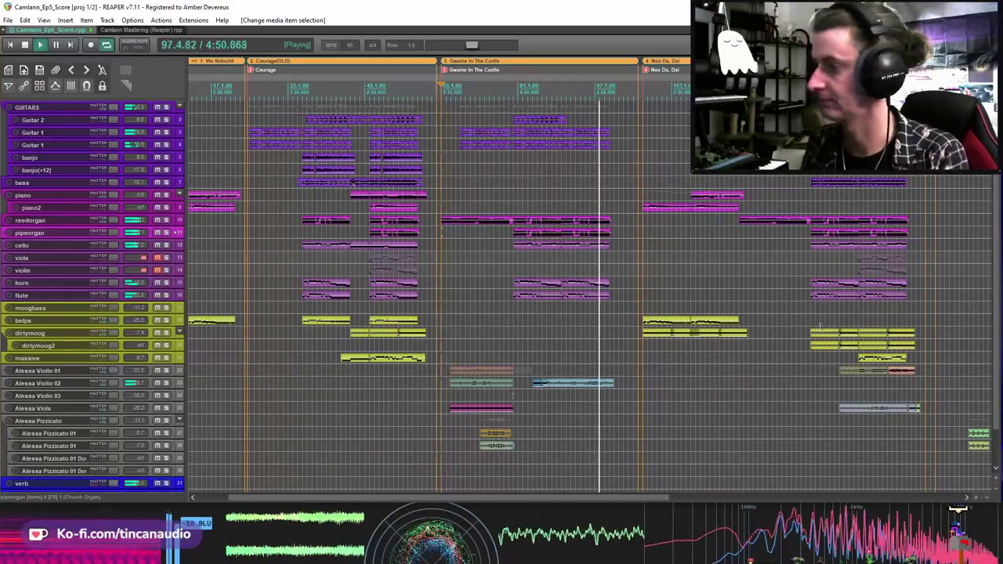
Step: Select the horn, cello and reedorgan items in the second half of Gwaine In The Castle one by one, and stop playback
{"action": "left_click", "coordinate": [594, 290]}
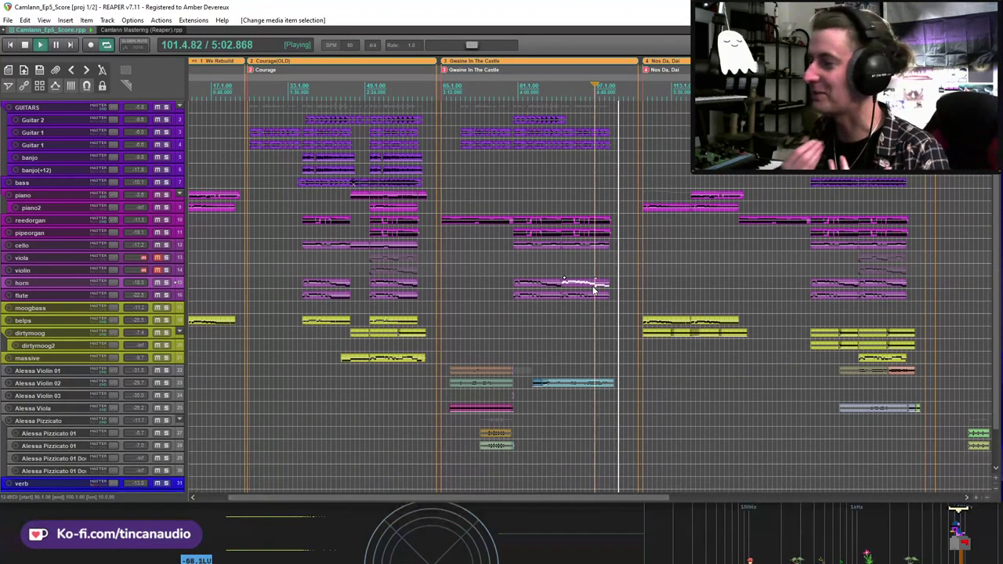
{"action": "left_click", "coordinate": [579, 246]}
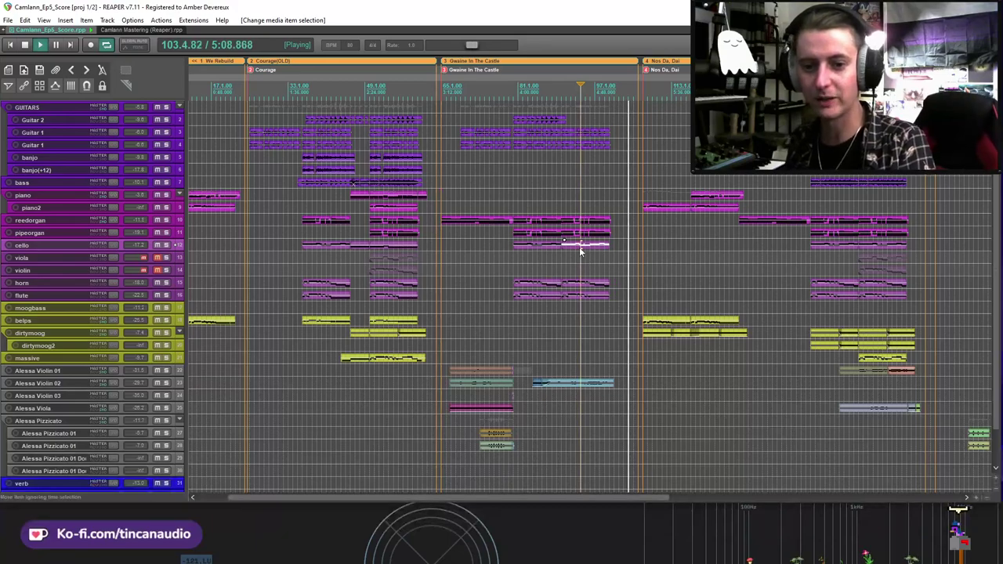
{"action": "left_click", "coordinate": [514, 221]}
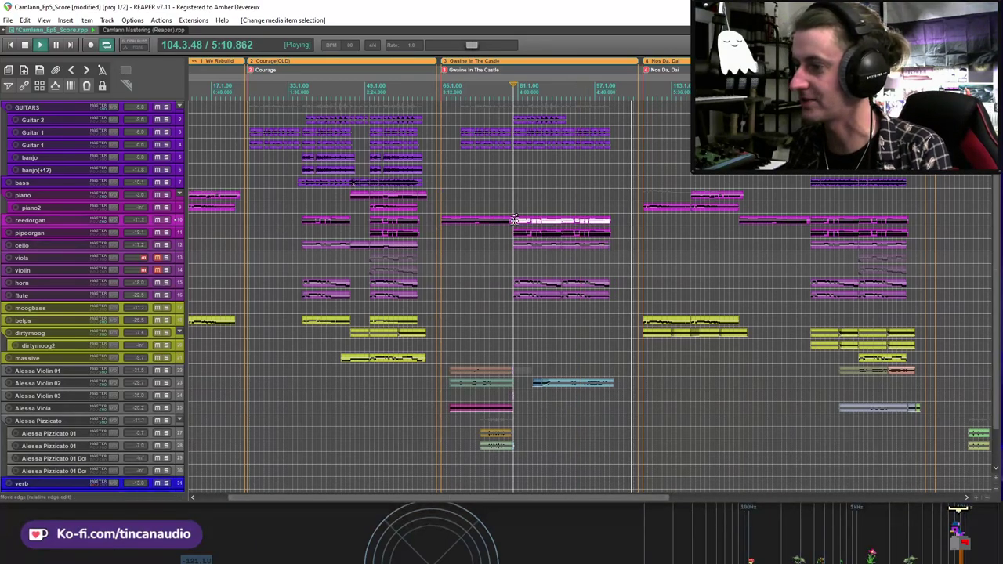
{"action": "key", "text": "space"}
Step: Select the opening reedorgan item of Gwaine In The Castle and place the edit cursor at 69.1.00
{"action": "left_click", "coordinate": [441, 221]}
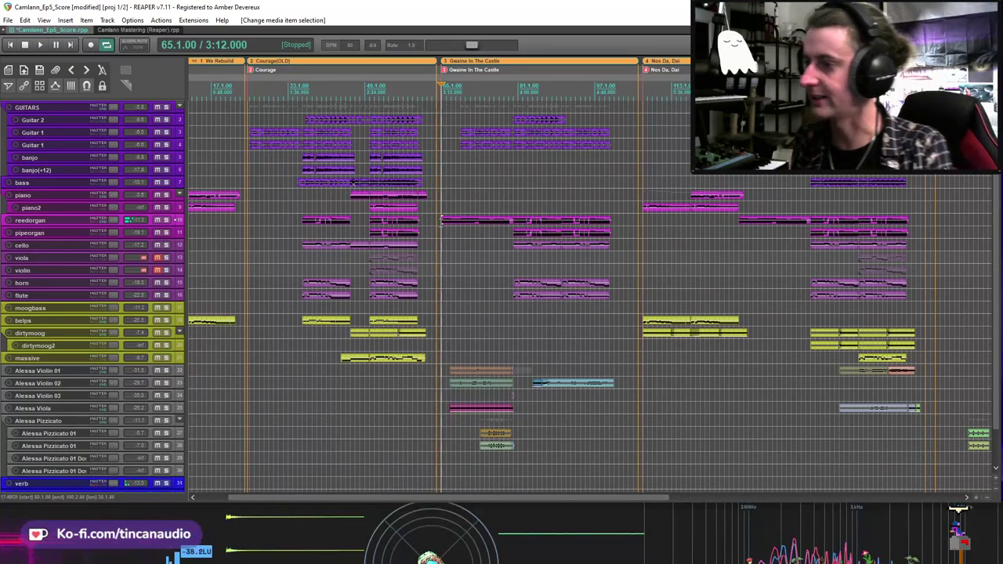
{"action": "left_click", "coordinate": [453, 227]}
{"action": "left_click", "coordinate": [445, 222]}
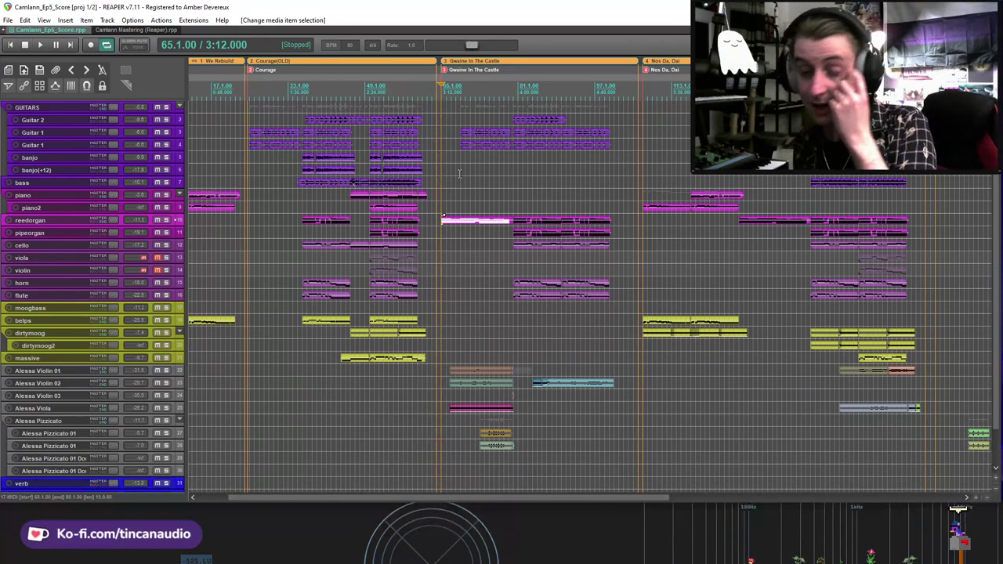
{"action": "left_click", "coordinate": [451, 218]}
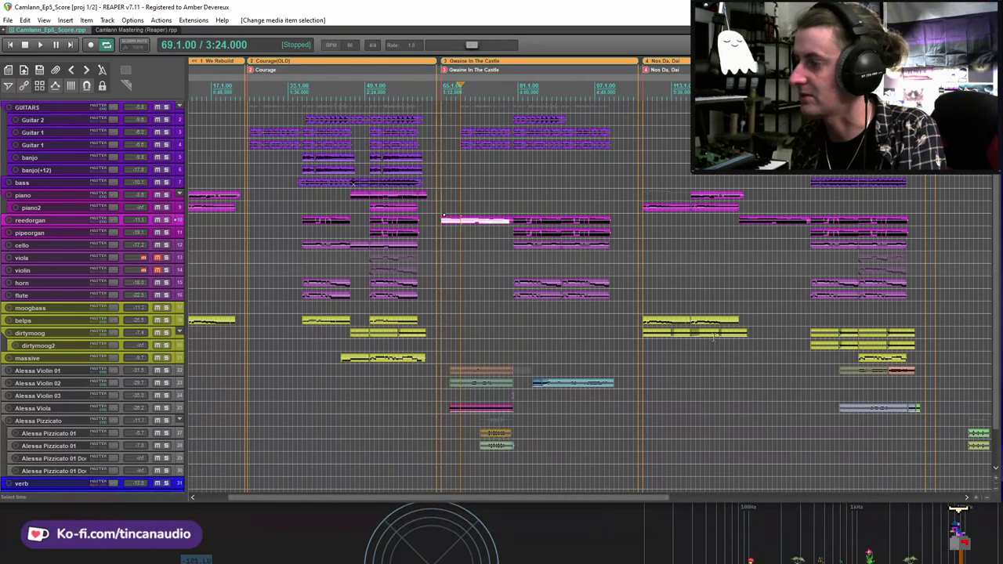
Step: Place the edit cursor at 175.1.00 in the last Courage region and solo the Alessa Pizzicato folder track
{"action": "scroll", "coordinate": [324, 235], "scroll_direction": "down", "scroll_amount": 3}
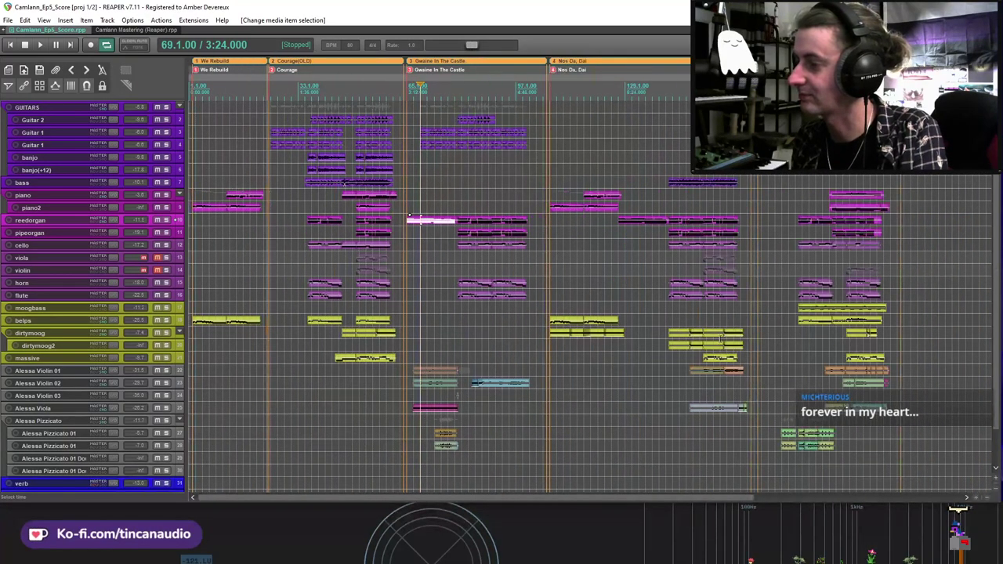
{"action": "scroll", "coordinate": [721, 339], "scroll_direction": "down", "scroll_amount": 2}
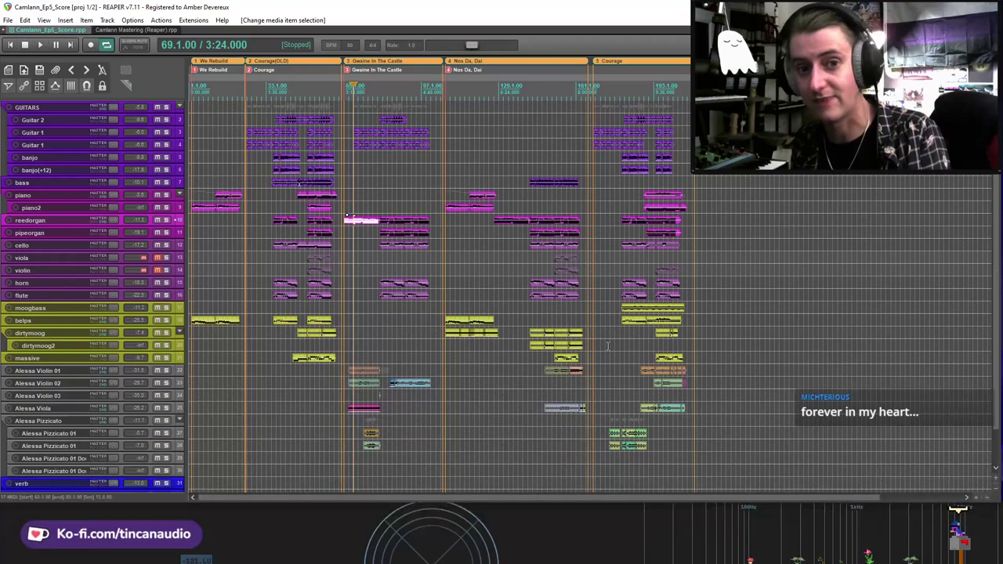
{"action": "left_click", "coordinate": [609, 346]}
{"action": "scroll", "coordinate": [999, 248], "scroll_direction": "down", "scroll_amount": 1}
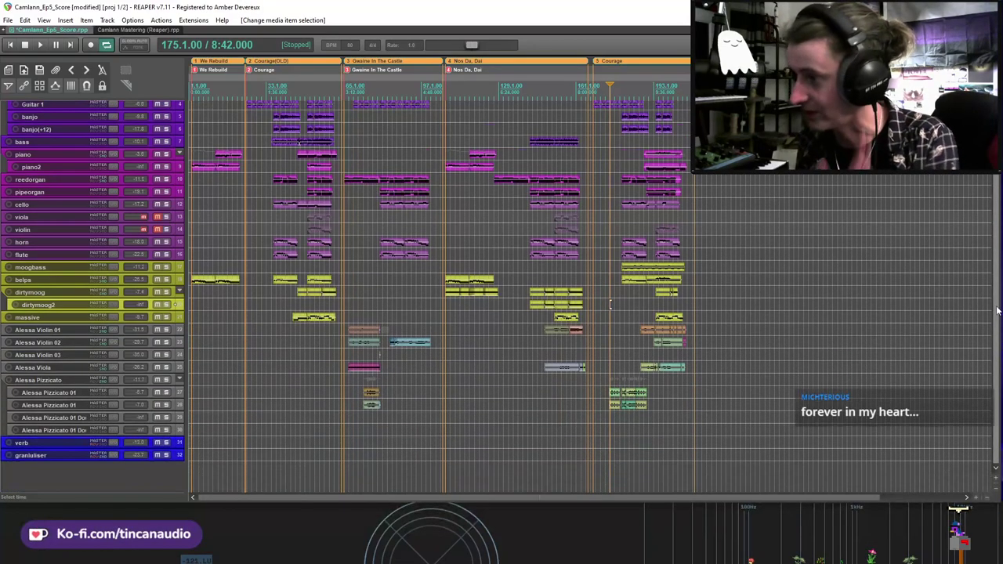
{"action": "scroll", "coordinate": [830, 346], "scroll_direction": "up", "scroll_amount": 6}
{"action": "scroll", "coordinate": [830, 345], "scroll_direction": "down", "scroll_amount": 5}
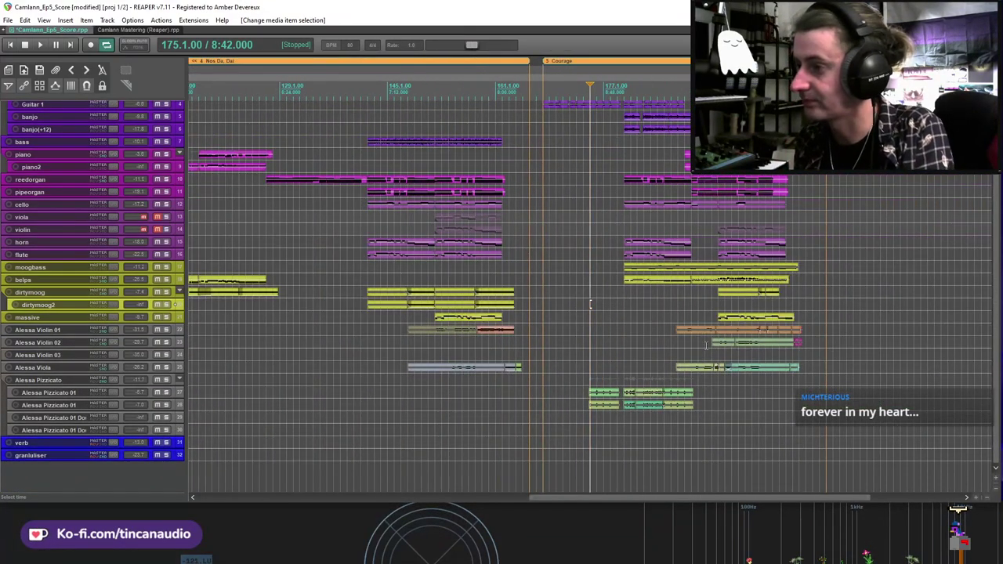
{"action": "left_click", "coordinate": [166, 380]}
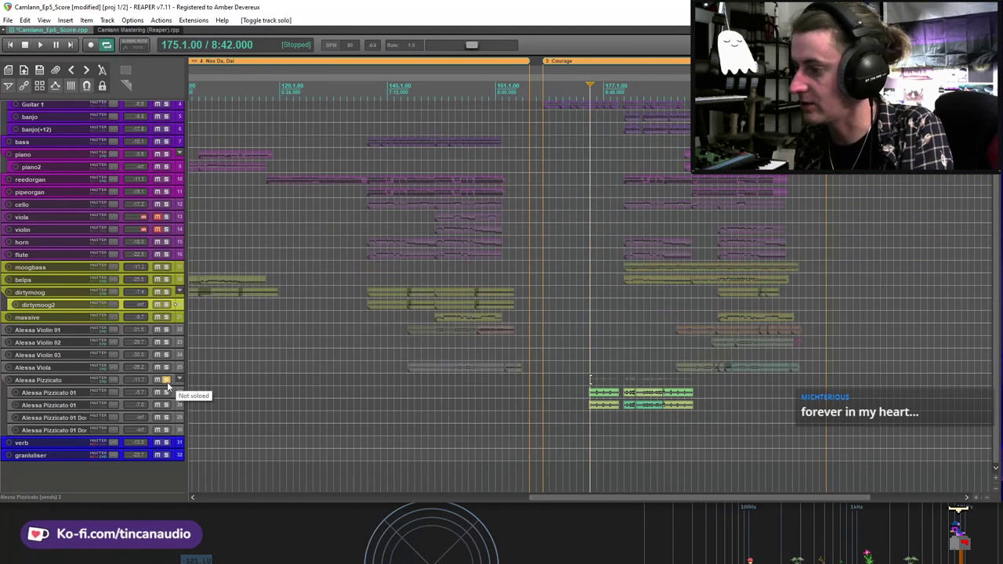
Step: Listen to the soloed pizzicato part from 175.1.00 and stop playback
{"action": "key", "text": "space"}
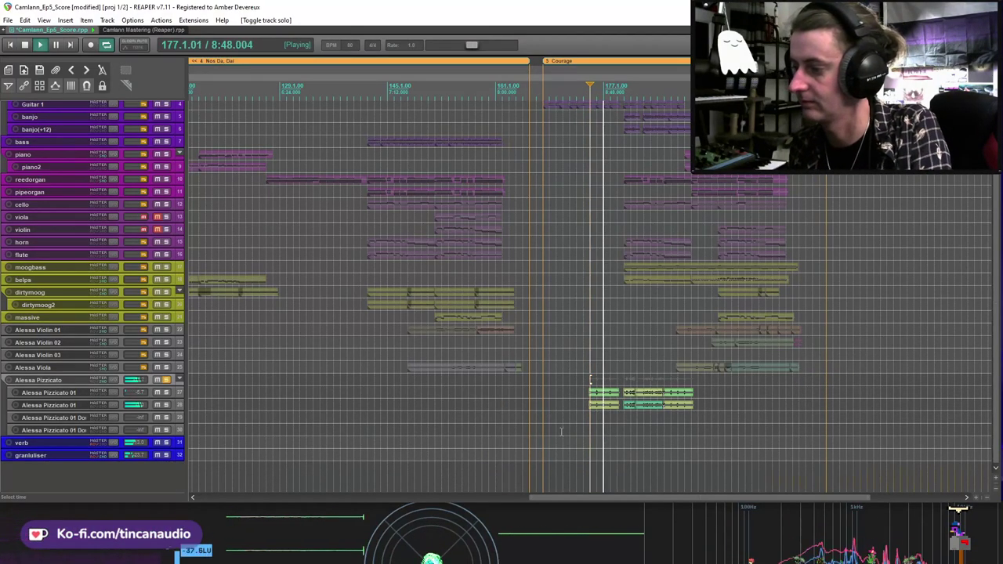
{"action": "scroll", "coordinate": [623, 419], "scroll_direction": "up", "scroll_amount": 5}
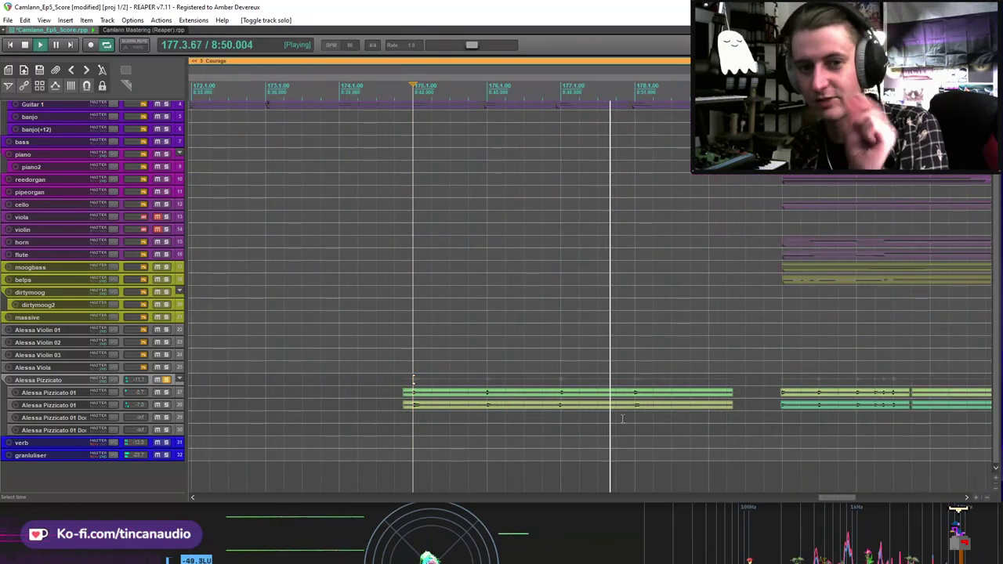
{"action": "scroll", "coordinate": [638, 419], "scroll_direction": "down", "scroll_amount": 3}
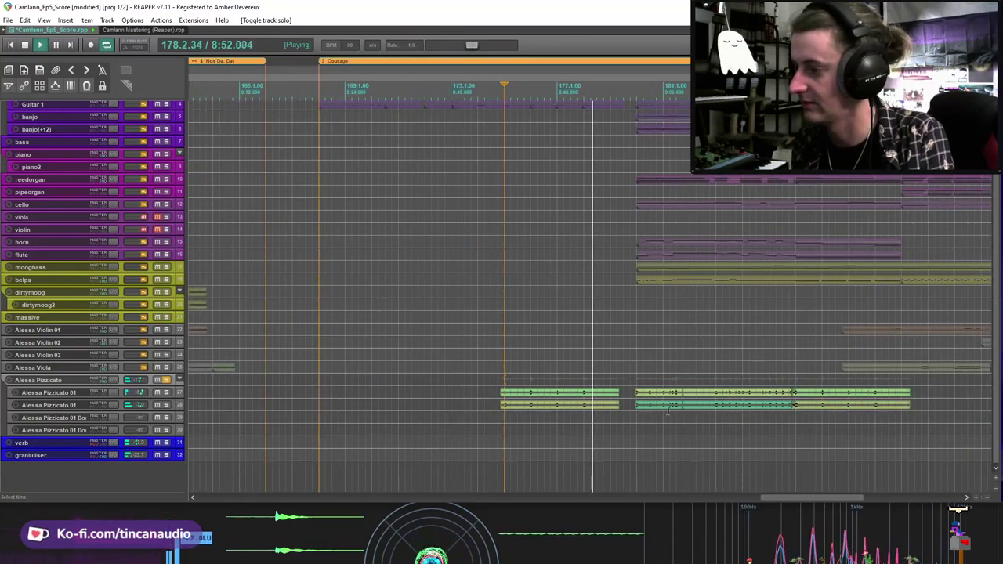
{"action": "key", "text": "space"}
Step: Listen to the next pizzicato phrase from 180.1.00 and stop playback
{"action": "left_click", "coordinate": [635, 378]}
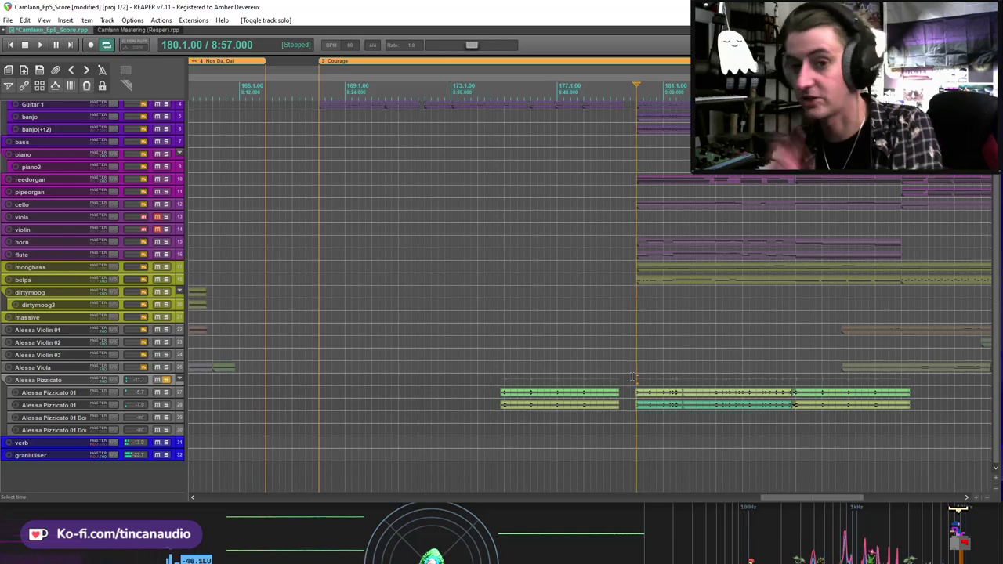
{"action": "key", "text": "space"}
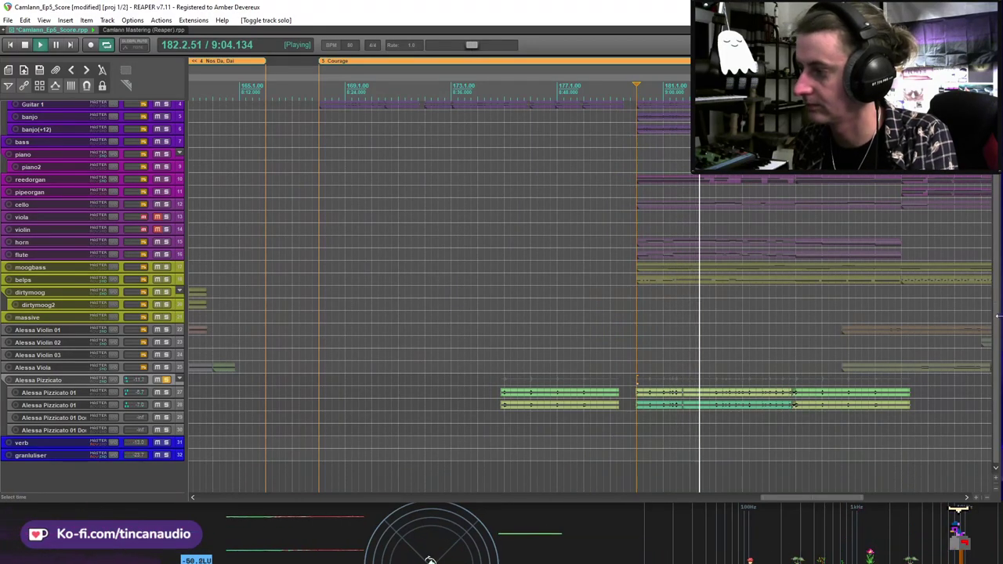
{"action": "scroll", "coordinate": [470, 235], "scroll_direction": "up", "scroll_amount": 2}
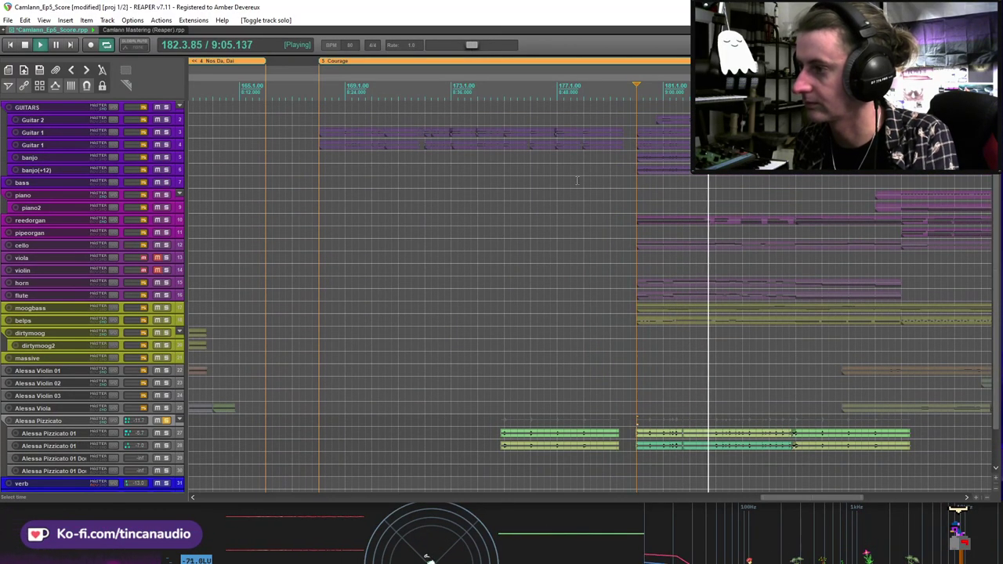
{"action": "key", "text": "space"}
Step: Solo the GUITARS folder as well, save the project, and audition it with the pizzicato from 180.1.00
{"action": "left_click", "coordinate": [166, 107]}
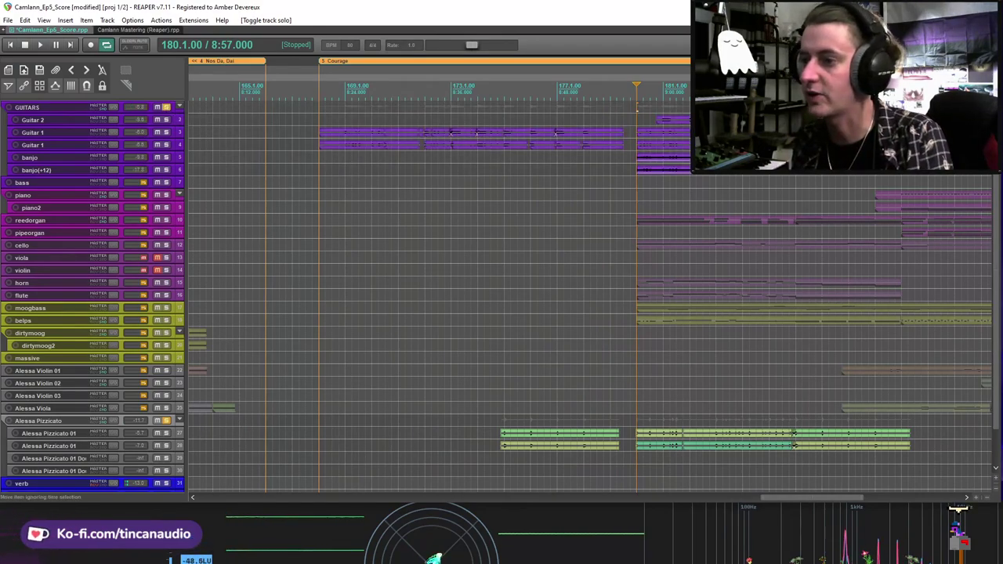
{"action": "left_click", "coordinate": [637, 434]}
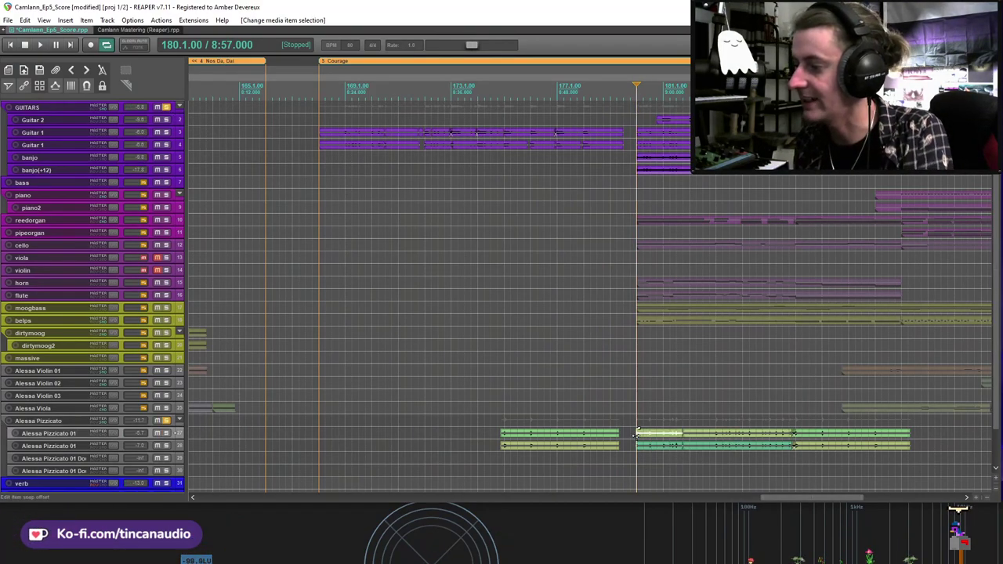
{"action": "key", "text": "ctrl+s"}
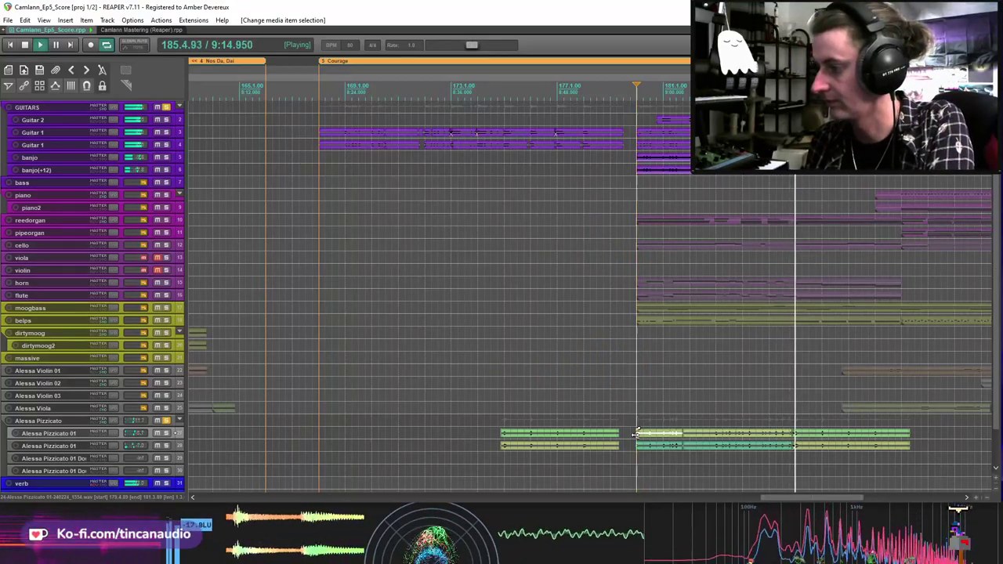
{"action": "key", "text": "space"}
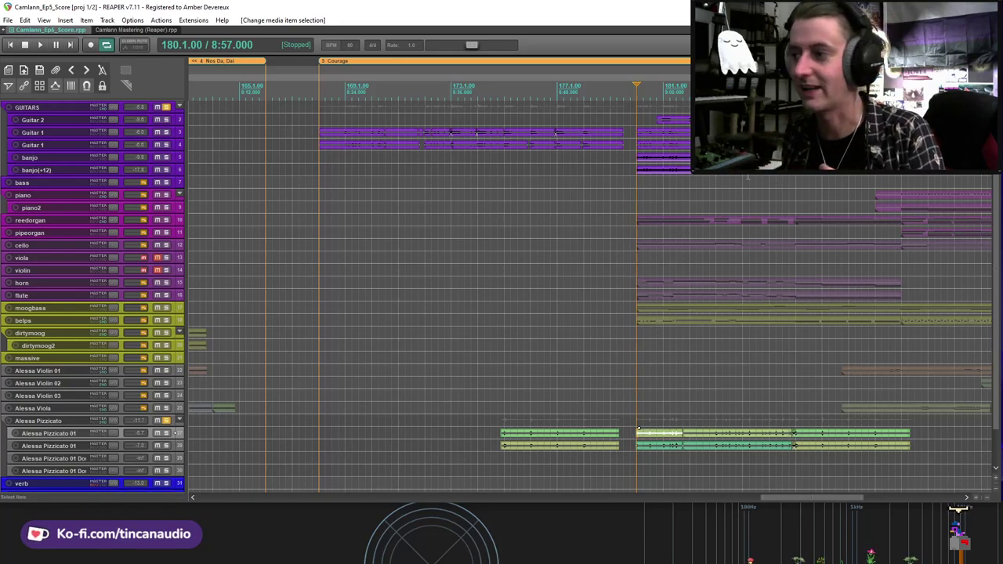
Step: Select the second banjo item of the last Courage region and play the soloed guitars and pizzicato from 182.4.38
{"action": "left_click_drag", "start_coordinate": [638, 433], "coordinate": [722, 157]}
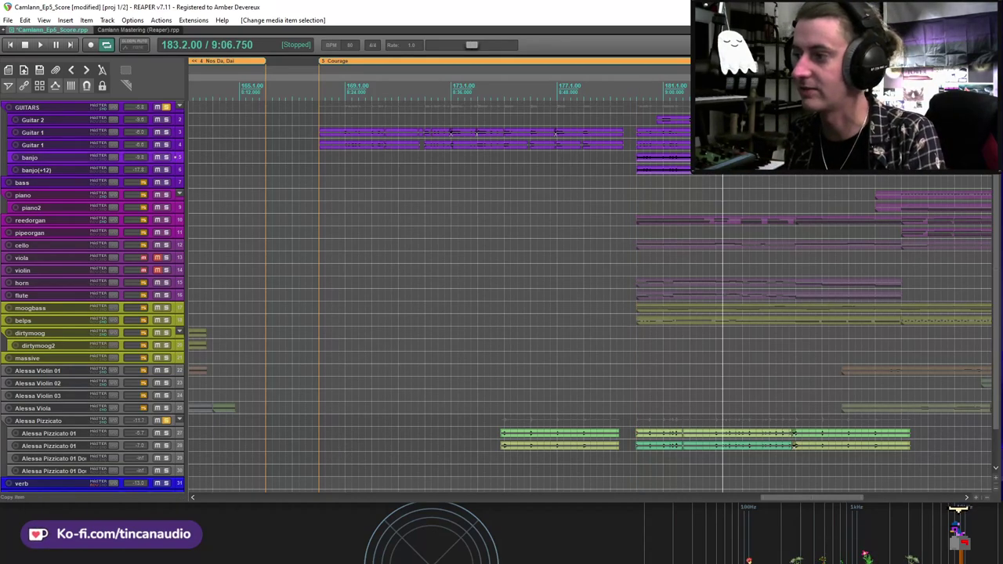
{"action": "left_click", "coordinate": [713, 180]}
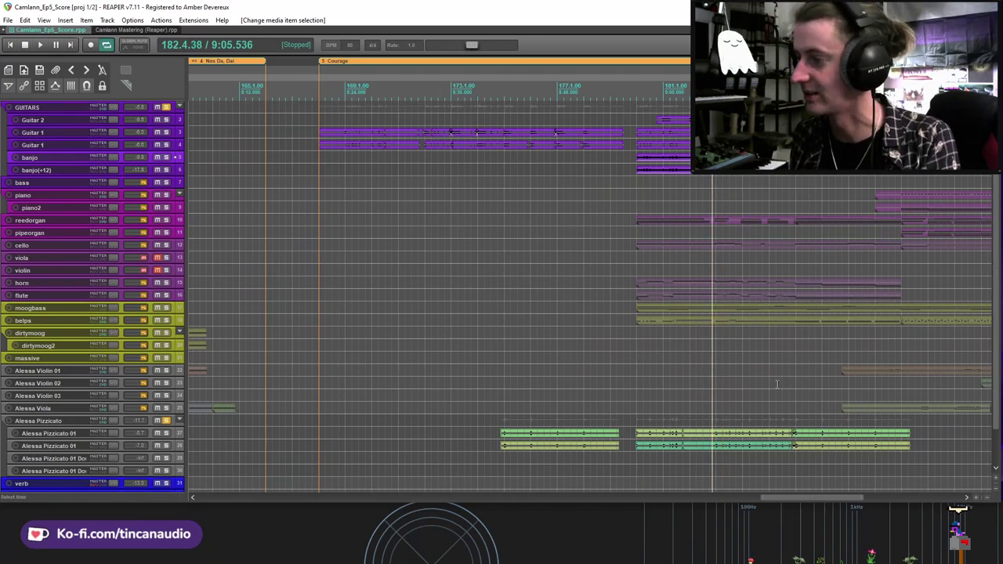
{"action": "key", "text": "space"}
{"action": "scroll", "coordinate": [678, 383], "scroll_direction": "down", "scroll_amount": 3}
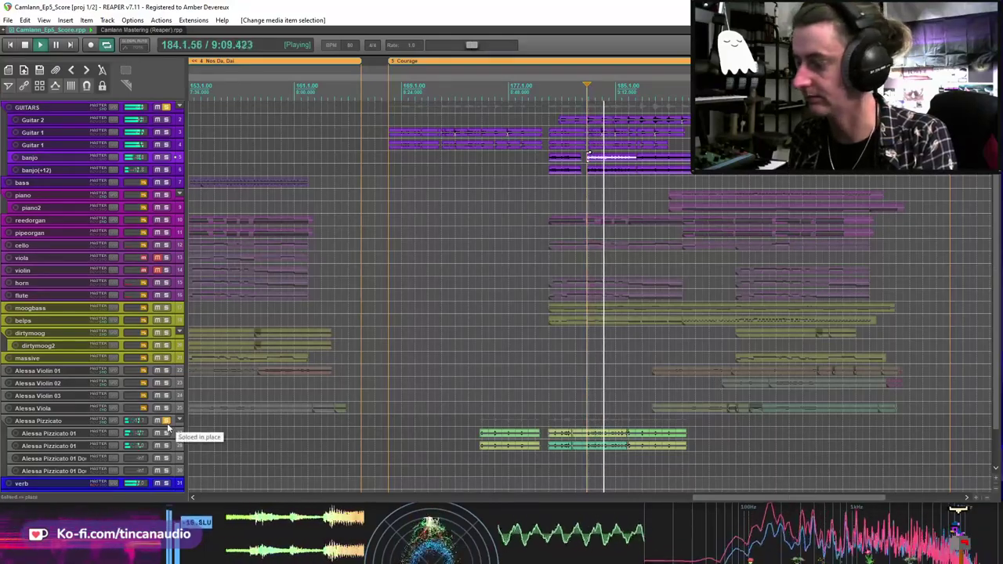
Step: Unsolo the Alessa Pizzicato and GUITARS folders and stop playback
{"action": "left_click", "coordinate": [166, 422]}
{"action": "key", "text": "space"}
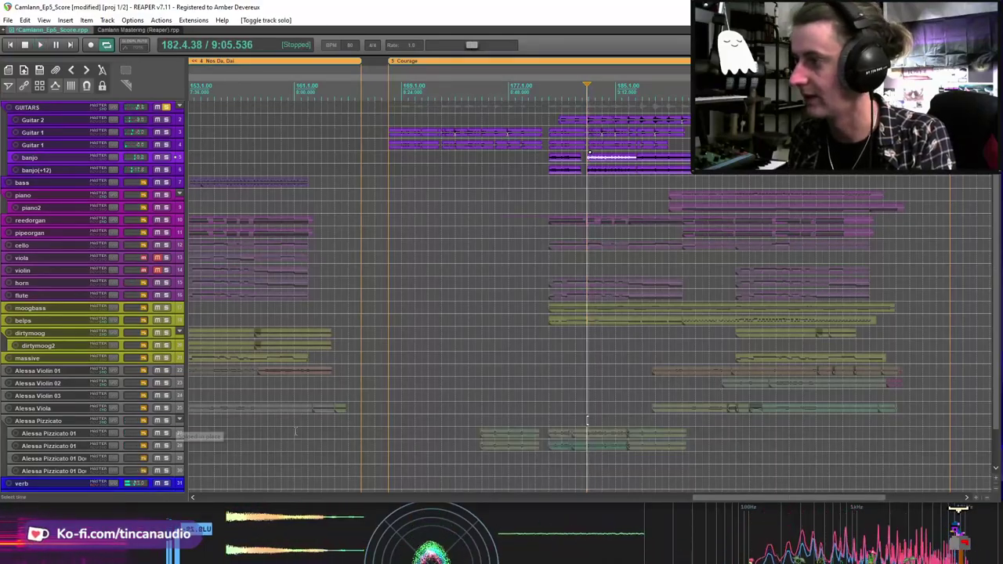
{"action": "left_click", "coordinate": [165, 106]}
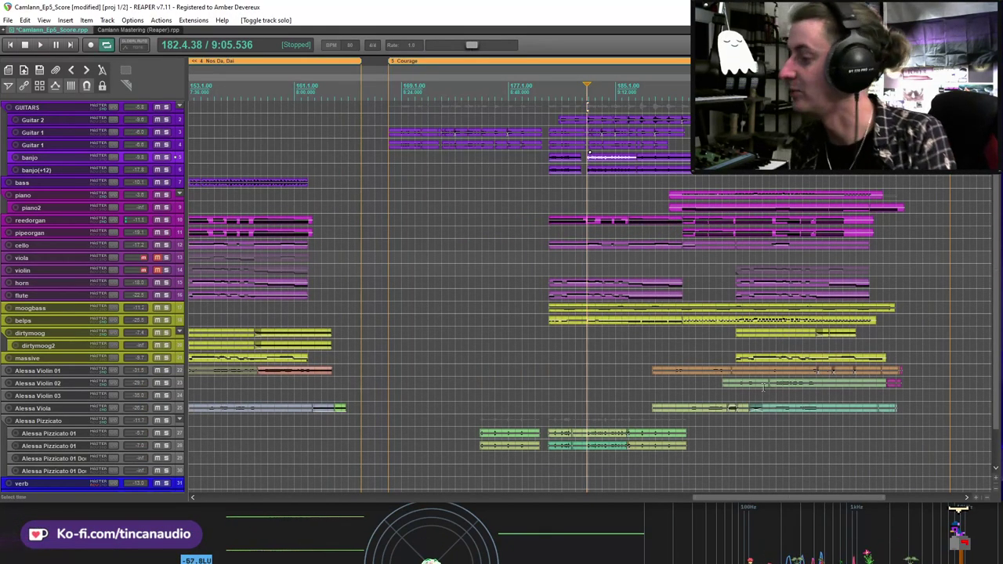
Step: Solo Alessa Violin 01, 02, 03 and Alessa Viola, play them from 188.1.00, and stop playback
{"action": "left_click", "coordinate": [654, 382]}
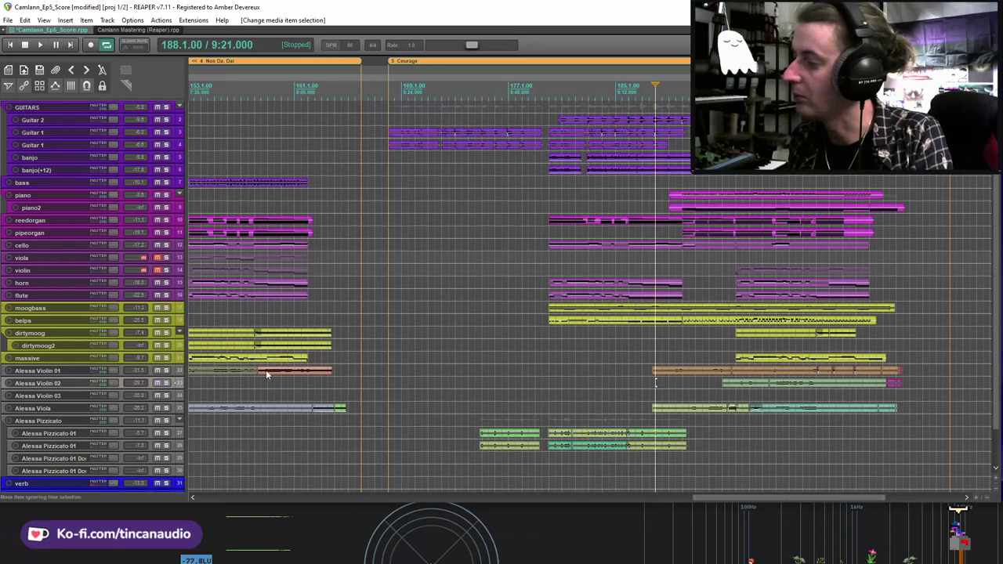
{"action": "left_click", "coordinate": [166, 372]}
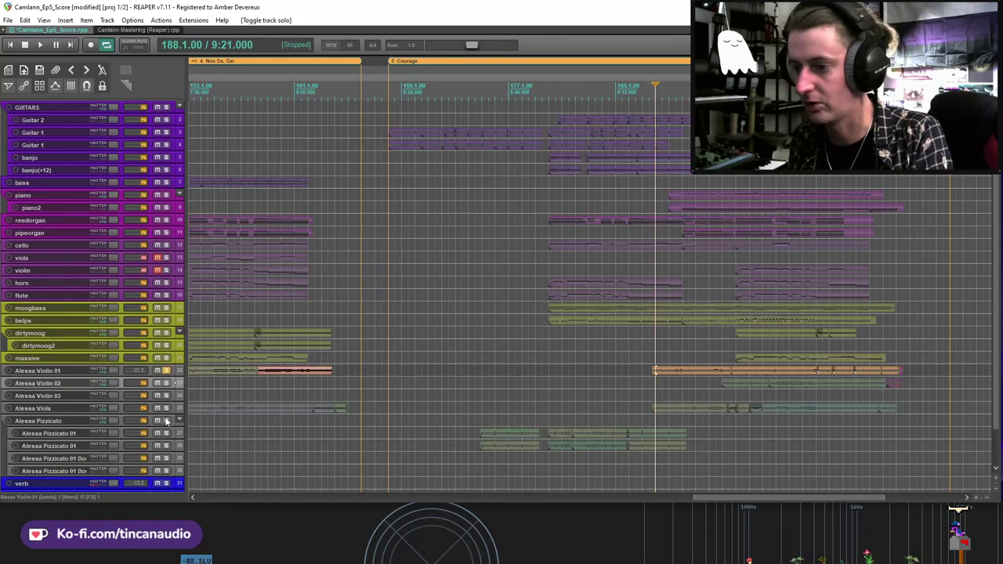
{"action": "left_click", "coordinate": [166, 409]}
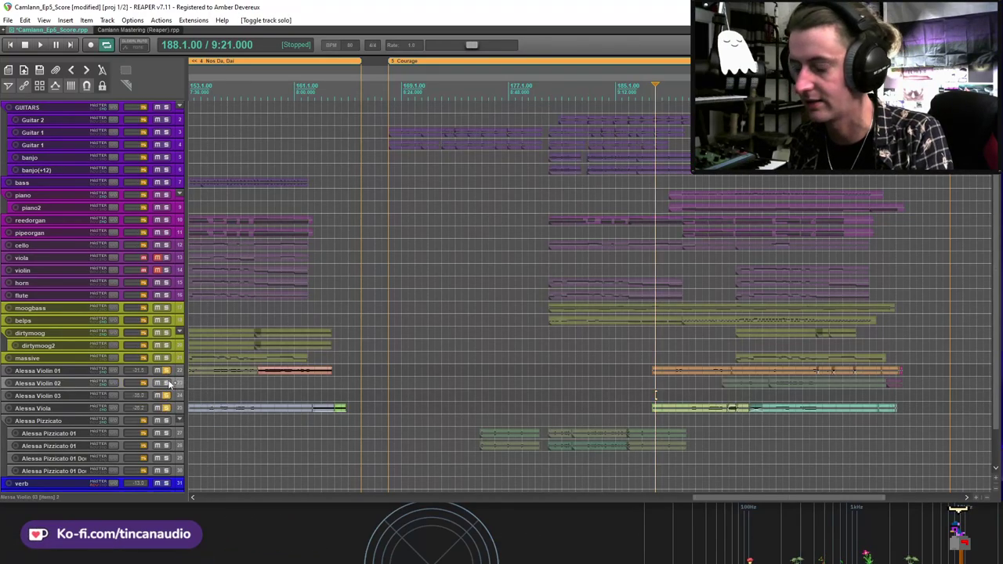
{"action": "left_click", "coordinate": [166, 384]}
{"action": "key", "text": "space"}
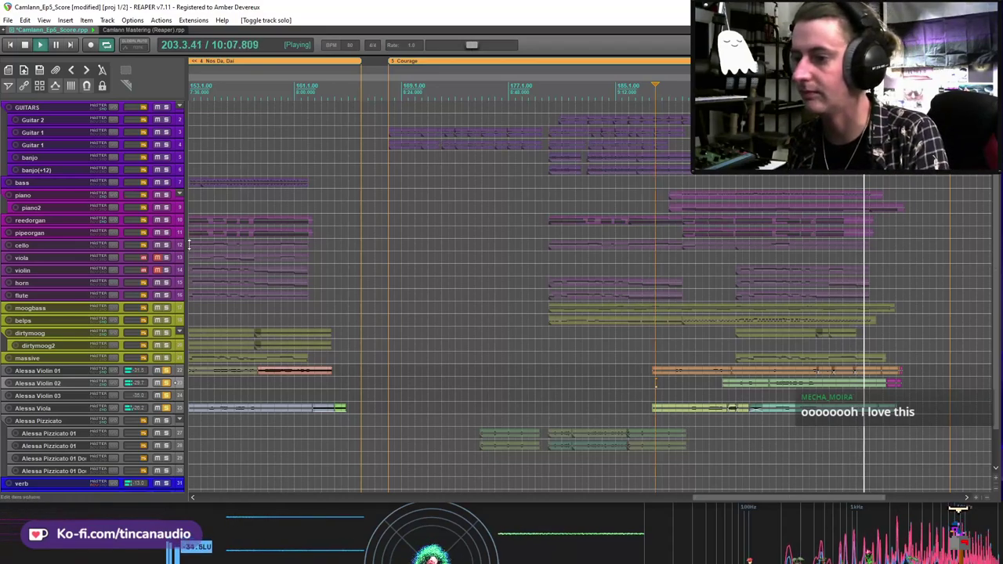
{"action": "key", "text": "space"}
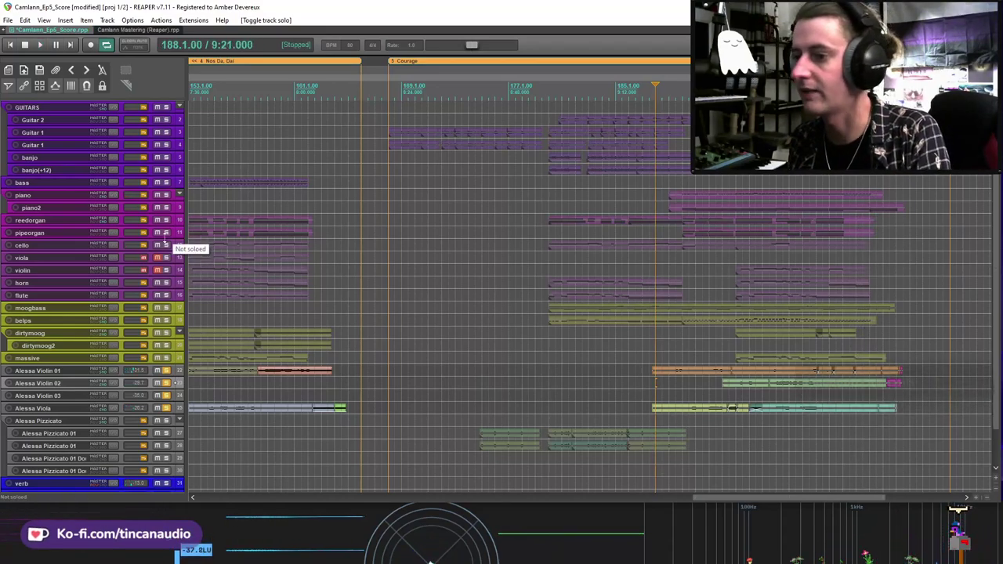
Step: Solo the cello together with the Alessa strings, save the project, and audition them from 190.1.00
{"action": "left_click", "coordinate": [166, 246]}
{"action": "left_click", "coordinate": [681, 350]}
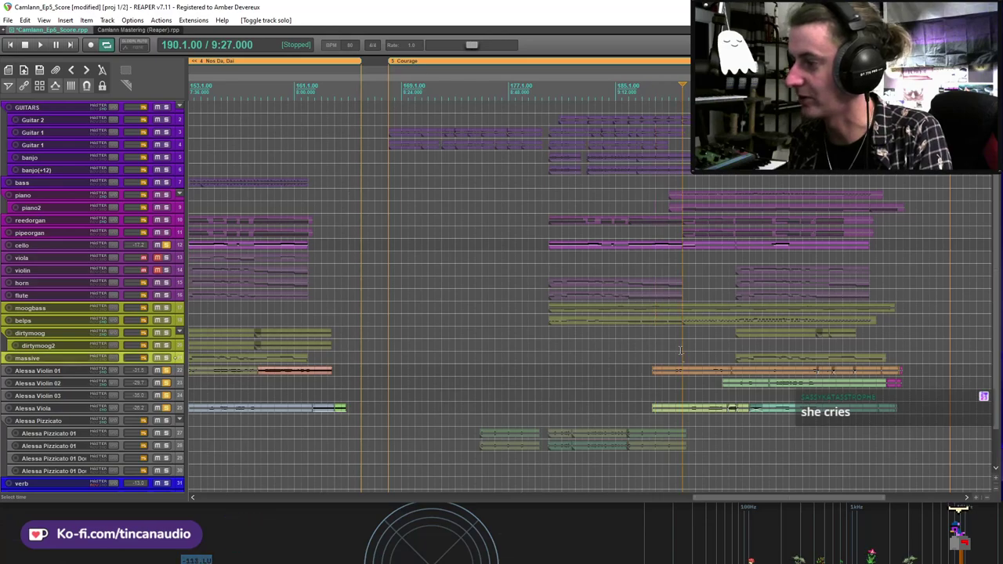
{"action": "key", "text": "ctrl+s"}
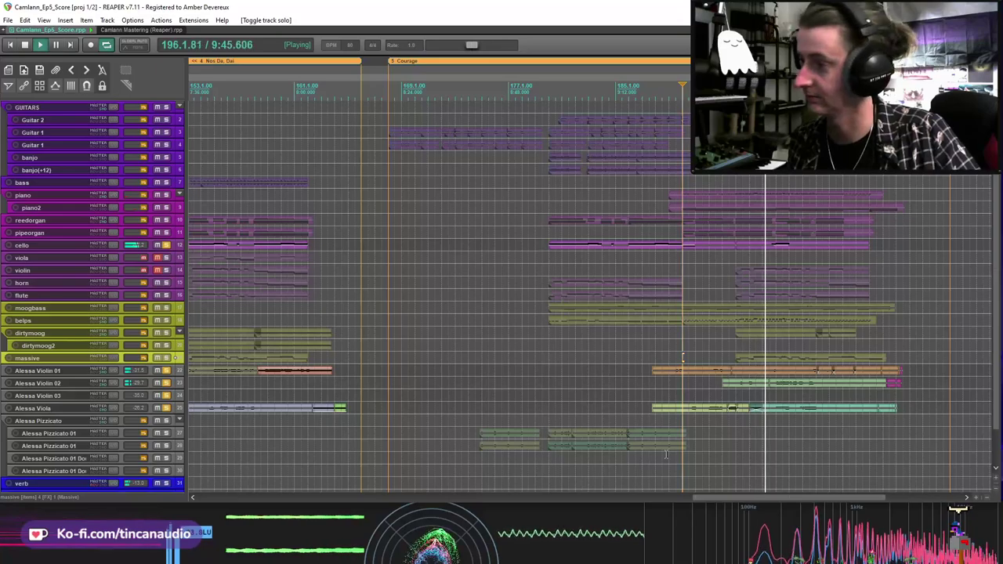
Step: Audition the piano with the soloed strings during playback, stop, and clear the piano and string solos
{"action": "left_click", "coordinate": [166, 195]}
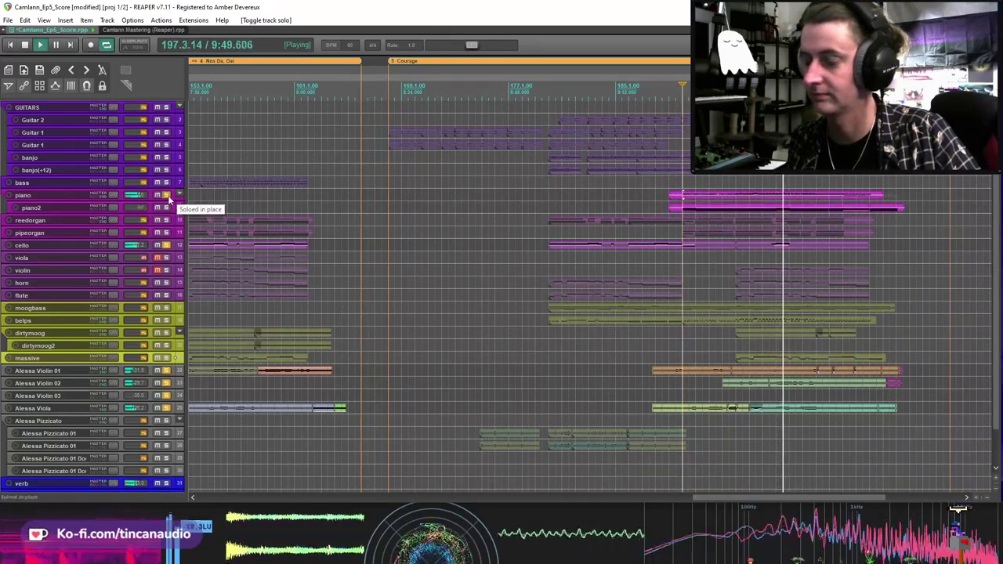
{"action": "left_click", "coordinate": [166, 194]}
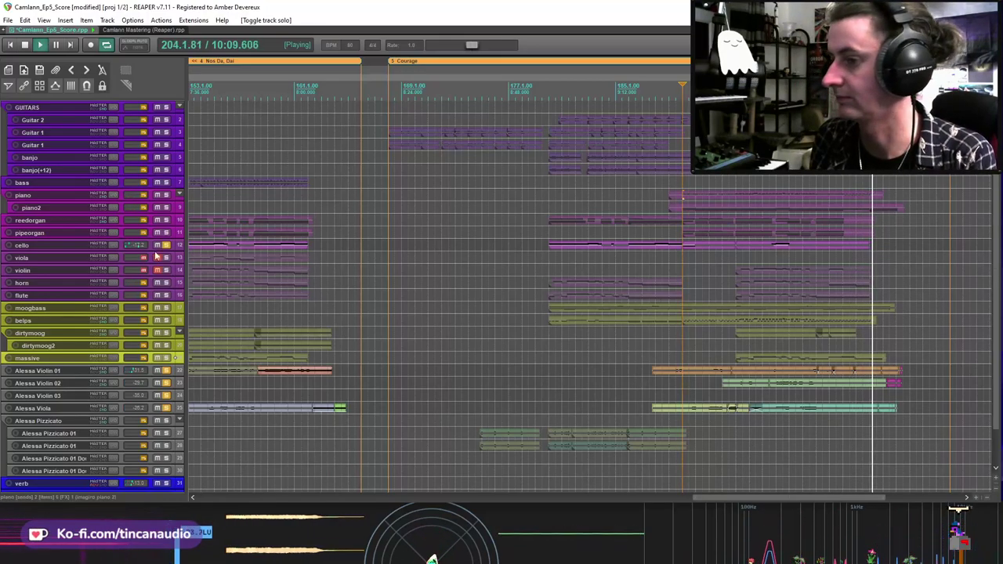
{"action": "key", "text": "space"}
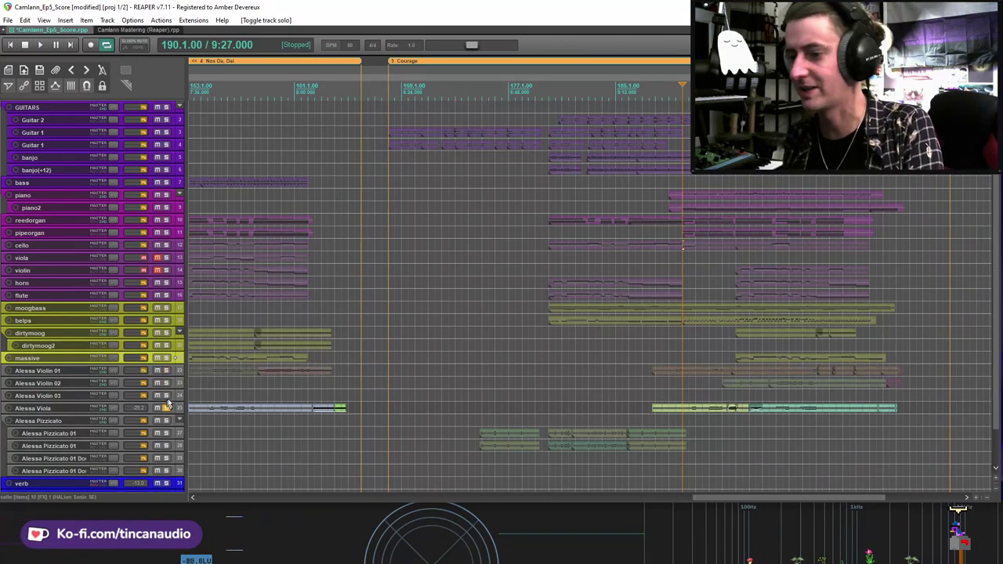
{"action": "left_click", "coordinate": [166, 396]}
Step: Audition Alessa Viola on its own from 192.1.00, stop playback, and unsolo it
{"action": "left_click", "coordinate": [707, 373]}
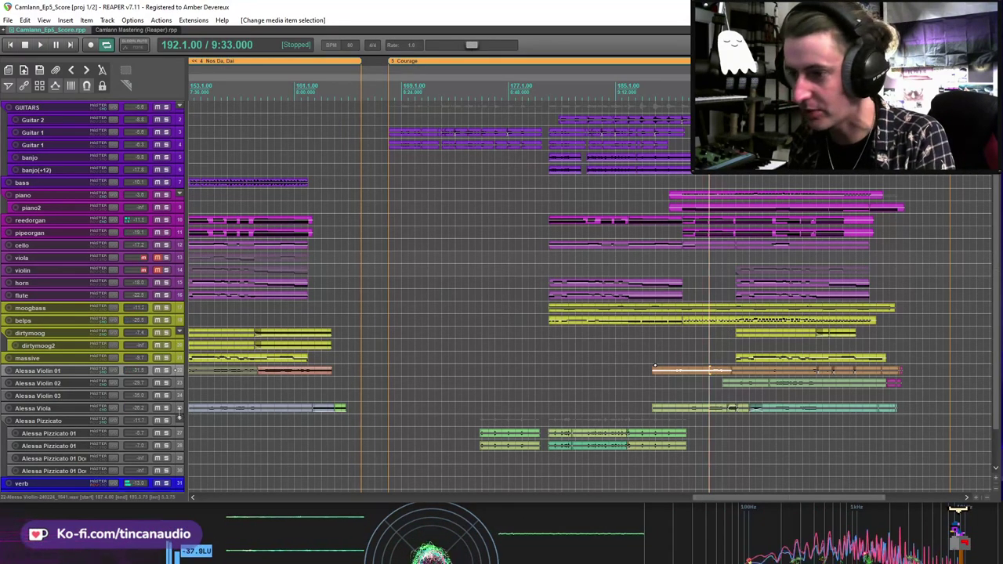
{"action": "left_click", "coordinate": [165, 407]}
{"action": "key", "text": "space"}
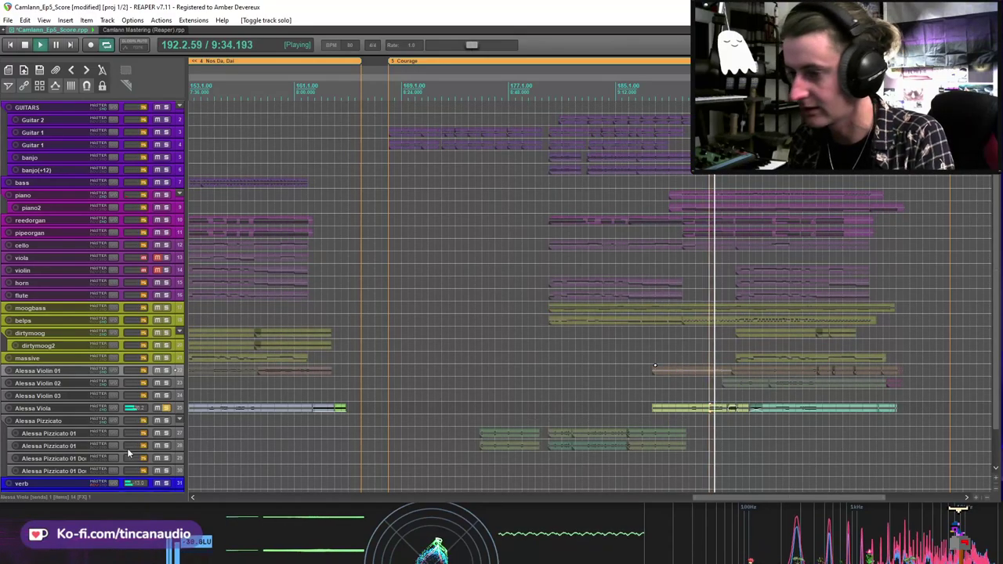
{"action": "key", "text": "space"}
{"action": "left_click", "coordinate": [166, 409]}
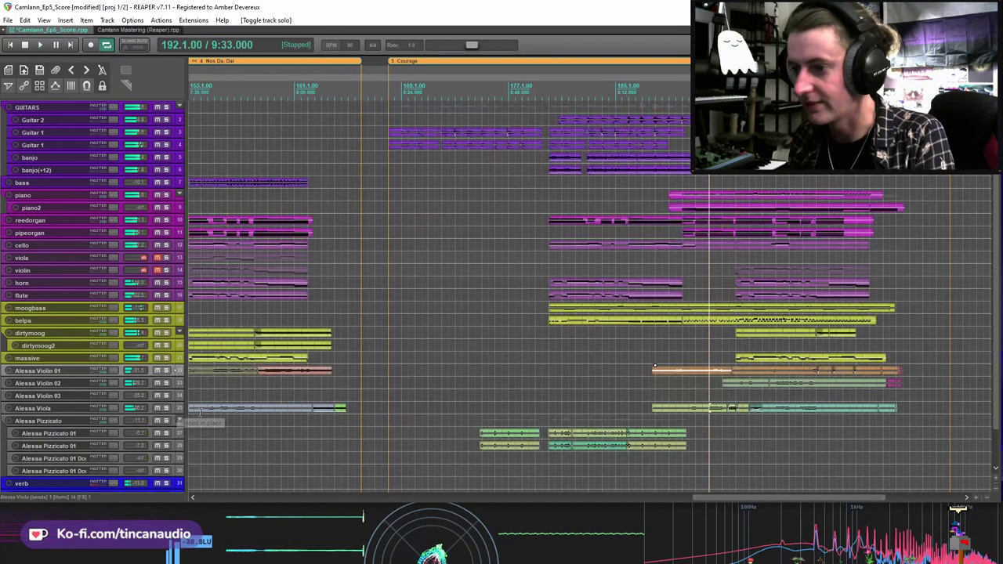
Step: Examine the Alessa Viola takes around bar 193 up close, and play the full mix from 190.3.00
{"action": "scroll", "coordinate": [816, 441], "scroll_direction": "up", "scroll_amount": 3}
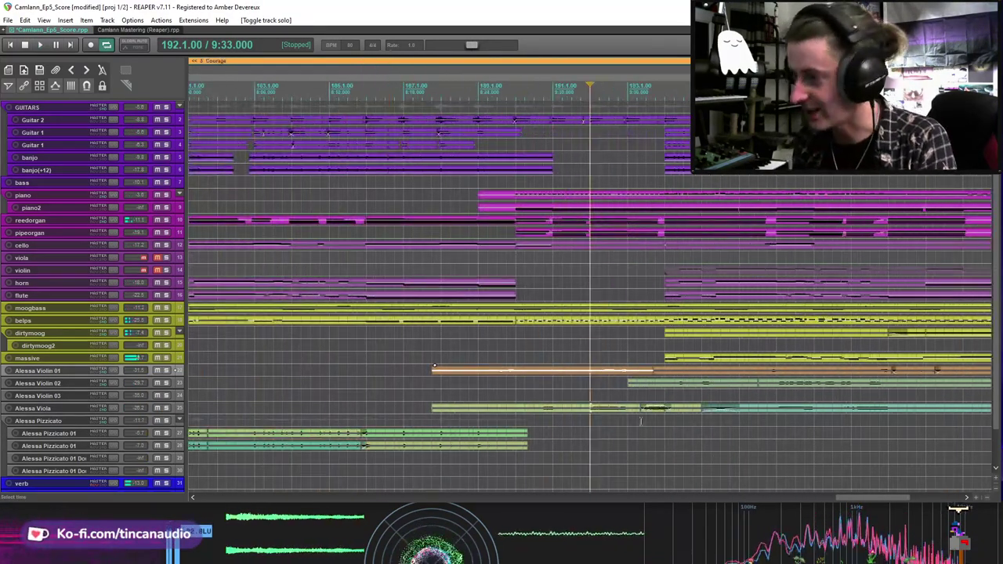
{"action": "scroll", "coordinate": [642, 418], "scroll_direction": "up", "scroll_amount": 3}
{"action": "left_click_drag", "start_coordinate": [999, 273], "coordinate": [997, 369]}
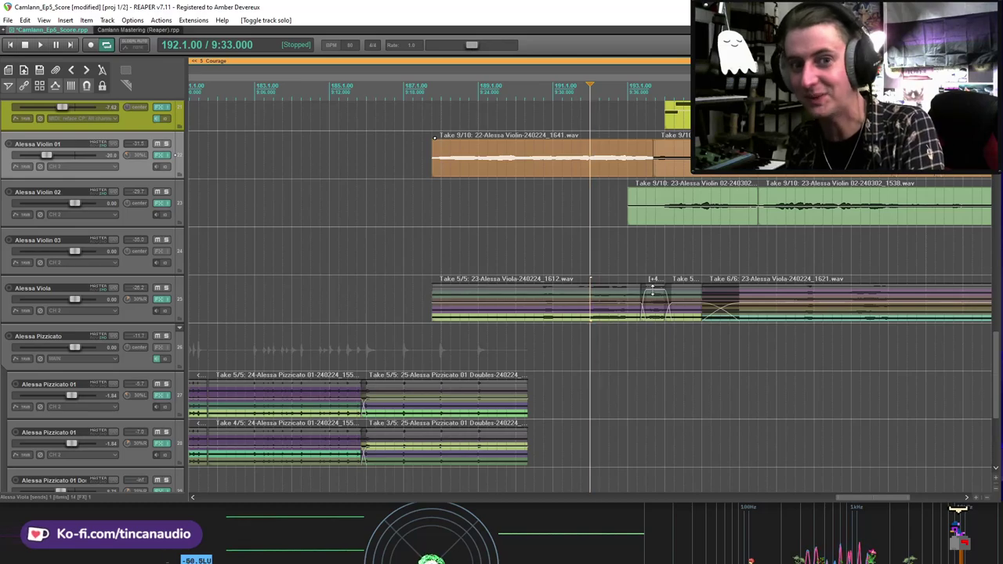
{"action": "scroll", "coordinate": [650, 296], "scroll_direction": "down", "scroll_amount": 5}
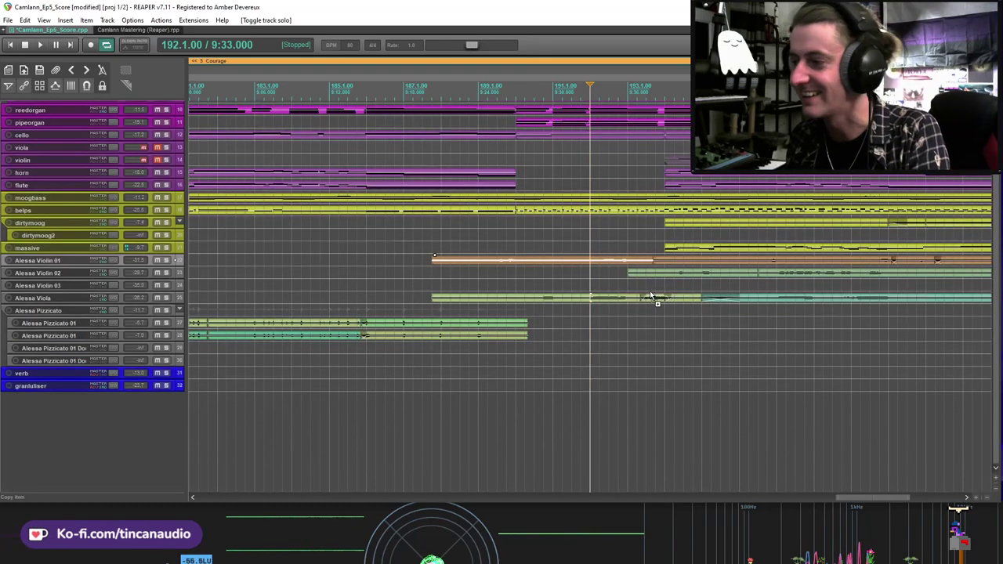
{"action": "left_click", "coordinate": [535, 284]}
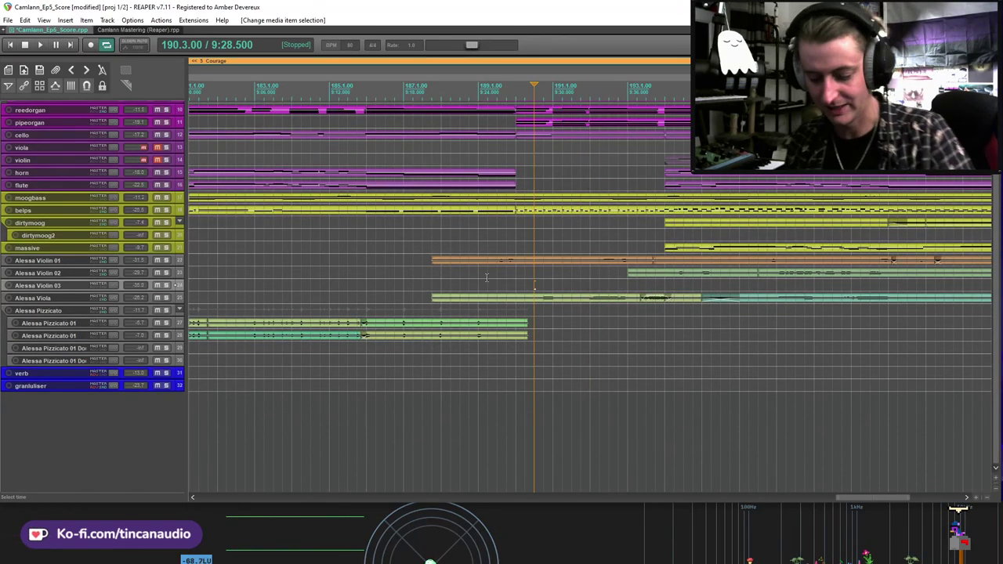
{"action": "key", "text": "space"}
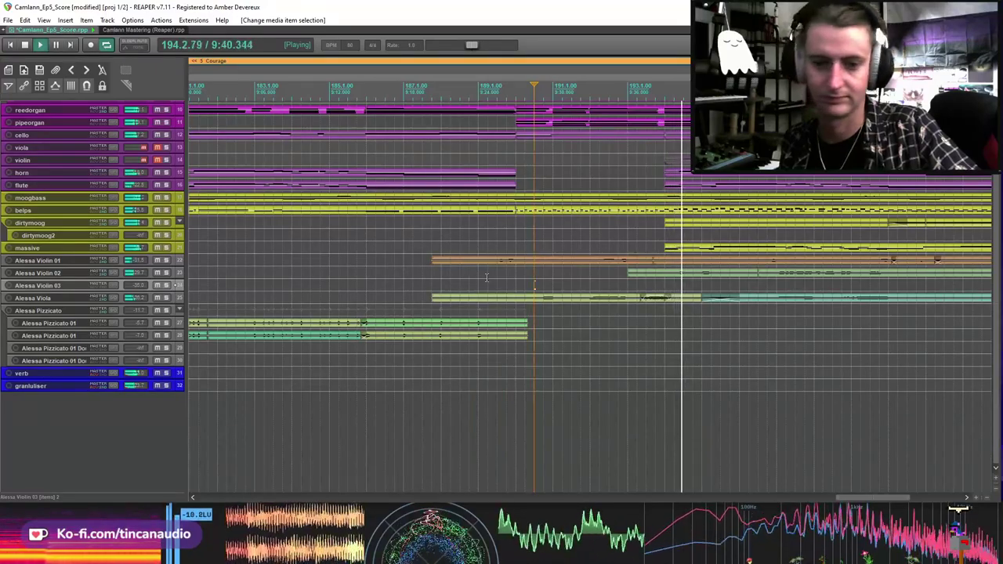
Step: Select the massive item in the last Courage region at 196.3.00 and stop playback
{"action": "scroll", "coordinate": [486, 278], "scroll_direction": "down", "scroll_amount": 3}
{"action": "left_click", "coordinate": [623, 249]}
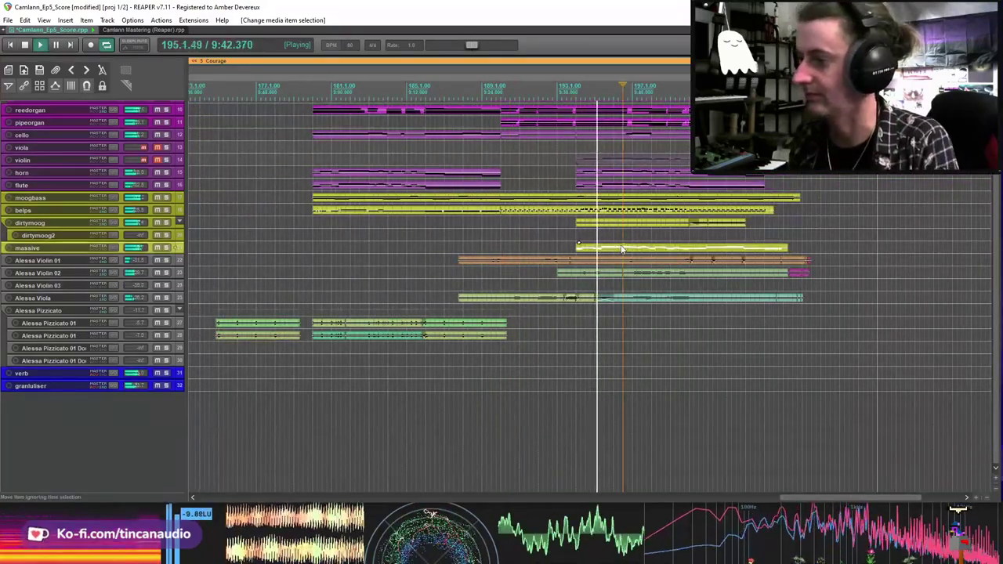
{"action": "scroll", "coordinate": [621, 244], "scroll_direction": "down", "scroll_amount": 2}
{"action": "key", "text": "space"}
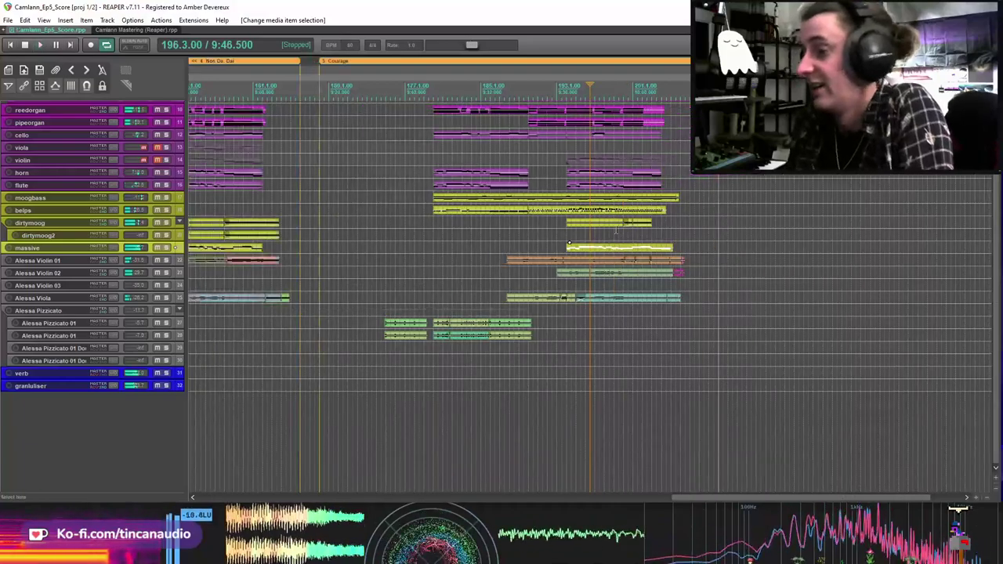
Step: Place the edit cursor at 65.1.00, the start of Gwaine In The Castle, and save the project
{"action": "scroll", "coordinate": [616, 231], "scroll_direction": "down", "scroll_amount": 4}
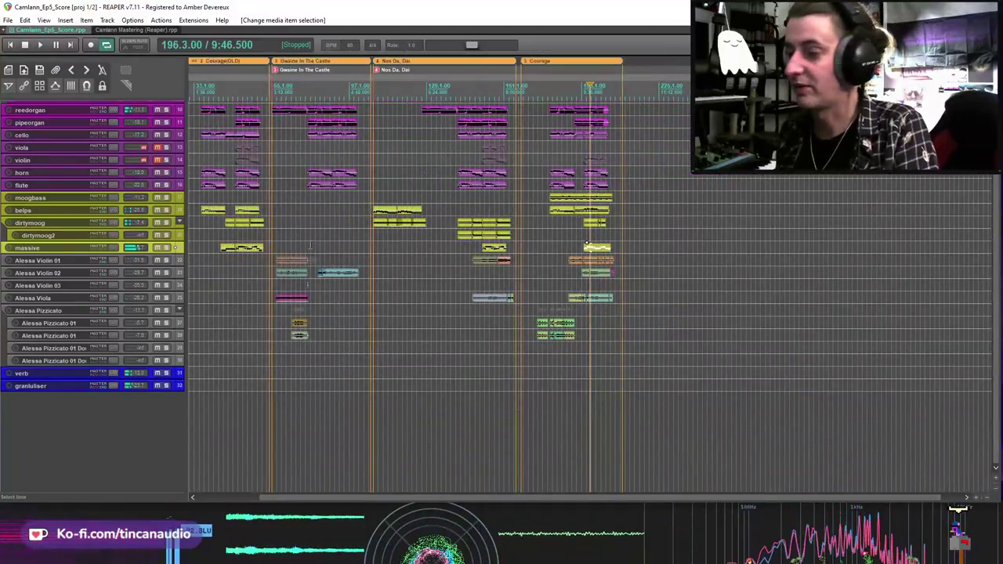
{"action": "left_click", "coordinate": [270, 245]}
{"action": "key", "text": "ctrl+s"}
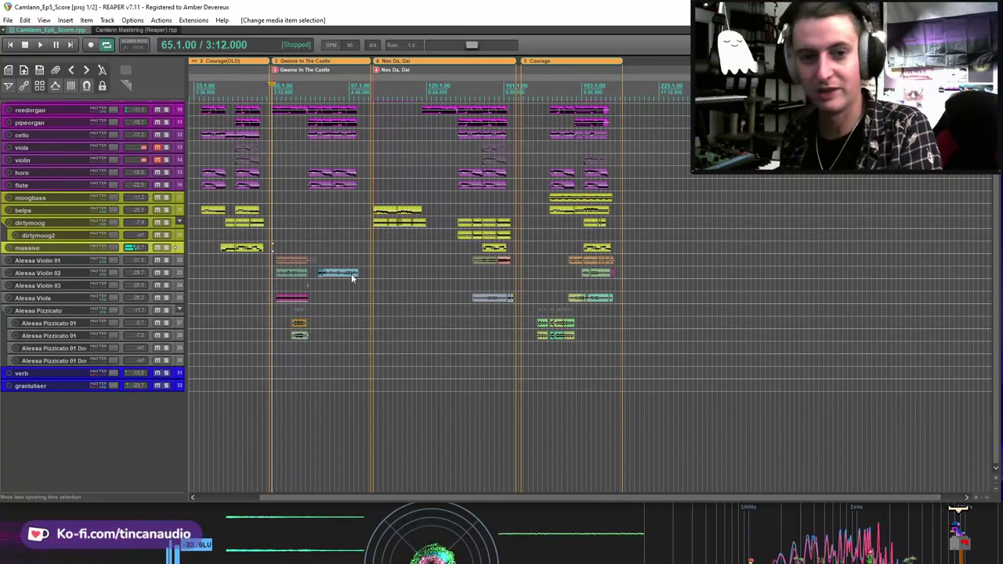
Step: Solo the reedorgan track and play it from the start of Gwaine In The Castle
{"action": "scroll", "coordinate": [551, 249], "scroll_direction": "up", "scroll_amount": 3}
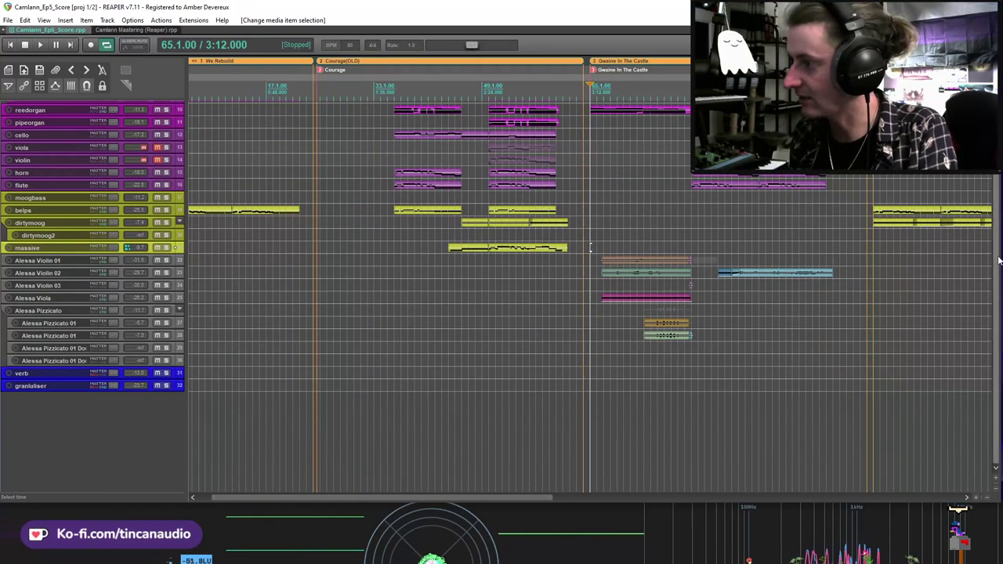
{"action": "scroll", "coordinate": [705, 353], "scroll_direction": "up", "scroll_amount": 3}
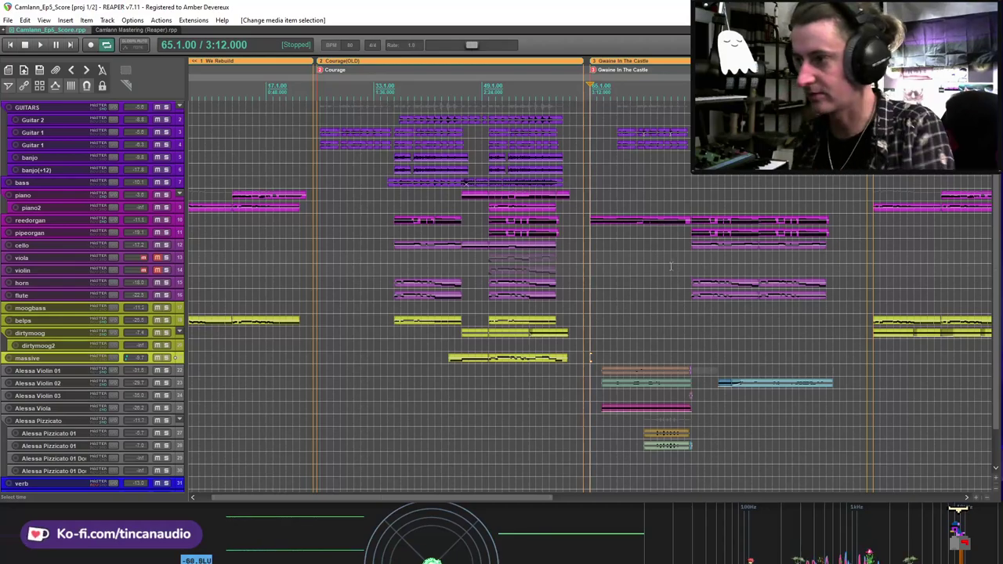
{"action": "left_click", "coordinate": [166, 222]}
{"action": "key", "text": "space"}
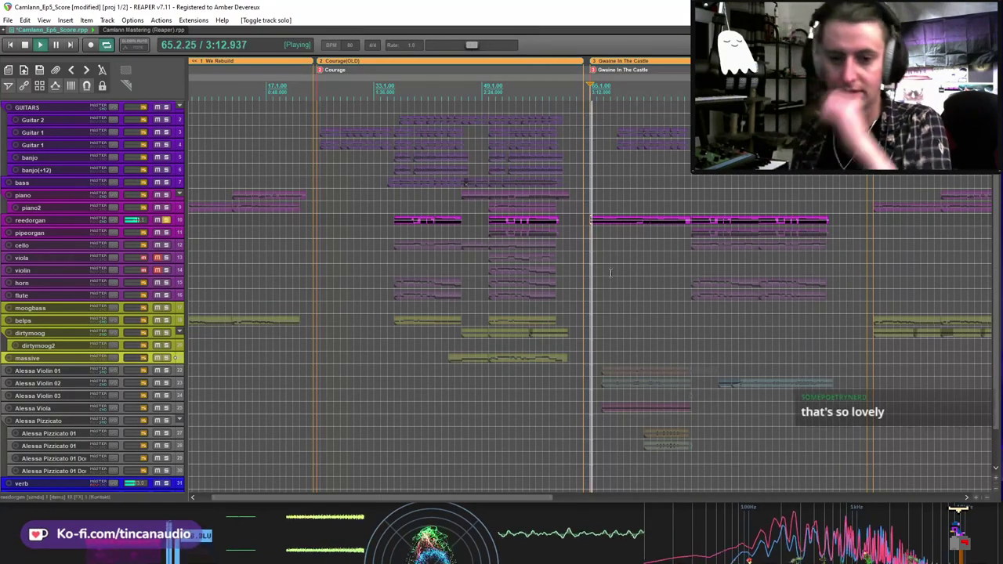
Step: View and close the reedorgan's FX chain during playback, and unsolo the track to hear the full mix
{"action": "left_click", "coordinate": [165, 225]}
{"action": "left_click", "coordinate": [142, 222]}
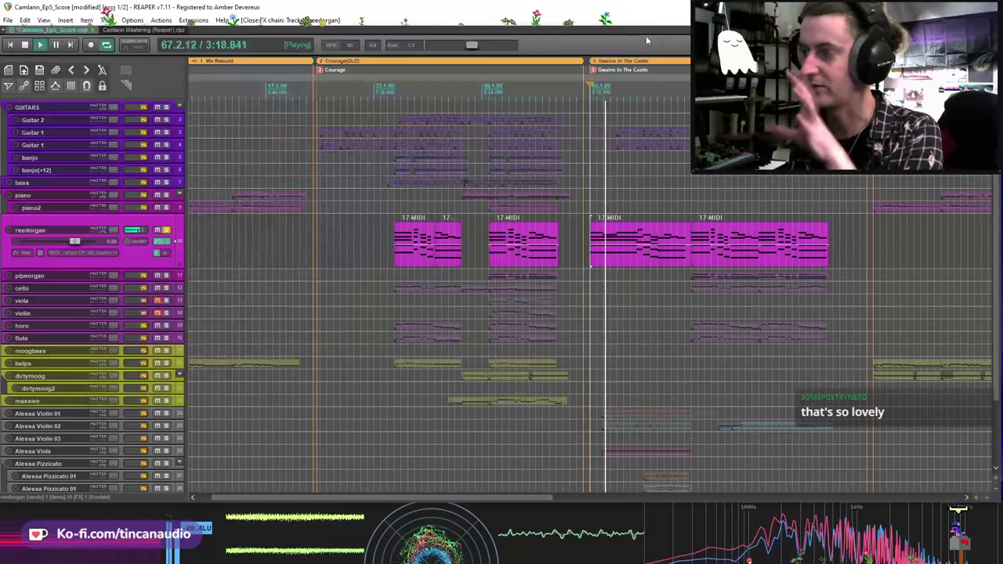
{"action": "left_click", "coordinate": [649, 36]}
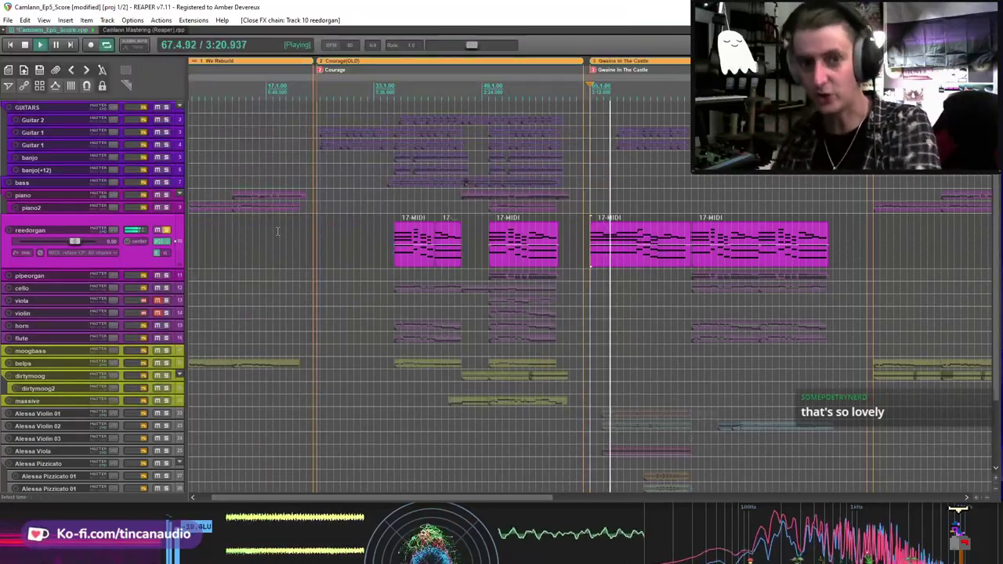
{"action": "left_click", "coordinate": [166, 229]}
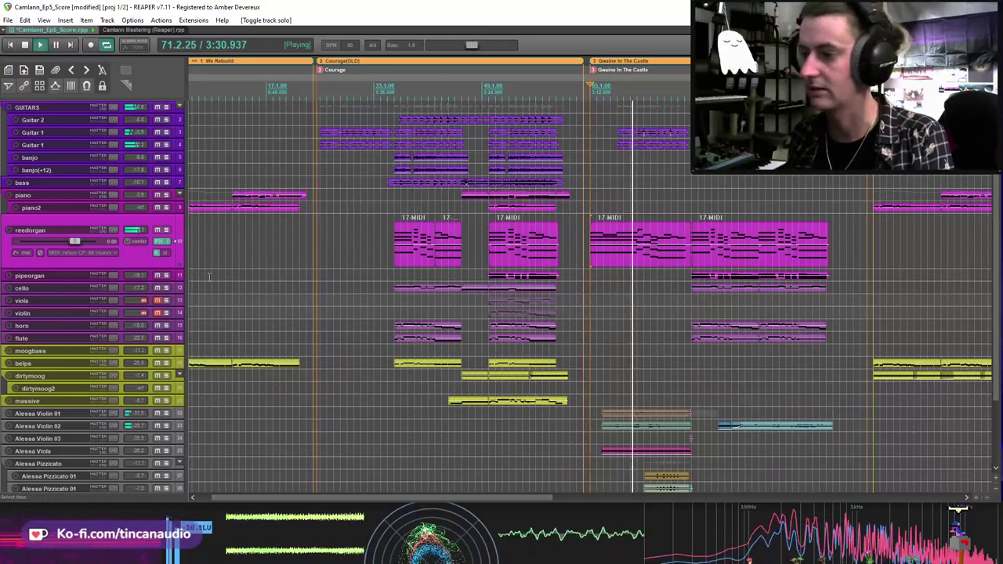
Step: Follow the Gwaine In The Castle playback across the tracks and select the region's first reedorgan item
{"action": "scroll", "coordinate": [1001, 274], "scroll_direction": "down", "scroll_amount": 1}
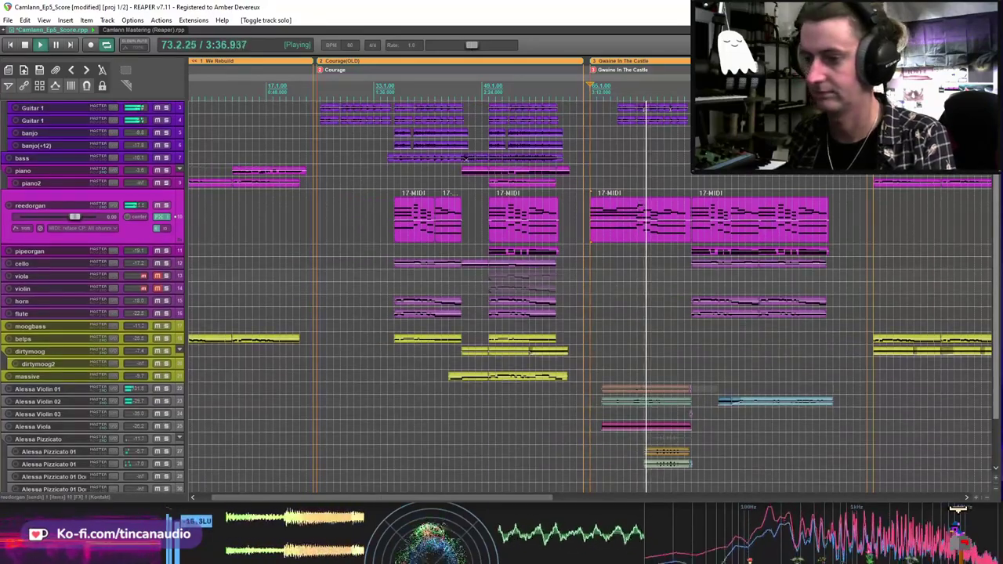
{"action": "scroll", "coordinate": [1001, 280], "scroll_direction": "down", "scroll_amount": 1}
{"action": "scroll", "coordinate": [1001, 280], "scroll_direction": "down", "scroll_amount": 3}
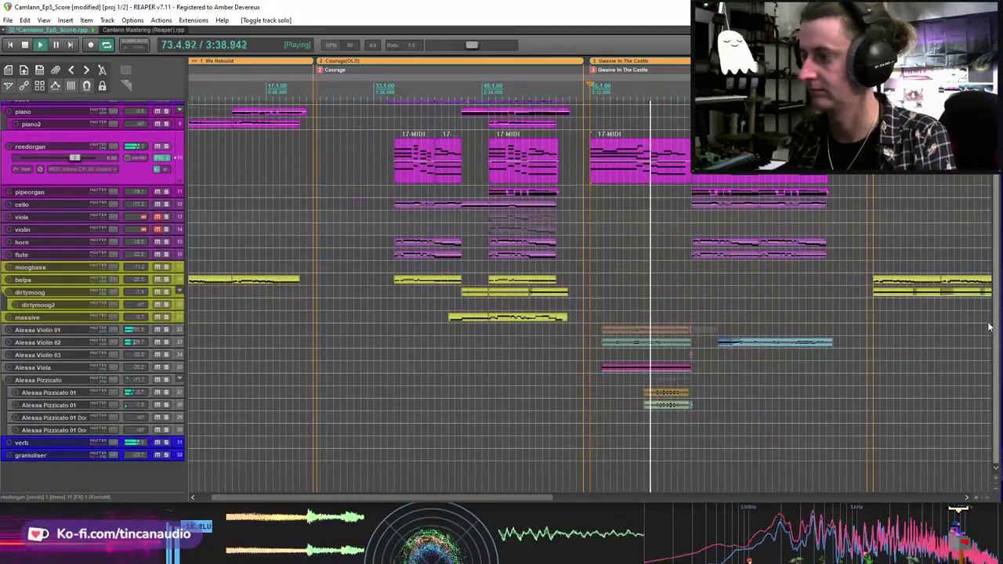
{"action": "scroll", "coordinate": [998, 288], "scroll_direction": "up", "scroll_amount": 2}
{"action": "scroll", "coordinate": [997, 288], "scroll_direction": "up", "scroll_amount": 1}
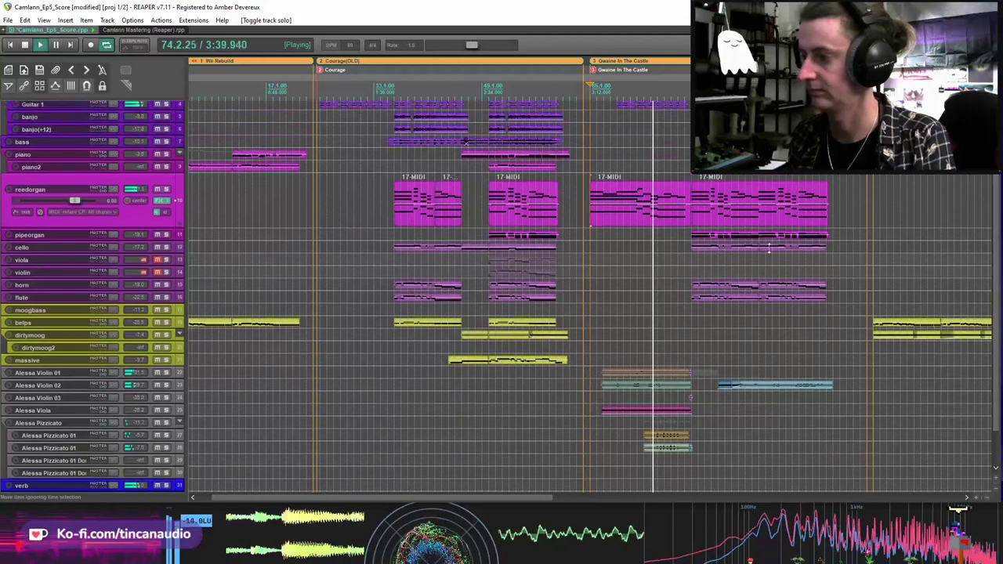
{"action": "left_click", "coordinate": [657, 220]}
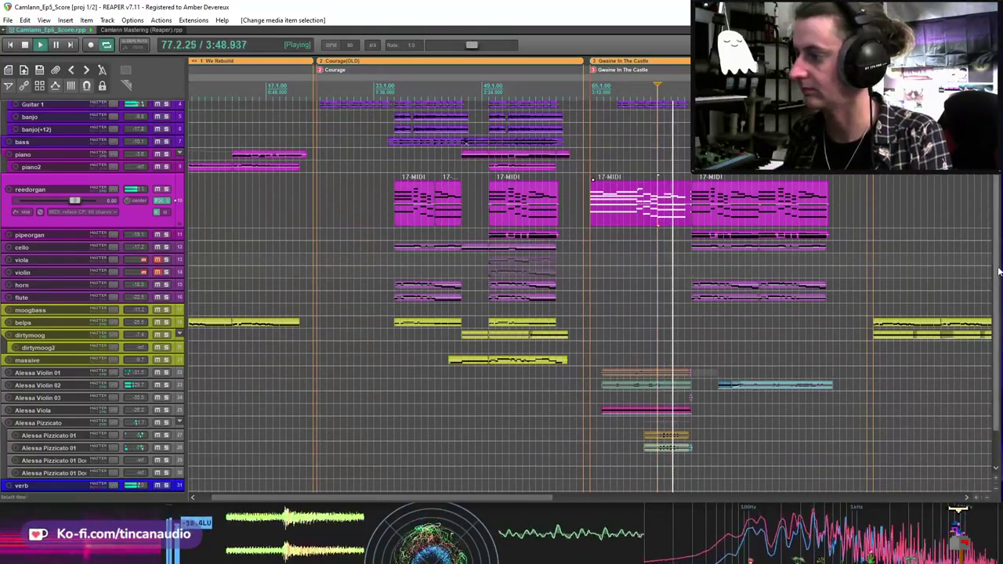
{"action": "scroll", "coordinate": [684, 286], "scroll_direction": "up", "scroll_amount": 2}
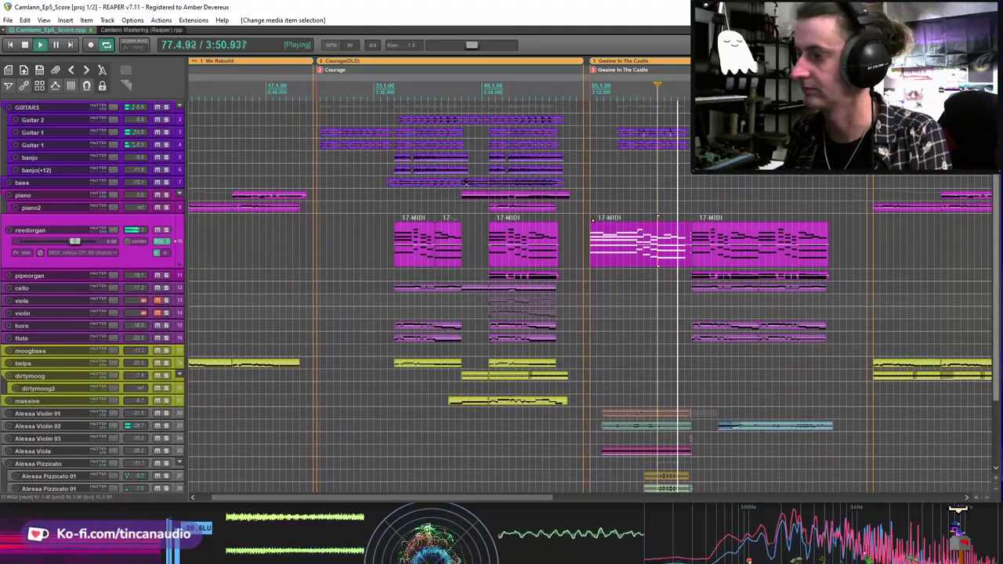
Step: Place the edit cursor at 77.1.00 on the first reedorgan item of Gwaine In The Castle and stop playback
{"action": "scroll", "coordinate": [684, 286], "scroll_direction": "down", "scroll_amount": 3}
{"action": "scroll", "coordinate": [674, 286], "scroll_direction": "down", "scroll_amount": 1}
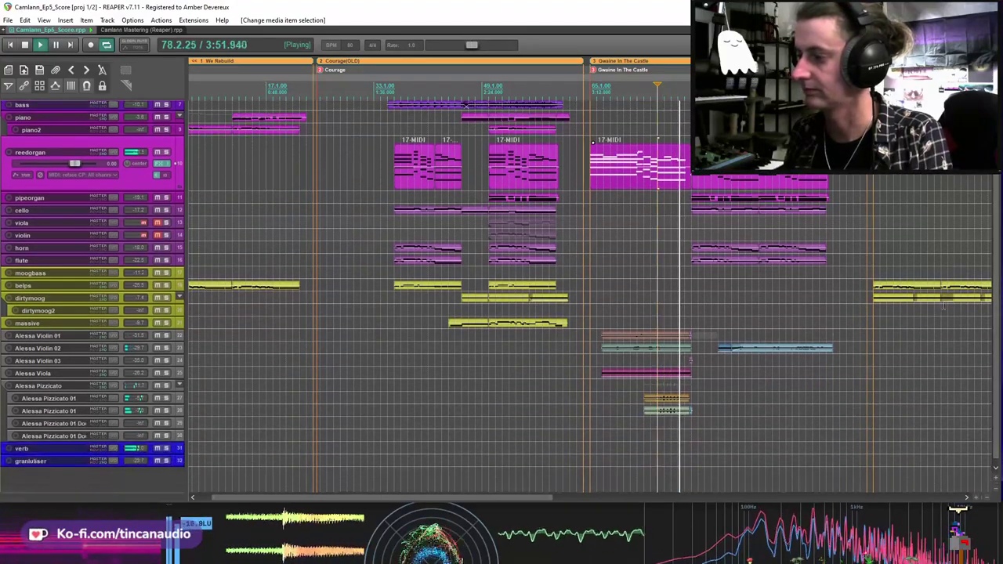
{"action": "left_click", "coordinate": [671, 178]}
{"action": "key", "text": "space"}
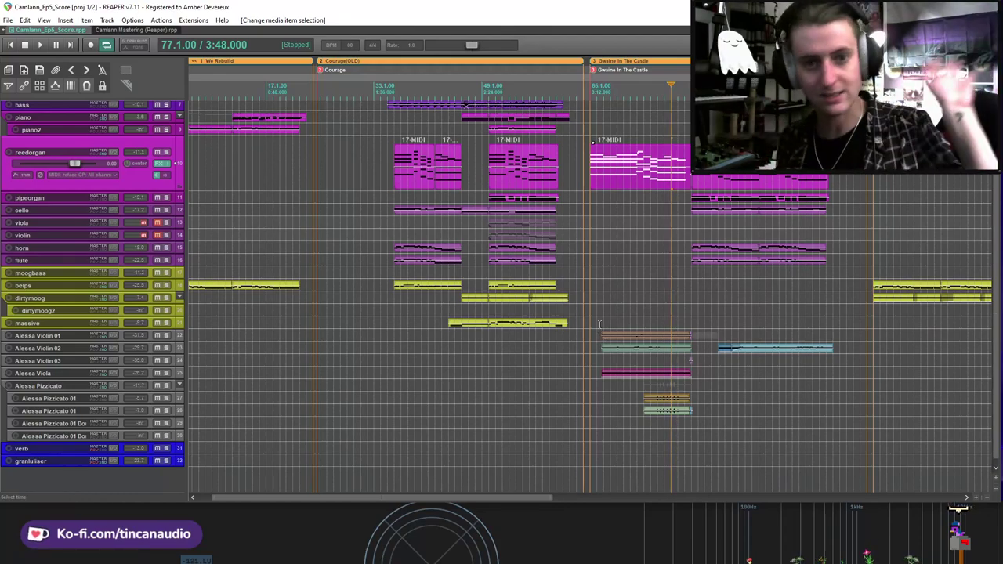
Step: Solo the live Violin 01 and Violin 02 tracks, audition them from 67.1.00, and unsolo both before stopping
{"action": "left_click", "coordinate": [601, 324]}
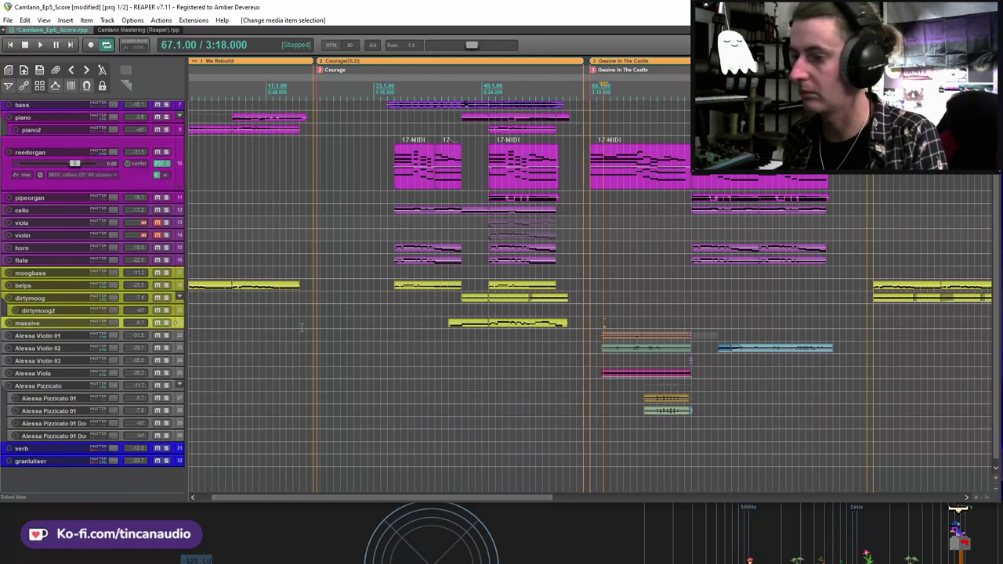
{"action": "left_click", "coordinate": [166, 348]}
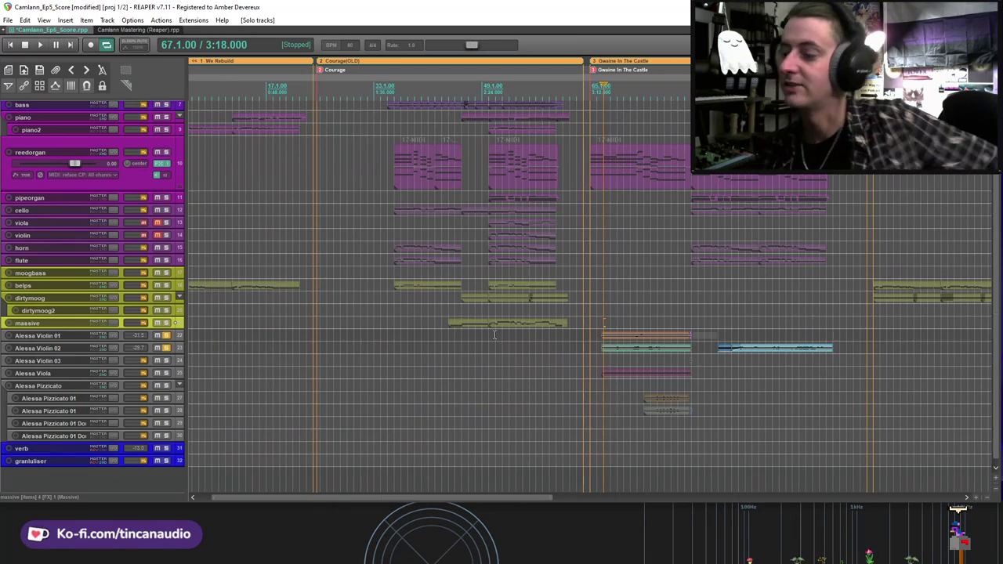
{"action": "scroll", "coordinate": [209, 327], "scroll_direction": "up", "scroll_amount": 2}
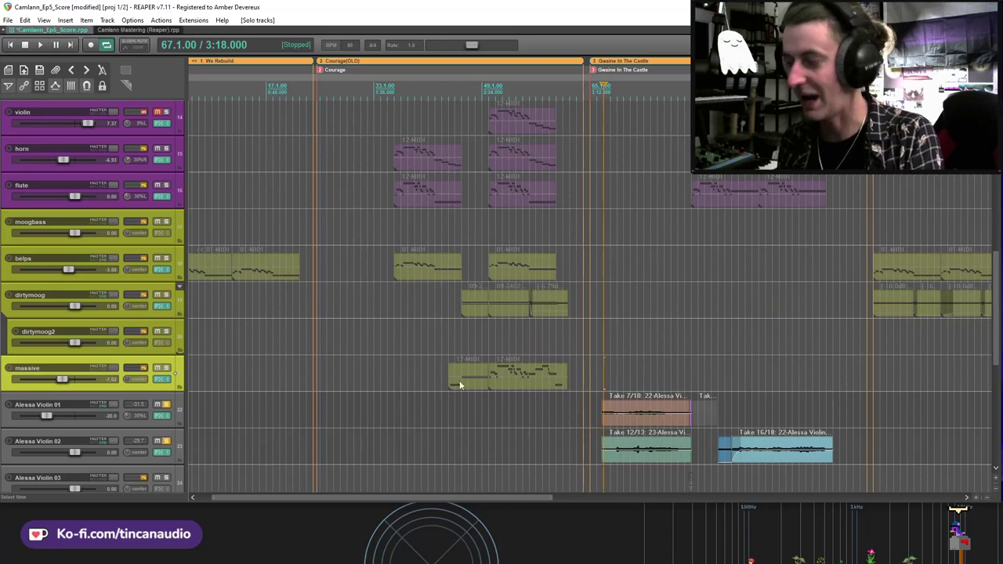
{"action": "scroll", "coordinate": [690, 362], "scroll_direction": "down", "scroll_amount": 3}
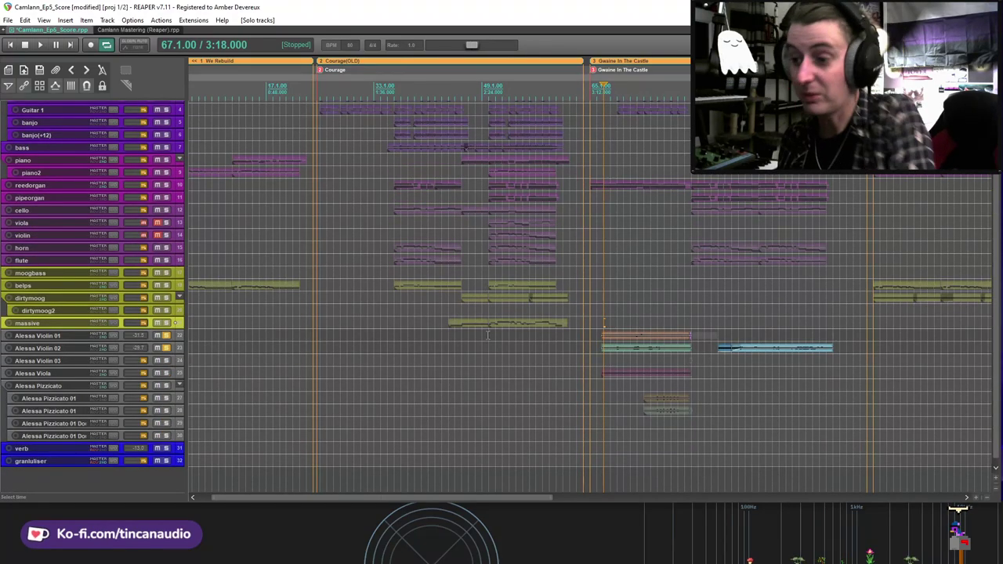
{"action": "key", "text": "space"}
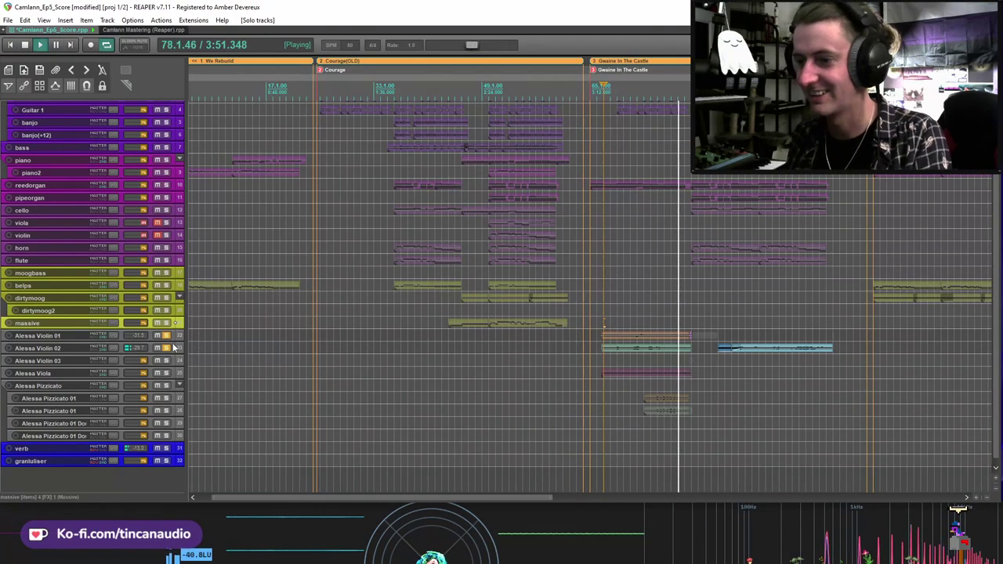
{"action": "left_click", "coordinate": [171, 348]}
{"action": "key", "text": "space"}
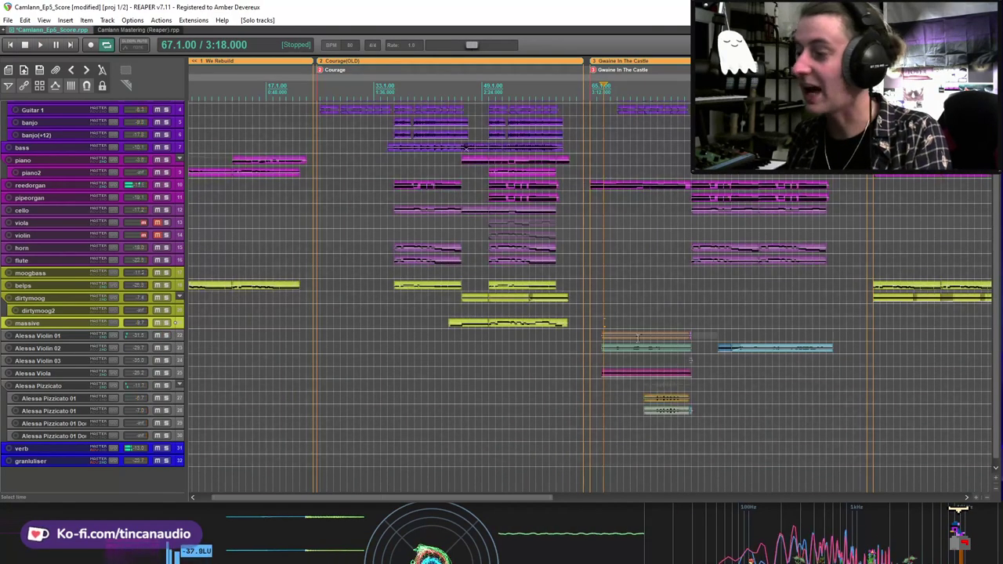
Step: Select the first live Violin 01 item in Gwaine In The Castle, save the project, and play the full mix from 66.4.00
{"action": "left_click", "coordinate": [603, 335]}
{"action": "key", "text": "ctrl+s"}
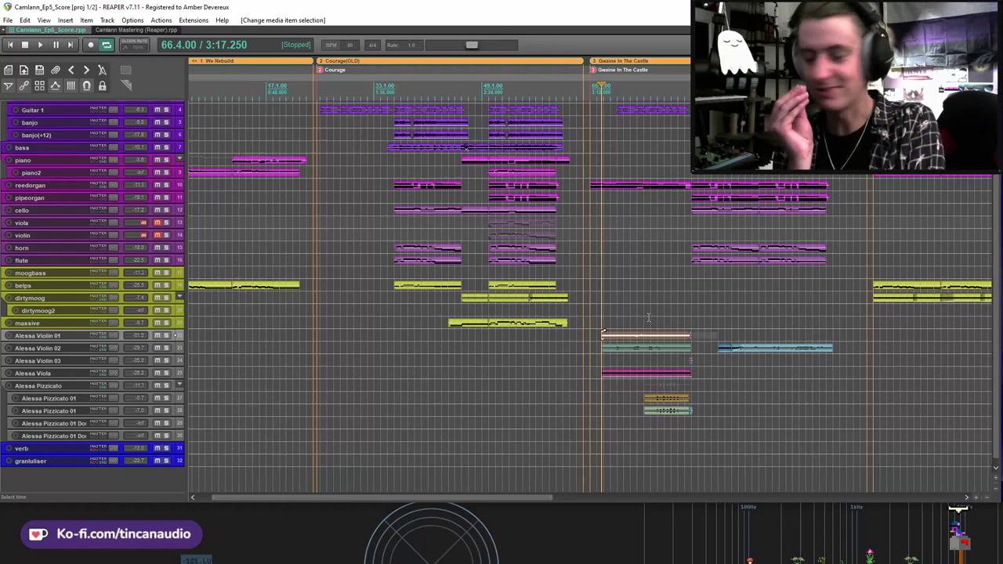
{"action": "key", "text": "space"}
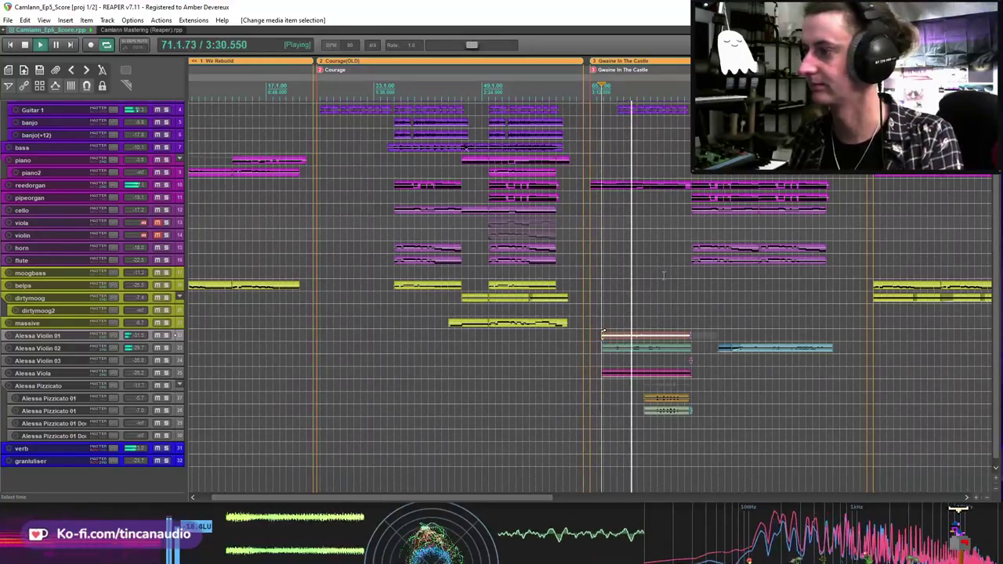
{"action": "scroll", "coordinate": [663, 275], "scroll_direction": "down", "scroll_amount": 2}
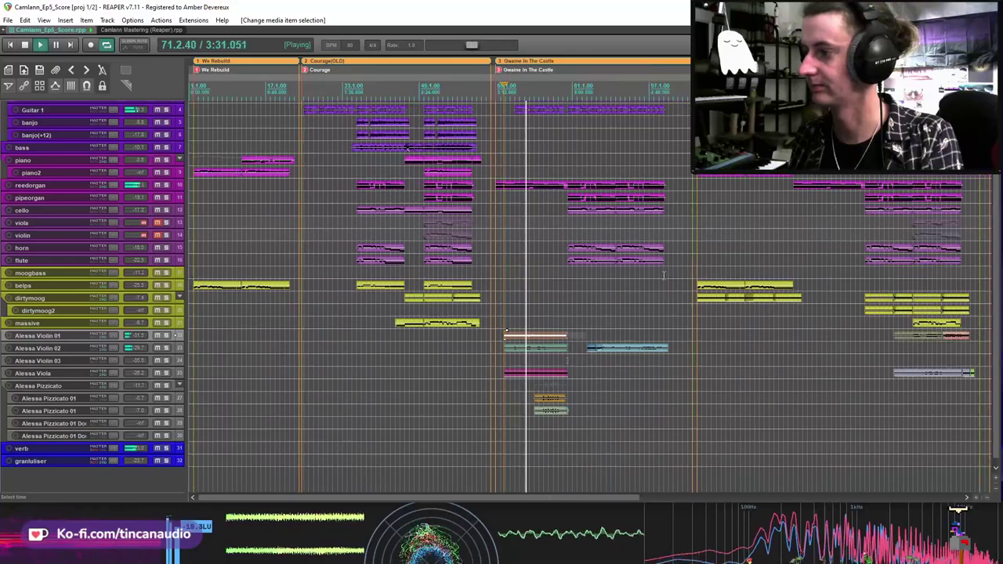
Step: Select the second reedorgan item in Gwaine In The Castle and audition the full mix briefly from 80.1.00
{"action": "left_click", "coordinate": [534, 188]}
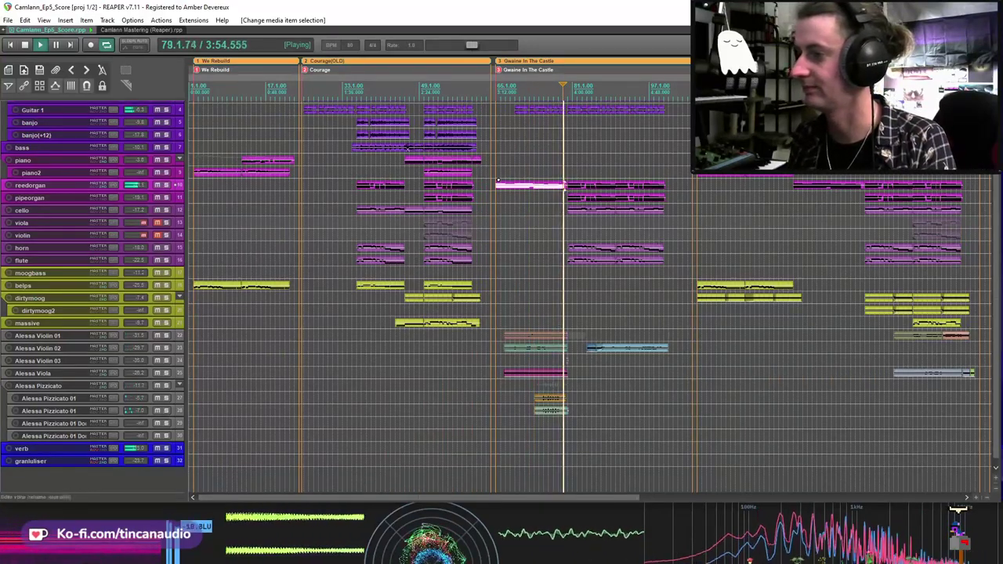
{"action": "left_click_drag", "start_coordinate": [497, 181], "coordinate": [570, 180]}
{"action": "key", "text": "space"}
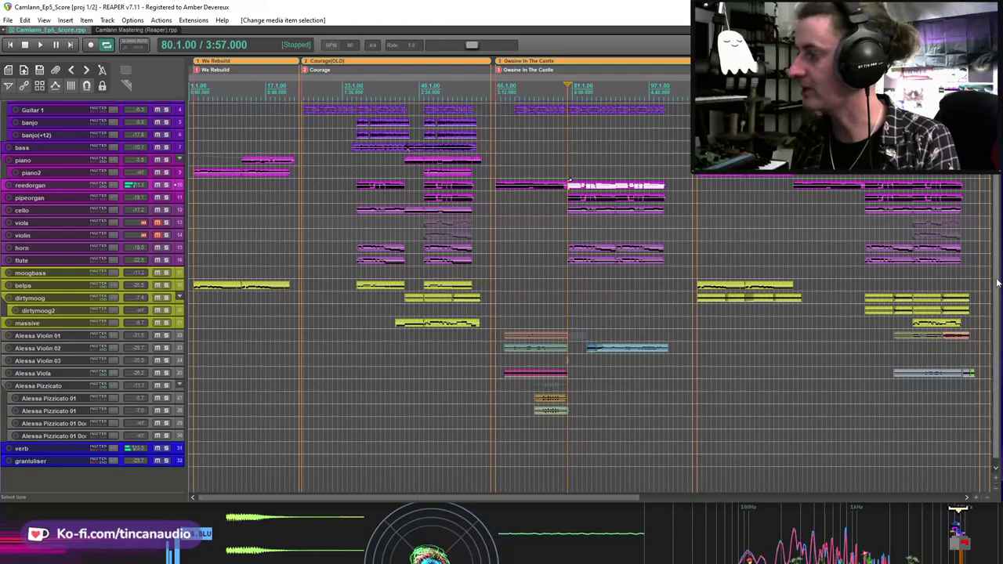
{"action": "scroll", "coordinate": [990, 283], "scroll_direction": "up", "scroll_amount": 2}
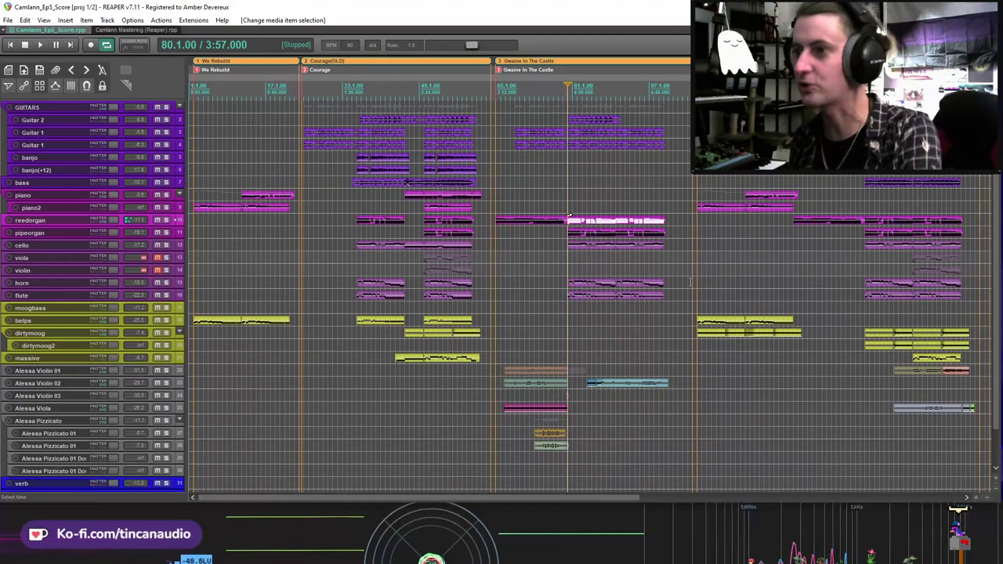
{"action": "key", "text": "space"}
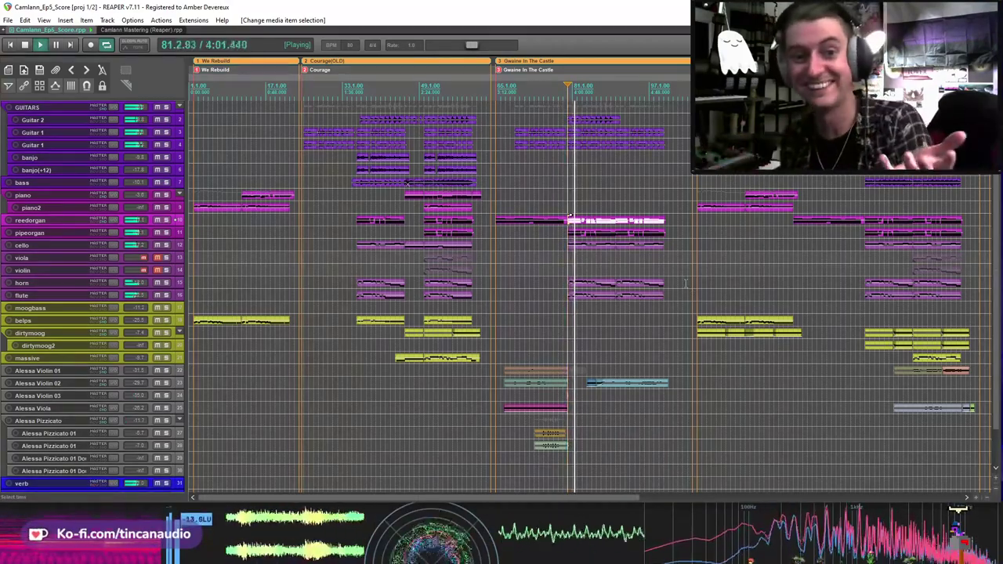
{"action": "key", "text": "space"}
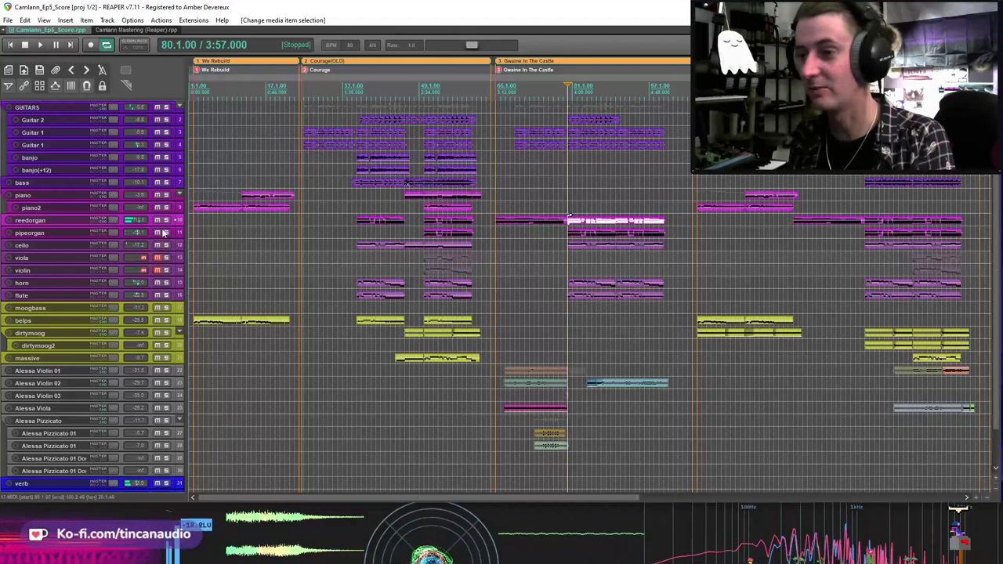
Step: Solo the reedorgan and pipeorgan, play them from 80.1.00, and unsolo the reedorgan to leave the pipeorgan alone
{"action": "left_click_drag", "start_coordinate": [166, 221], "coordinate": [166, 232]}
{"action": "key", "text": "space"}
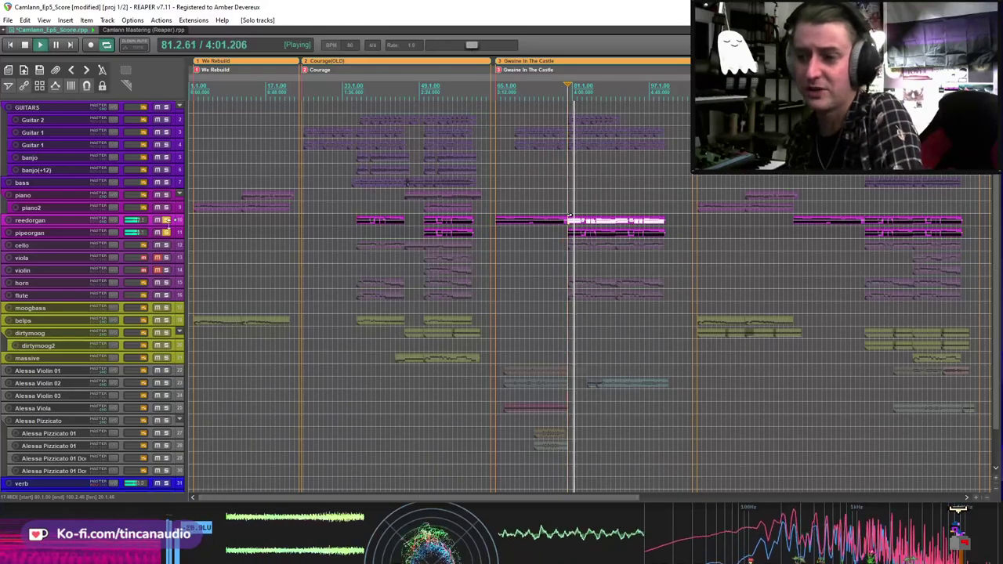
{"action": "key", "text": "space"}
{"action": "left_click", "coordinate": [166, 222]}
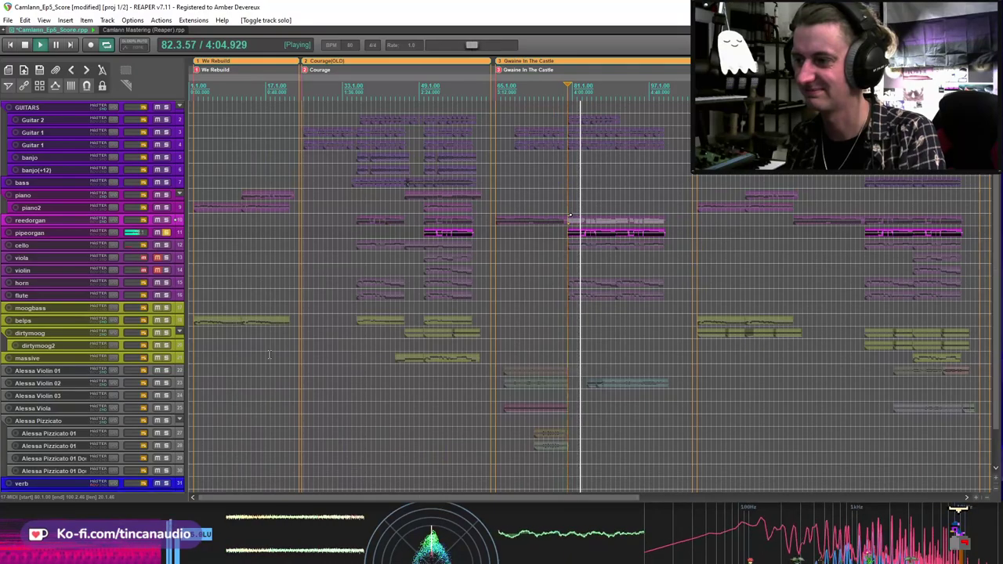
Step: Solo the reedorgan again, play it with the pipeorgan from 80.1.00, and unsolo both before stopping
{"action": "left_click", "coordinate": [167, 220]}
{"action": "key", "text": "space"}
{"action": "key", "text": "space"}
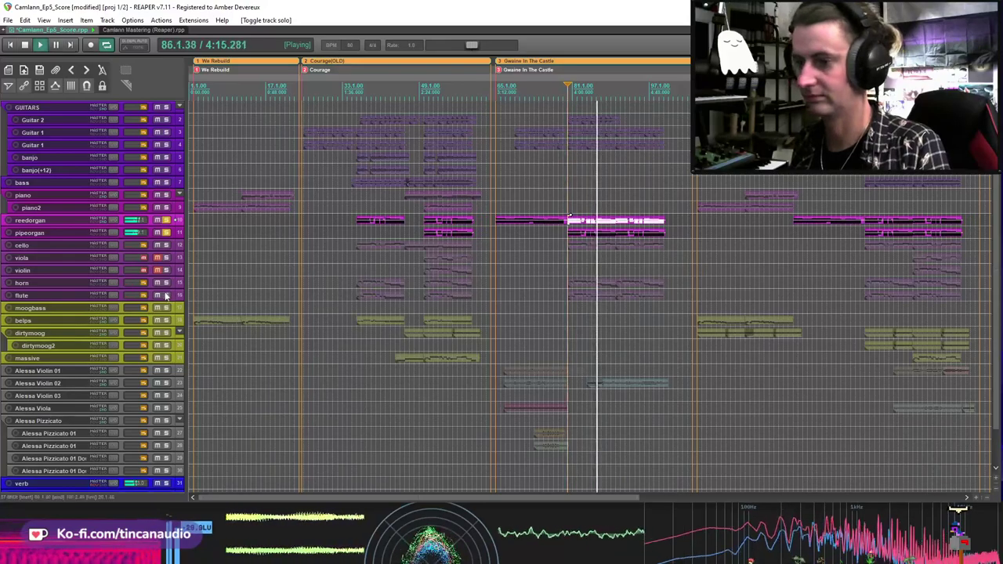
{"action": "left_click", "coordinate": [165, 233]}
{"action": "key", "text": "space"}
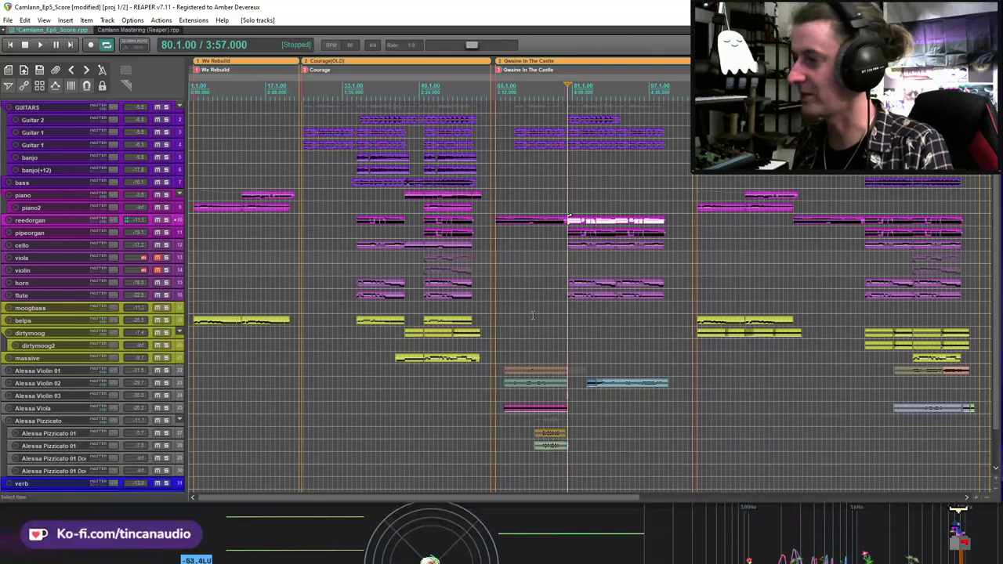
Step: Audition the full mix briefly from 80.1.00, and play the rest of Gwaine In The Castle from 84.1.00
{"action": "key", "text": "space"}
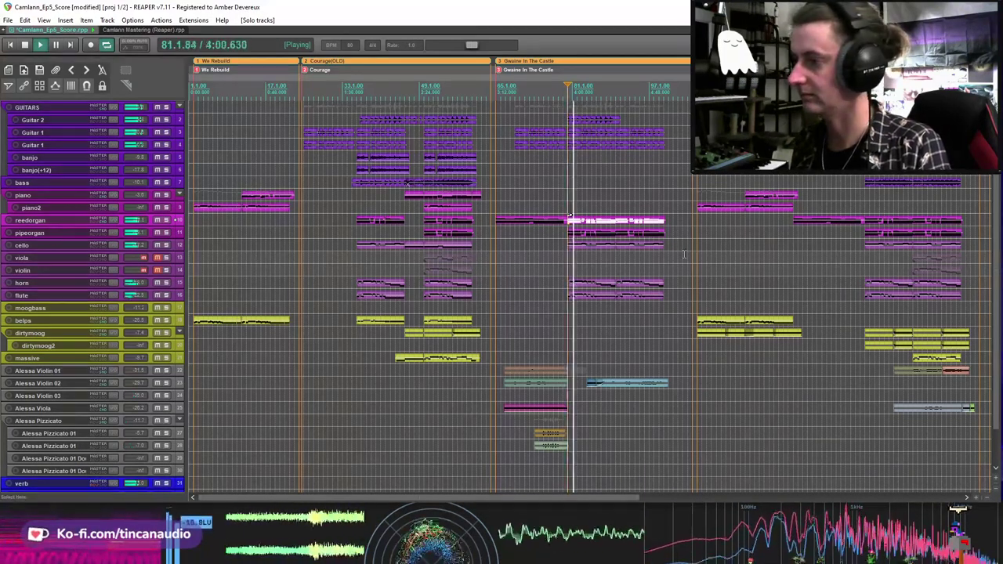
{"action": "key", "text": "space"}
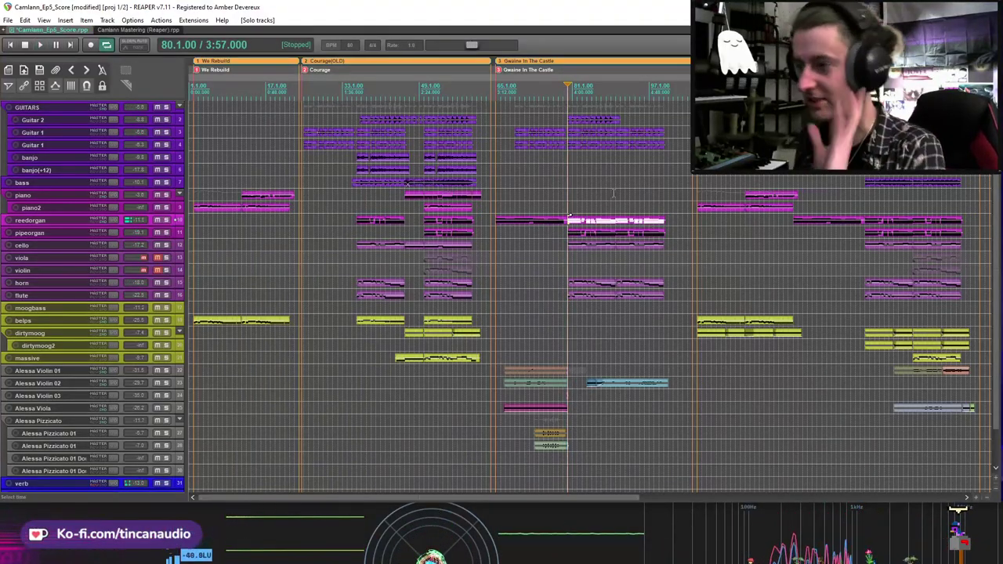
{"action": "left_click", "coordinate": [589, 193]}
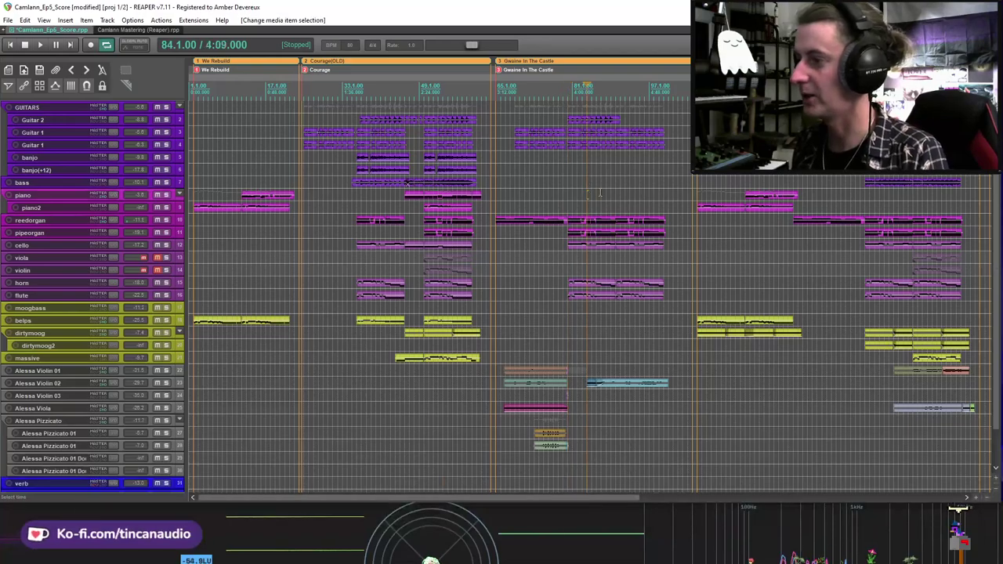
{"action": "key", "text": "space"}
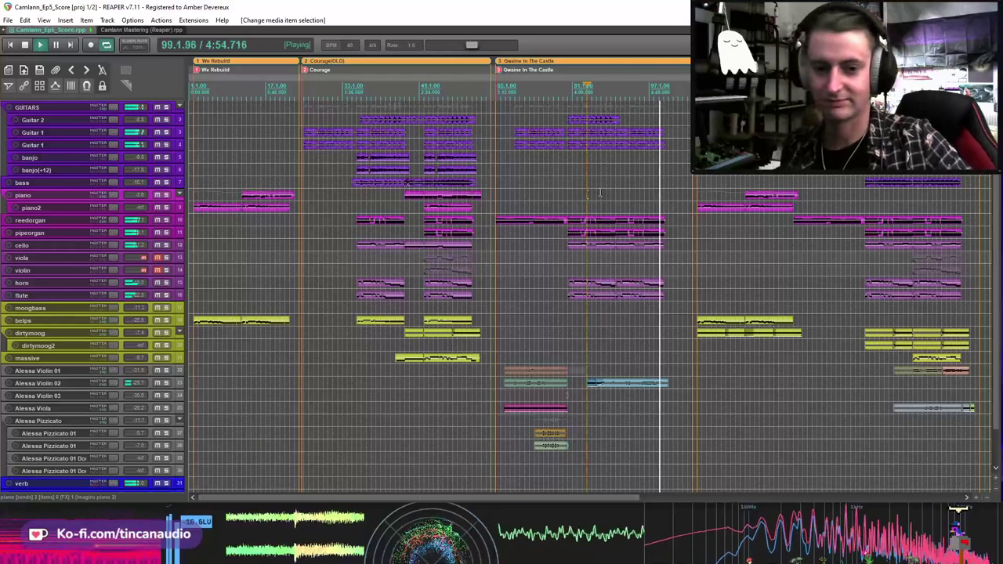
Step: Stop playback, solo the live Violin 02 track, and place the edit cursor at 85.1.00
{"action": "left_click", "coordinate": [647, 382]}
{"action": "key", "text": "space"}
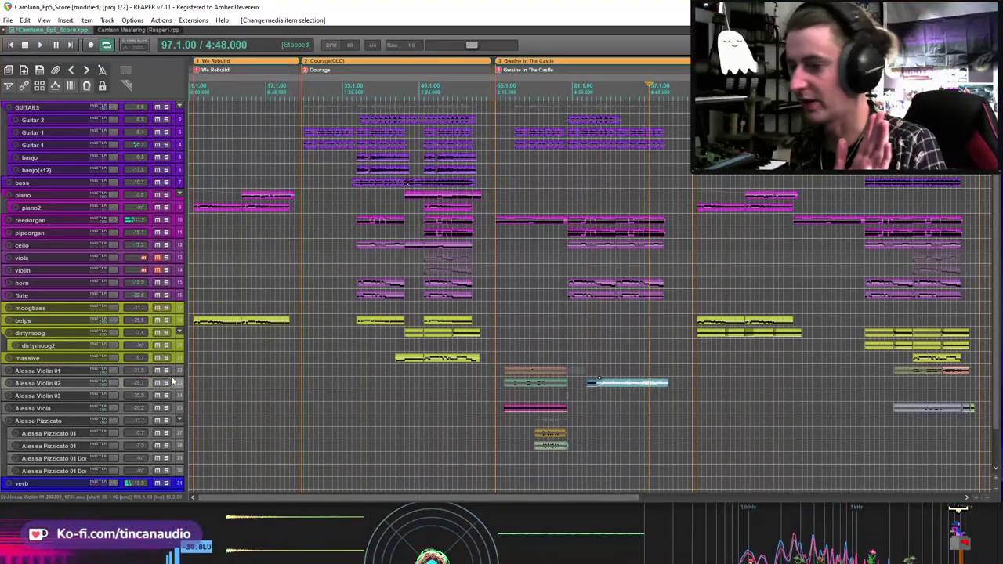
{"action": "key", "text": "F6"}
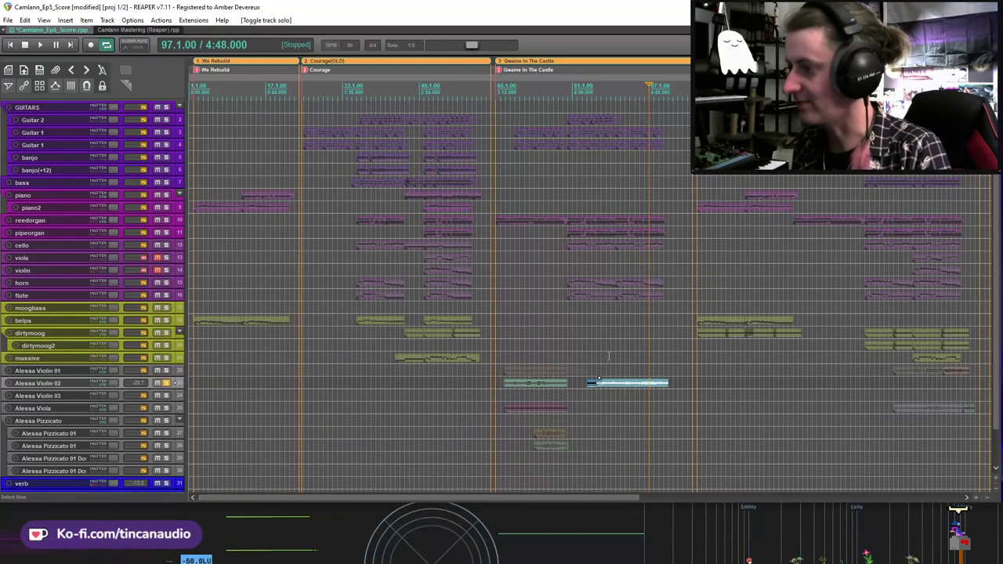
{"action": "left_click", "coordinate": [592, 370]}
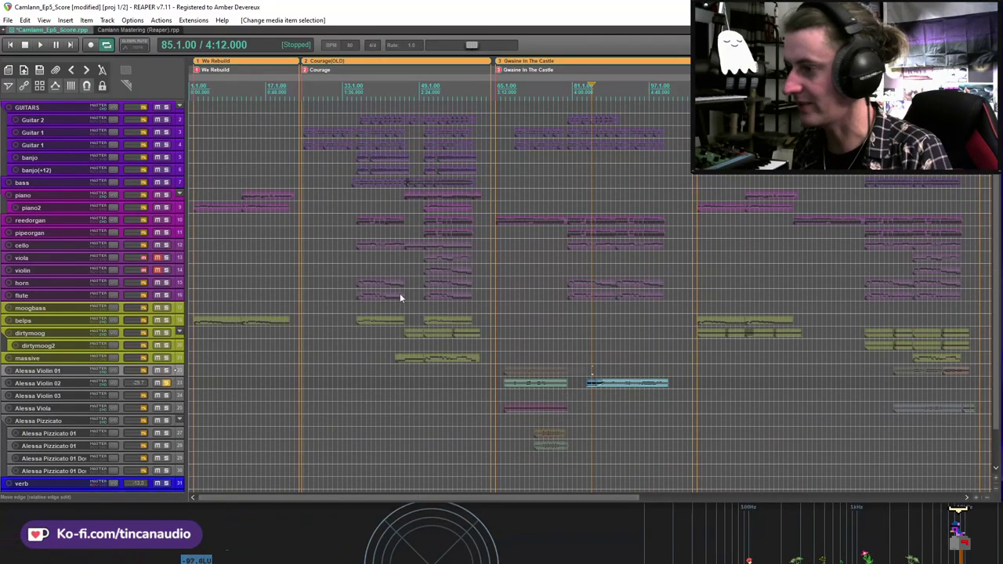
Step: Try soloing the piano and reedorgan with the live Violin 02, and settle on soloing the cello alongside it
{"action": "left_click", "coordinate": [167, 196]}
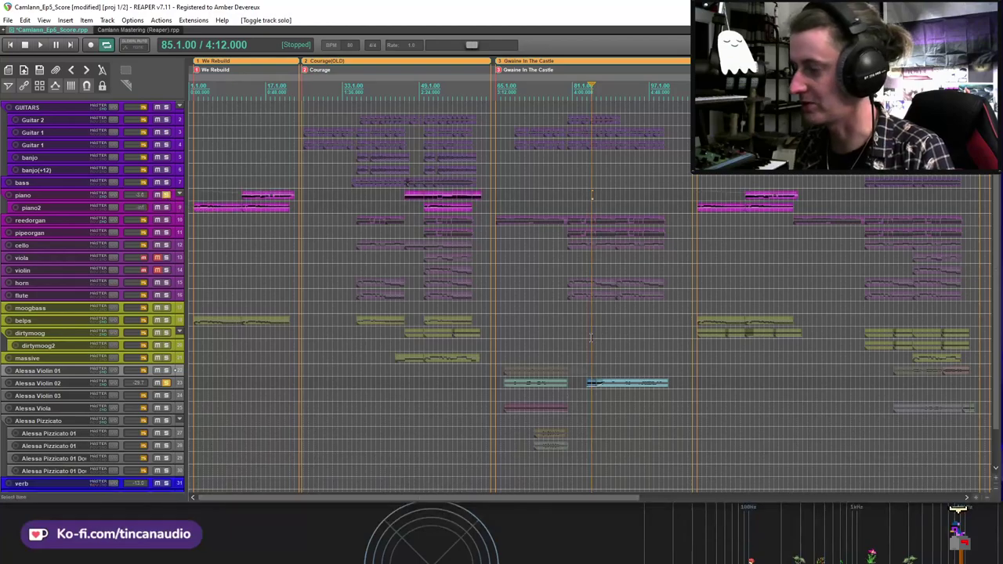
{"action": "left_click", "coordinate": [166, 195]}
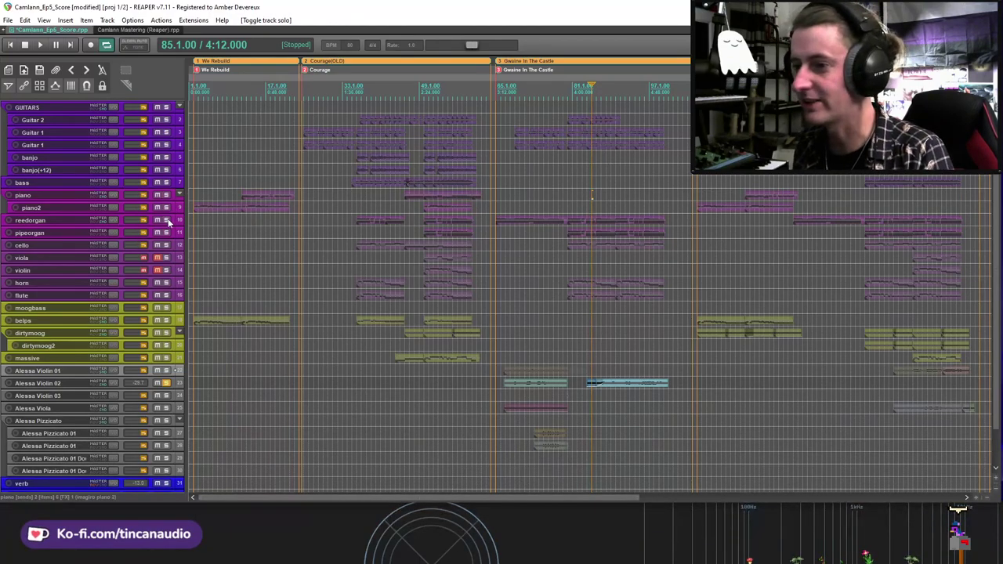
{"action": "left_click", "coordinate": [167, 220]}
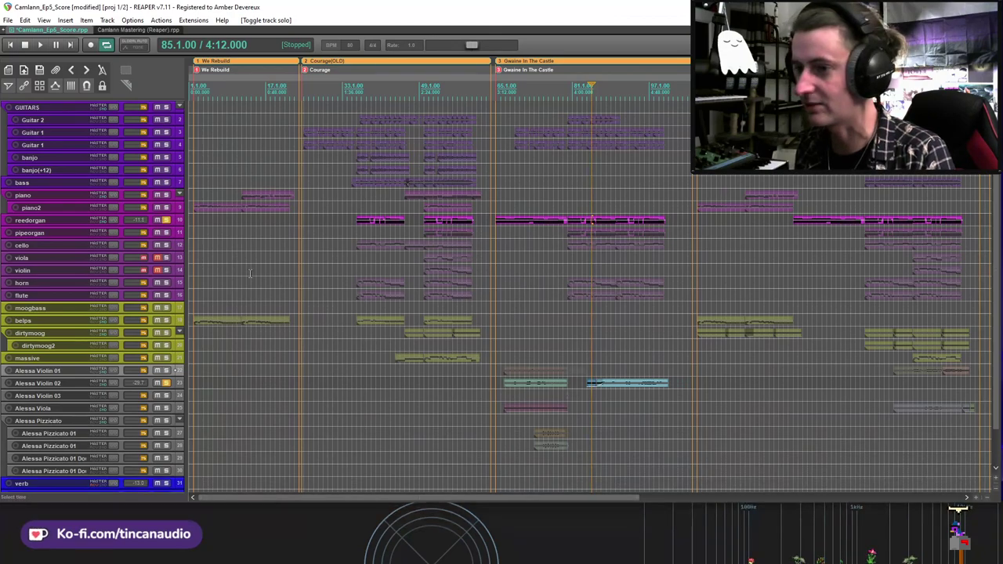
{"action": "left_click", "coordinate": [166, 245]}
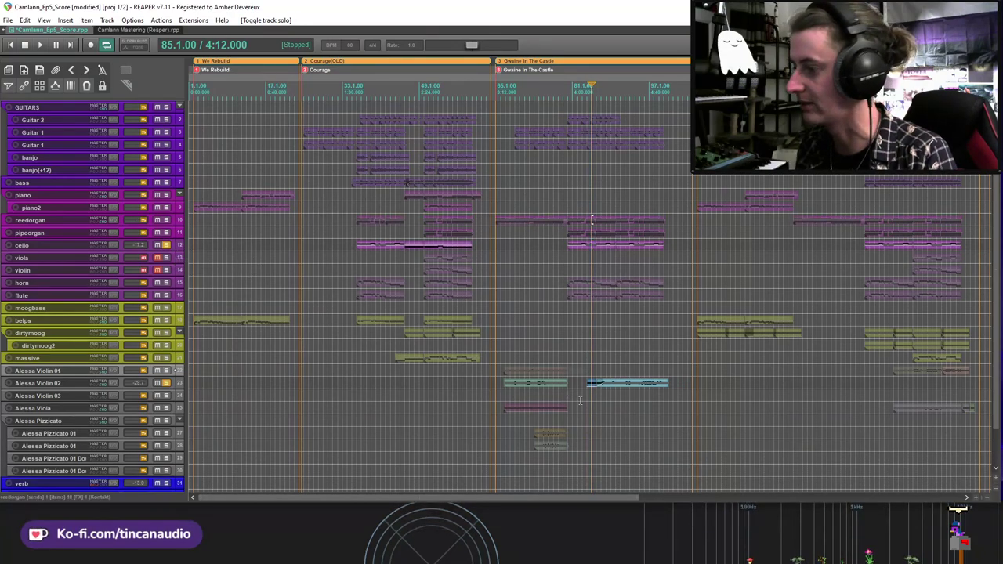
Step: Play the soloed cello and live Violin 02 from 85.1.00, saving the project and briefly adding the reedorgan to the solo
{"action": "key", "text": "space"}
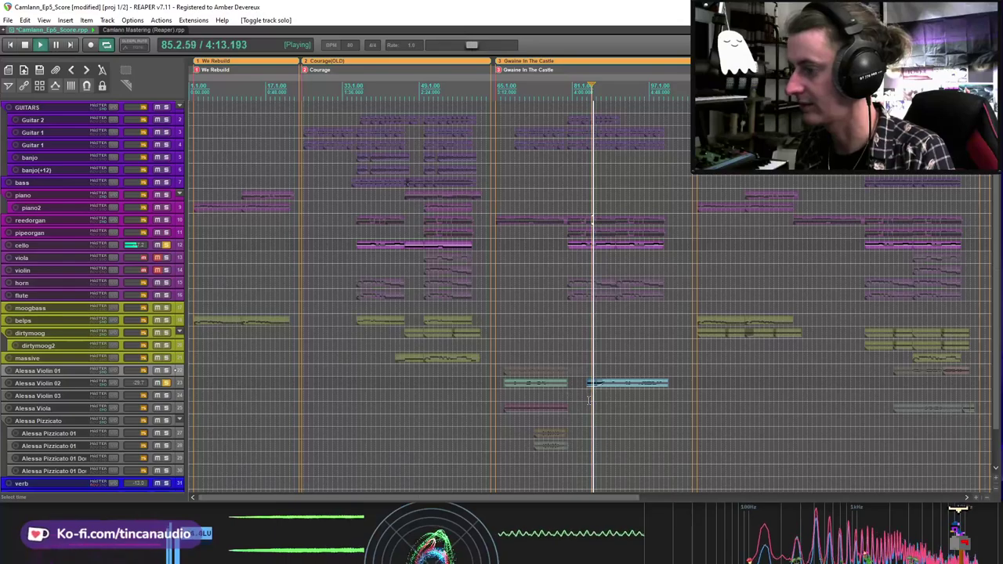
{"action": "key", "text": "ctrl+s"}
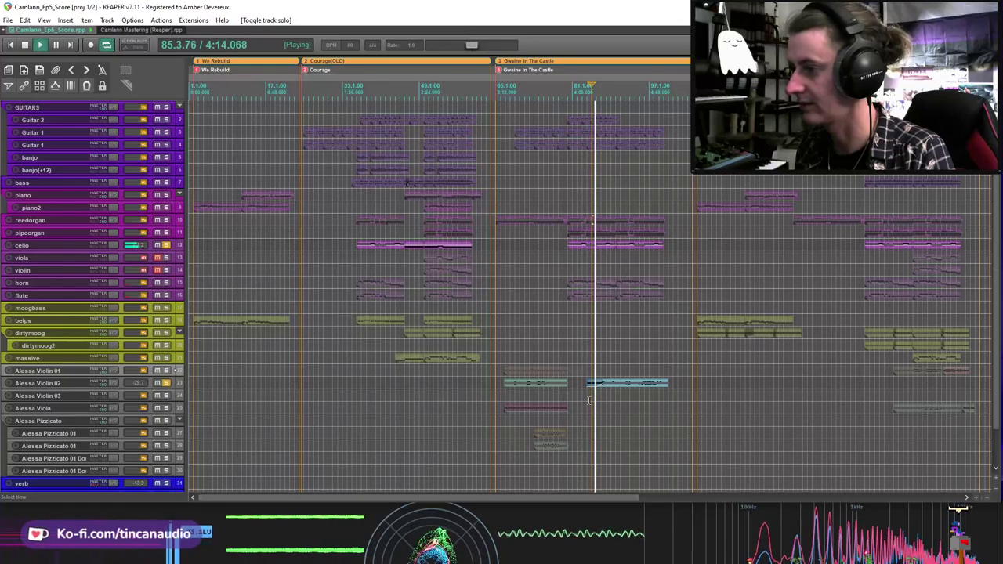
{"action": "left_click", "coordinate": [166, 220]}
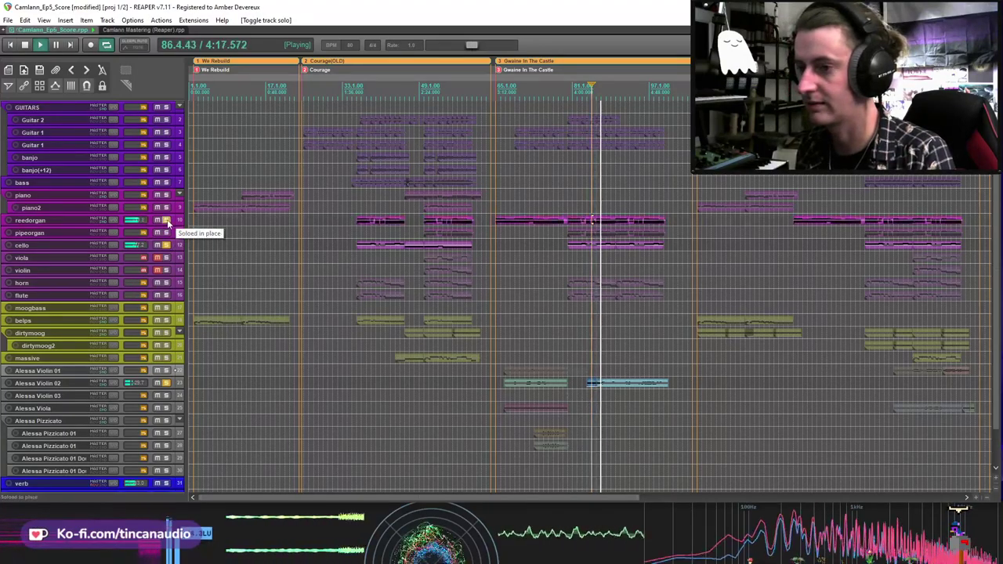
{"action": "left_click", "coordinate": [166, 220]}
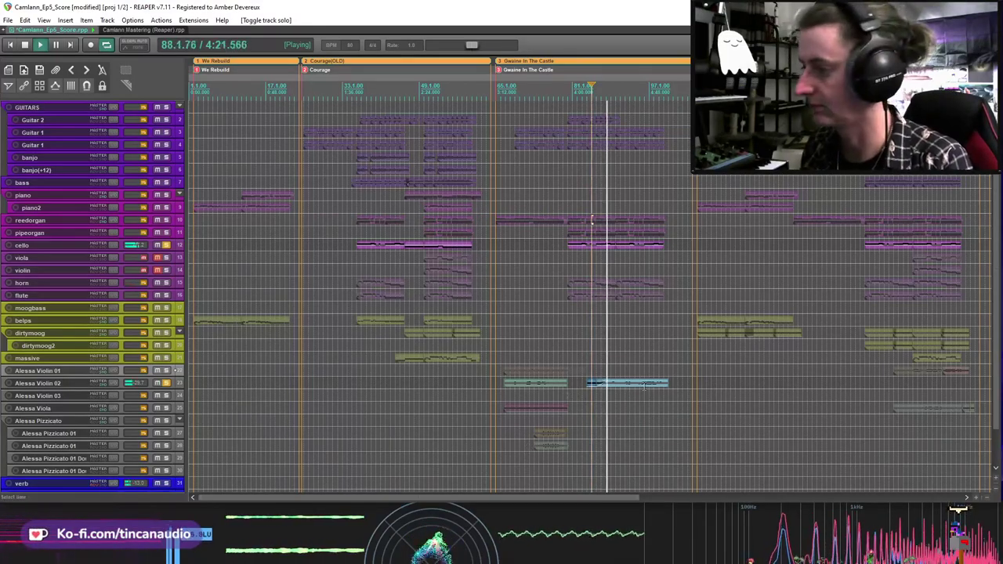
Step: Clear the cello and live Violin 02 solos, and audition the full mix at the end of Gwaine In The Castle
{"action": "left_click", "coordinate": [610, 385]}
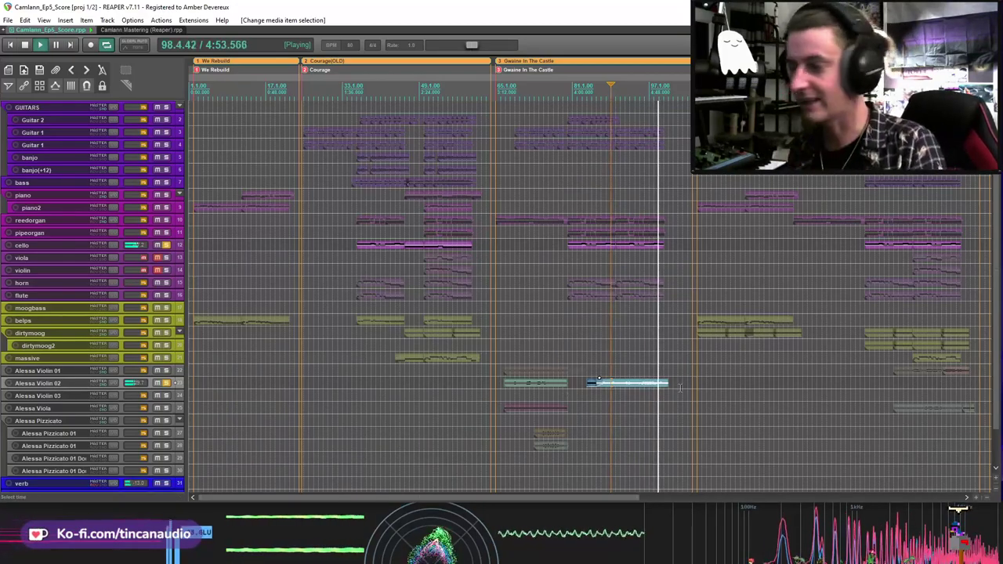
{"action": "key", "text": "space"}
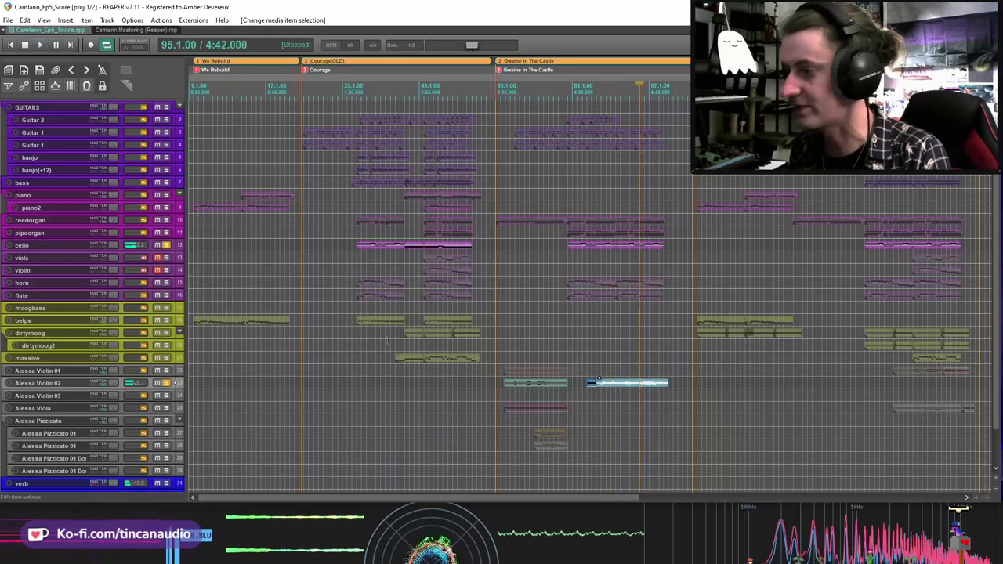
{"action": "left_click", "coordinate": [166, 244]}
{"action": "left_click", "coordinate": [166, 383]}
{"action": "key", "text": "space"}
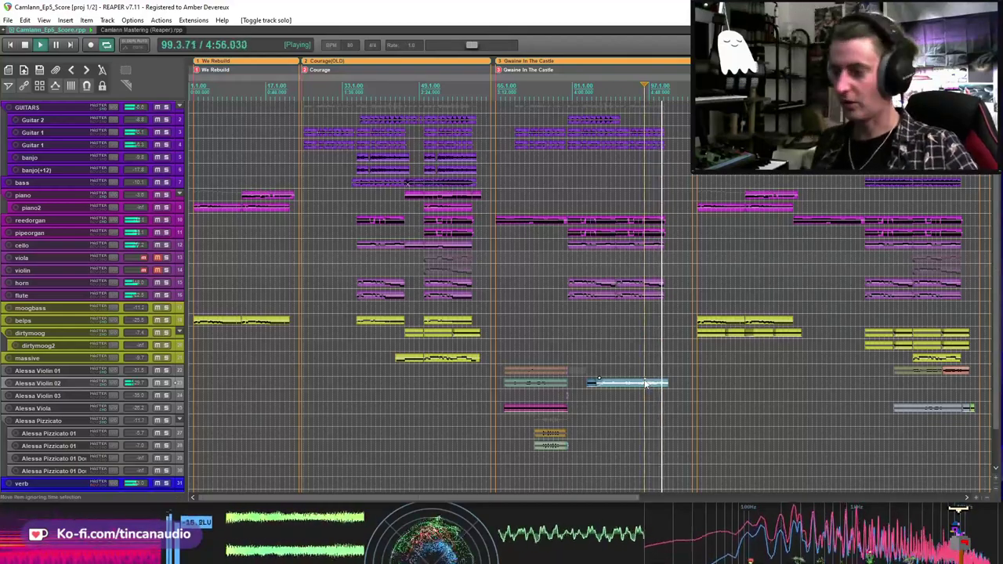
{"action": "key", "text": "space"}
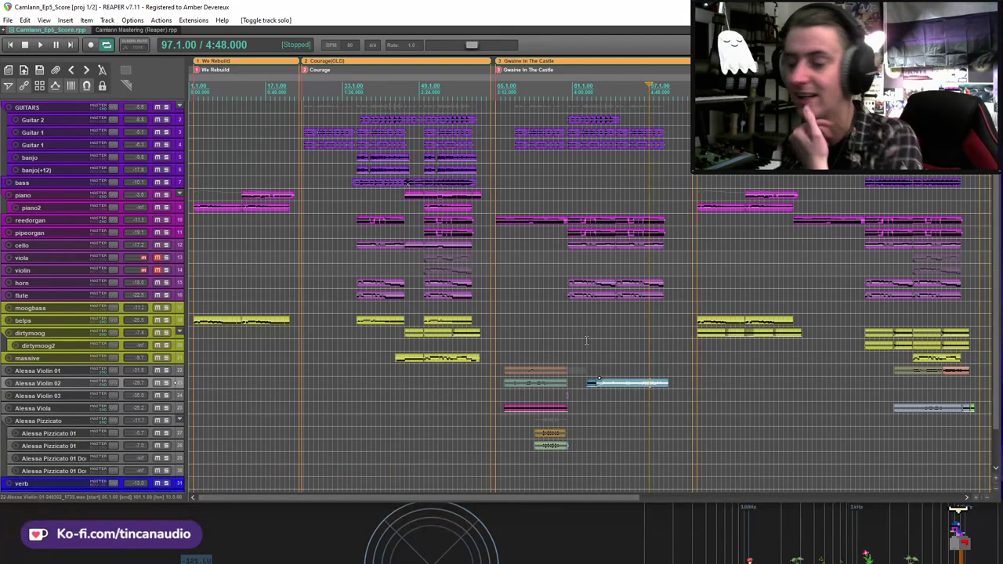
Step: Move on to the final Courage cue and place the edit cursor at 190.1.00 on the viola track
{"action": "left_click", "coordinate": [622, 384]}
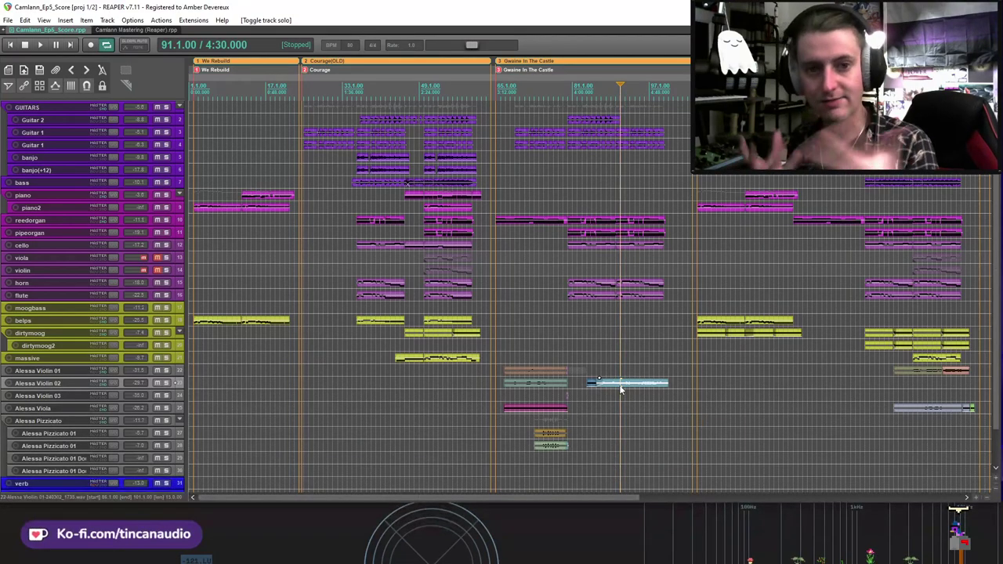
{"action": "scroll", "coordinate": [620, 389], "scroll_direction": "down", "scroll_amount": 1}
{"action": "scroll", "coordinate": [619, 389], "scroll_direction": "down", "scroll_amount": 1}
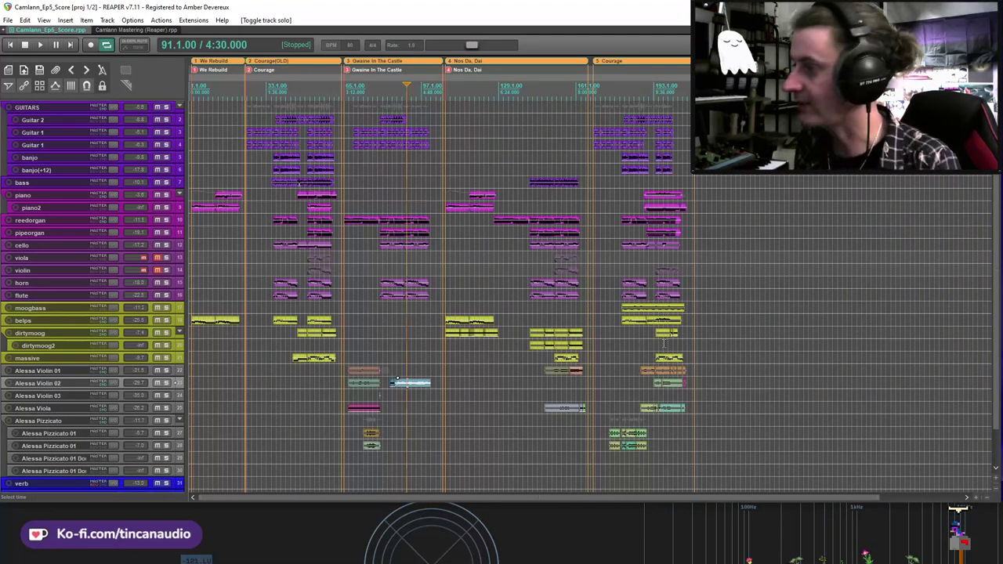
{"action": "left_click", "coordinate": [649, 266]}
{"action": "scroll", "coordinate": [648, 264], "scroll_direction": "up", "scroll_amount": 4}
{"action": "scroll", "coordinate": [648, 264], "scroll_direction": "up", "scroll_amount": 2}
{"action": "left_click", "coordinate": [572, 261]}
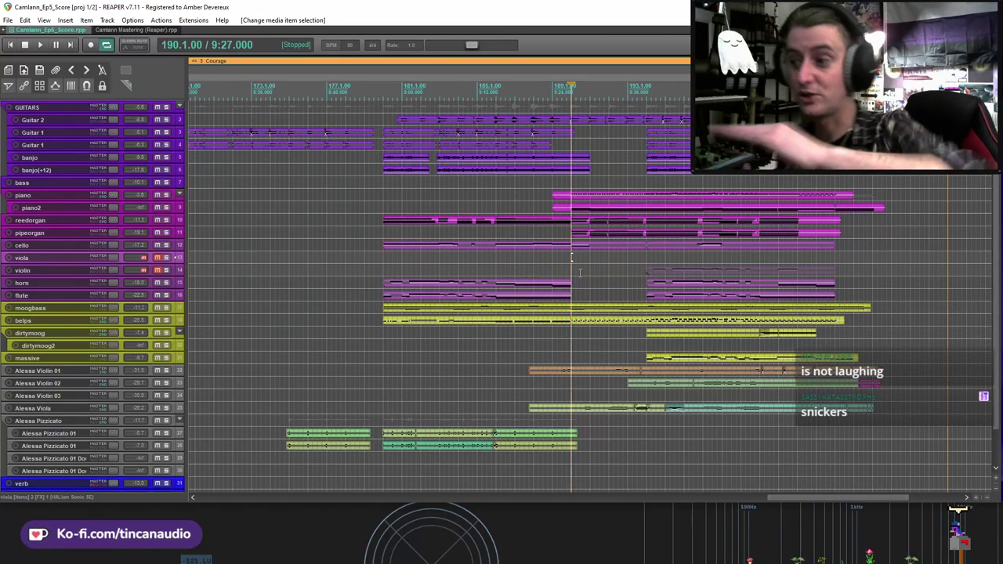
Step: Solo the cello together with the live Violin 01 and live Viola tracks
{"action": "left_click", "coordinate": [166, 245]}
{"action": "left_click", "coordinate": [166, 371]}
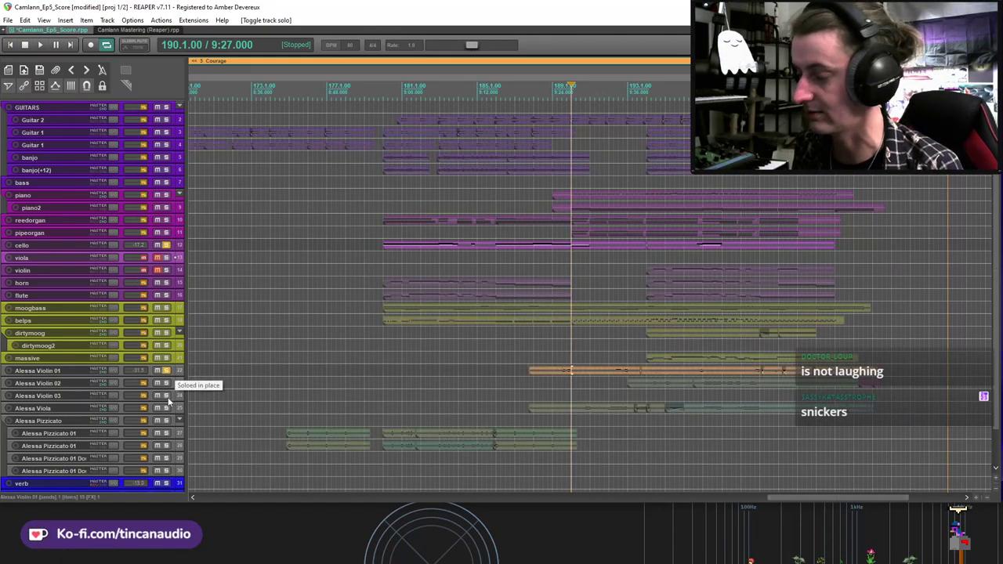
{"action": "left_click", "coordinate": [166, 411]}
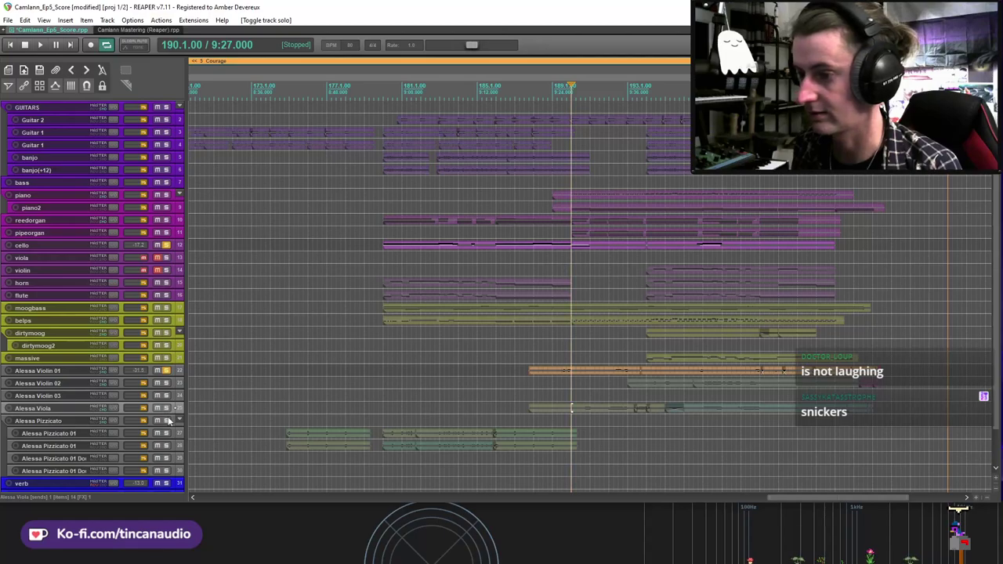
{"action": "left_click", "coordinate": [166, 421]}
{"action": "left_click", "coordinate": [167, 421]}
{"action": "left_click", "coordinate": [166, 409]}
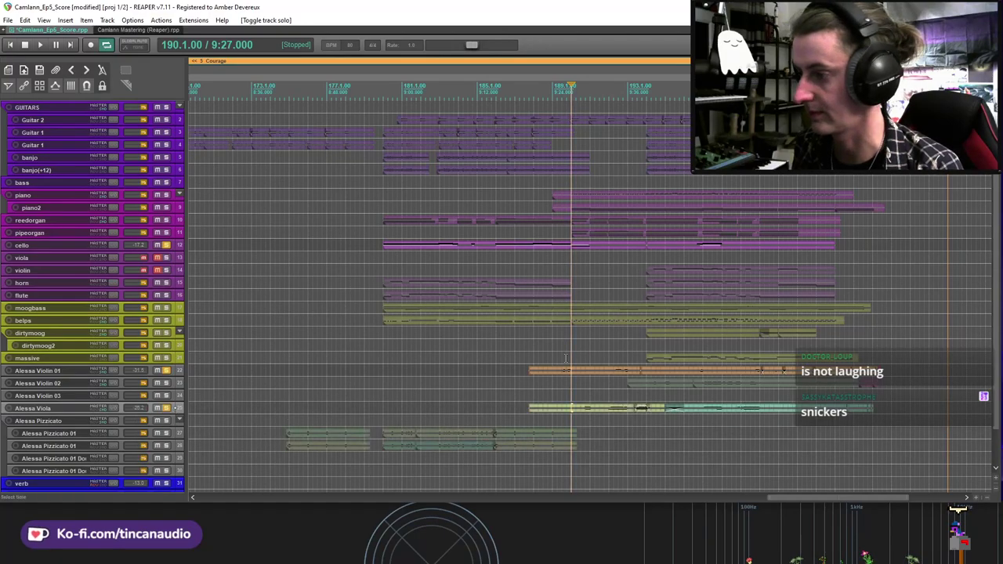
Step: Play the soloed cello and live strings from 190.1.00, and stop with the edit cursor at 191.2.00
{"action": "left_click", "coordinate": [564, 371]}
{"action": "key", "text": "space"}
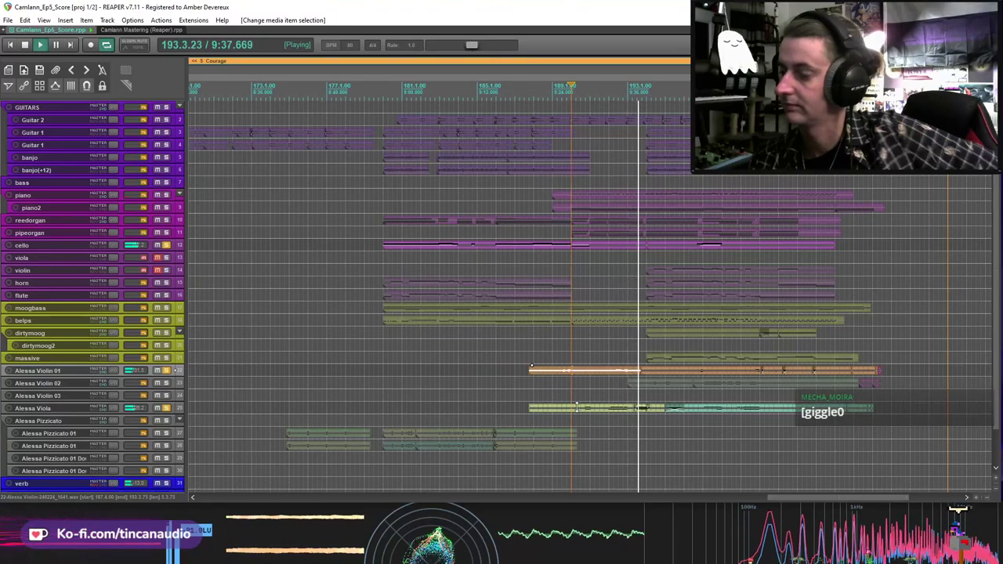
{"action": "left_click", "coordinate": [594, 372]}
{"action": "key", "text": "space"}
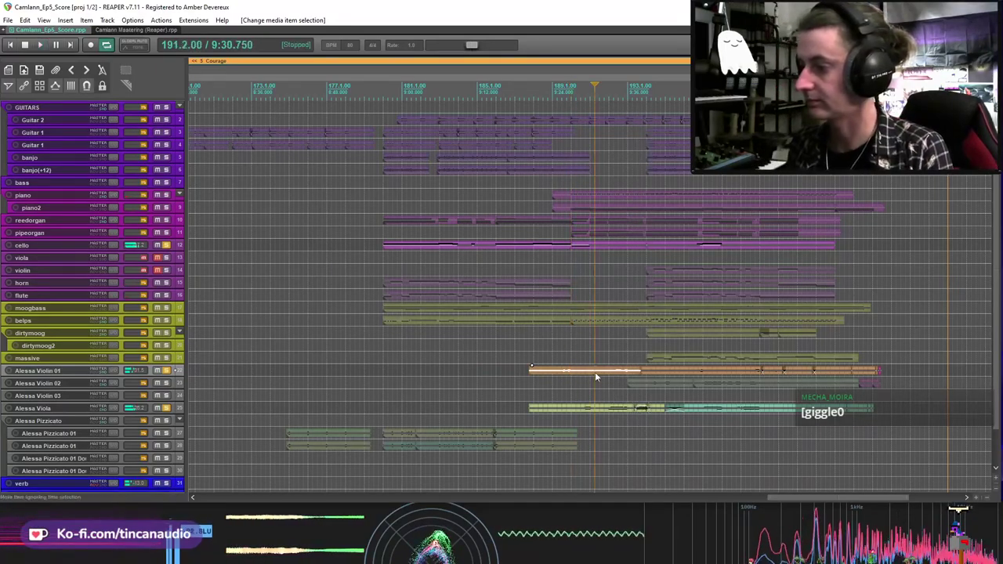
Step: Leave only the cello soloed, and check which patch its HALion Sonic SE instrument uses
{"action": "left_click", "coordinate": [166, 371]}
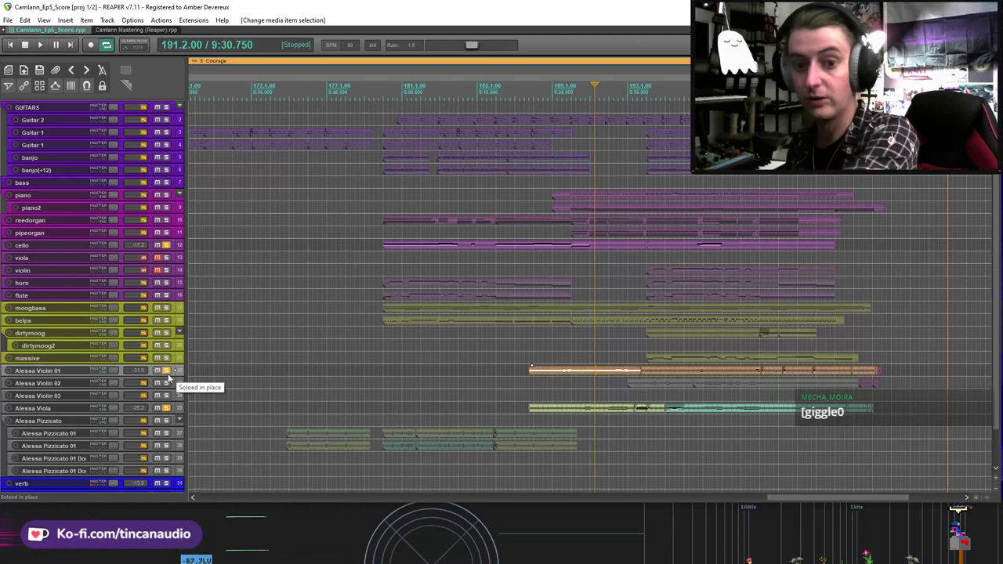
{"action": "left_click", "coordinate": [166, 373]}
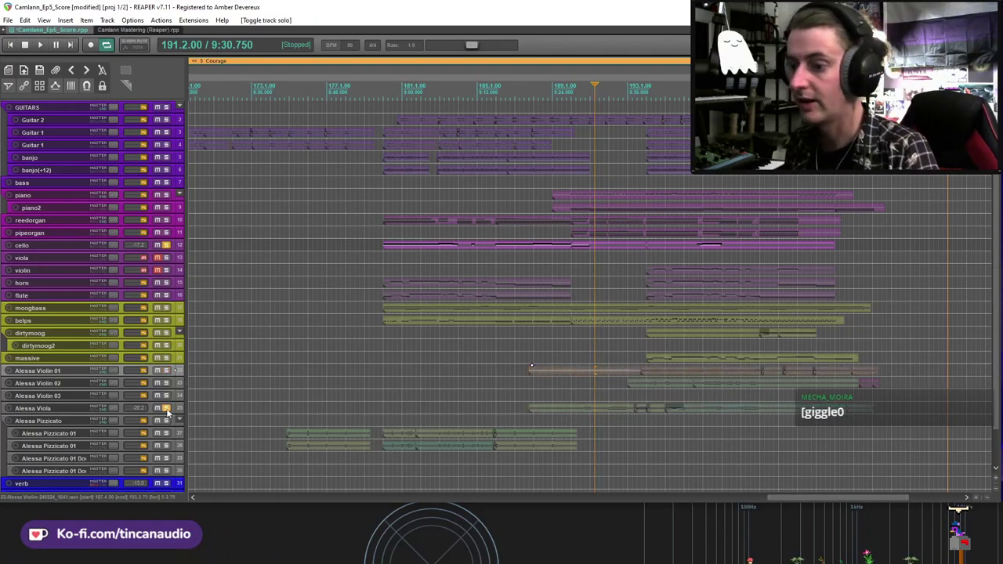
{"action": "left_click", "coordinate": [164, 249]}
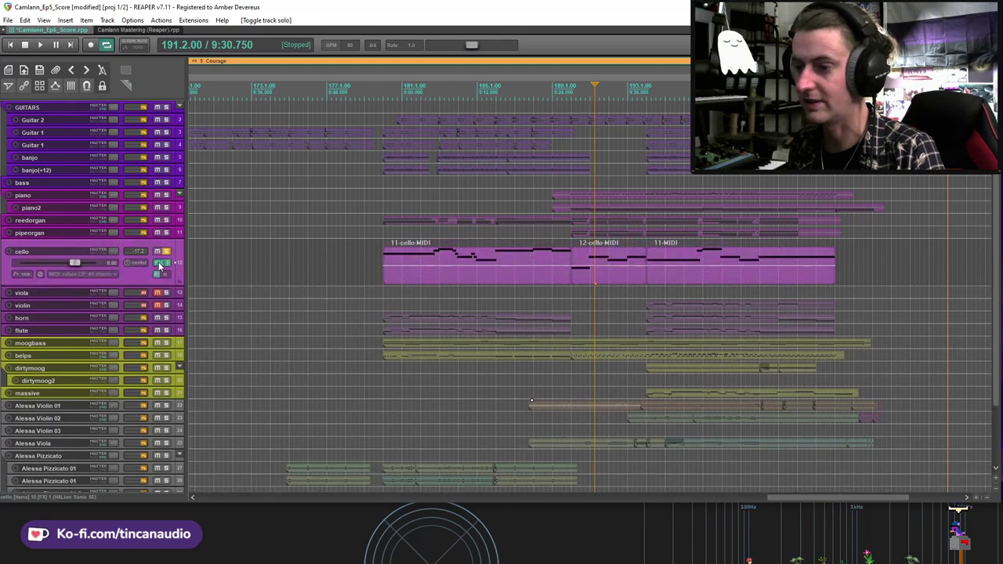
{"action": "left_click", "coordinate": [159, 264]}
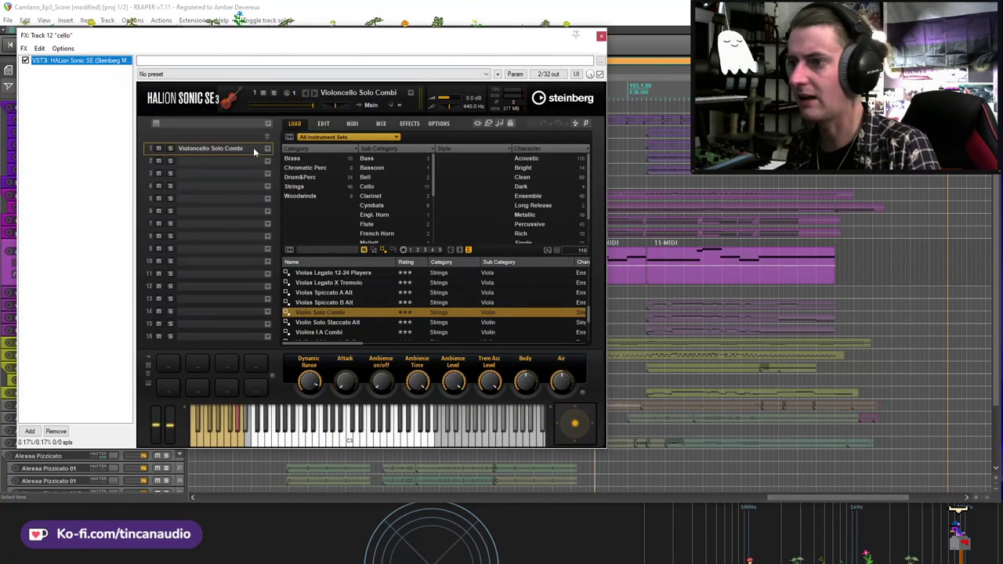
{"action": "left_click", "coordinate": [601, 37]}
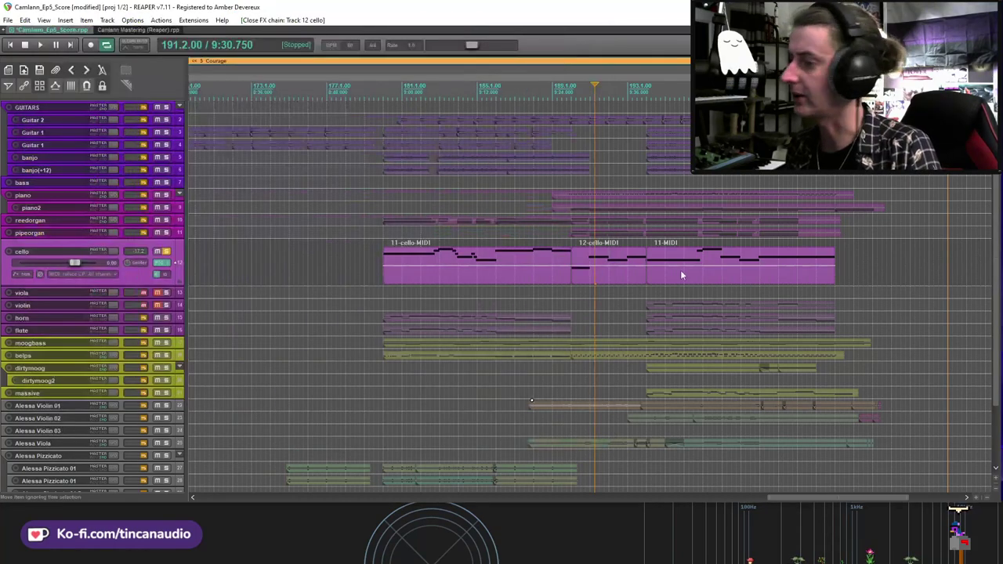
Step: Play the cello on its own from 190.1.00, and stop with the edit cursor at 192.2.00
{"action": "left_click", "coordinate": [570, 277]}
{"action": "key", "text": "space"}
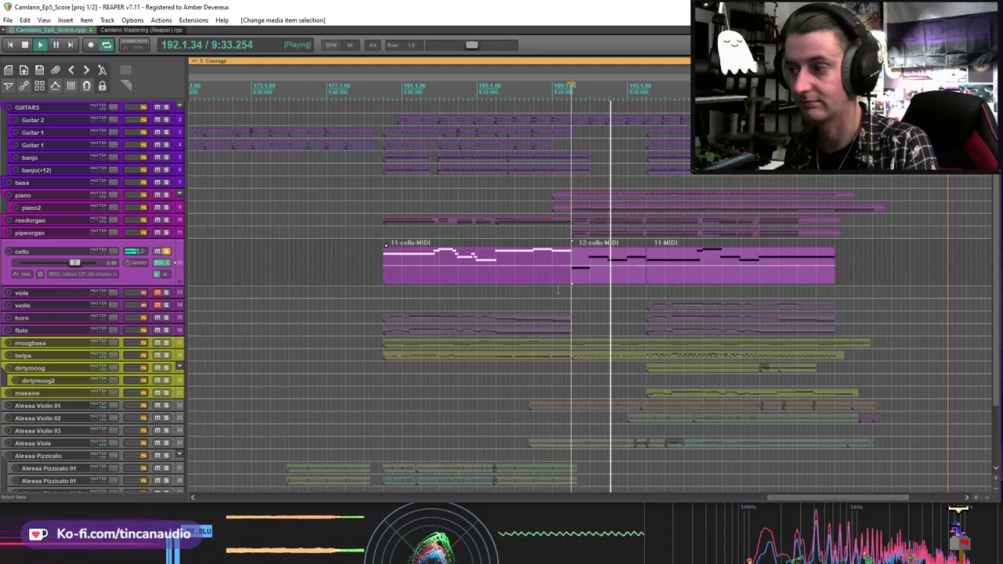
{"action": "left_click", "coordinate": [613, 281]}
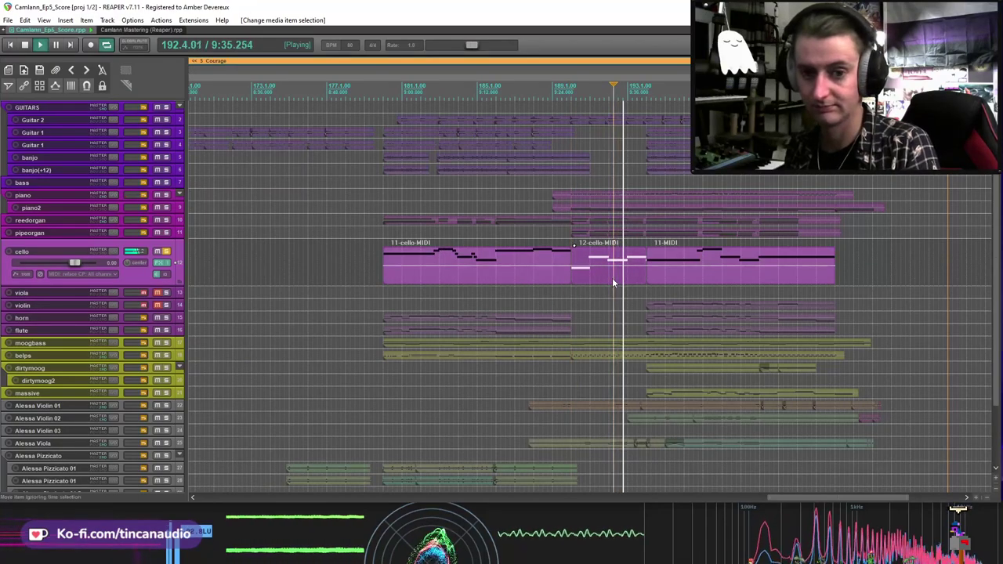
{"action": "key", "text": "space"}
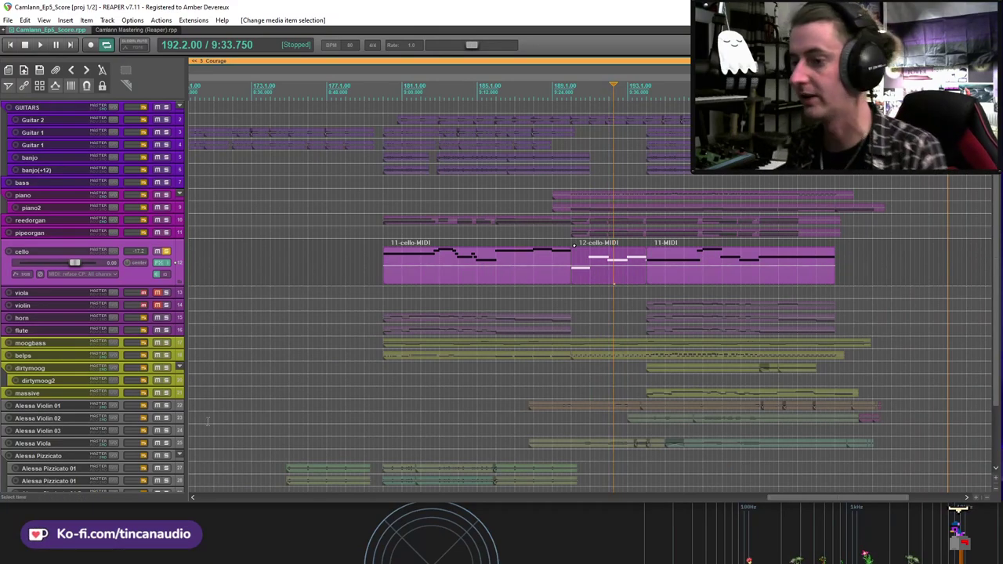
Step: Solo the live Violin 01 and live Viola alongside the cello again, and play them together from 190.1.00
{"action": "scroll", "coordinate": [485, 397], "scroll_direction": "down", "scroll_amount": 2}
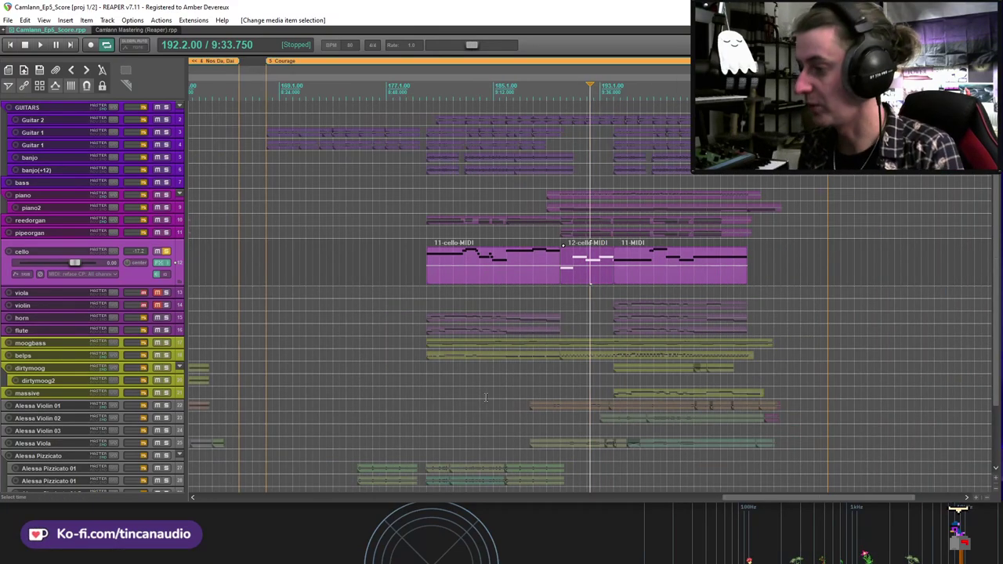
{"action": "left_click", "coordinate": [167, 405]}
{"action": "left_click", "coordinate": [167, 444]}
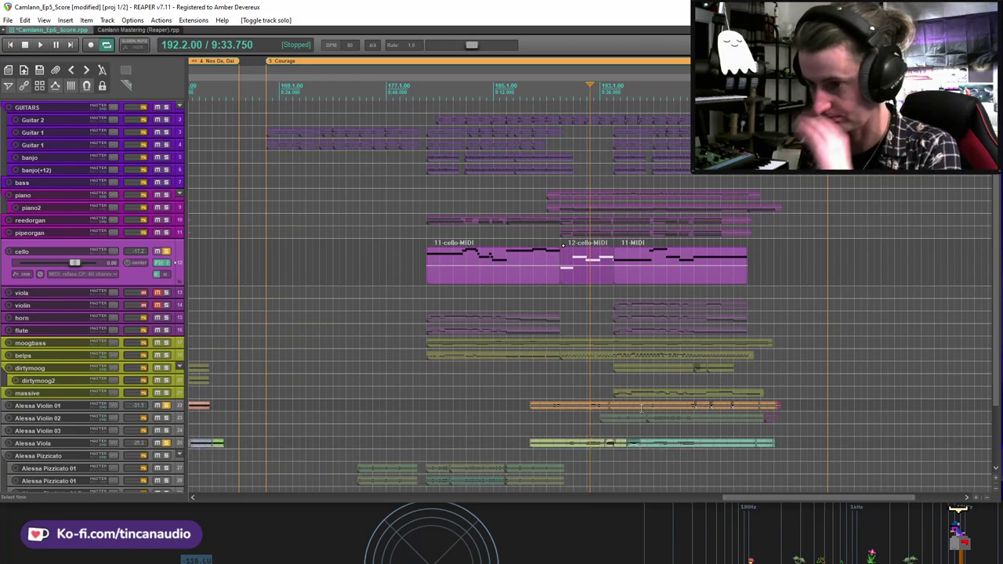
{"action": "left_click", "coordinate": [559, 427]}
{"action": "key", "text": "space"}
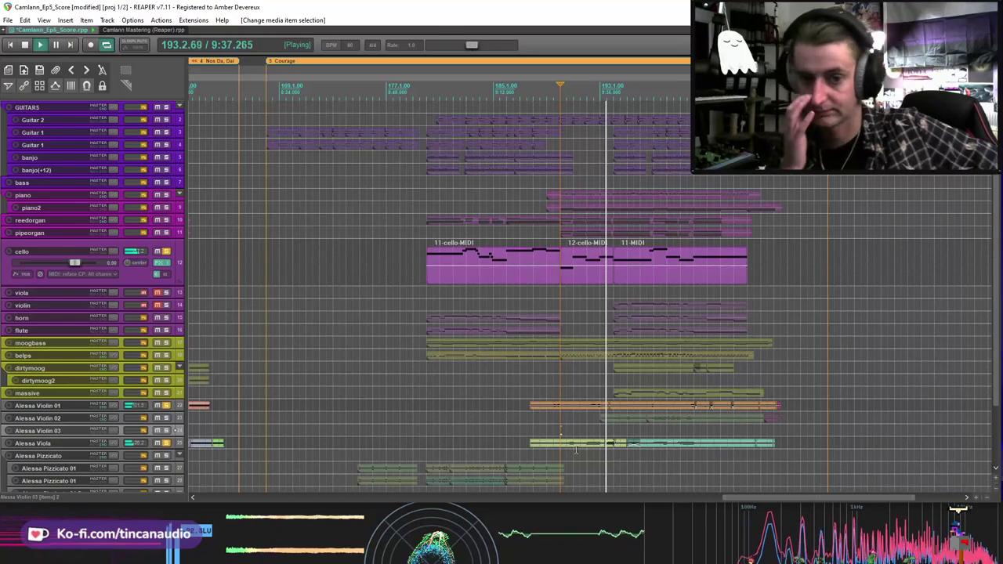
{"action": "left_click", "coordinate": [594, 274]}
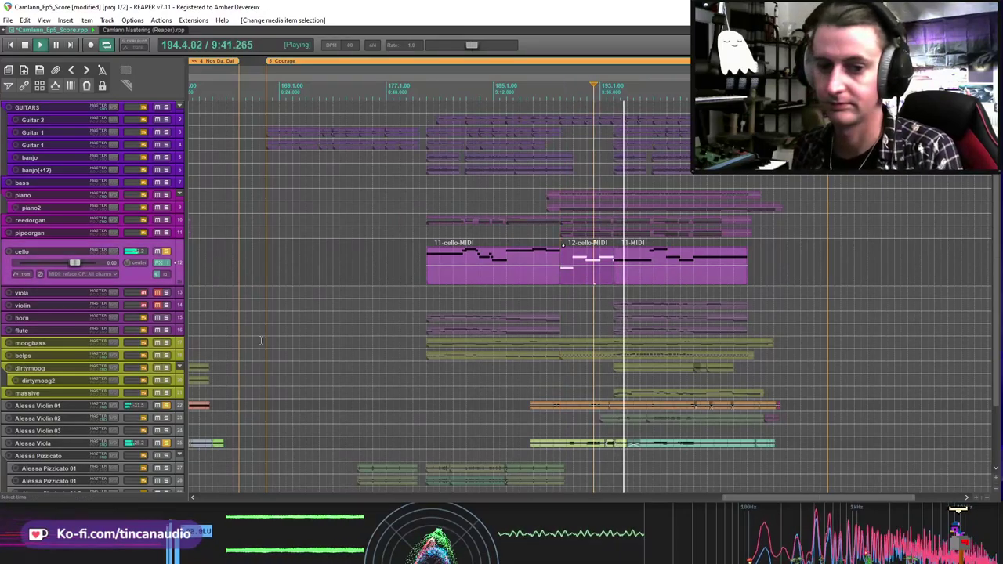
{"action": "key", "text": "space"}
Step: Clear all the track solos, select the live Violin 01 item at 192.1.00, and save the project
{"action": "left_click", "coordinate": [166, 251]}
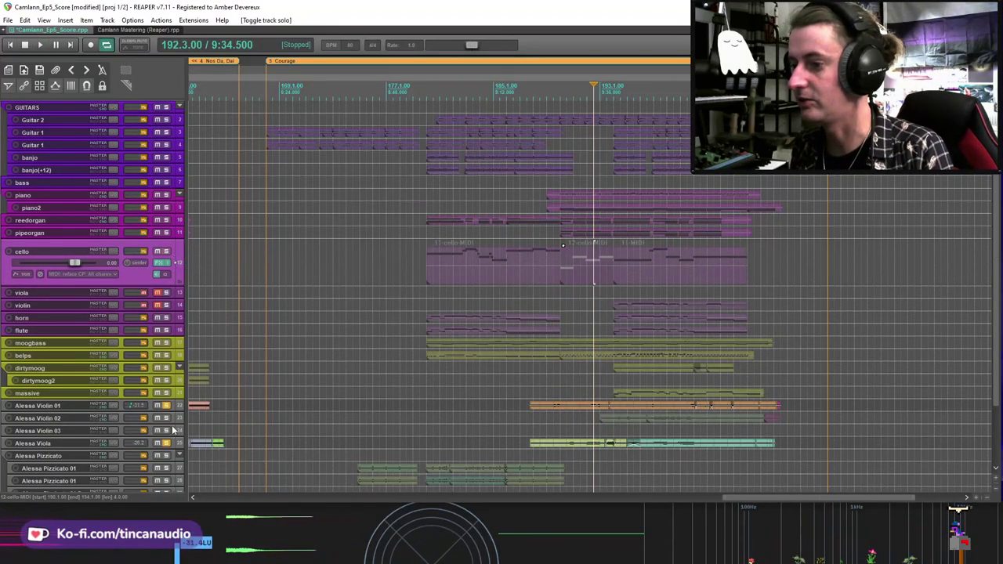
{"action": "left_click", "coordinate": [584, 407]}
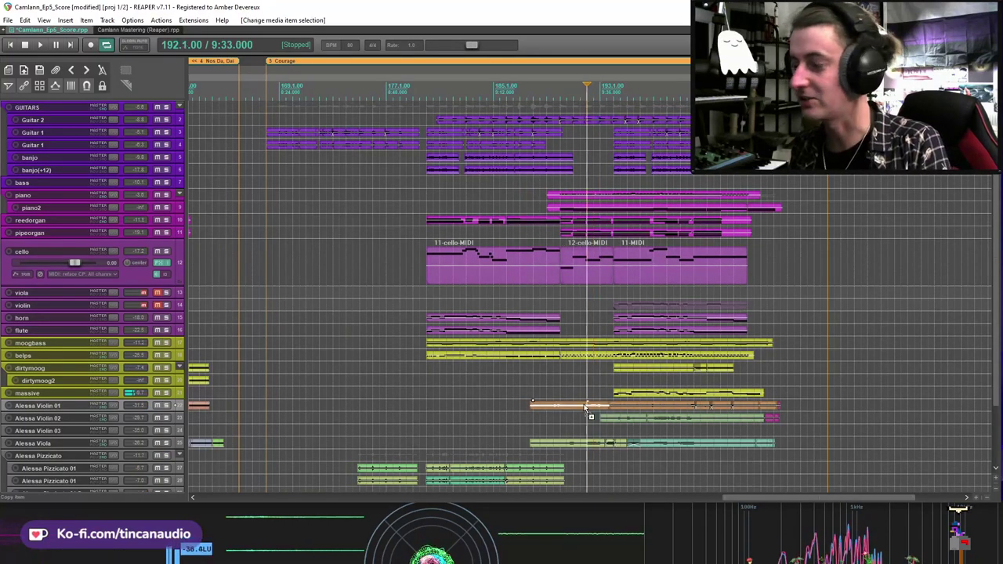
{"action": "key", "text": "ctrl+s"}
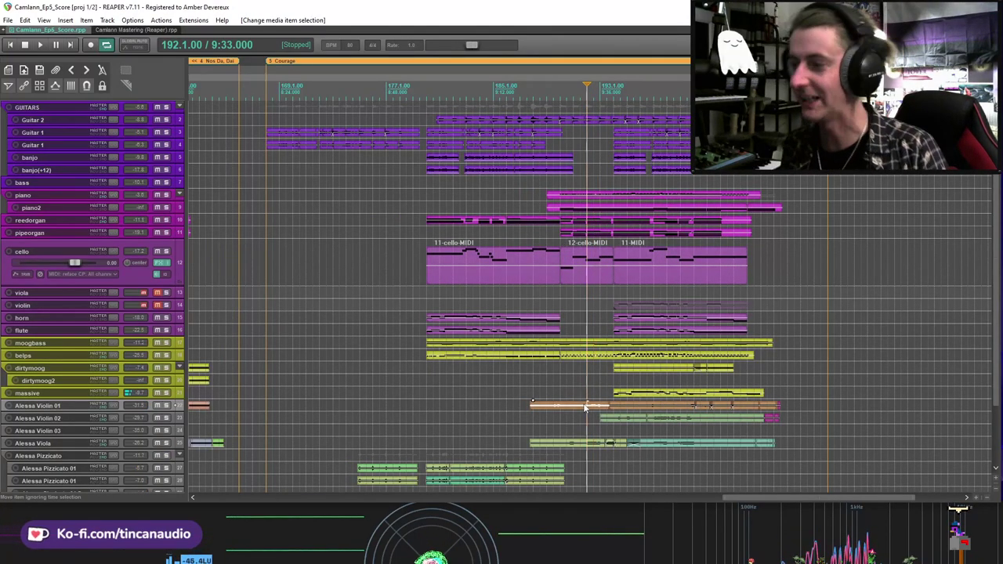
Step: Place the edit cursor at 107.1.00, the start of Nos Da, Dai
{"action": "scroll", "coordinate": [512, 346], "scroll_direction": "down", "scroll_amount": 5}
{"action": "scroll", "coordinate": [481, 308], "scroll_direction": "down", "scroll_amount": 5}
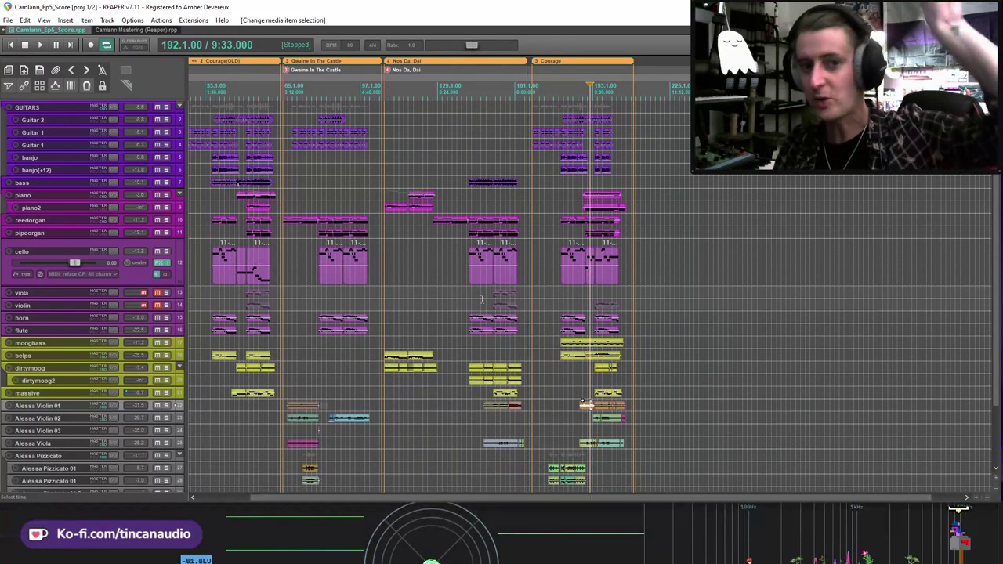
{"action": "left_click", "coordinate": [387, 248]}
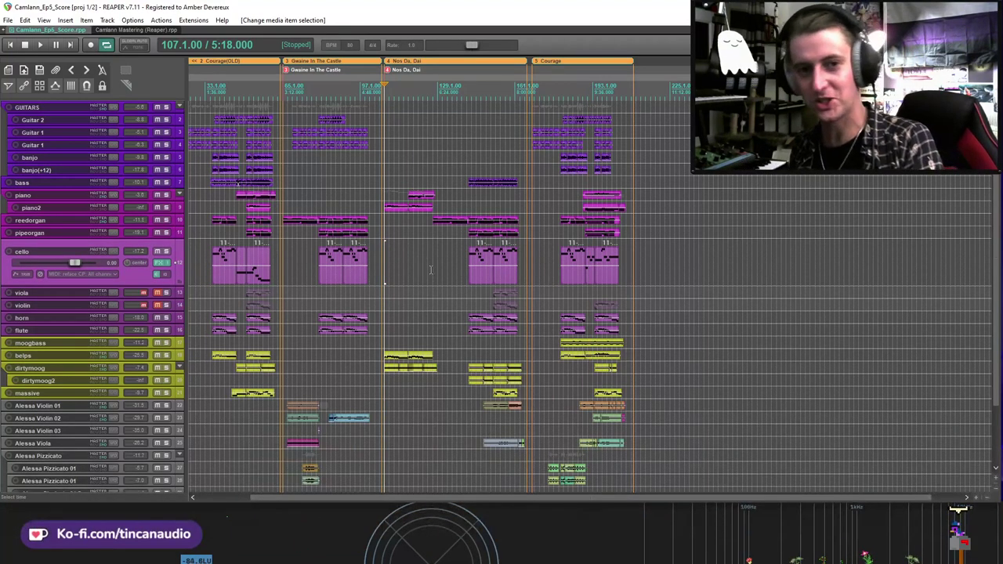
{"action": "scroll", "coordinate": [418, 273], "scroll_direction": "up", "scroll_amount": 4}
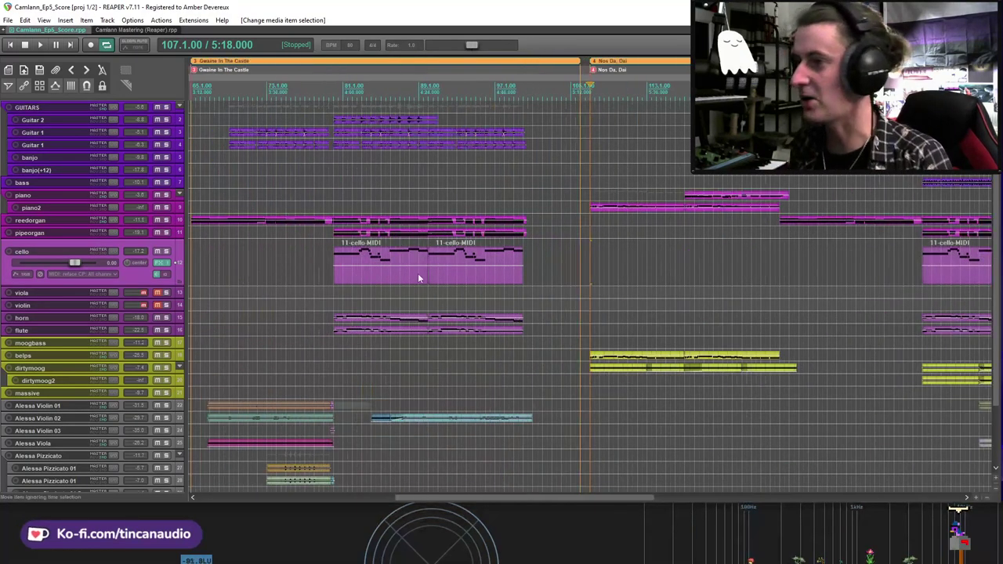
{"action": "scroll", "coordinate": [471, 278], "scroll_direction": "down", "scroll_amount": 5}
{"action": "scroll", "coordinate": [553, 289], "scroll_direction": "up", "scroll_amount": 3}
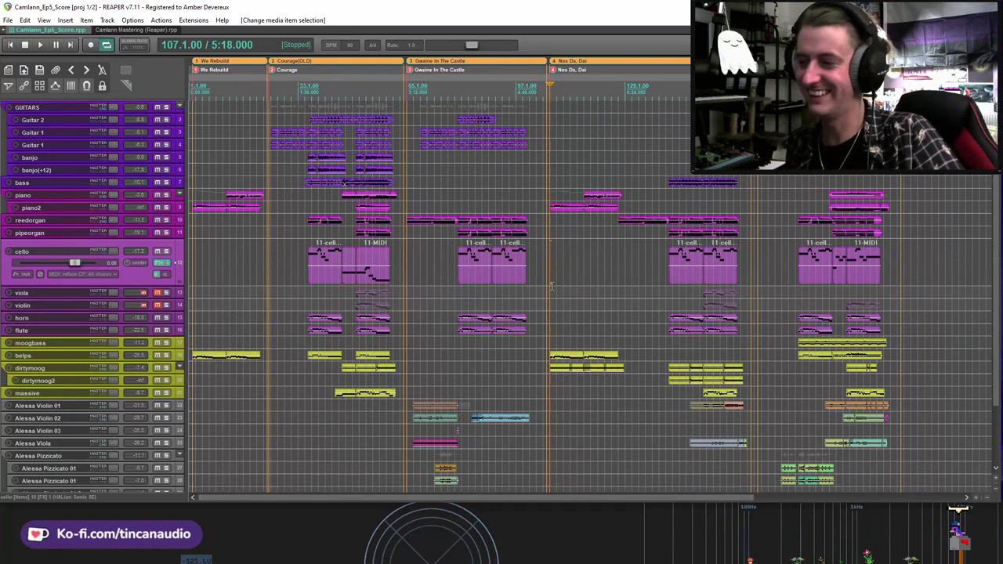
Step: Select the first piano2 item in Nos Da, Dai at 107.1.00, and save the project
{"action": "scroll", "coordinate": [557, 281], "scroll_direction": "up", "scroll_amount": 5}
{"action": "scroll", "coordinate": [595, 223], "scroll_direction": "down", "scroll_amount": 1}
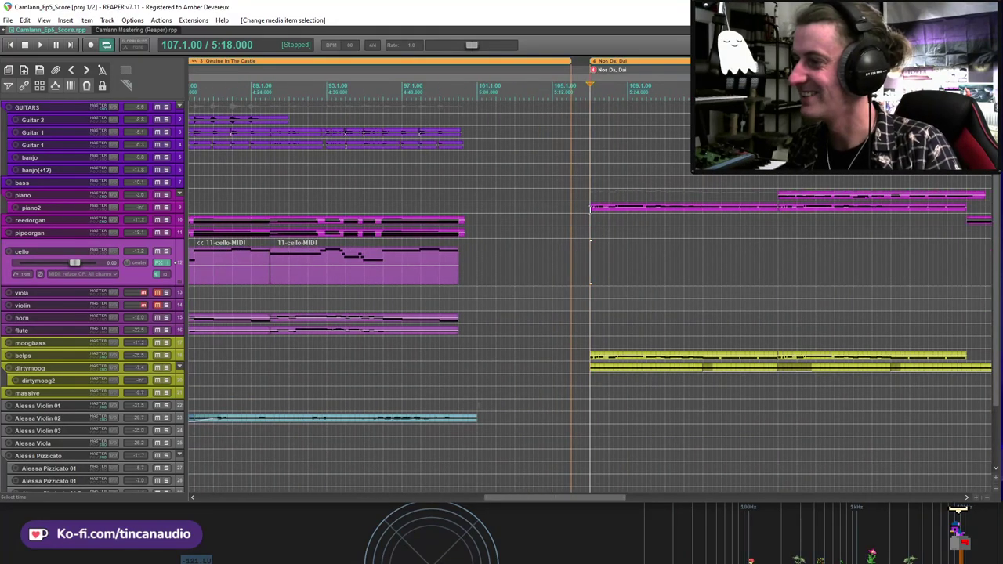
{"action": "left_click", "coordinate": [591, 209]}
{"action": "key", "text": "ctrl+s"}
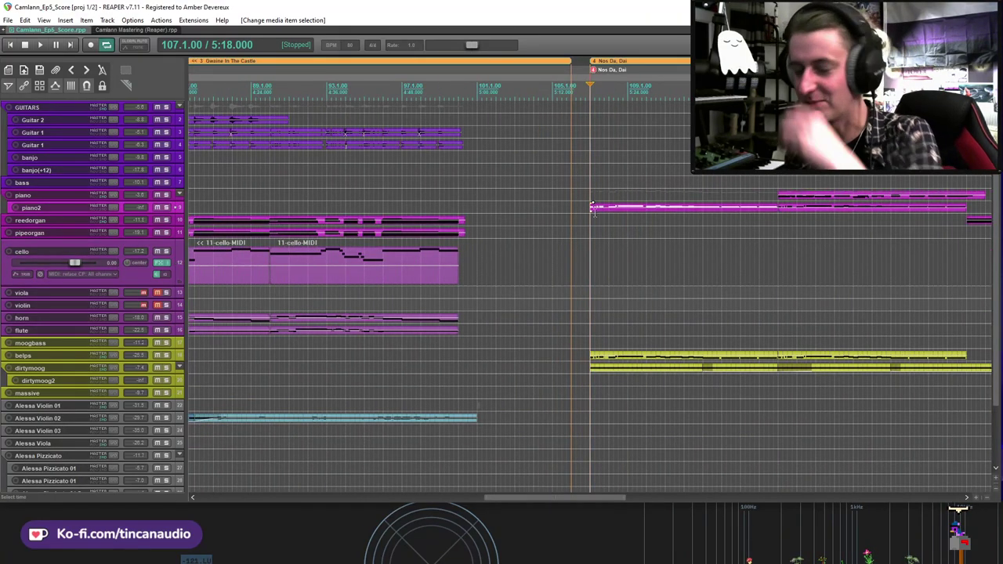
{"action": "scroll", "coordinate": [598, 218], "scroll_direction": "down", "scroll_amount": 4}
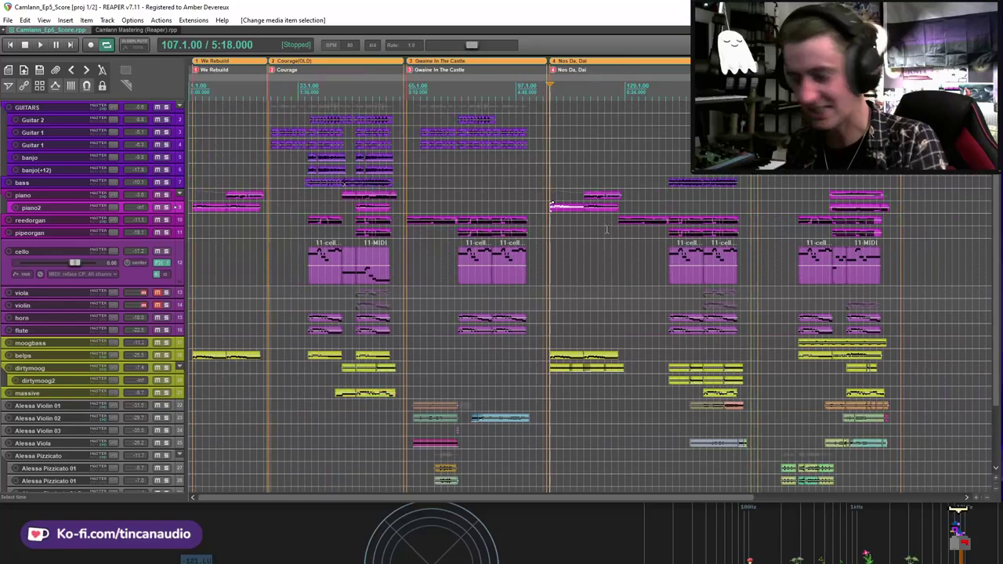
{"action": "scroll", "coordinate": [623, 251], "scroll_direction": "up", "scroll_amount": 4}
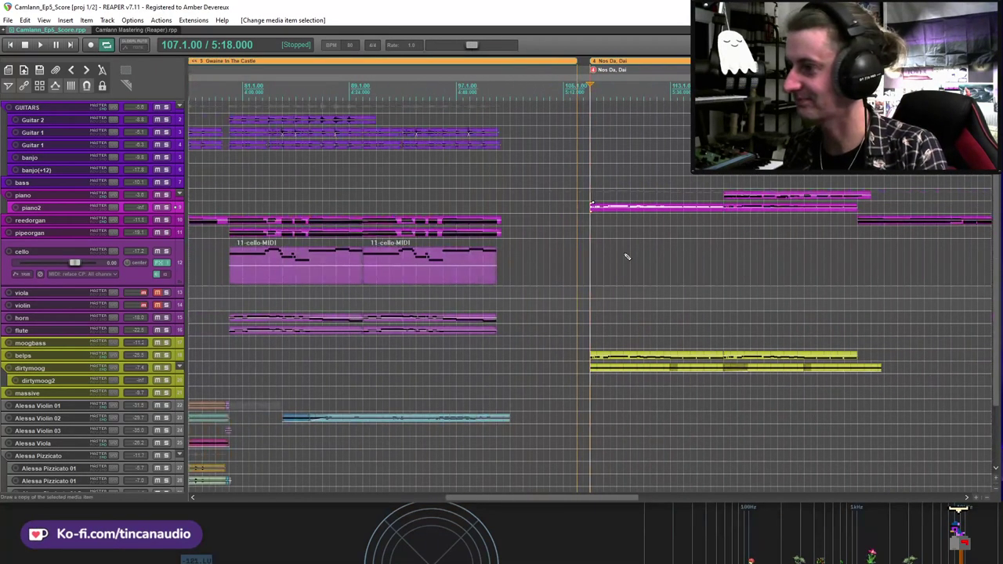
Step: Play Nos Da, Dai from its start at 107.1.00
{"action": "scroll", "coordinate": [627, 256], "scroll_direction": "down", "scroll_amount": 3}
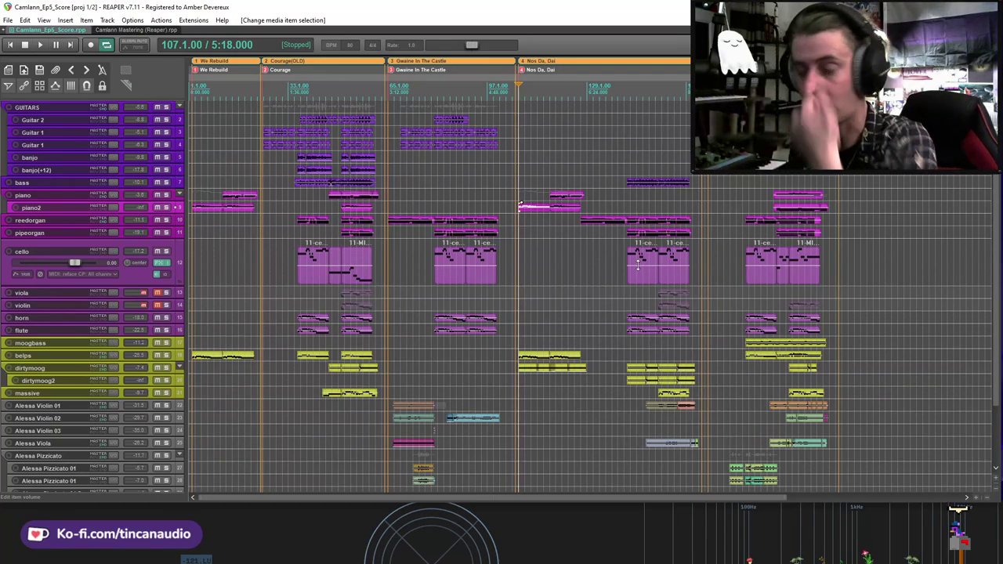
{"action": "scroll", "coordinate": [638, 258], "scroll_direction": "up", "scroll_amount": 2}
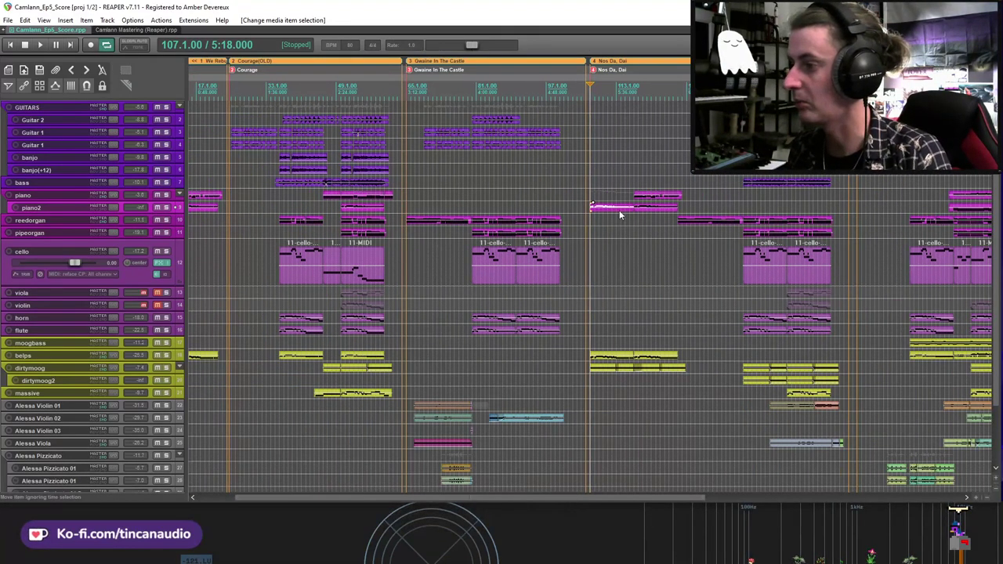
{"action": "left_click", "coordinate": [620, 210]}
{"action": "key", "text": "ctrl+z"}
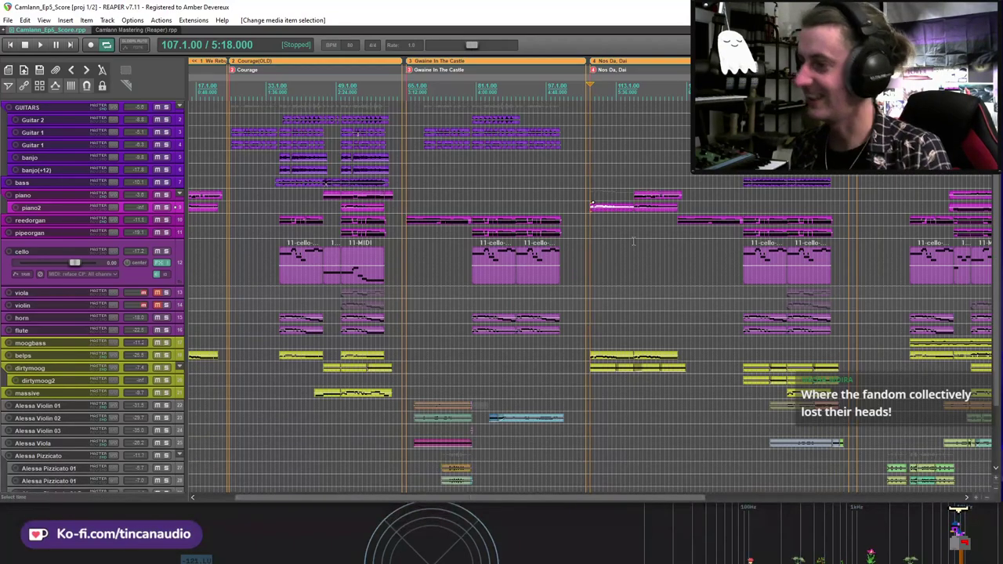
{"action": "scroll", "coordinate": [658, 260], "scroll_direction": "up", "scroll_amount": 5}
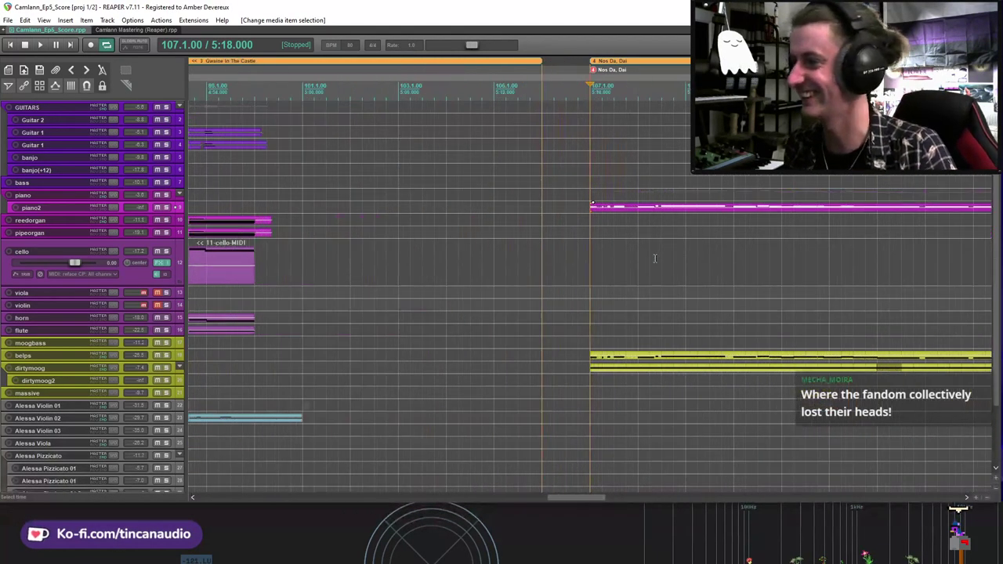
{"action": "scroll", "coordinate": [658, 261], "scroll_direction": "down", "scroll_amount": 5}
{"action": "scroll", "coordinate": [784, 297], "scroll_direction": "up", "scroll_amount": 2}
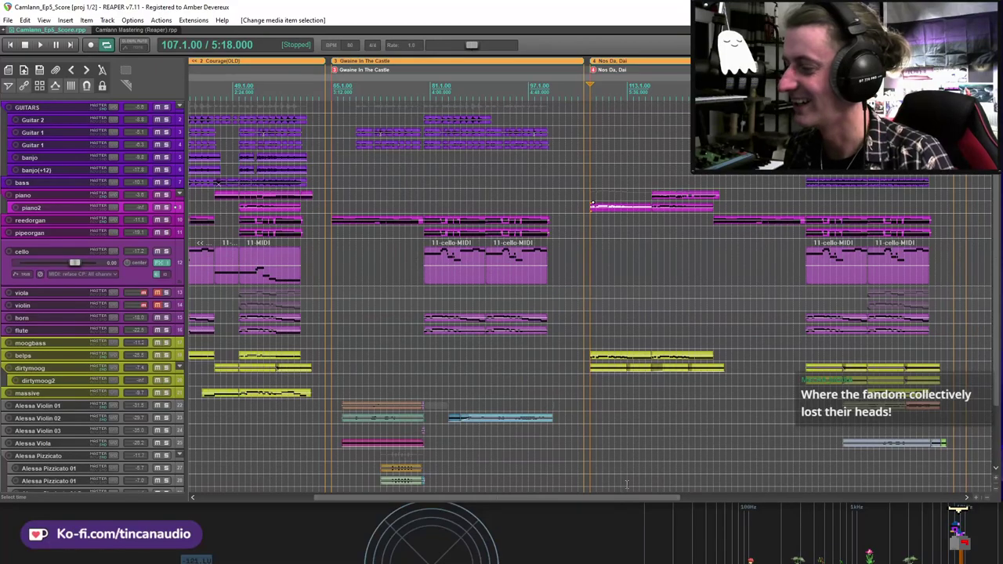
{"action": "left_click_drag", "start_coordinate": [628, 497], "coordinate": [727, 496]}
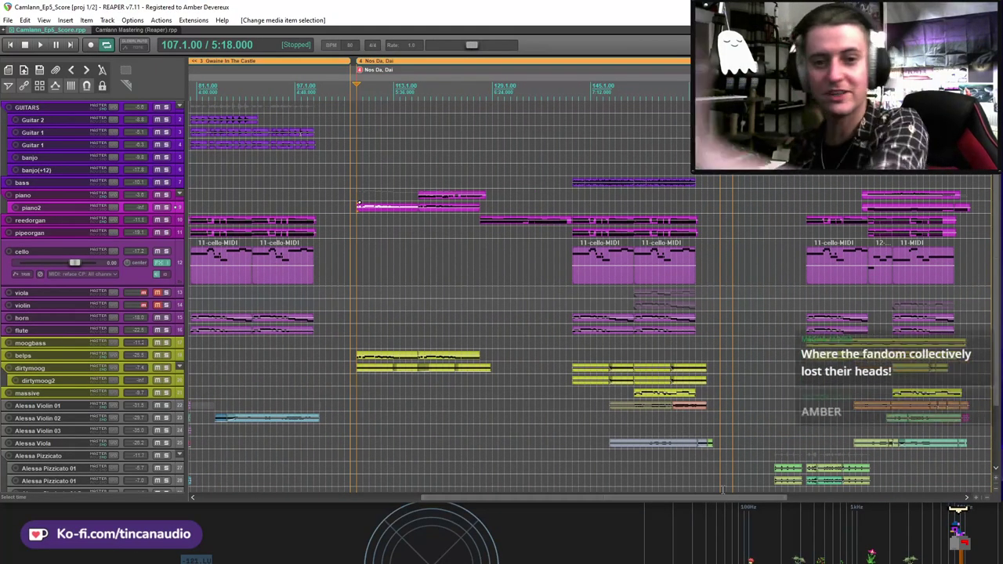
{"action": "key", "text": "space"}
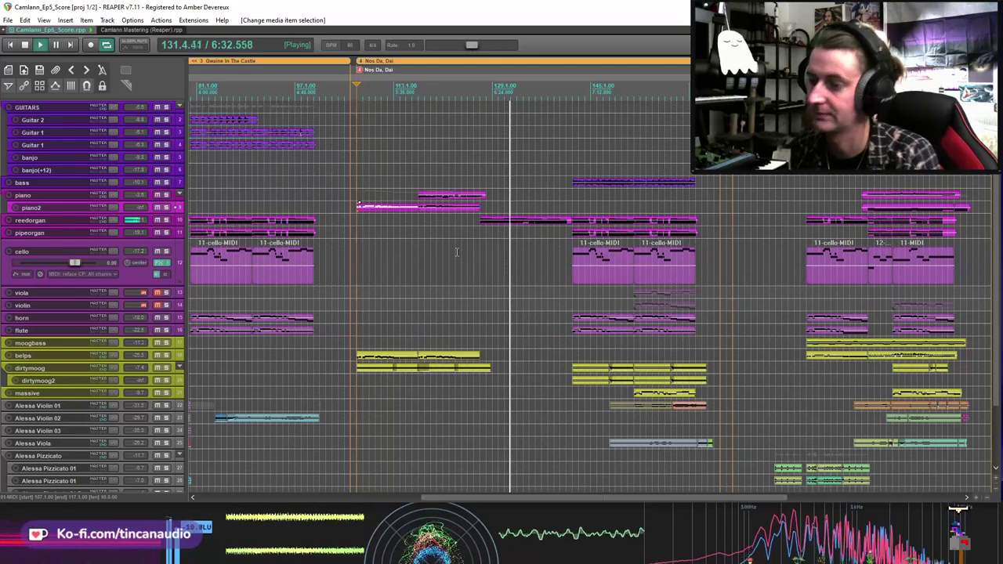
Step: Listen through the reedorgan passage and the full arrangement of Nos Da, Dai, select its pipeorgan item at 157.3.00, and stop playback
{"action": "scroll", "coordinate": [576, 280], "scroll_direction": "down", "scroll_amount": 2}
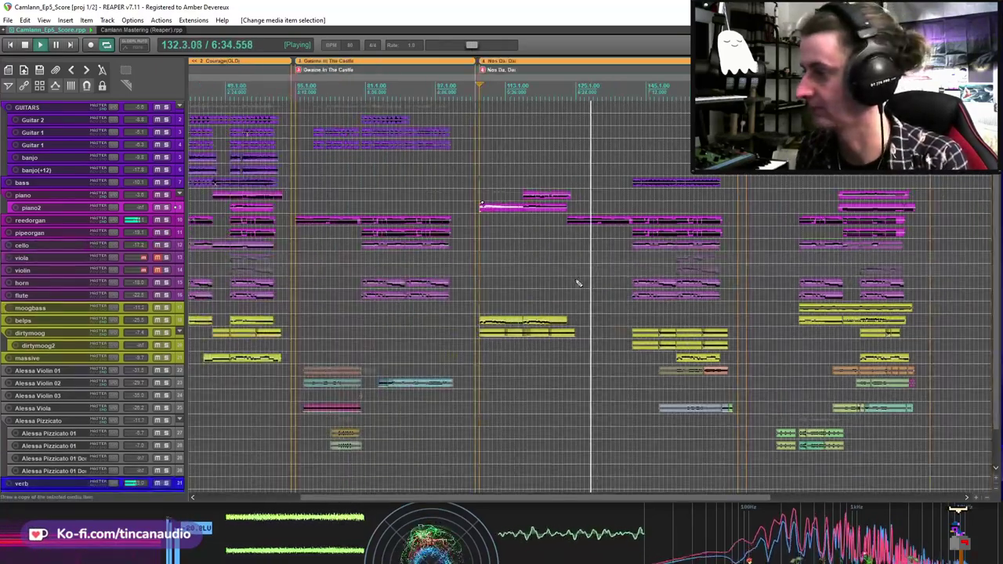
{"action": "scroll", "coordinate": [997, 279], "scroll_direction": "down", "scroll_amount": 1}
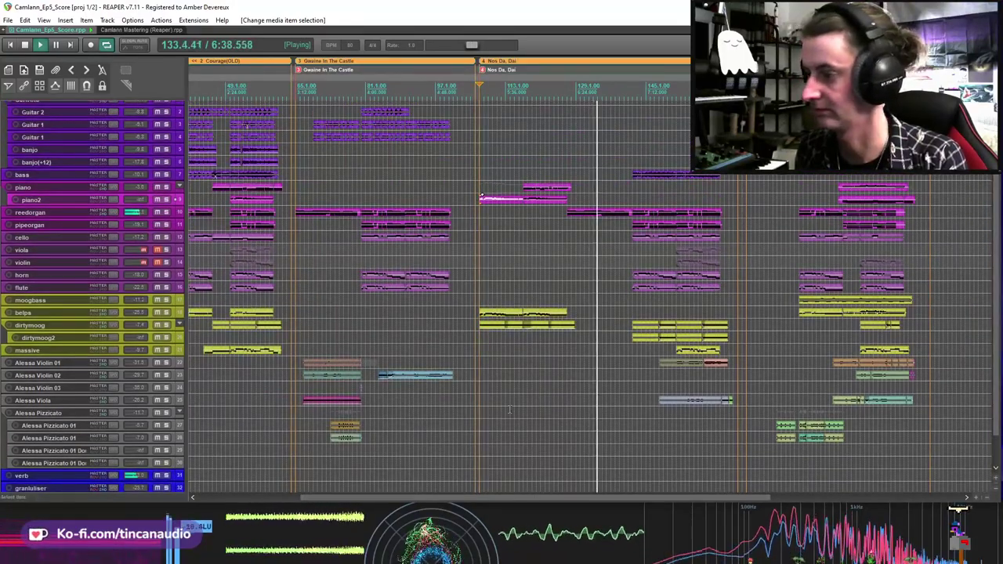
{"action": "scroll", "coordinate": [509, 409], "scroll_direction": "up", "scroll_amount": 2}
{"action": "scroll", "coordinate": [541, 487], "scroll_direction": "right", "scroll_amount": 3}
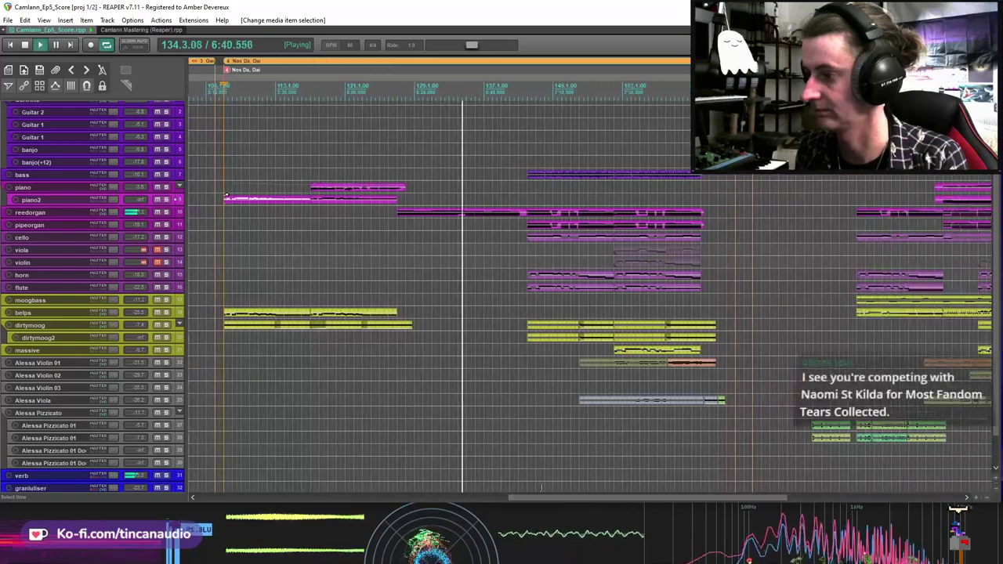
{"action": "scroll", "coordinate": [541, 487], "scroll_direction": "up", "scroll_amount": 1}
{"action": "scroll", "coordinate": [549, 493], "scroll_direction": "up", "scroll_amount": 1}
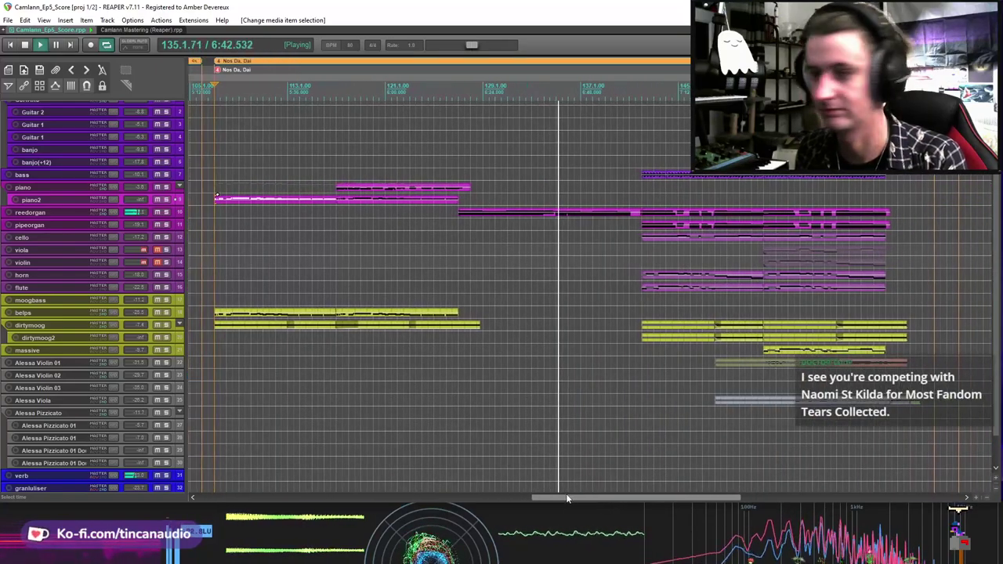
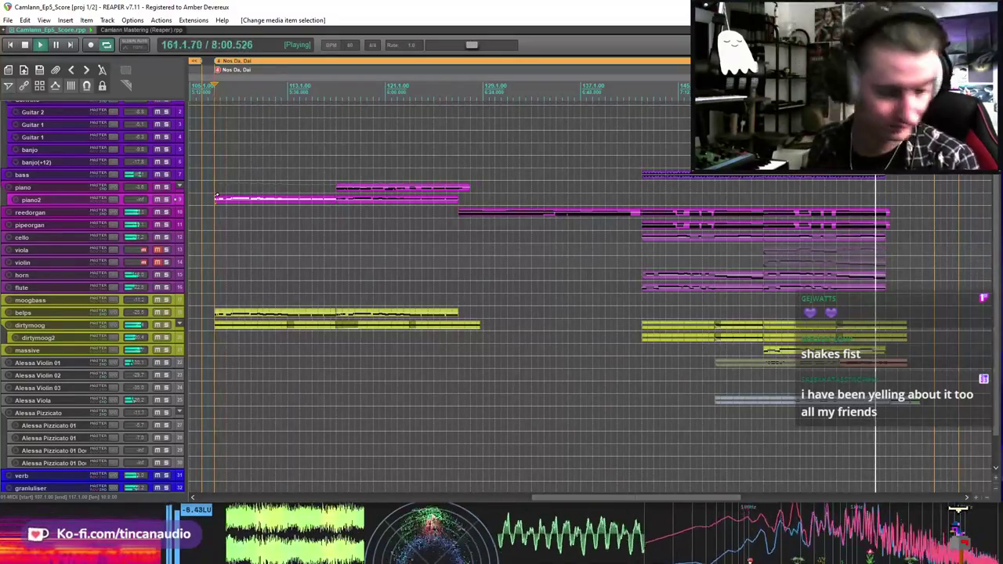
{"action": "left_click", "coordinate": [834, 226]}
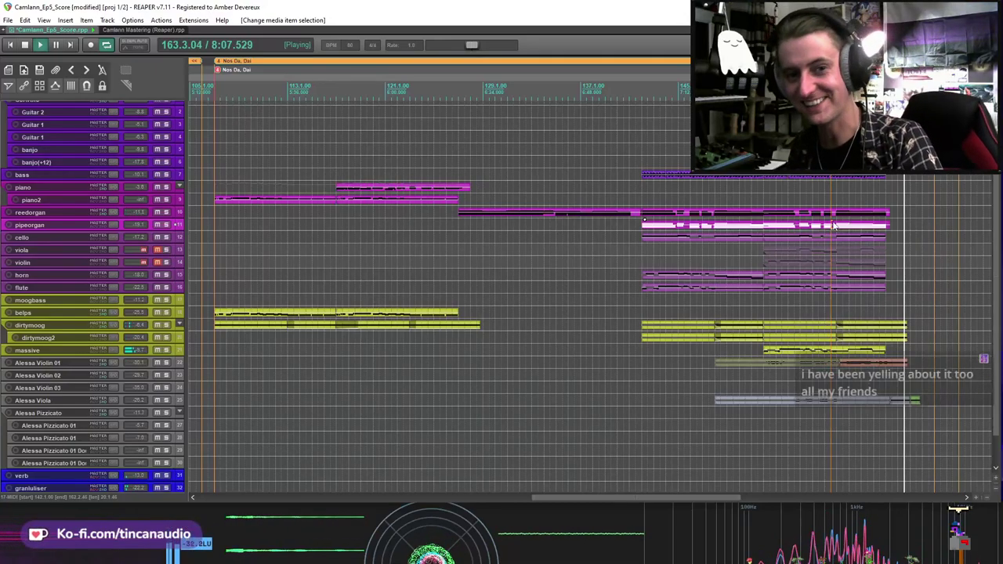
{"action": "key", "text": "space"}
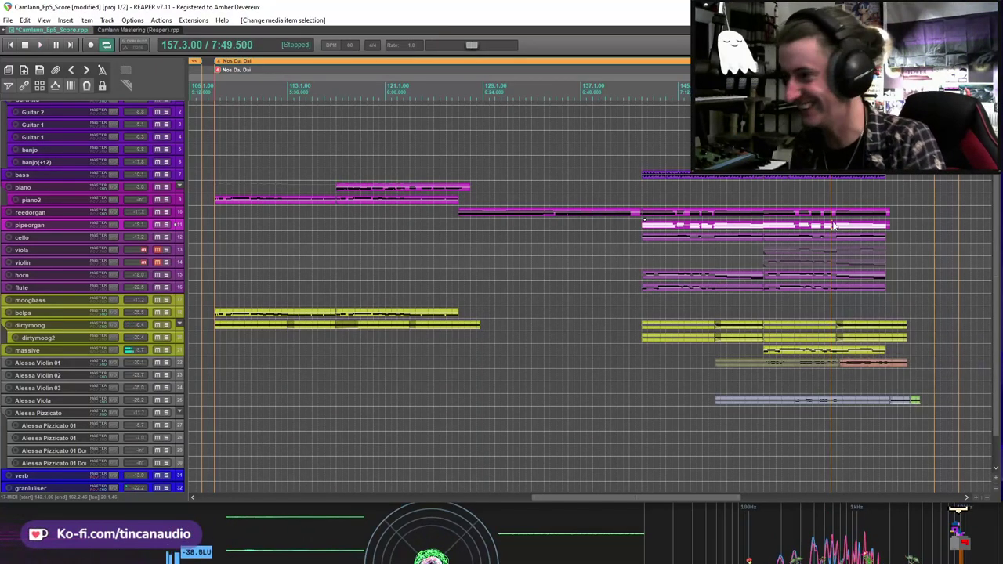
Step: Audition the opening reedorgan part of Gwaine In The Castle from 65.1.00
{"action": "scroll", "coordinate": [769, 274], "scroll_direction": "down", "scroll_amount": 5}
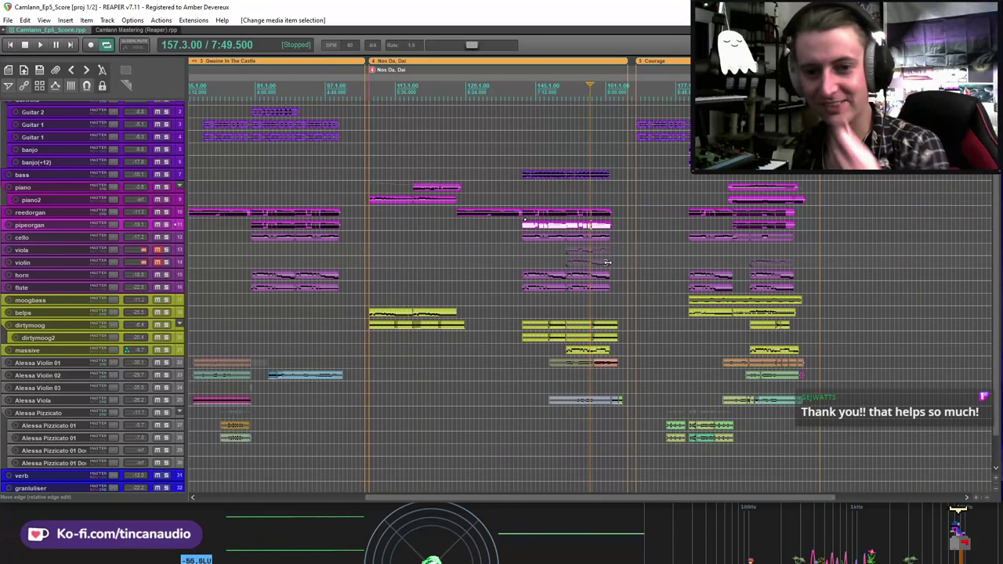
{"action": "scroll", "coordinate": [607, 262], "scroll_direction": "down", "scroll_amount": 3}
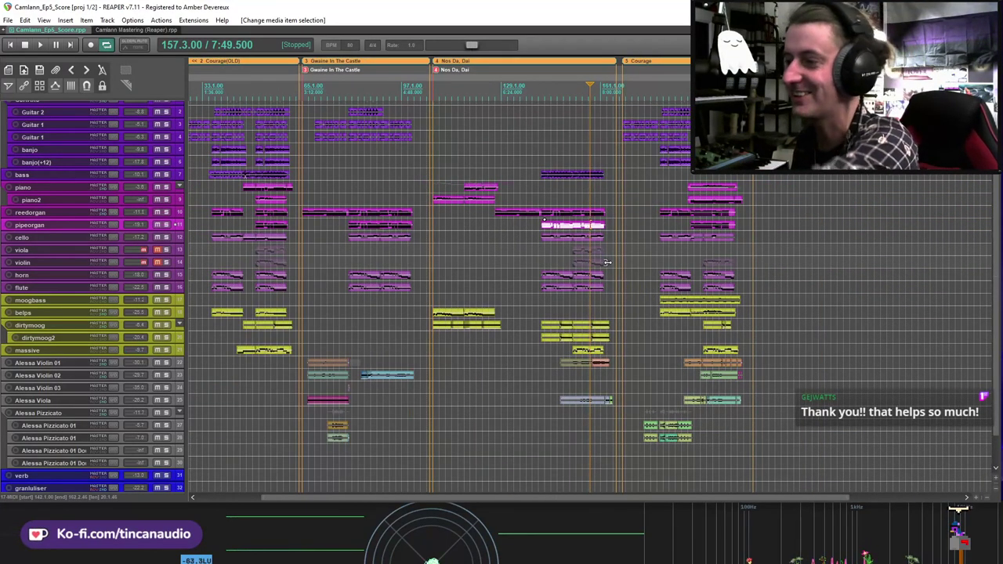
{"action": "scroll", "coordinate": [611, 282], "scroll_direction": "up", "scroll_amount": 3}
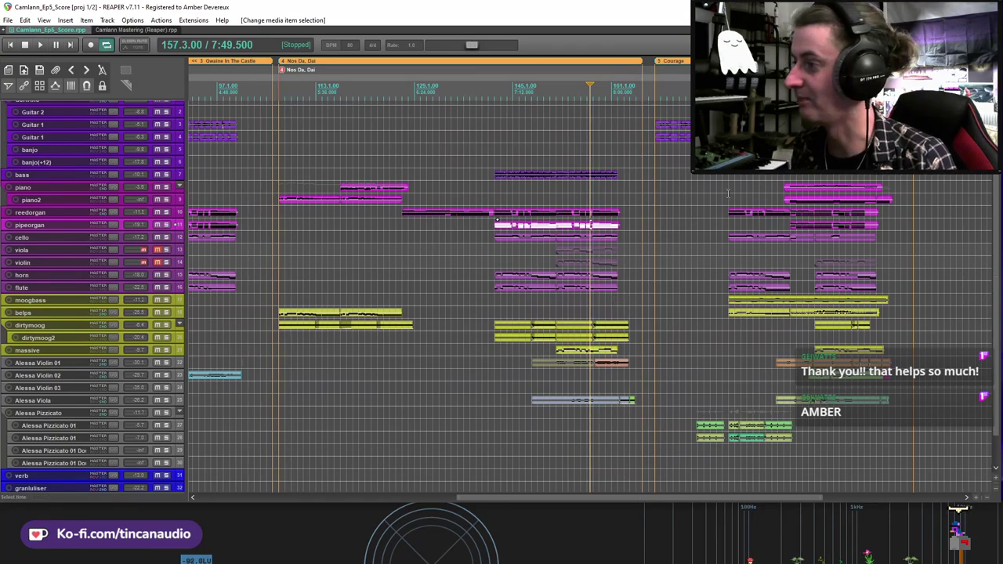
{"action": "left_click", "coordinate": [434, 241]}
{"action": "scroll", "coordinate": [591, 237], "scroll_direction": "down", "scroll_amount": 2}
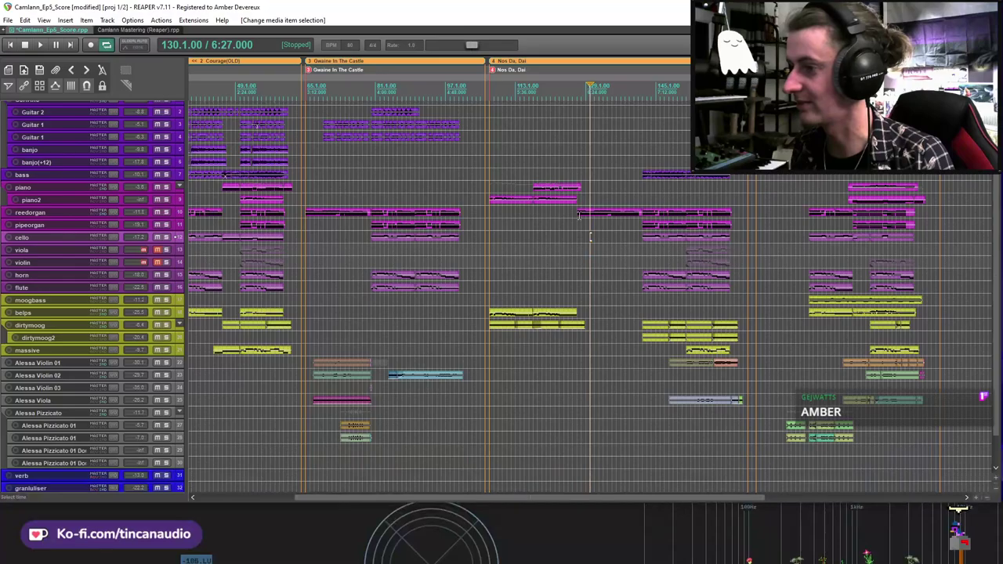
{"action": "left_click", "coordinate": [581, 211]}
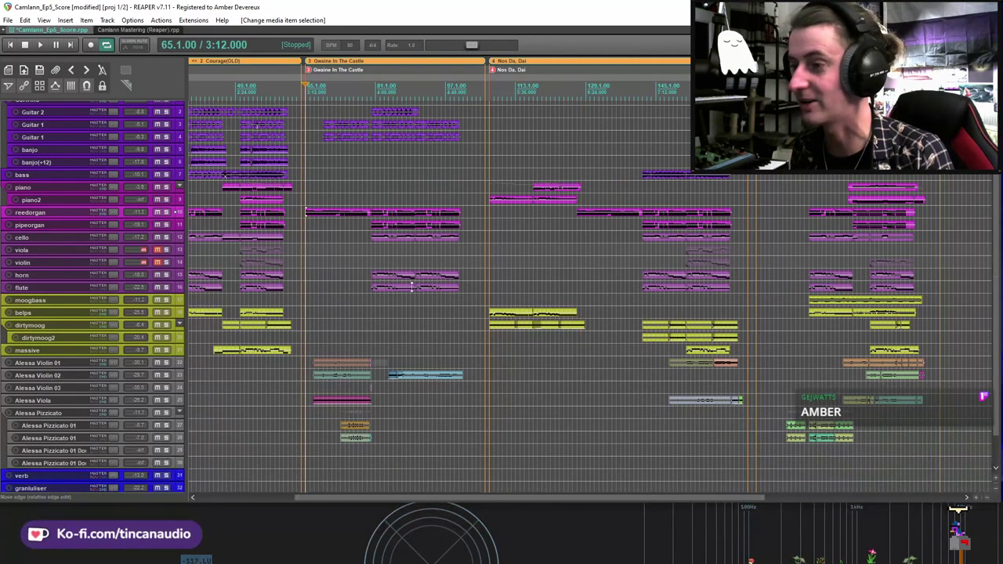
{"action": "key", "text": "space"}
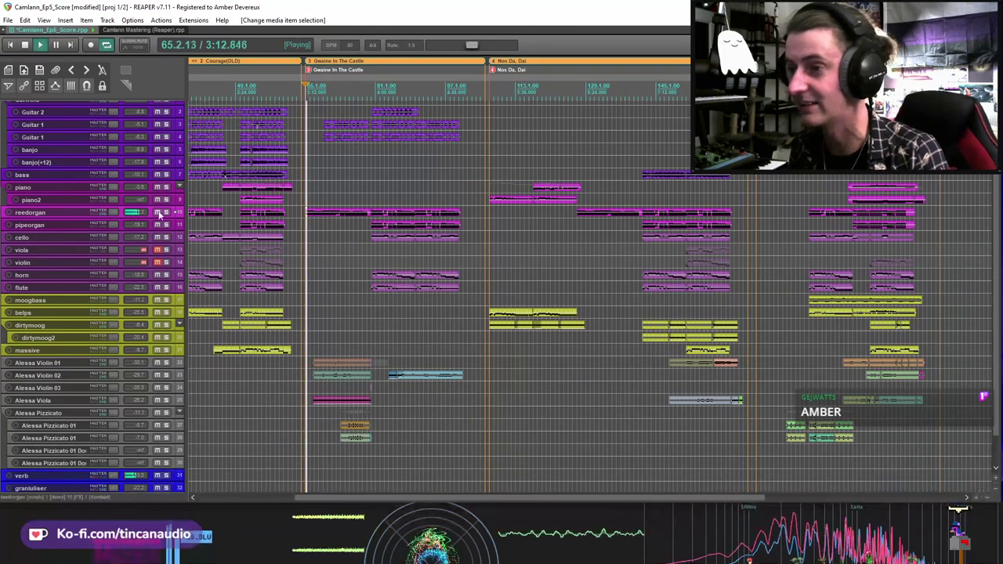
{"action": "key", "text": "space"}
Step: Select the first reedorgan item in Nos Da, Dai and audition it from 128.1.00 for comparison
{"action": "left_click", "coordinate": [581, 211]}
{"action": "key", "text": "space"}
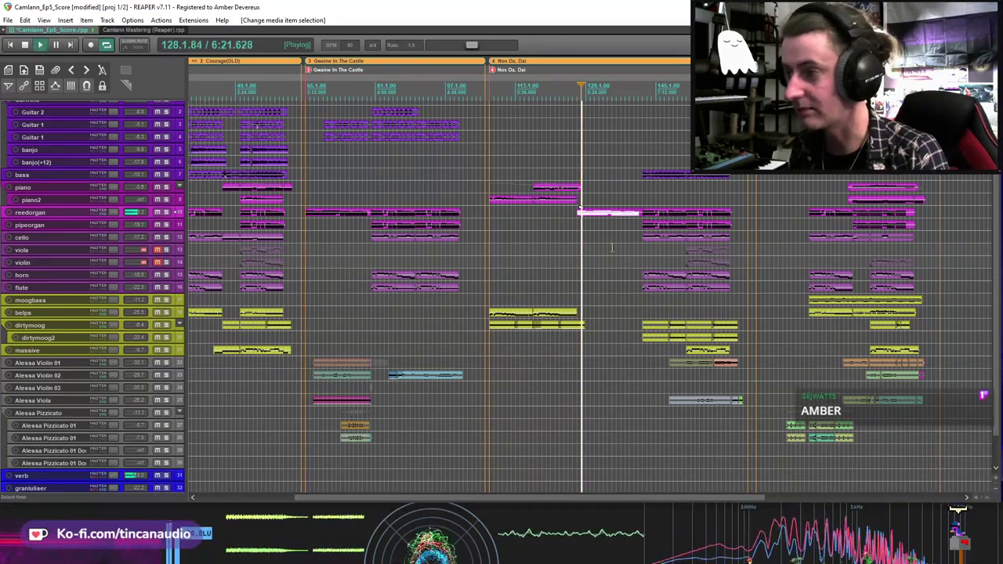
{"action": "key", "text": "space"}
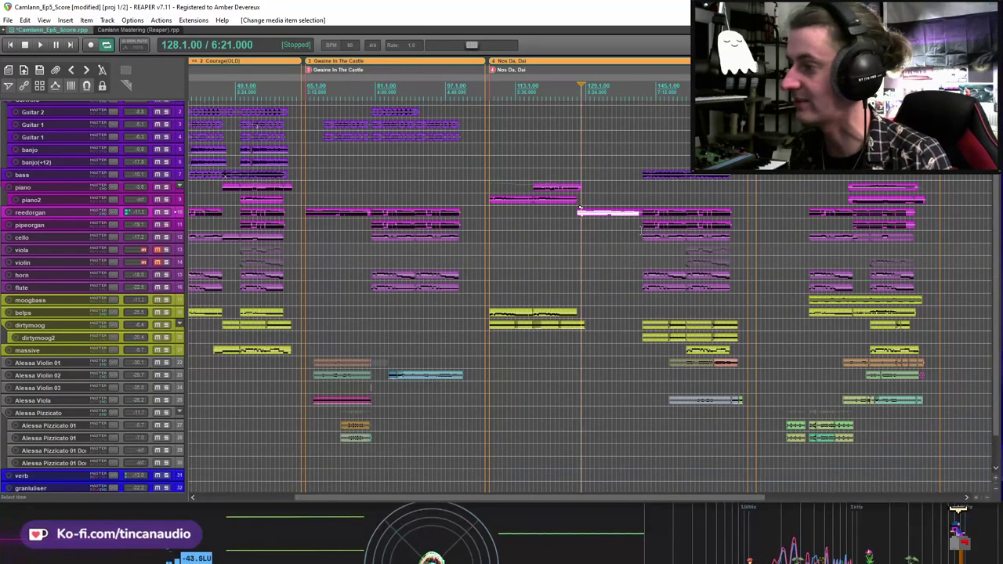
Step: Select the banjo(+12) item at 50.1.05 in Courage(OLD) and audition the full mix from there
{"action": "left_click", "coordinate": [643, 235]}
{"action": "scroll", "coordinate": [726, 293], "scroll_direction": "down", "scroll_amount": 2}
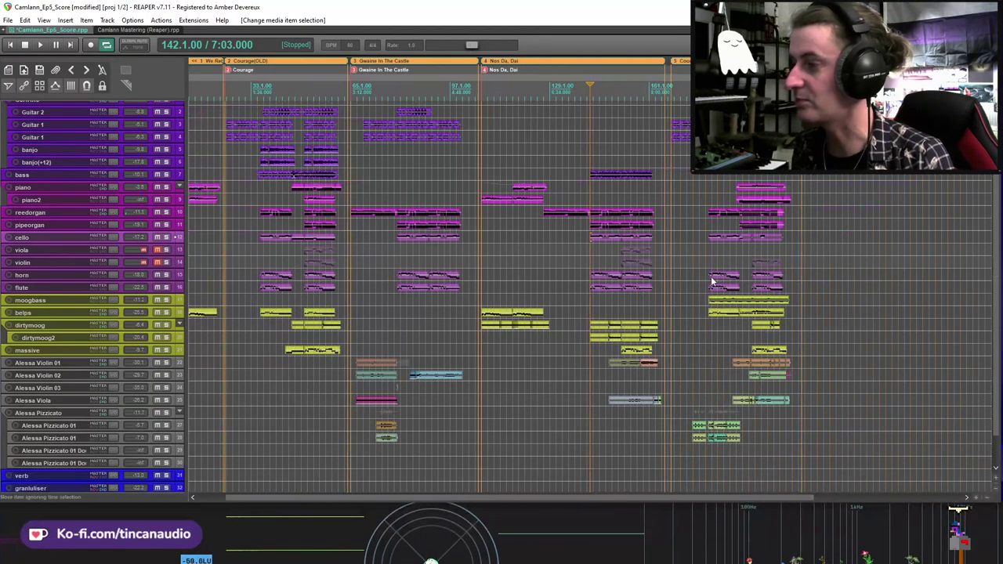
{"action": "left_click", "coordinate": [308, 162]}
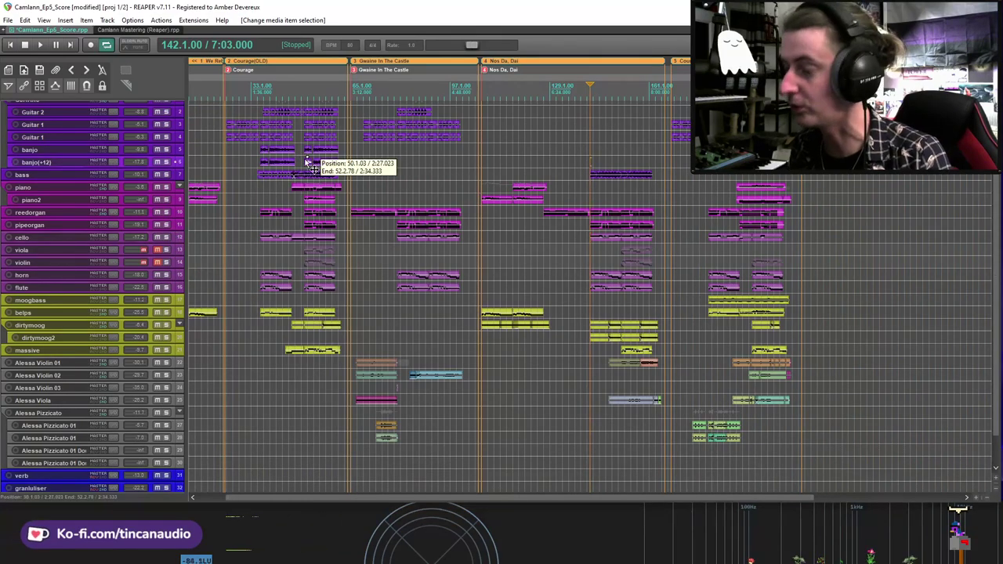
{"action": "scroll", "coordinate": [386, 195], "scroll_direction": "up", "scroll_amount": 5}
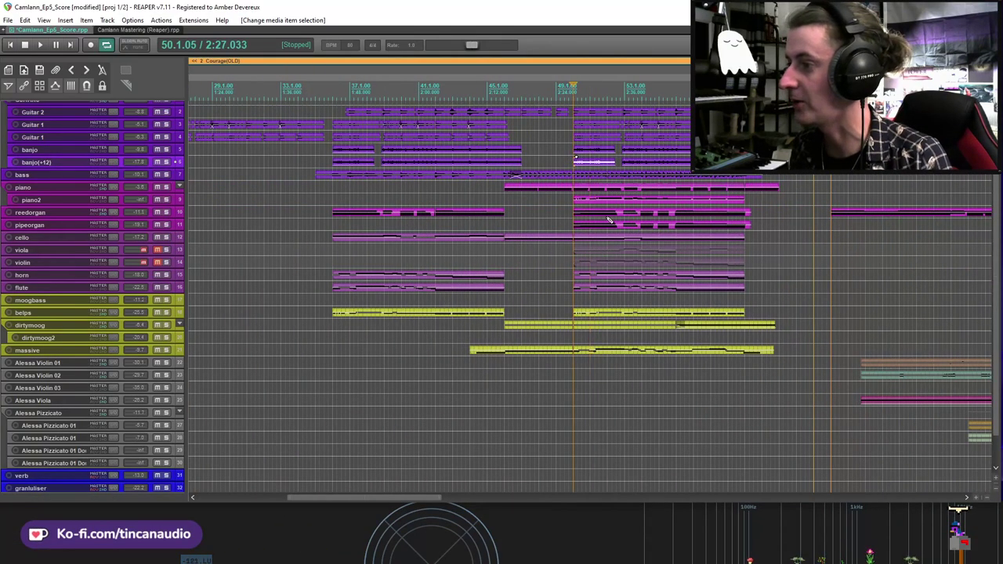
{"action": "scroll", "coordinate": [571, 197], "scroll_direction": "down", "scroll_amount": 3}
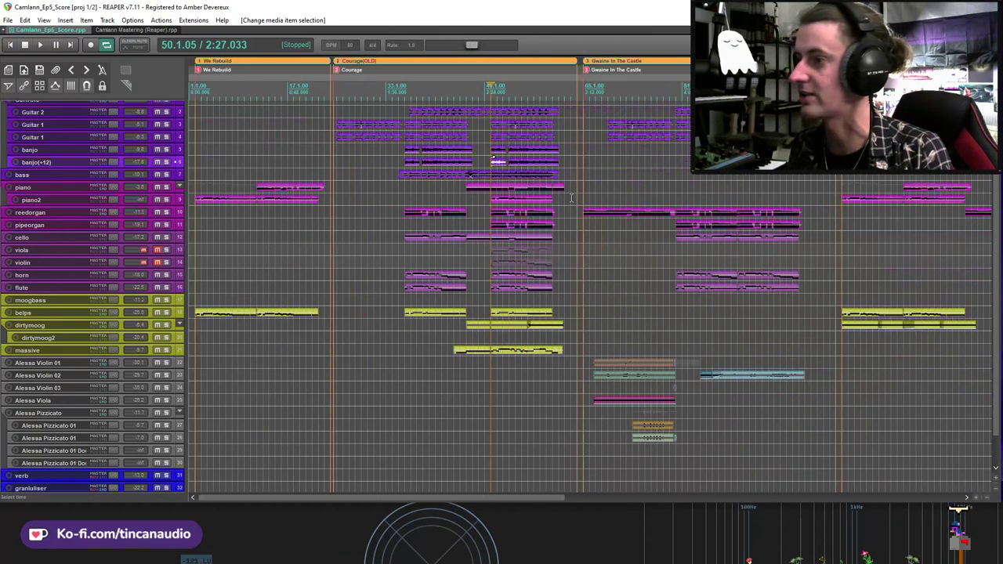
{"action": "key", "text": "space"}
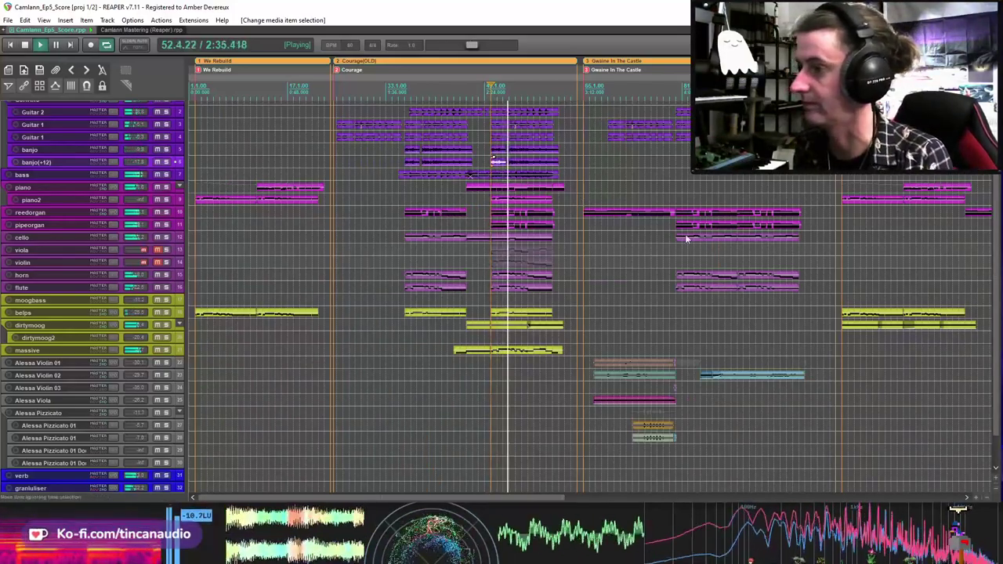
{"action": "key", "text": "space"}
Step: Place the edit cursor at 142.1.00 in Nos Da, Dai, where the bass enters
{"action": "scroll", "coordinate": [523, 194], "scroll_direction": "down", "scroll_amount": 3}
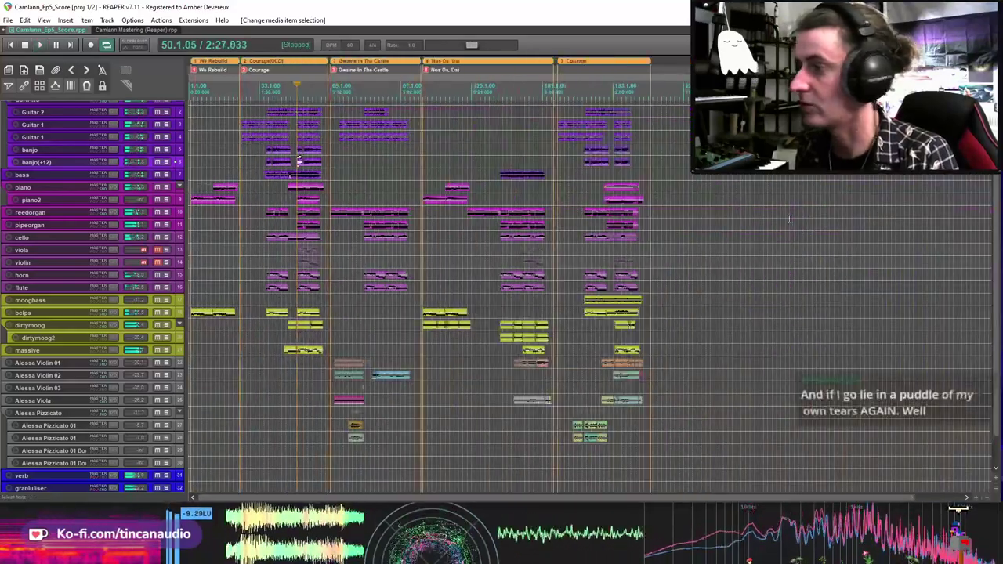
{"action": "left_click", "coordinate": [499, 188]}
{"action": "scroll", "coordinate": [510, 195], "scroll_direction": "up", "scroll_amount": 4}
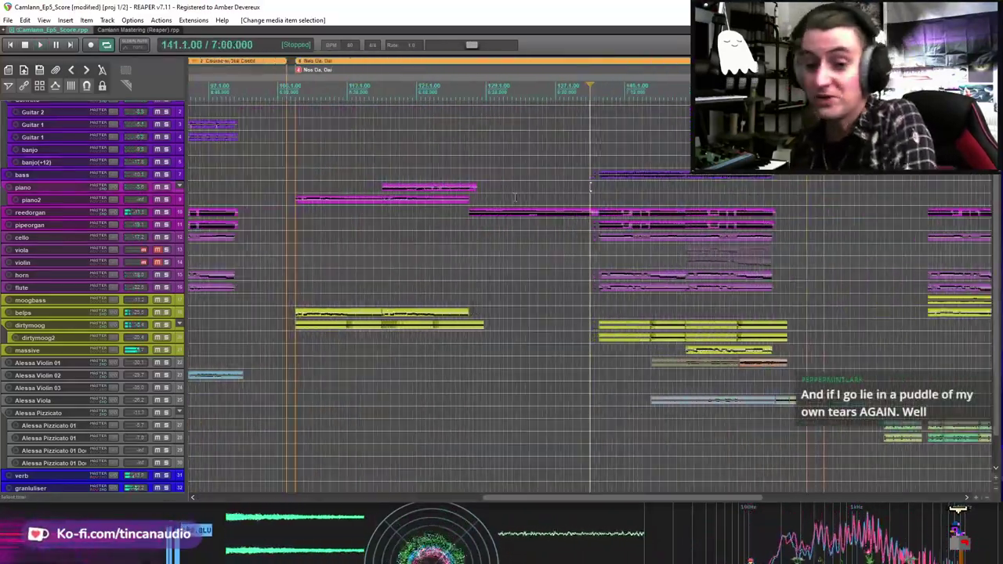
{"action": "left_click", "coordinate": [597, 189]}
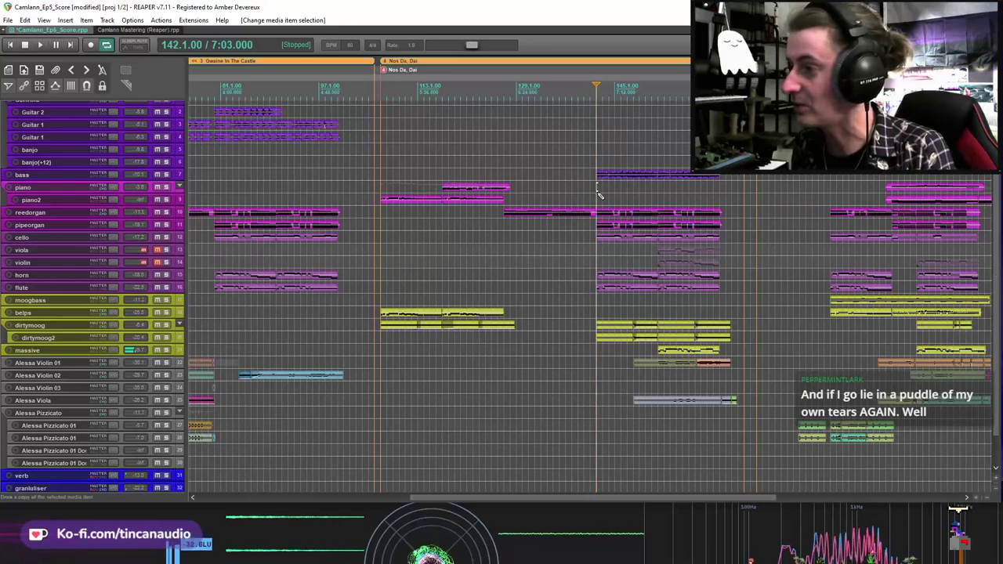
Step: Play the bass soloed from 142.1.00, stop playback, and toggle the bass solo off and back on
{"action": "left_click", "coordinate": [170, 175]}
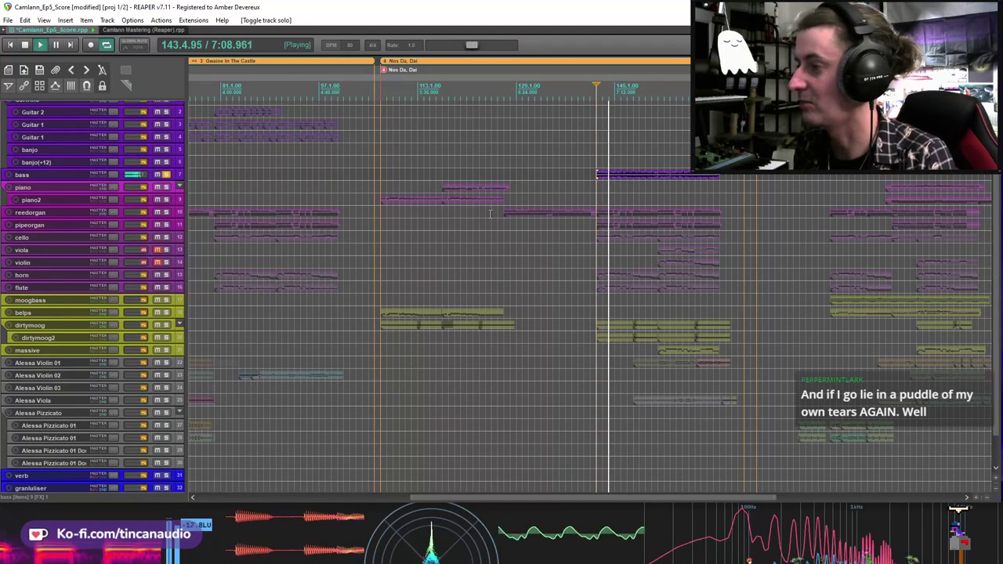
{"action": "scroll", "coordinate": [666, 258], "scroll_direction": "up", "scroll_amount": 3}
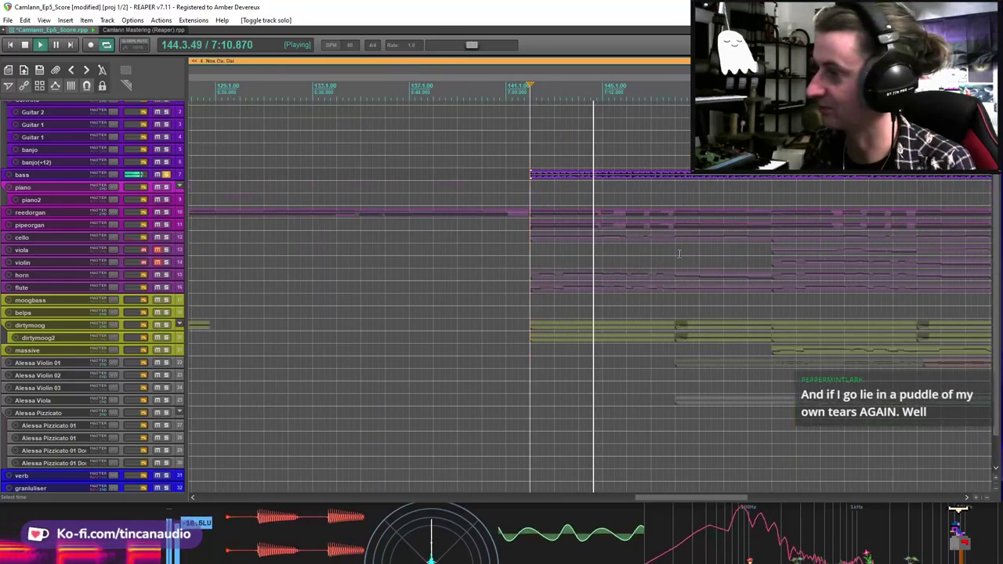
{"action": "scroll", "coordinate": [629, 208], "scroll_direction": "up", "scroll_amount": 2}
{"action": "scroll", "coordinate": [617, 194], "scroll_direction": "down", "scroll_amount": 3}
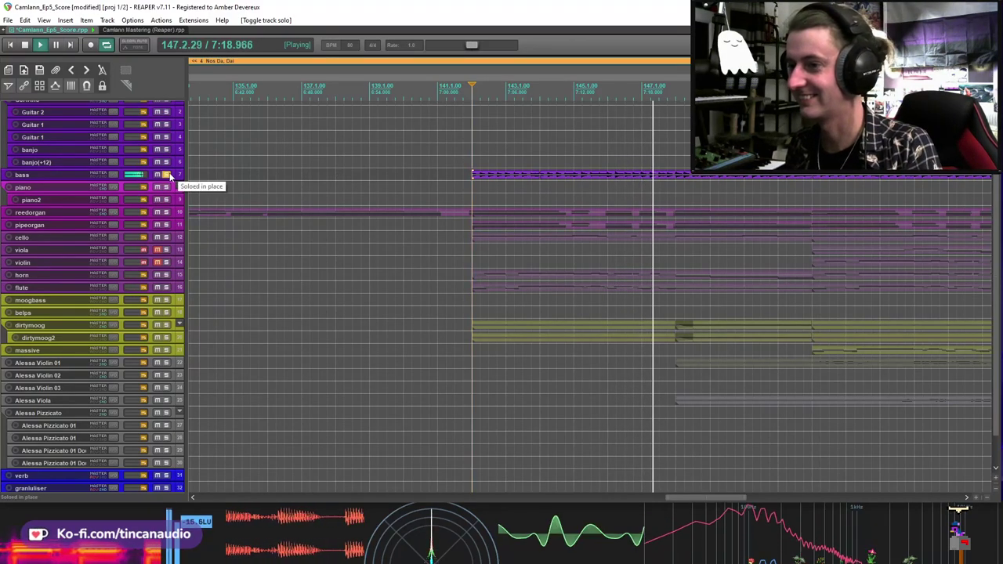
{"action": "key", "text": "space"}
{"action": "left_click", "coordinate": [167, 175]}
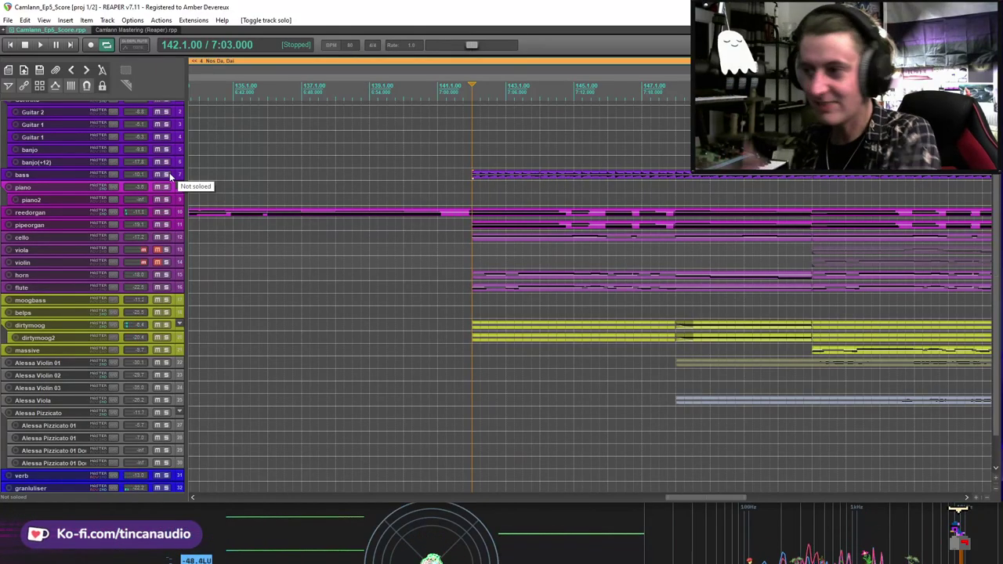
{"action": "left_click", "coordinate": [166, 175]}
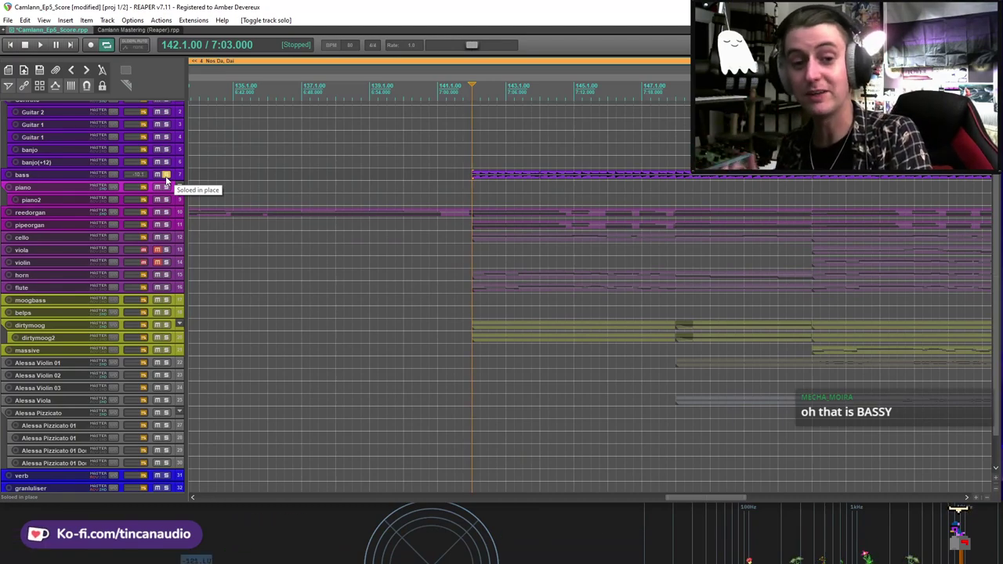
Step: Audition the soloed bass from 142.1.00 and from 145.1.00, and turn its solo off
{"action": "key", "text": "space"}
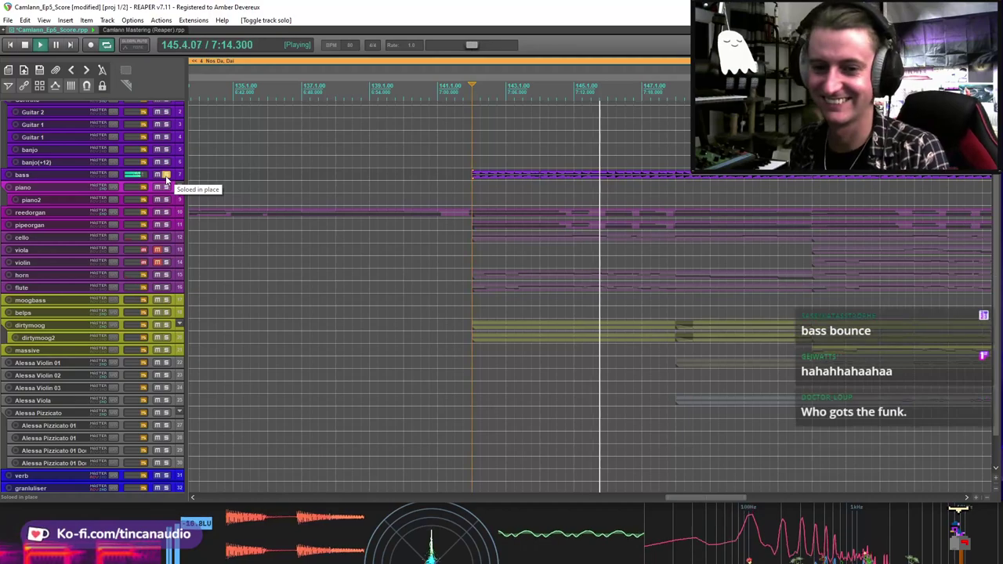
{"action": "key", "text": "space"}
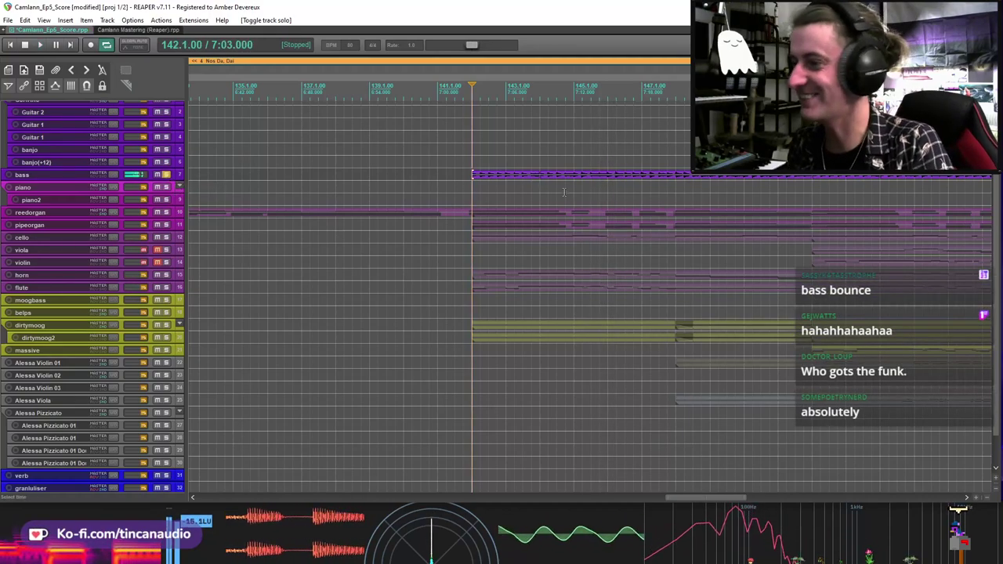
{"action": "left_click", "coordinate": [572, 189]}
{"action": "key", "text": "space"}
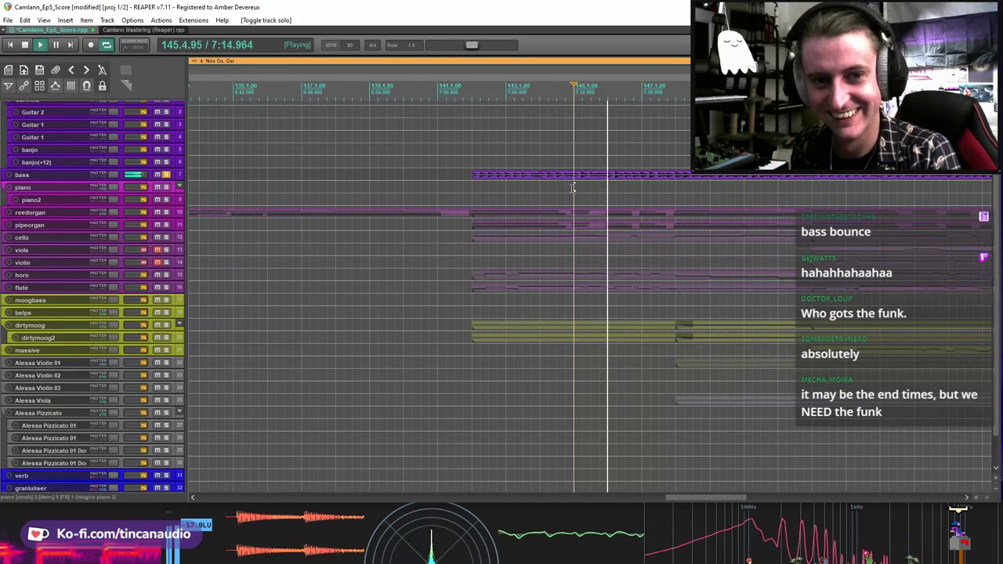
{"action": "key", "text": "space"}
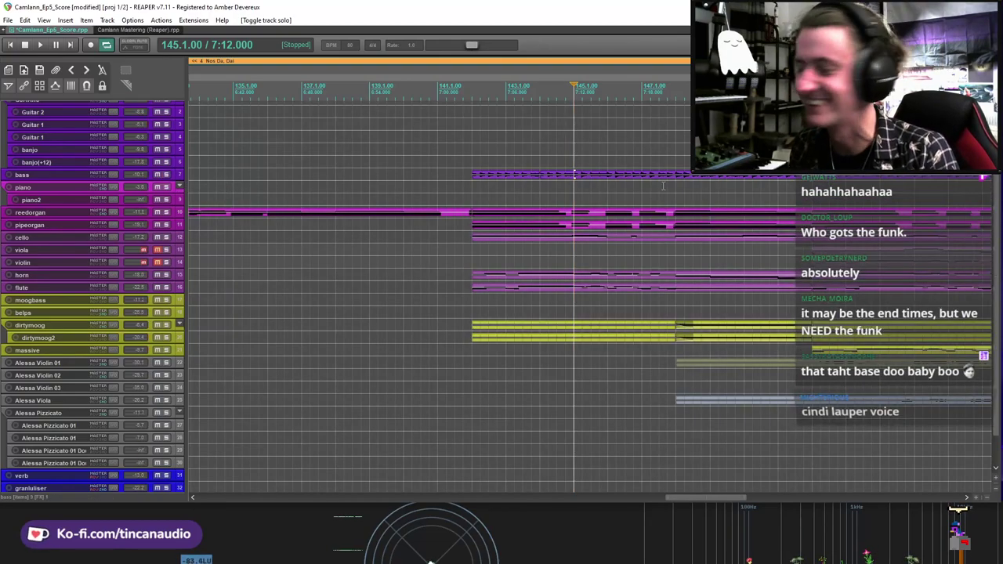
Step: Audition the full mix from 145.1.00 and again from 144.4.00, stopping playback each time
{"action": "key", "text": "space"}
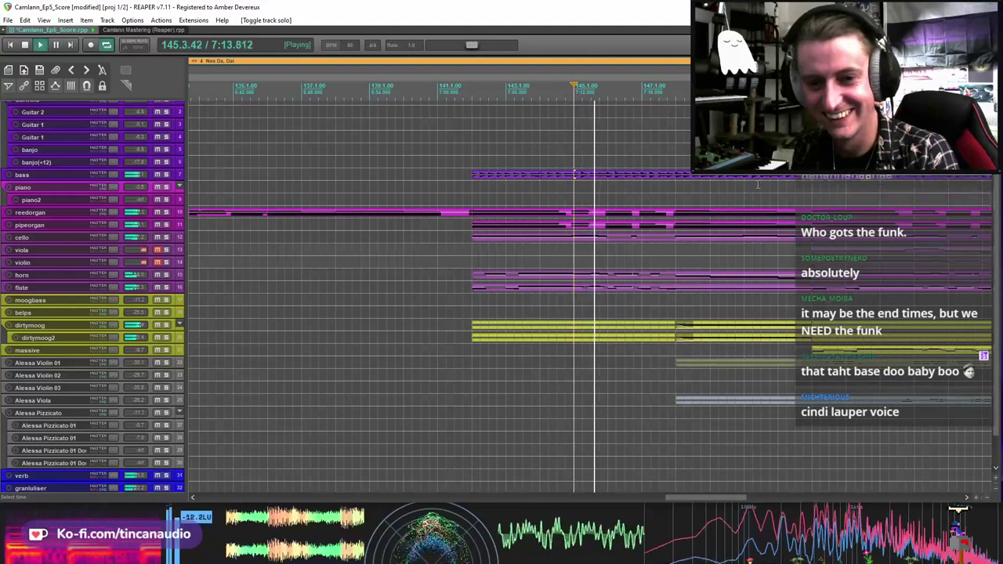
{"action": "key", "text": "space"}
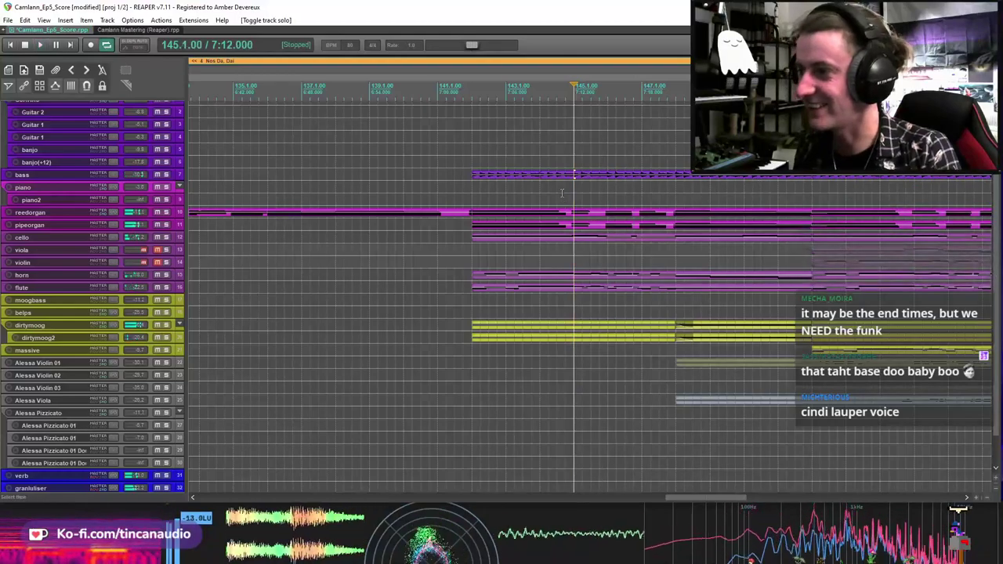
{"action": "left_click", "coordinate": [564, 192]}
{"action": "key", "text": "space"}
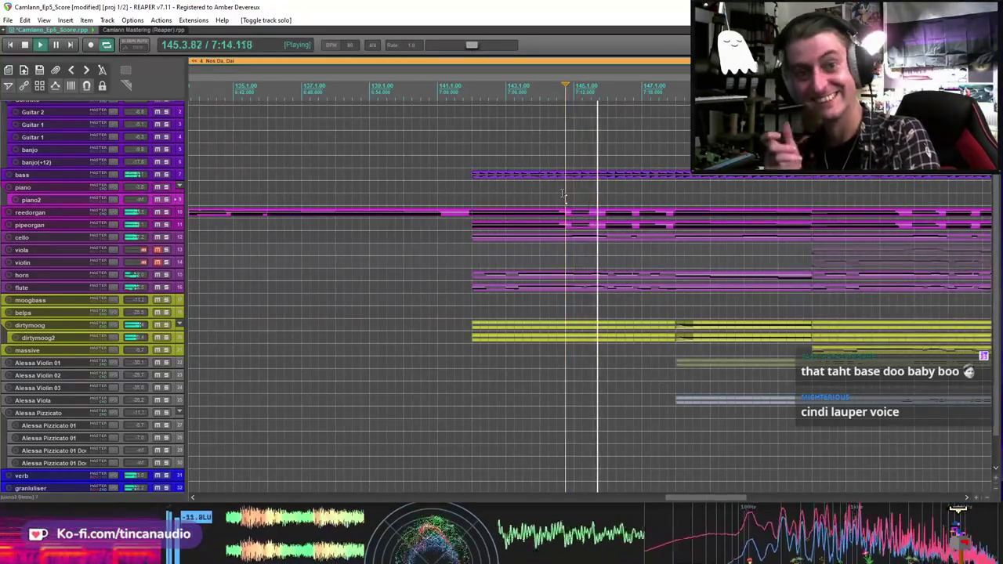
{"action": "key", "text": "space"}
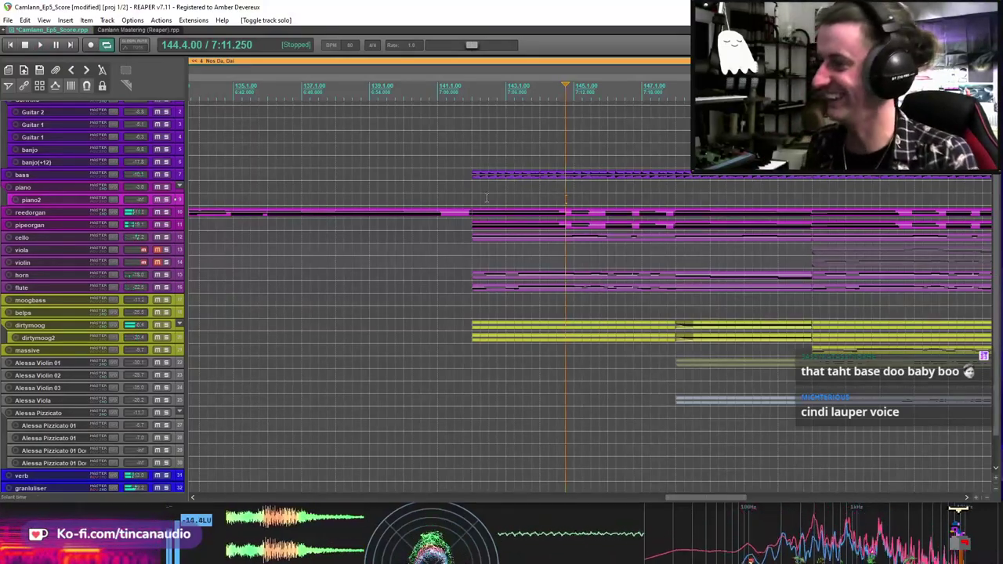
Step: Place the edit cursor at 142.1.00, where the bass enters, and save the project
{"action": "left_click", "coordinate": [472, 190]}
{"action": "key", "text": "ctrl+s"}
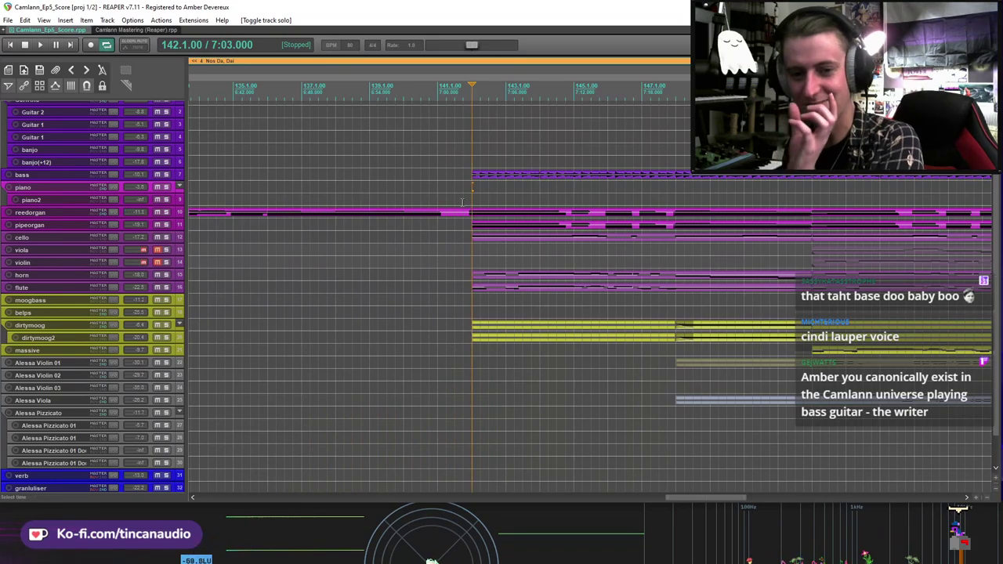
Step: Select the first bass item in Nos Da, Dai with the edit cursor at 142.1.00 and save the project
{"action": "scroll", "coordinate": [522, 198], "scroll_direction": "down", "scroll_amount": 2}
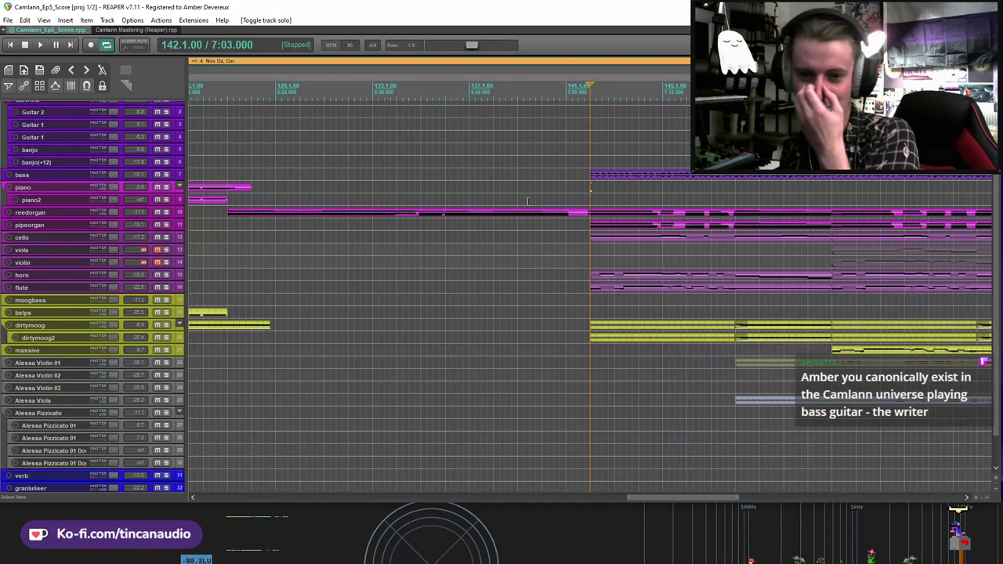
{"action": "scroll", "coordinate": [528, 201], "scroll_direction": "down", "scroll_amount": 2}
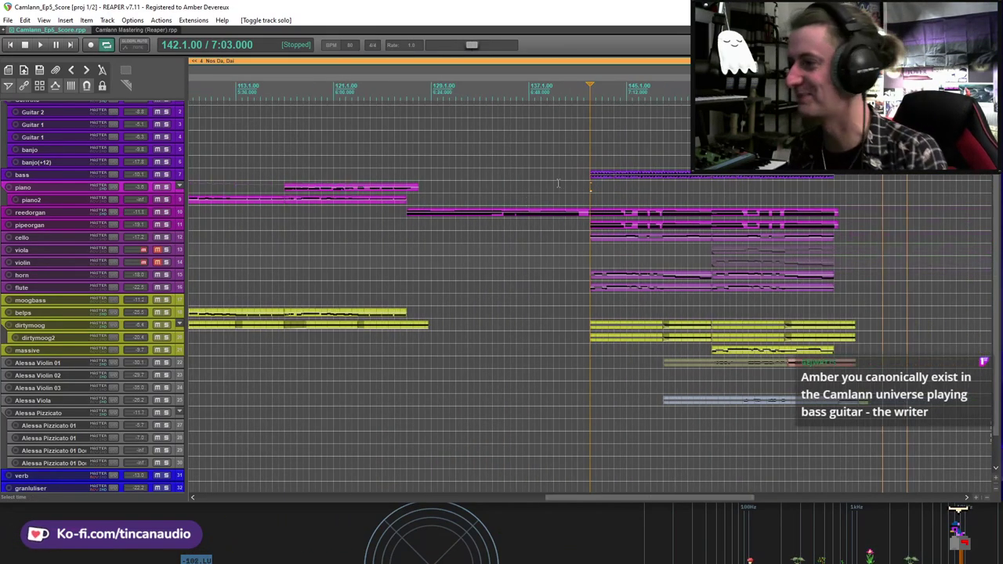
{"action": "left_click", "coordinate": [604, 180]}
{"action": "key", "text": "ctrl+z"}
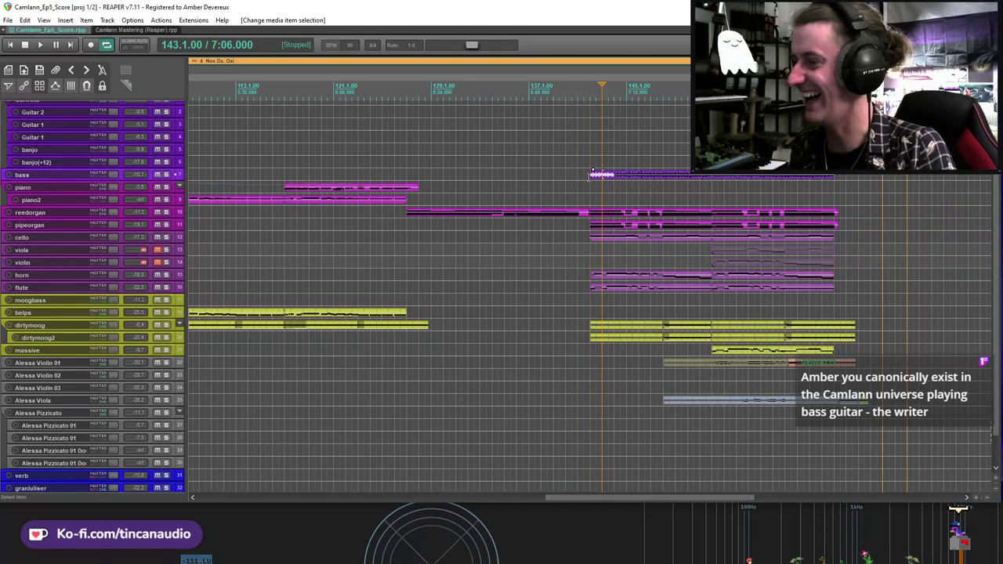
{"action": "scroll", "coordinate": [615, 232], "scroll_direction": "up", "scroll_amount": 2}
{"action": "scroll", "coordinate": [614, 231], "scroll_direction": "down", "scroll_amount": 5}
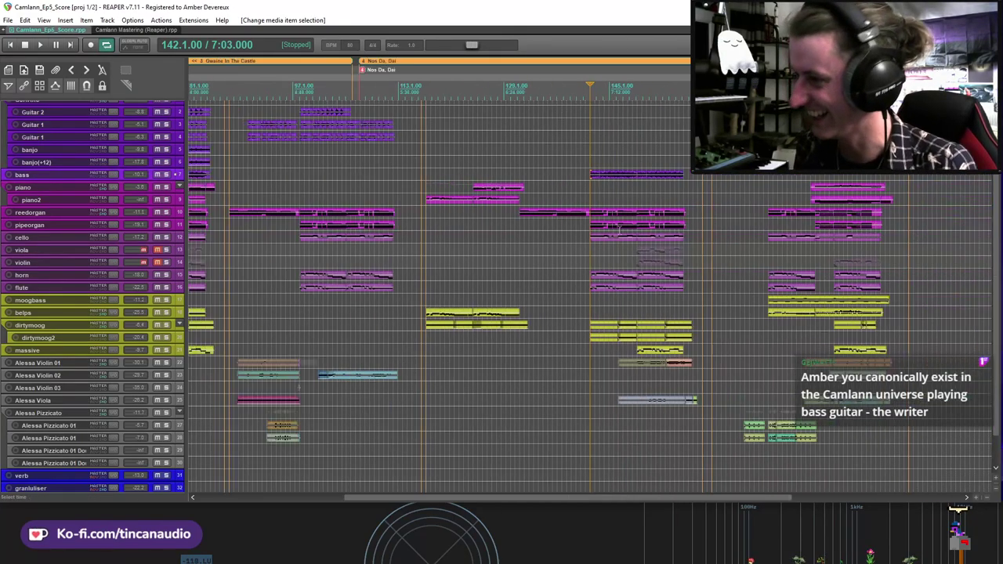
{"action": "scroll", "coordinate": [627, 229], "scroll_direction": "up", "scroll_amount": 5}
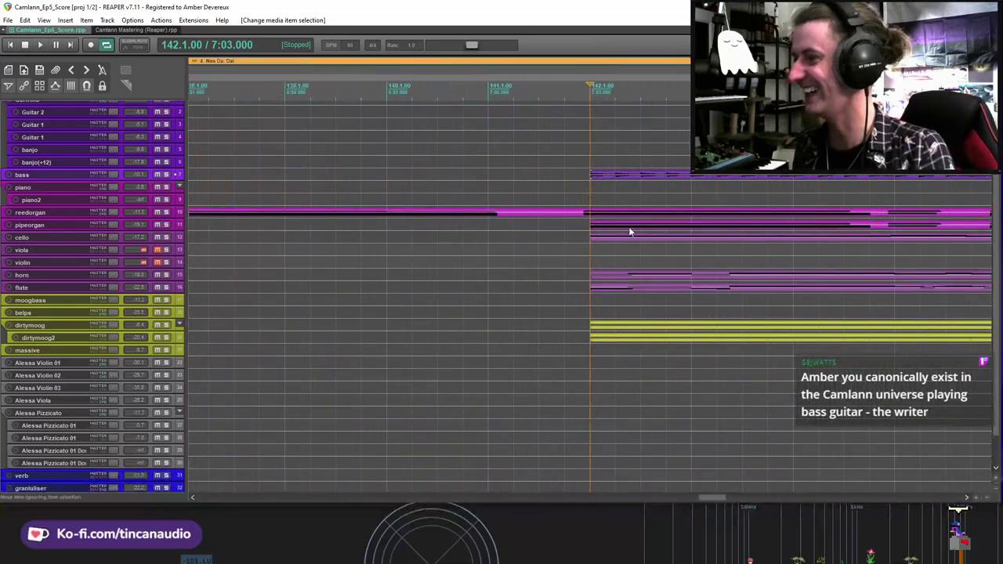
{"action": "scroll", "coordinate": [629, 230], "scroll_direction": "down", "scroll_amount": 4}
{"action": "left_click", "coordinate": [619, 213]}
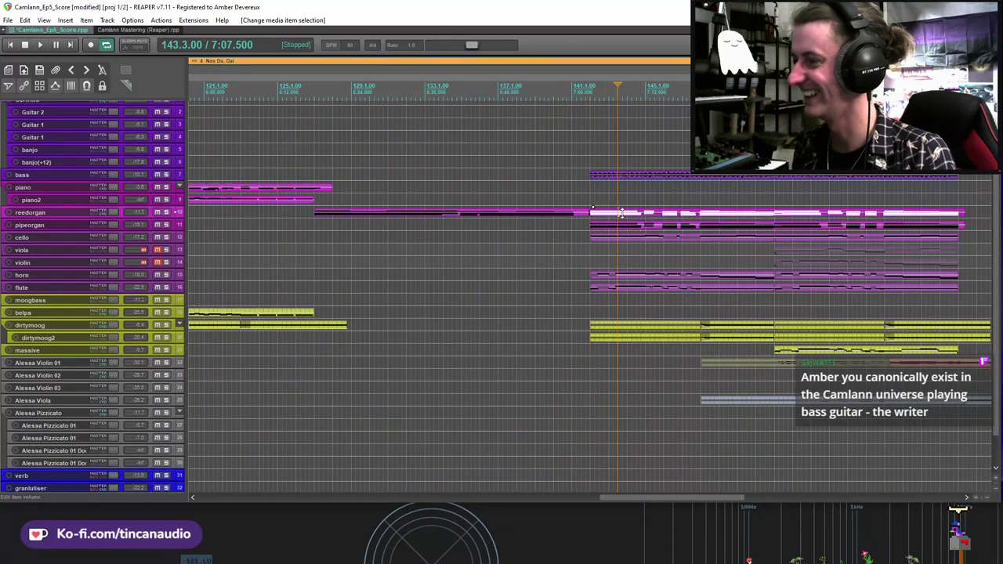
{"action": "left_click", "coordinate": [596, 174]}
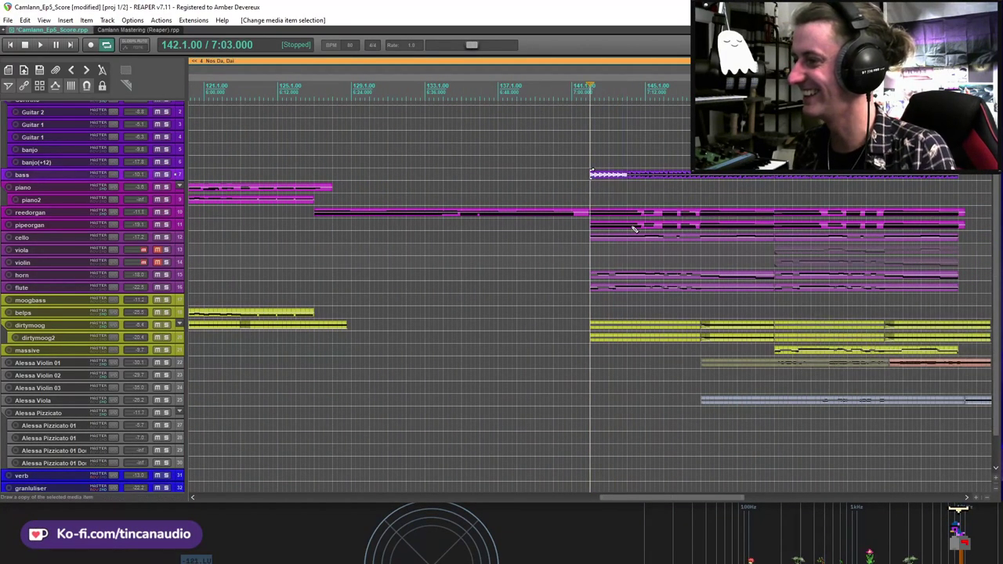
{"action": "key", "text": "ctrl+s"}
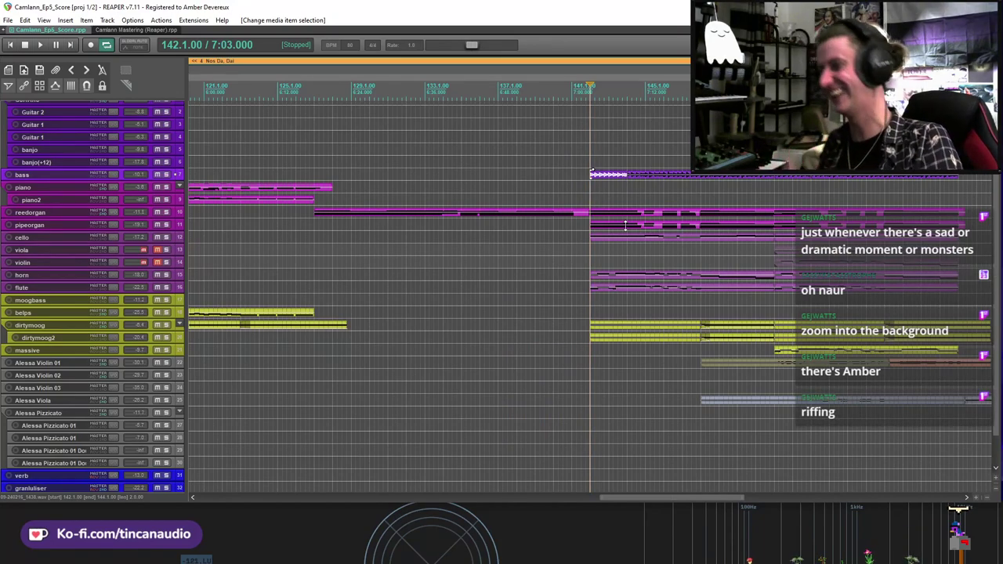
{"action": "left_click", "coordinate": [609, 174]}
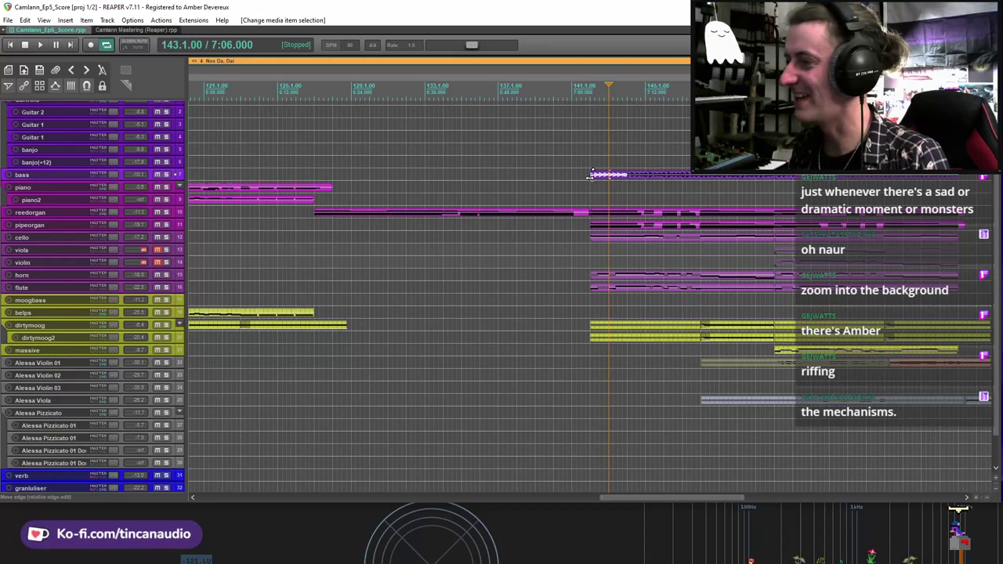
{"action": "left_click", "coordinate": [591, 174]}
Step: Select the first dirtymoog item in Nos Da, Dai and audition the track soloed from 107.1.00
{"action": "scroll", "coordinate": [604, 227], "scroll_direction": "down", "scroll_amount": 3}
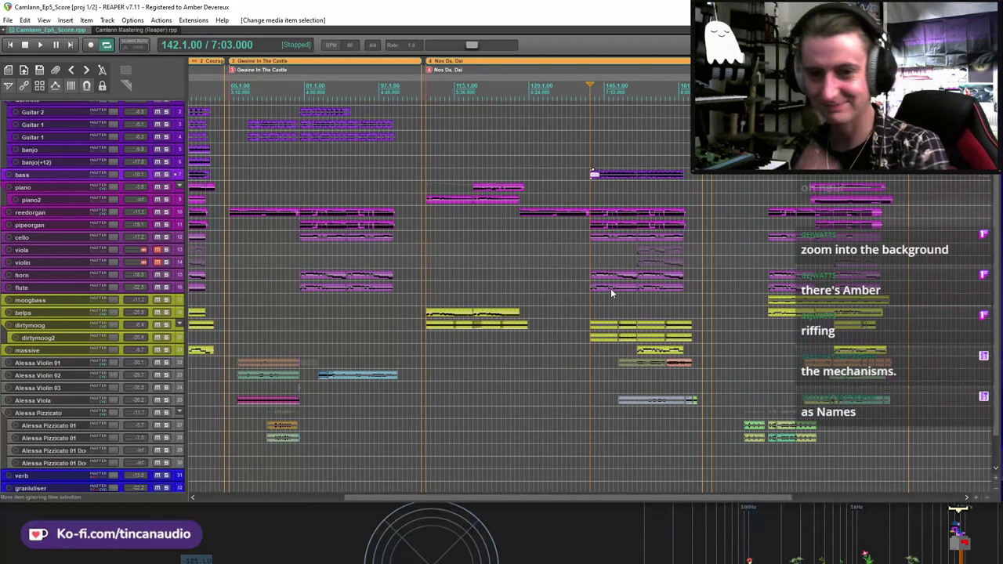
{"action": "scroll", "coordinate": [665, 317], "scroll_direction": "down", "scroll_amount": 2}
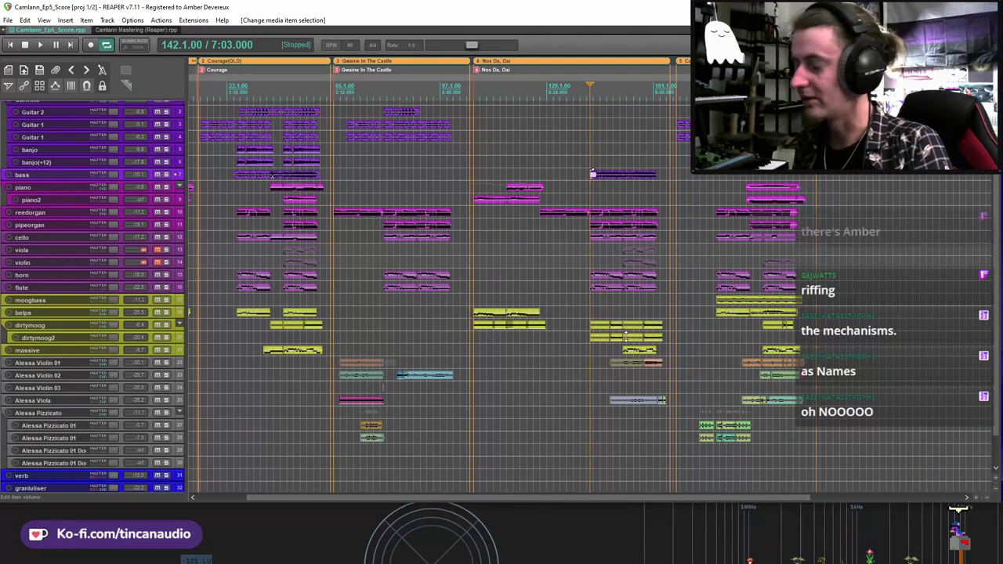
{"action": "left_click", "coordinate": [474, 325]}
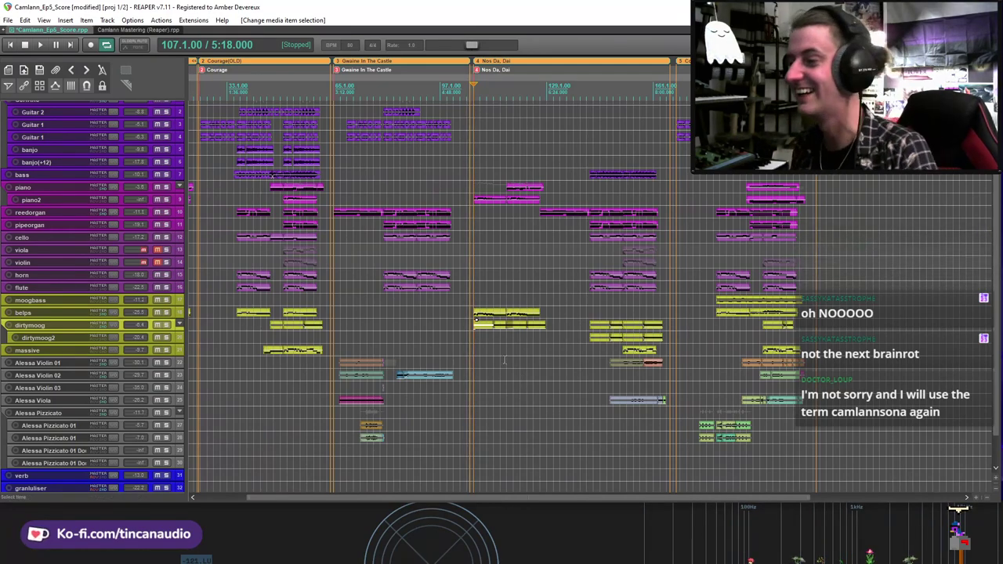
{"action": "scroll", "coordinate": [479, 326], "scroll_direction": "up", "scroll_amount": 3}
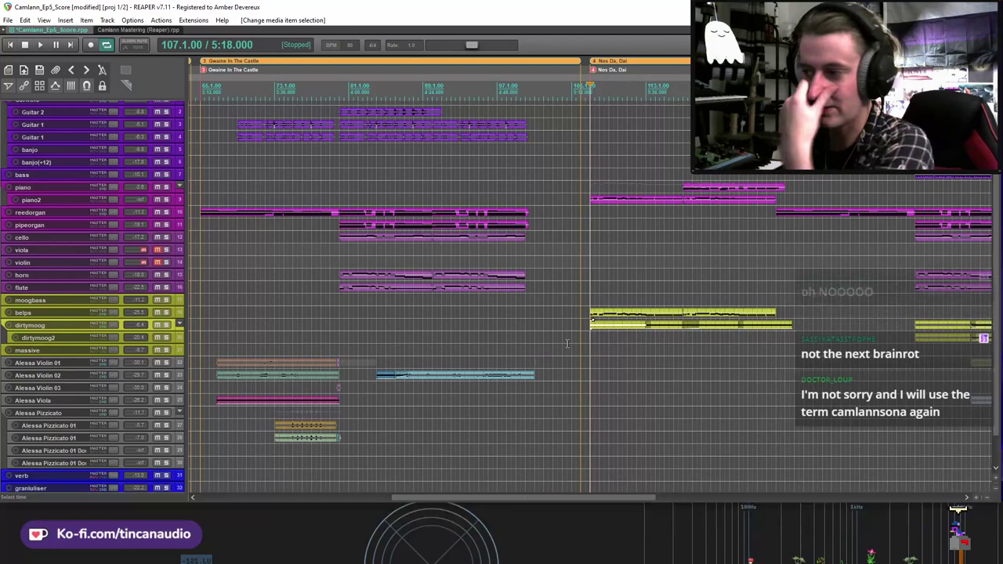
{"action": "left_click", "coordinate": [166, 326]}
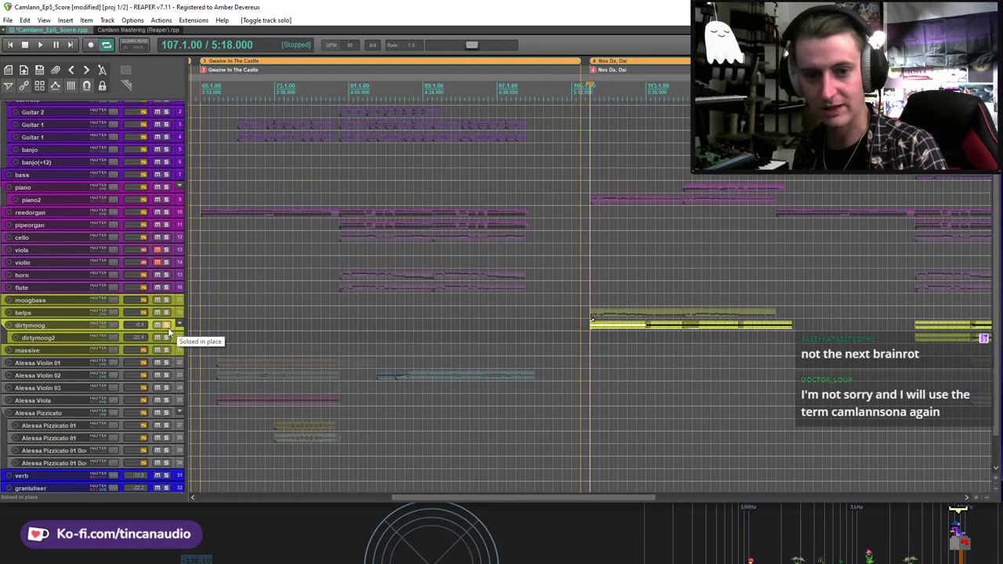
{"action": "key", "text": "space"}
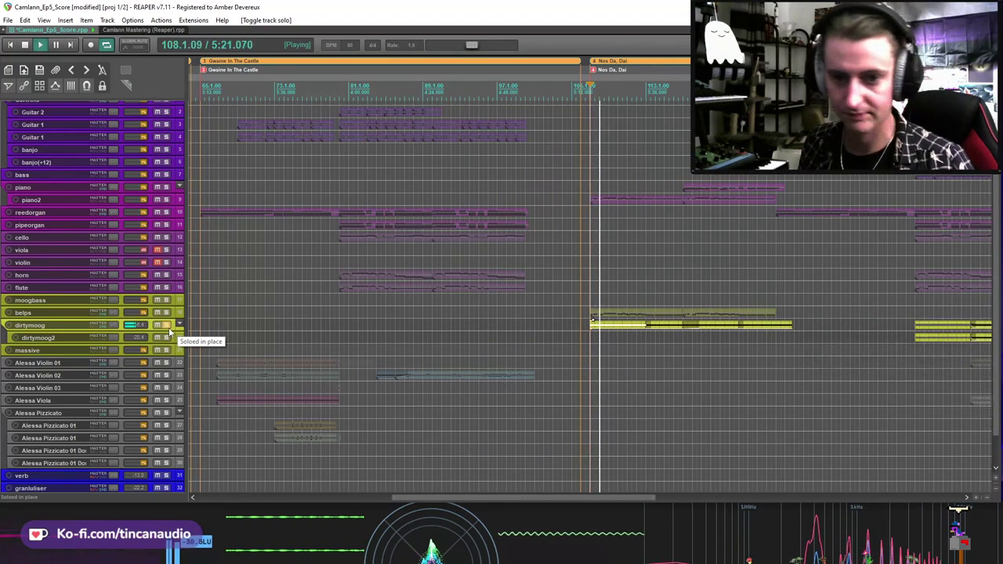
{"action": "key", "text": "space"}
Step: Replay the soloed dirtymoog from 107.1.01 with its track enlarged, and place the edit cursor at 112.1.00
{"action": "left_click", "coordinate": [609, 328]}
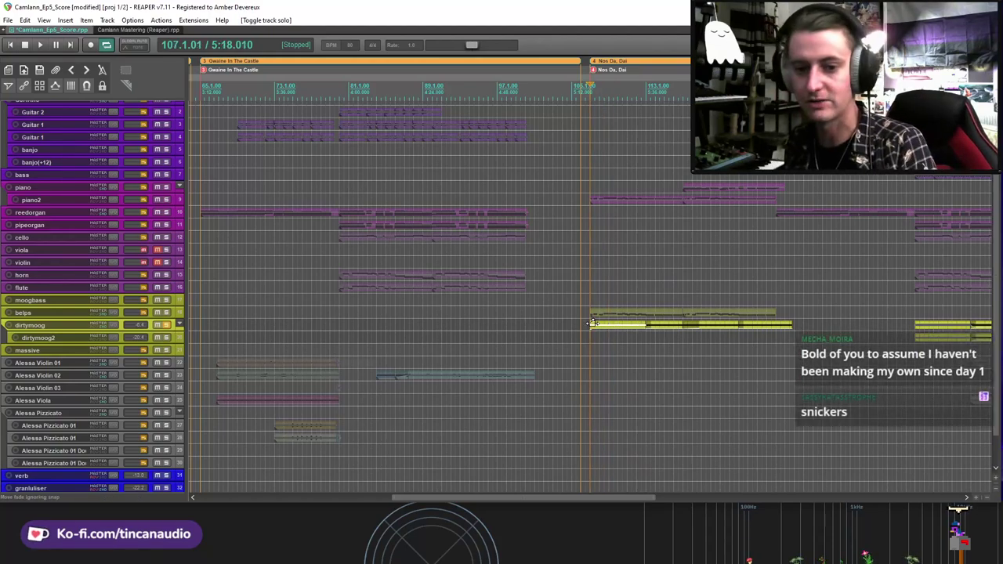
{"action": "key", "text": "space"}
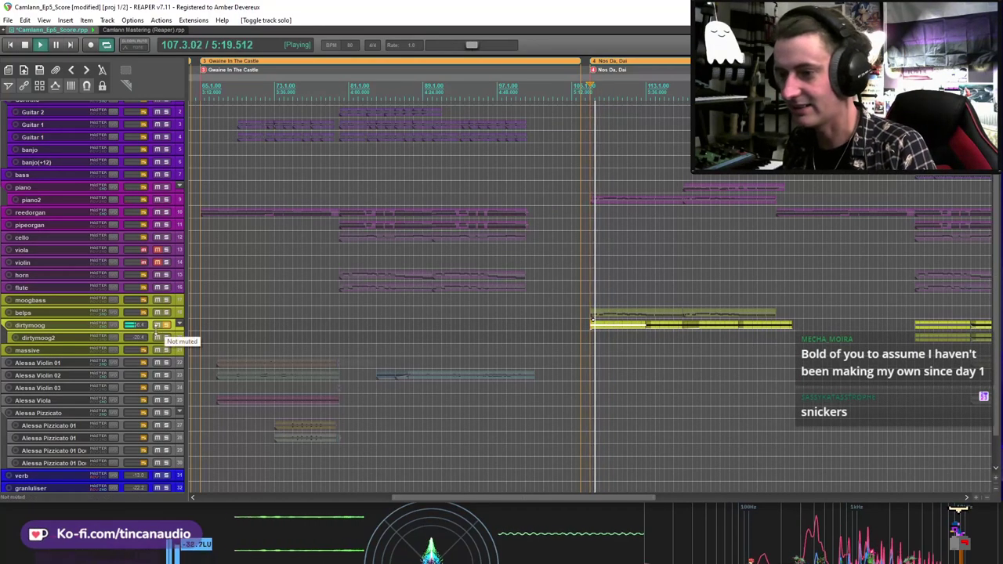
{"action": "key", "text": "ctrl+Up"}
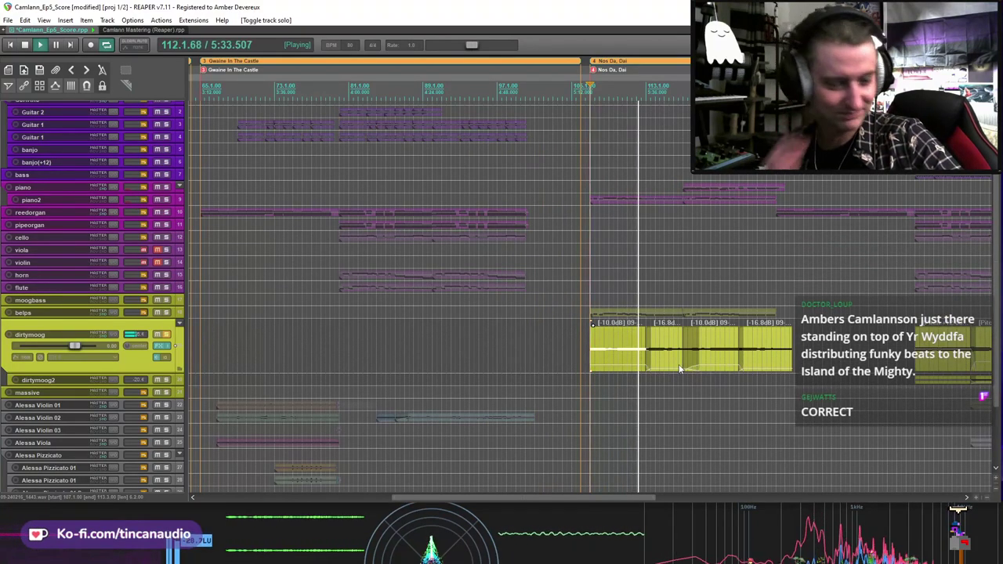
{"action": "left_click", "coordinate": [639, 355]}
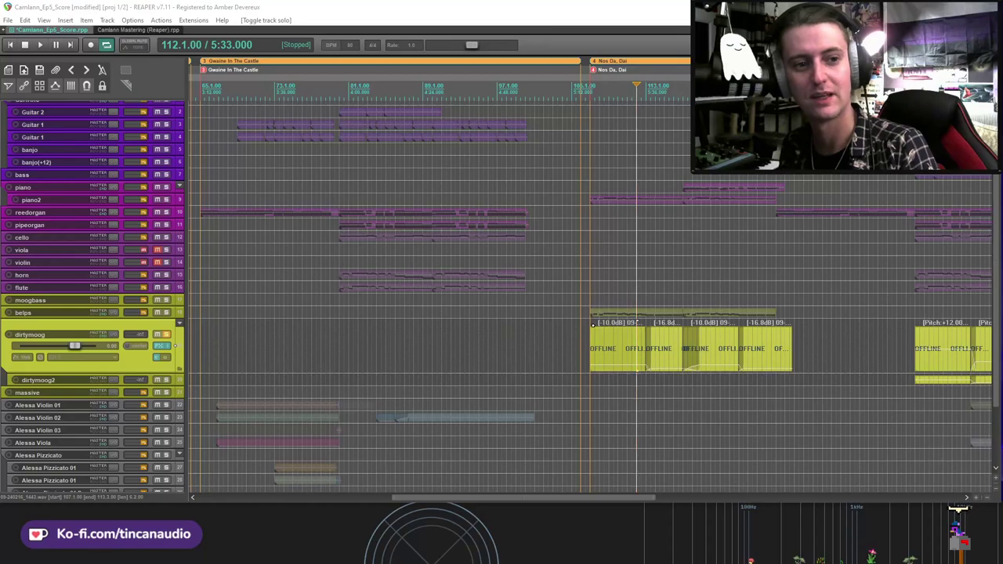
Step: Switch to the browser and look through the music and sound effects packs in the Melodic Mayhem bundle, down to the foley packs
{"action": "key", "text": "alt+Tab"}
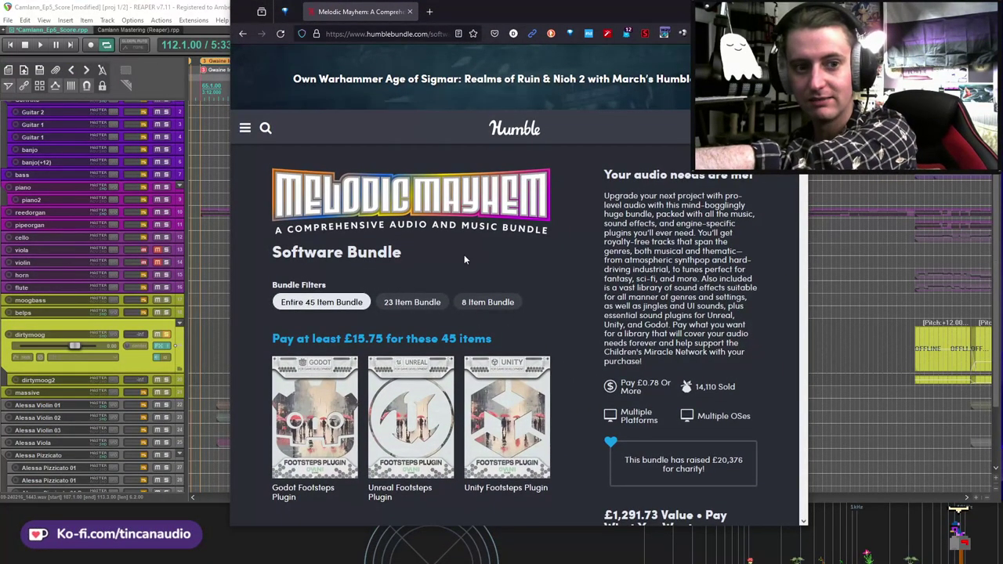
{"action": "scroll", "coordinate": [470, 271], "scroll_direction": "down", "scroll_amount": 3}
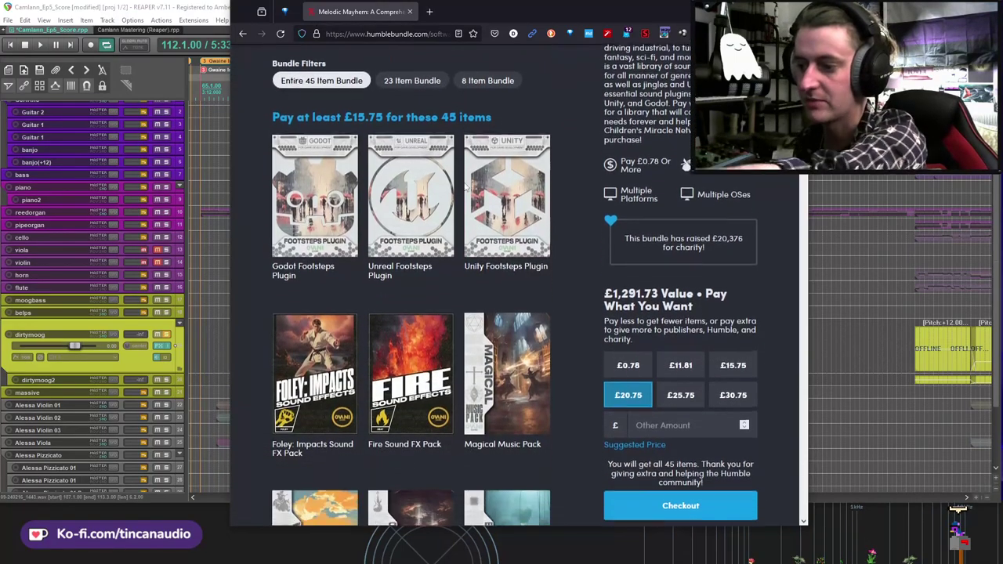
{"action": "scroll", "coordinate": [465, 187], "scroll_direction": "down", "scroll_amount": 2}
{"action": "mouse_move", "coordinate": [404, 225]}
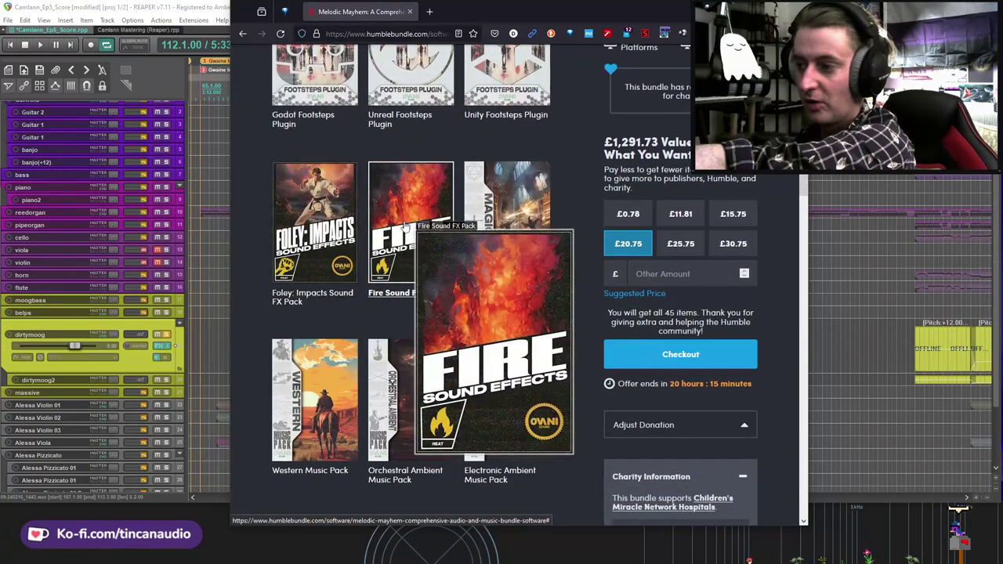
{"action": "scroll", "coordinate": [269, 146], "scroll_direction": "down", "scroll_amount": 4}
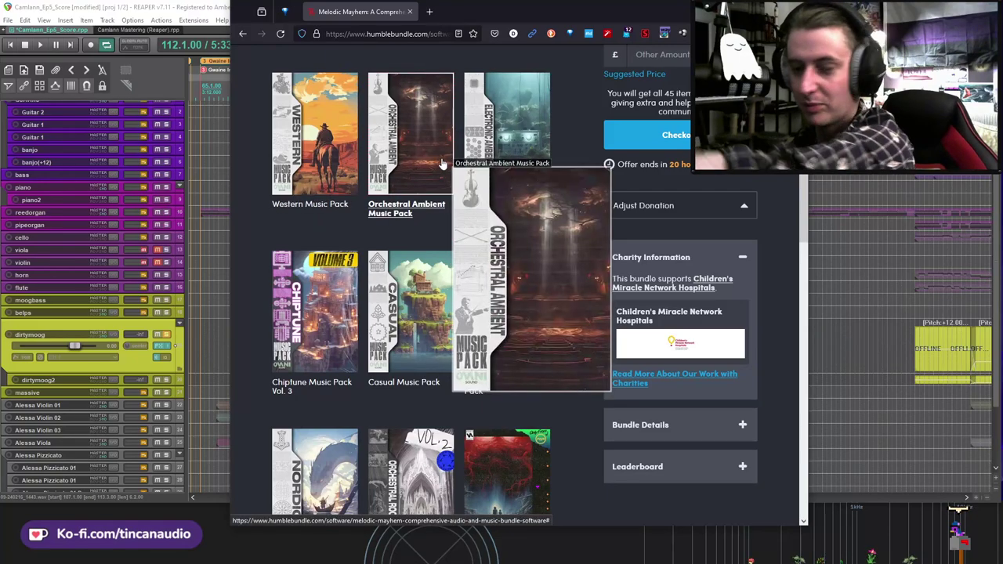
{"action": "scroll", "coordinate": [442, 163], "scroll_direction": "down", "scroll_amount": 3}
{"action": "scroll", "coordinate": [499, 281], "scroll_direction": "down", "scroll_amount": 2}
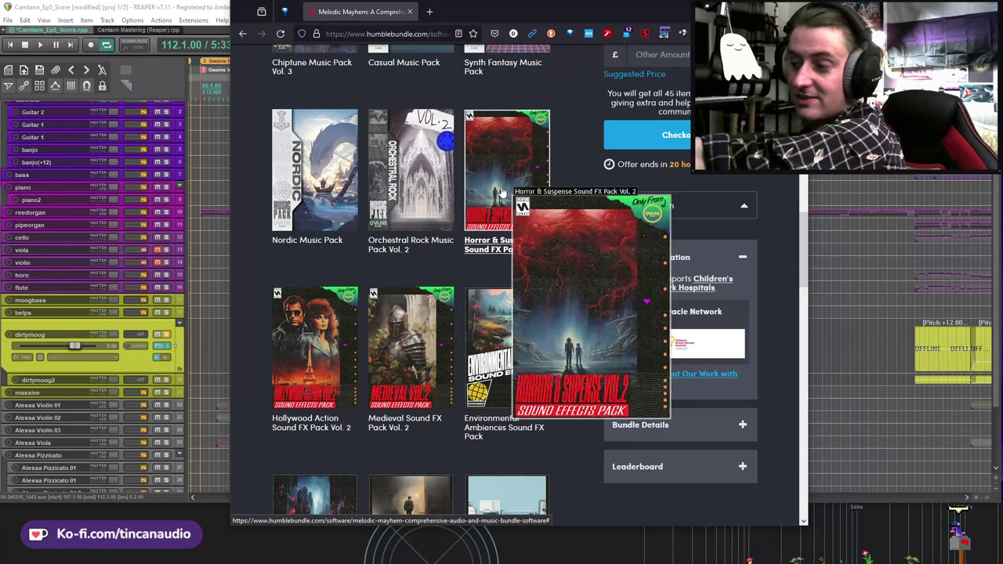
{"action": "mouse_move", "coordinate": [300, 332]}
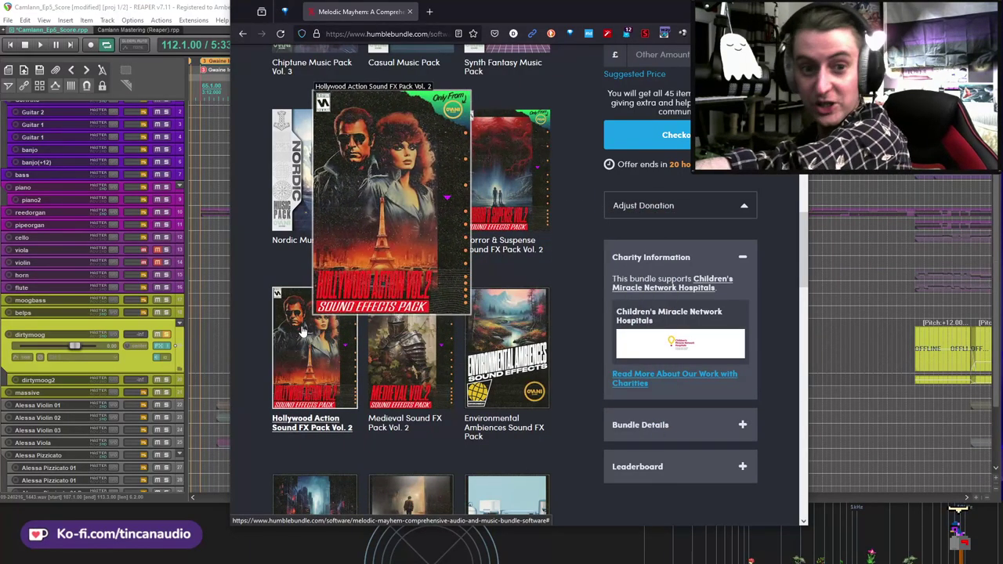
{"action": "scroll", "coordinate": [379, 337], "scroll_direction": "down", "scroll_amount": 5}
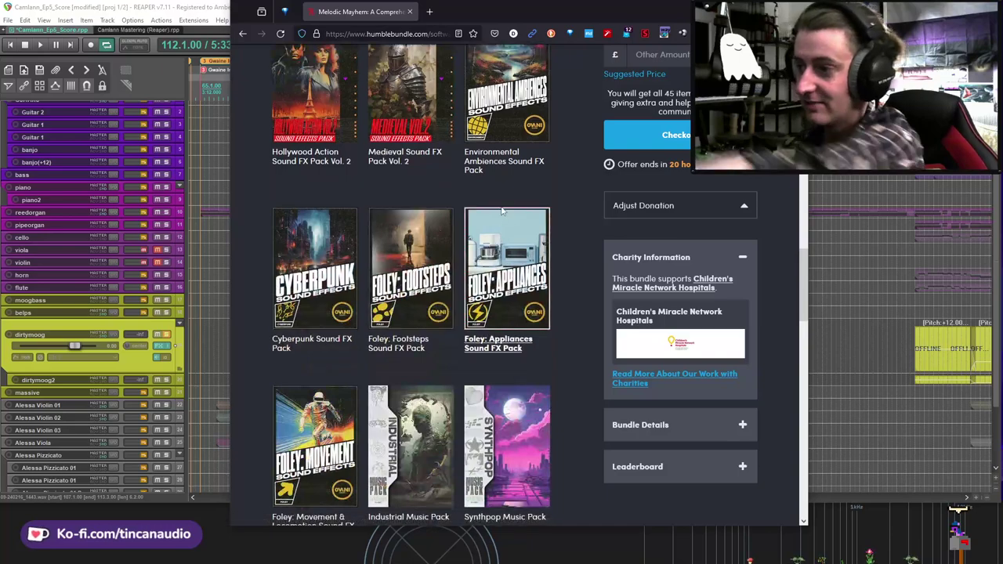
{"action": "mouse_move", "coordinate": [415, 296]}
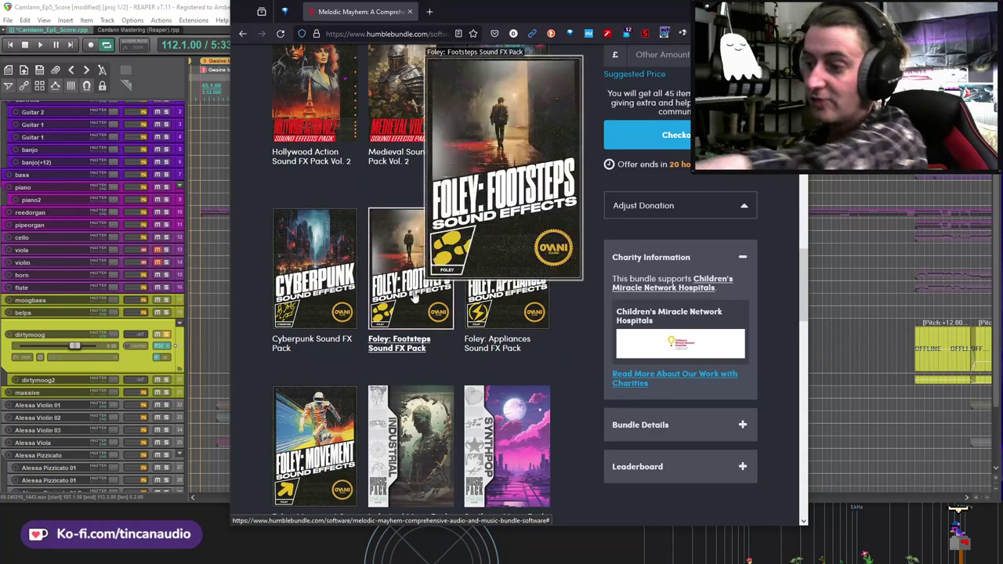
{"action": "mouse_move", "coordinate": [493, 314]}
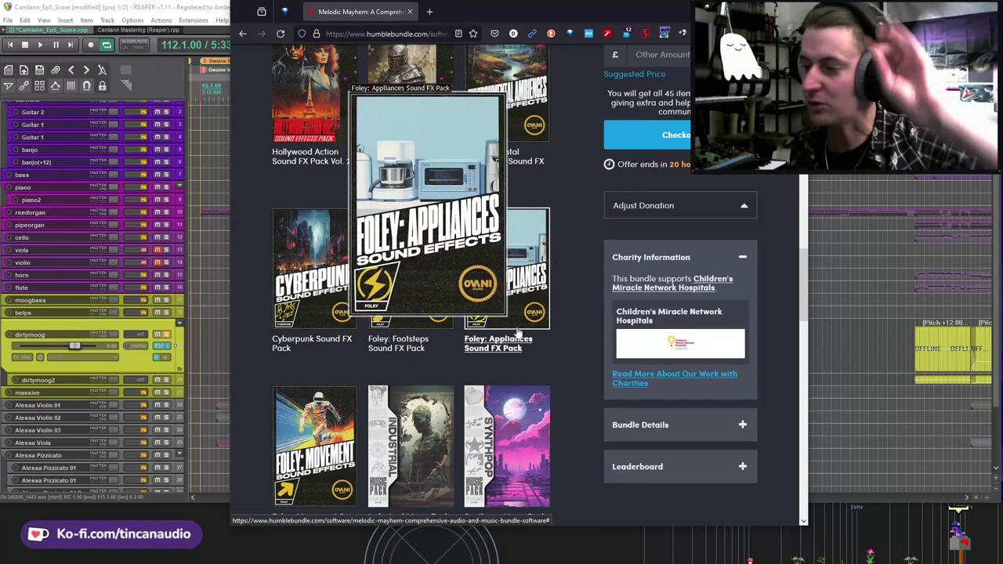
Step: Examine the remaining packs in the bundle, from Foley: Movement to the music plugins, and the pay-what-you-want prices
{"action": "scroll", "coordinate": [495, 315], "scroll_direction": "down", "scroll_amount": 3}
{"action": "mouse_move", "coordinate": [327, 262]}
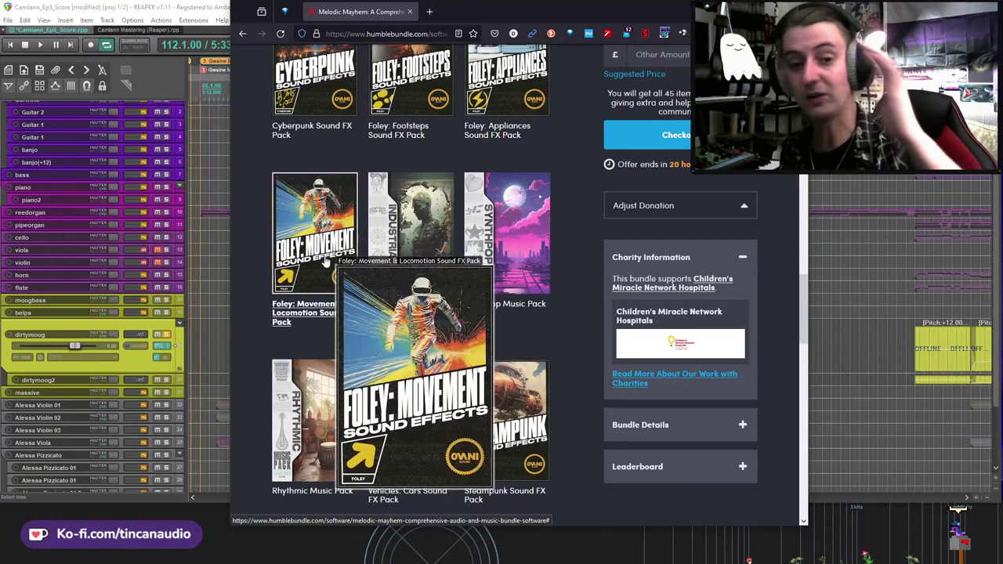
{"action": "scroll", "coordinate": [461, 255], "scroll_direction": "down", "scroll_amount": 1}
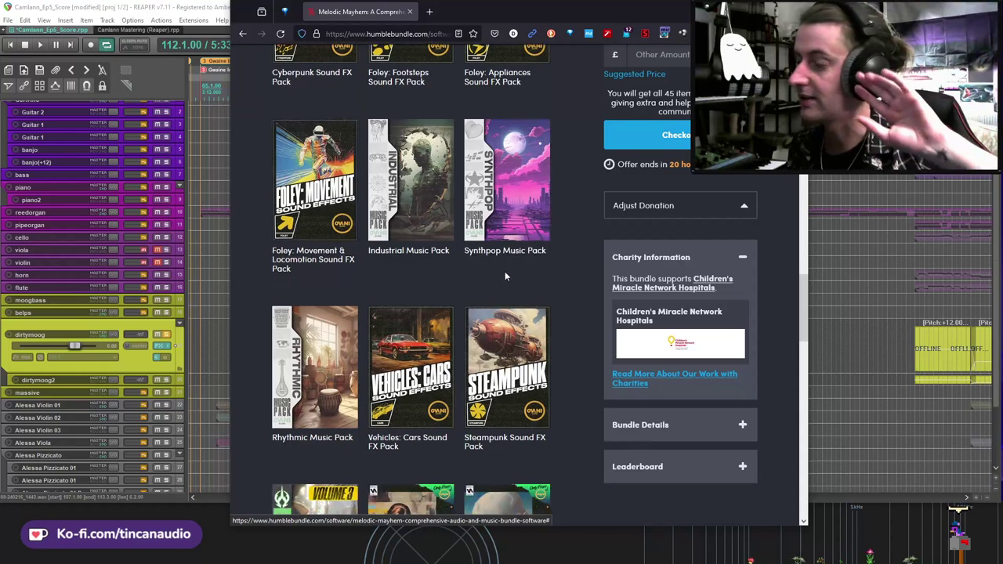
{"action": "scroll", "coordinate": [504, 271], "scroll_direction": "down", "scroll_amount": 2}
{"action": "mouse_move", "coordinate": [509, 245]}
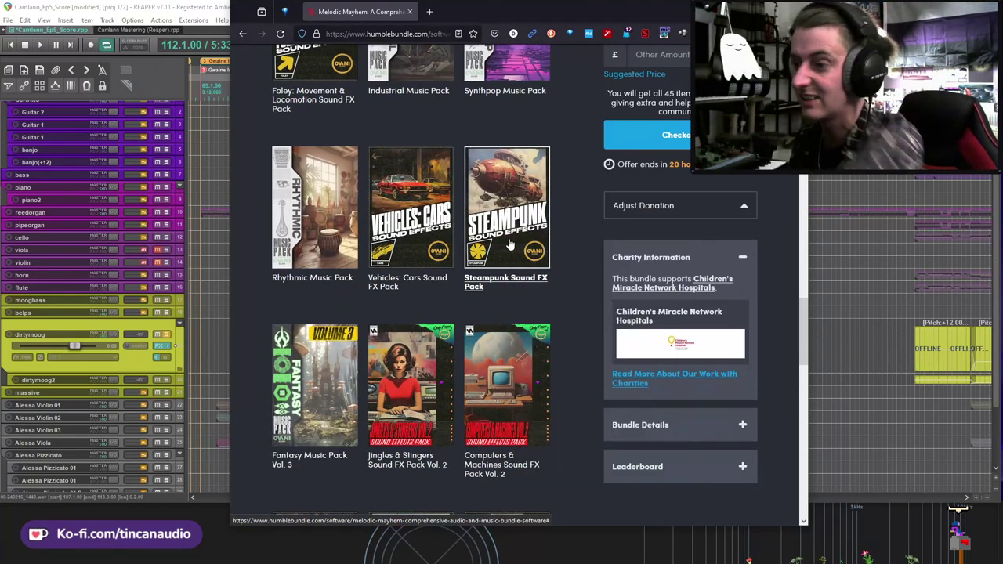
{"action": "scroll", "coordinate": [538, 337], "scroll_direction": "down", "scroll_amount": 2}
{"action": "scroll", "coordinate": [525, 322], "scroll_direction": "down", "scroll_amount": 2}
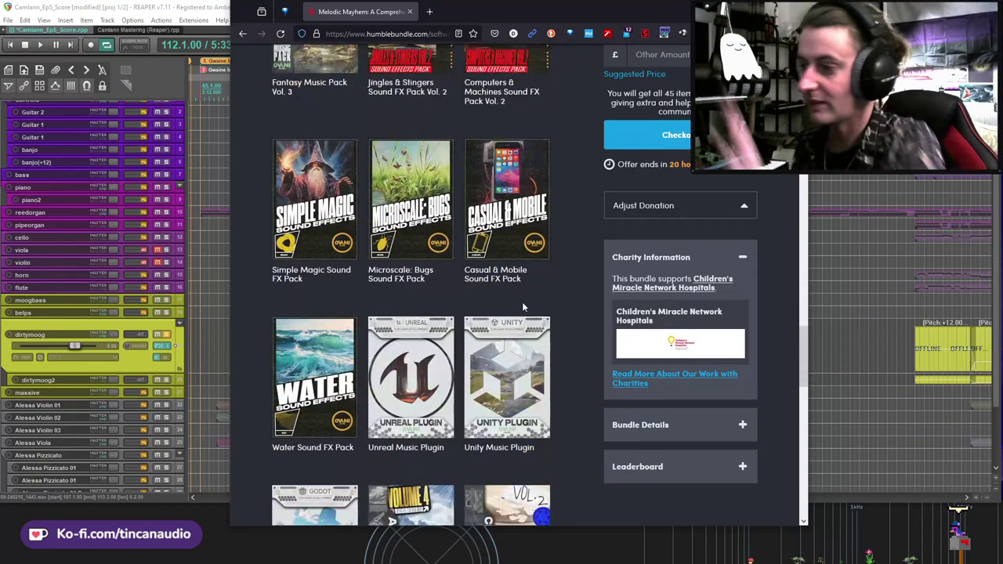
{"action": "scroll", "coordinate": [522, 302], "scroll_direction": "up", "scroll_amount": 2}
{"action": "scroll", "coordinate": [527, 290], "scroll_direction": "up", "scroll_amount": 2}
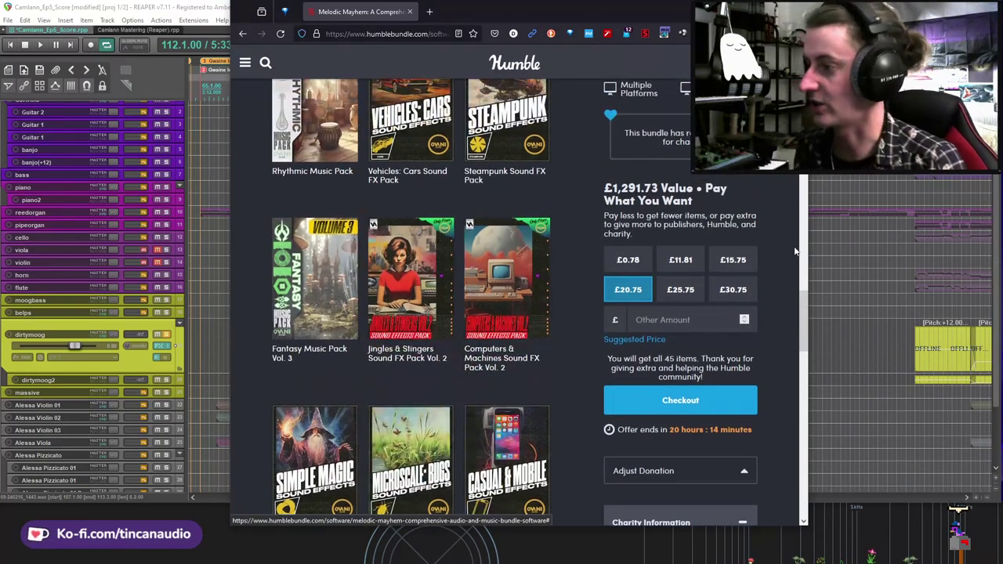
{"action": "scroll", "coordinate": [744, 267], "scroll_direction": "up", "scroll_amount": 5}
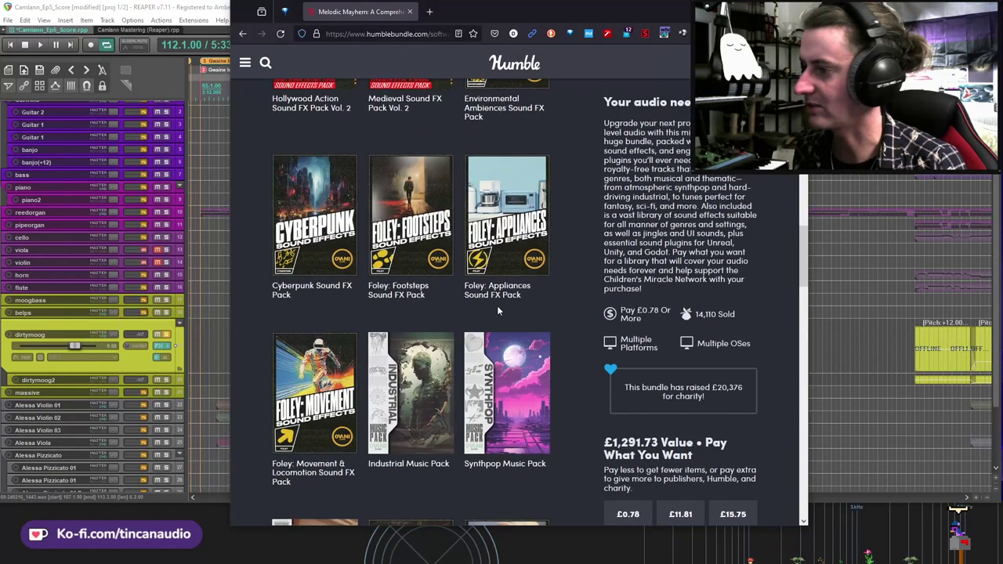
{"action": "scroll", "coordinate": [497, 309], "scroll_direction": "down", "scroll_amount": 5}
{"action": "scroll", "coordinate": [504, 311], "scroll_direction": "up", "scroll_amount": 1}
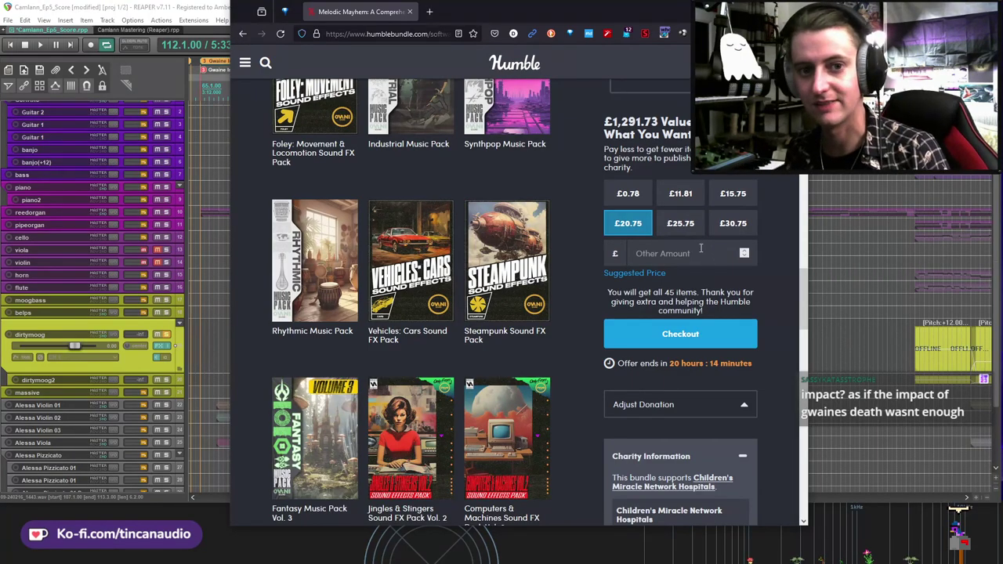
Step: Copy the bundle page's web address and switch back to REAPER
{"action": "left_click", "coordinate": [410, 37]}
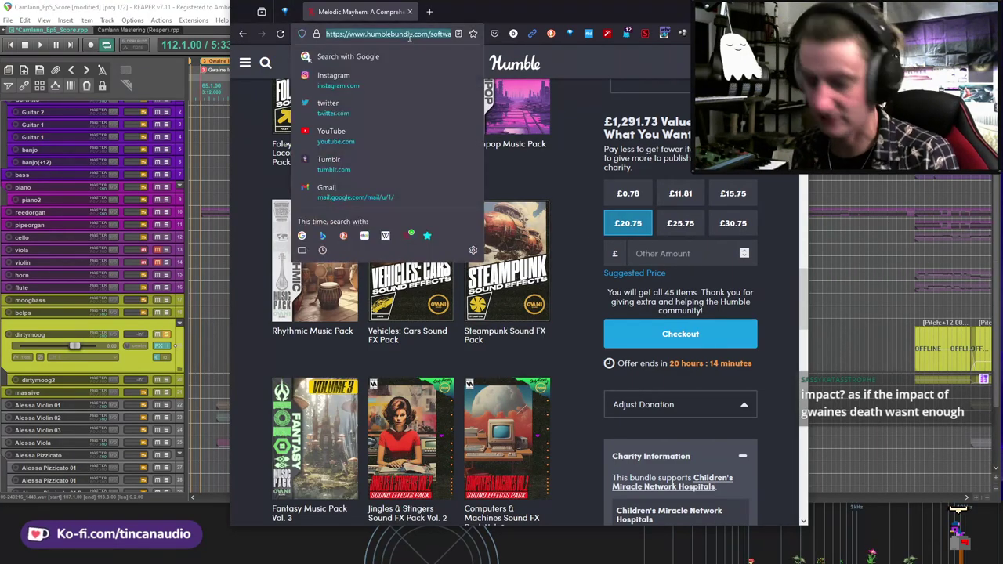
{"action": "key", "text": "Escape"}
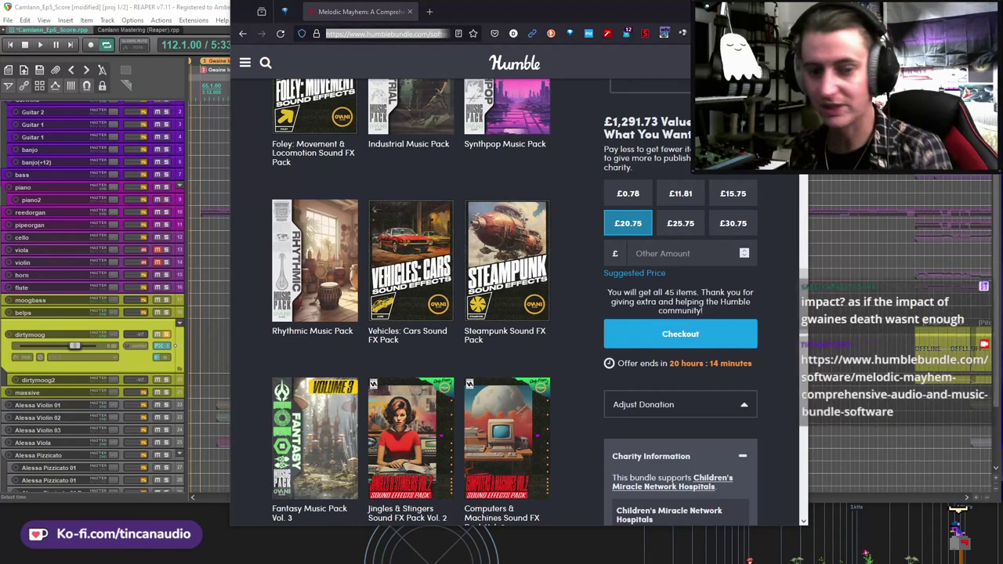
{"action": "key", "text": "alt+Tab"}
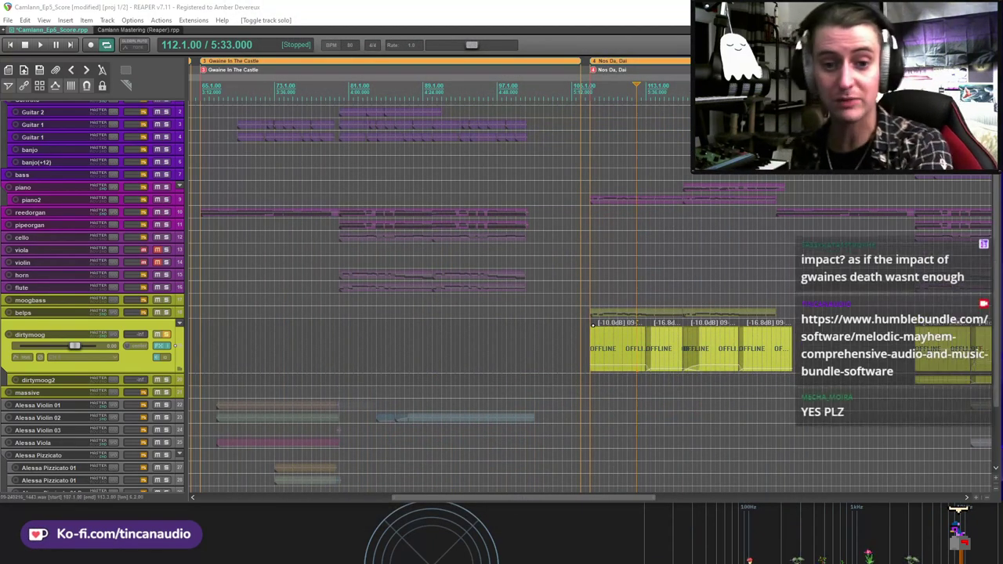
Step: Audition the soloed dirtymoog track from 107.1.00, and select its second item in Nos Da, Dai
{"action": "left_click", "coordinate": [625, 343]}
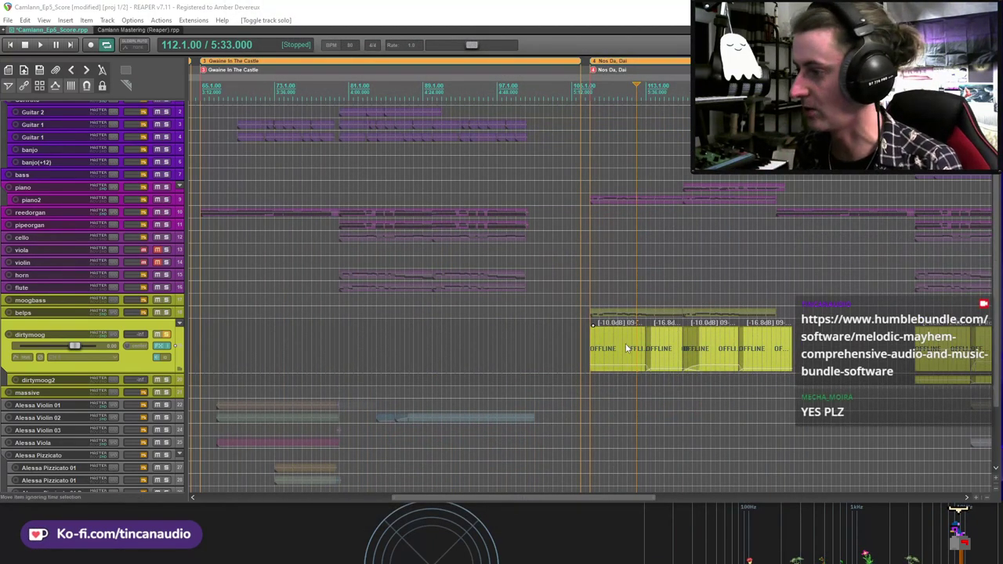
{"action": "left_click", "coordinate": [165, 335]}
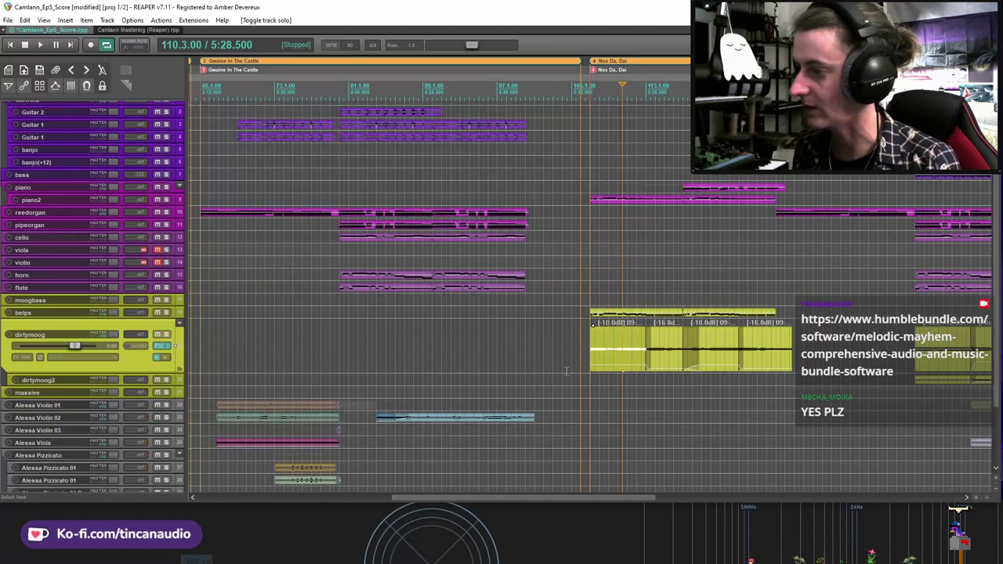
{"action": "left_click", "coordinate": [593, 348]}
{"action": "left_click", "coordinate": [594, 347]}
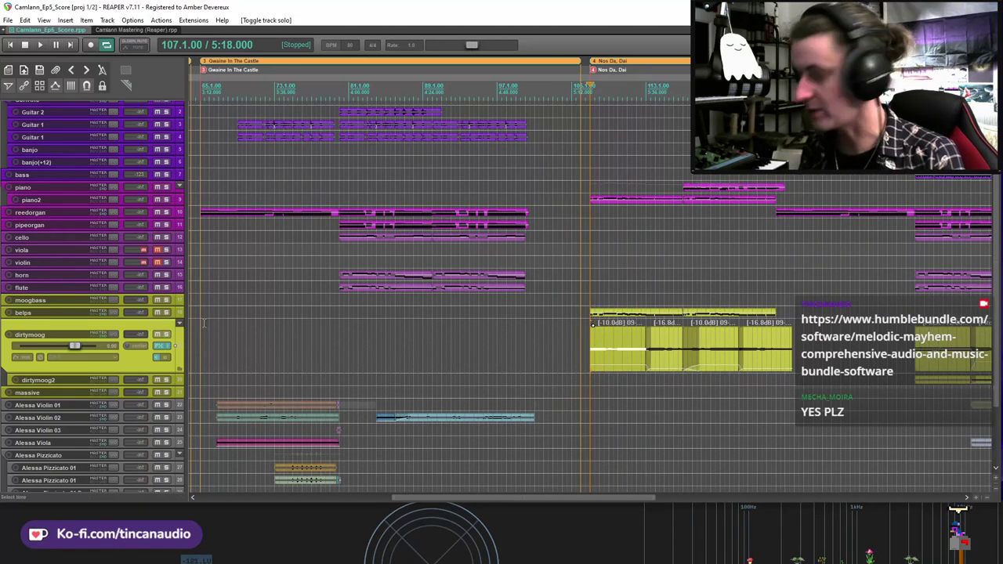
{"action": "left_click", "coordinate": [165, 334]}
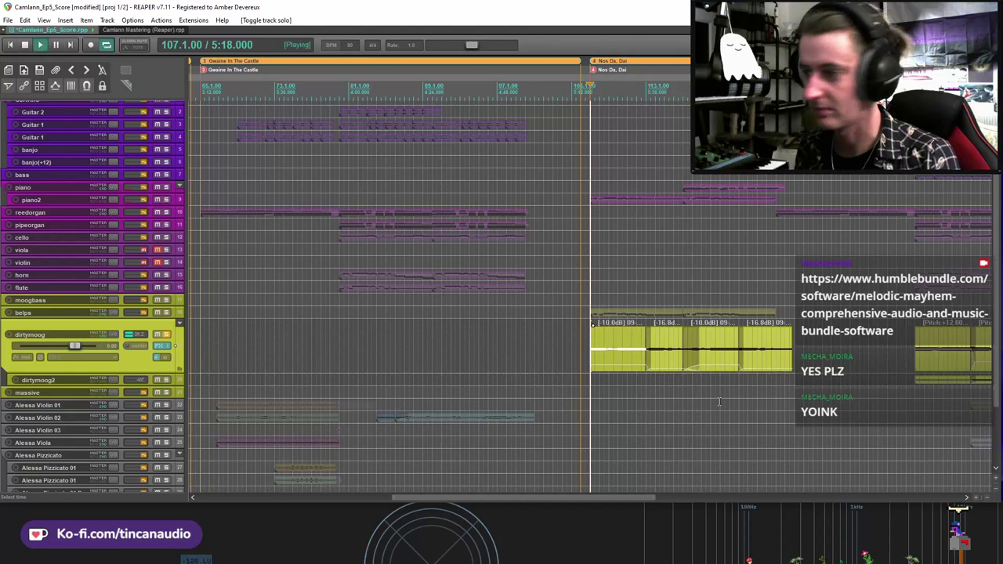
{"action": "key", "text": "space"}
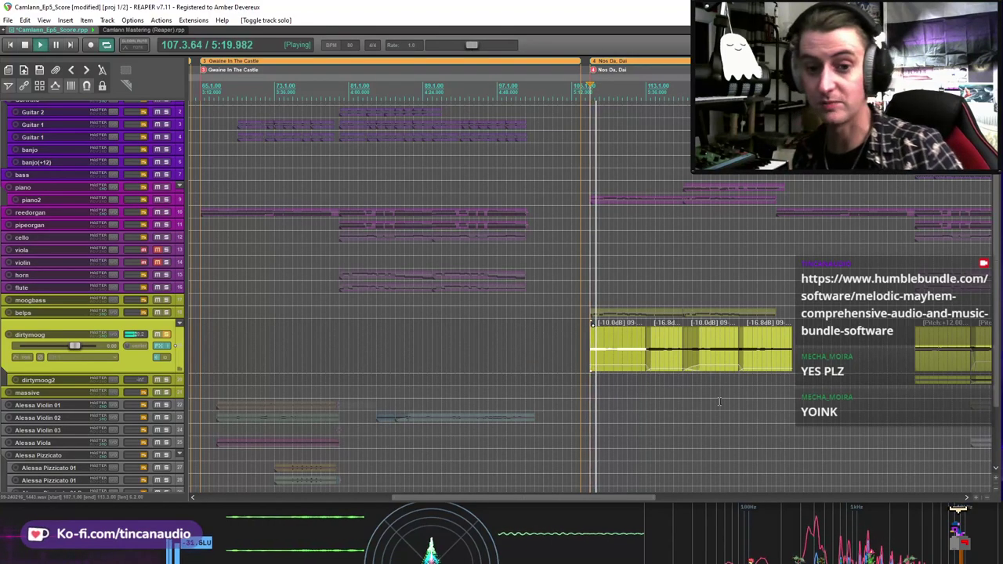
{"action": "left_click", "coordinate": [665, 349]}
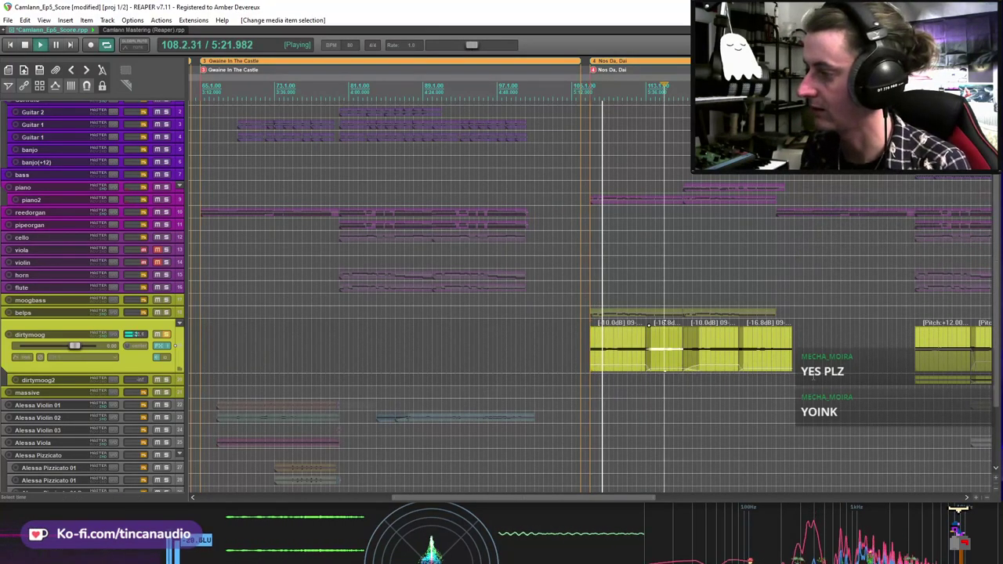
{"action": "key", "text": "space"}
Step: Enlarge the dirtymoog2 track and select its first item with the edit cursor at 142.1.00
{"action": "scroll", "coordinate": [718, 358], "scroll_direction": "down", "scroll_amount": 3}
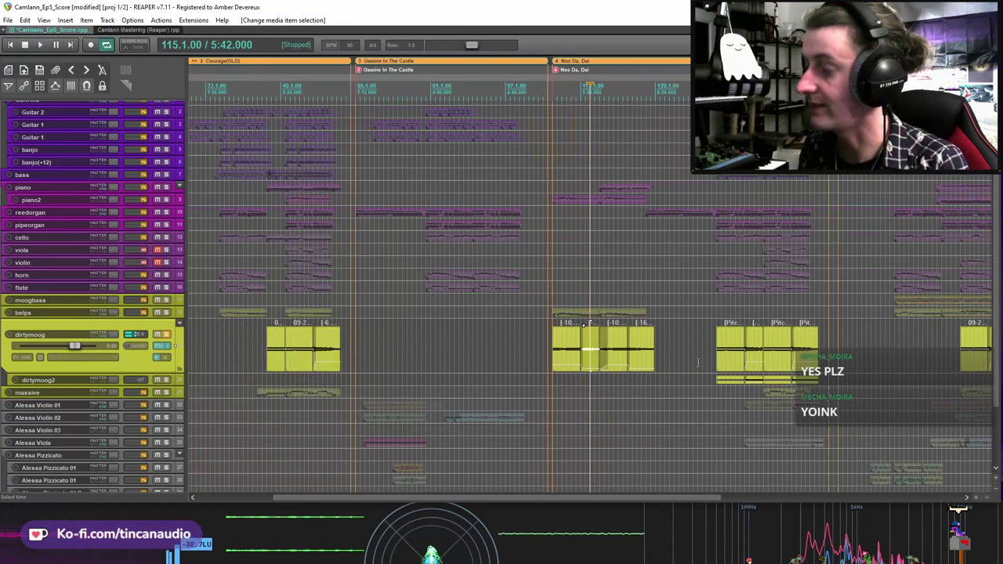
{"action": "left_click", "coordinate": [718, 357]}
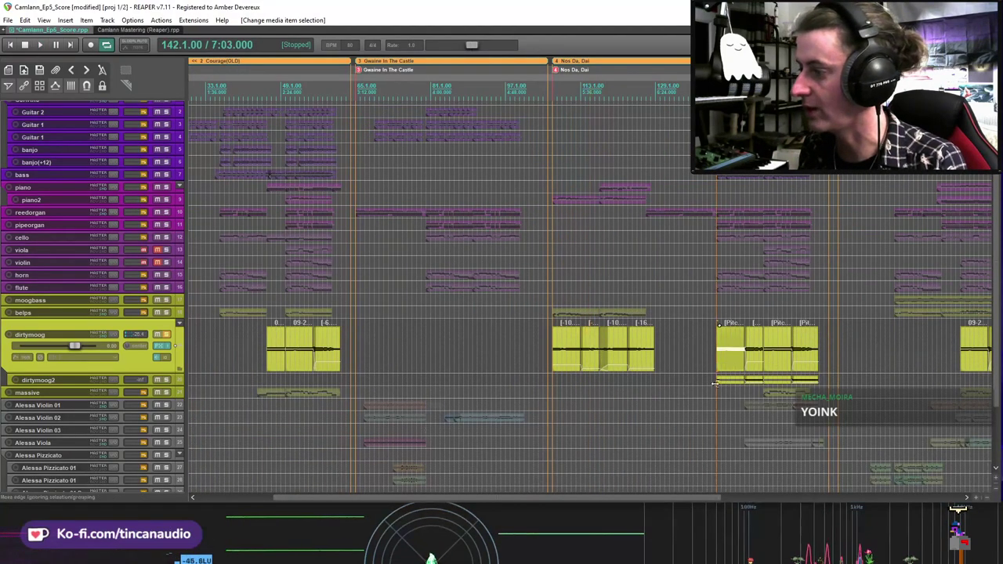
{"action": "left_click", "coordinate": [157, 381]}
{"action": "scroll", "coordinate": [747, 413], "scroll_direction": "up", "scroll_amount": 4}
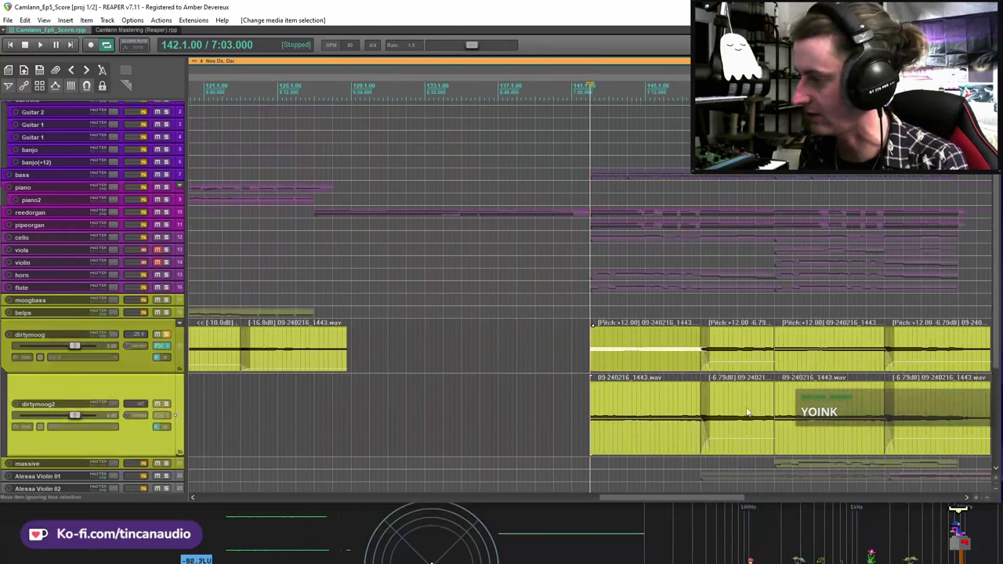
{"action": "scroll", "coordinate": [747, 413], "scroll_direction": "up", "scroll_amount": 3}
{"action": "left_click", "coordinate": [601, 413]}
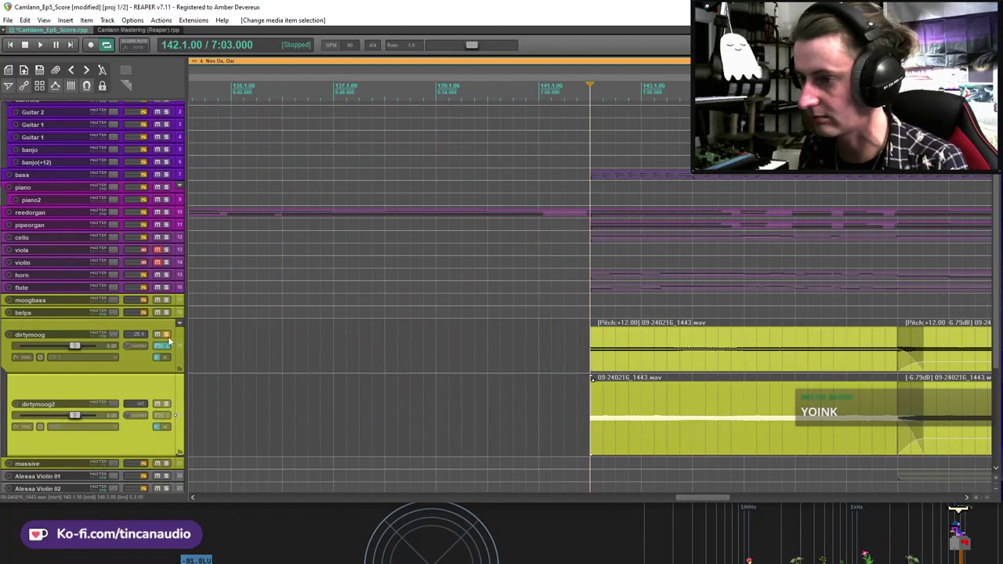
Step: Solo dirtymoog2 on its own, without dirtymoog, and audition it from 142.1.00
{"action": "left_click", "coordinate": [167, 405]}
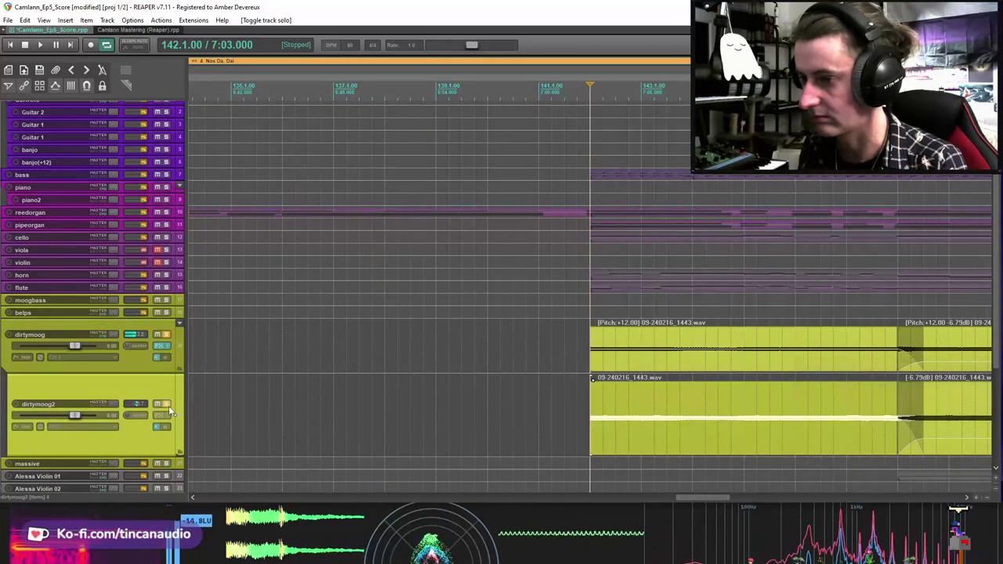
{"action": "left_click", "coordinate": [166, 335]}
{"action": "key", "text": "space"}
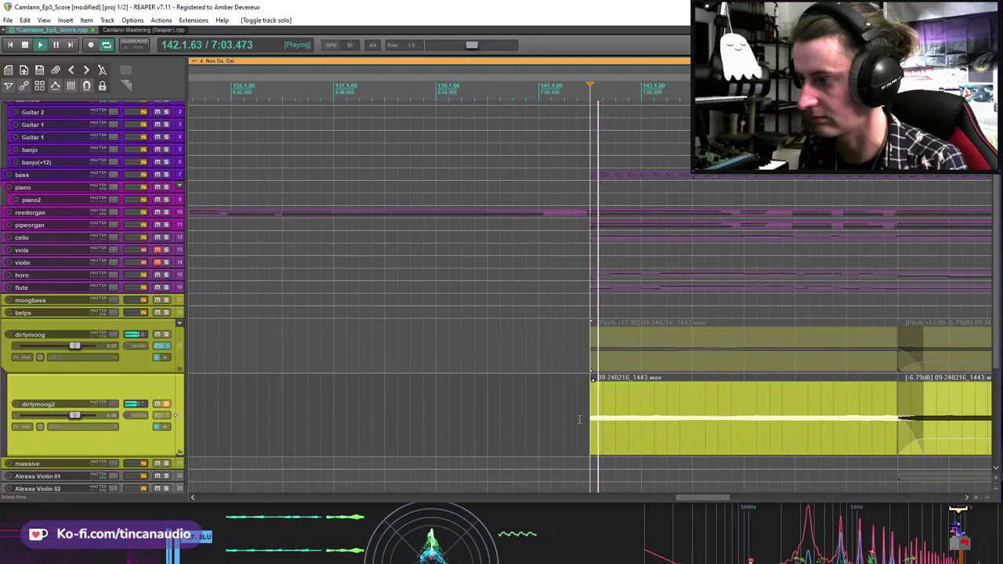
{"action": "scroll", "coordinate": [629, 427], "scroll_direction": "down", "scroll_amount": 4}
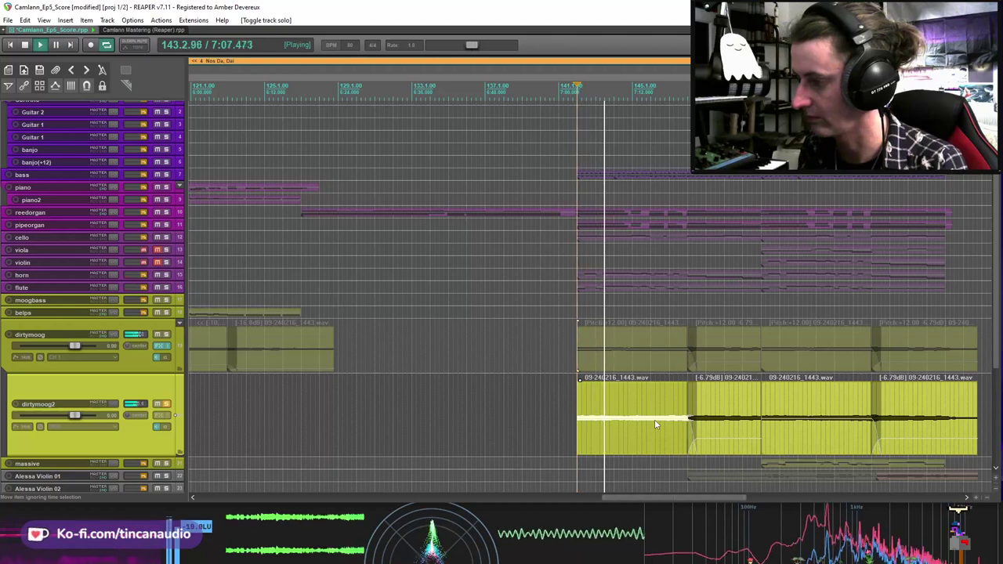
Step: Mute dirtymoog2, solo dirtymoog and audition it from 142.1.00
{"action": "left_click", "coordinate": [166, 335]}
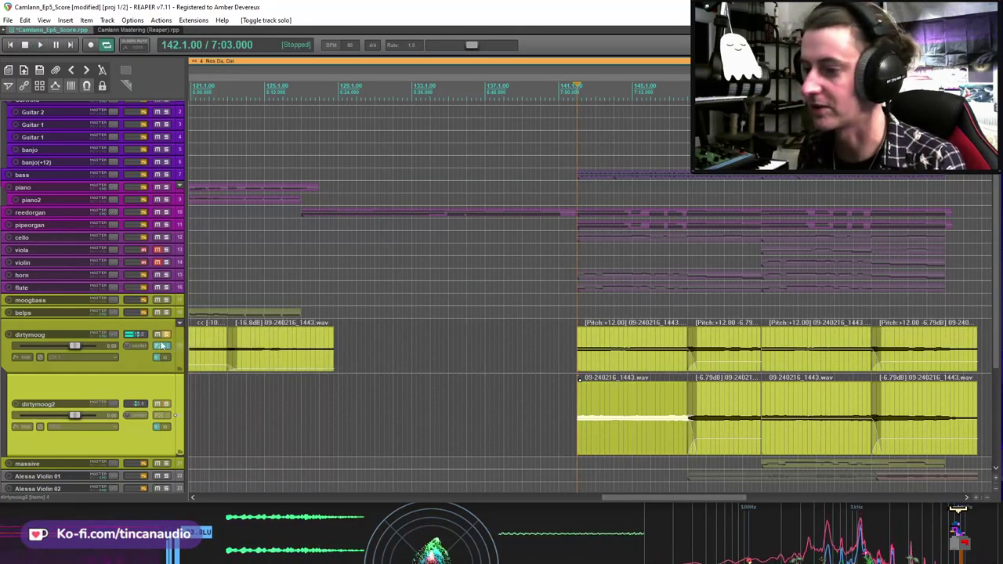
{"action": "left_click", "coordinate": [166, 335]}
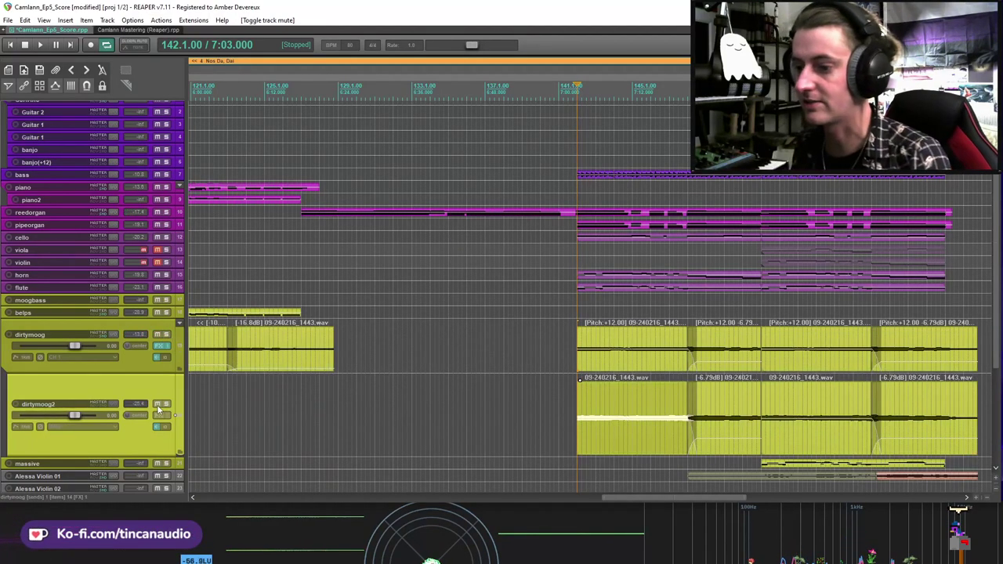
{"action": "left_click", "coordinate": [157, 405]}
{"action": "left_click", "coordinate": [165, 335]}
{"action": "key", "text": "space"}
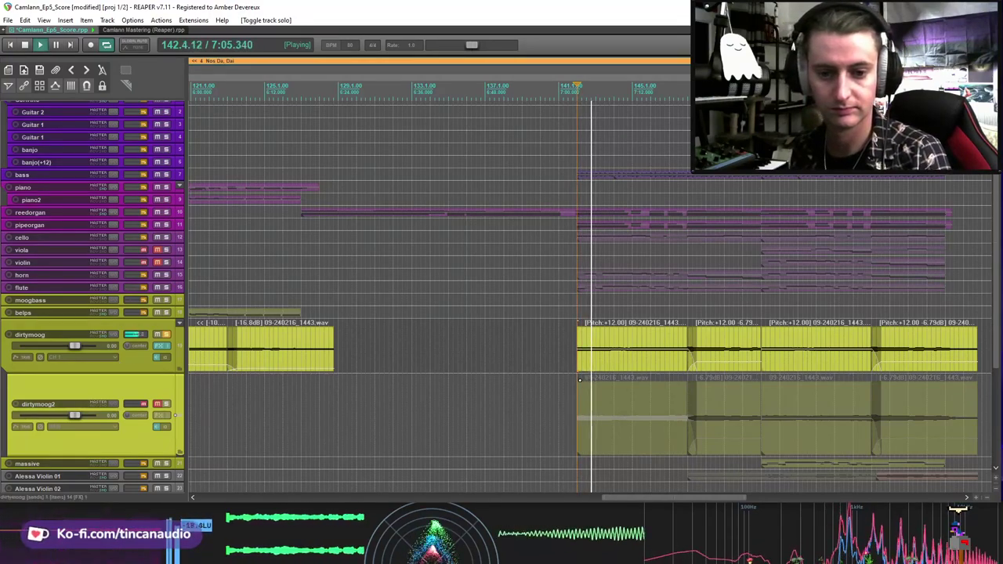
Step: Inspect the Glow reverb on the dirtymoog track during playback, and unmute dirtymoog2
{"action": "left_click", "coordinate": [158, 346]}
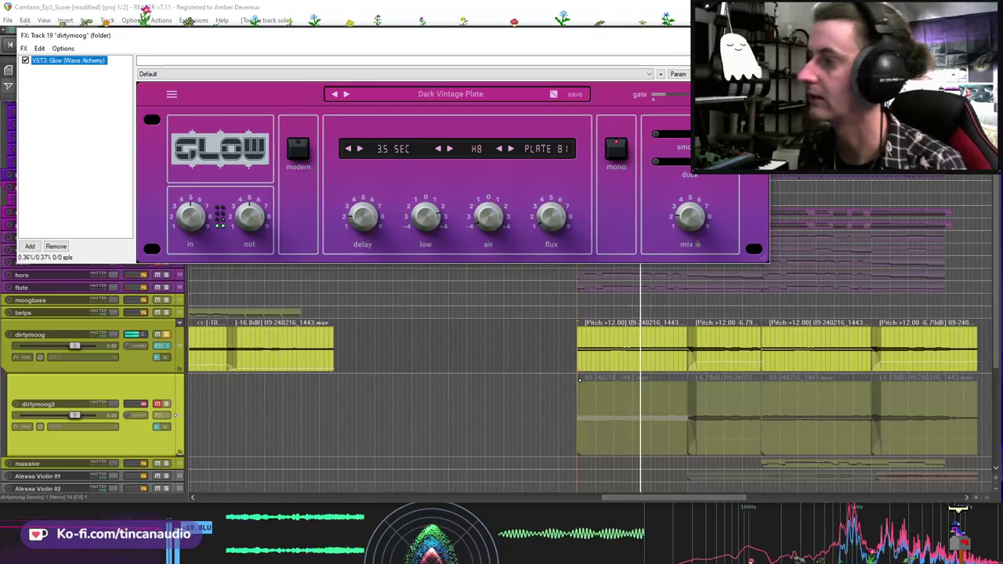
{"action": "key", "text": "Escape"}
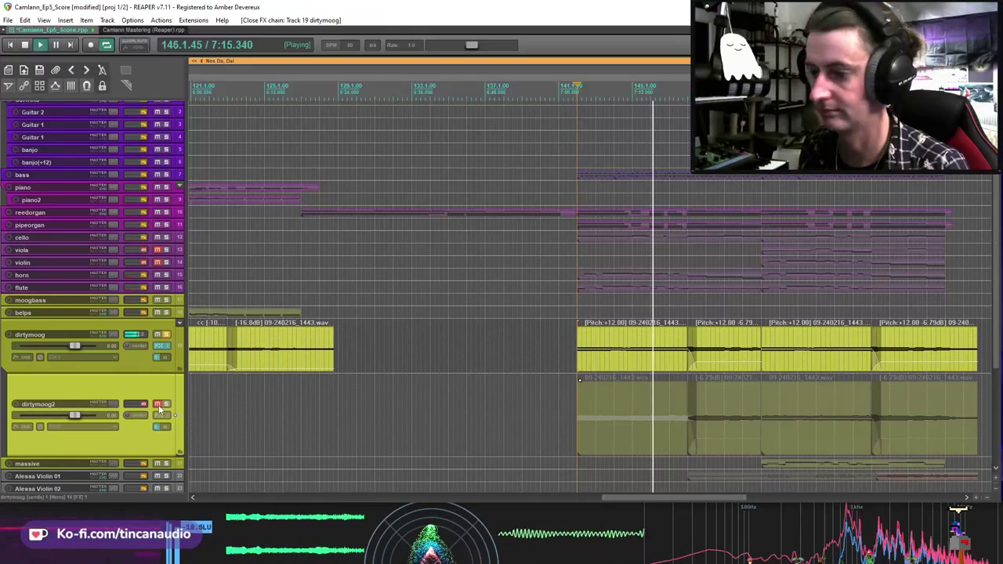
{"action": "key", "text": "space"}
{"action": "key", "text": "F5"}
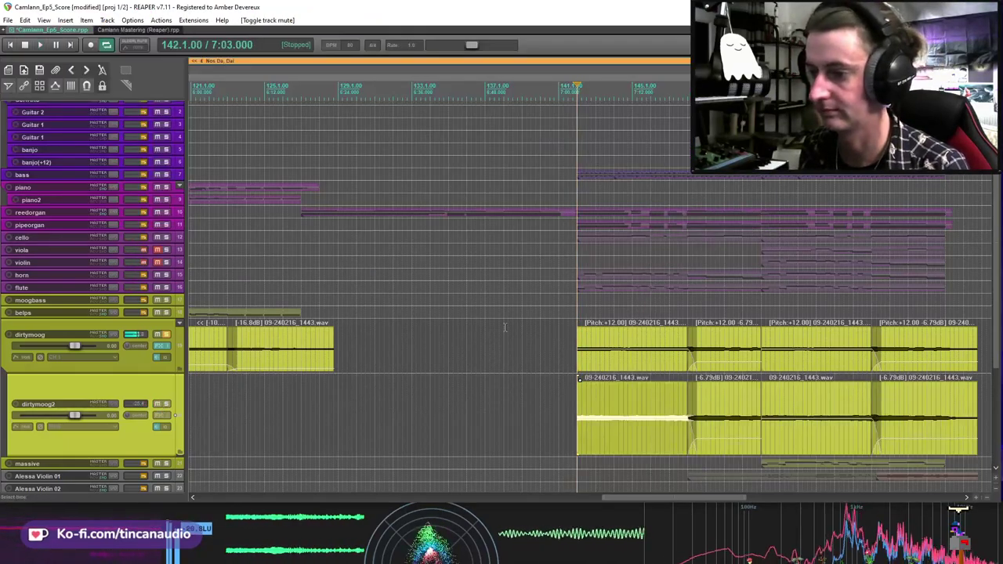
Step: Audition dirtymoog together with dirtymoog2 from 142.1.00, and inspect the Glow reverb on dirtymoog
{"action": "left_click", "coordinate": [592, 356]}
{"action": "key", "text": "space"}
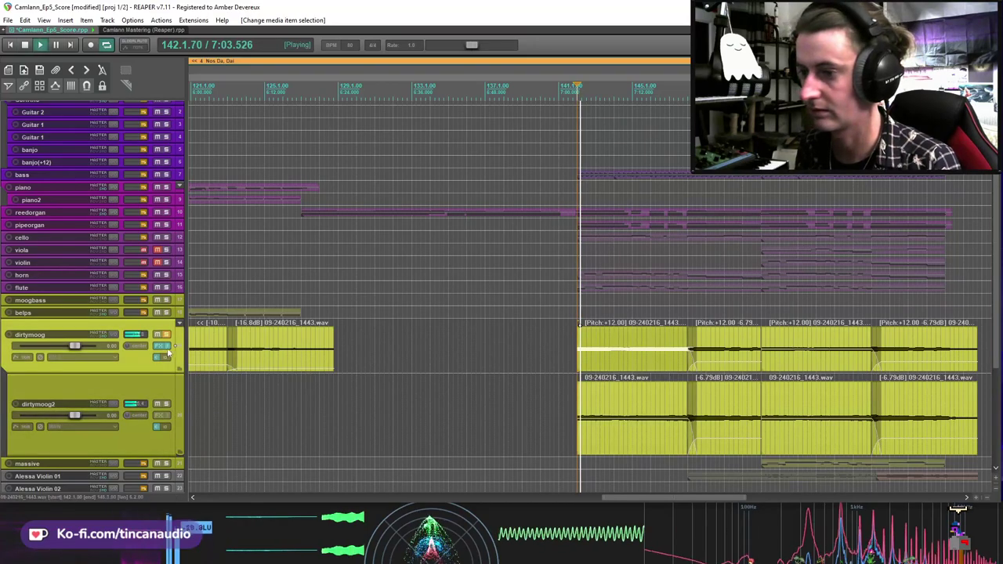
{"action": "left_click", "coordinate": [163, 347]}
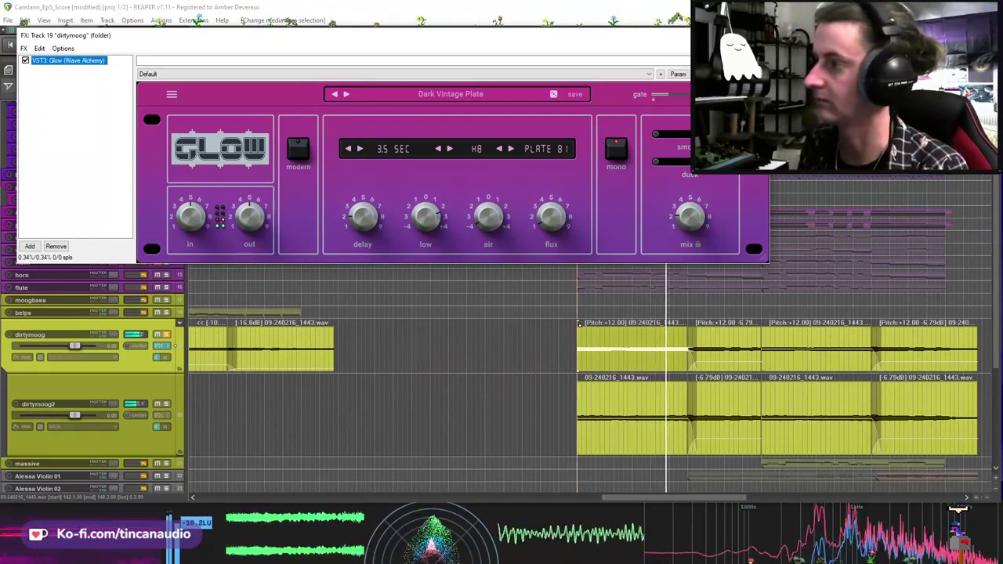
{"action": "key", "text": "Escape"}
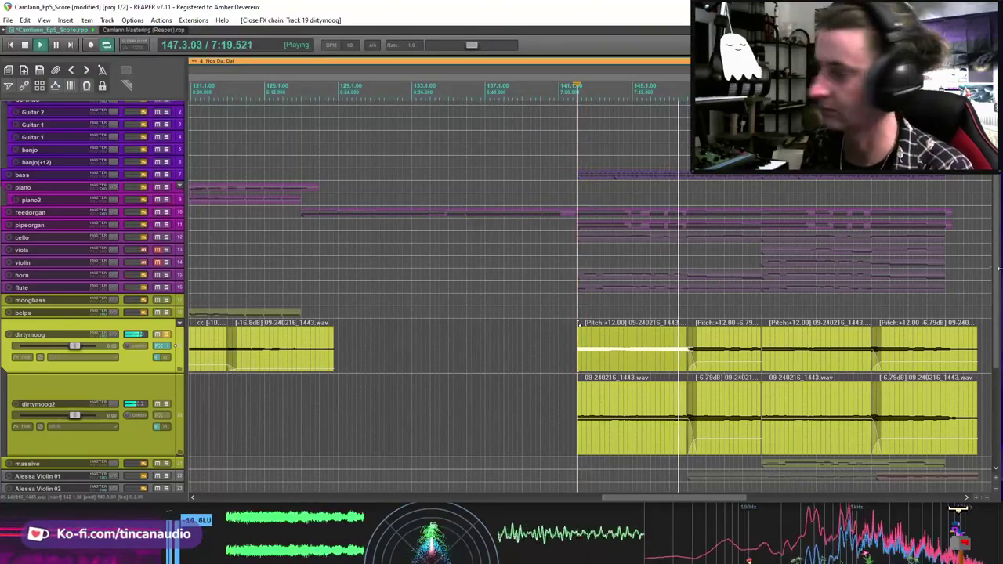
Step: Add the bass and massive tracks to the soloed dirtymoog parts while they play
{"action": "left_click", "coordinate": [167, 176]}
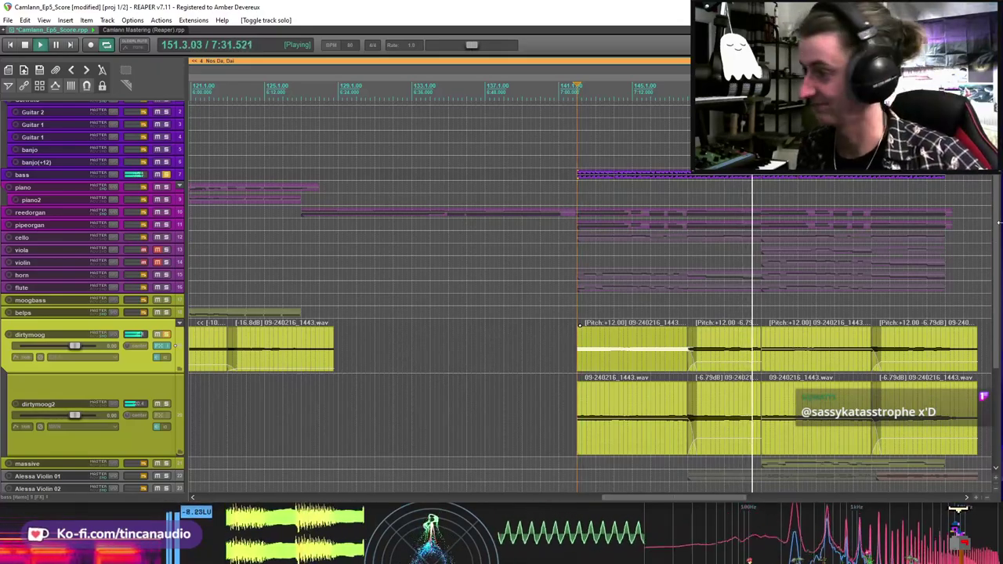
{"action": "scroll", "coordinate": [998, 267], "scroll_direction": "down", "scroll_amount": 1}
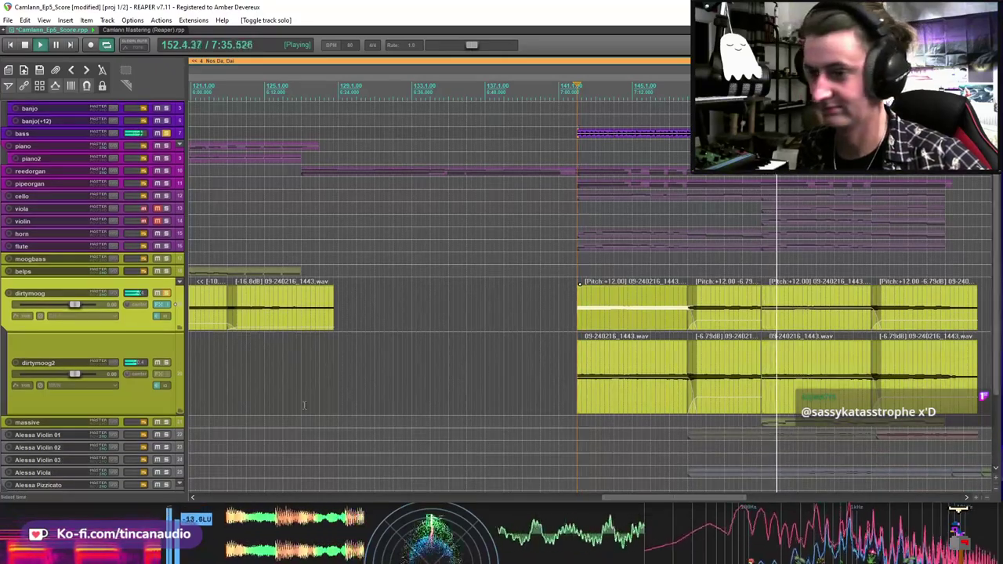
{"action": "left_click", "coordinate": [165, 423]}
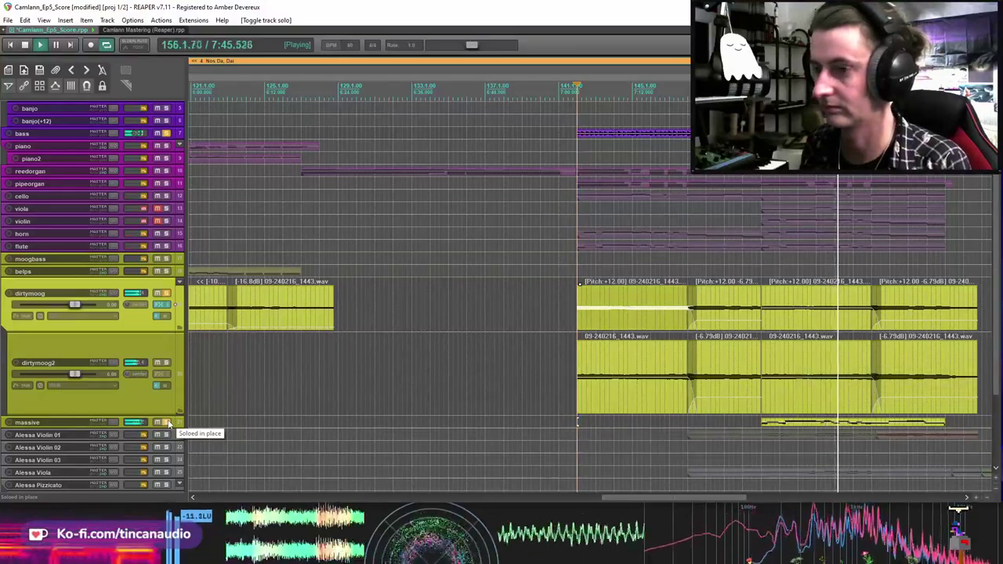
Step: Solo the bass track exclusively for a moment, and clear all solos for the full mix
{"action": "left_click", "coordinate": [165, 350]}
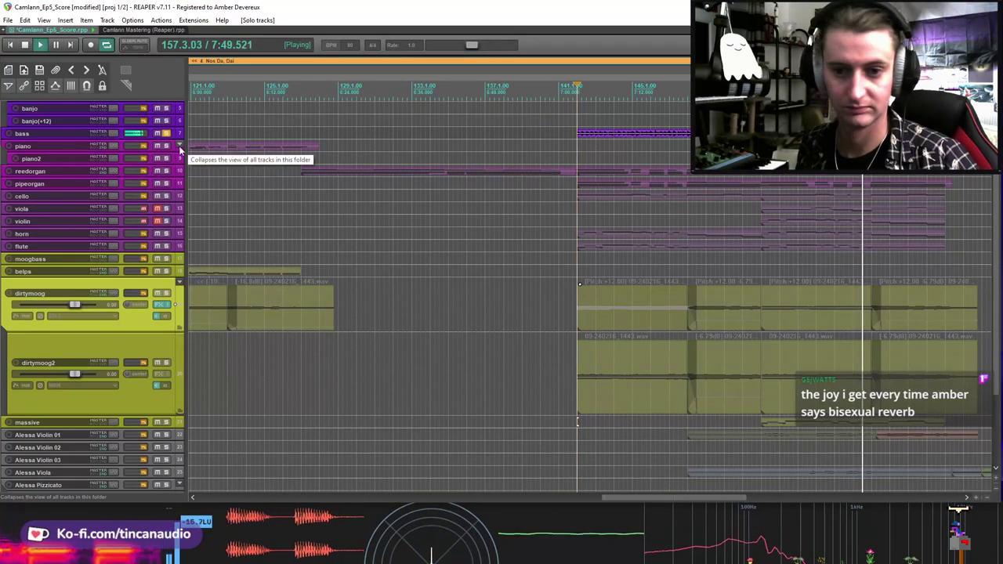
{"action": "left_click", "coordinate": [166, 293]}
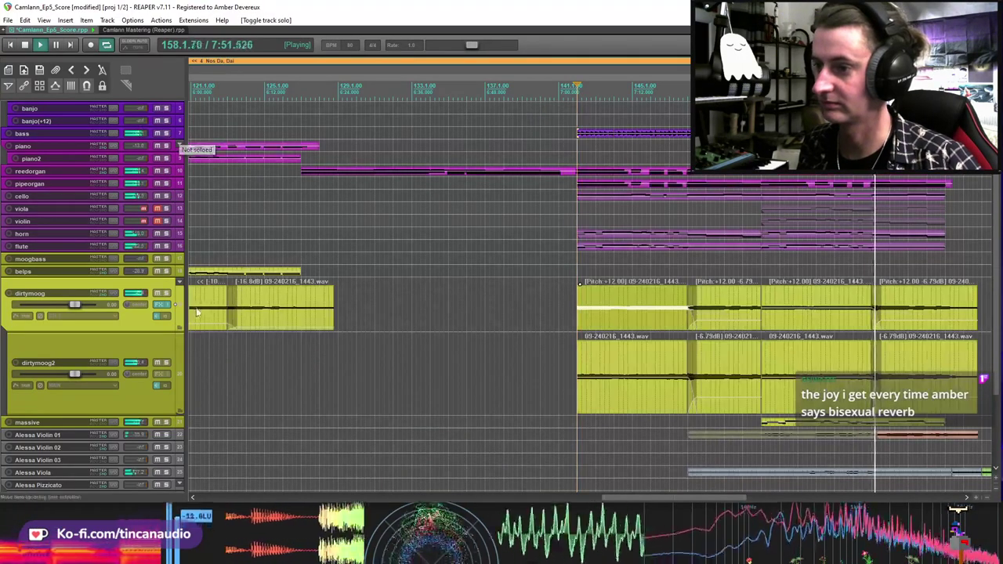
Step: Select the third dirtymoog2 item in Nos Da, Dai, stop playback and inspect the Glow reverb on dirtymoog
{"action": "left_click", "coordinate": [812, 376]}
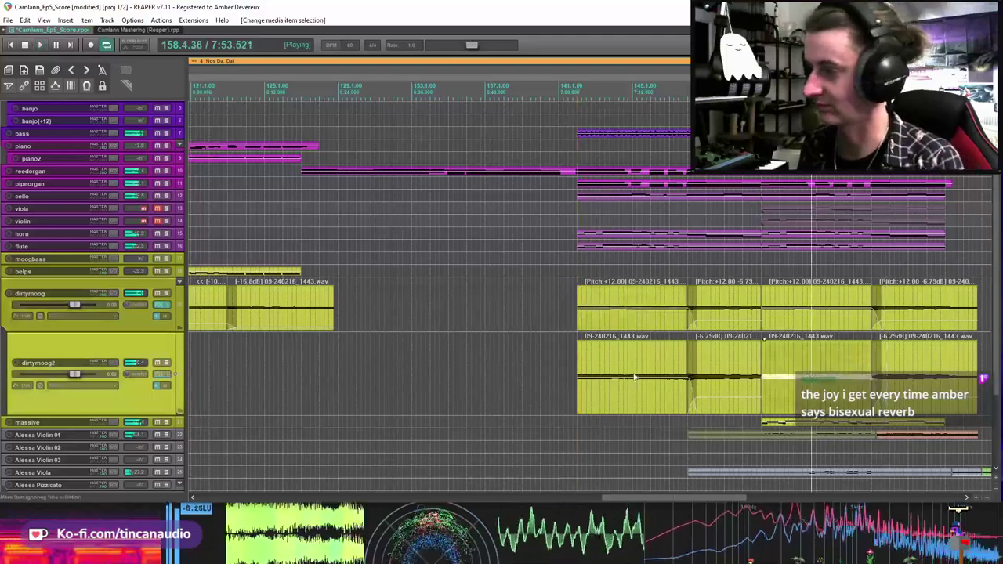
{"action": "key", "text": "space"}
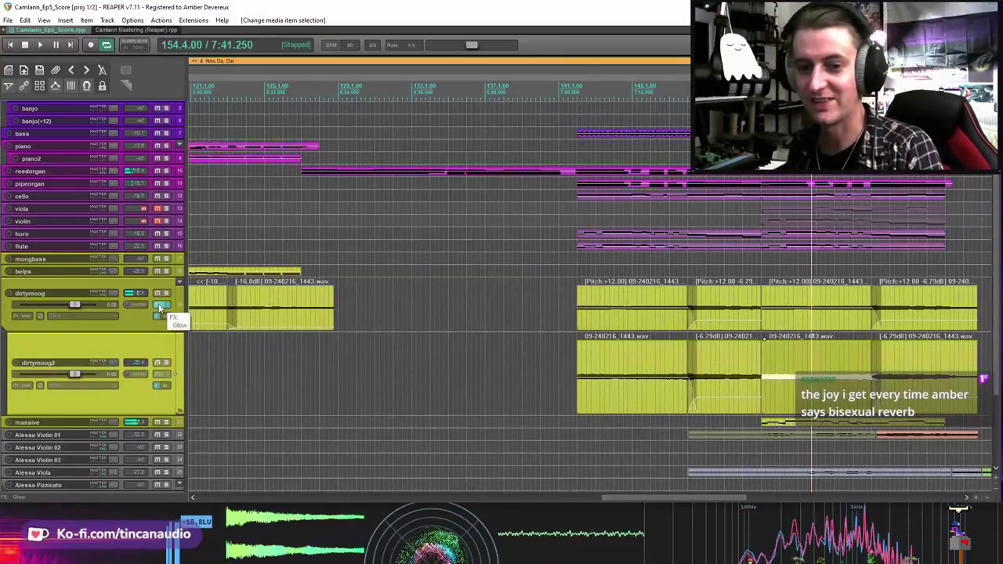
{"action": "left_click", "coordinate": [160, 305]}
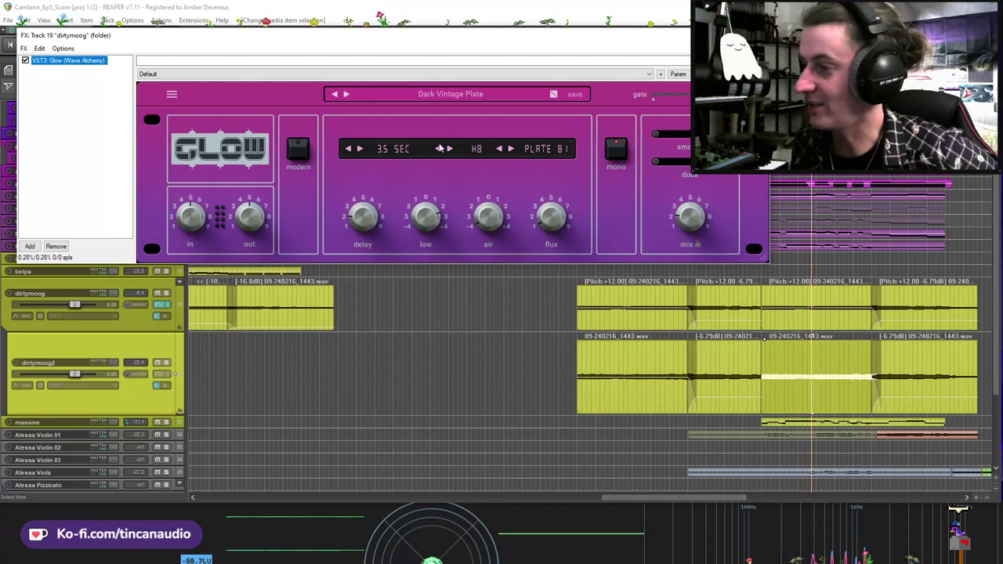
{"action": "key", "text": "Escape"}
Step: Audition the full mix of Nos Da, Dai from 144.4.00 and again from 141.1.00
{"action": "left_click", "coordinate": [631, 323]}
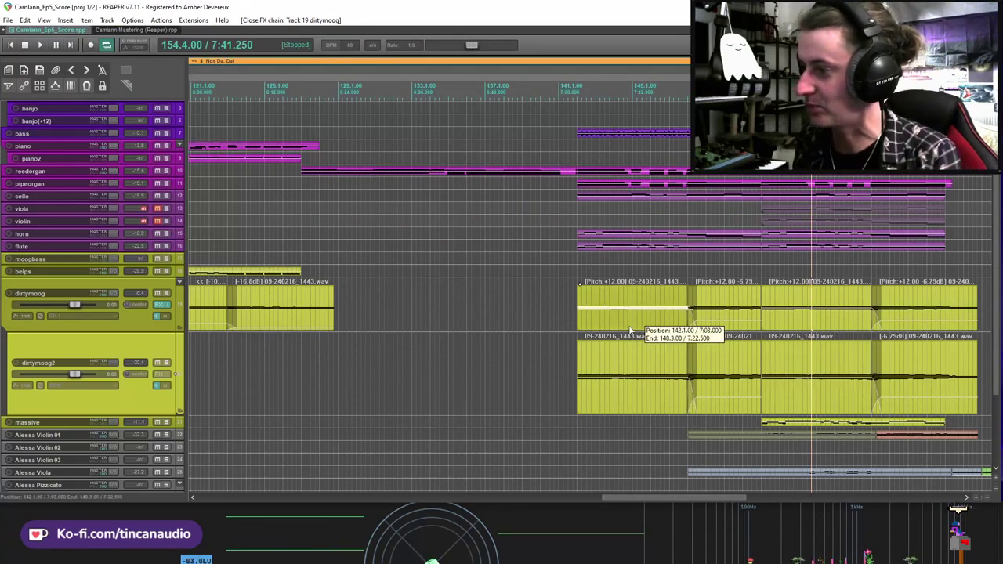
{"action": "key", "text": "space"}
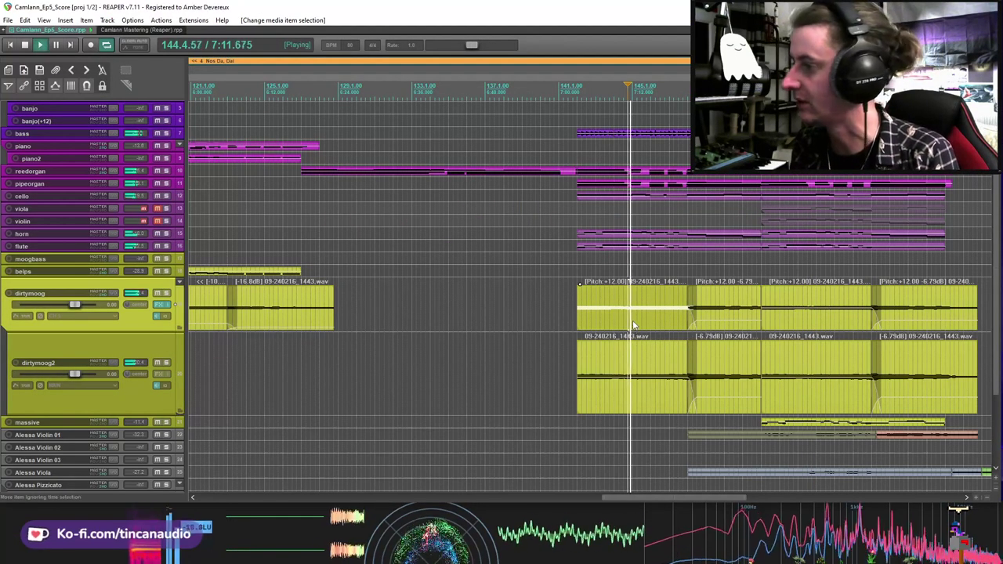
{"action": "key", "text": "space"}
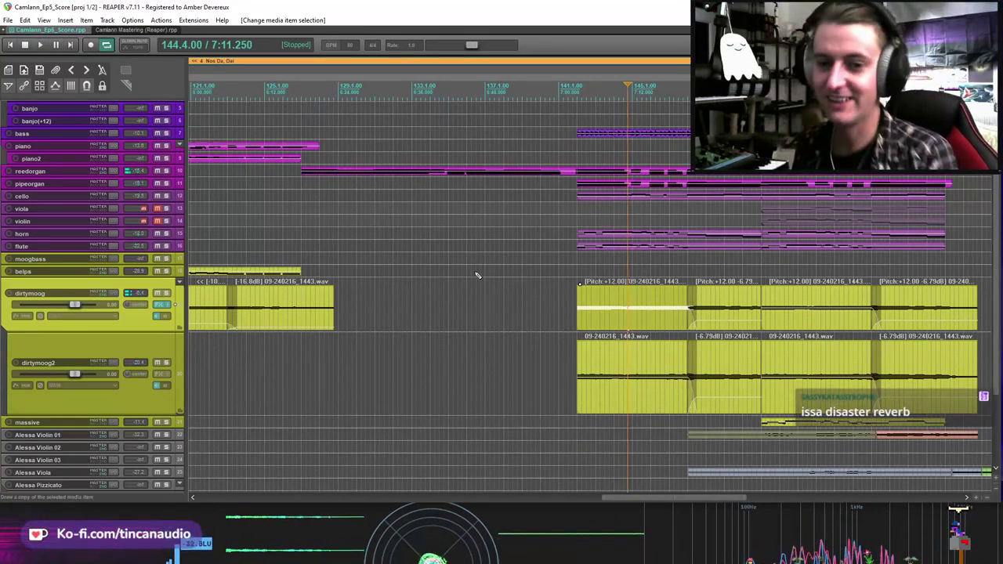
{"action": "left_click", "coordinate": [559, 235]}
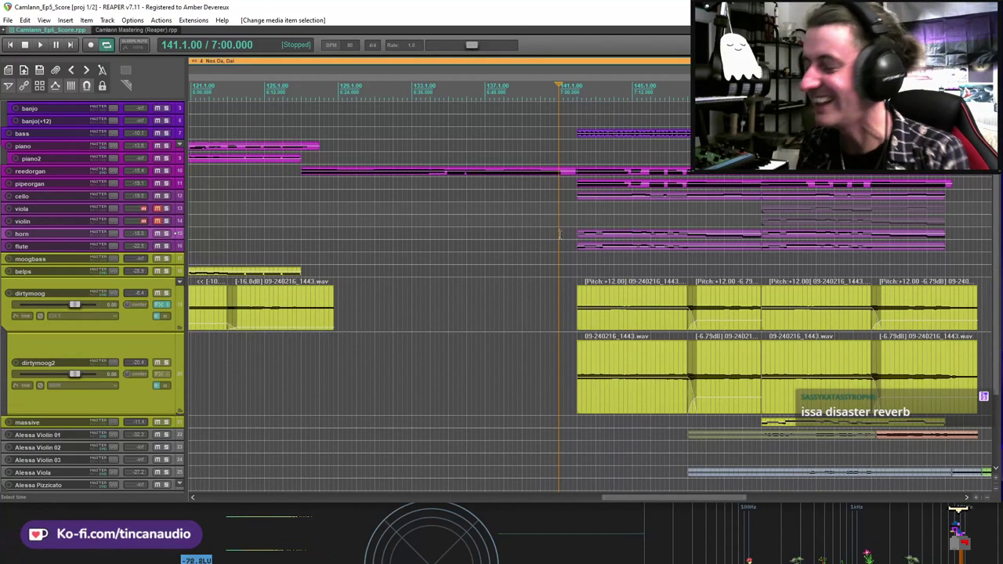
{"action": "key", "text": "space"}
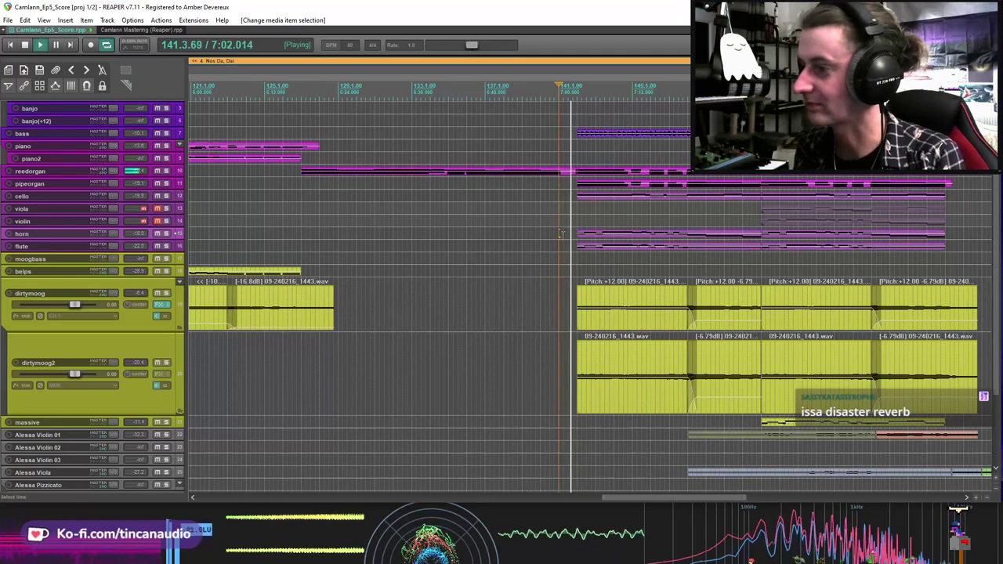
{"action": "key", "text": "space"}
Step: Audition Nos Da, Dai briefly from 117.1.00, where the upper piano part enters
{"action": "left_click", "coordinate": [303, 197]}
{"action": "left_click", "coordinate": [232, 236]}
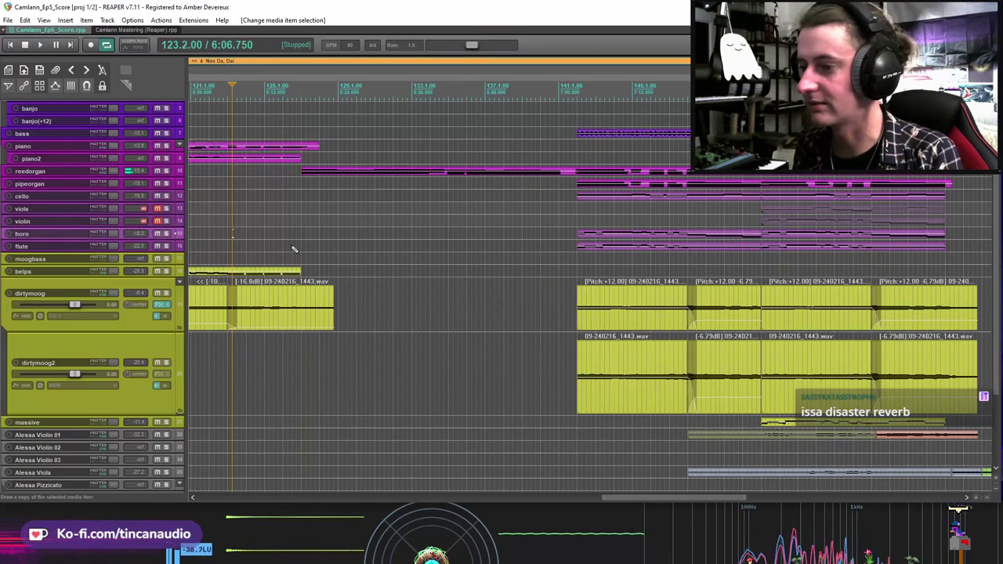
{"action": "scroll", "coordinate": [305, 251], "scroll_direction": "down", "scroll_amount": 2}
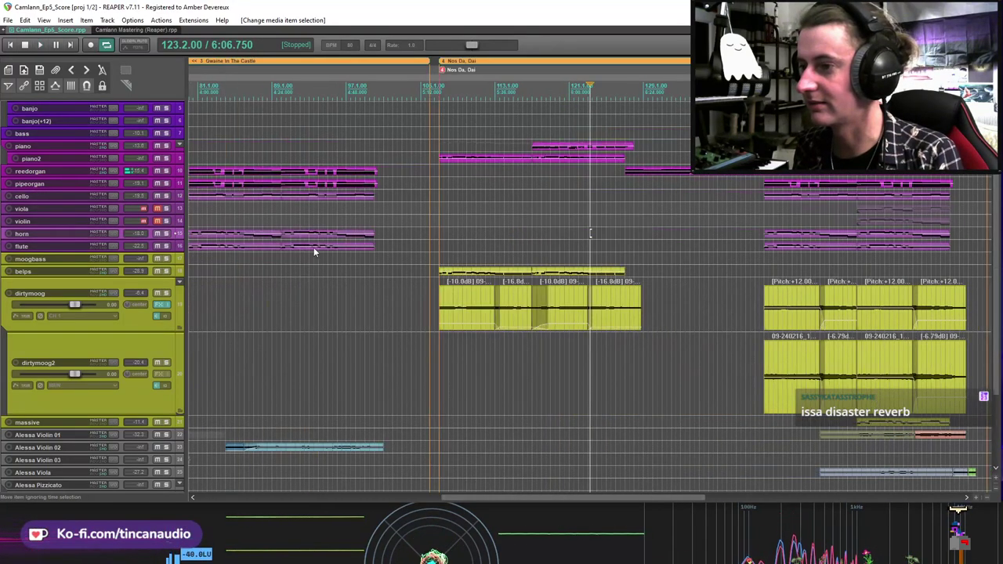
{"action": "left_click", "coordinate": [551, 233]}
{"action": "left_click", "coordinate": [533, 233]}
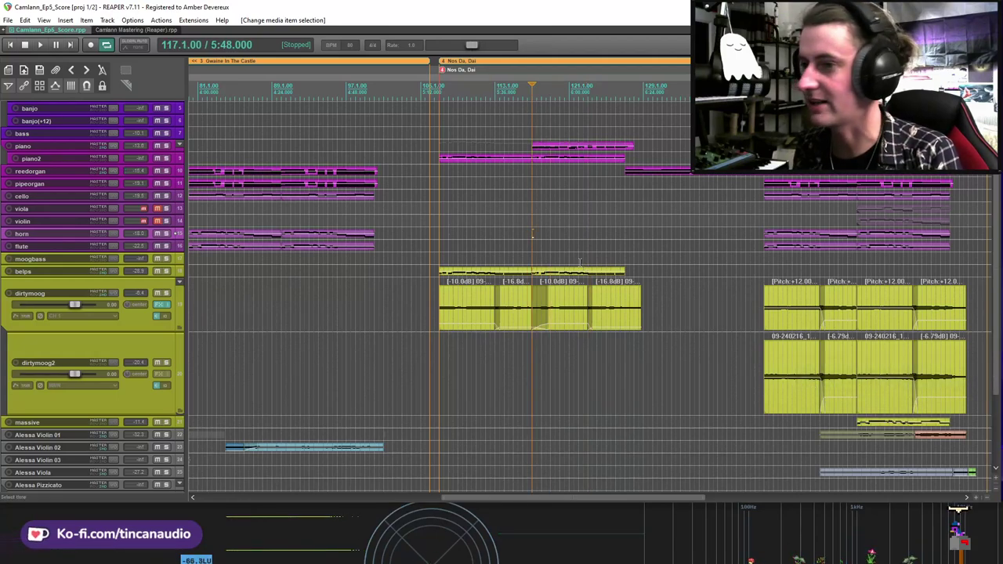
{"action": "key", "text": "space"}
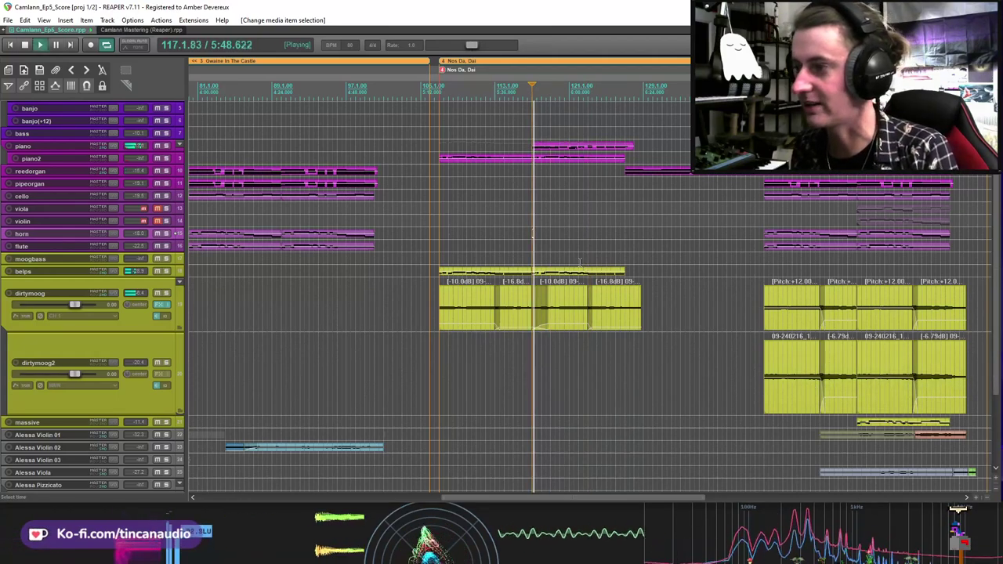
{"action": "scroll", "coordinate": [614, 201], "scroll_direction": "down", "scroll_amount": 2}
{"action": "scroll", "coordinate": [614, 200], "scroll_direction": "down", "scroll_amount": 2}
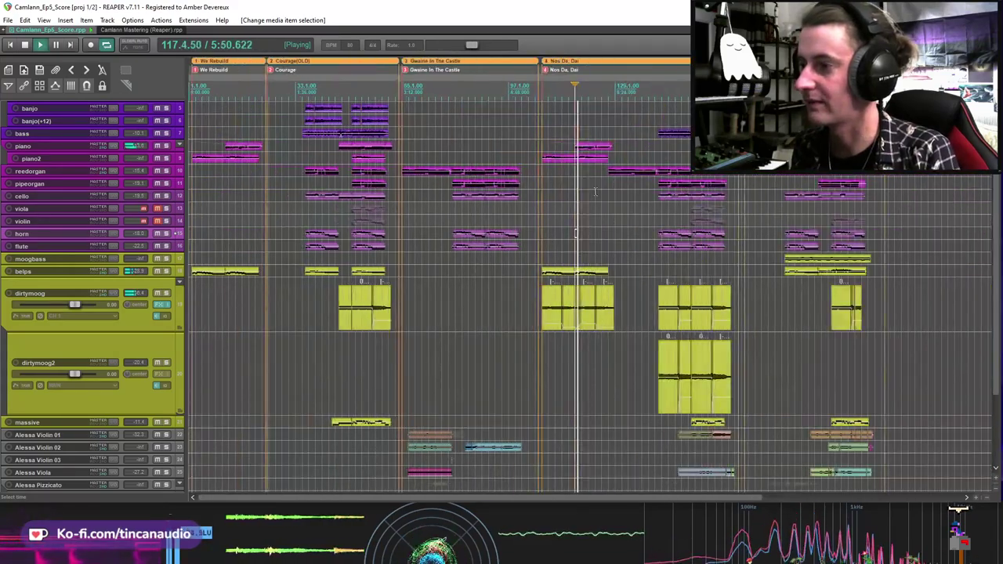
{"action": "key", "text": "space"}
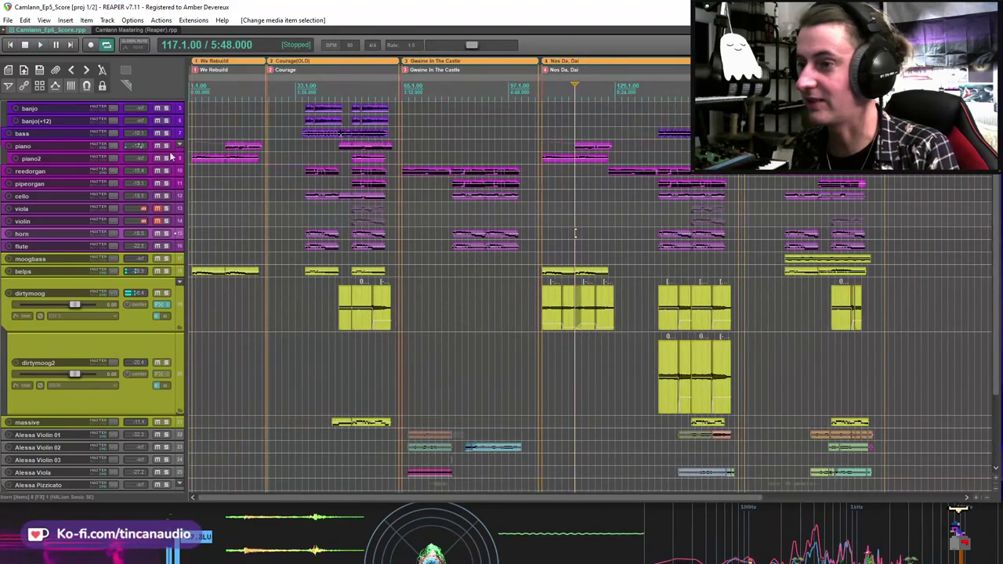
Step: Select the piano, piano2 and belps items in Nos Da, Dai, and the matching items in We Rebuild for comparison
{"action": "left_click", "coordinate": [596, 147]}
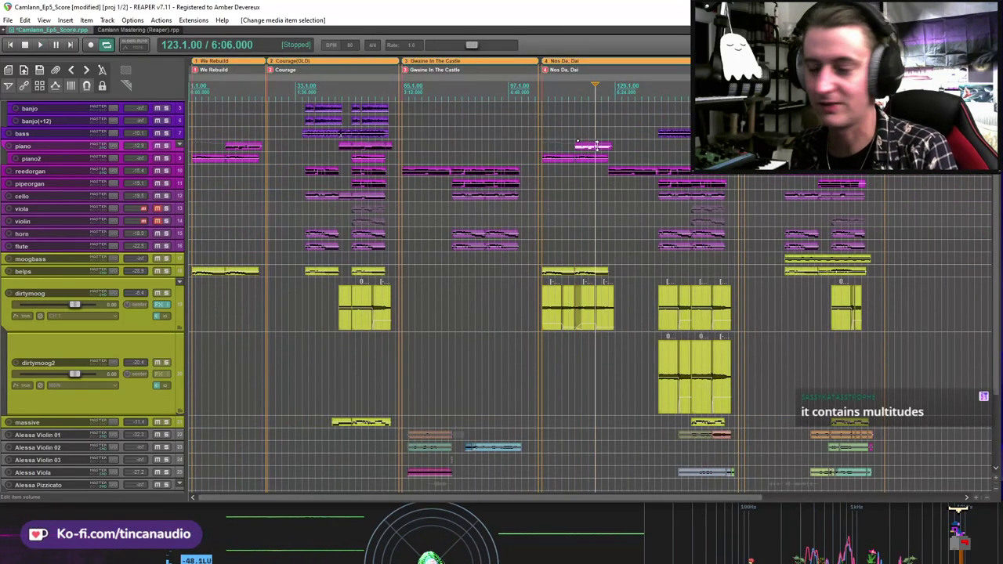
{"action": "left_click", "coordinate": [599, 271], "text": "shift"}
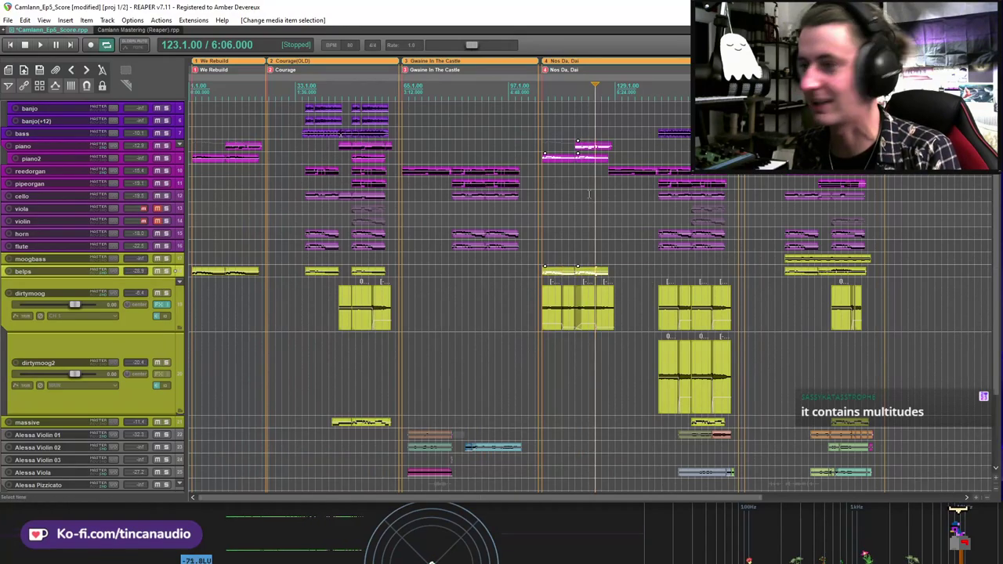
{"action": "left_click", "coordinate": [235, 145]}
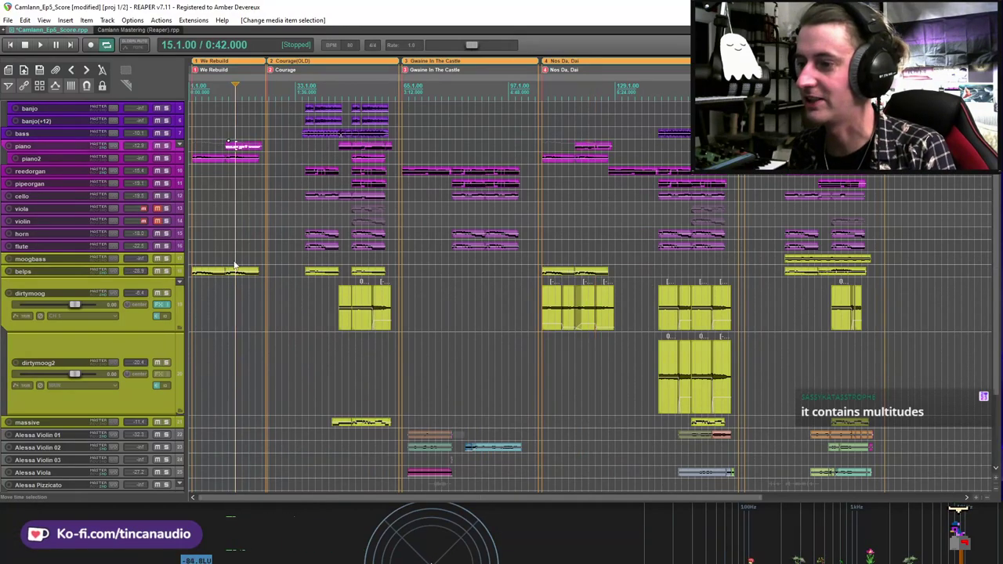
{"action": "left_click", "coordinate": [237, 271], "text": "shift"}
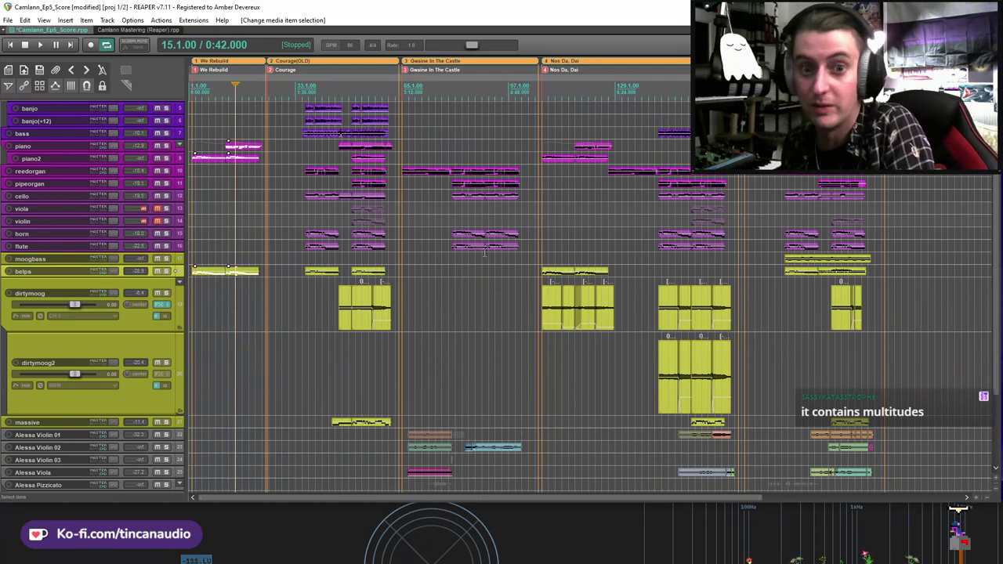
Step: Audition Nos Da, Dai from 107.1.00, selecting its first dirtymoog item and its reedorgan bridge item during playback
{"action": "left_click", "coordinate": [540, 181]}
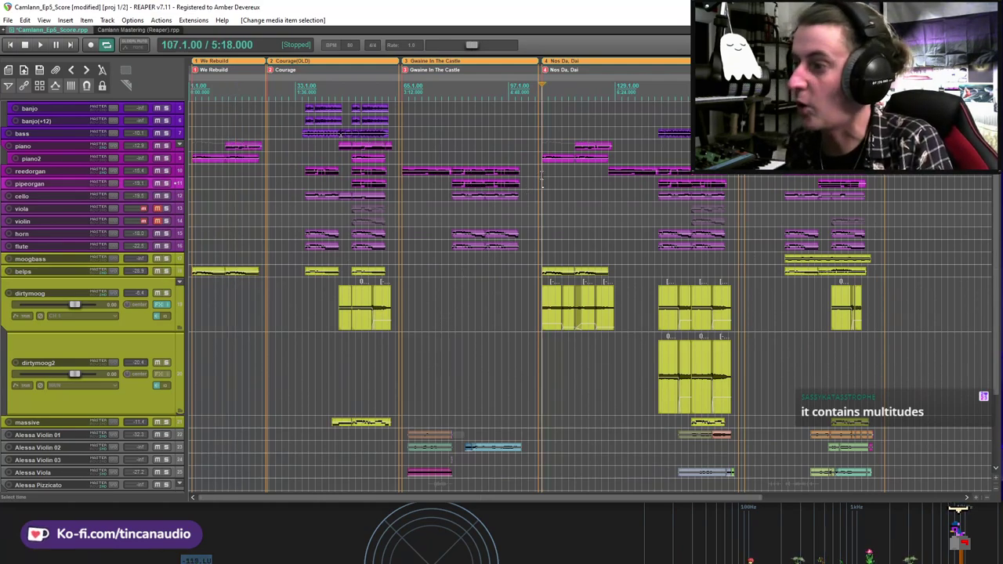
{"action": "key", "text": "space"}
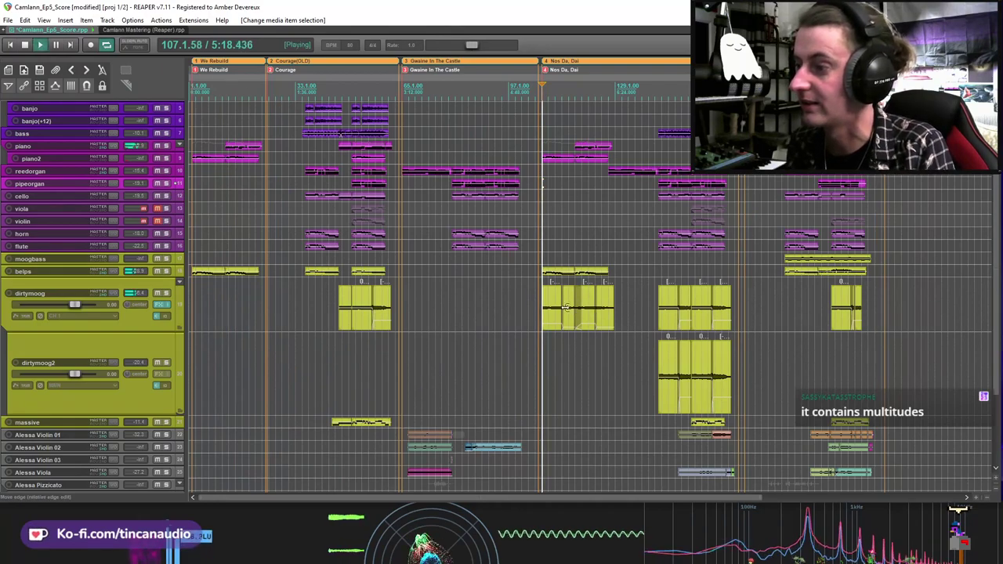
{"action": "left_click", "coordinate": [553, 304]}
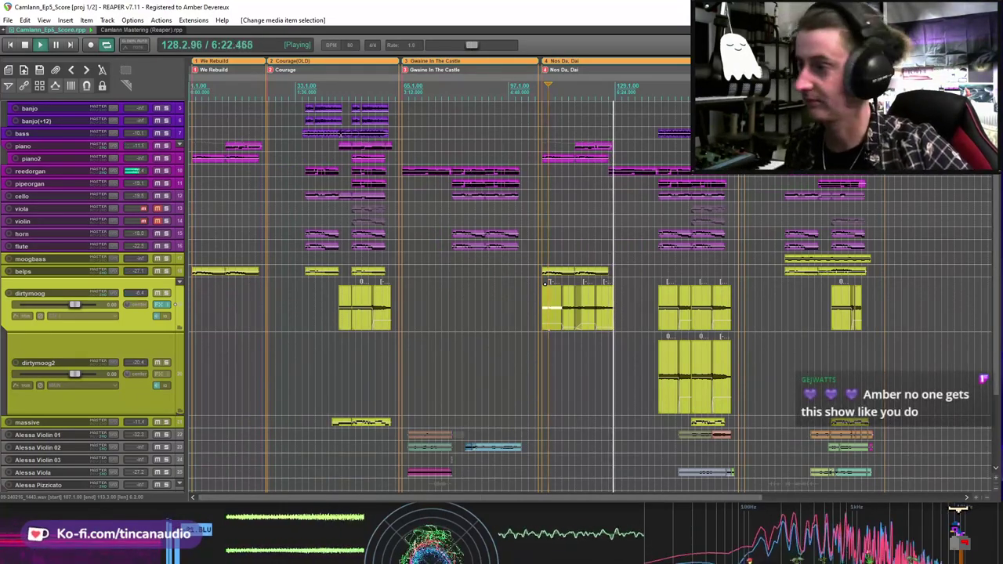
{"action": "left_click", "coordinate": [627, 177]}
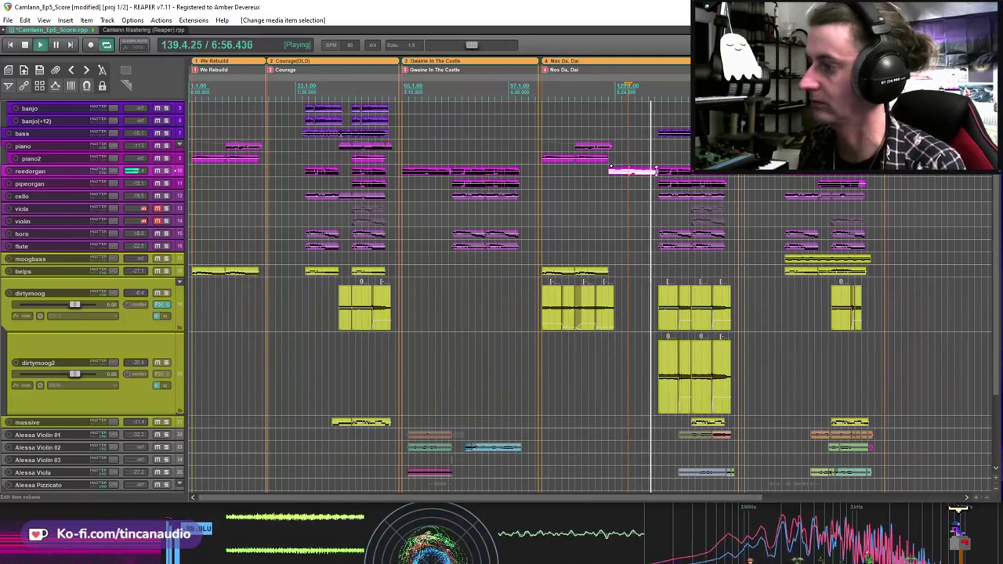
Step: Stop playback and save the project, and place the edit cursor on the reedorgan track at 141.1.00
{"action": "key", "text": "space"}
{"action": "key", "text": "ctrl+s"}
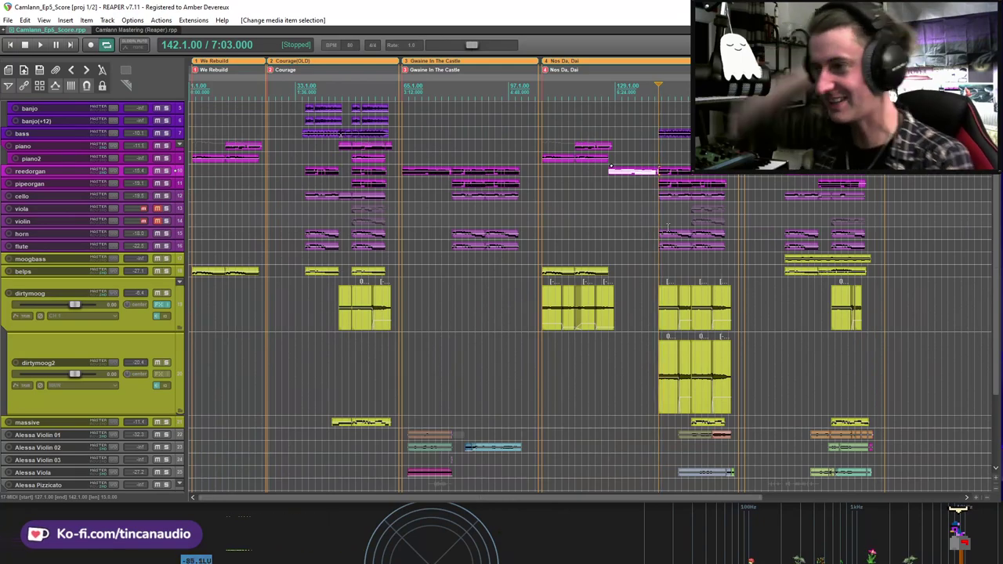
{"action": "left_click_drag", "start_coordinate": [657, 171], "coordinate": [660, 180]}
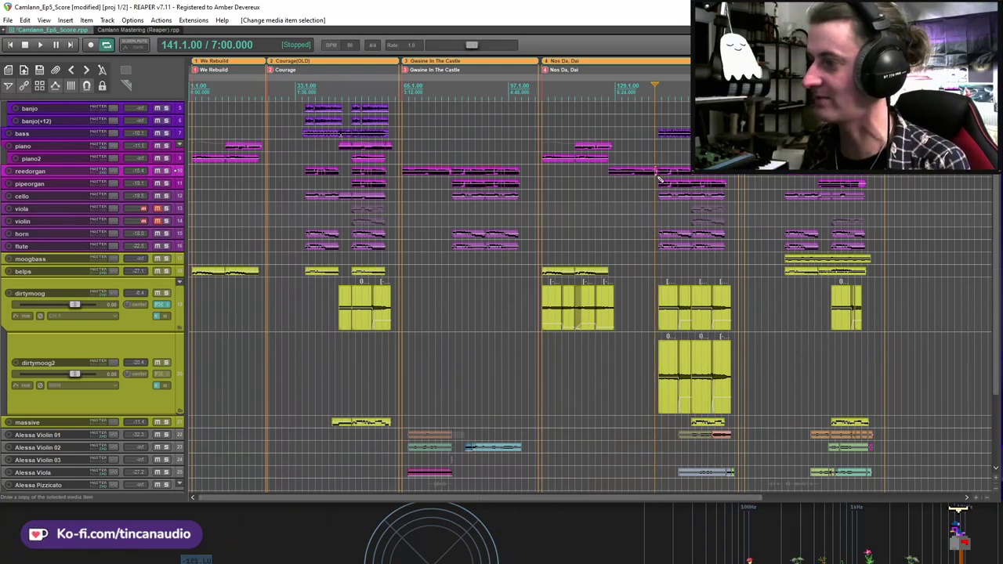
Step: Select the reedorgan bridge item in Nos Da, Dai near its end at 141.2.00 and save the project
{"action": "scroll", "coordinate": [669, 181], "scroll_direction": "up", "scroll_amount": 5}
{"action": "left_click", "coordinate": [595, 174]}
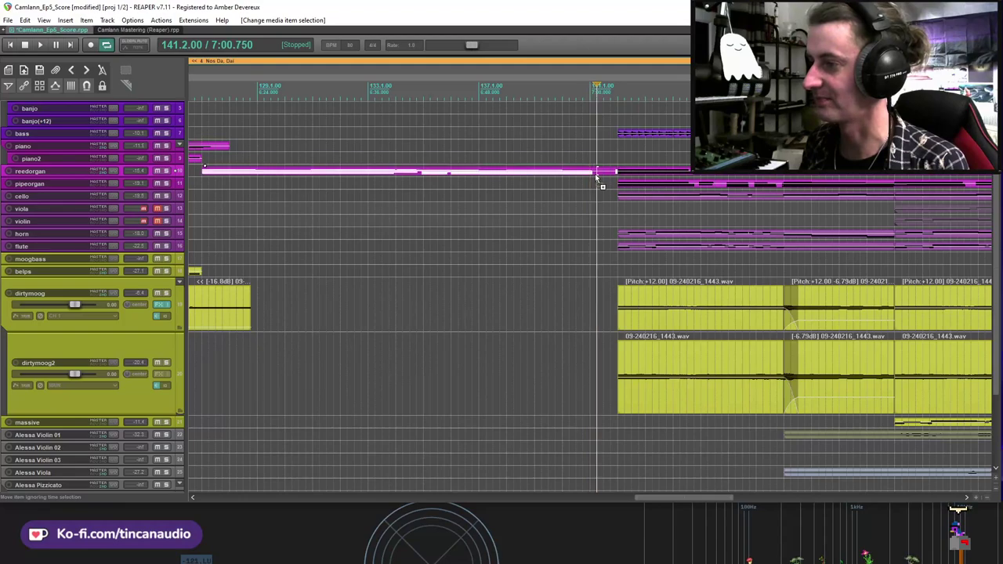
{"action": "key", "text": "ctrl+s"}
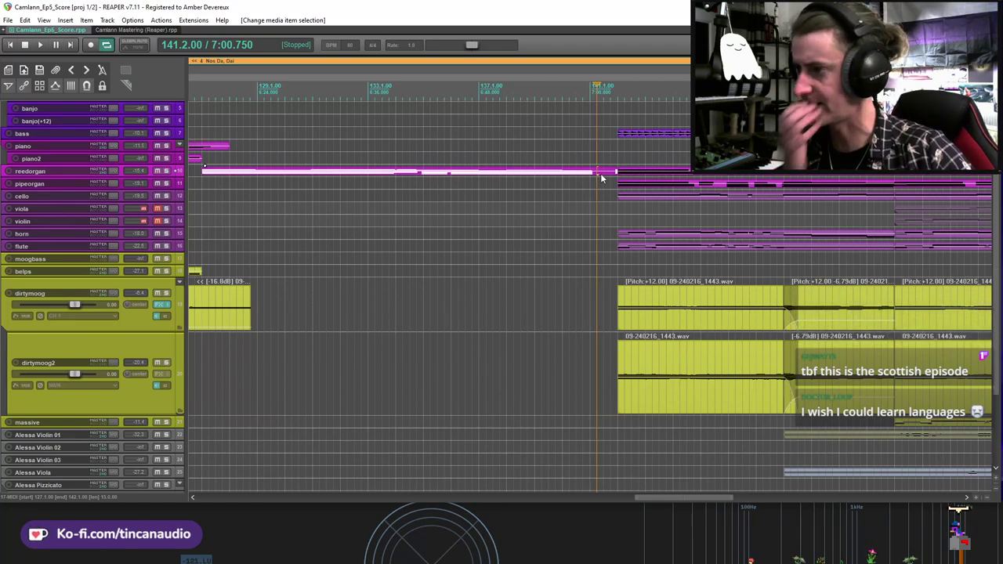
Step: Audition the end of the reedorgan bridge in Nos Da, Dai briefly from 141.1.00
{"action": "left_click", "coordinate": [600, 173]}
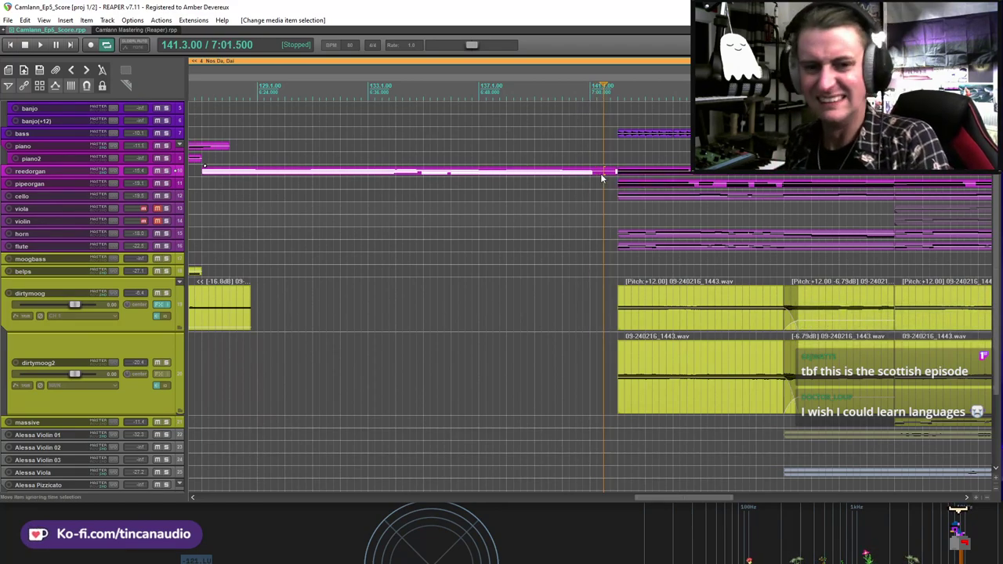
{"action": "scroll", "coordinate": [601, 177], "scroll_direction": "down", "scroll_amount": 1}
{"action": "left_click", "coordinate": [581, 174]}
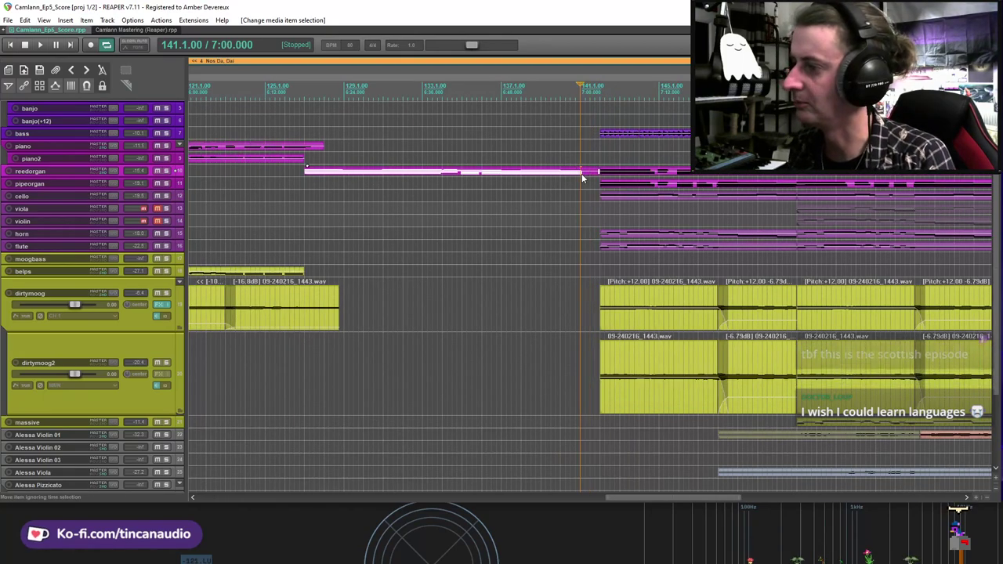
{"action": "key", "text": "space"}
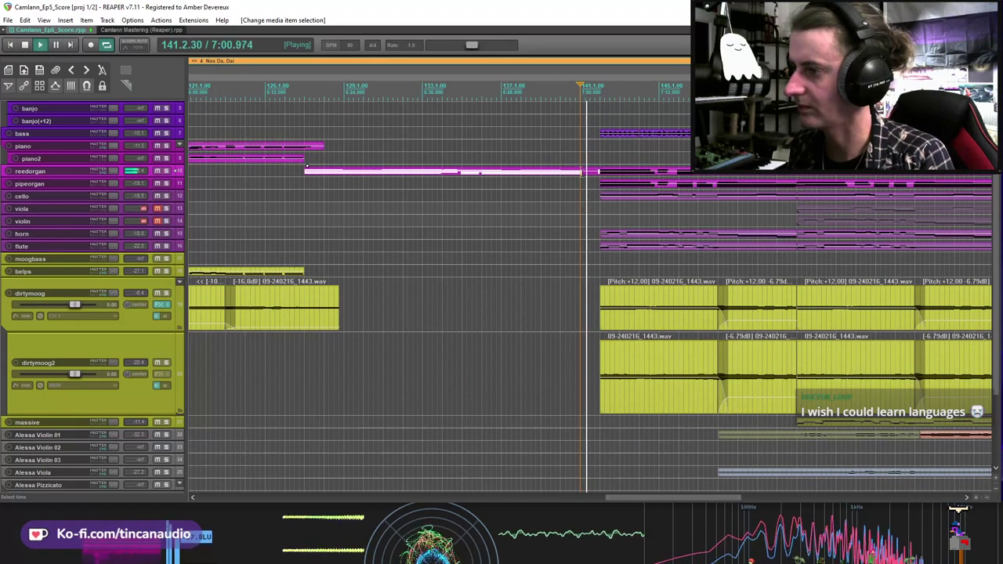
{"action": "key", "text": "space"}
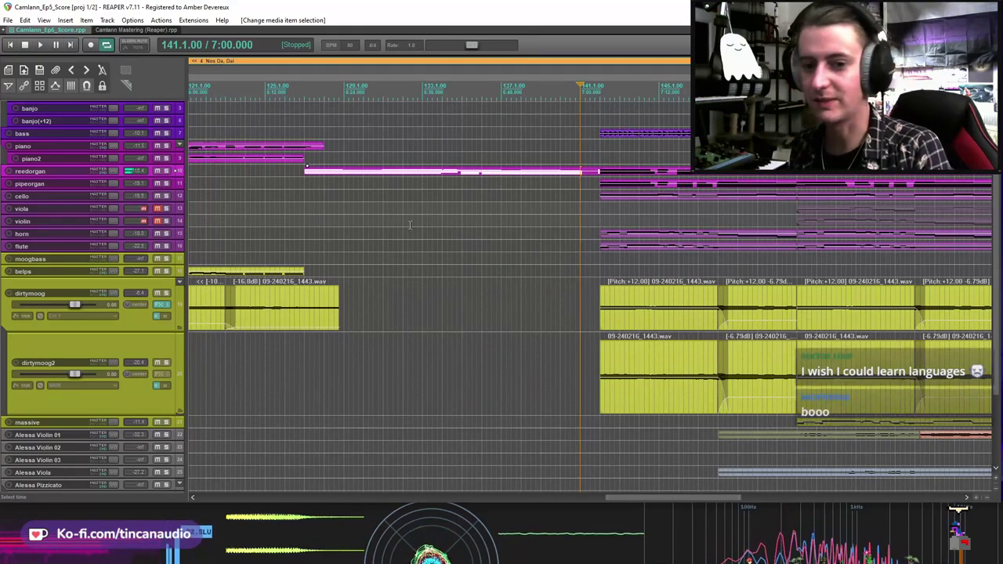
Step: Audition the bass track soloed from 142.1.00 in Nos Da, Dai, and remove its solo
{"action": "scroll", "coordinate": [597, 163], "scroll_direction": "down", "scroll_amount": 2}
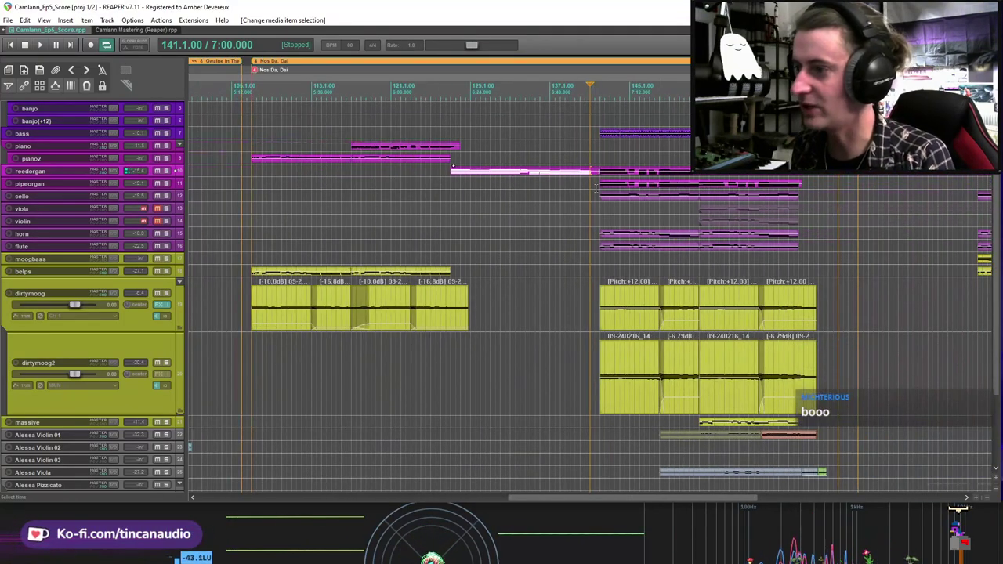
{"action": "left_click", "coordinate": [599, 163]}
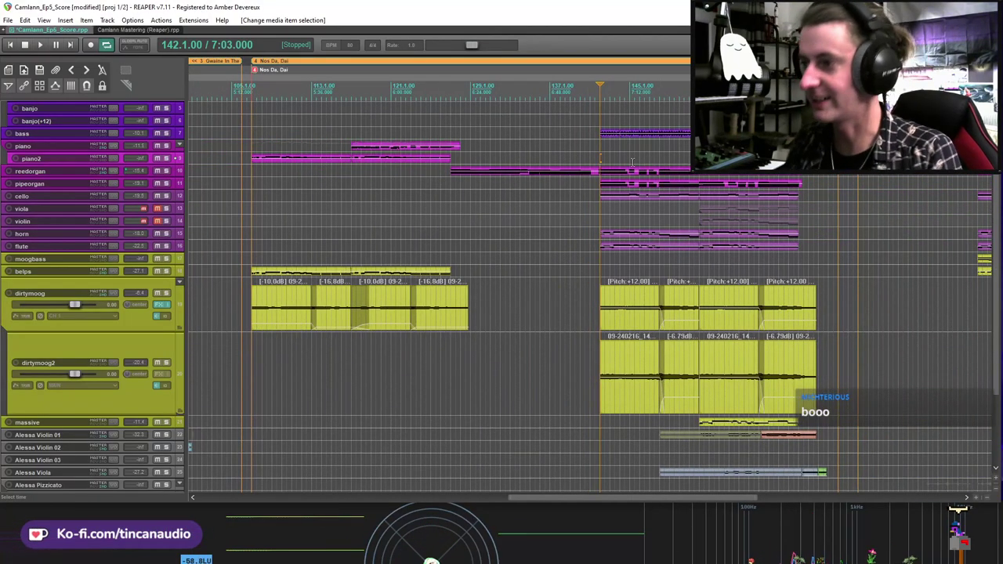
{"action": "left_click", "coordinate": [165, 138]}
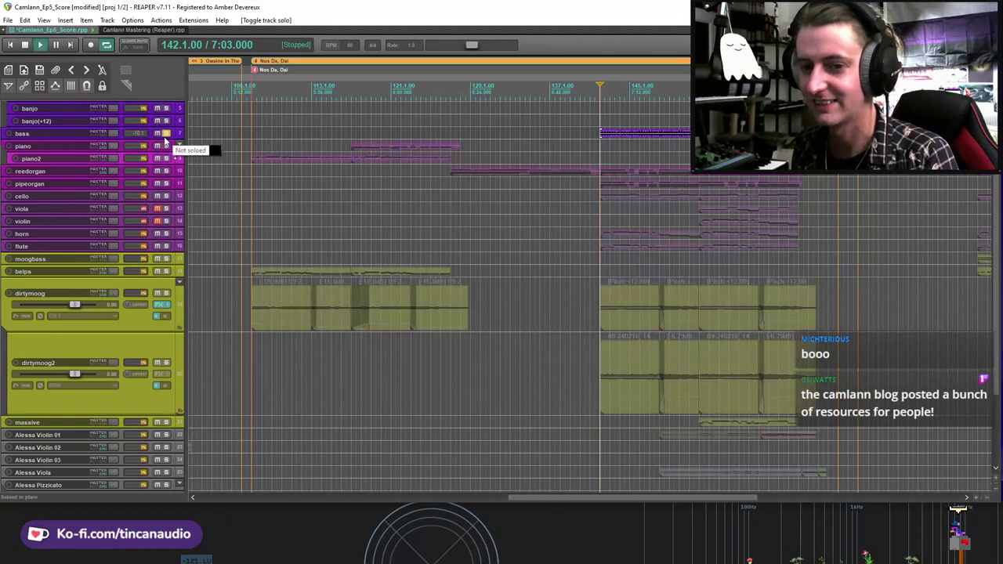
{"action": "left_click", "coordinate": [165, 137]}
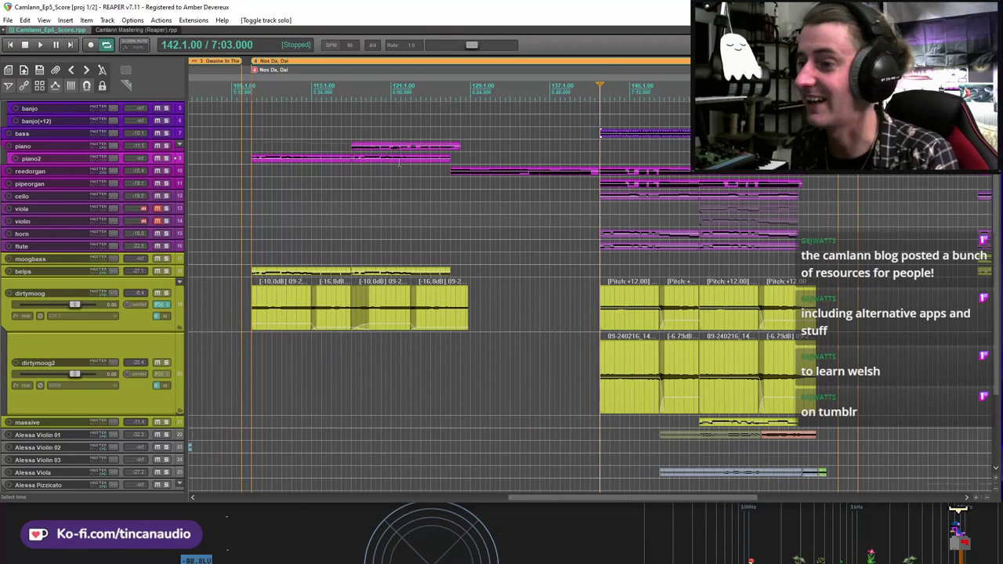
Step: Select the first bass item and the reedorgan item starting at 142.1.00 in turn, and save the project
{"action": "left_click", "coordinate": [612, 137]}
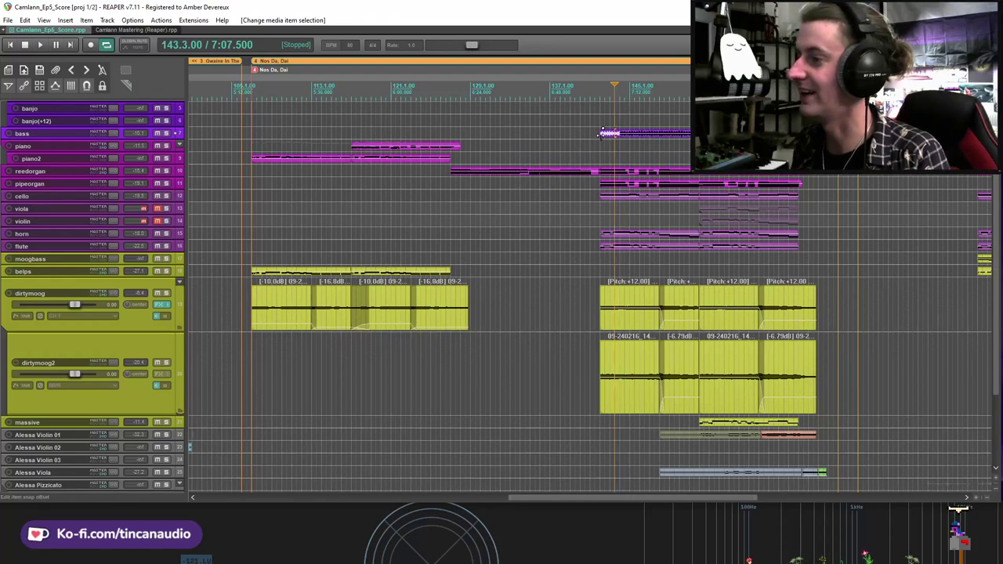
{"action": "left_click", "coordinate": [600, 134]}
{"action": "scroll", "coordinate": [629, 202], "scroll_direction": "up", "scroll_amount": 5}
{"action": "scroll", "coordinate": [628, 202], "scroll_direction": "down", "scroll_amount": 4}
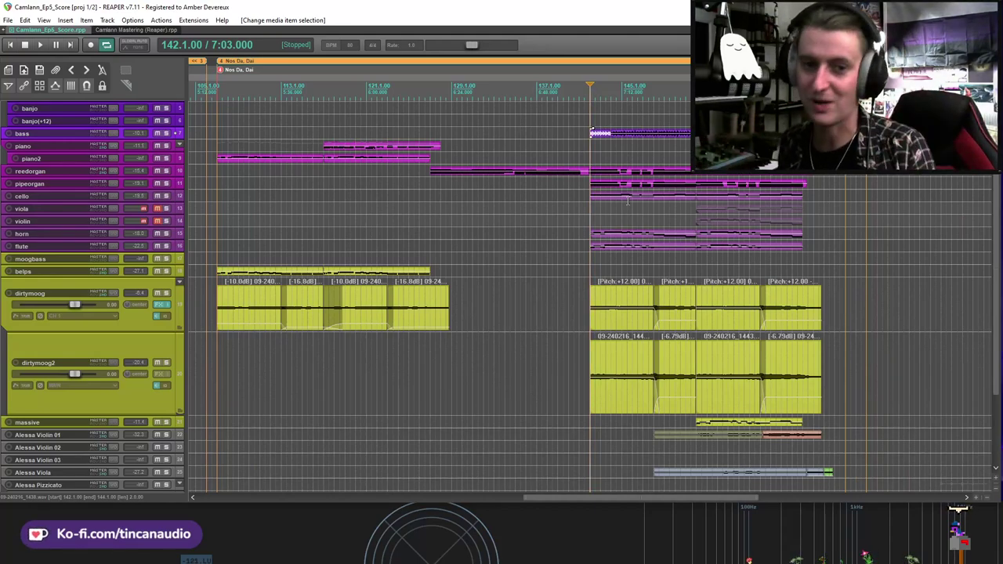
{"action": "left_click", "coordinate": [593, 170]}
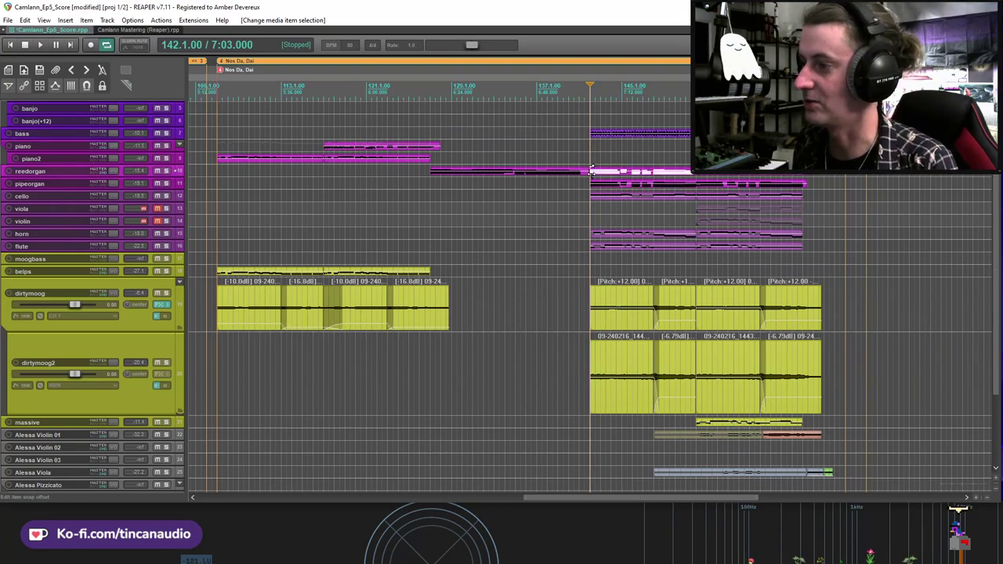
{"action": "key", "text": "ctrl+s"}
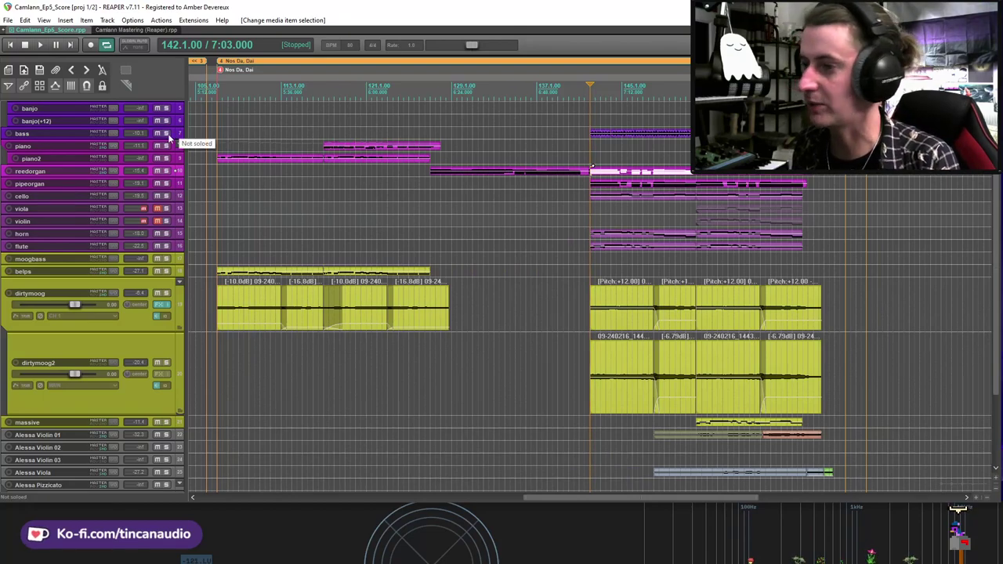
Step: Audition the reedorgan and pipeorgan soloed together from 142.1.00, adding the bass to the solo during playback
{"action": "left_click", "coordinate": [167, 170]}
{"action": "left_click", "coordinate": [167, 183]}
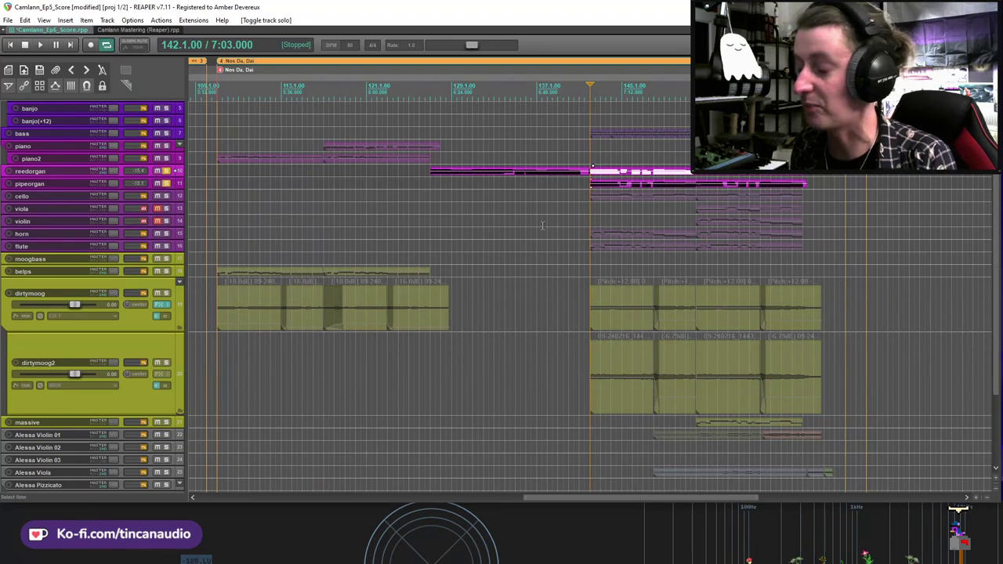
{"action": "key", "text": "space"}
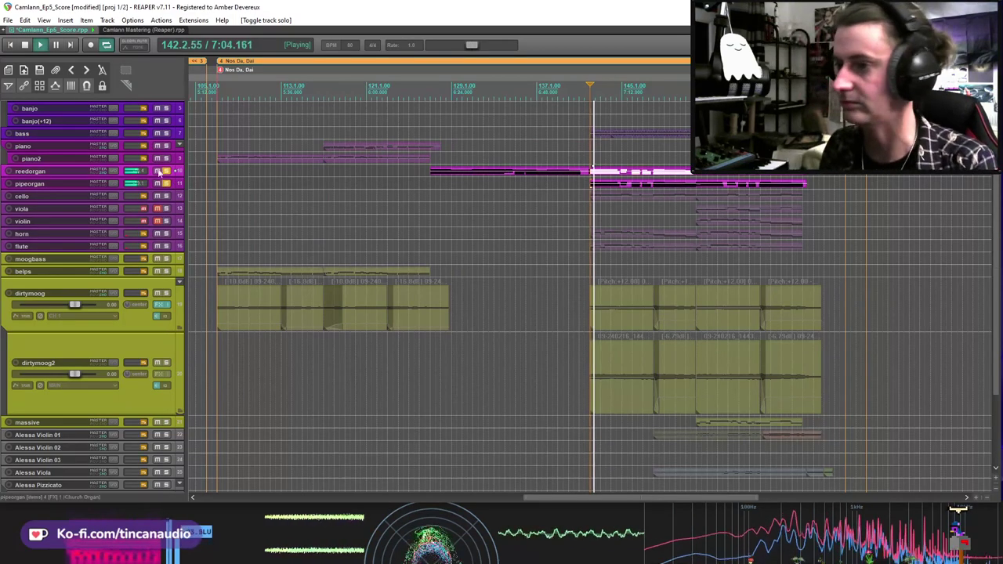
{"action": "left_click", "coordinate": [167, 133]}
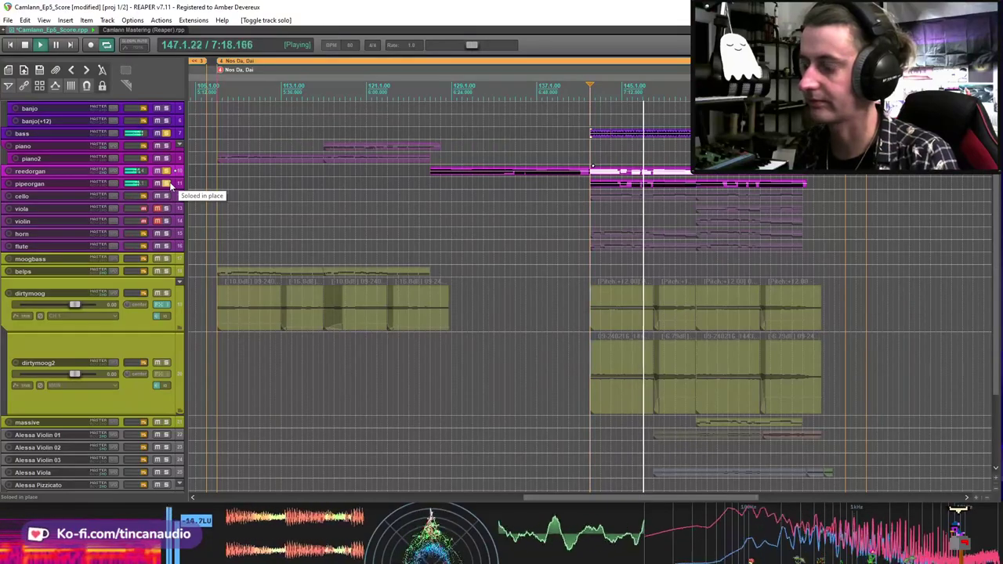
{"action": "key", "text": "space"}
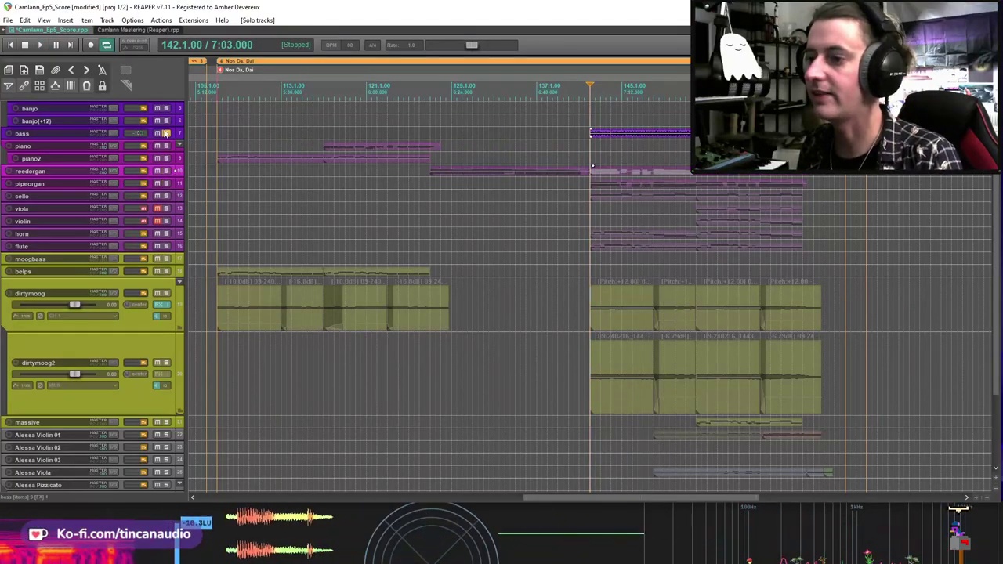
Step: Clear the remaining track solo and save the project, keeping the edit cursor at 142.1.00
{"action": "left_click", "coordinate": [166, 146]}
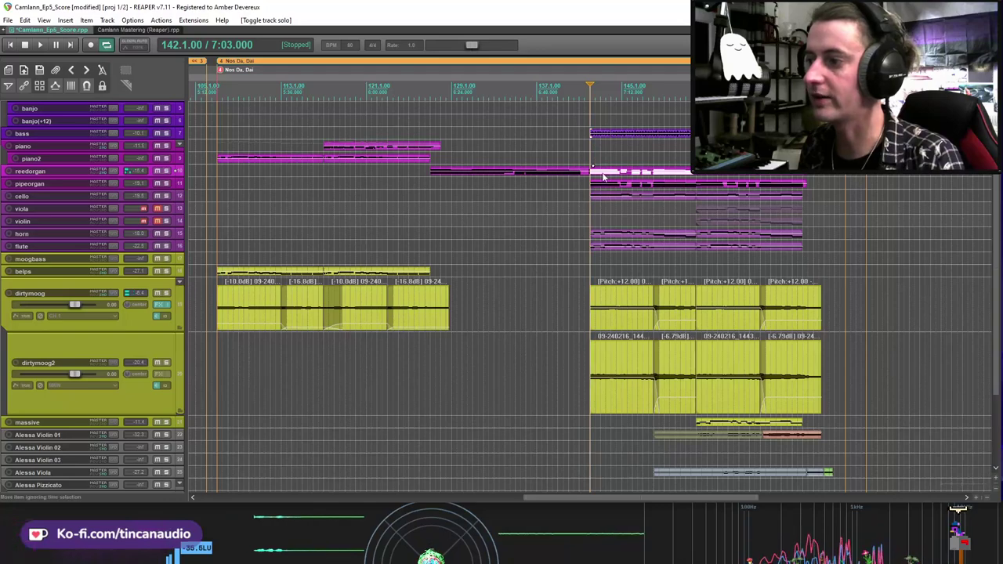
{"action": "key", "text": "ctrl+s"}
{"action": "scroll", "coordinate": [621, 205], "scroll_direction": "down", "scroll_amount": 2}
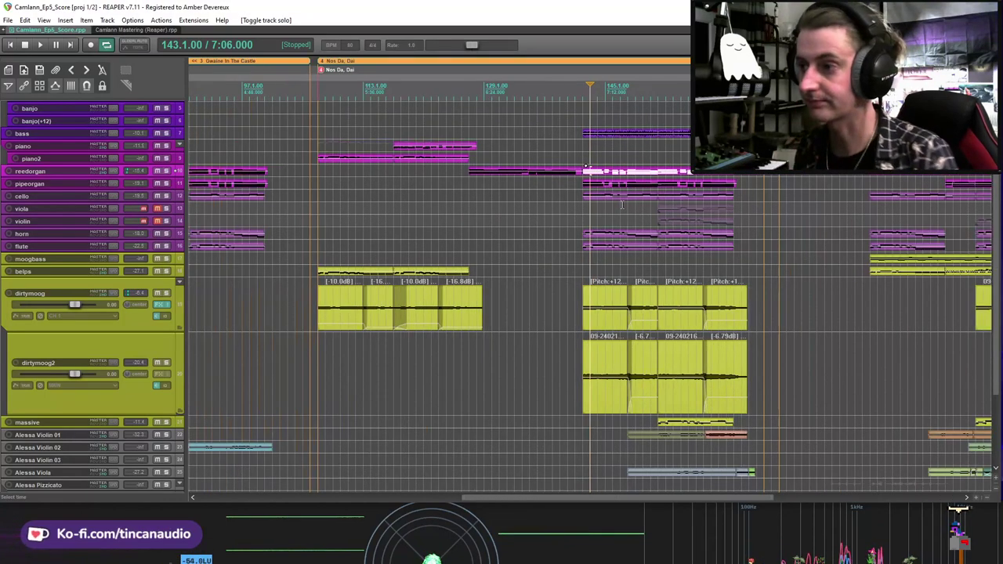
{"action": "scroll", "coordinate": [621, 205], "scroll_direction": "down", "scroll_amount": 2}
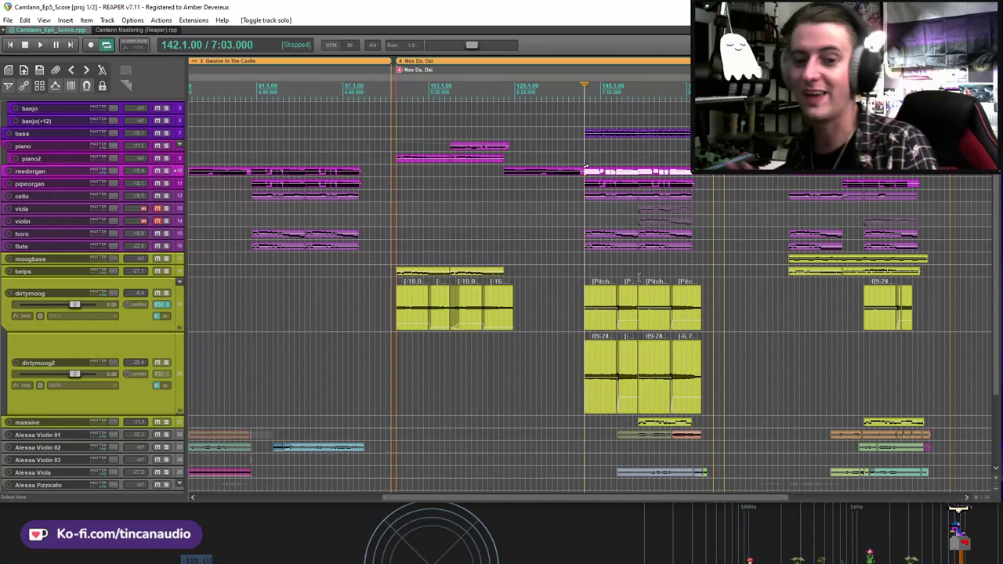
{"action": "key", "text": "minus"}
{"action": "key", "text": "minus"}
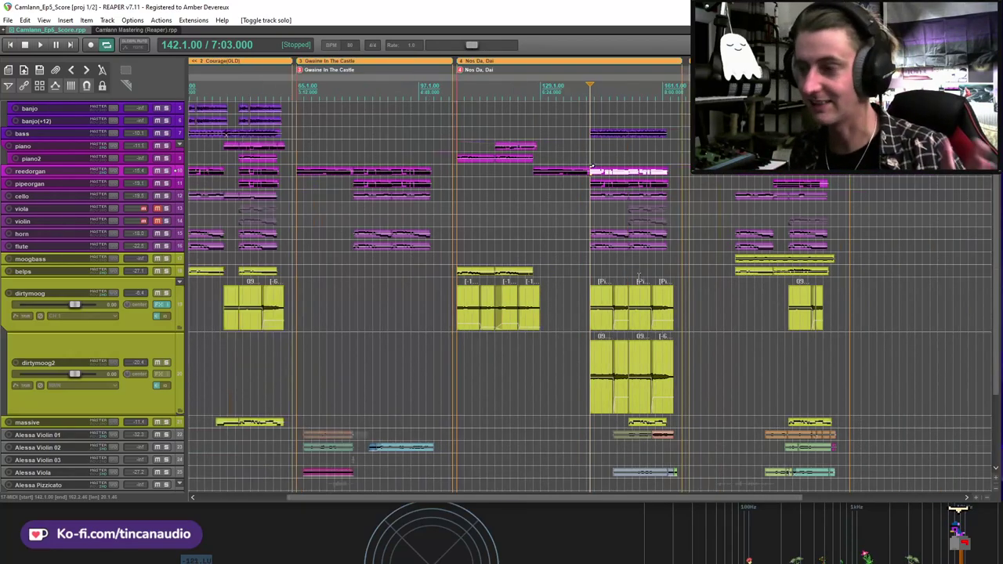
{"action": "key", "text": "equal"}
{"action": "key", "text": "equal"}
{"action": "key", "text": "equal"}
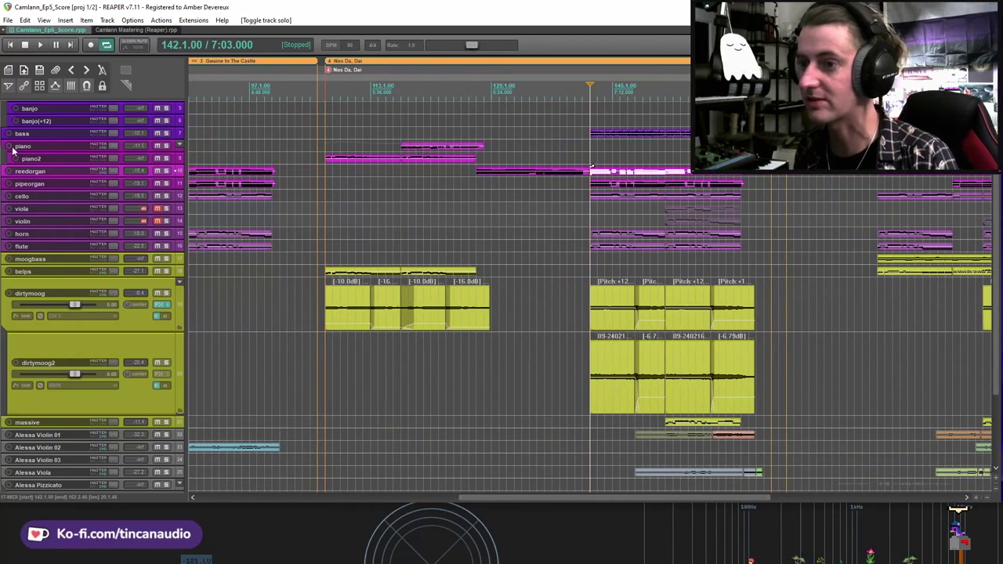
Step: Arm the piano track for recording and play Nos Da, Dai from 142.1.00, selecting the pipeorgan item during playback
{"action": "left_click", "coordinate": [13, 150]}
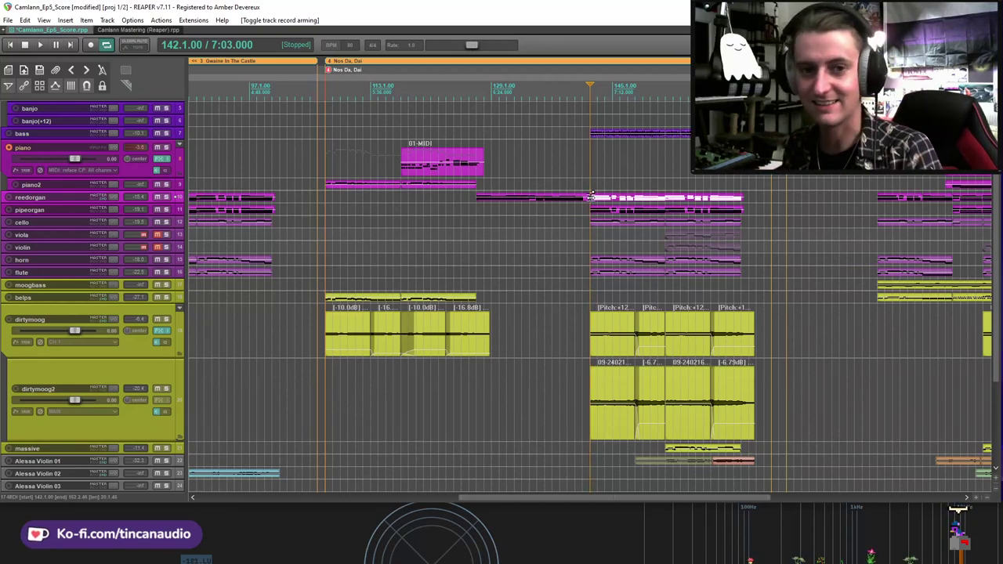
{"action": "key", "text": "space"}
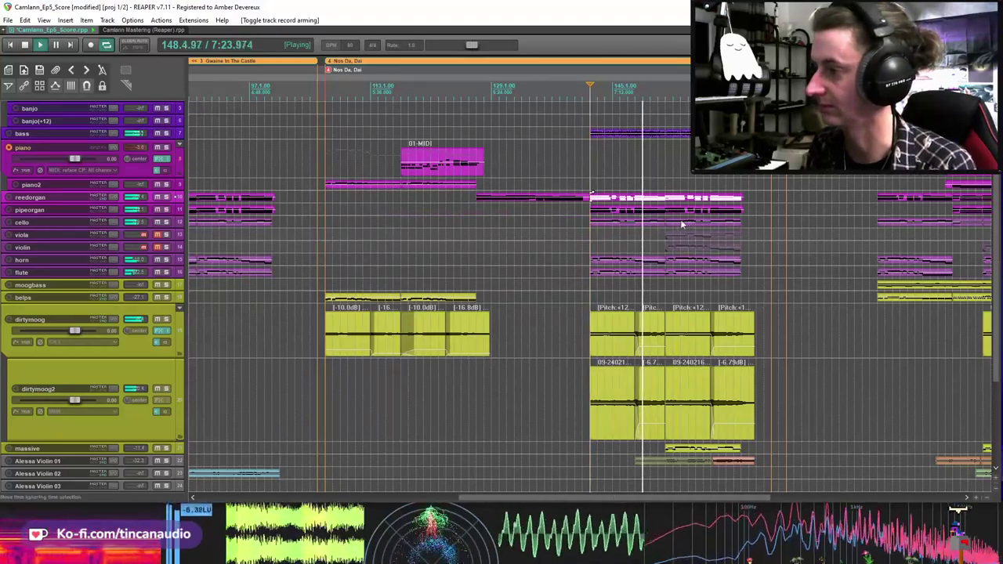
{"action": "left_click", "coordinate": [657, 210]}
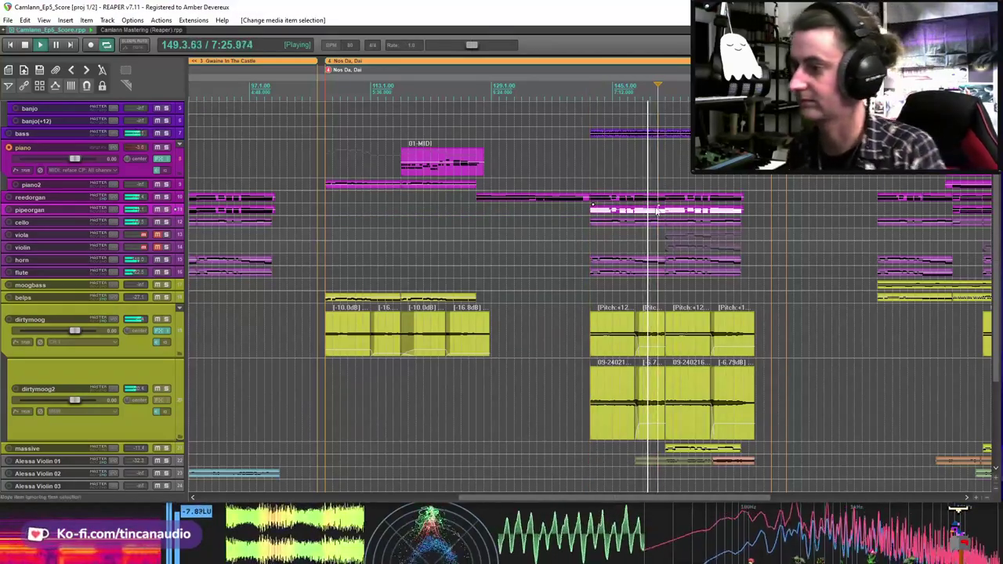
{"action": "key", "text": "space"}
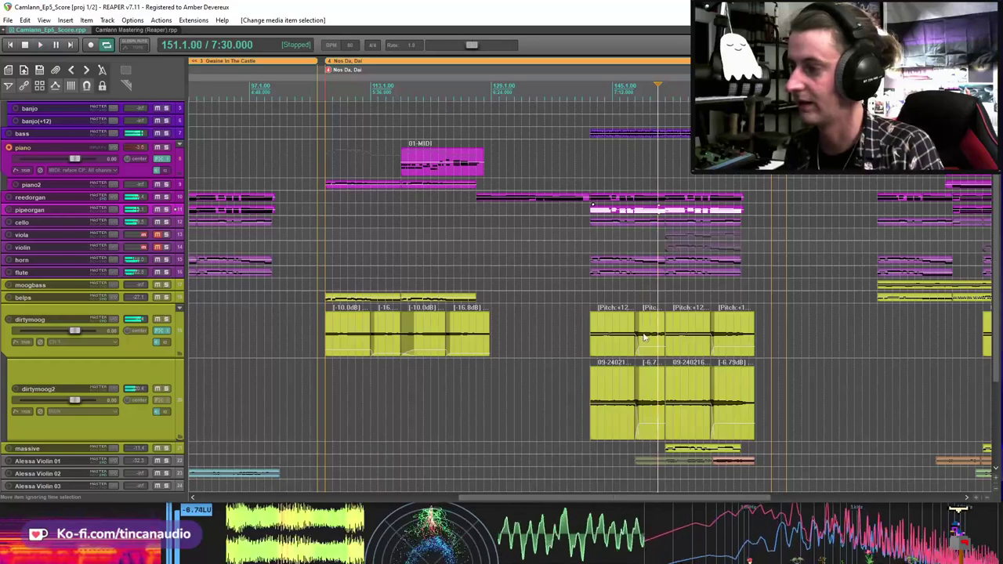
Step: Audition the dirtymoog and dirtymoog2 tracks soloed together from 148.1.00, repeating the passage
{"action": "left_click", "coordinate": [635, 333]}
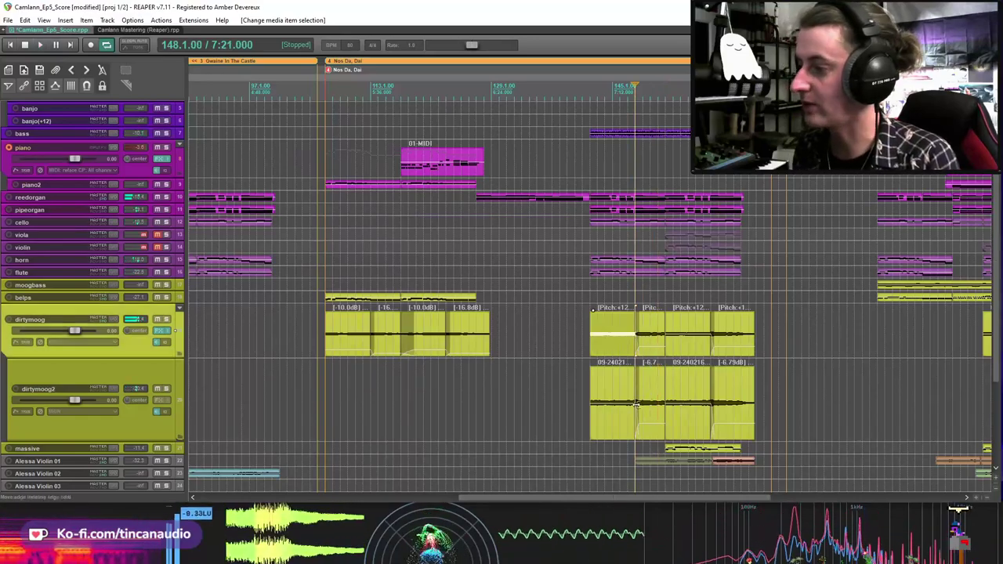
{"action": "left_click", "coordinate": [167, 319]}
{"action": "left_click", "coordinate": [639, 337]}
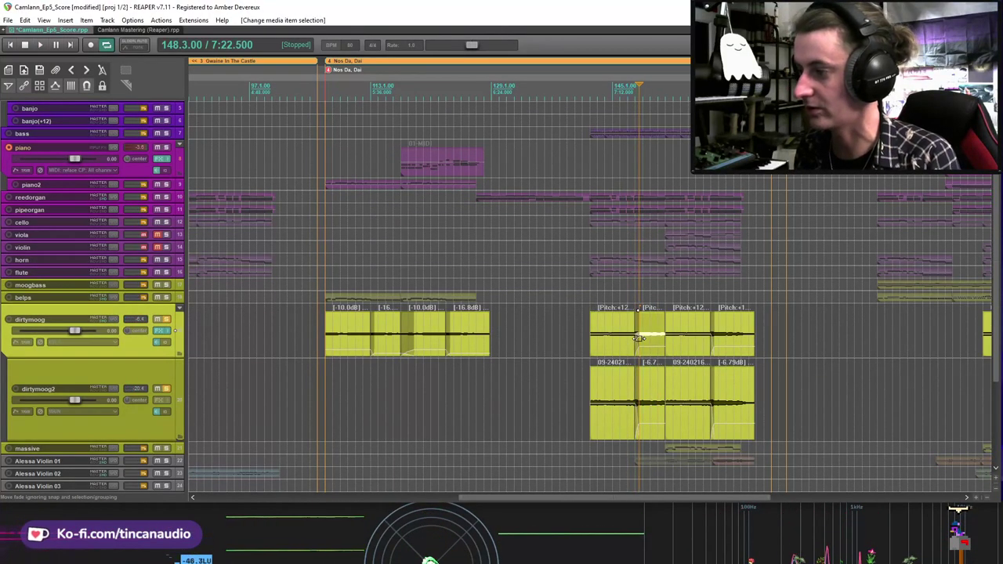
{"action": "key", "text": "space"}
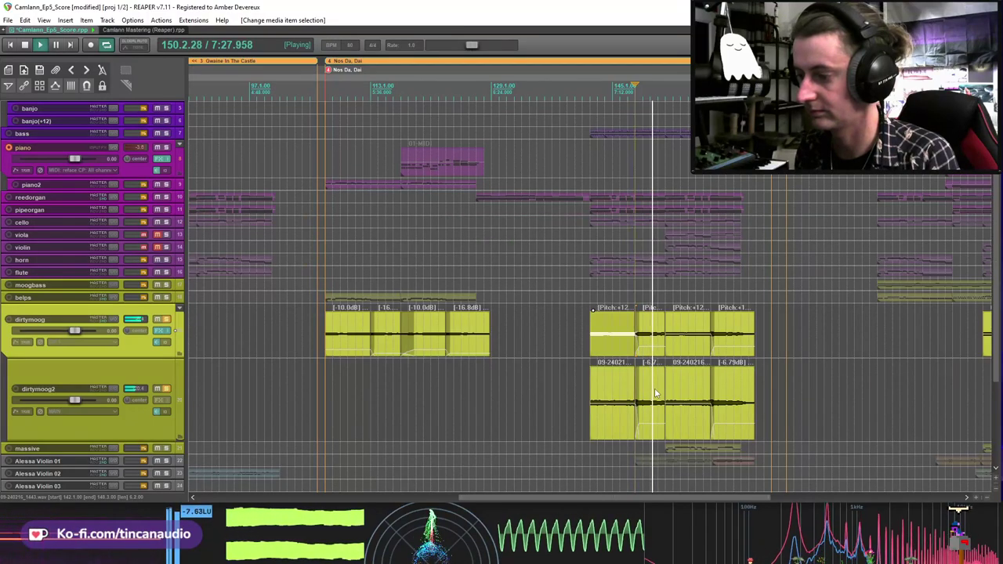
{"action": "key", "text": "space"}
{"action": "key", "text": "space"}
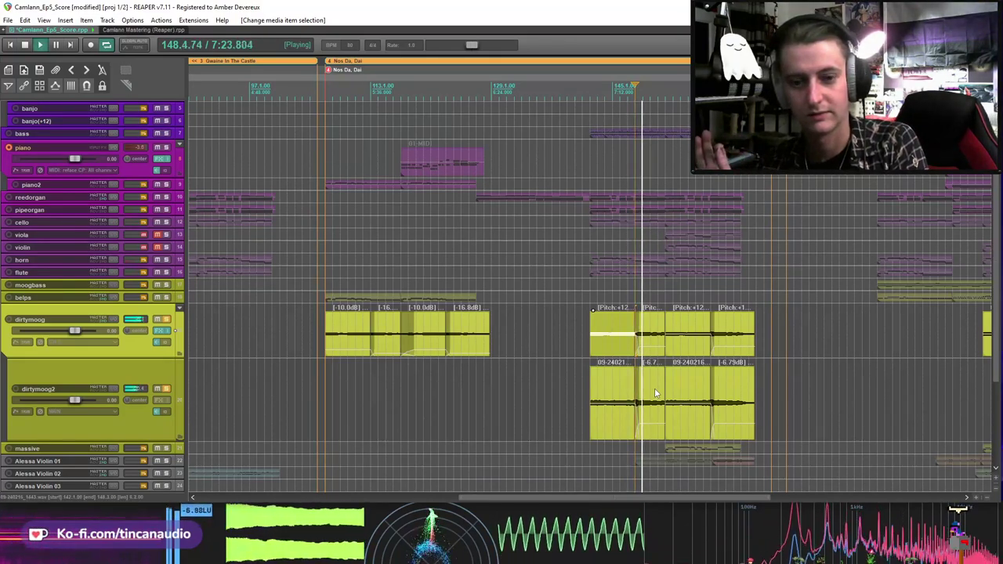
{"action": "key", "text": "space"}
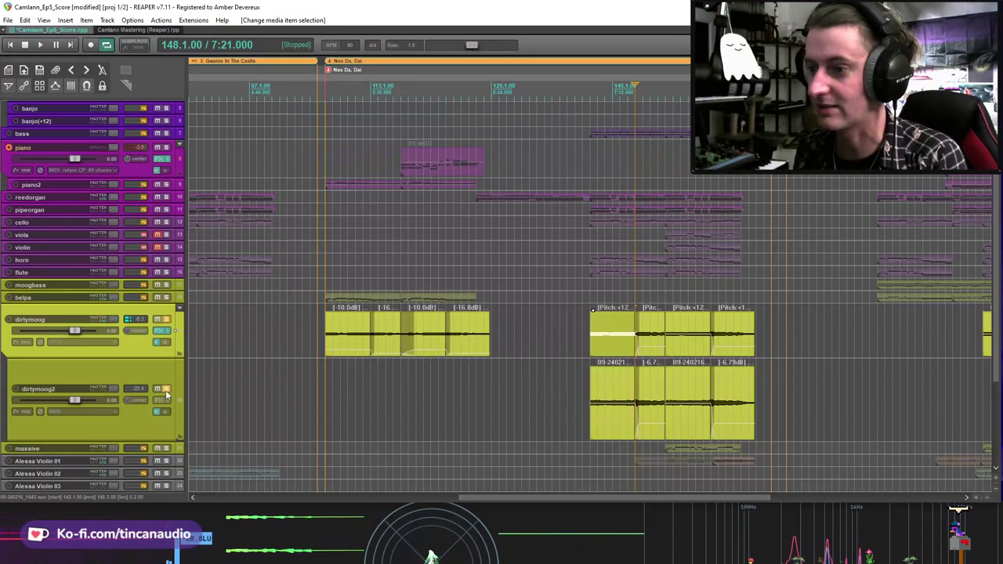
Step: Clear the dirtymoog solos and audition the full arrangement of Nos Da, Dai from 147.1.00
{"action": "left_click", "coordinate": [166, 388]}
{"action": "left_click", "coordinate": [628, 295]}
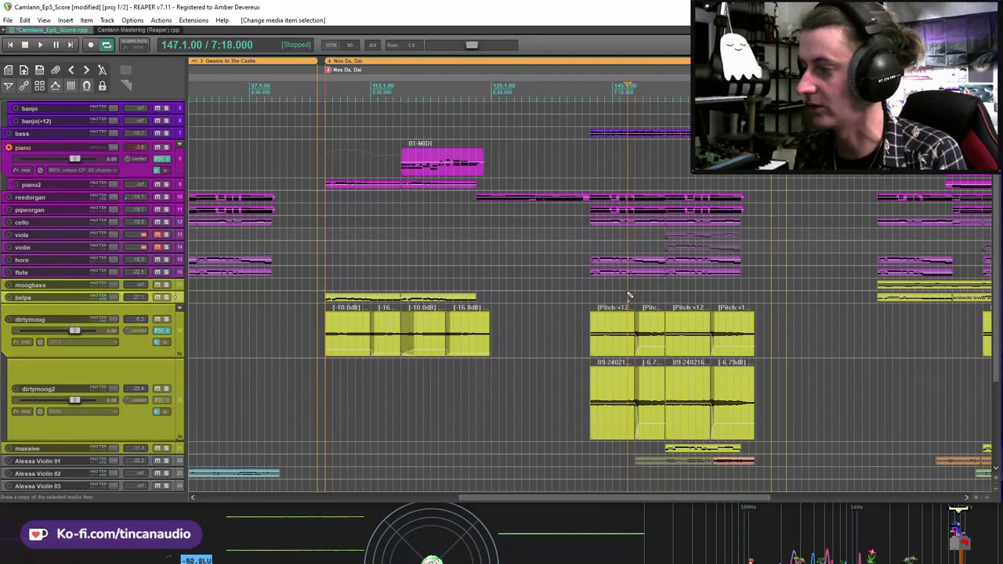
{"action": "key", "text": "space"}
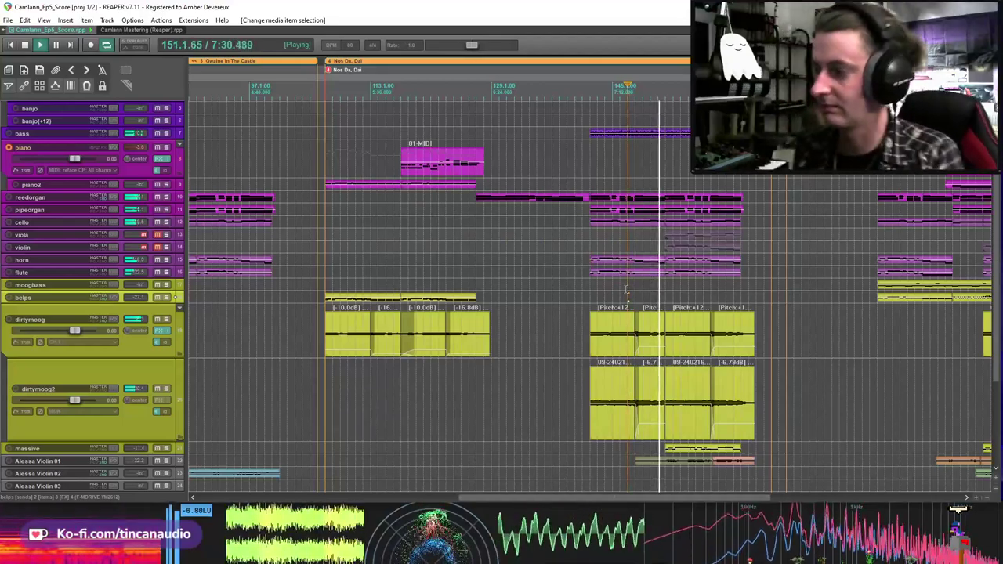
{"action": "key", "text": "space"}
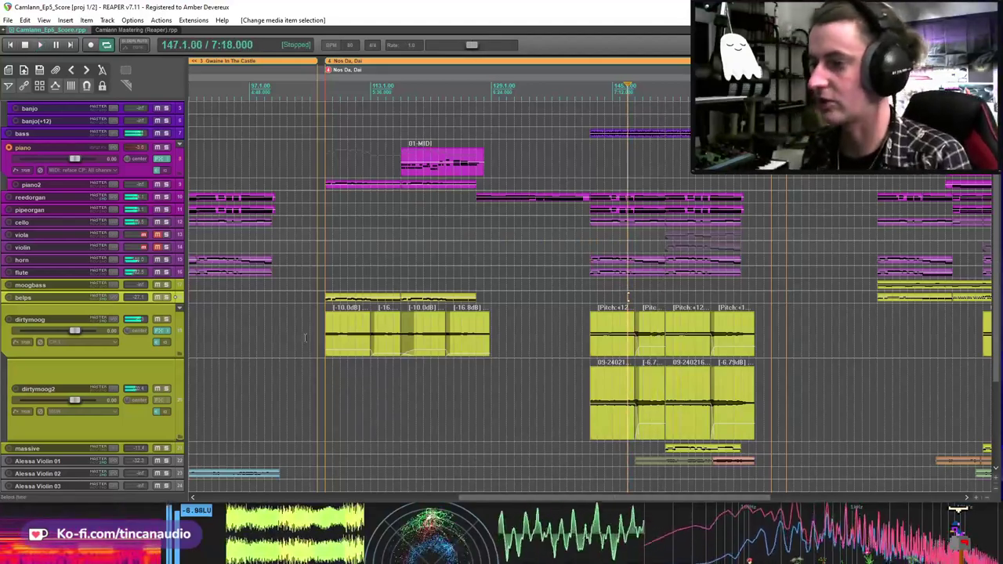
Step: Audition dirtymoog, dirtymoog2, reedorgan and pipeorgan soloed together from 147.1.00, disarming the piano track during playback
{"action": "left_click", "coordinate": [166, 319]}
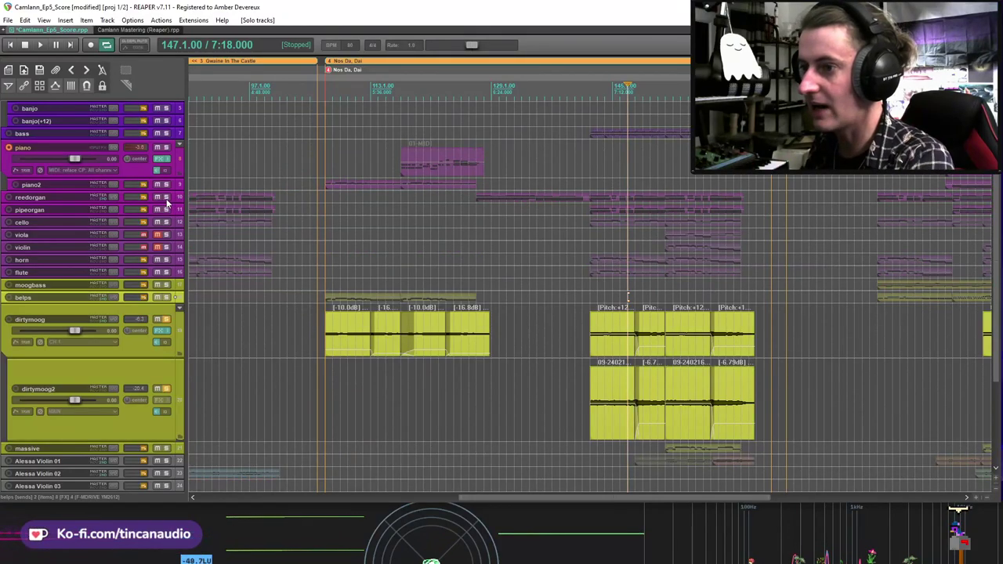
{"action": "left_click_drag", "start_coordinate": [166, 209], "coordinate": [166, 197]}
{"action": "key", "text": "space"}
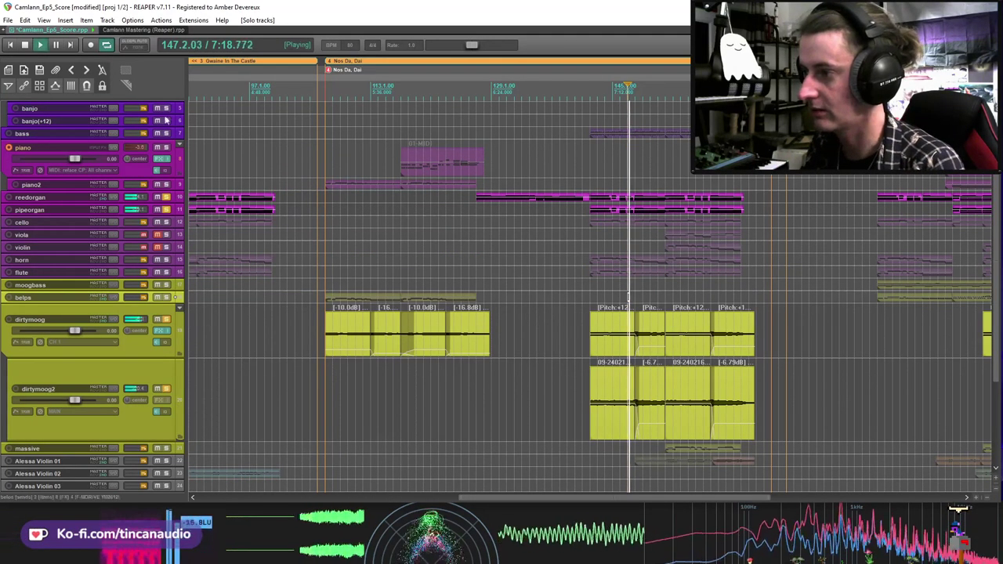
{"action": "left_click", "coordinate": [7, 147]}
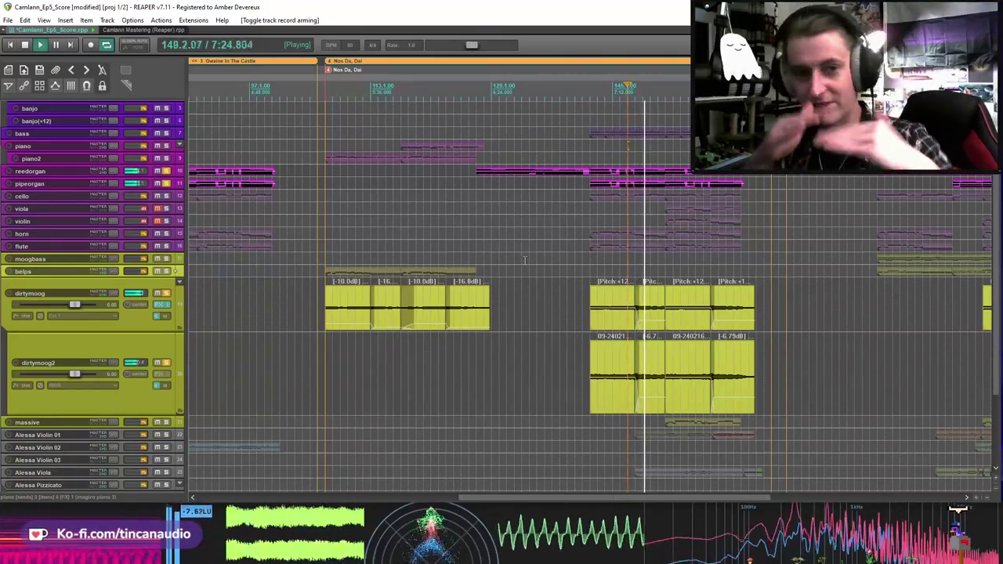
{"action": "key", "text": "space"}
Step: Clear the dirtymoog and organ solos and audition the full arrangement of Nos Da, Dai from 151.1.00
{"action": "left_click", "coordinate": [168, 365]}
{"action": "left_click", "coordinate": [166, 171]}
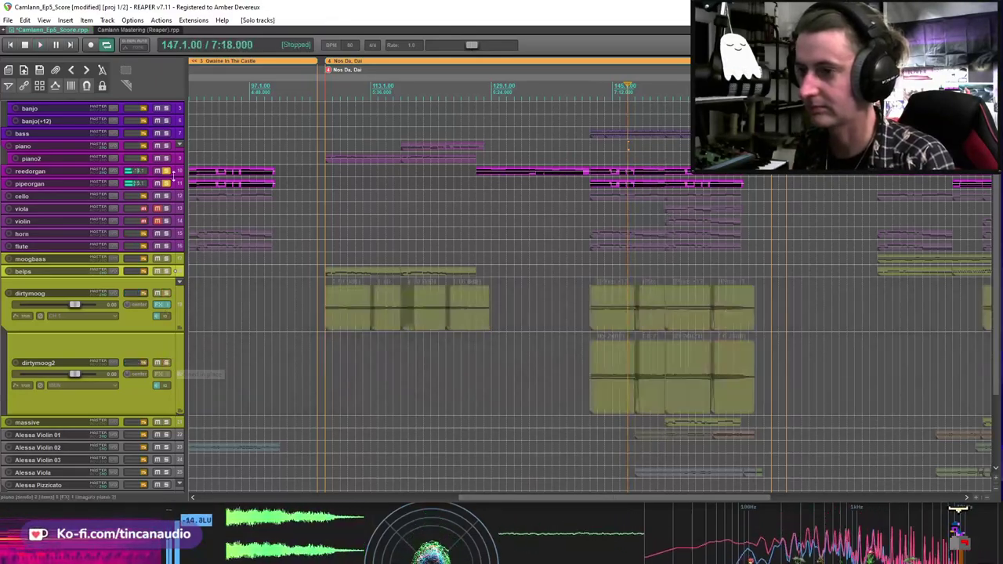
{"action": "left_click", "coordinate": [166, 170]}
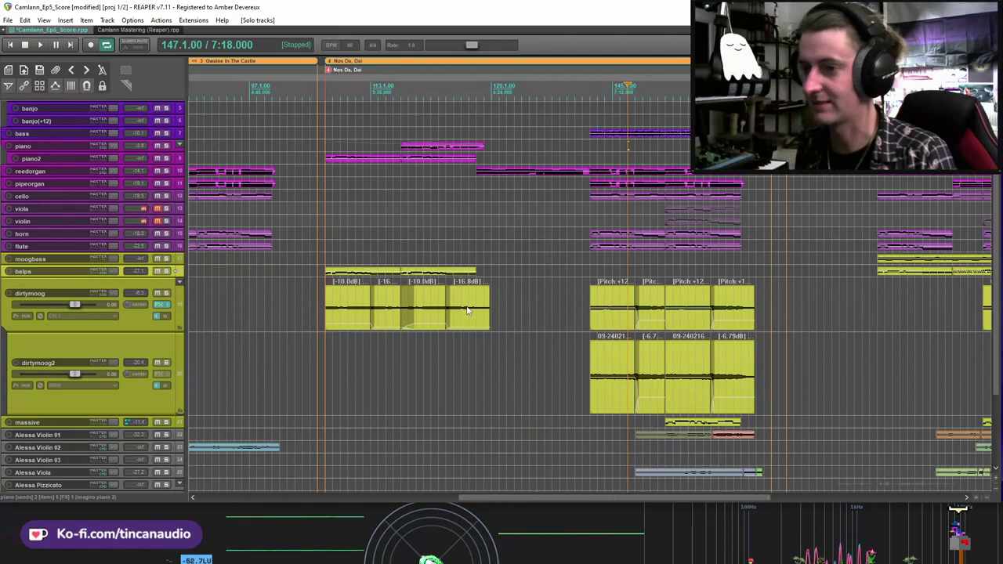
{"action": "left_click", "coordinate": [658, 435]}
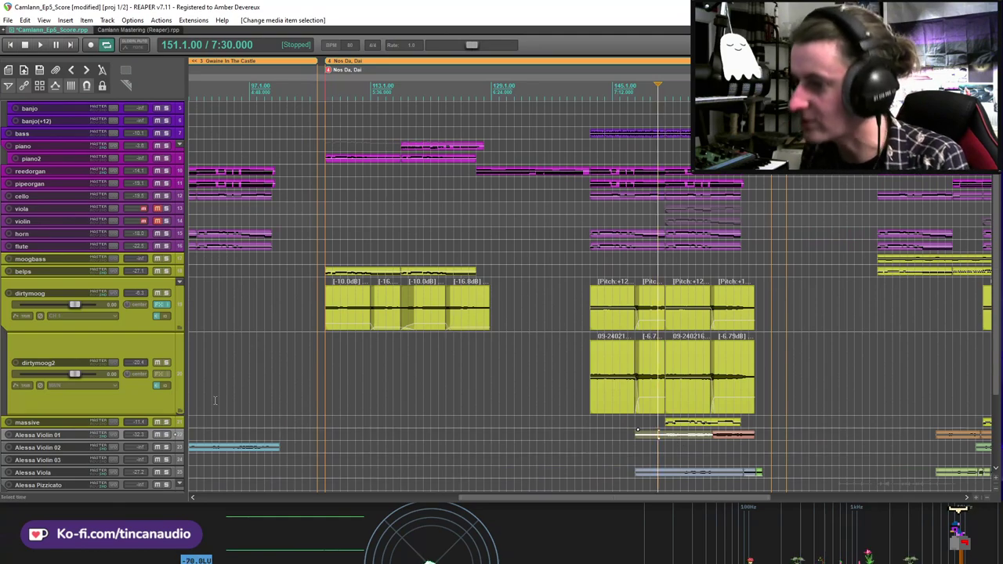
{"action": "key", "text": "space"}
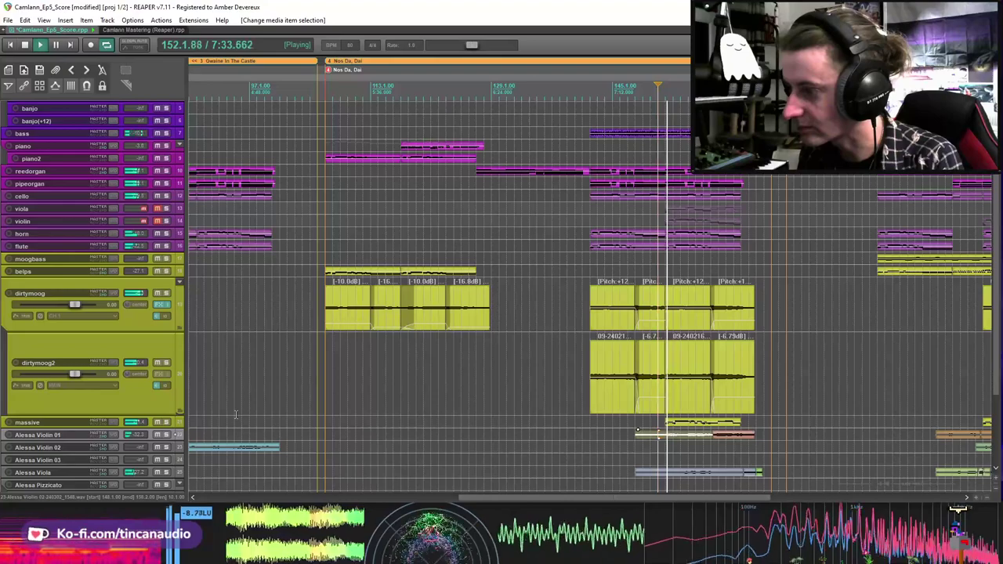
{"action": "key", "text": "space"}
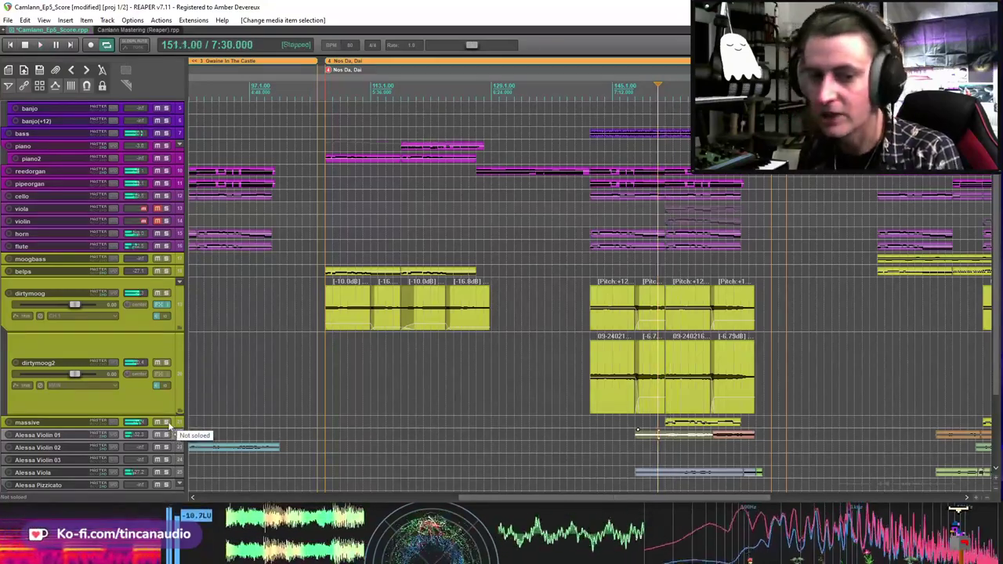
Step: Solo the massive track, enlarge it and view the settings of its Massive synth plugin
{"action": "left_click", "coordinate": [166, 424]}
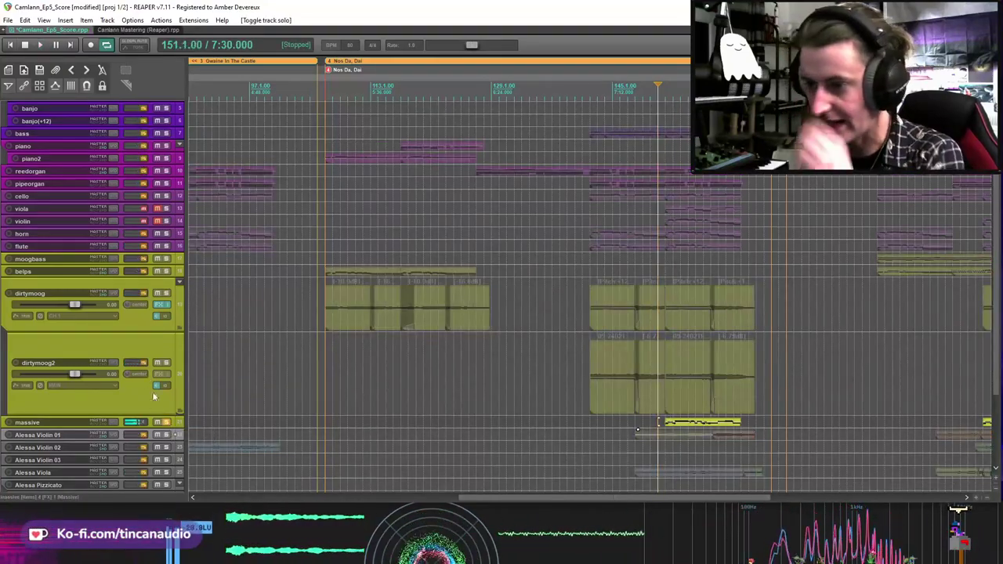
{"action": "left_click_drag", "start_coordinate": [157, 429], "coordinate": [155, 447]}
{"action": "left_click", "coordinate": [161, 437]}
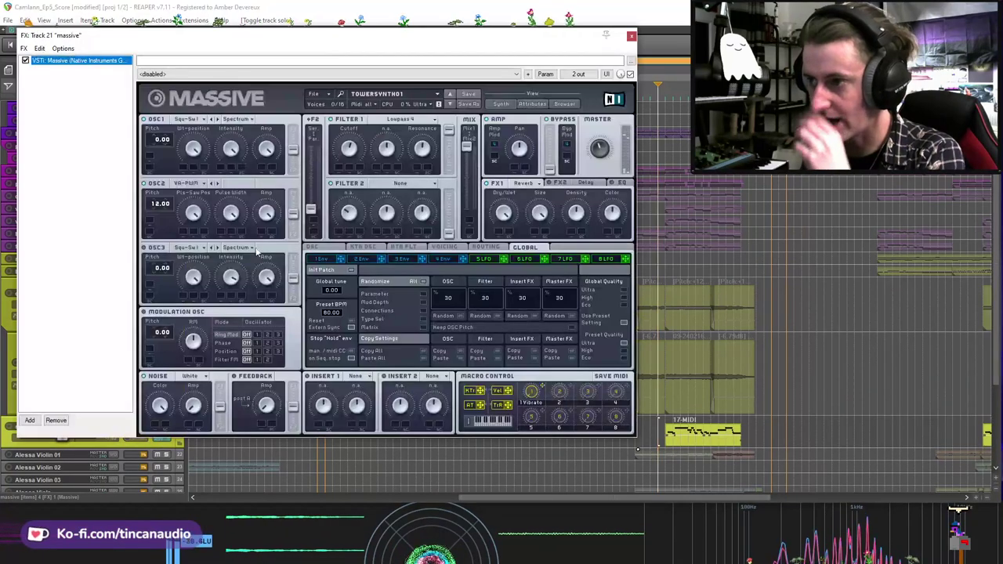
{"action": "left_click", "coordinate": [632, 36]}
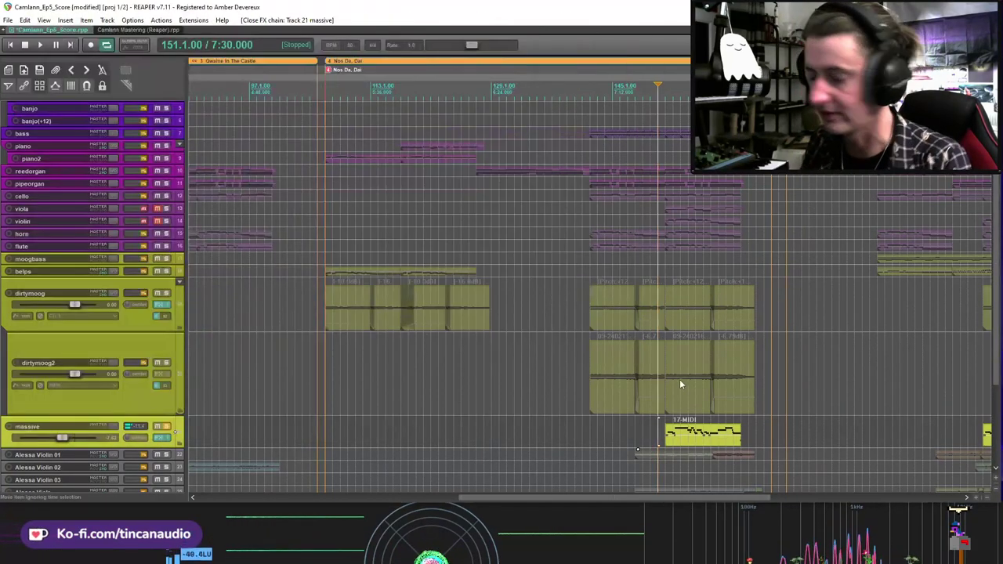
Step: Audition the massive part from 152.1.00, adding the reedorgan and pipeorgan tracks to the solo during playback
{"action": "left_click", "coordinate": [664, 436]}
{"action": "key", "text": "space"}
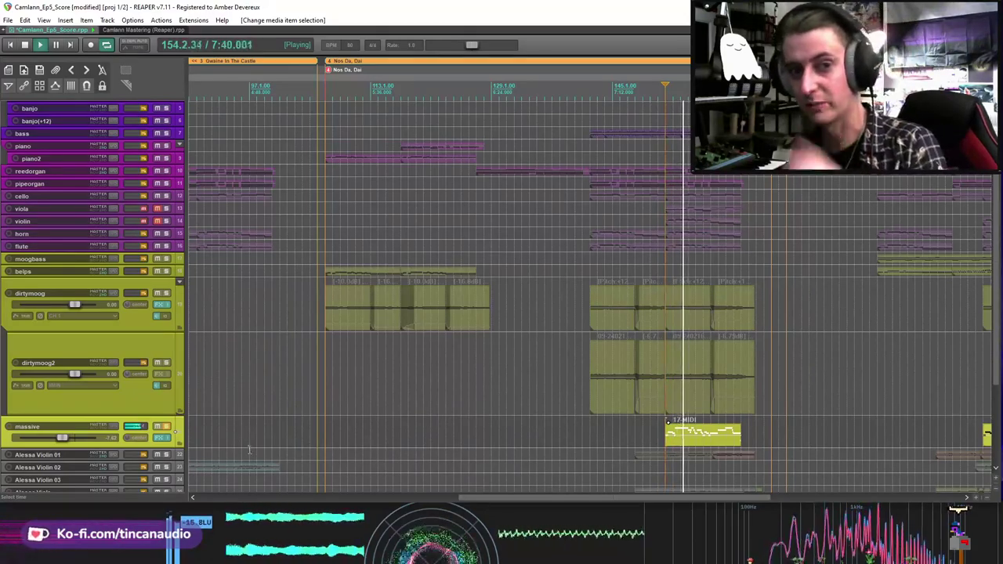
{"action": "left_click", "coordinate": [166, 171]}
{"action": "left_click", "coordinate": [166, 184]}
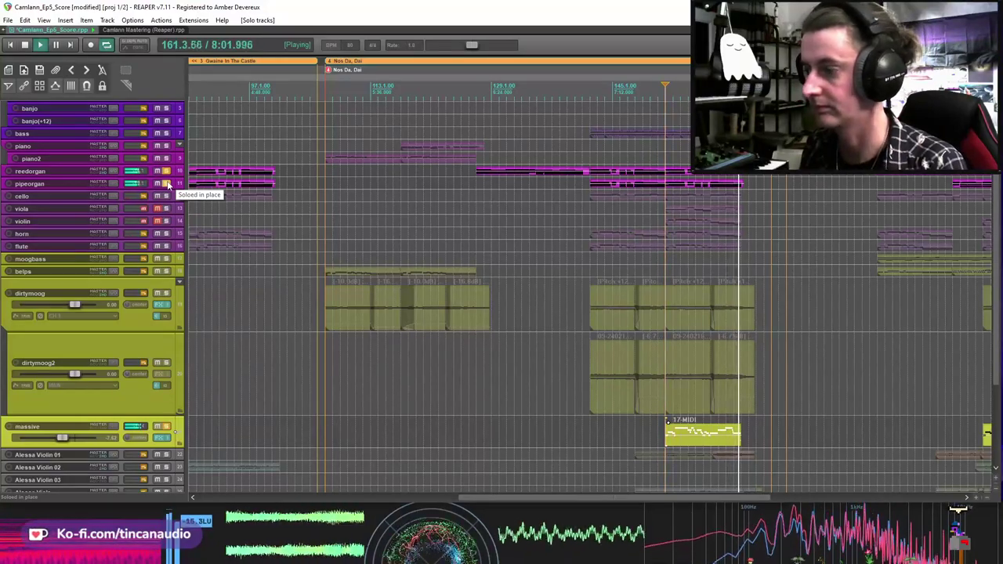
{"action": "key", "text": "space"}
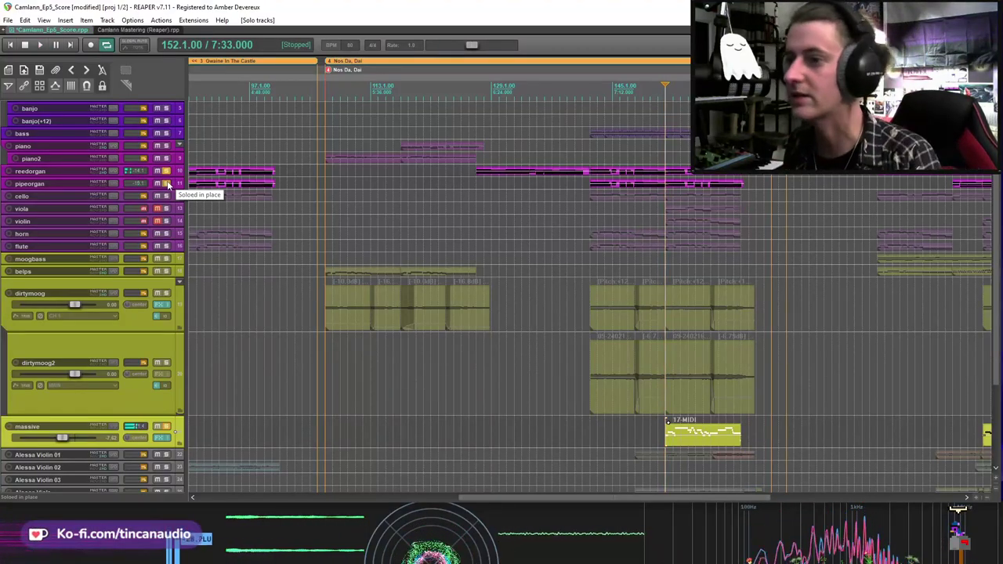
Step: Clear the massive and organ solos and play Alessa Violin 01 and Alessa Viola soloed together from 151.1.00
{"action": "left_click", "coordinate": [166, 184]}
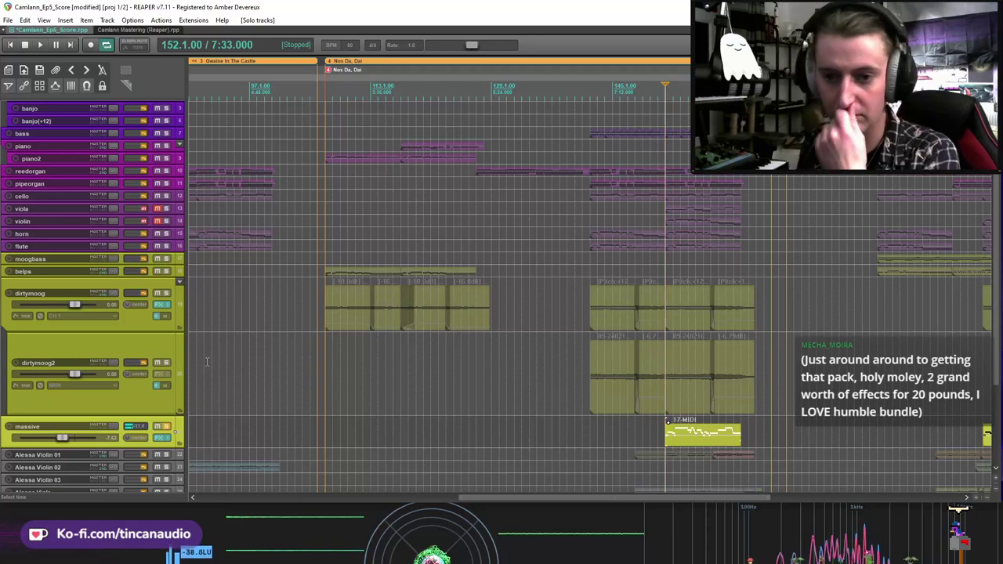
{"action": "left_click", "coordinate": [167, 427]}
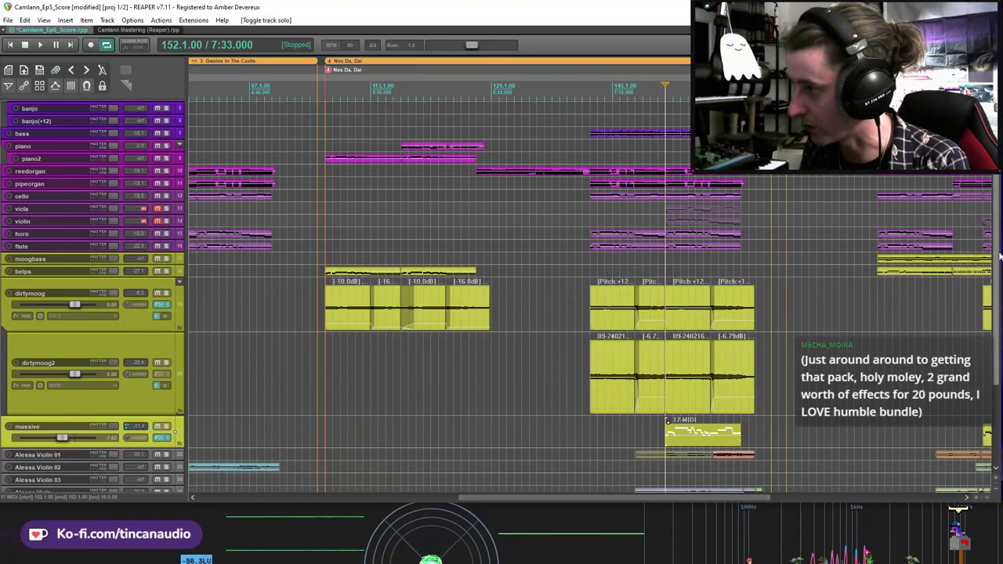
{"action": "scroll", "coordinate": [692, 382], "scroll_direction": "down", "scroll_amount": 3}
{"action": "left_click", "coordinate": [658, 346]}
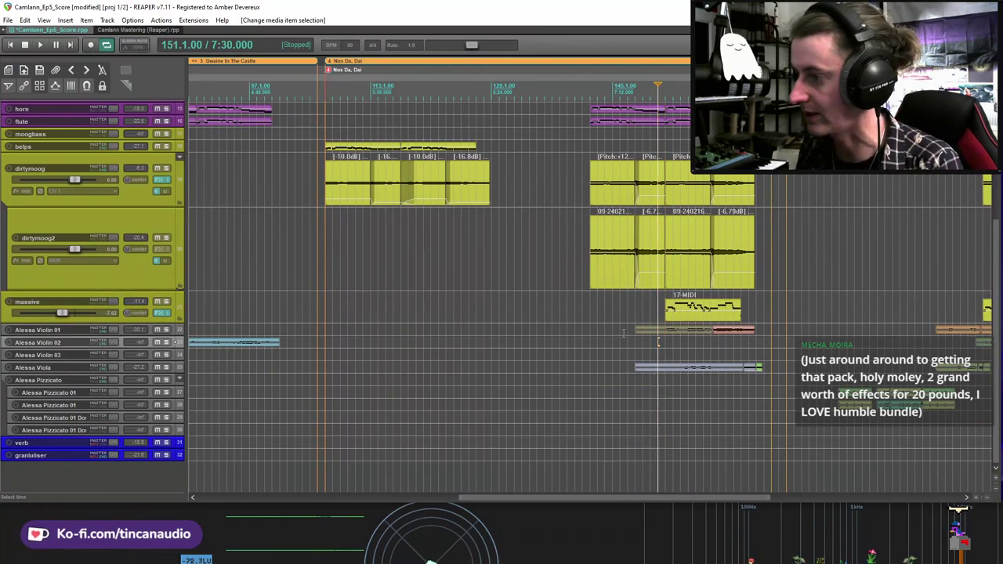
{"action": "left_click", "coordinate": [166, 330]}
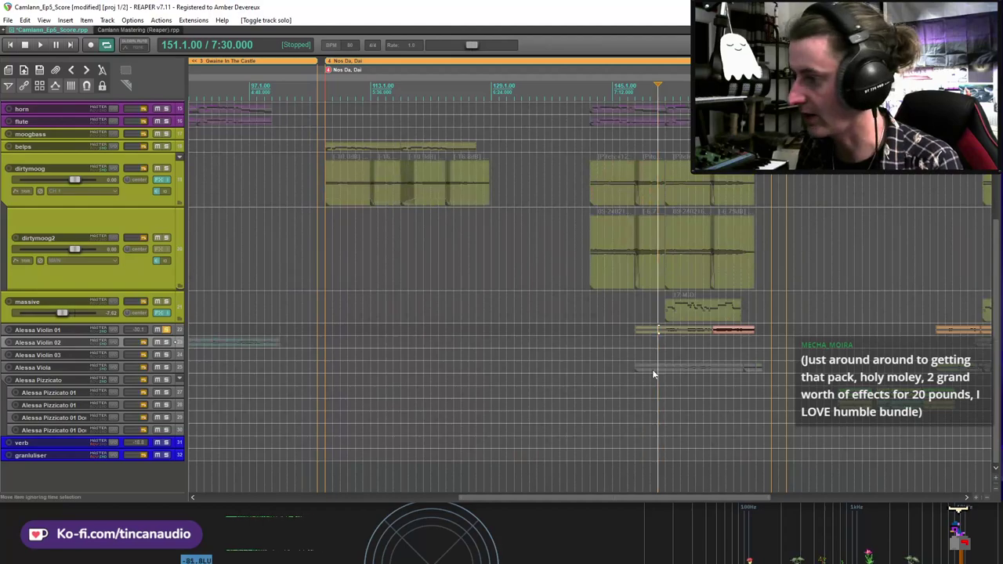
{"action": "left_click", "coordinate": [166, 368]}
{"action": "key", "text": "space"}
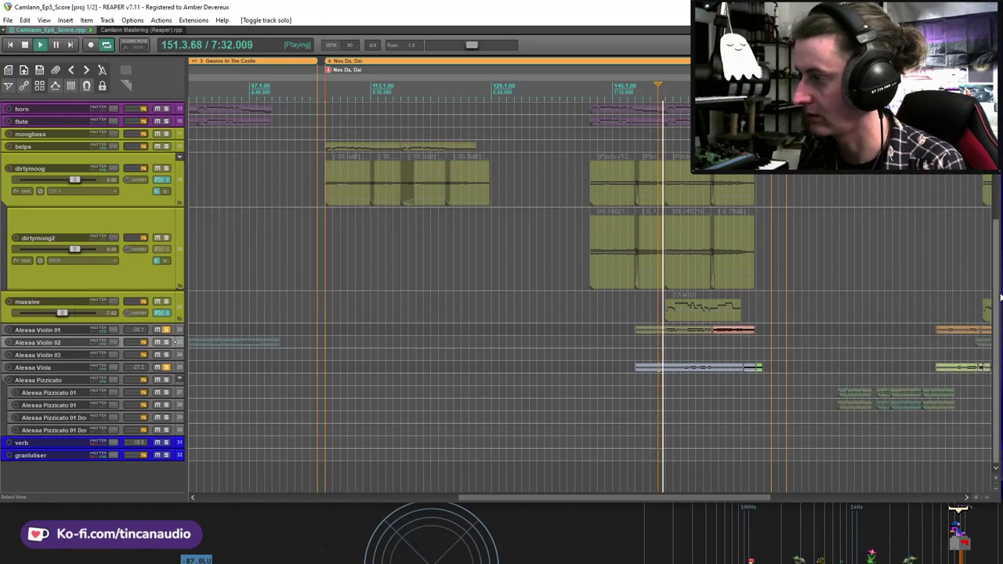
Step: Add the reedorgan and bass tracks to the soloed strings during playback and listen through the end of the passage
{"action": "scroll", "coordinate": [996, 250], "scroll_direction": "up", "scroll_amount": 3}
{"action": "scroll", "coordinate": [995, 251], "scroll_direction": "up", "scroll_amount": 3}
{"action": "scroll", "coordinate": [999, 253], "scroll_direction": "down", "scroll_amount": 3}
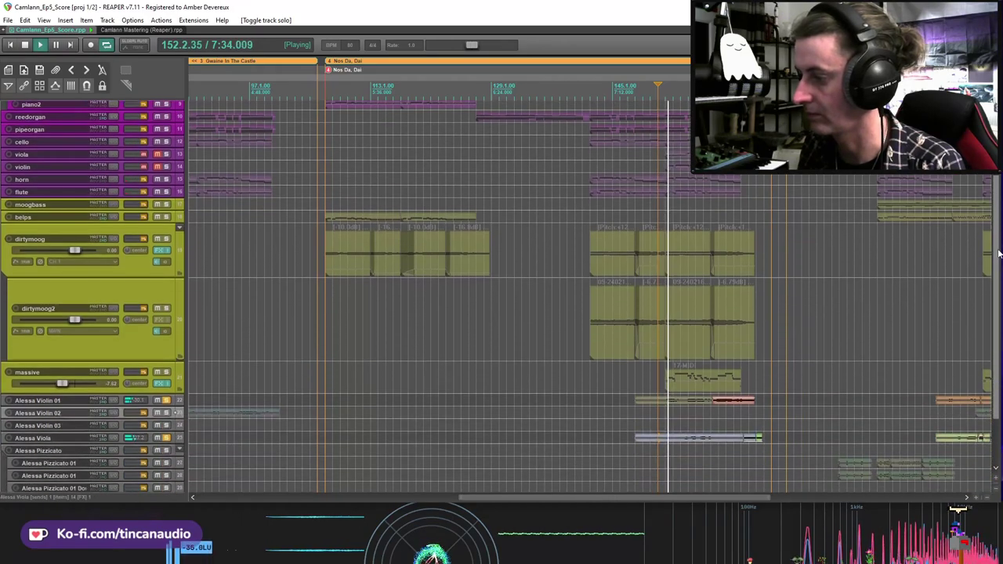
{"action": "scroll", "coordinate": [999, 253], "scroll_direction": "up", "scroll_amount": 3}
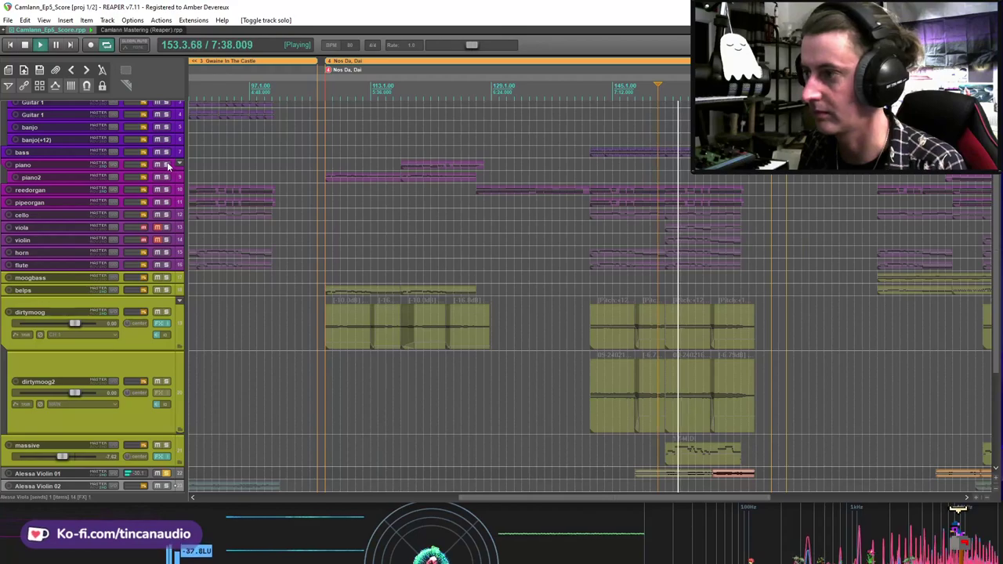
{"action": "left_click", "coordinate": [167, 191]}
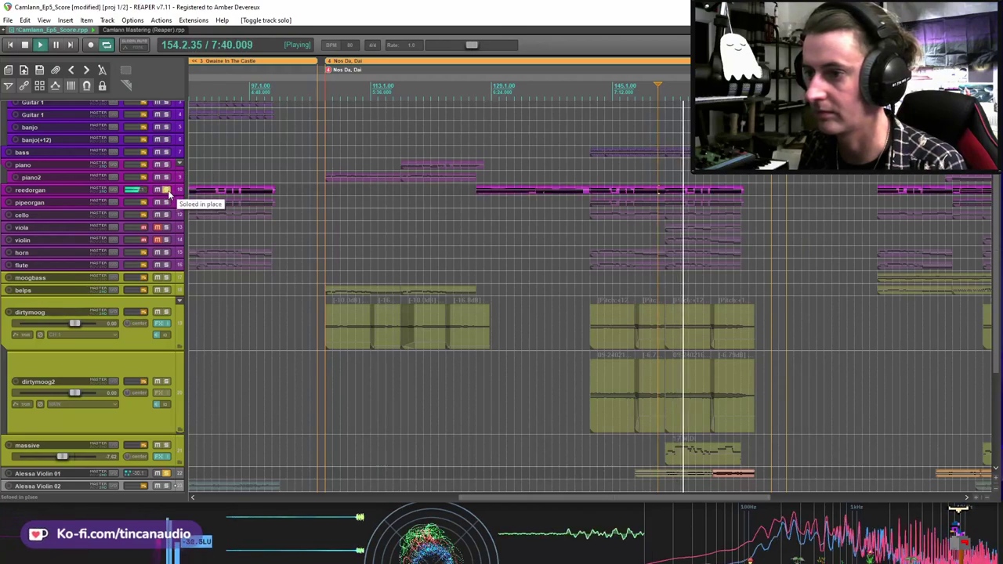
{"action": "left_click", "coordinate": [166, 153]}
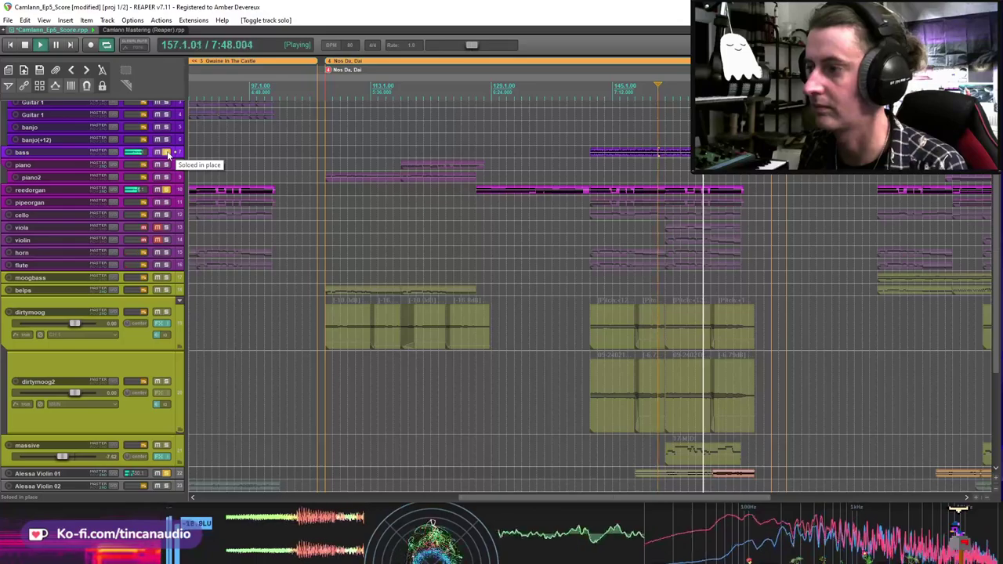
{"action": "scroll", "coordinate": [466, 217], "scroll_direction": "down", "scroll_amount": 3}
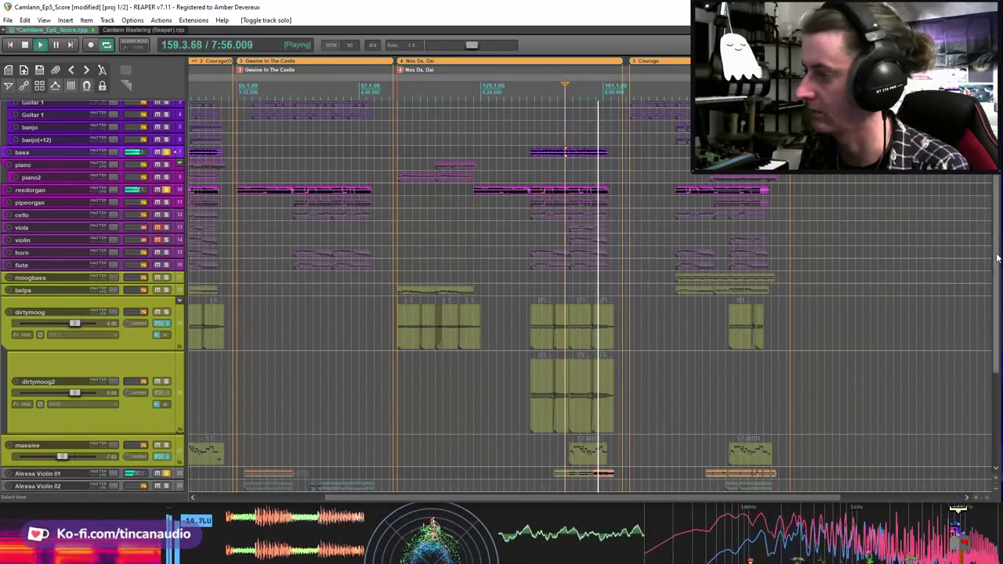
{"action": "scroll", "coordinate": [956, 297], "scroll_direction": "down", "scroll_amount": 5}
{"action": "scroll", "coordinate": [989, 293], "scroll_direction": "up", "scroll_amount": 3}
{"action": "scroll", "coordinate": [989, 293], "scroll_direction": "up", "scroll_amount": 2}
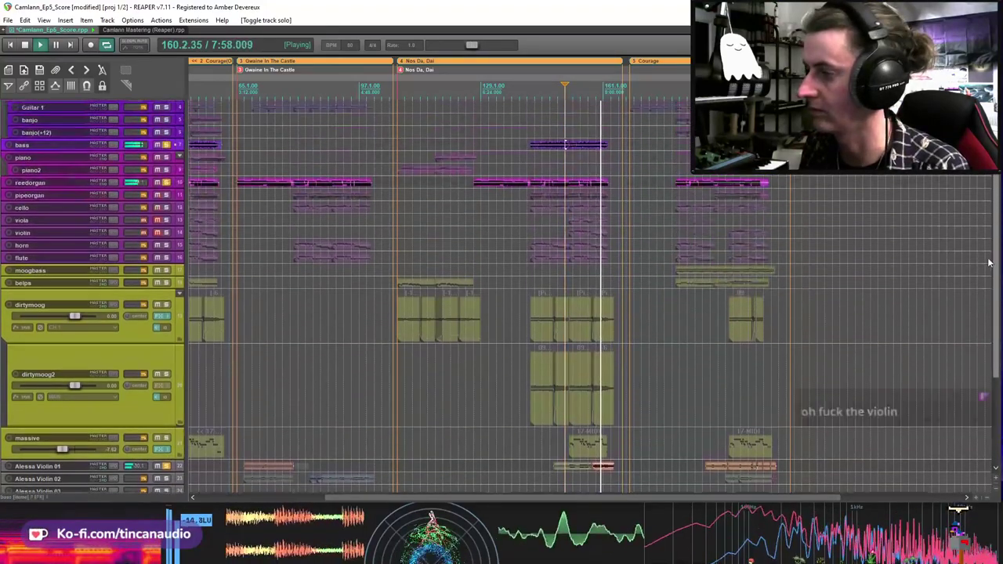
{"action": "scroll", "coordinate": [989, 263], "scroll_direction": "down", "scroll_amount": 4}
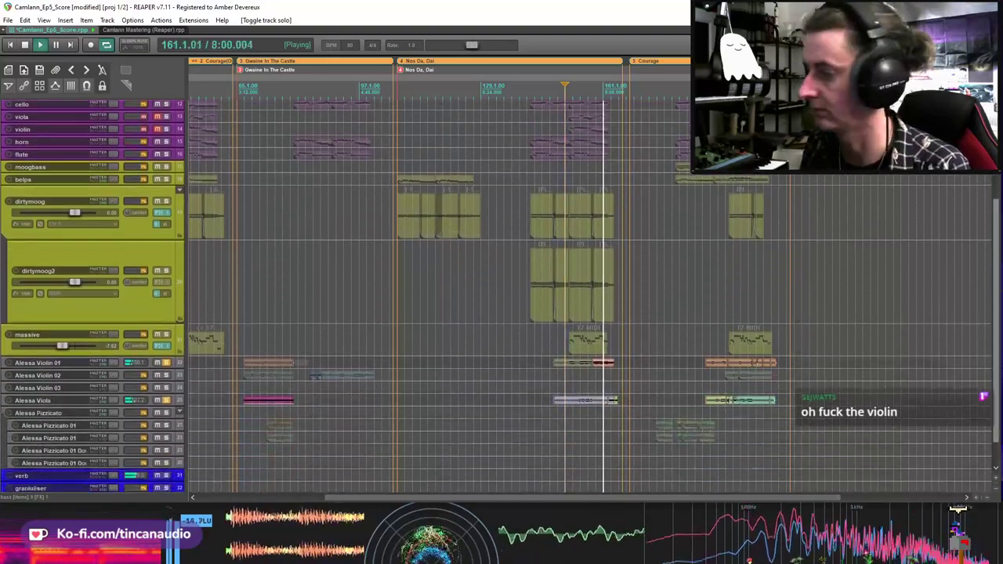
{"action": "scroll", "coordinate": [502, 298], "scroll_direction": "up", "scroll_amount": 1}
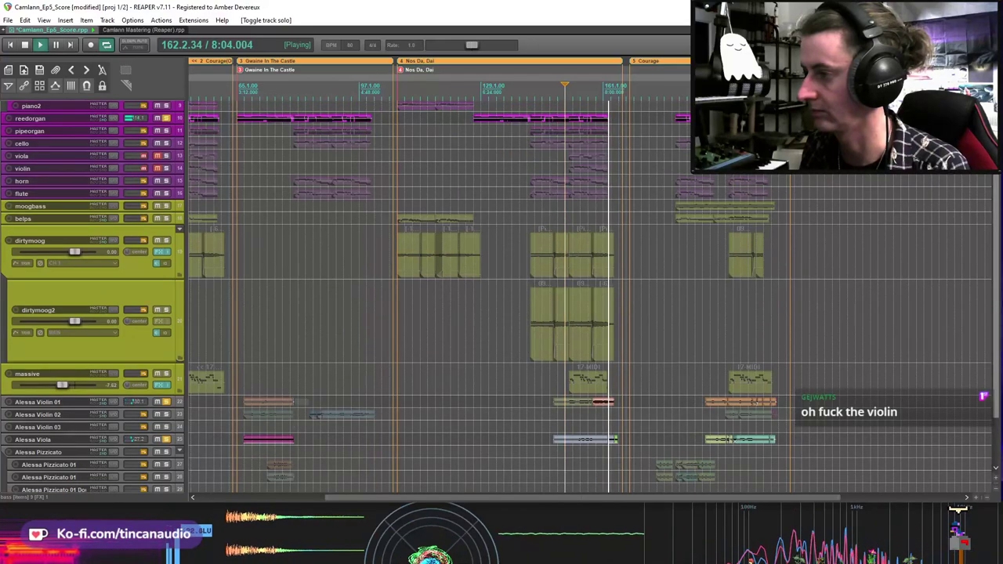
{"action": "key", "text": "space"}
Step: Clear the Alessa string, reedorgan and bass solos and save the project with the edit cursor at 149.1.00
{"action": "left_click", "coordinate": [166, 401]}
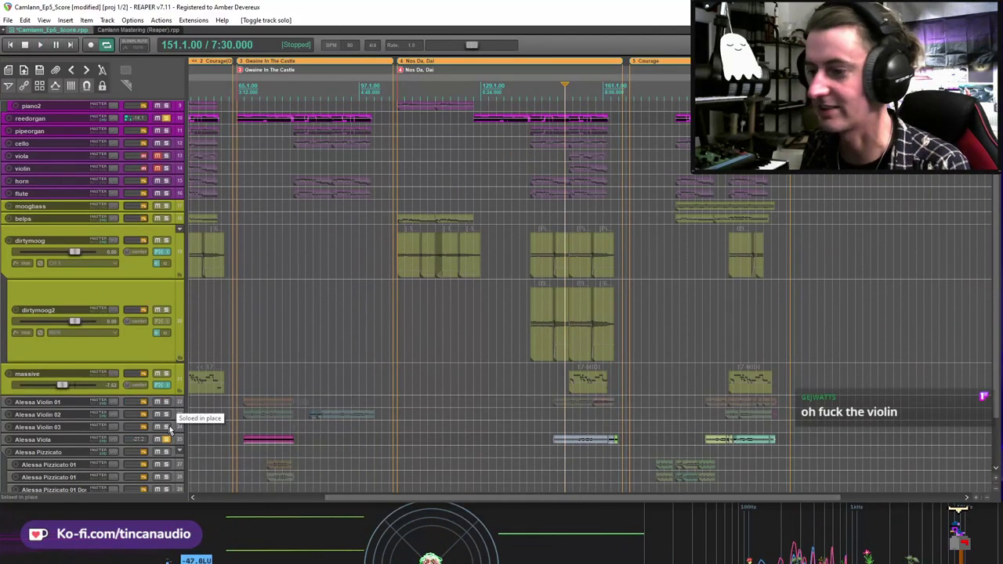
{"action": "left_click", "coordinate": [166, 117]}
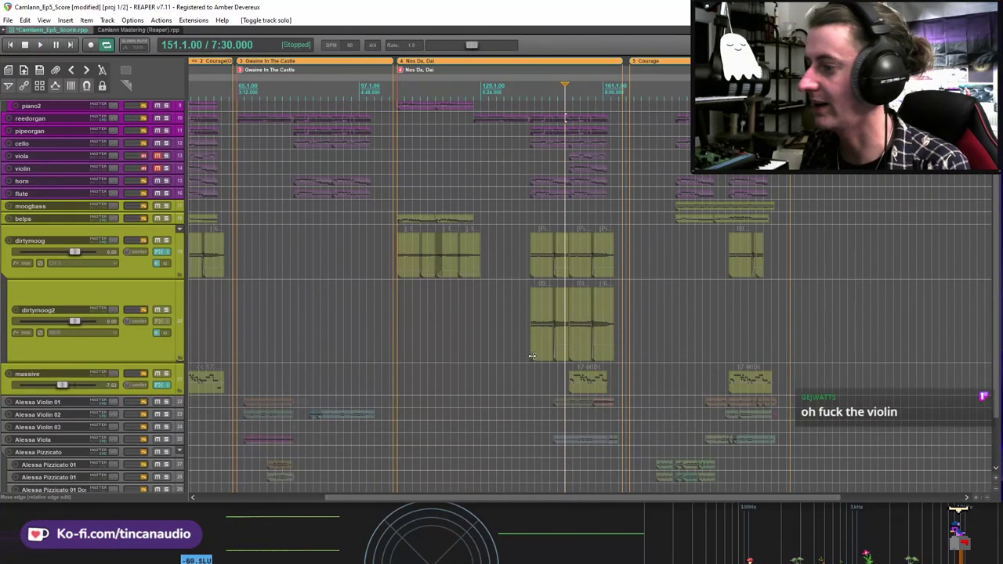
{"action": "scroll", "coordinate": [997, 280], "scroll_direction": "up", "scroll_amount": 5}
{"action": "scroll", "coordinate": [997, 280], "scroll_direction": "up", "scroll_amount": 1}
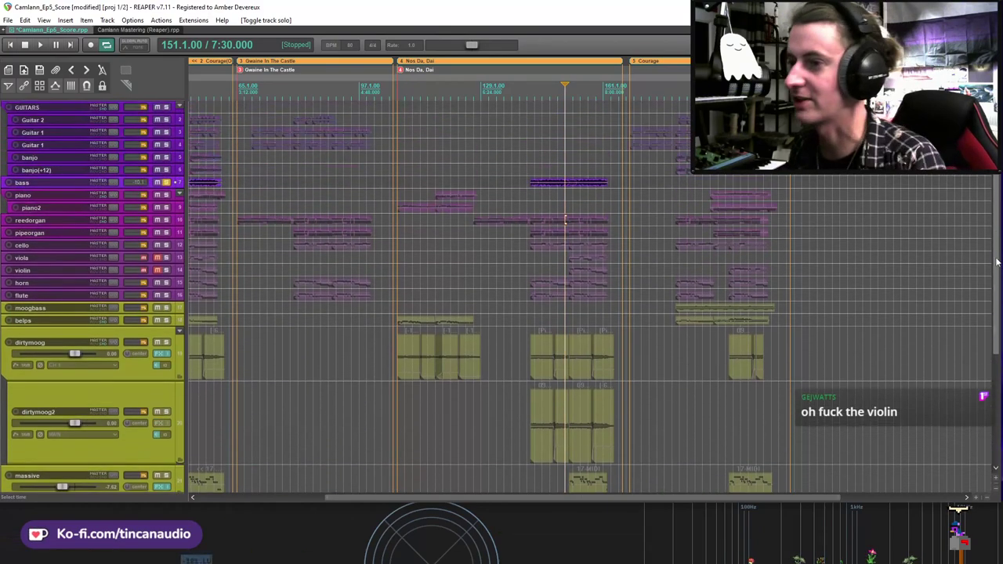
{"action": "left_click", "coordinate": [167, 182]}
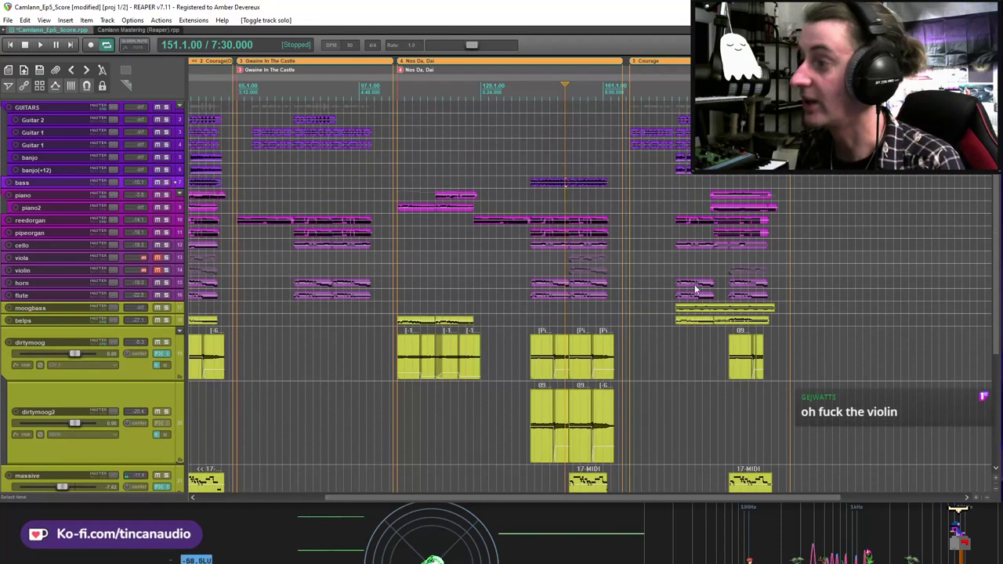
{"action": "left_click", "coordinate": [558, 366]}
{"action": "key", "text": "ctrl+s"}
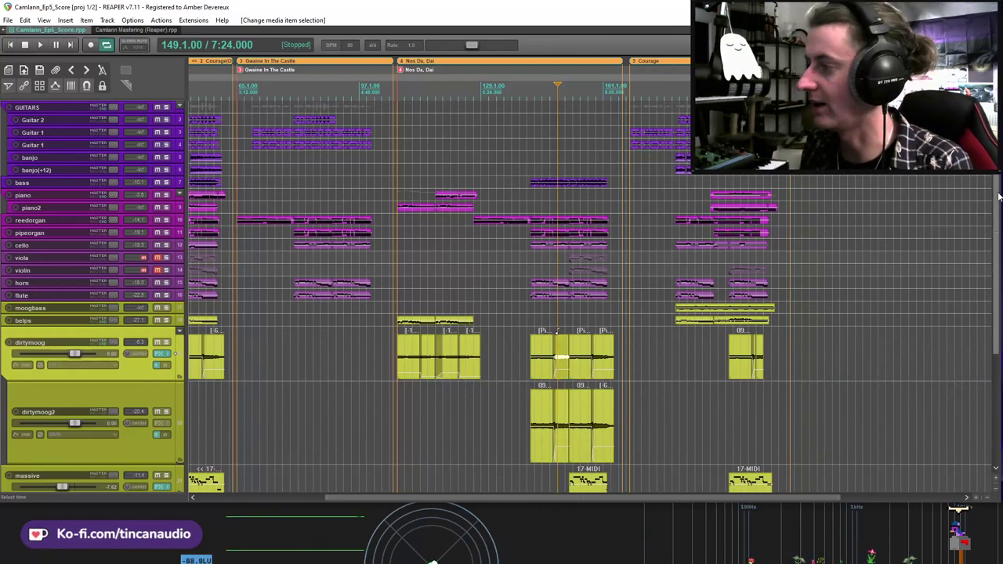
Step: Select the first Alessa Violin 01 item in Nos Da, Dai and play the full arrangement from 151.1.00
{"action": "scroll", "coordinate": [995, 275], "scroll_direction": "down", "scroll_amount": 3}
{"action": "scroll", "coordinate": [587, 337], "scroll_direction": "down", "scroll_amount": 5}
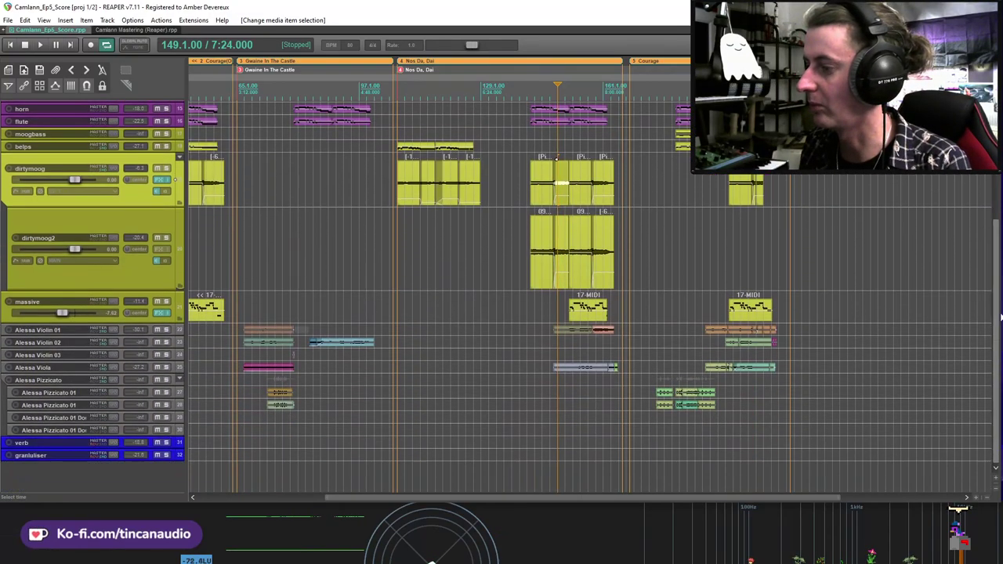
{"action": "left_click", "coordinate": [566, 337]}
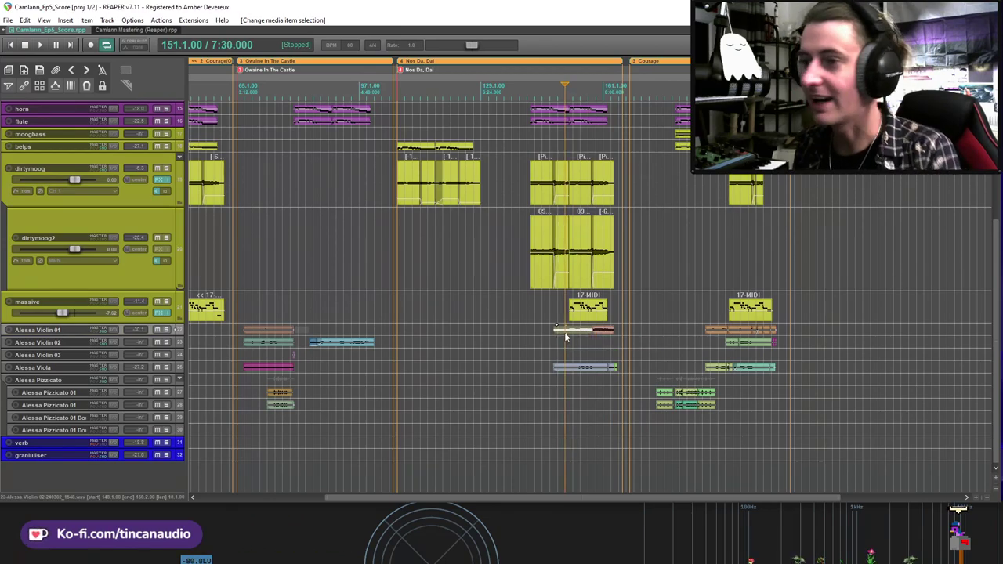
{"action": "key", "text": "space"}
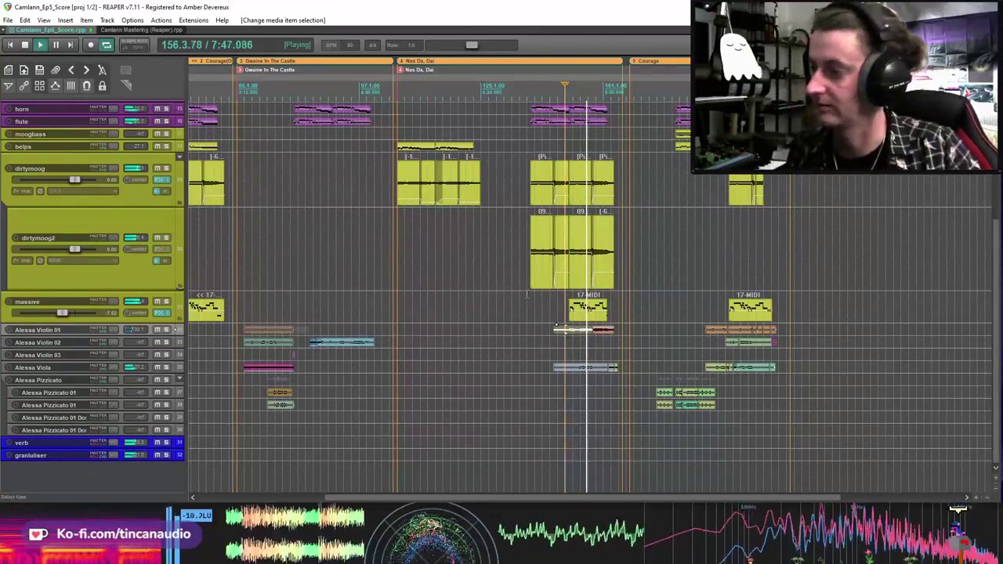
Step: Listen through the end of Nos Da, Dai, selecting the massive item and the last dirtymoog2 item during playback, and stop
{"action": "scroll", "coordinate": [566, 335], "scroll_direction": "down", "scroll_amount": 2}
{"action": "scroll", "coordinate": [570, 327], "scroll_direction": "up", "scroll_amount": 4}
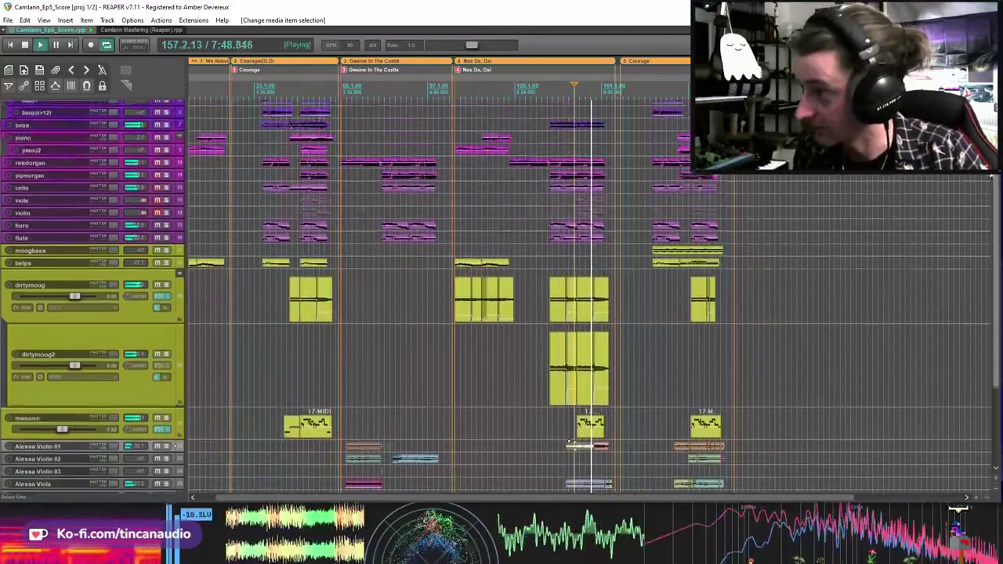
{"action": "scroll", "coordinate": [983, 236], "scroll_direction": "down", "scroll_amount": 4}
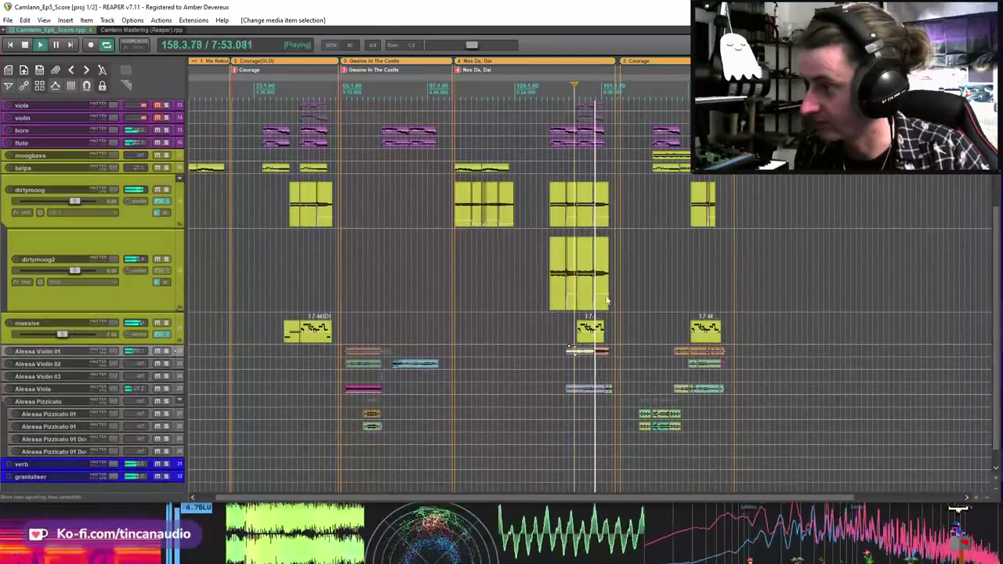
{"action": "scroll", "coordinate": [605, 296], "scroll_direction": "up", "scroll_amount": 4}
{"action": "scroll", "coordinate": [605, 298], "scroll_direction": "down", "scroll_amount": 1}
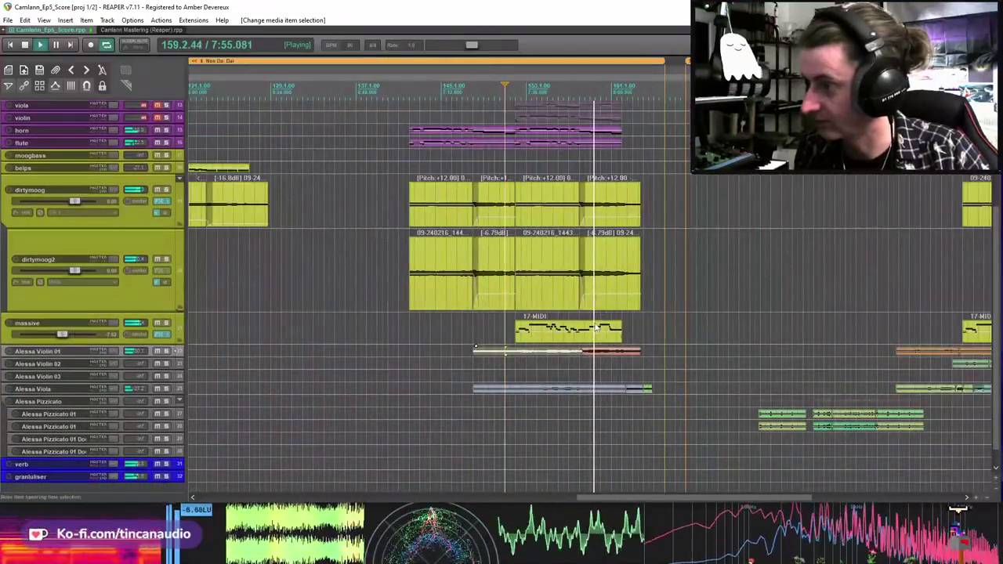
{"action": "left_click", "coordinate": [596, 330]}
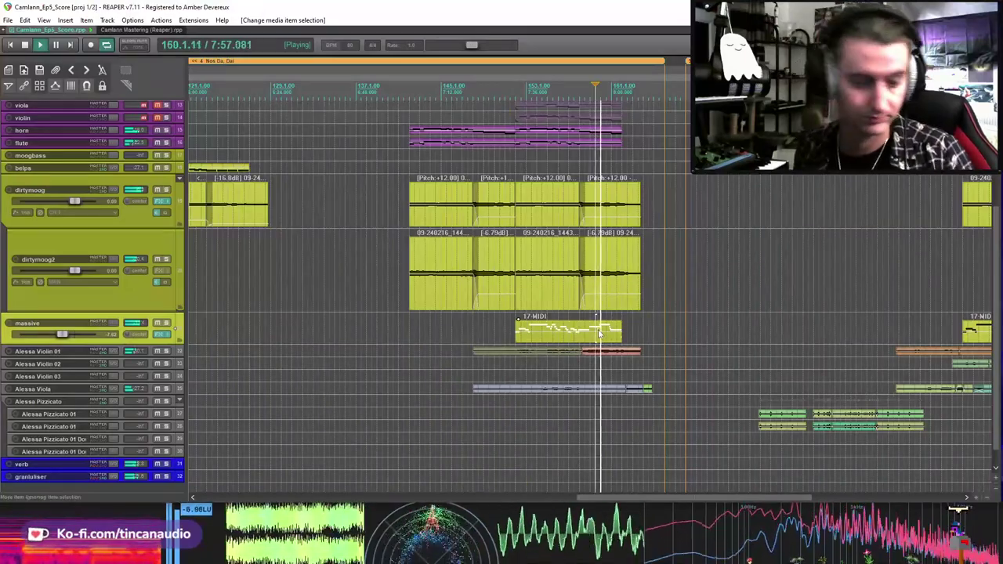
{"action": "left_click", "coordinate": [605, 280]}
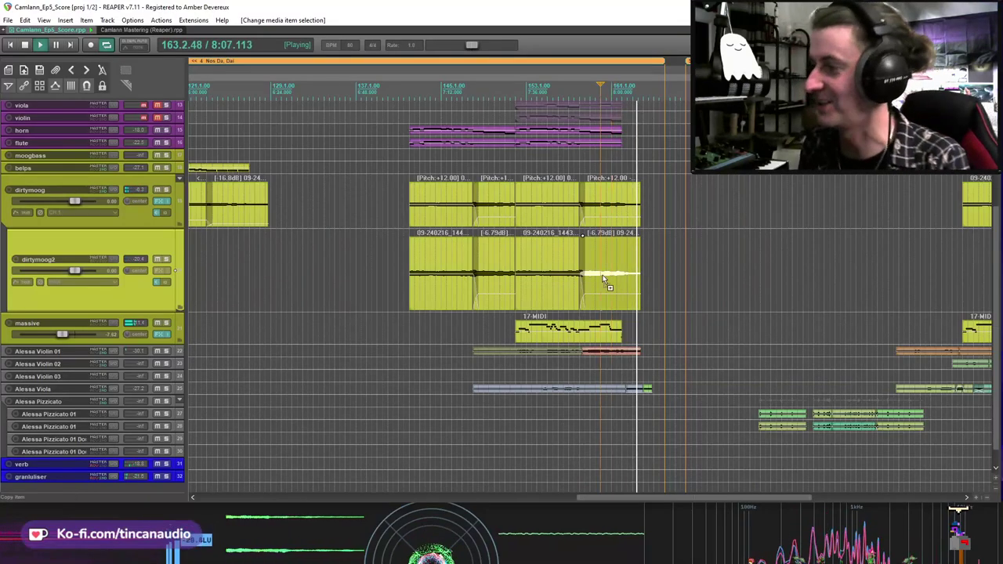
{"action": "key", "text": "space"}
{"action": "scroll", "coordinate": [588, 278], "scroll_direction": "down", "scroll_amount": 3}
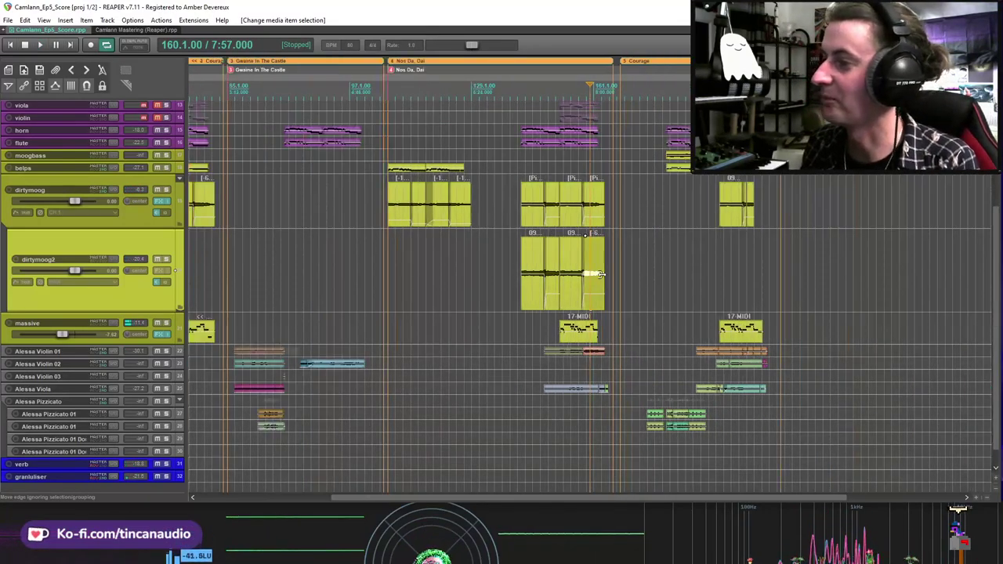
Step: Select the reedorgan item starting at 142.1.00 in Nos Da, Dai and save the project
{"action": "scroll", "coordinate": [549, 282], "scroll_direction": "up", "scroll_amount": 3}
{"action": "scroll", "coordinate": [547, 280], "scroll_direction": "down", "scroll_amount": 3}
{"action": "scroll", "coordinate": [547, 281], "scroll_direction": "down", "scroll_amount": 3}
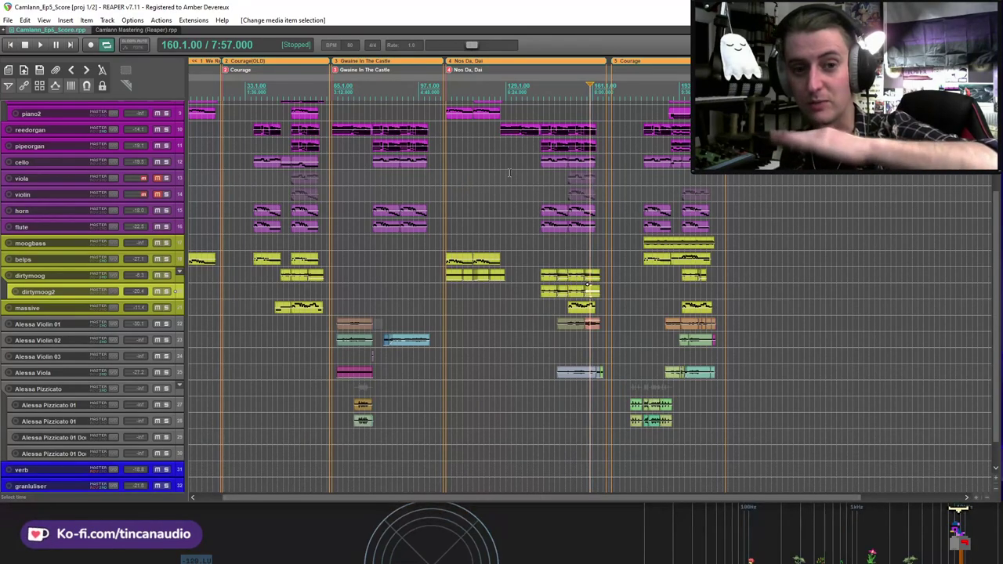
{"action": "left_click", "coordinate": [538, 164]}
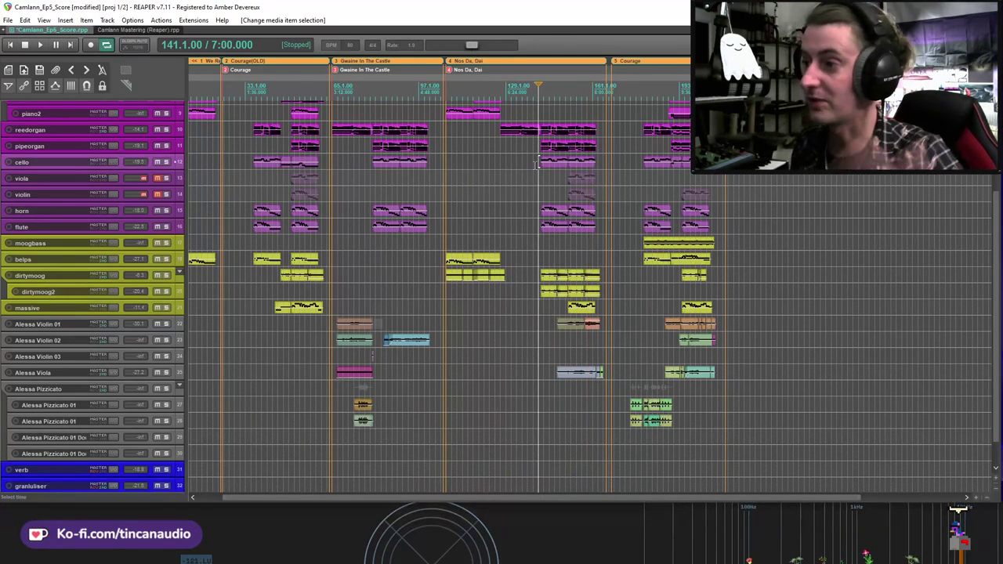
{"action": "scroll", "coordinate": [537, 164], "scroll_direction": "up", "scroll_amount": 4}
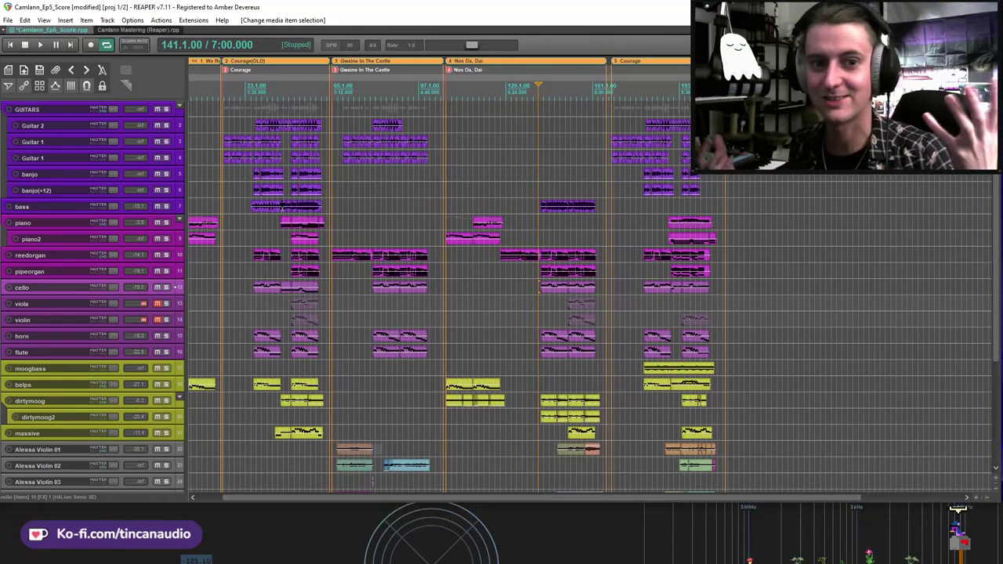
{"action": "left_click", "coordinate": [544, 254]}
{"action": "key", "text": "ctrl+s"}
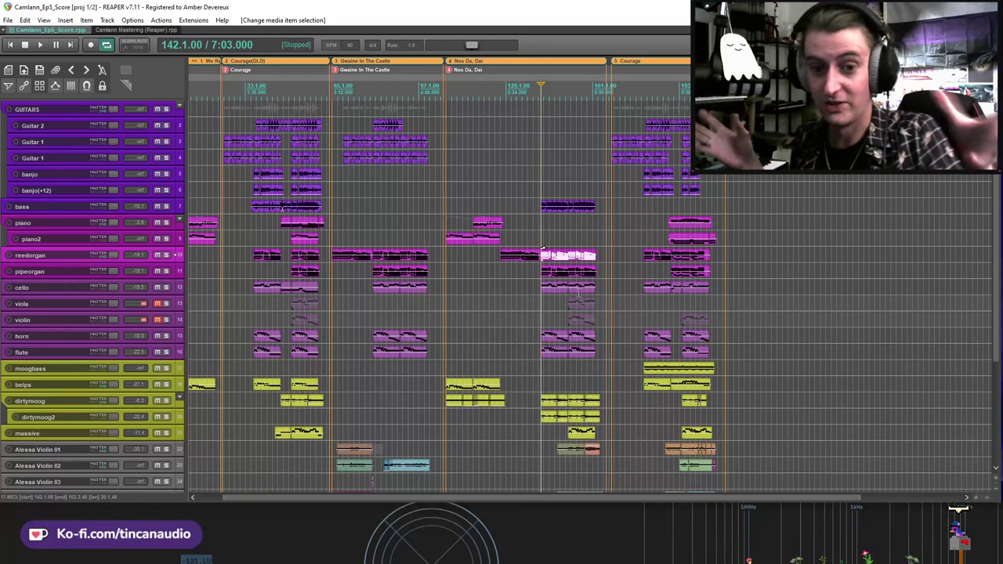
Step: Move the edit cursor to 153.1.00 and back to the selected reedorgan item's start at 142.1.00
{"action": "left_click", "coordinate": [571, 294]}
{"action": "scroll", "coordinate": [577, 270], "scroll_direction": "up", "scroll_amount": 4}
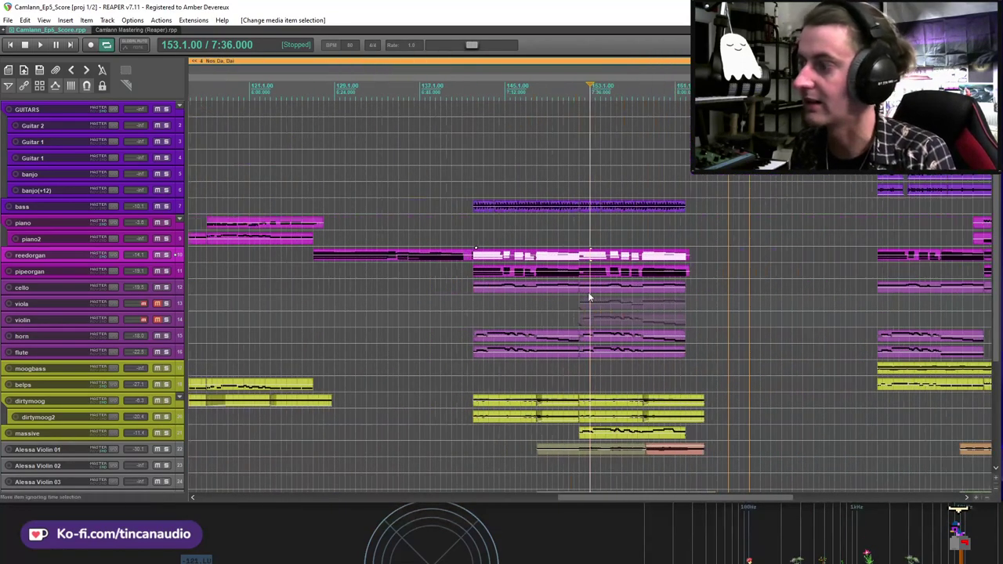
{"action": "left_click", "coordinate": [474, 255]}
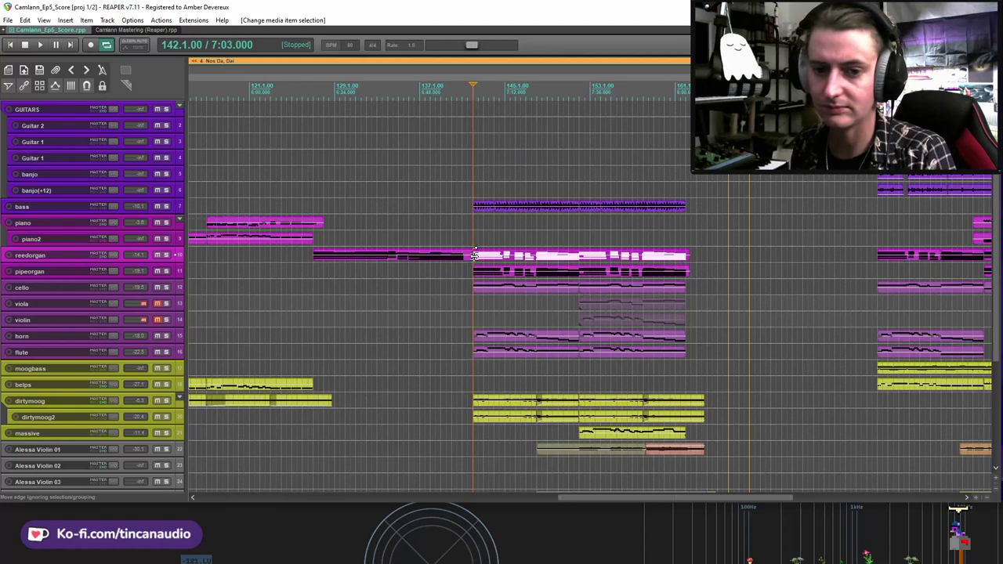
Step: Select the first reedorgan item in Nos Da, Dai and place the edit cursor at its start, 127.1.00
{"action": "scroll", "coordinate": [474, 255], "scroll_direction": "down", "scroll_amount": 6}
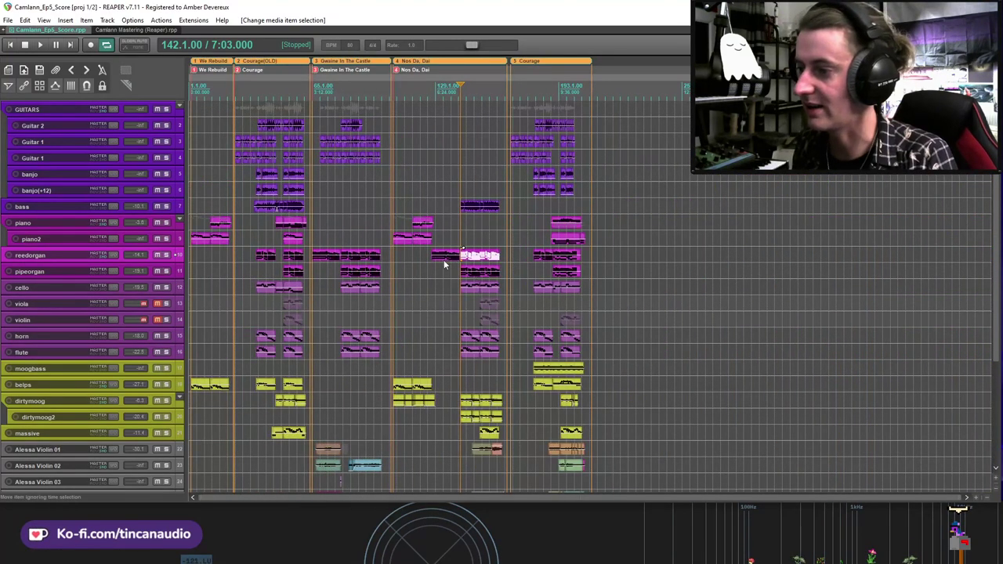
{"action": "left_click", "coordinate": [444, 255]}
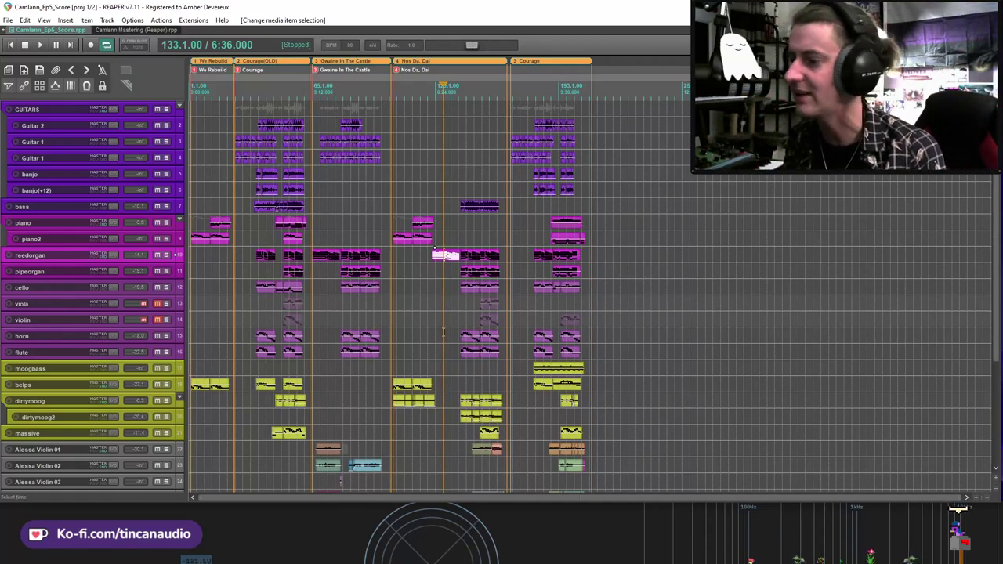
{"action": "left_click", "coordinate": [433, 255]}
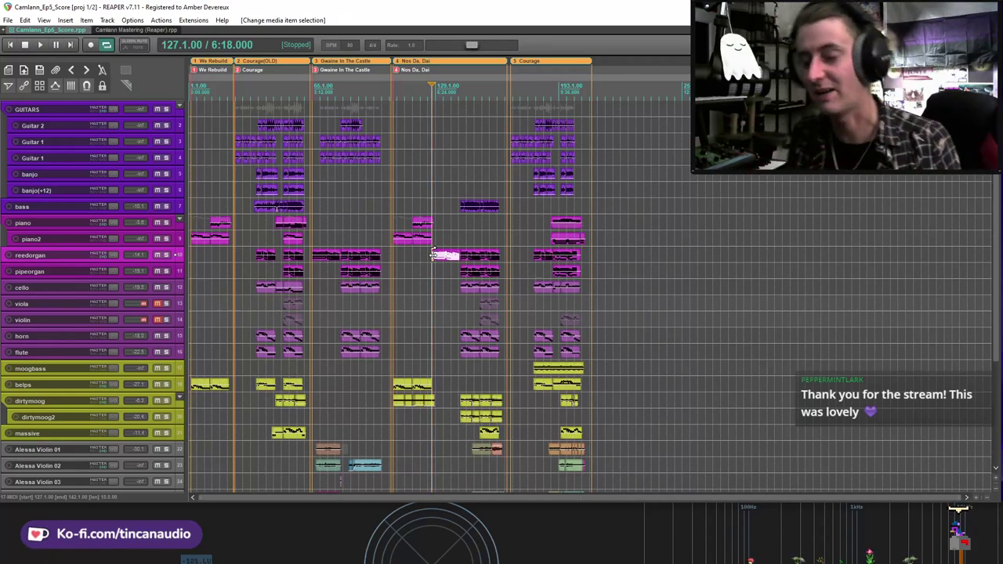
{"action": "left_click_drag", "start_coordinate": [433, 253], "coordinate": [444, 264]}
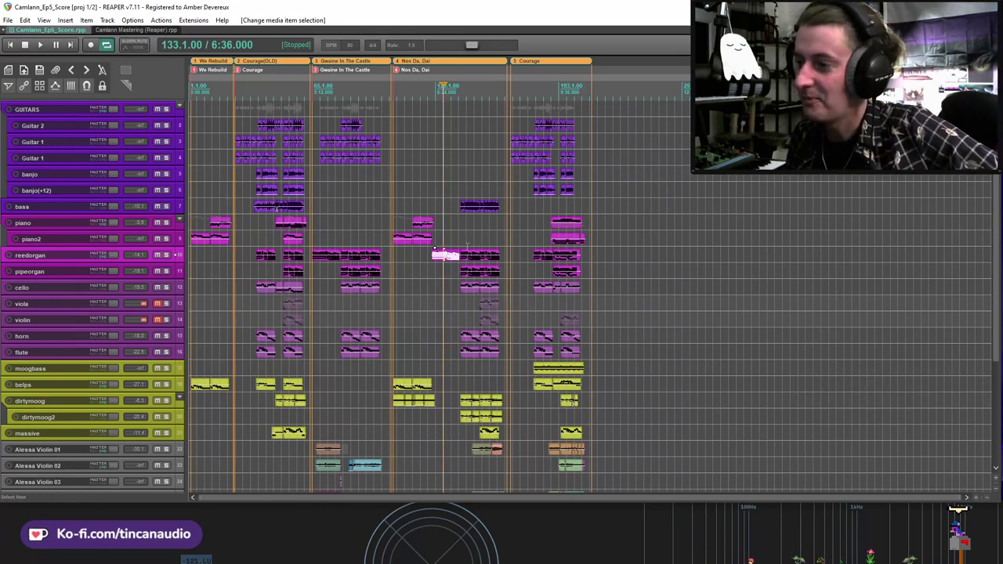
{"action": "left_click", "coordinate": [433, 249]}
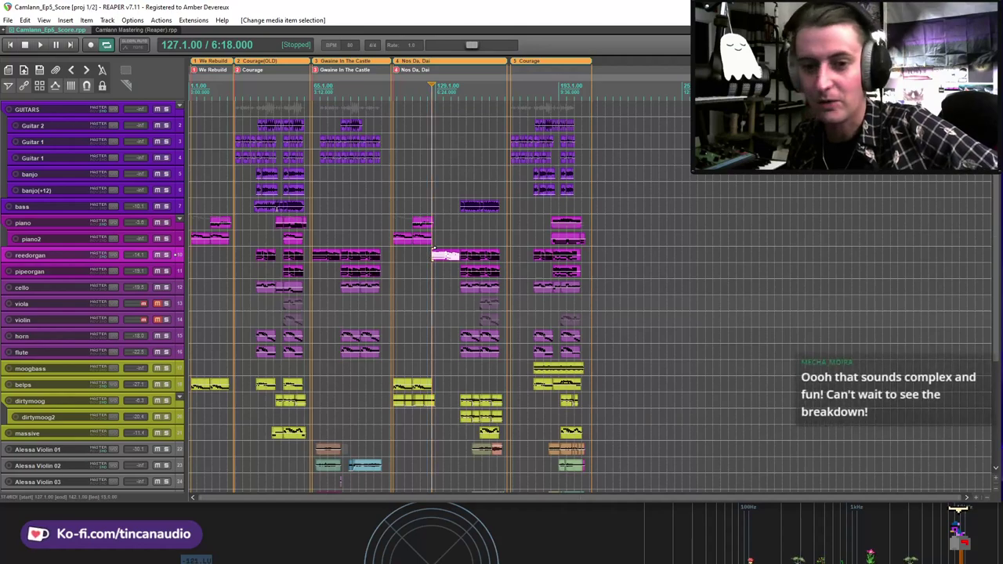